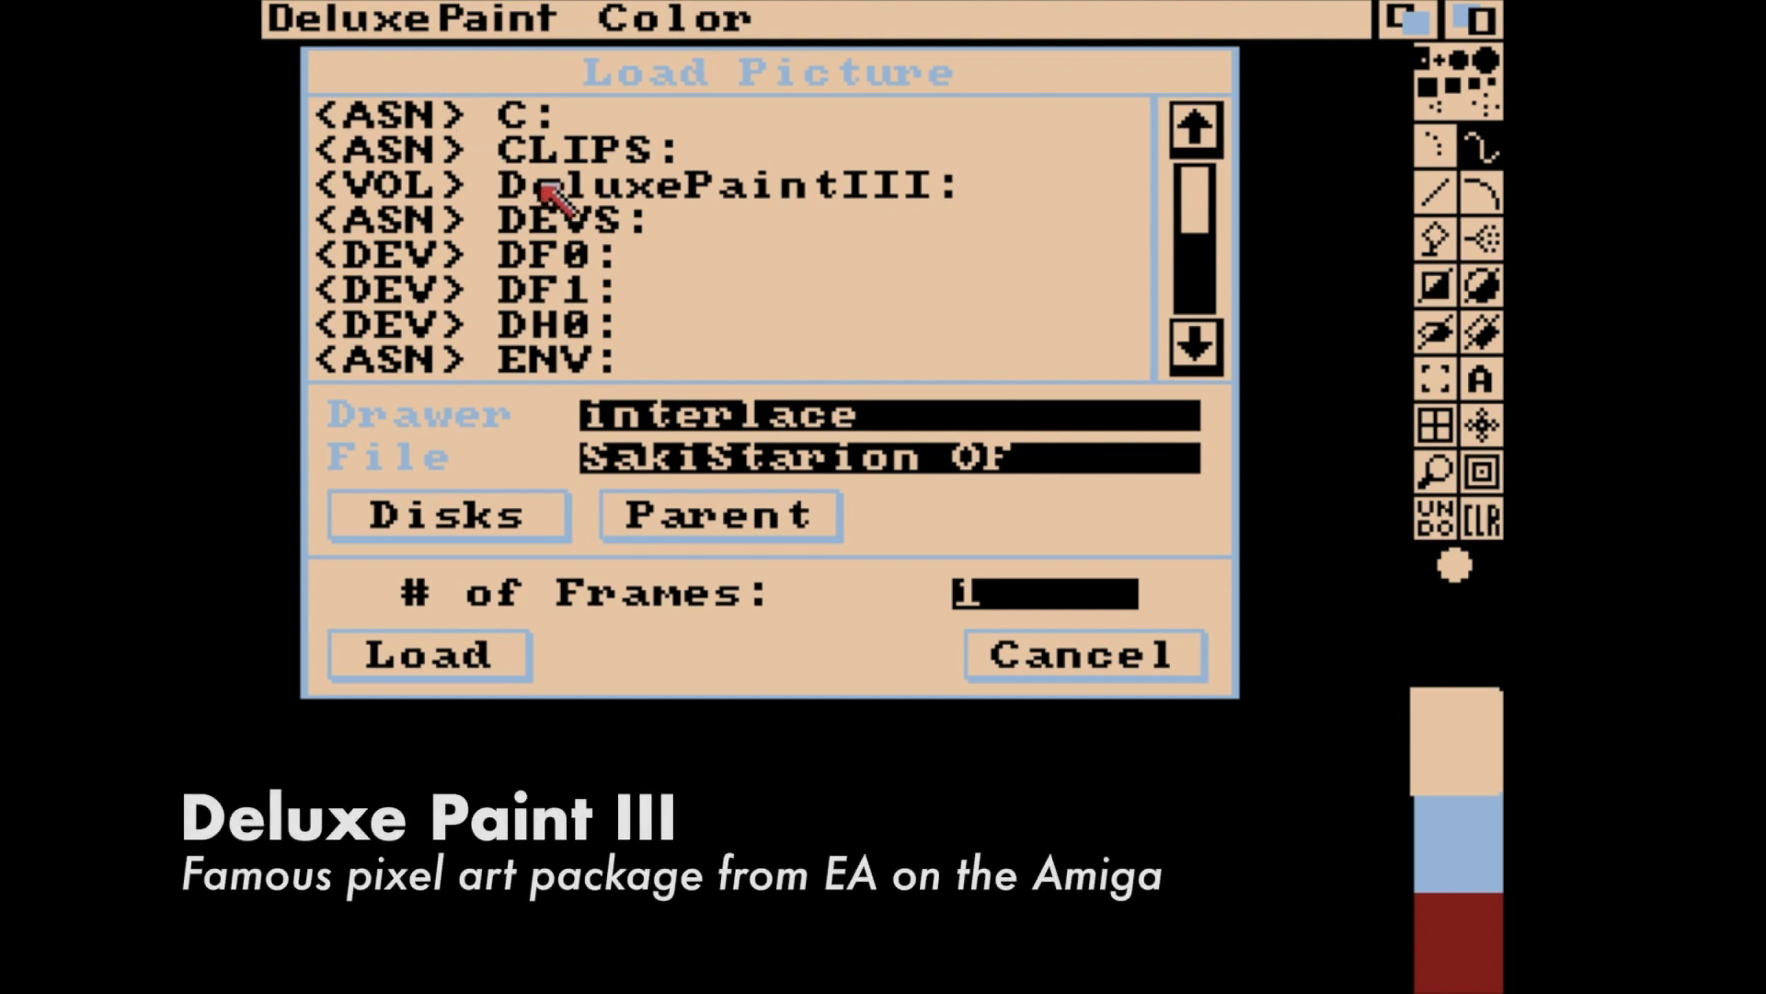
# Load the SakiStarion OF picture from the Saki Starion: volume, switching the screen to the file's 320 x 256 x 2 format.
pyautogui.click(1203, 305)
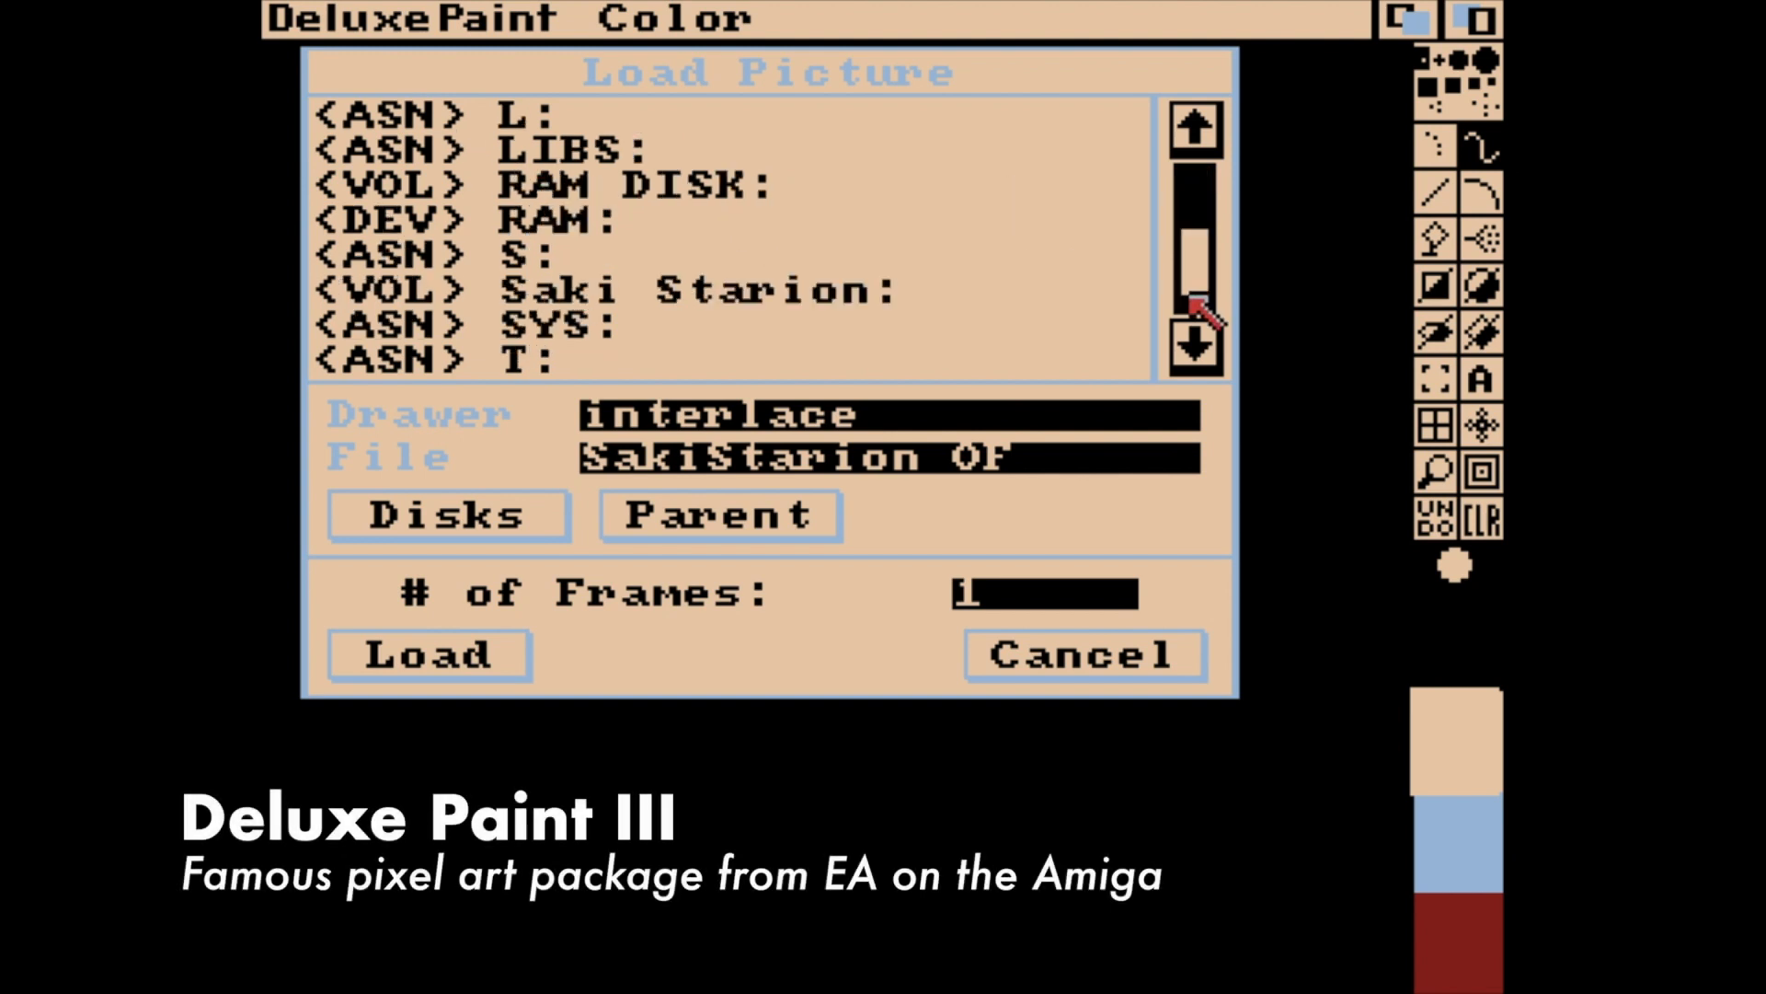
pyautogui.click(847, 288)
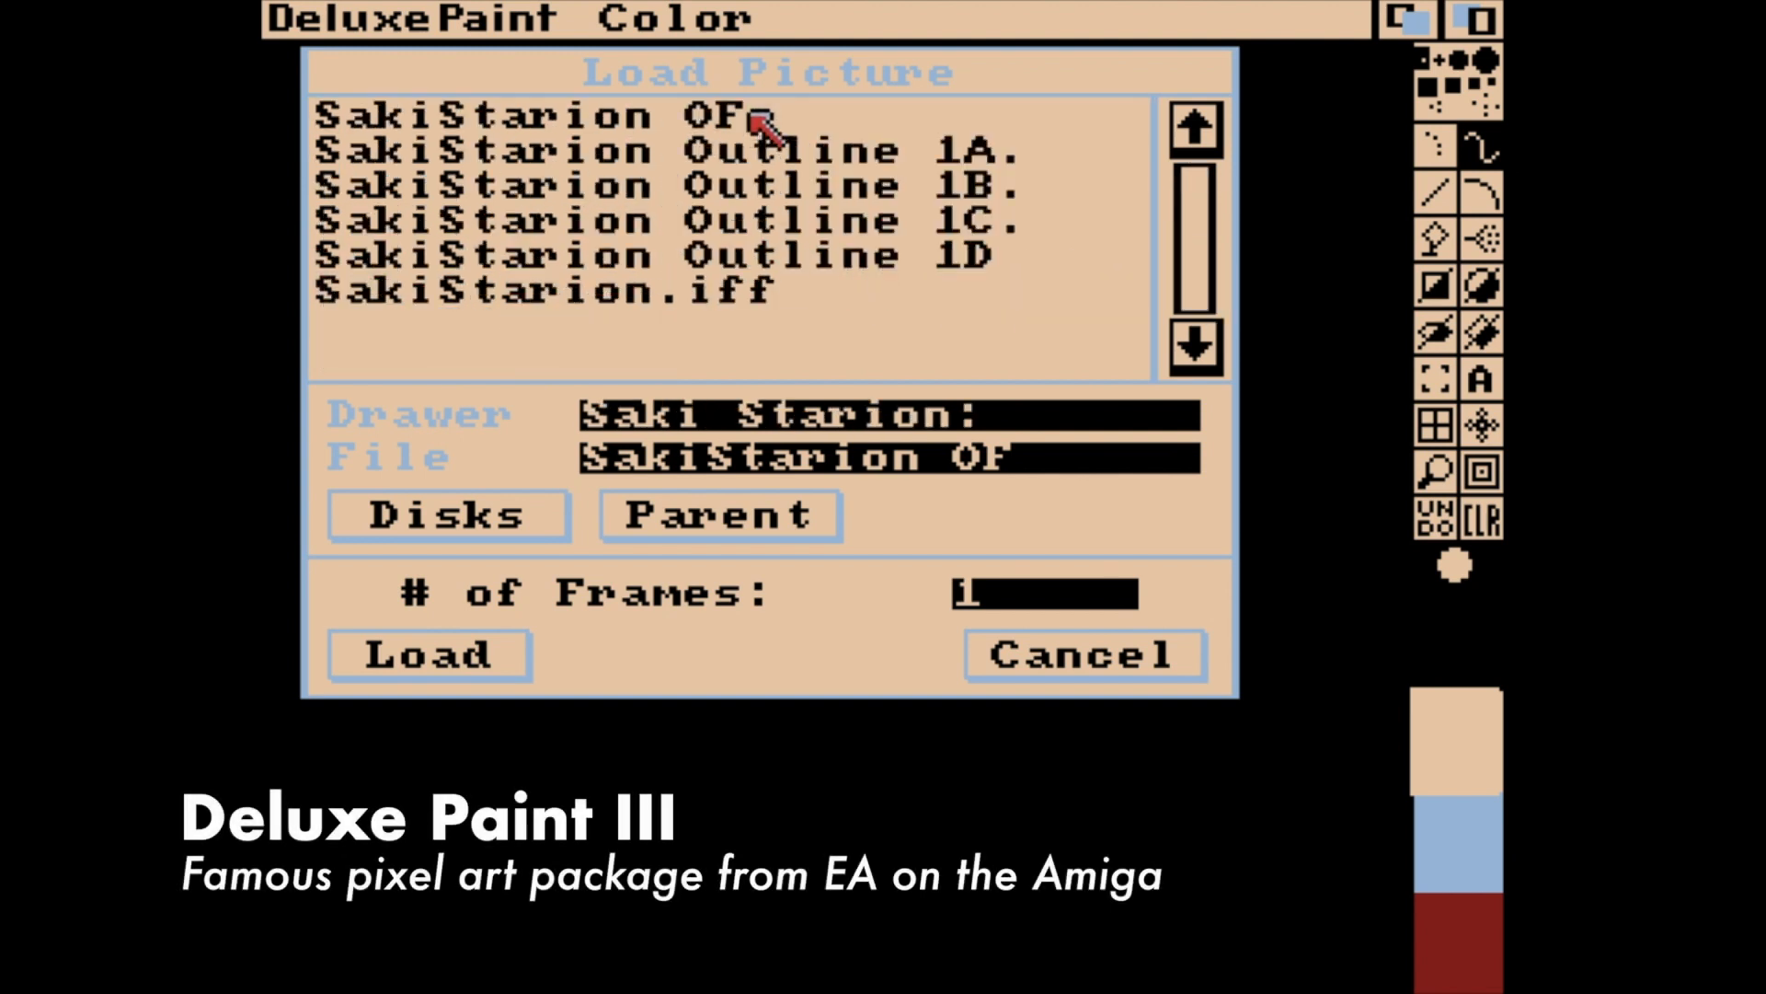
pyautogui.click(468, 659)
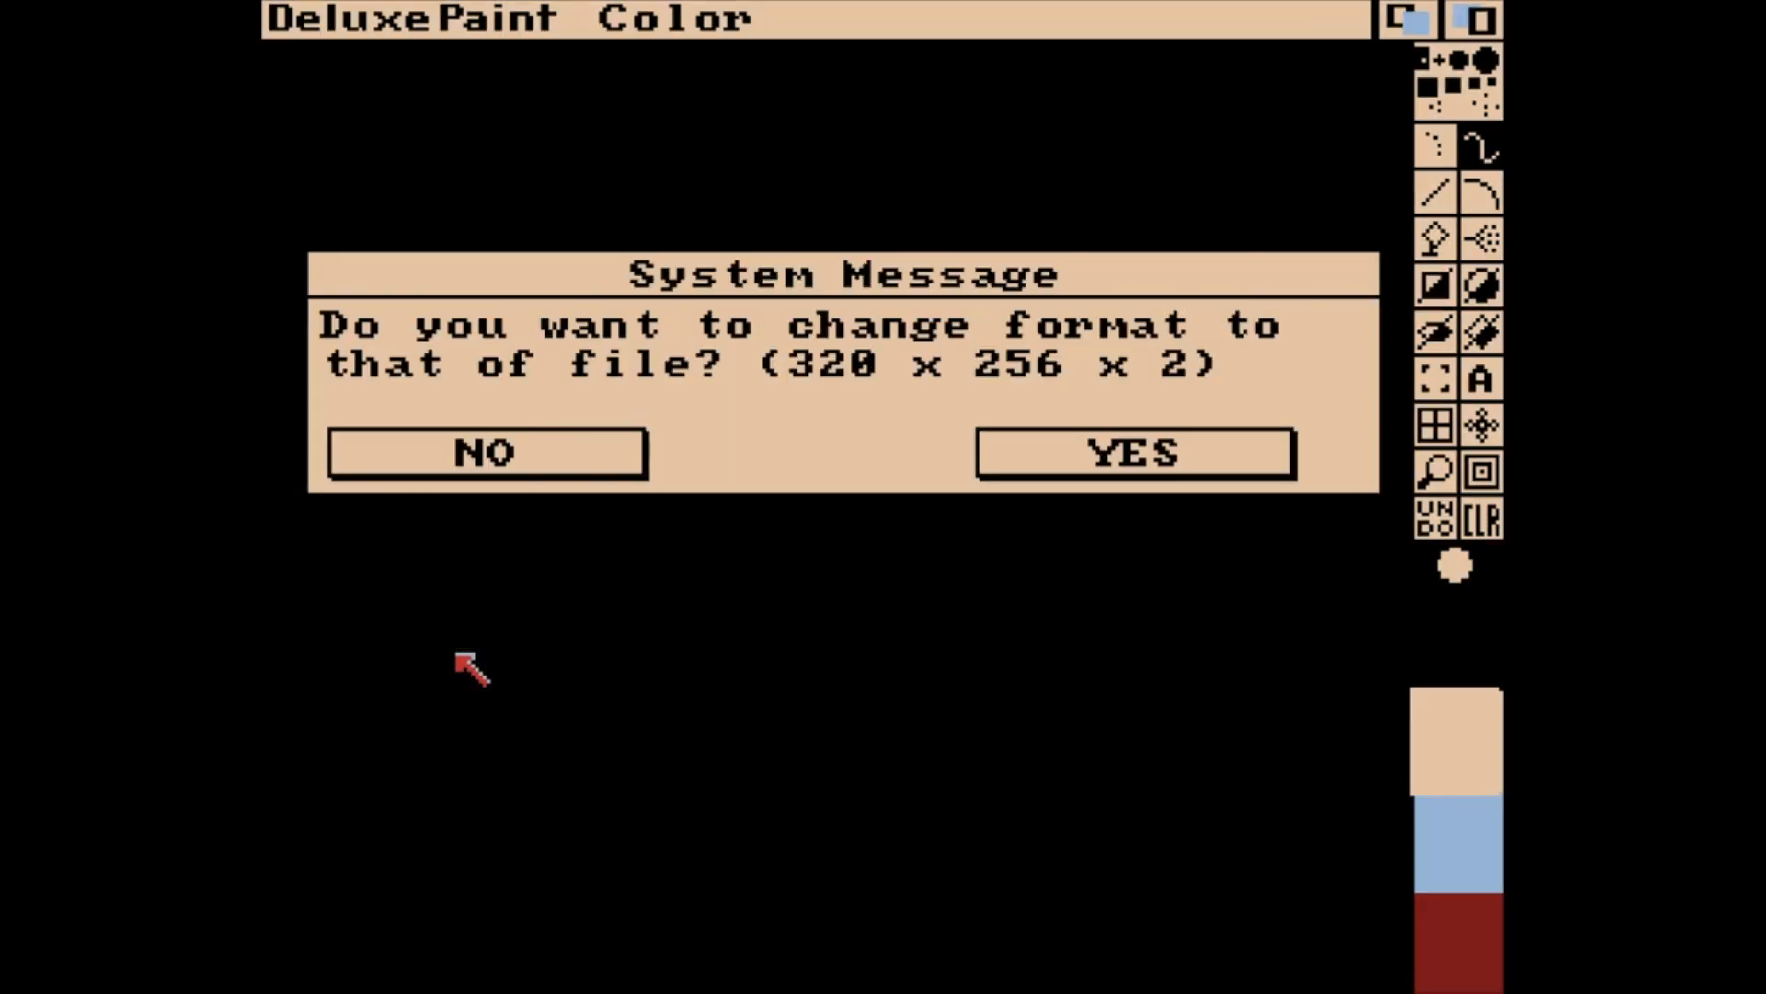
pyautogui.click(1024, 455)
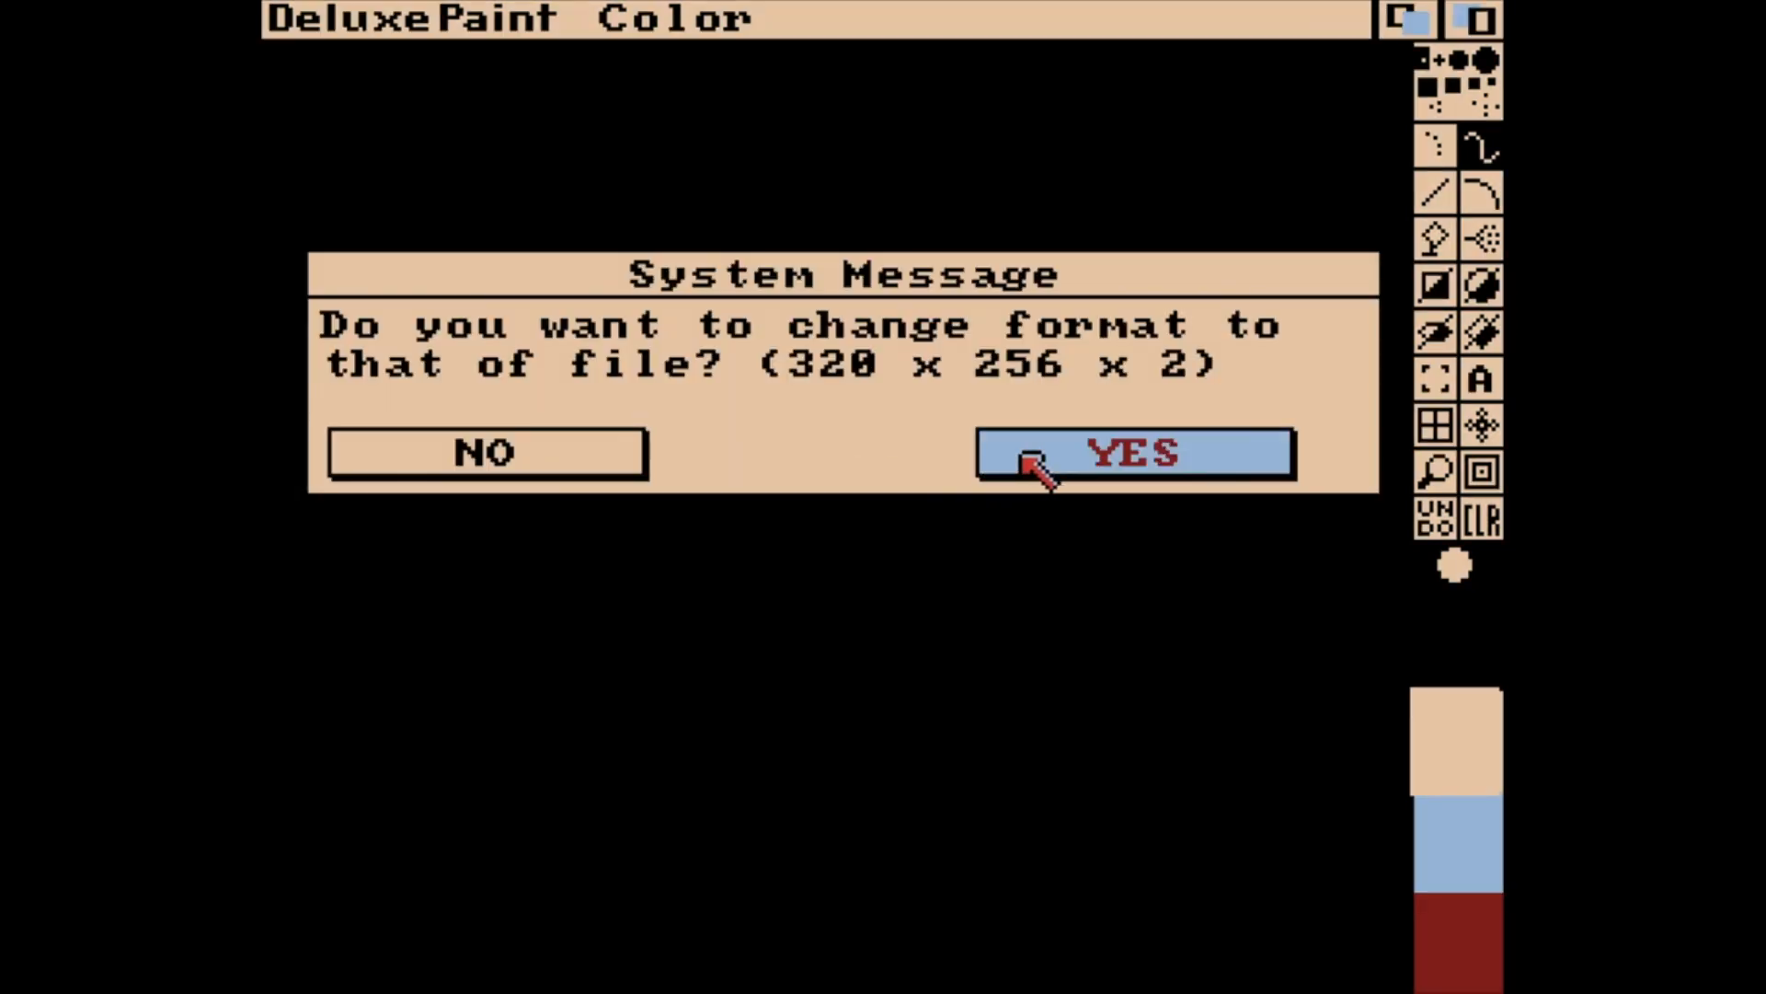
pyautogui.click(611, 463)
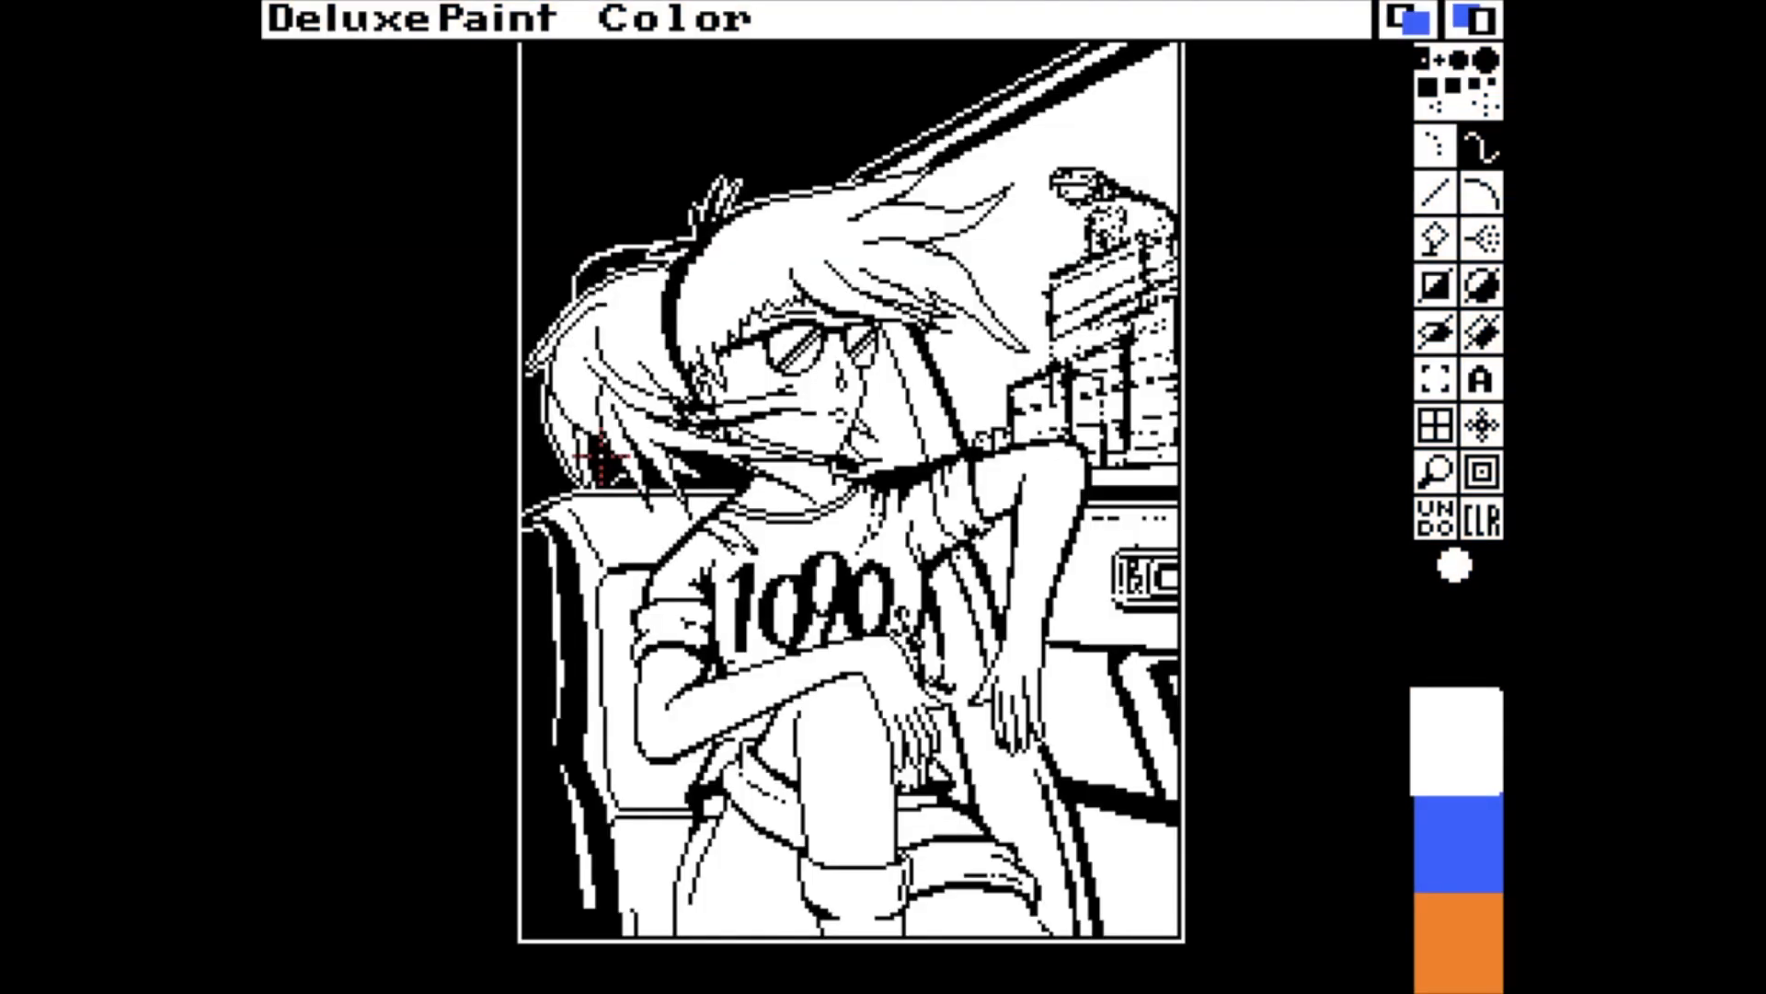
# Change the blue palette colour to a dark purple by shifting its hue, lowering its brightness and raising its saturation.
pyautogui.press('Up')
pyautogui.press('Up')
pyautogui.press('Up')
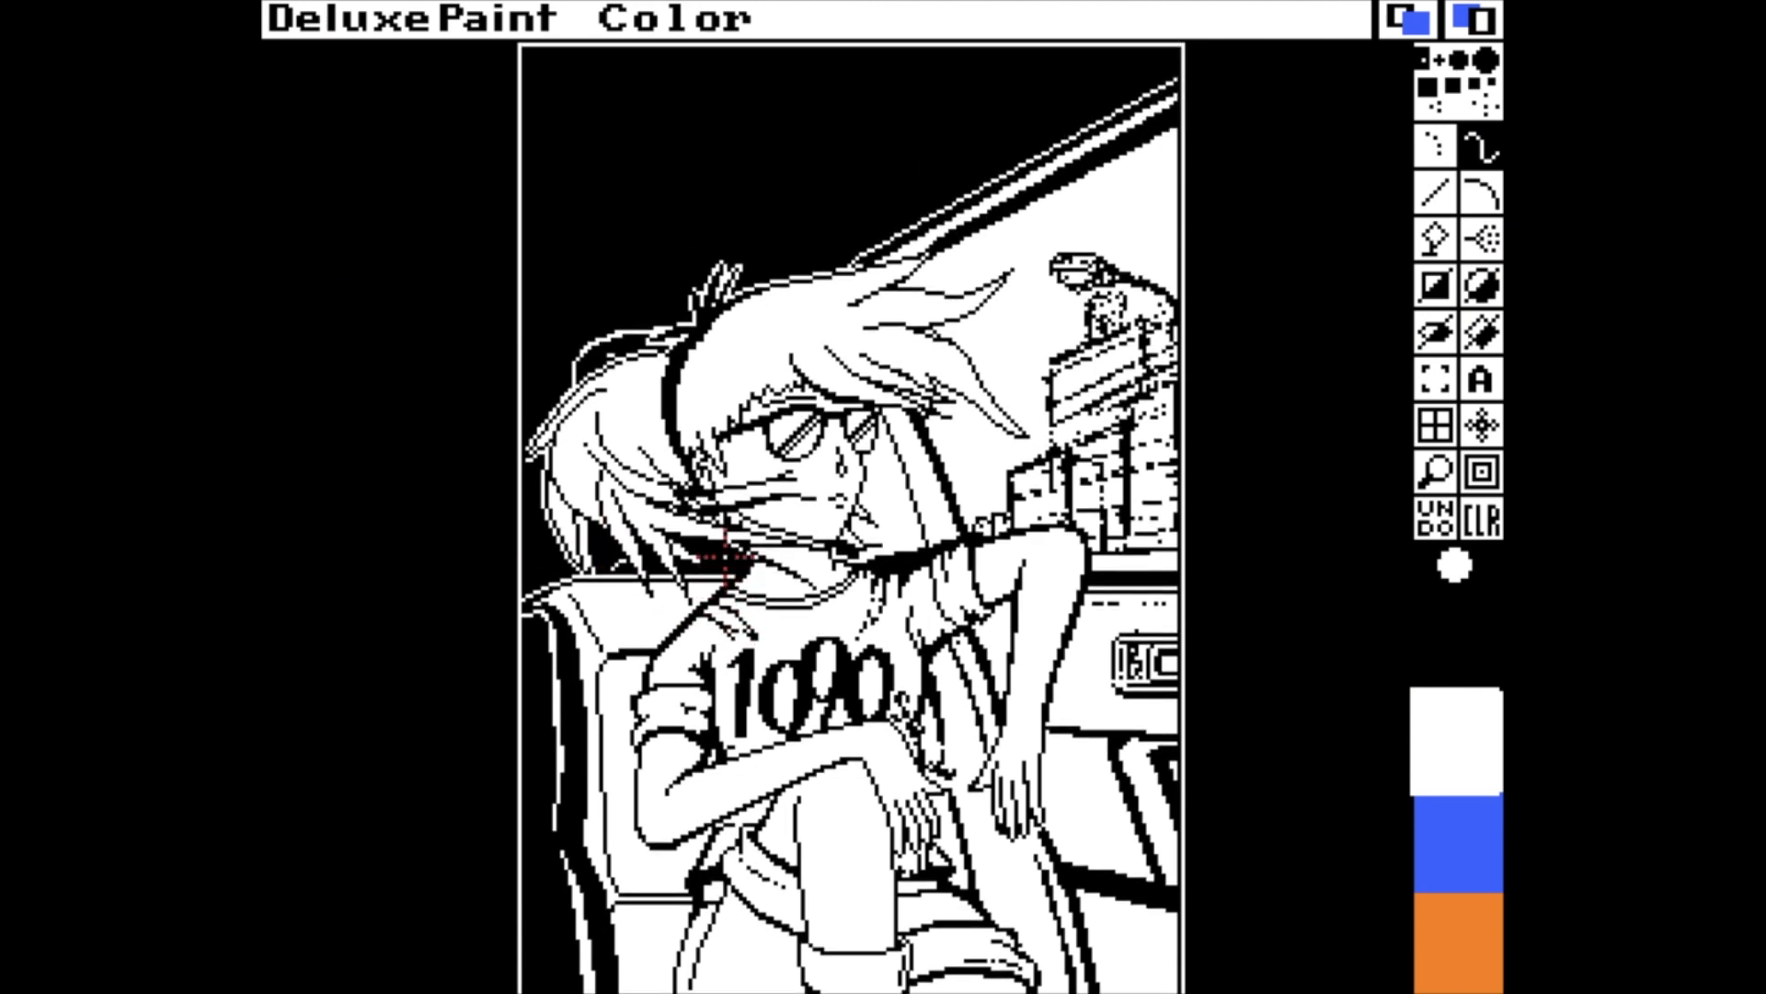
pyautogui.press('Down')
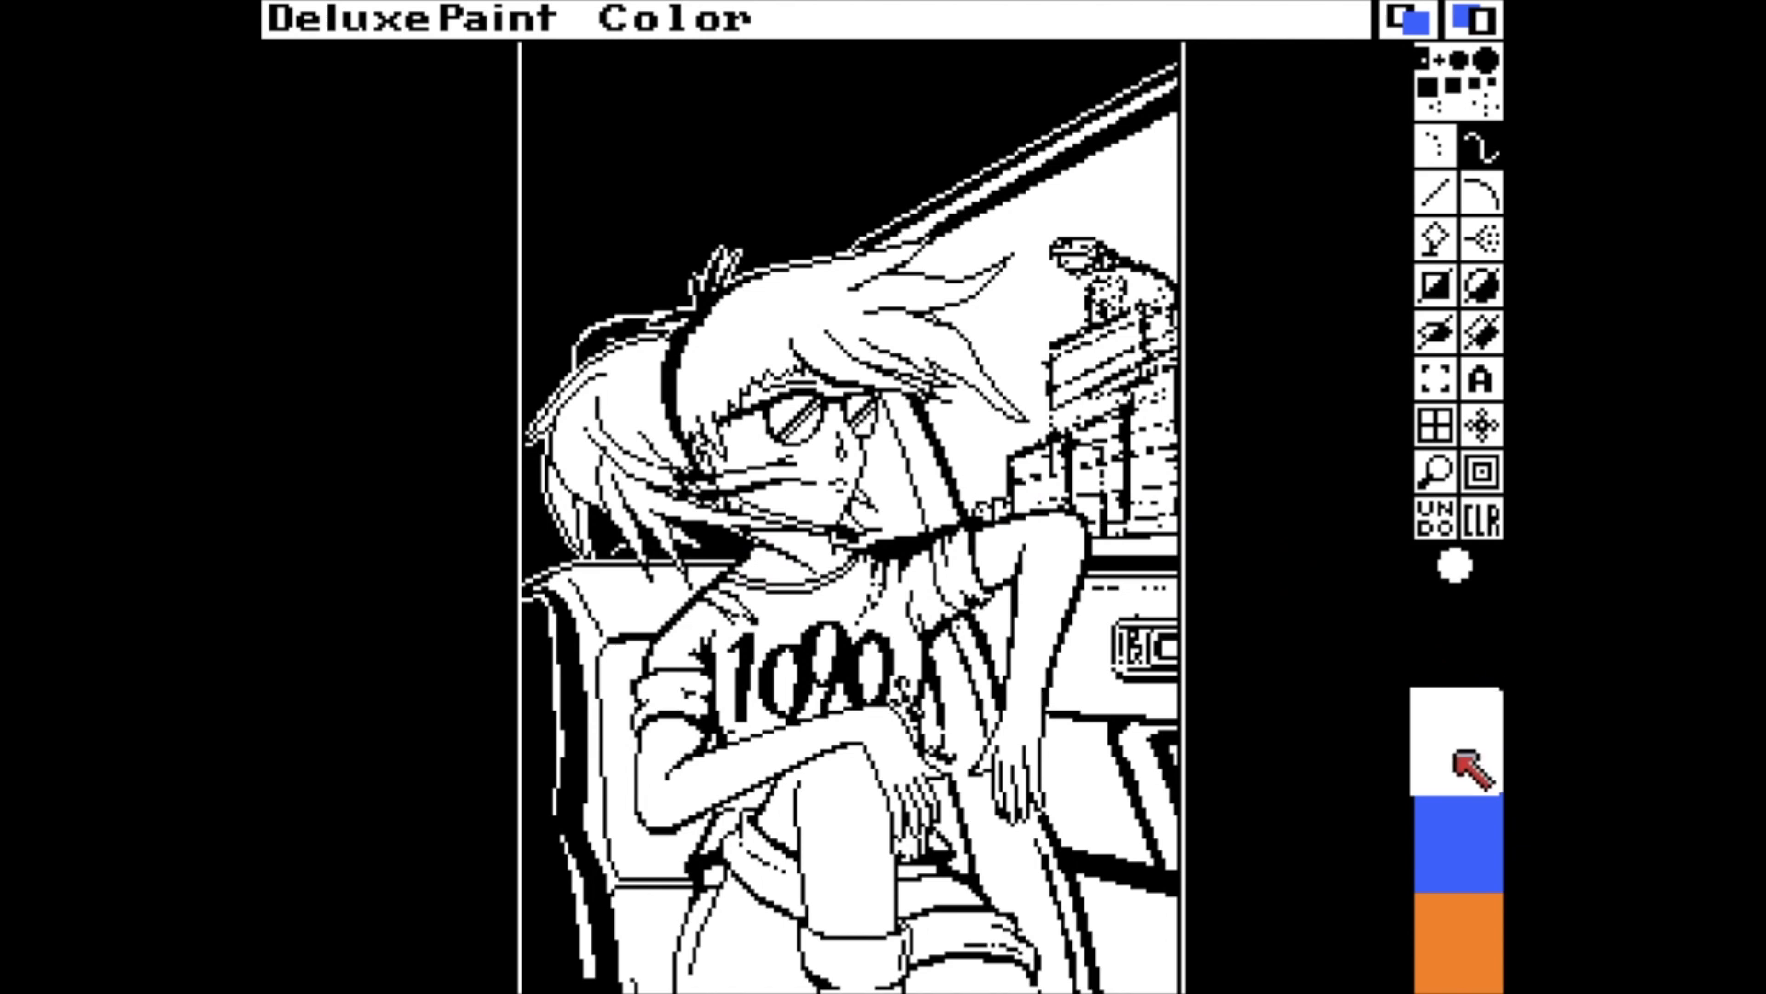
pyautogui.click(1448, 811)
pyautogui.press('p')
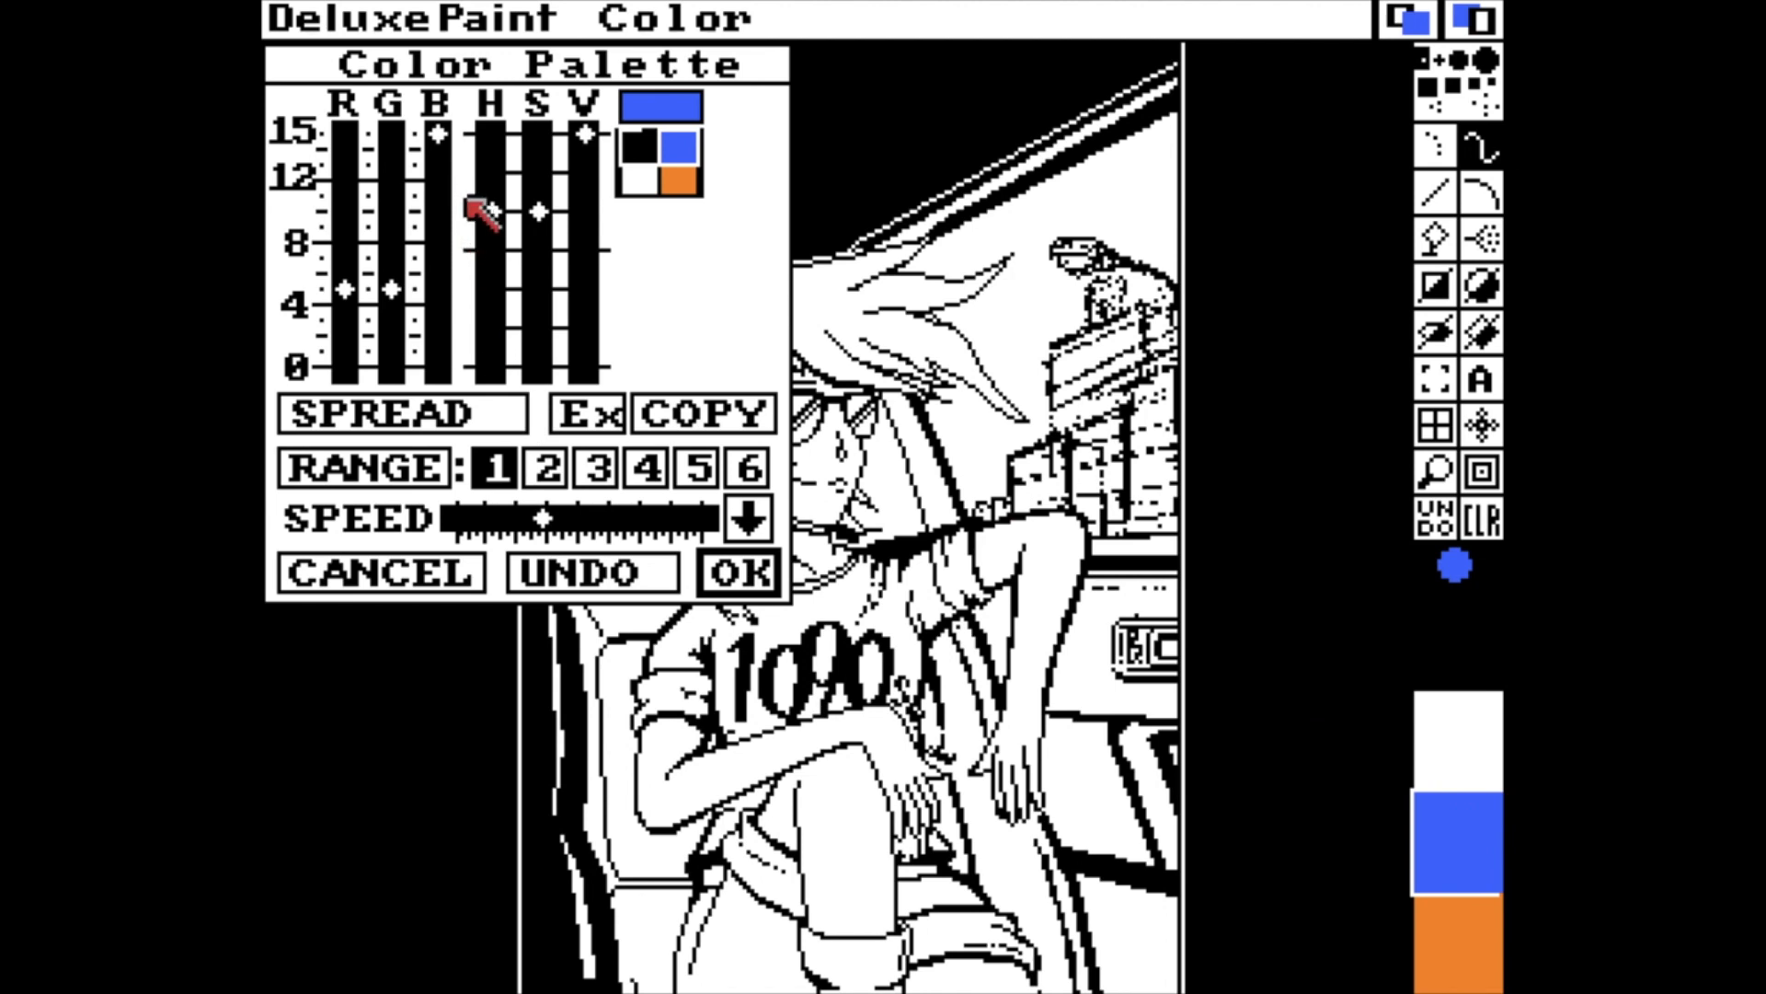
pyautogui.moveTo(488, 202)
pyautogui.mouseDown()
pyautogui.moveTo(489, 168)
pyautogui.moveTo(488, 187)
pyautogui.mouseUp()
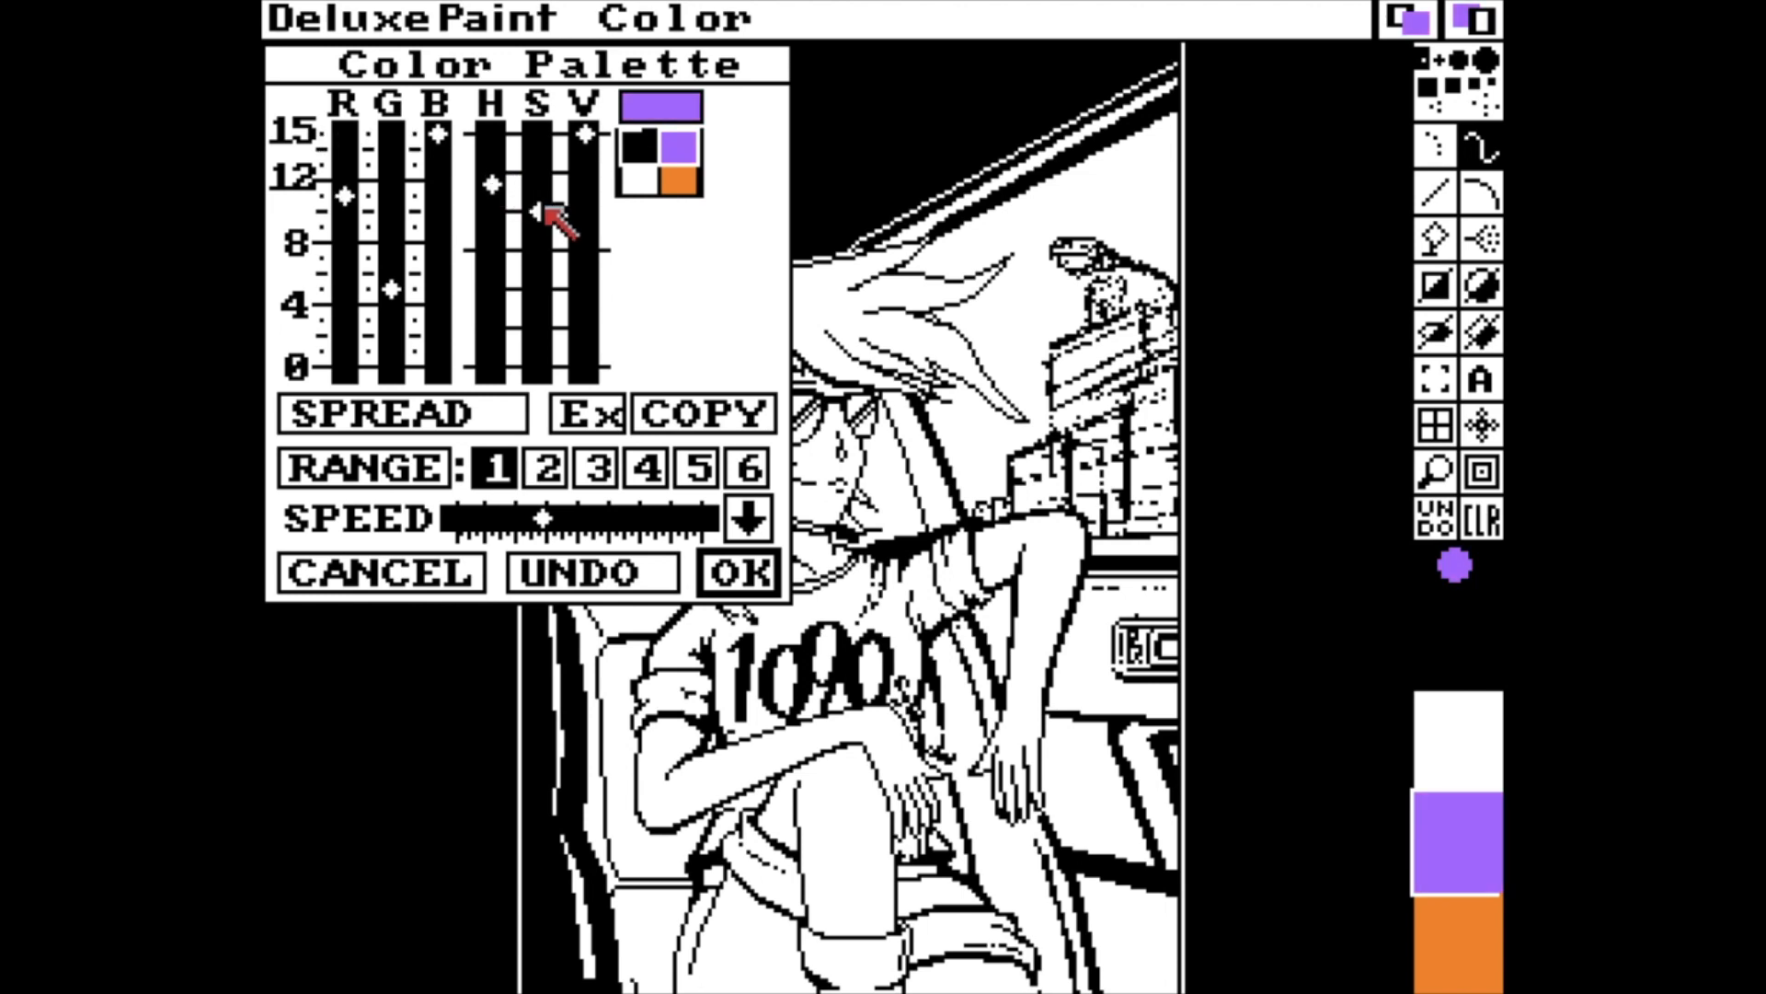
pyautogui.moveTo(587, 136); pyautogui.dragTo(570, 295)
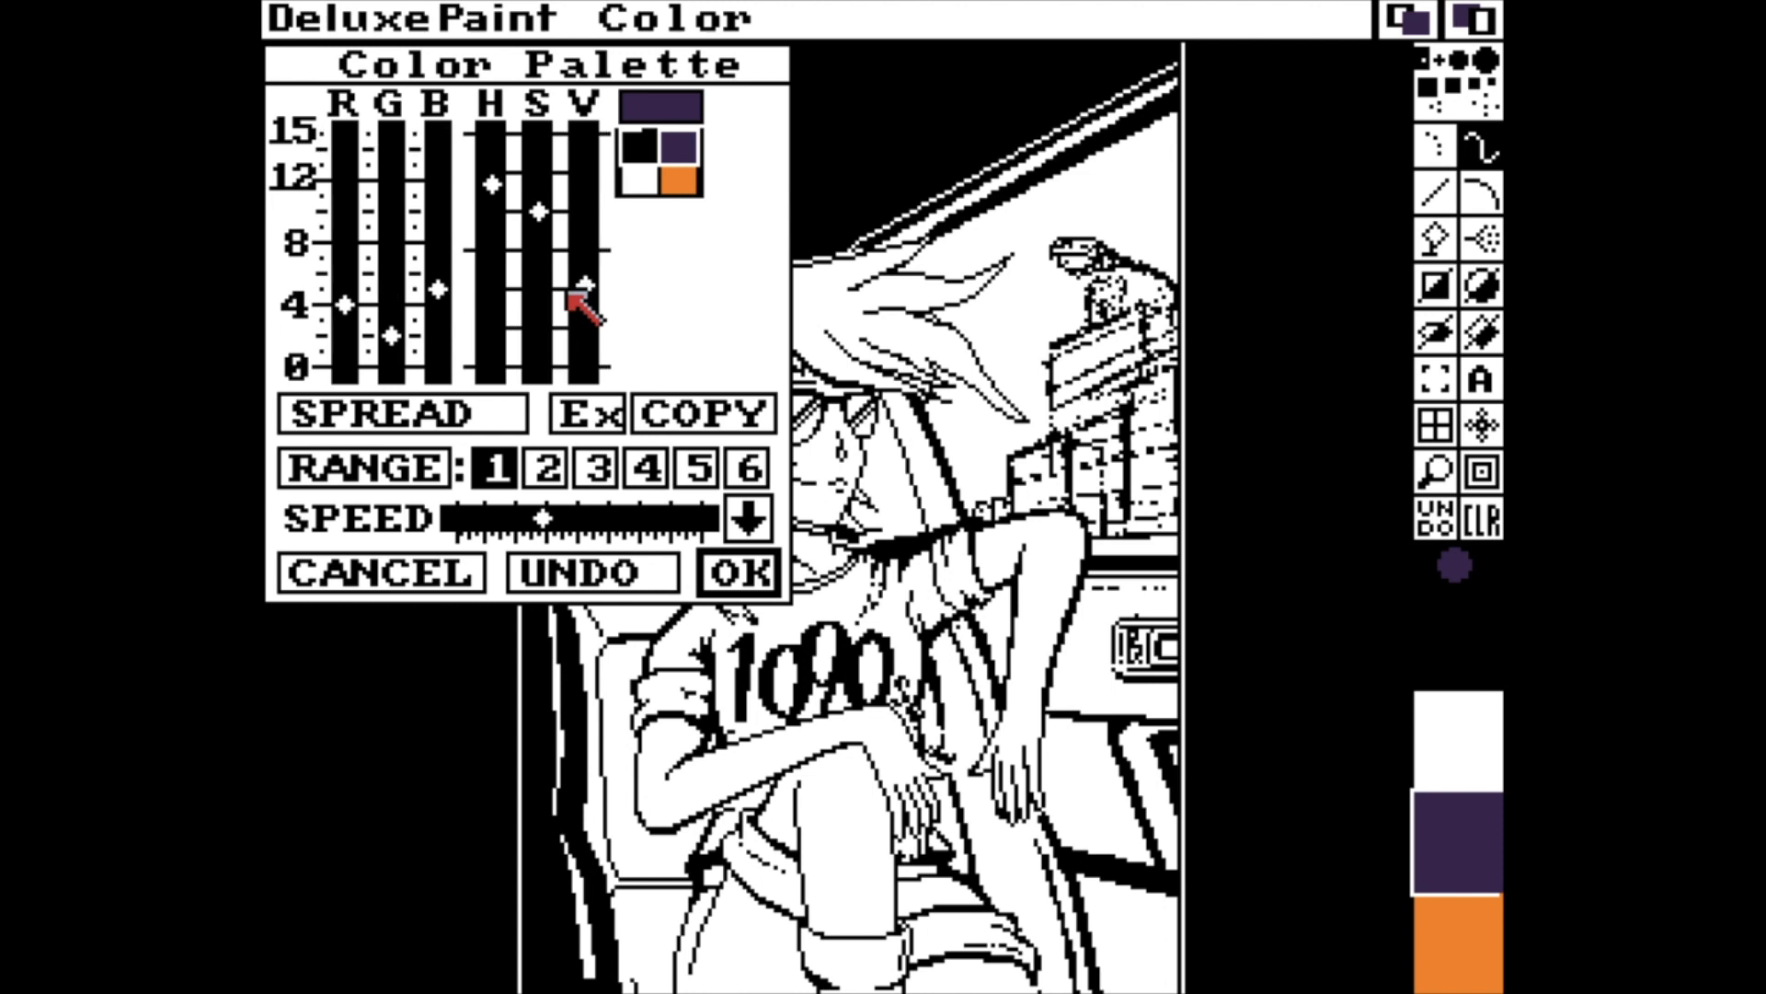
pyautogui.moveTo(535, 206); pyautogui.dragTo(535, 189)
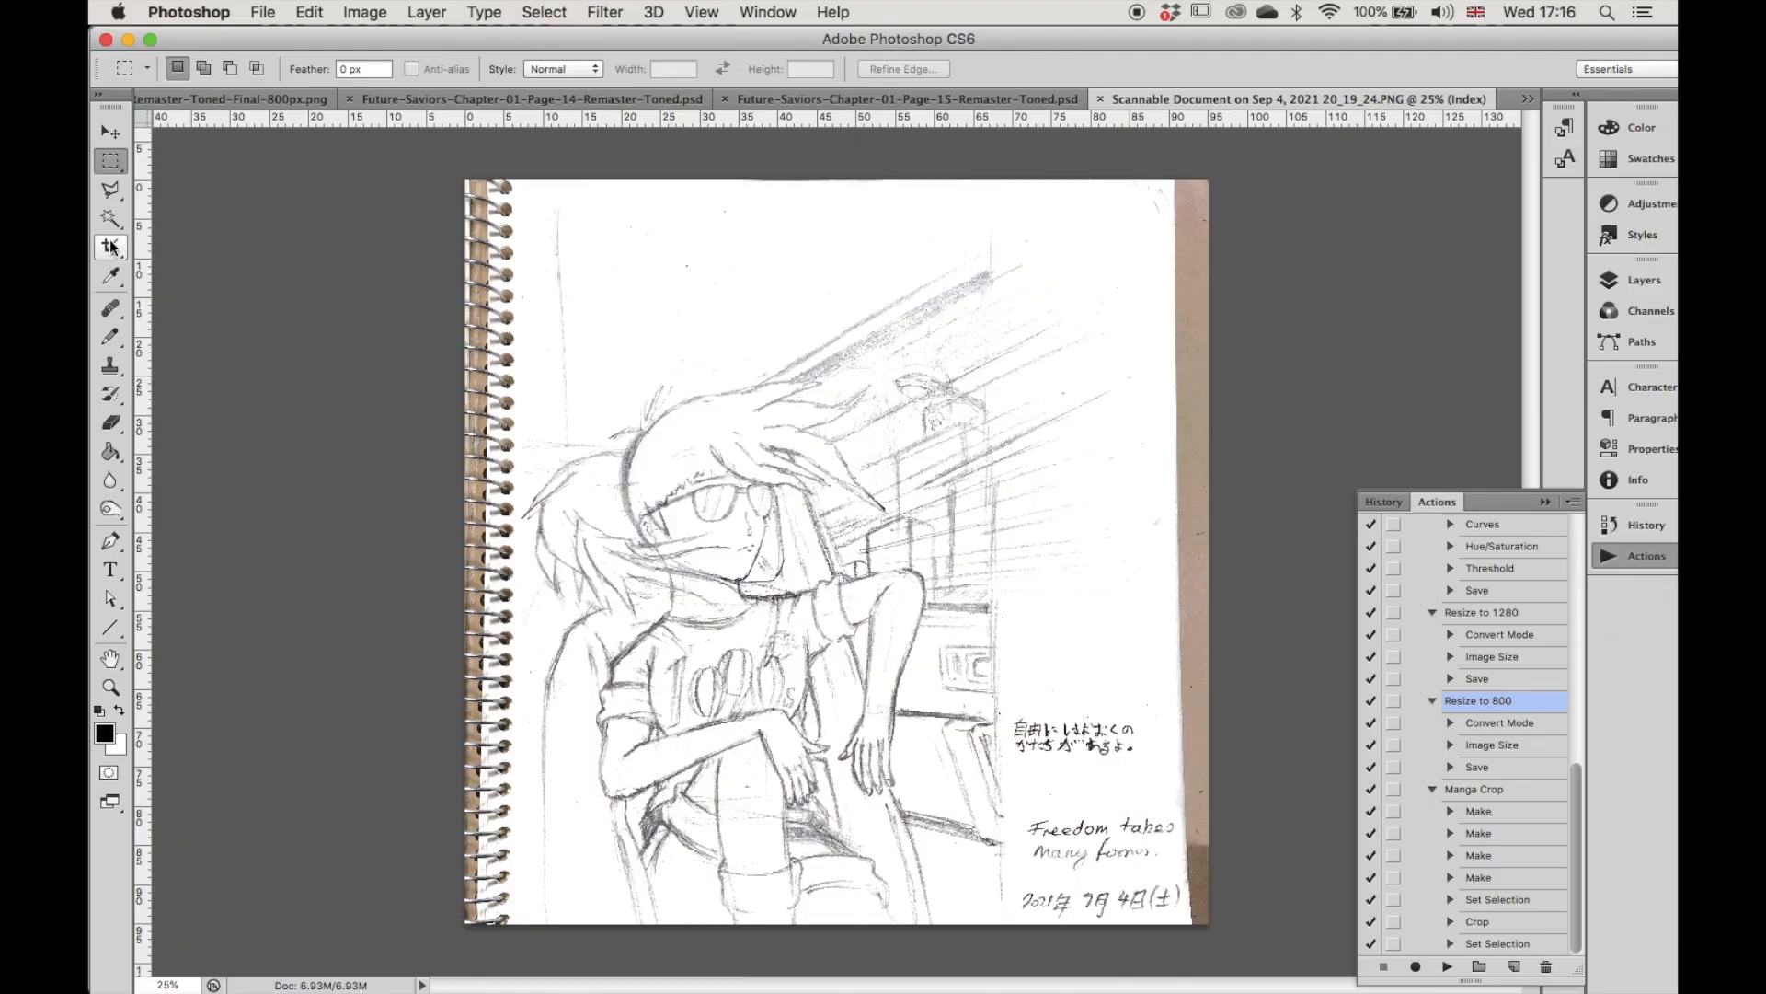
# Switch to Photoshop and crop the scanned sketch at a 105 x 148 ratio, excluding the spiral binding and the handwritten notes.
pyautogui.click(111, 247)
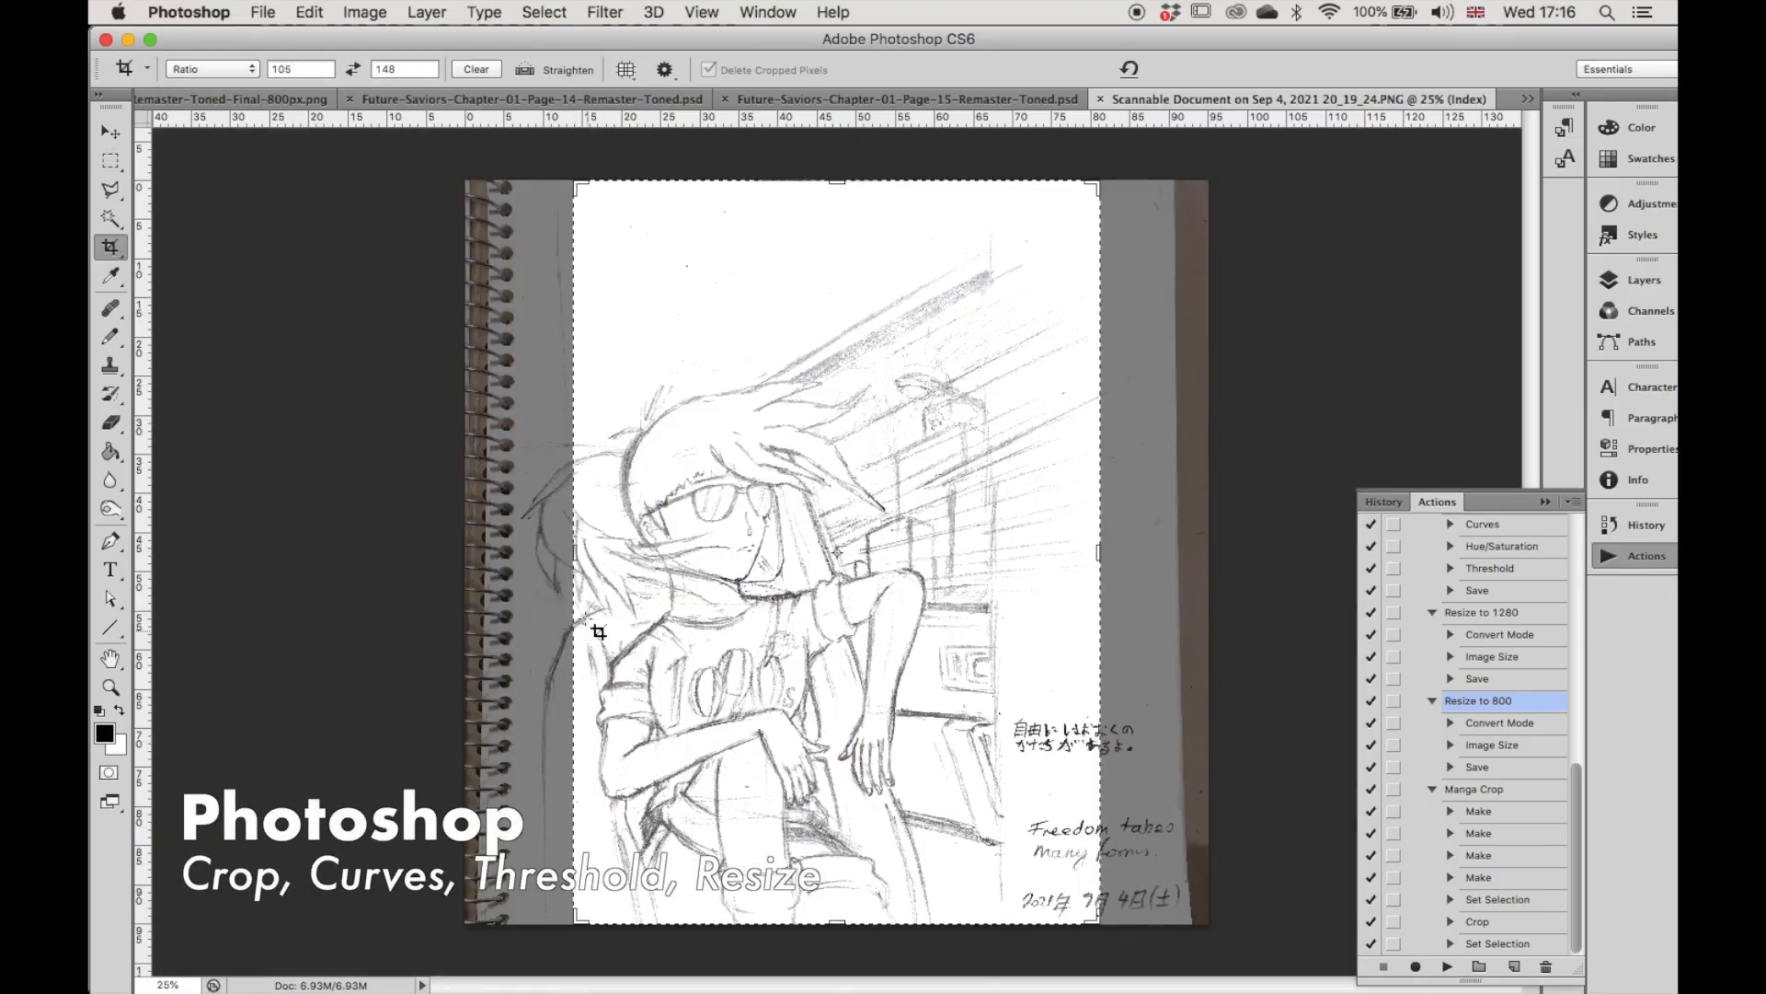
pyautogui.moveTo(579, 556); pyautogui.dragTo(545, 553)
pyautogui.moveTo(1131, 551); pyautogui.dragTo(1076, 552)
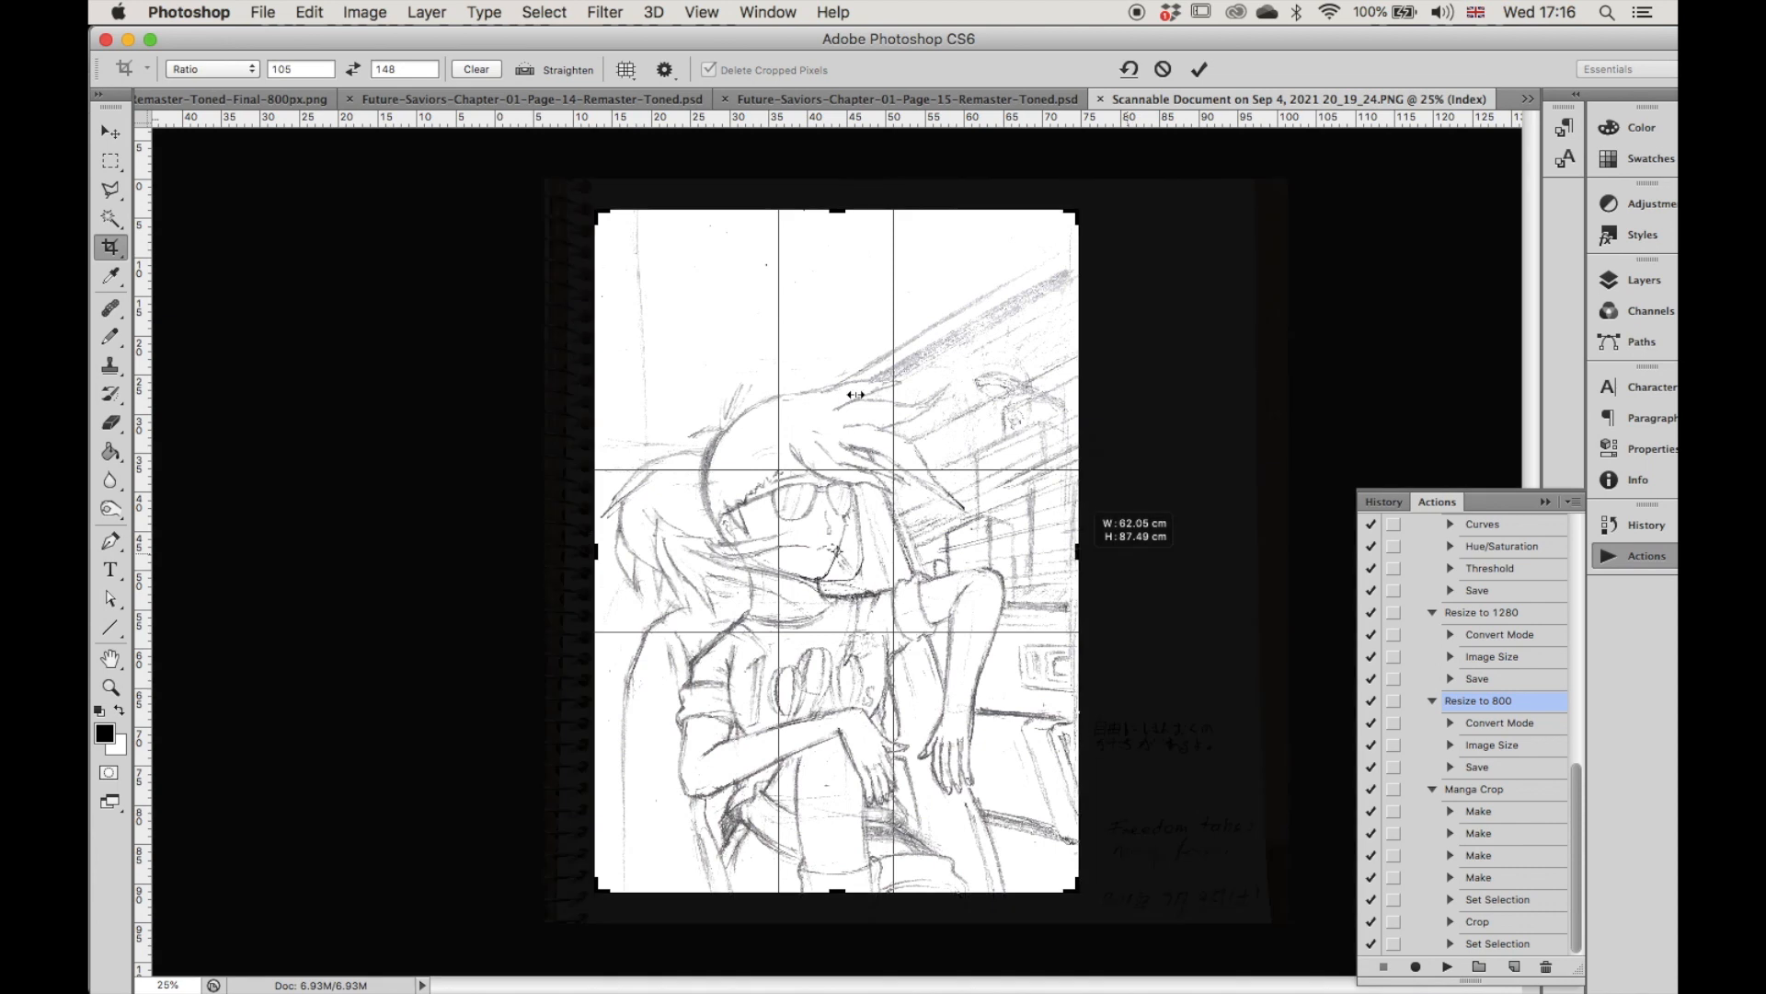
pyautogui.moveTo(856, 394)
pyautogui.mouseDown()
pyautogui.moveTo(859, 369)
pyautogui.moveTo(862, 400)
pyautogui.mouseUp()
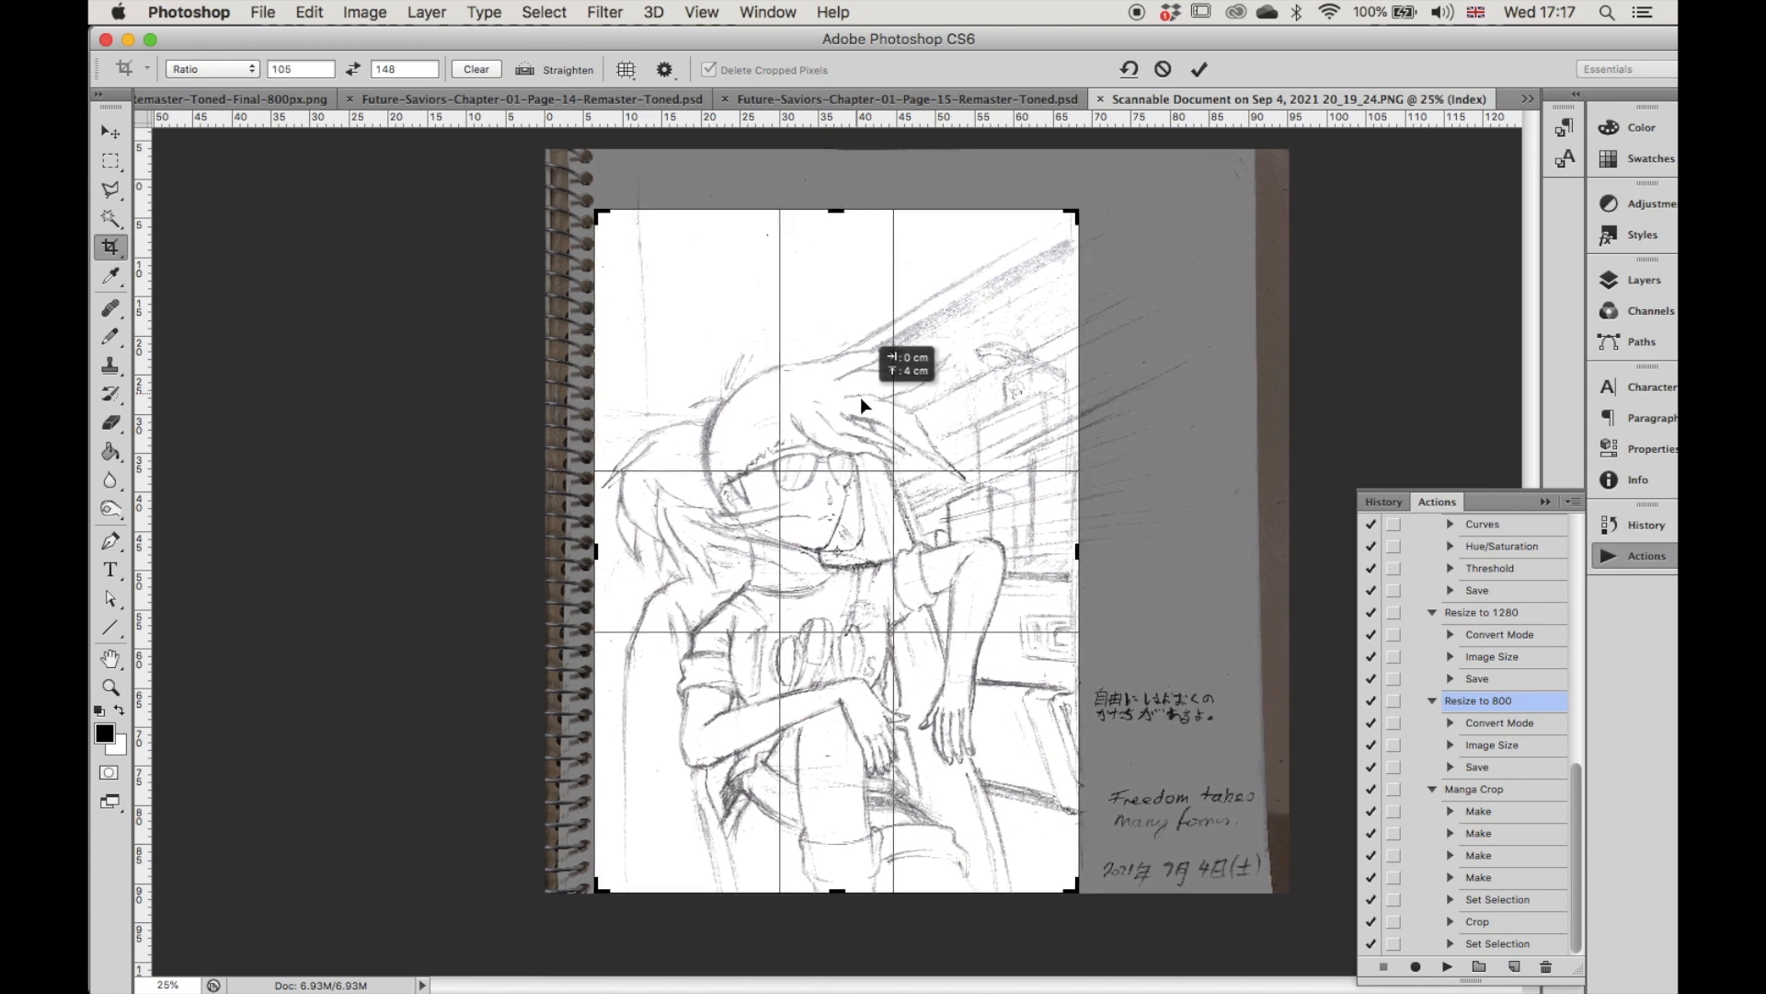
pyautogui.click(1200, 70)
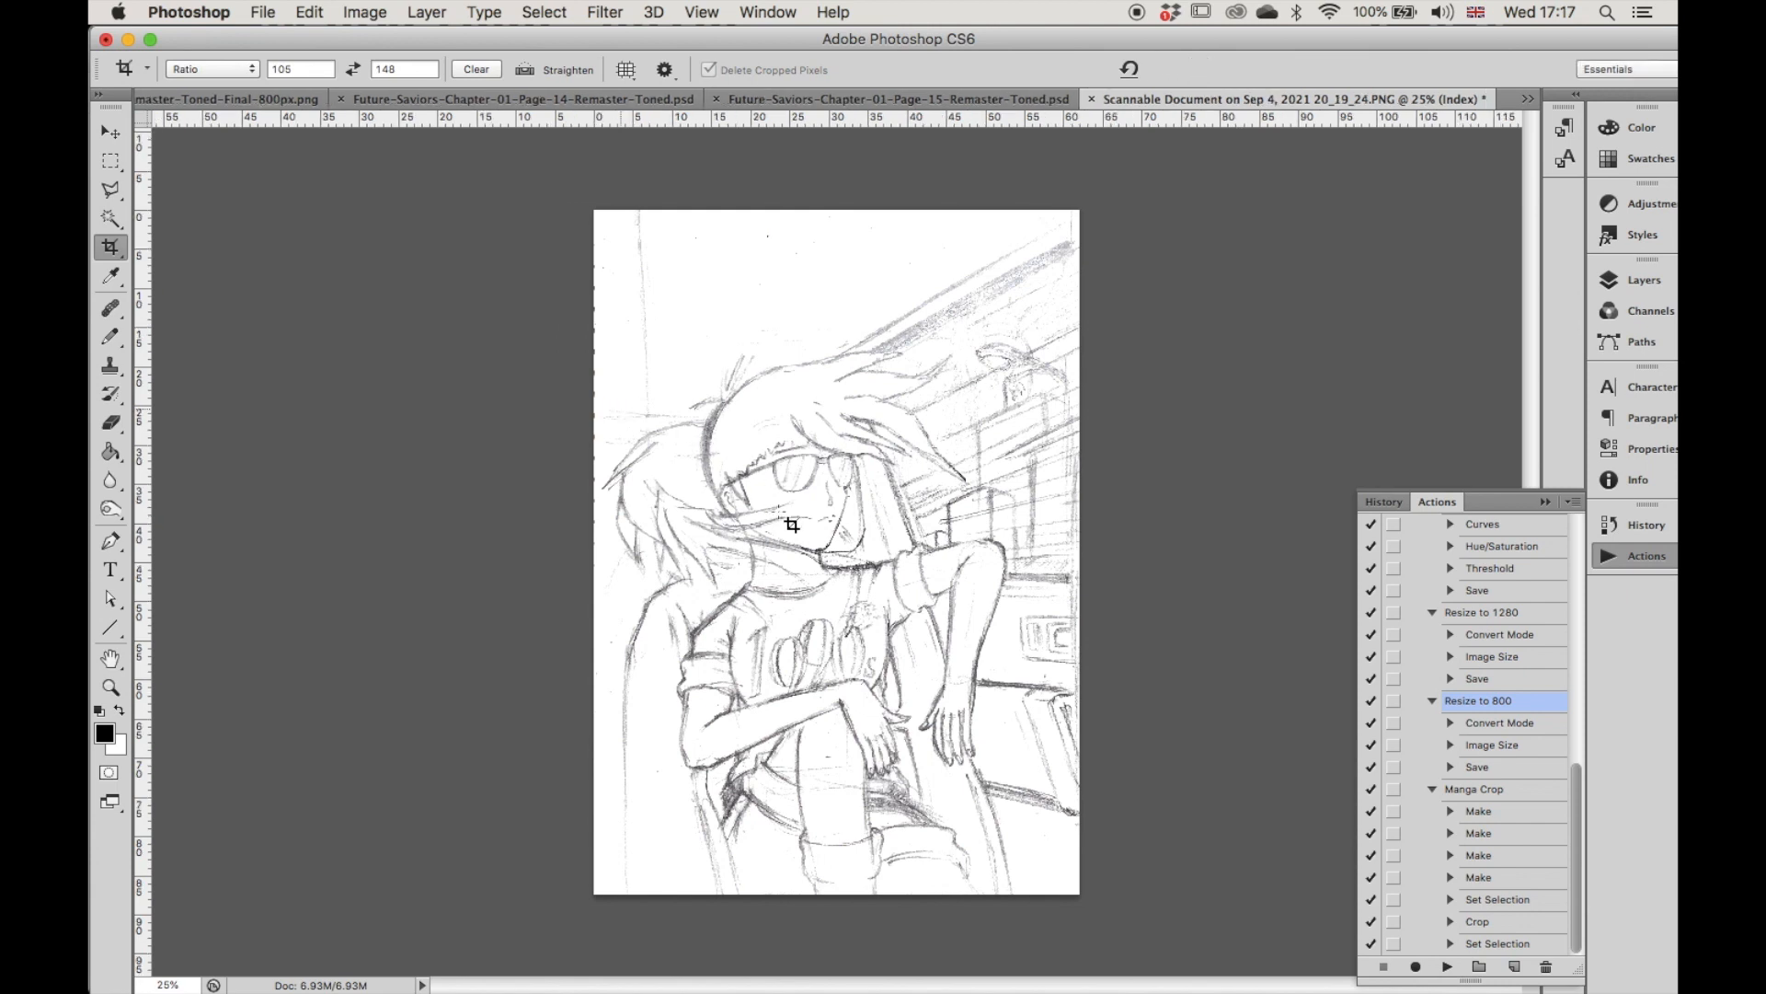
# Darken the sketch's pencil lines with Curves by moving the black point close to the white end.
pyautogui.press('alt+super+i')
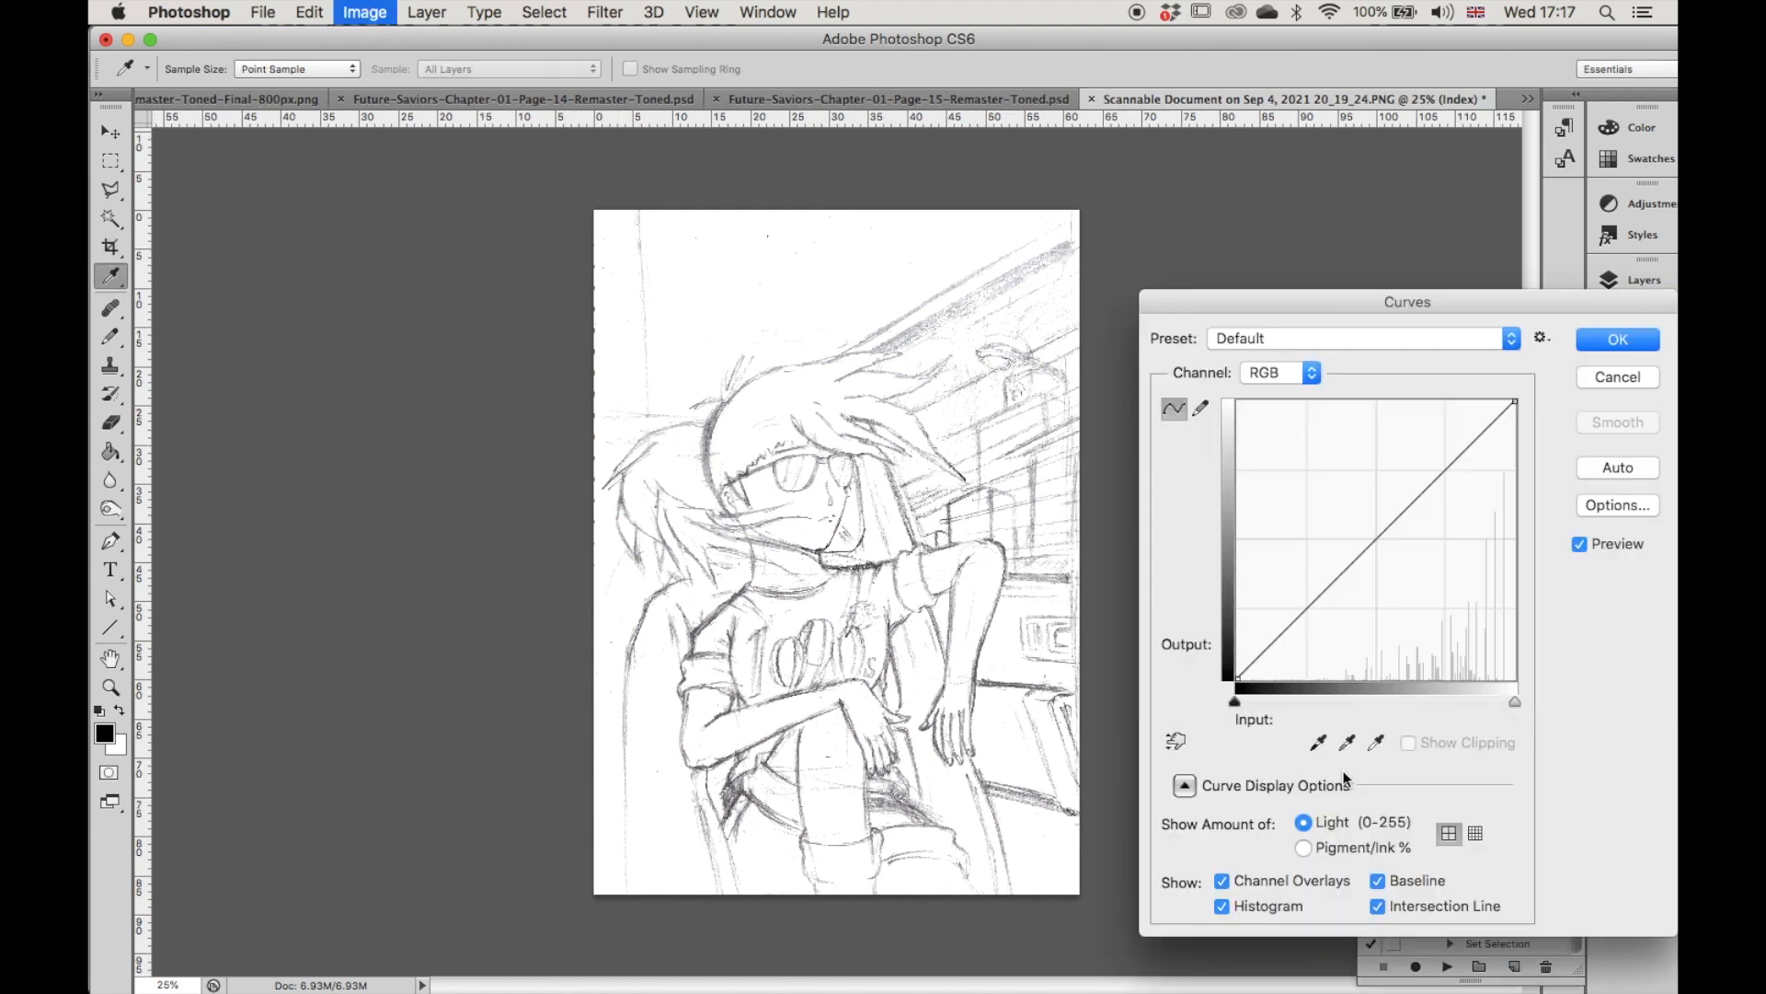
pyautogui.moveTo(1239, 708)
pyautogui.mouseDown()
pyautogui.moveTo(1482, 721)
pyautogui.moveTo(1557, 707)
pyautogui.mouseUp()
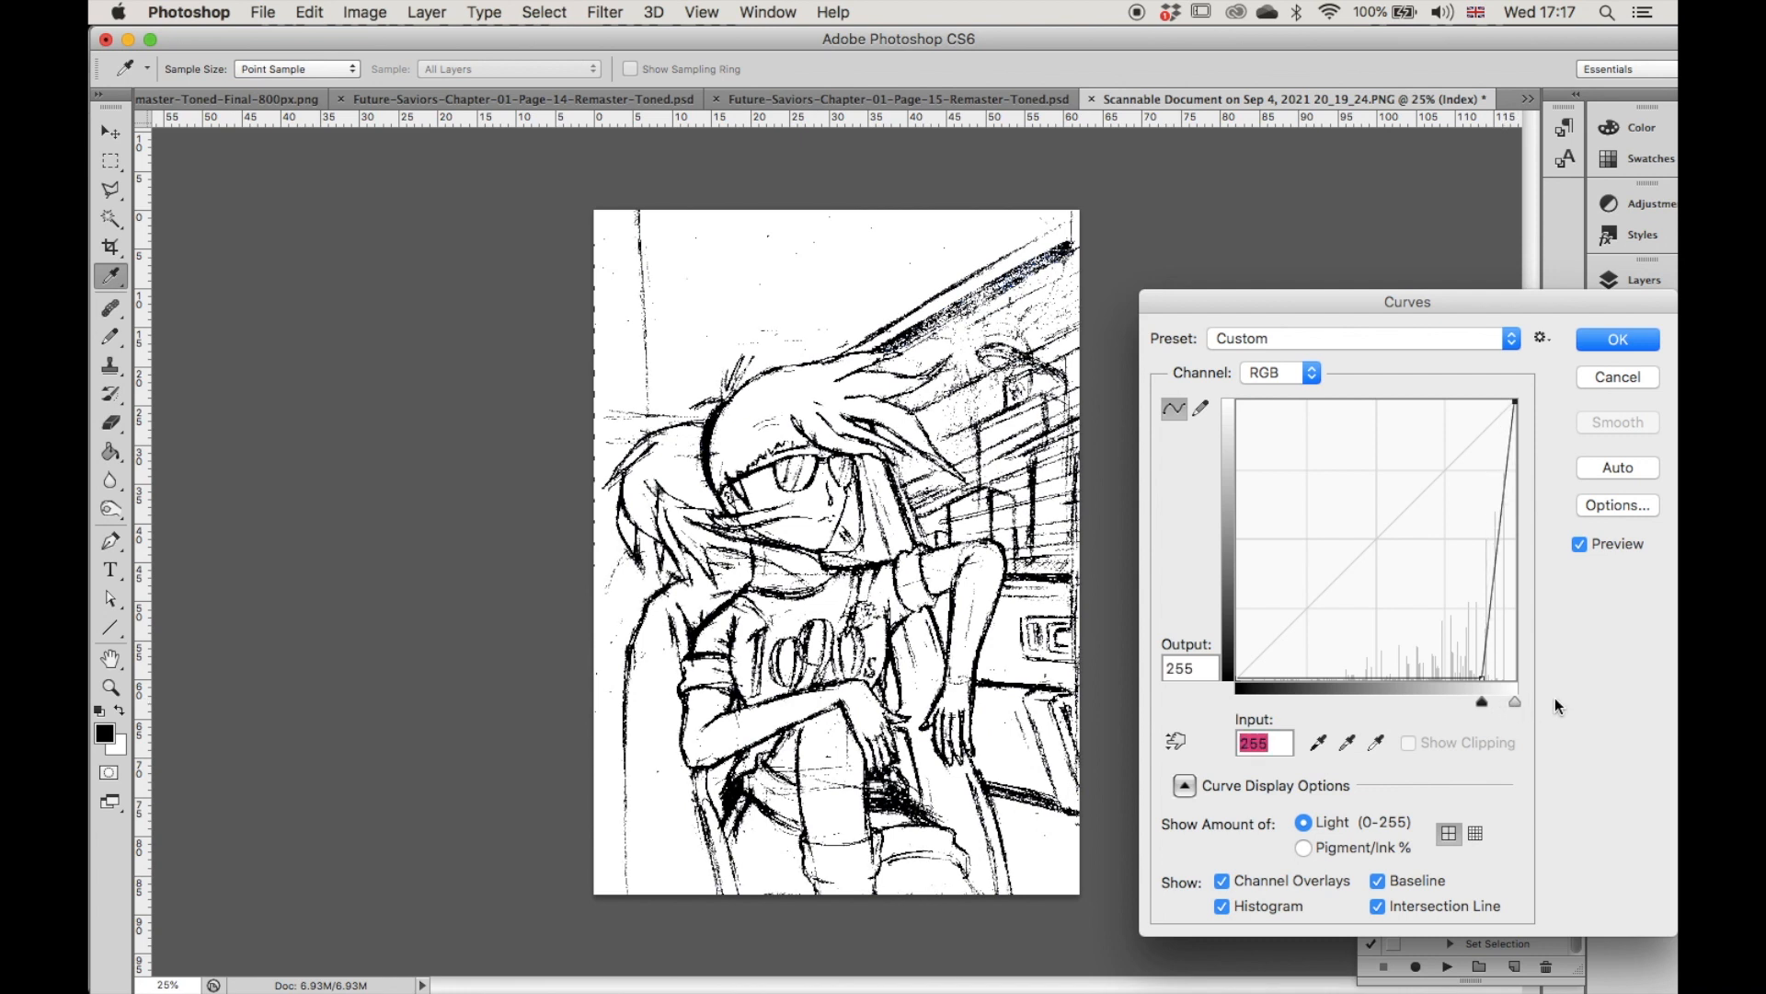
pyautogui.click(1621, 338)
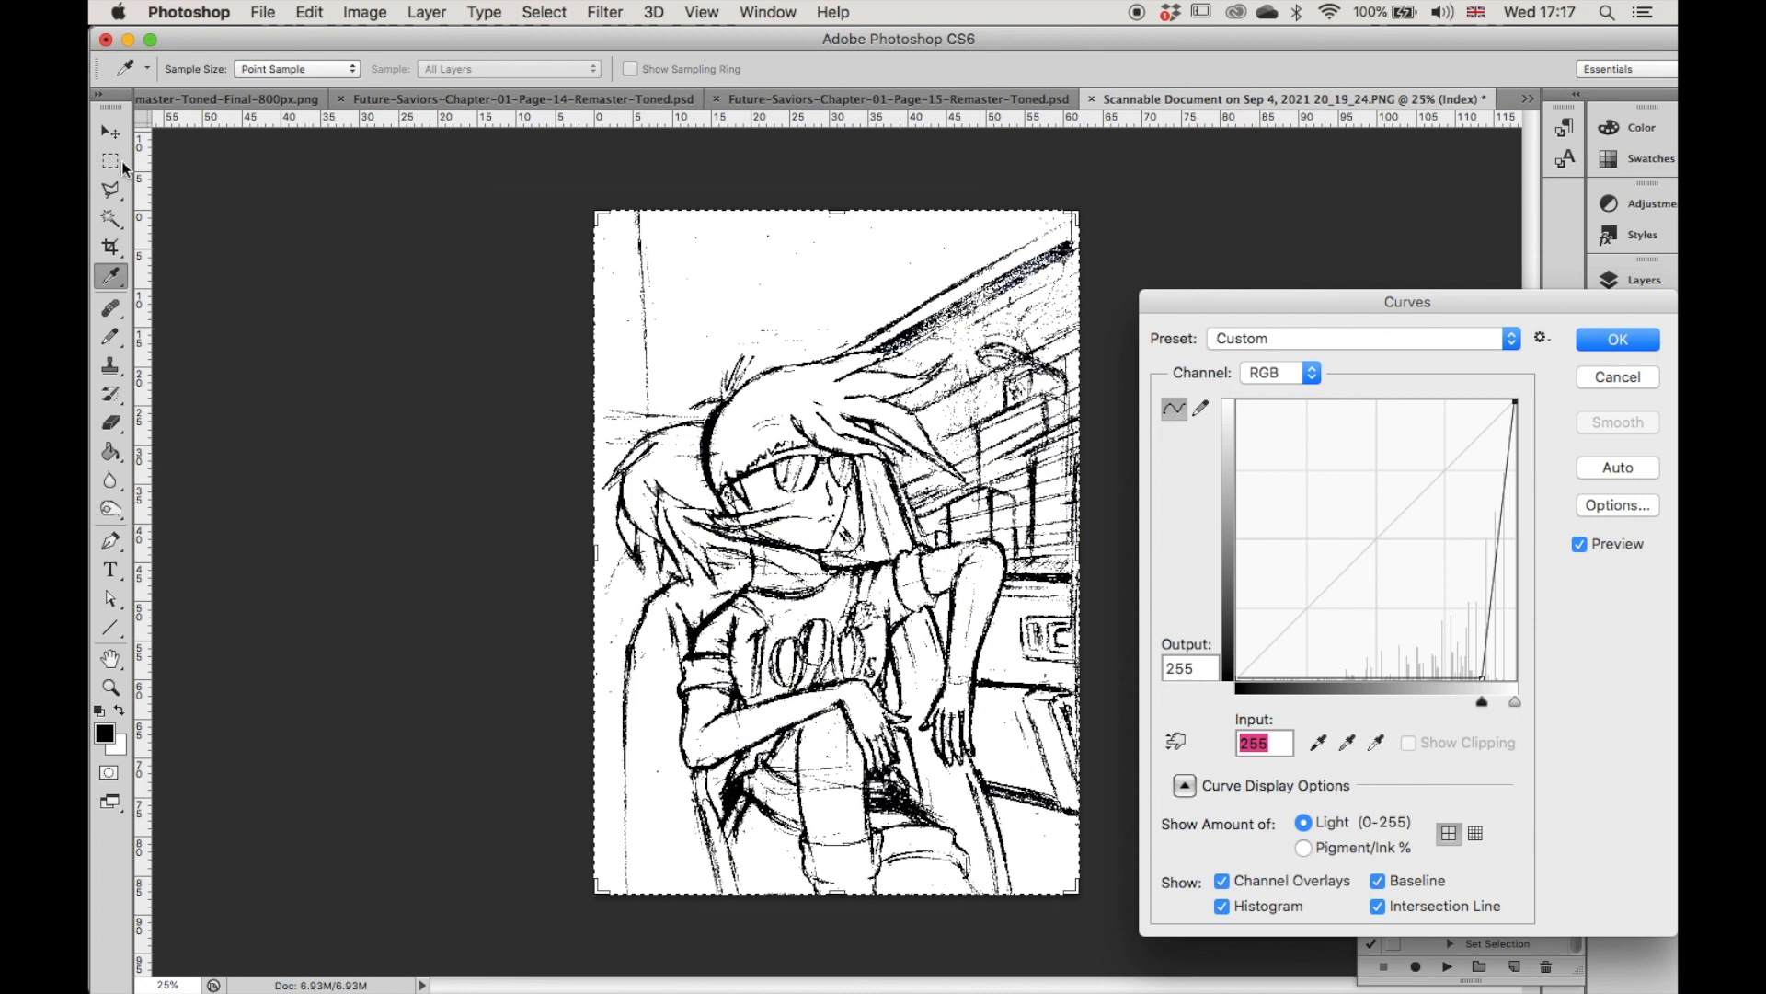
# Select the Pencil tool and swap the colours so that white is the foreground.
pyautogui.press('c')
pyautogui.click(111, 336)
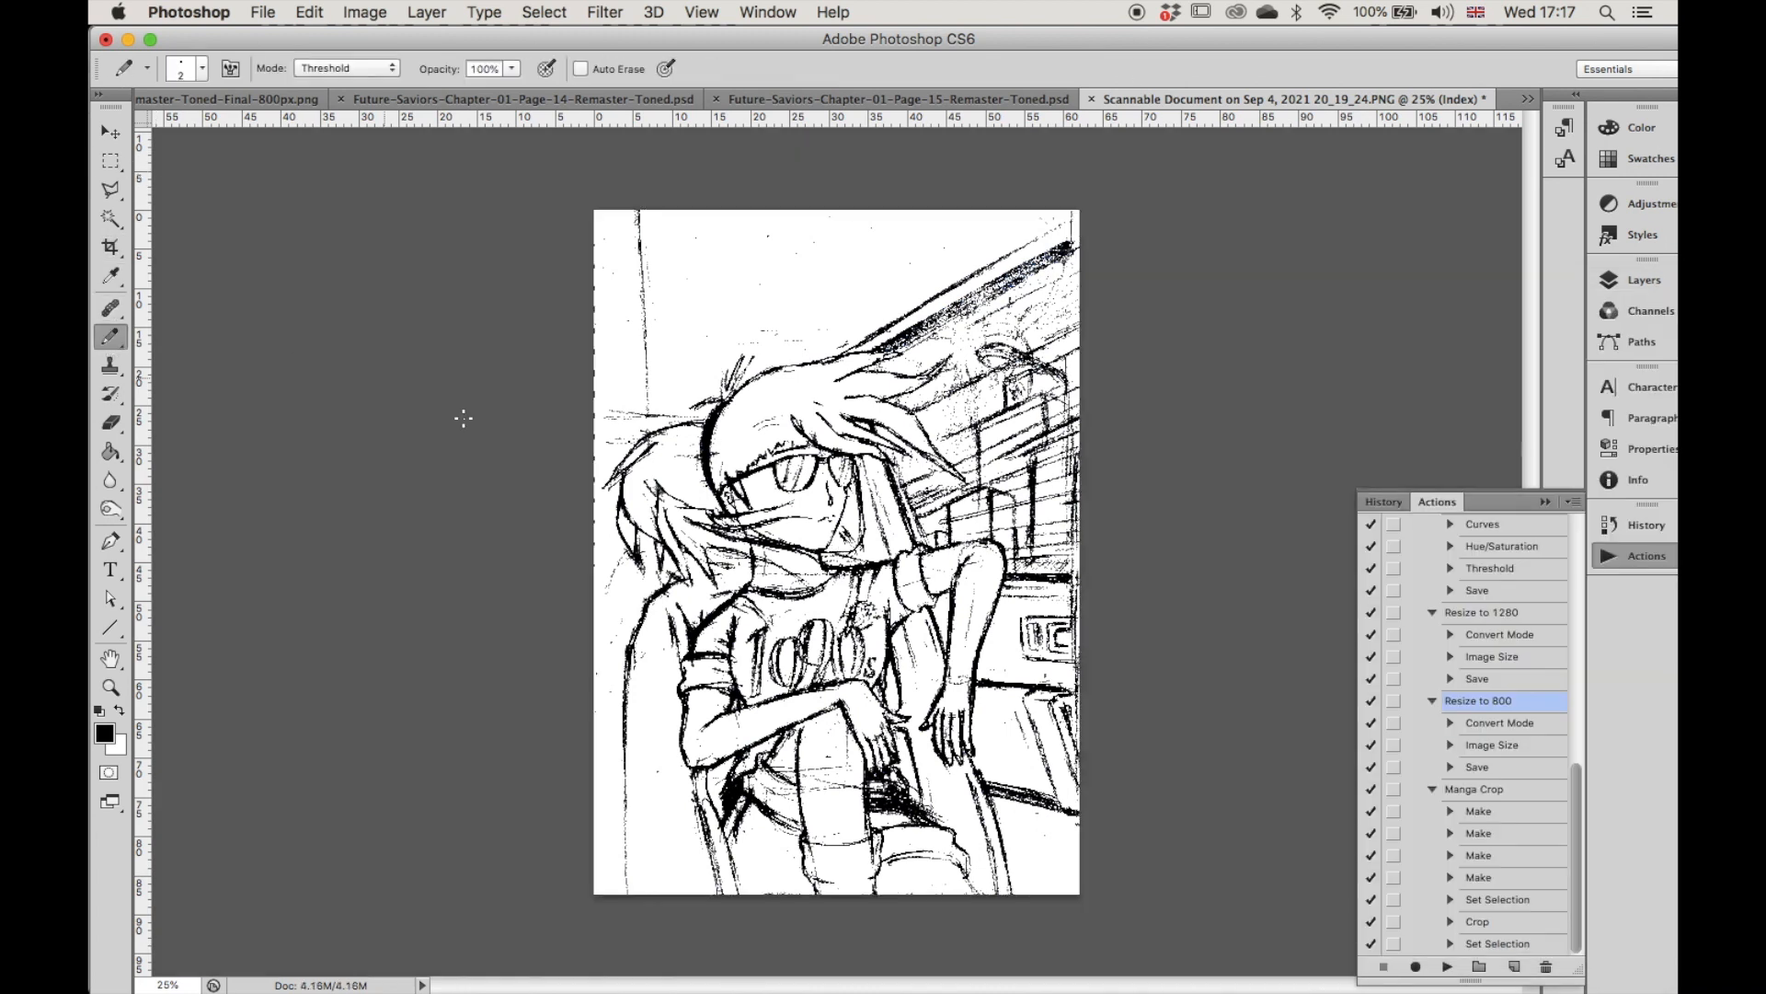
pyautogui.press('x')
# Convert the sketch to pure black and white with a Threshold level above 128, and resize it proportionally to 256 pixels high.
pyautogui.click(365, 12)
pyautogui.moveTo(402, 81)
pyautogui.click(617, 399)
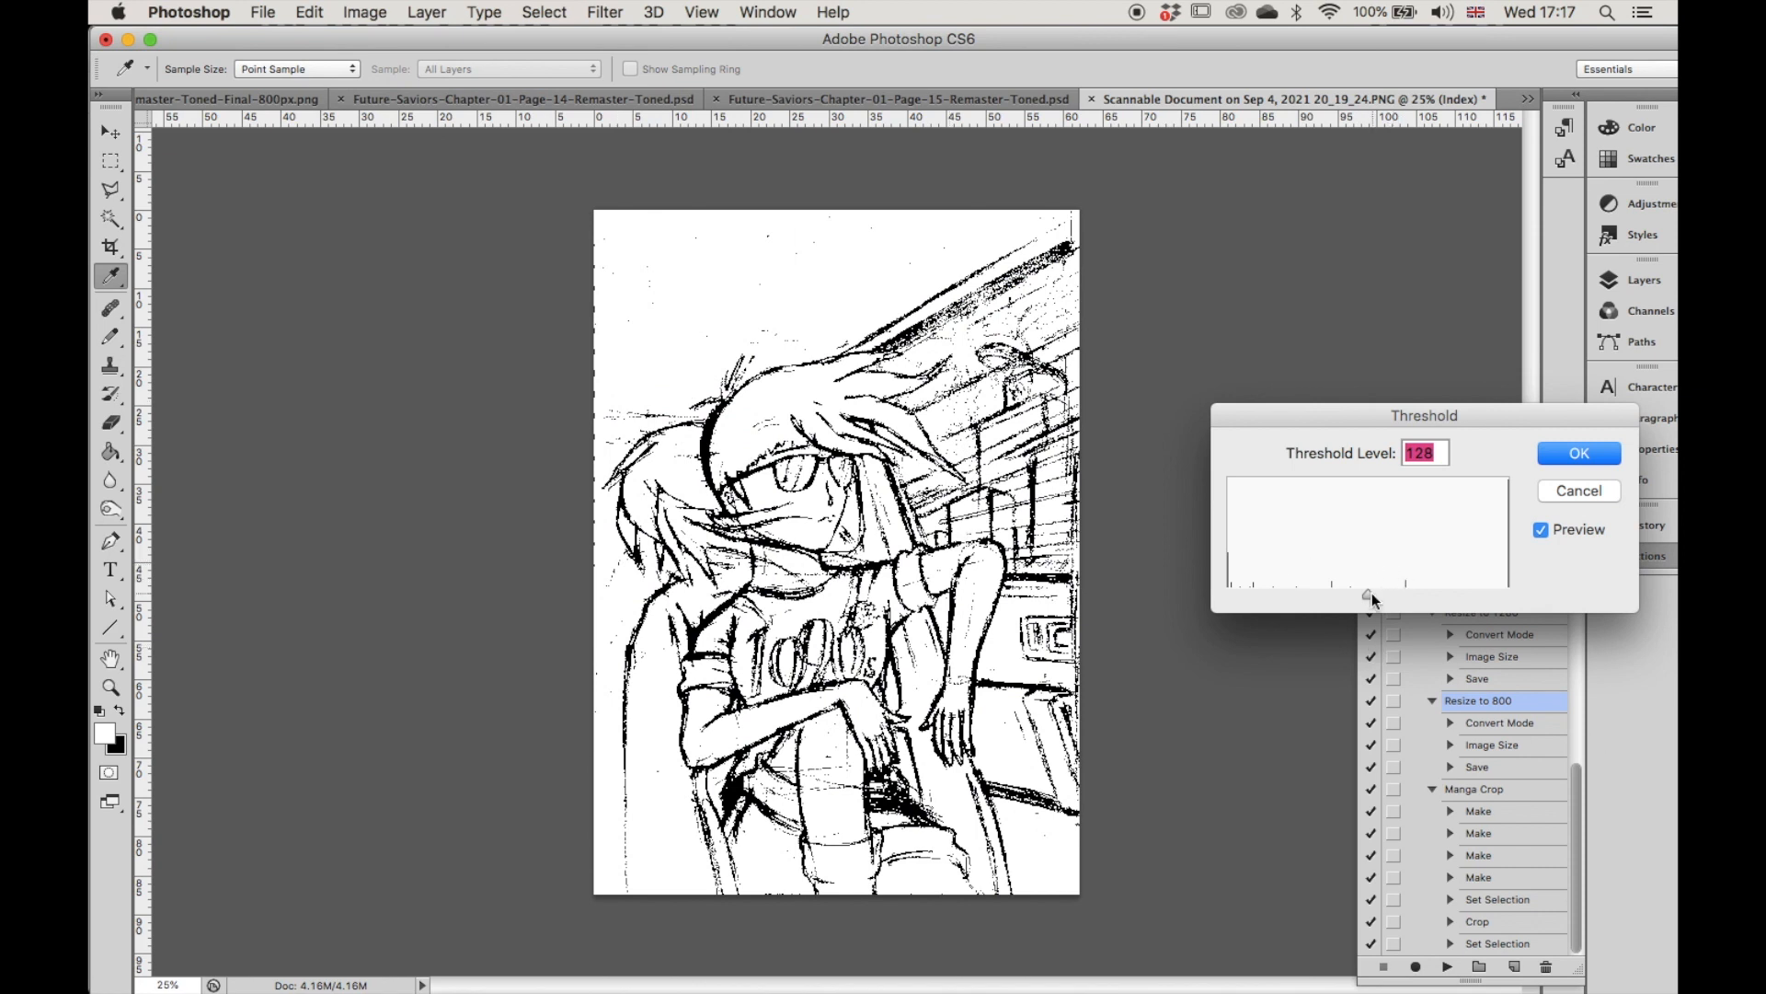
pyautogui.moveTo(1371, 592); pyautogui.dragTo(1440, 600)
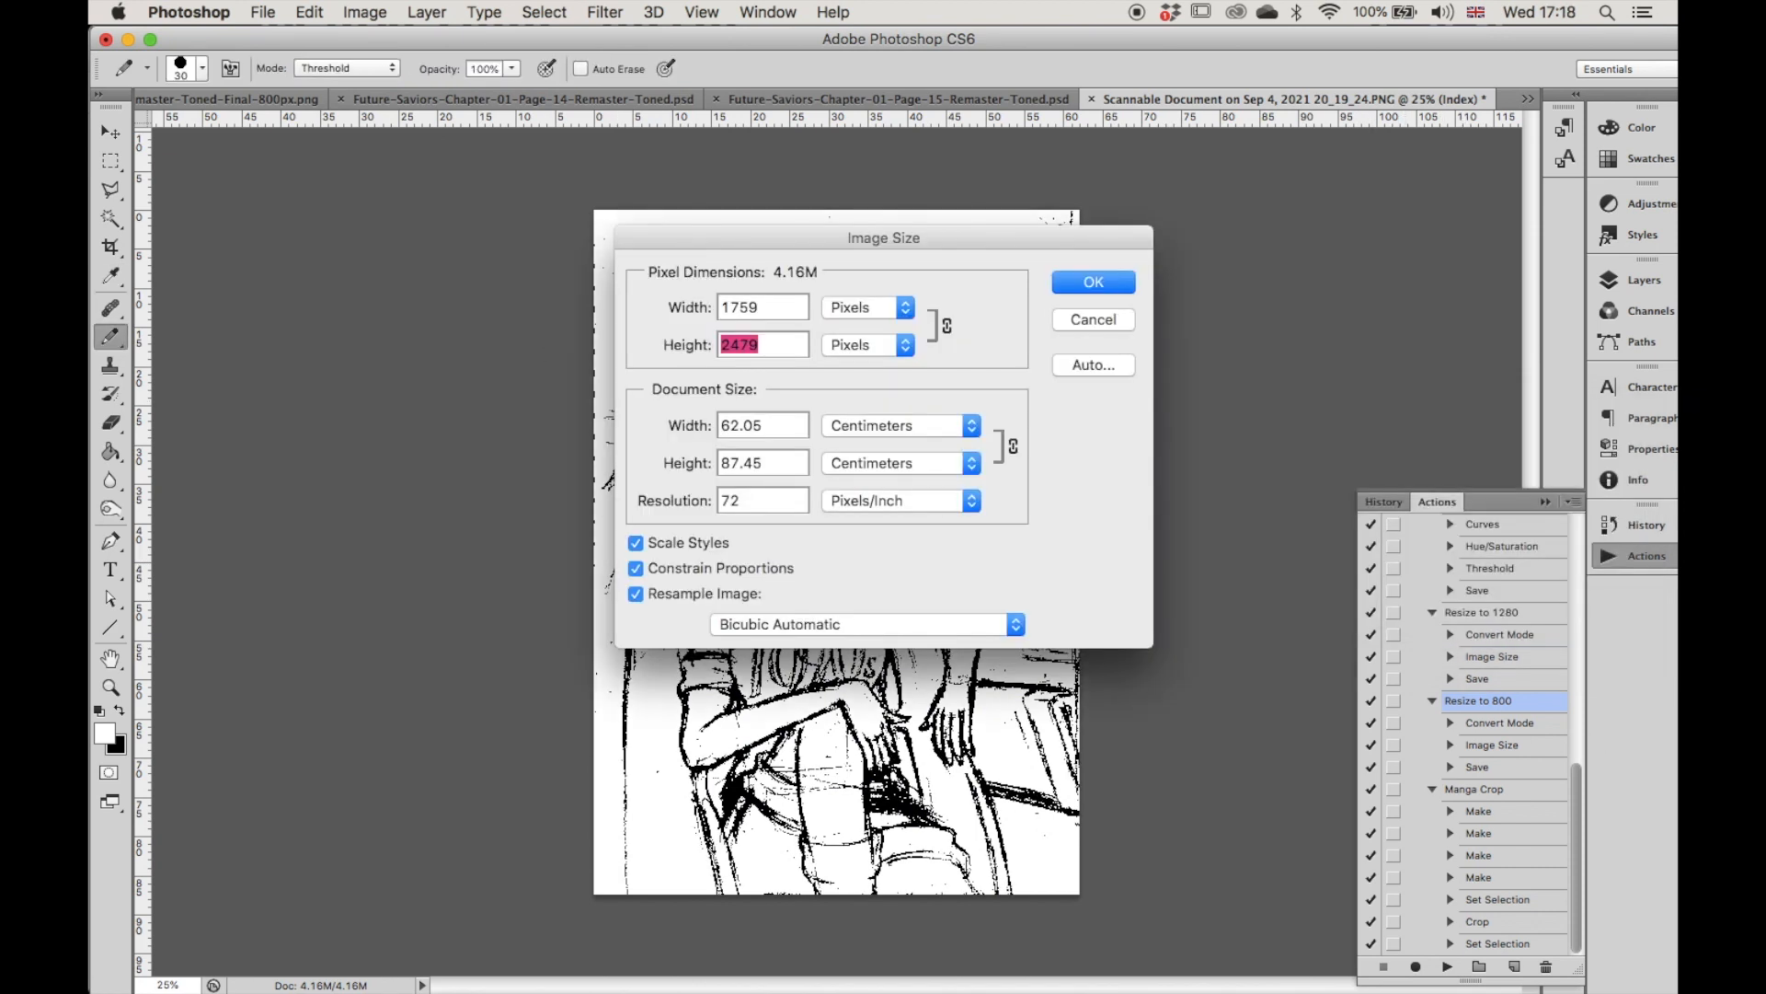
pyautogui.write('256')
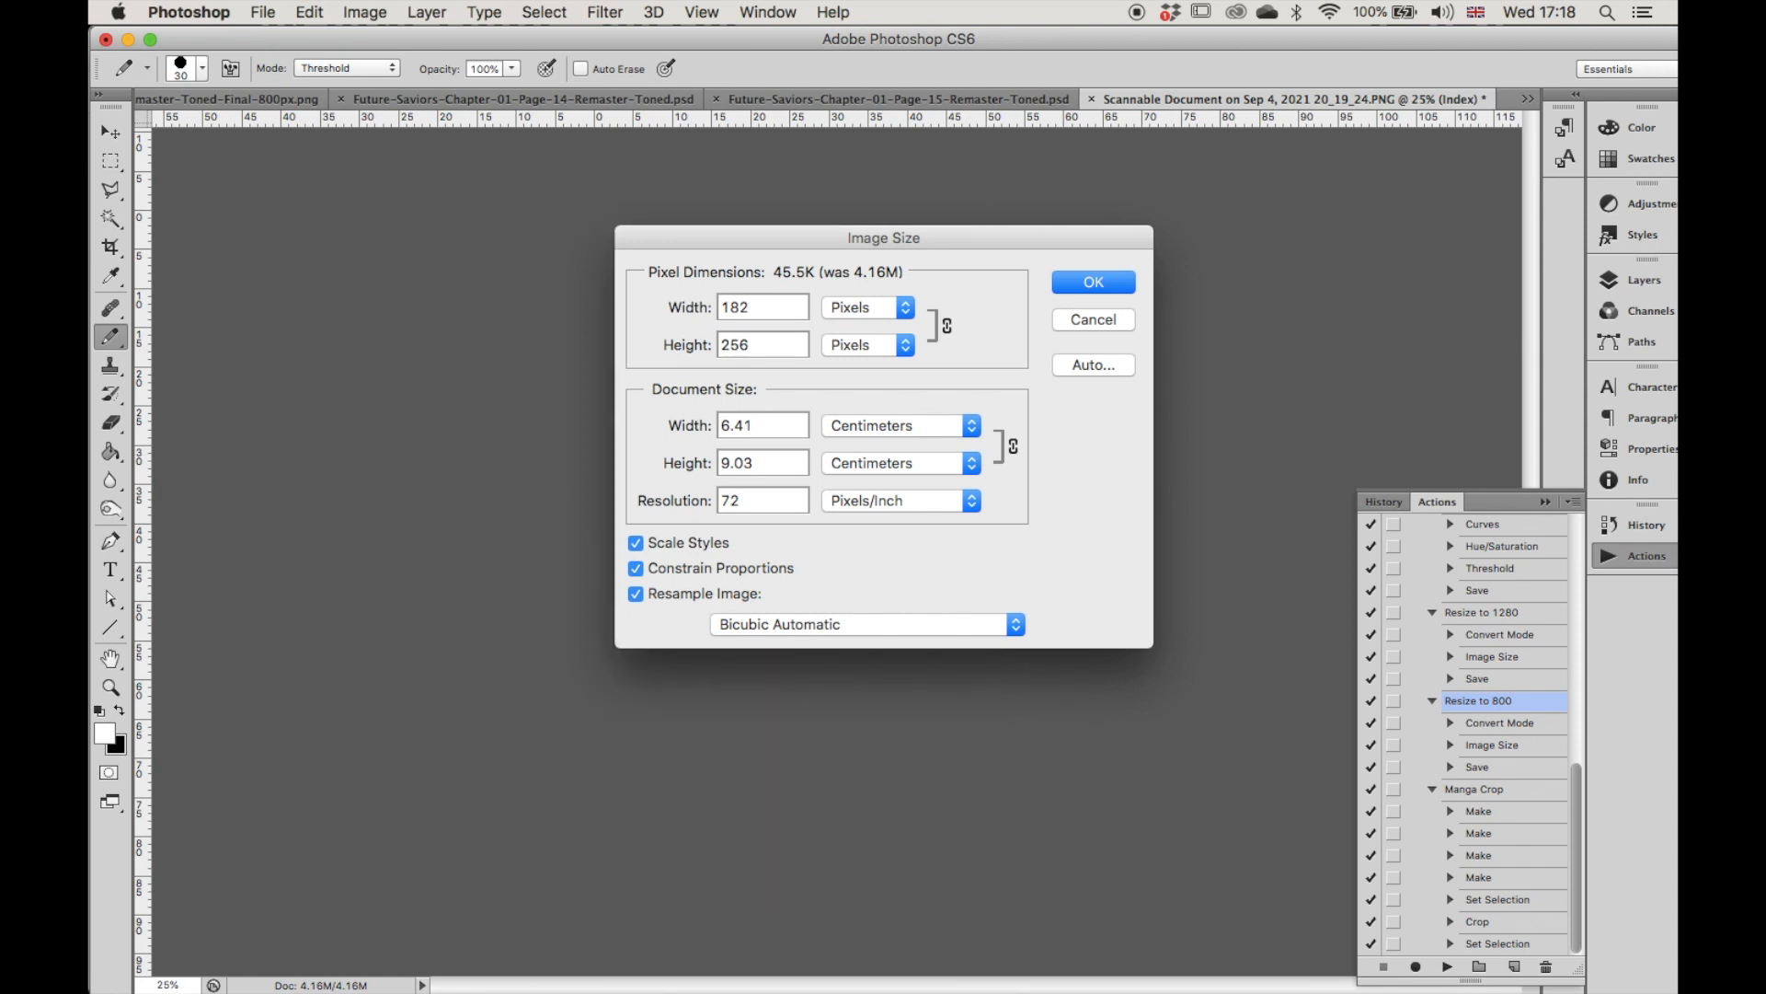
pyautogui.press('Return')
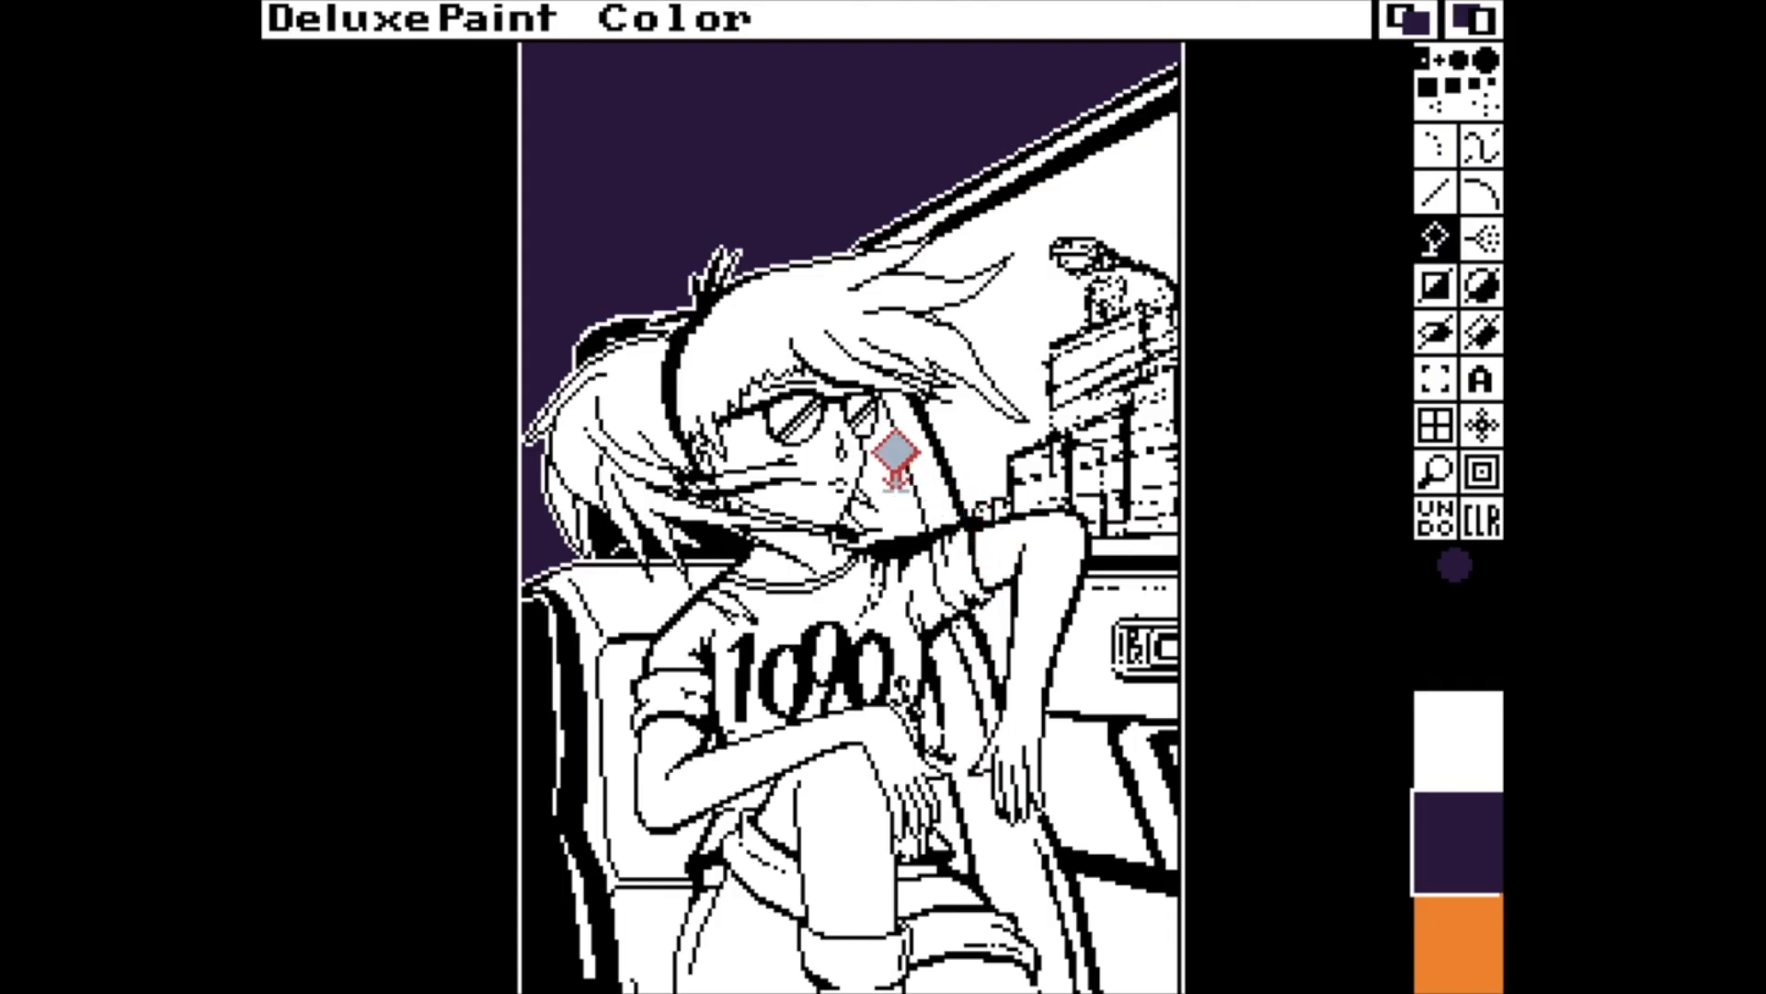
# Back in Deluxe Paint, fill the area beside the face with dark purple and darken that palette colour to R 2, G 1, B 2.
pyautogui.click(895, 464)
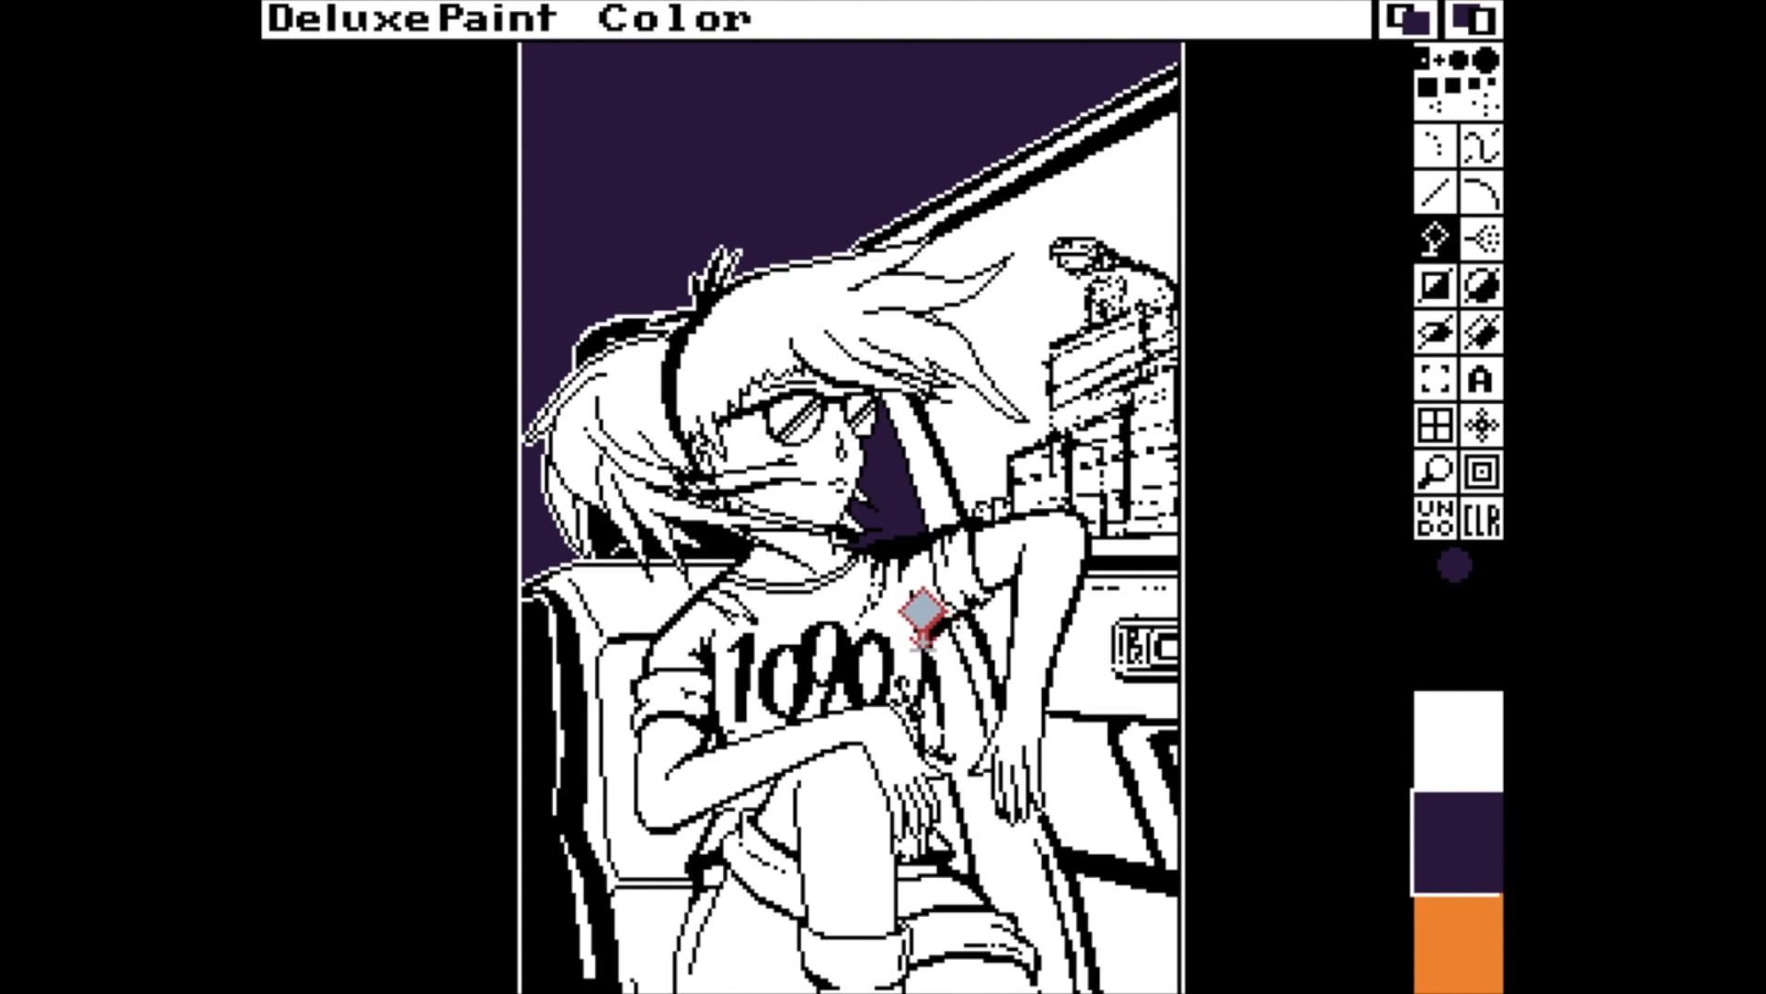
pyautogui.press('p')
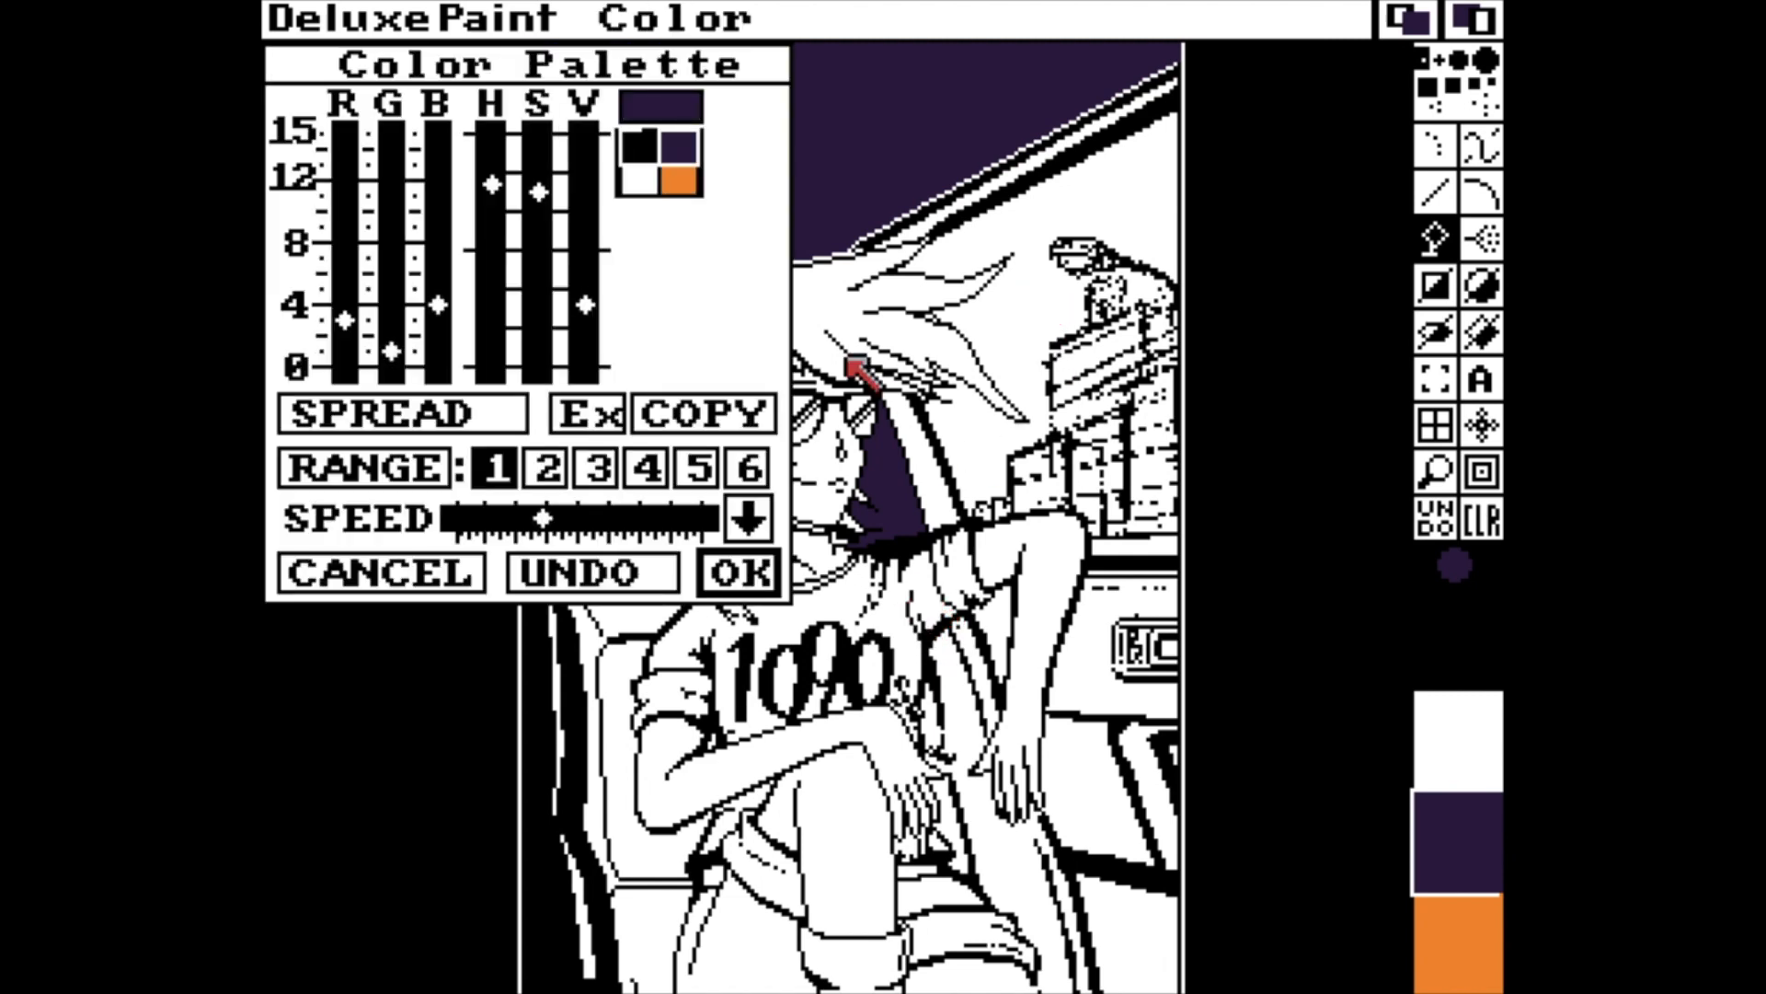
pyautogui.click(576, 352)
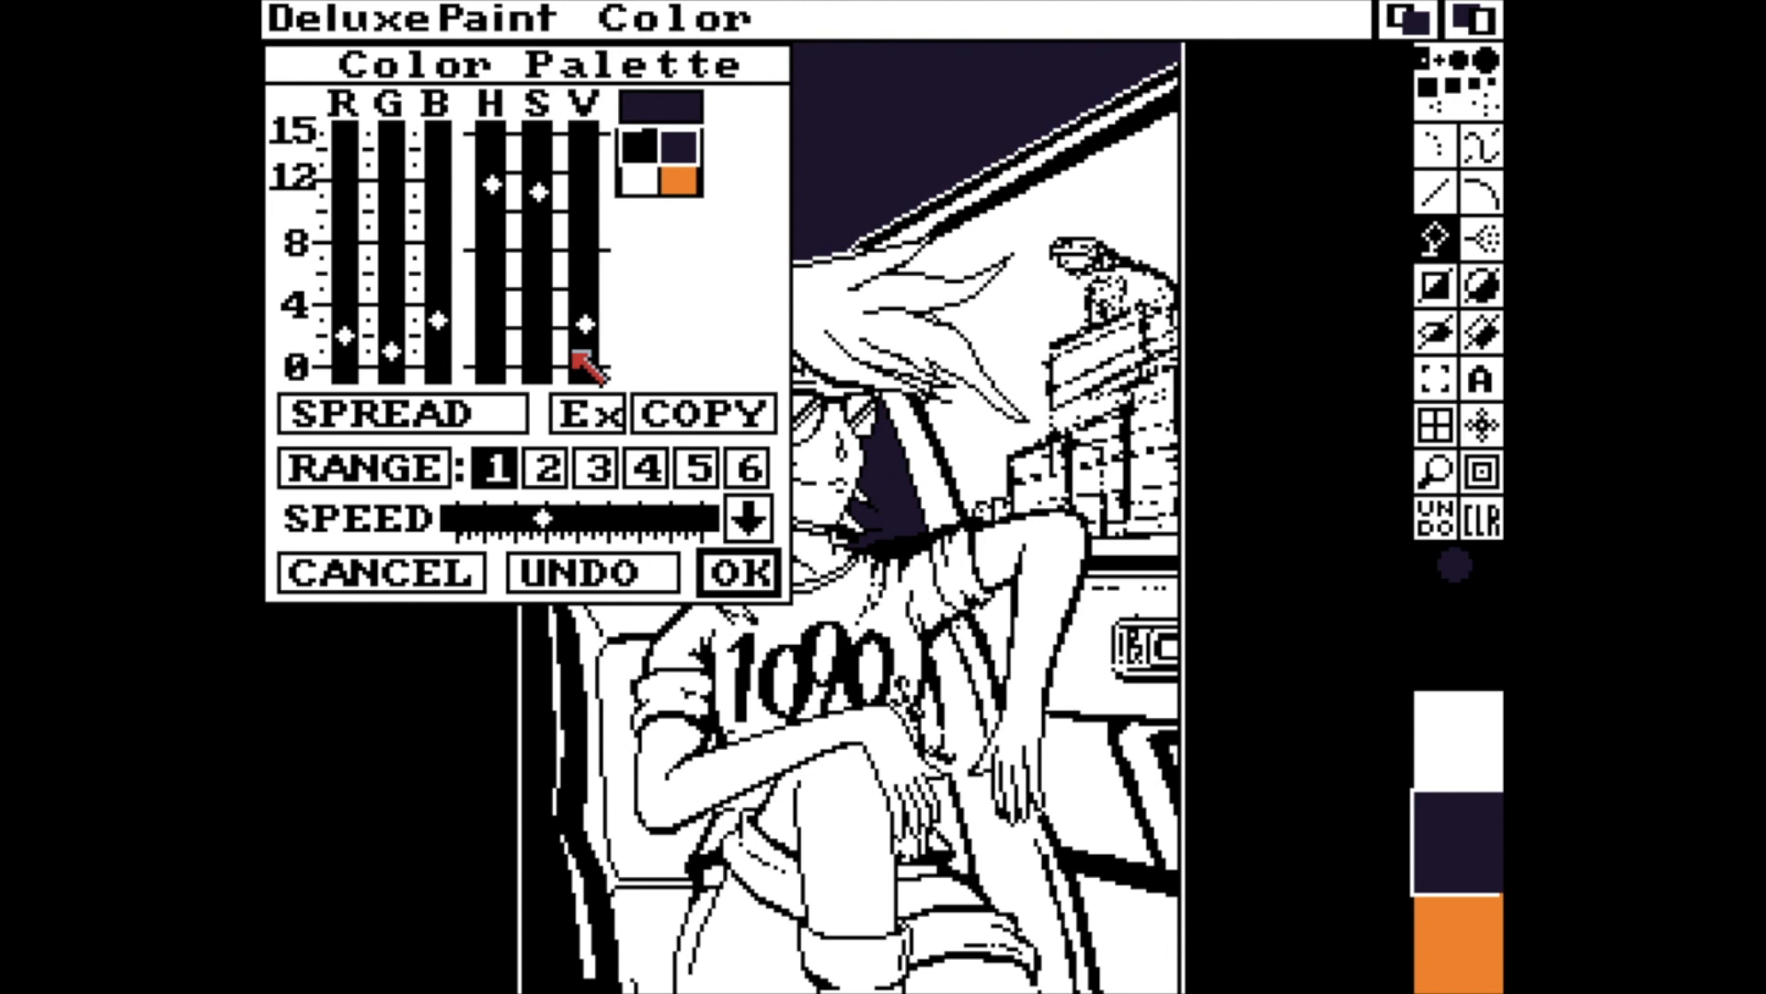
pyautogui.click(576, 353)
pyautogui.click(531, 145)
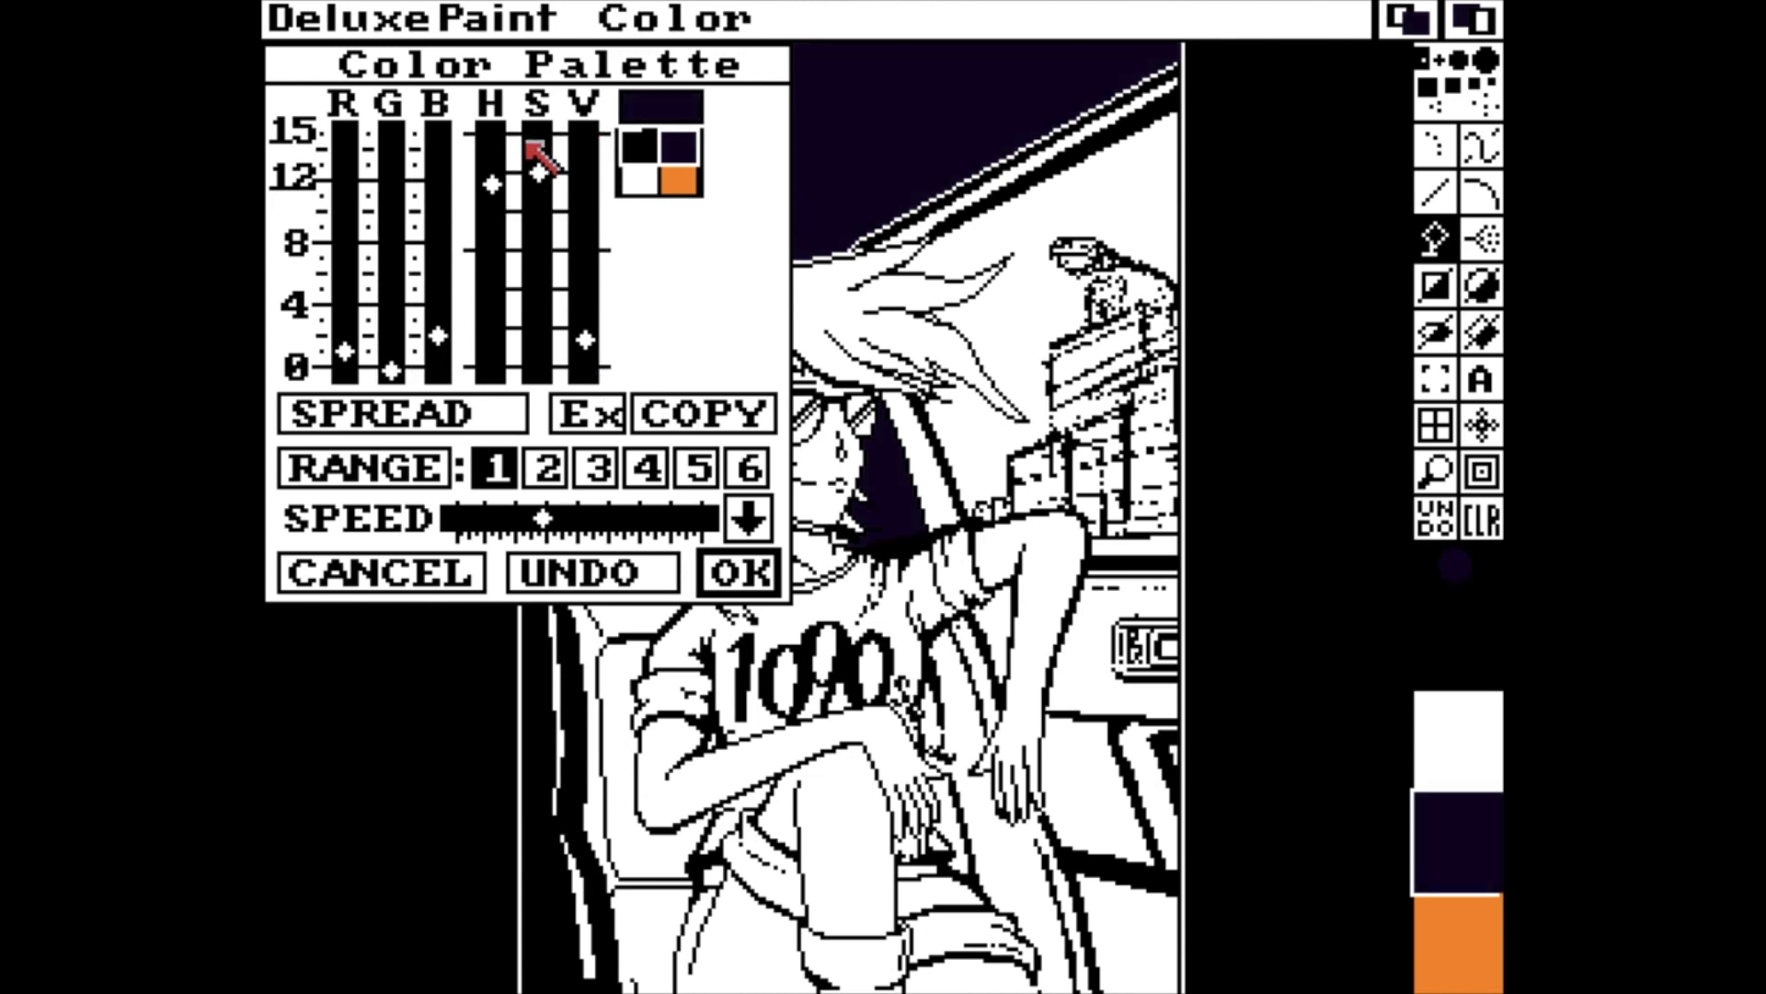
pyautogui.click(532, 148)
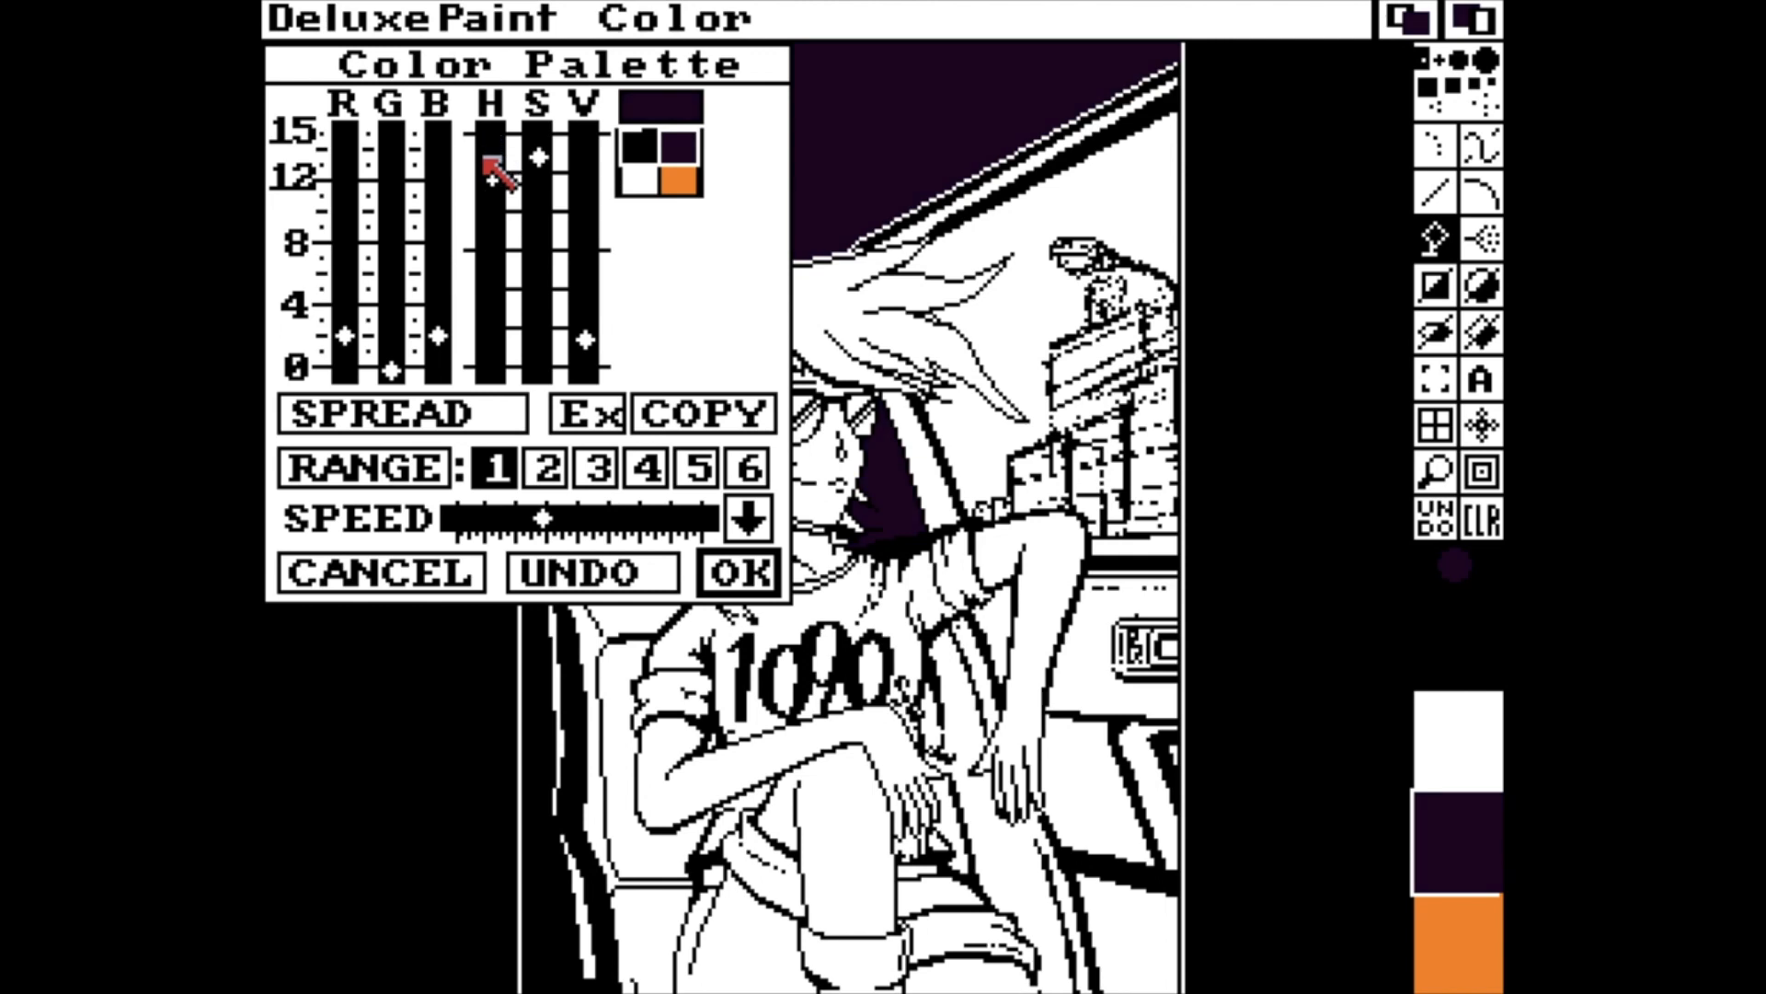
pyautogui.click(548, 274)
pyautogui.click(548, 275)
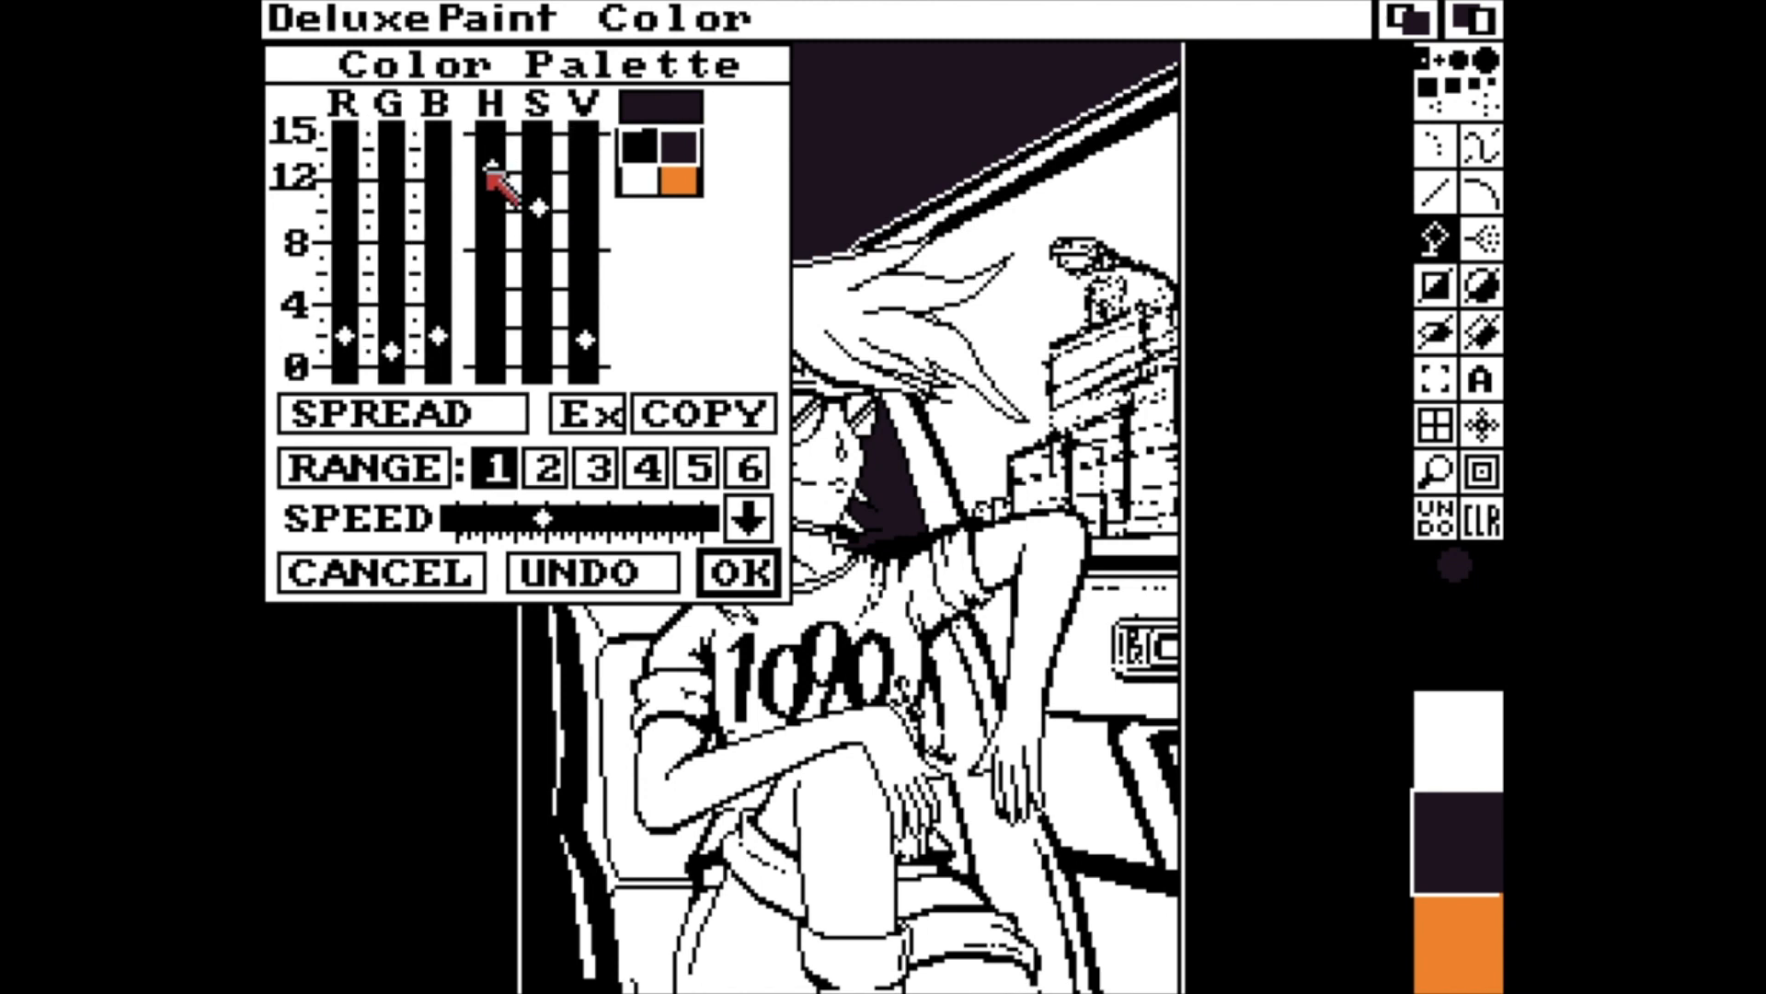
# Brighten the dark palette colour through a brick red of R 8, G 1, B 1, and shift its hue to a muted purple.
pyautogui.moveTo(494, 166); pyautogui.dragTo(496, 113)
pyautogui.click(556, 161)
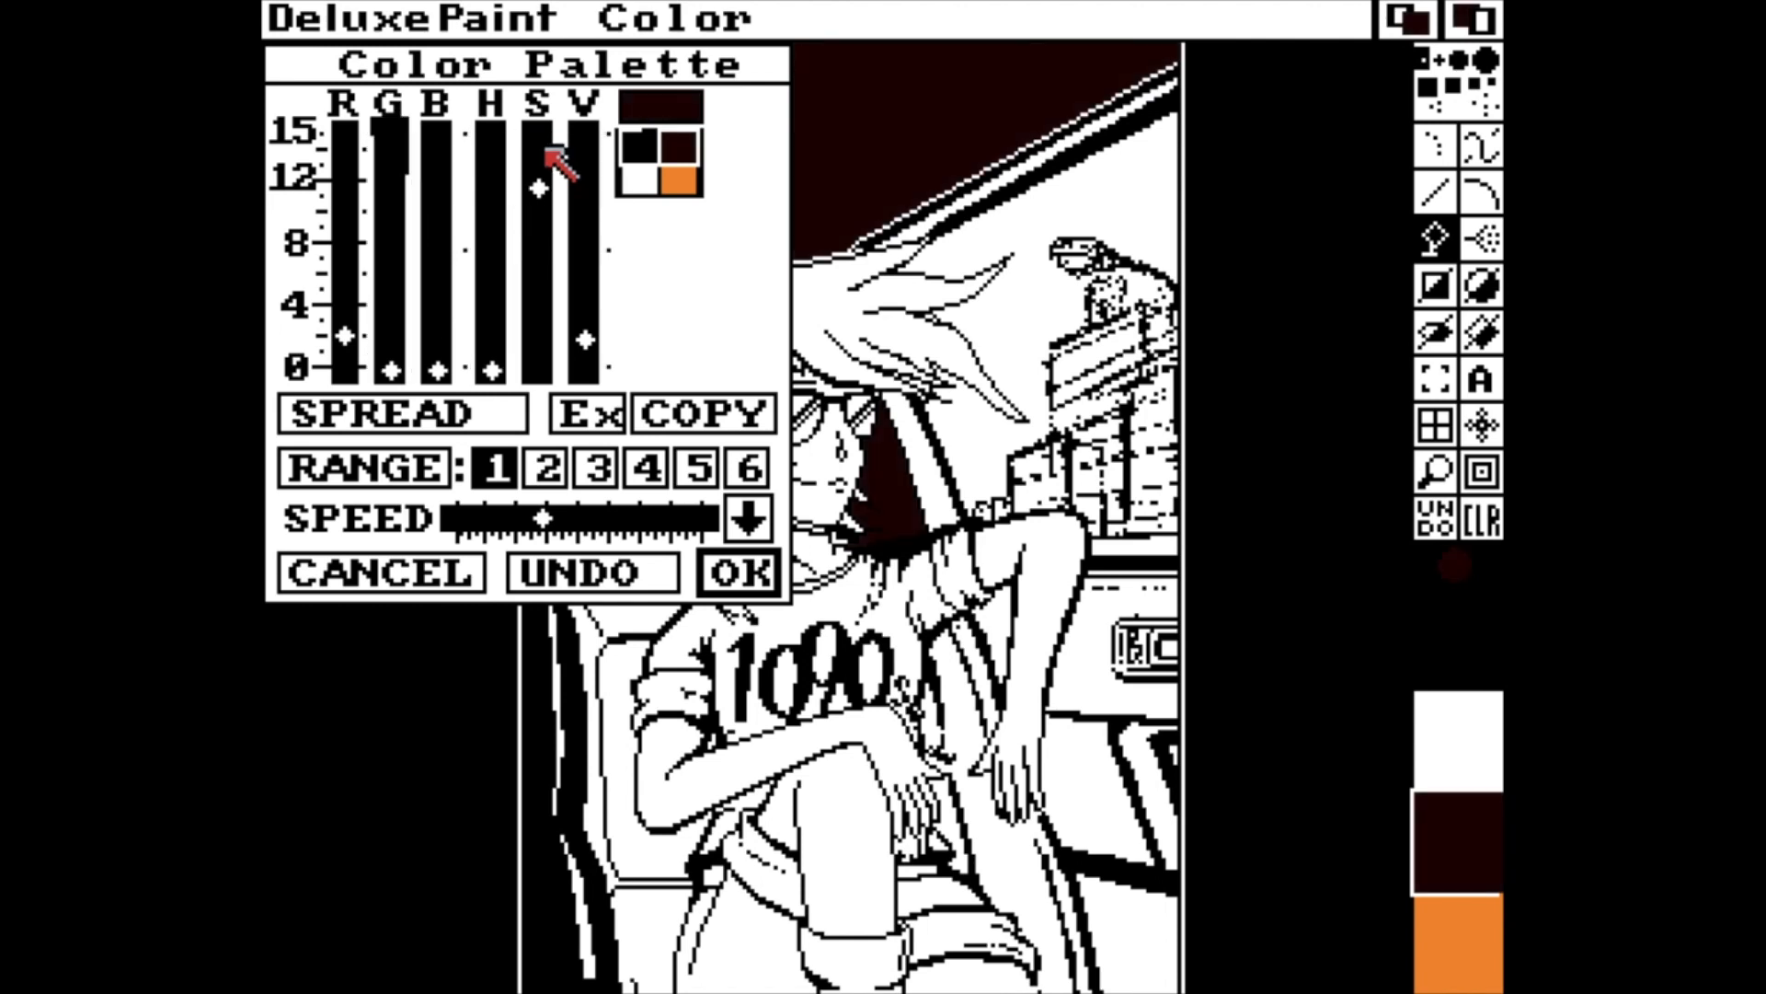
pyautogui.click(551, 133)
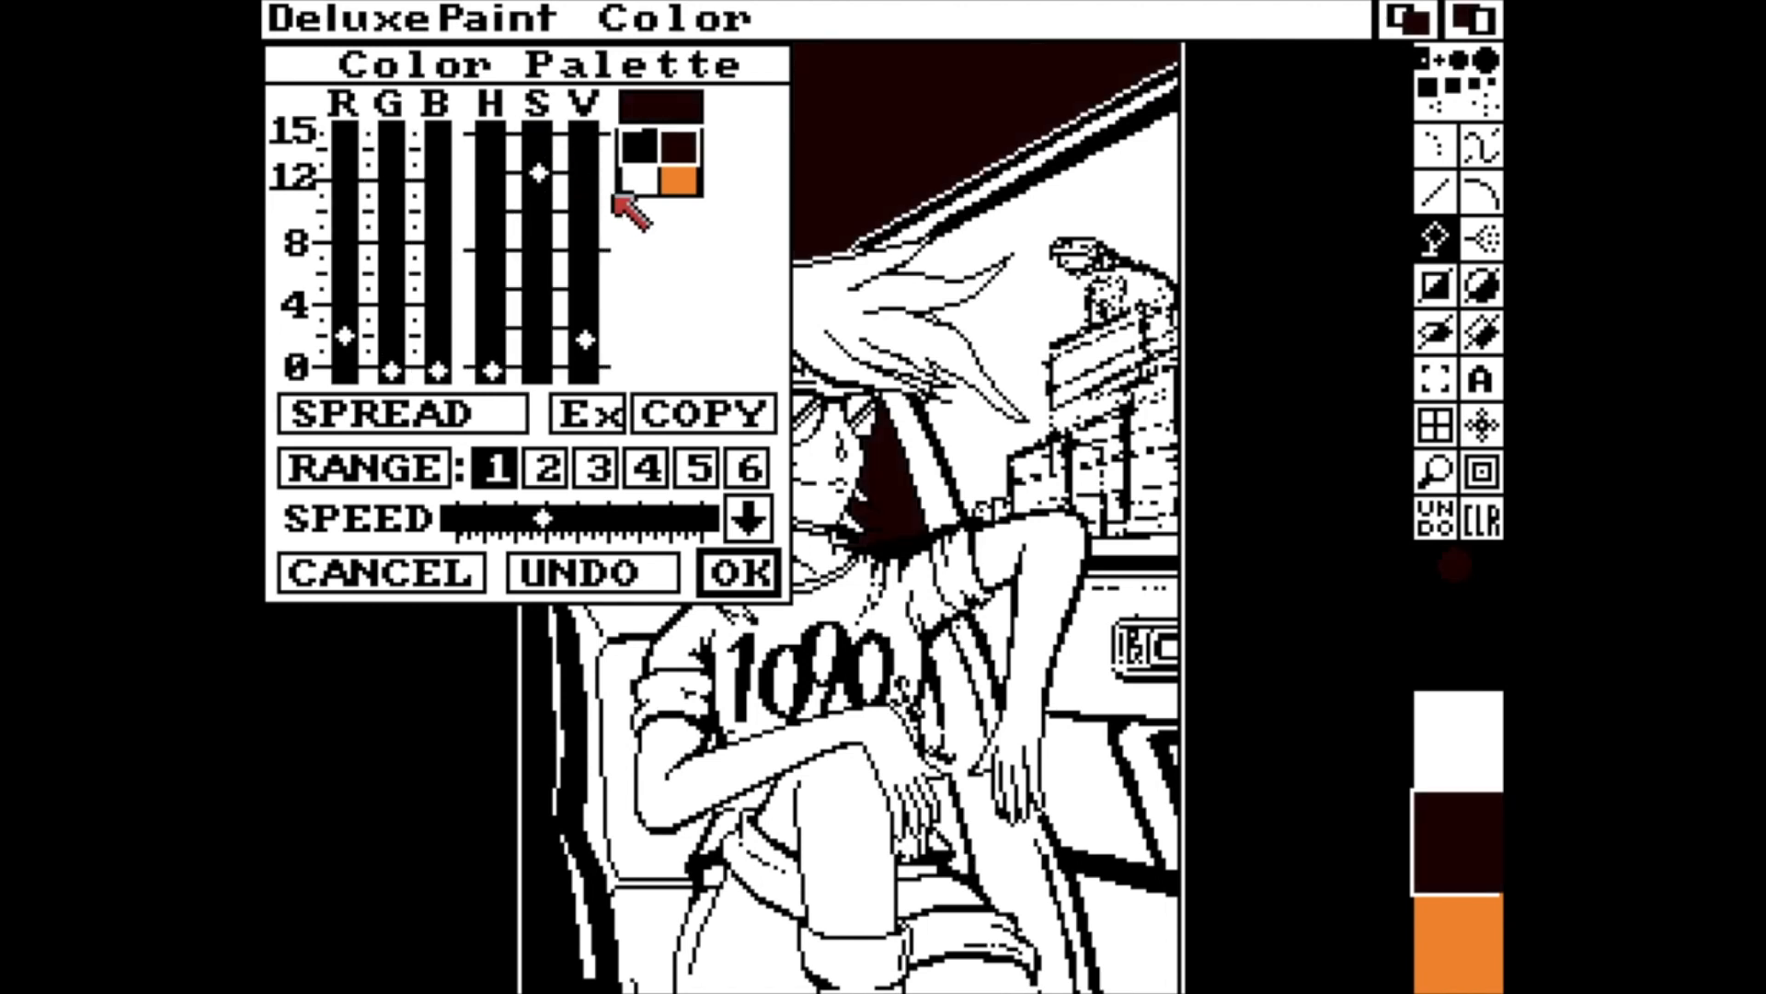
pyautogui.click(576, 184)
pyautogui.click(578, 186)
pyautogui.click(578, 186)
pyautogui.click(578, 186)
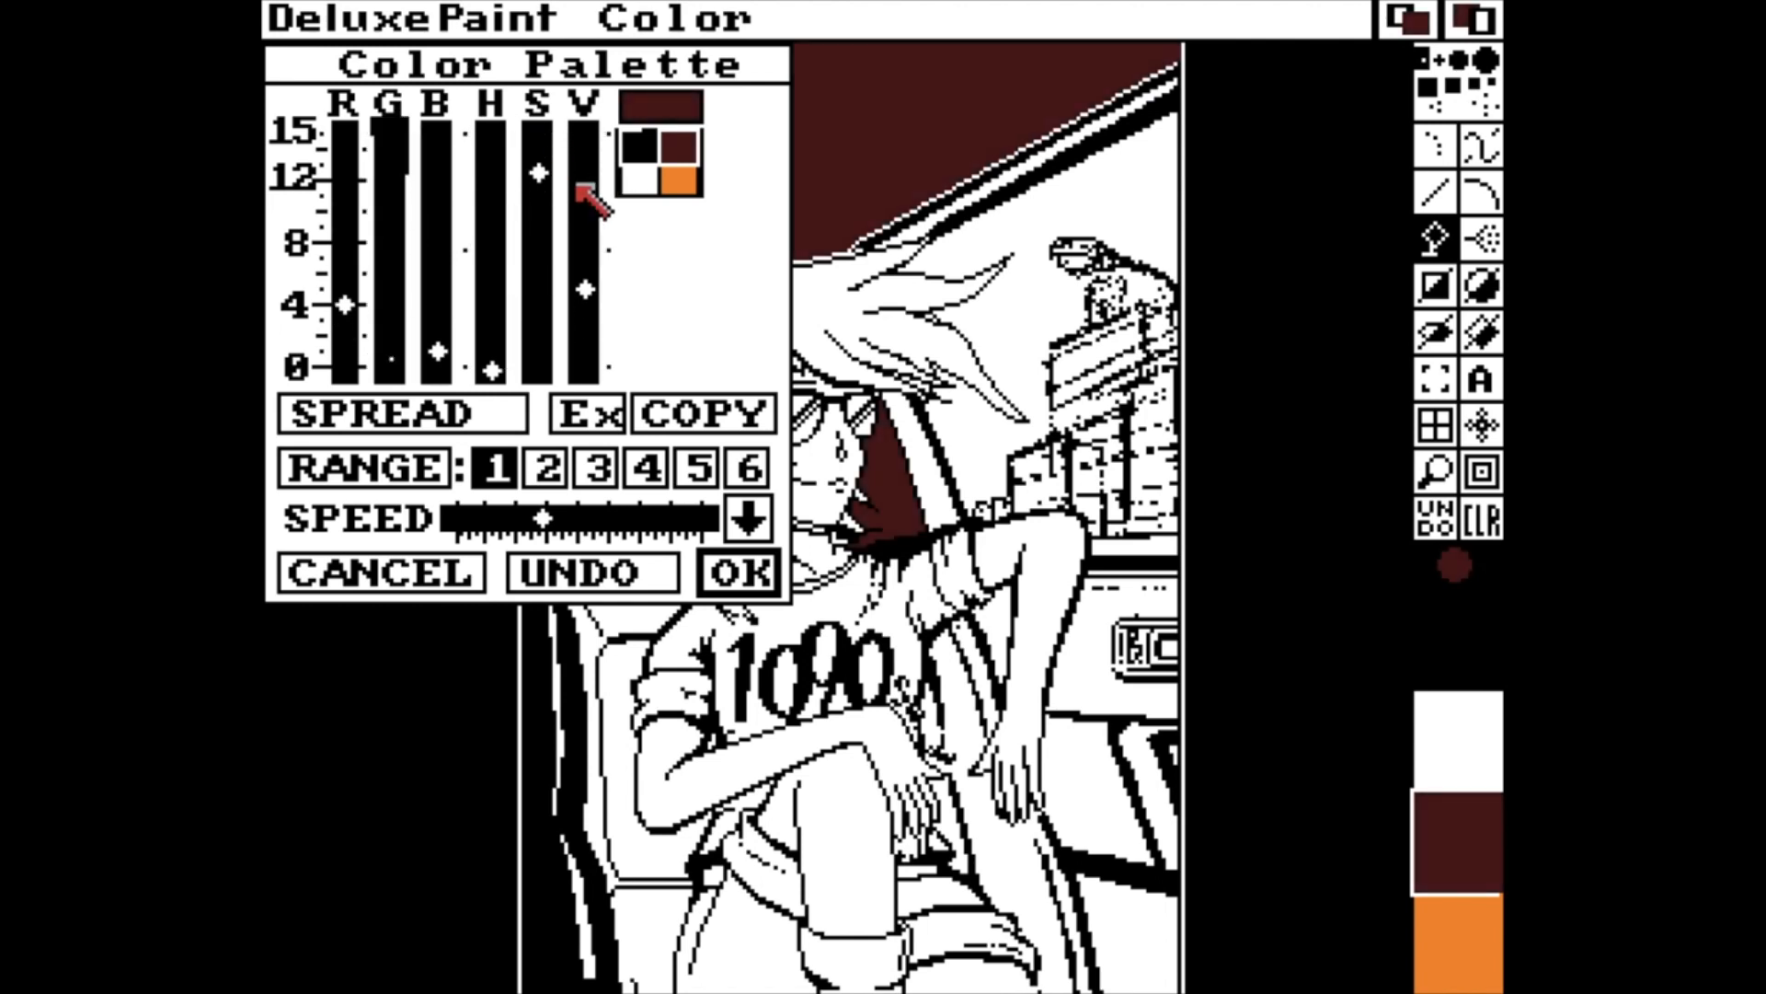
pyautogui.click(578, 186)
pyautogui.click(578, 186)
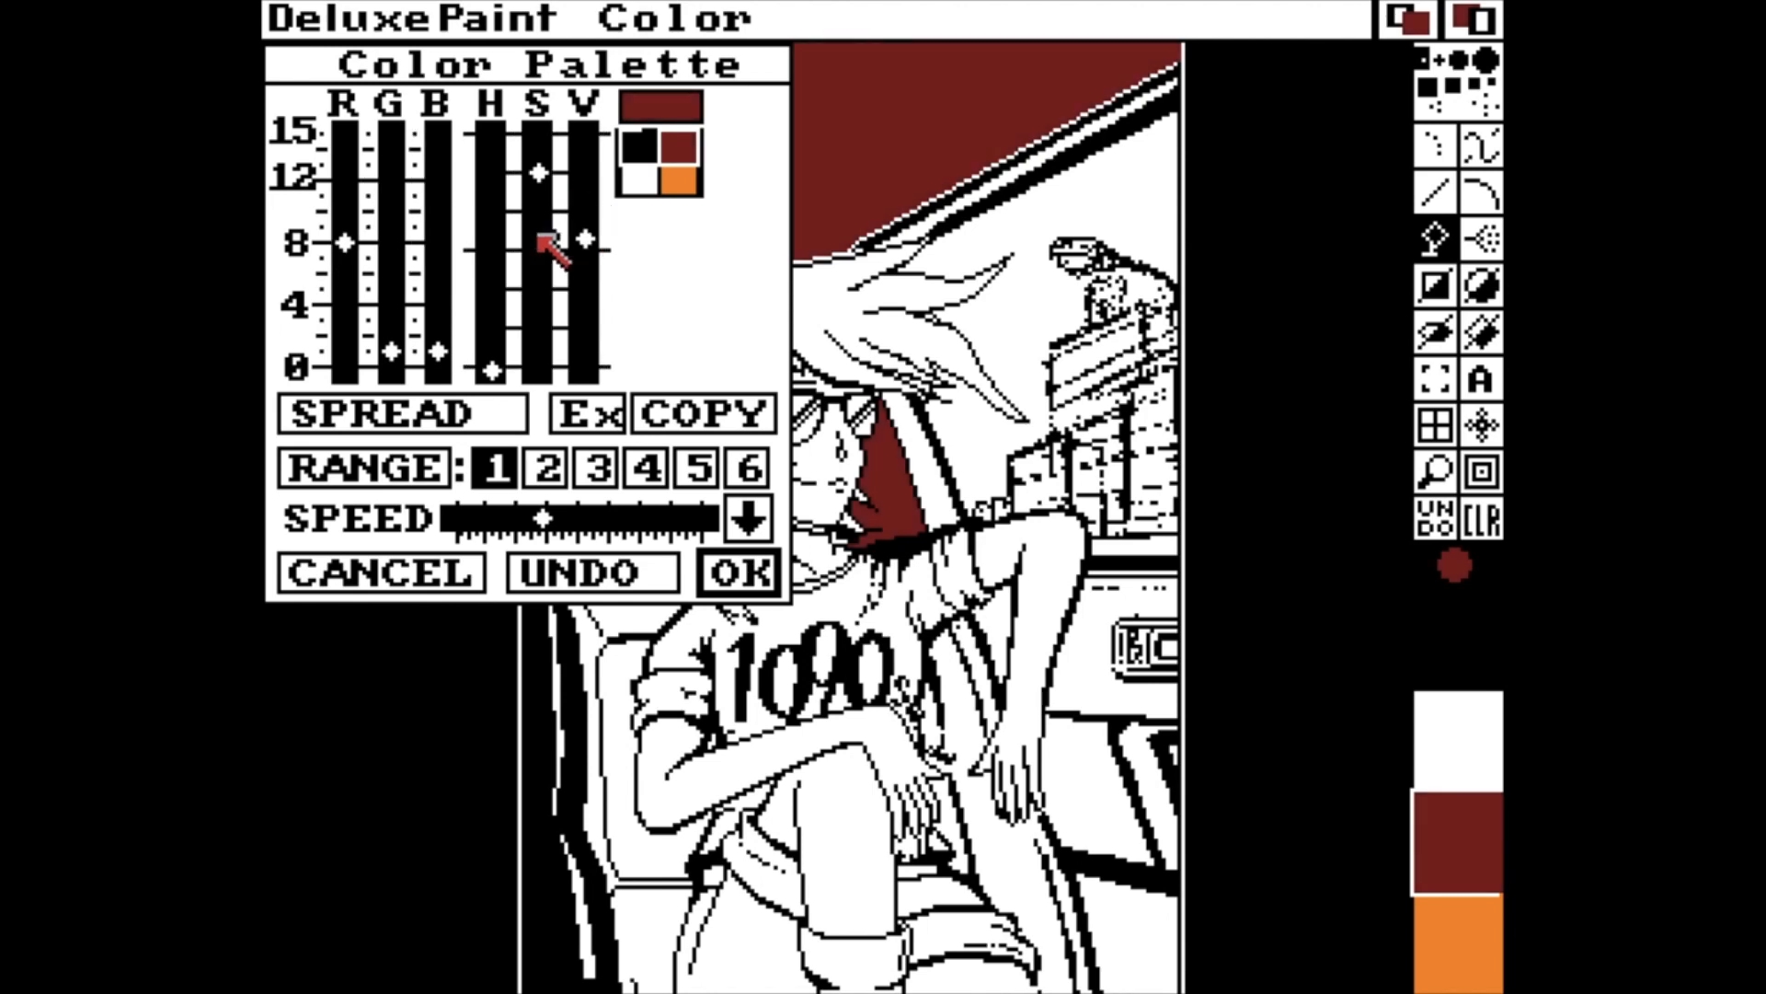
pyautogui.moveTo(490, 350); pyautogui.dragTo(495, 105)
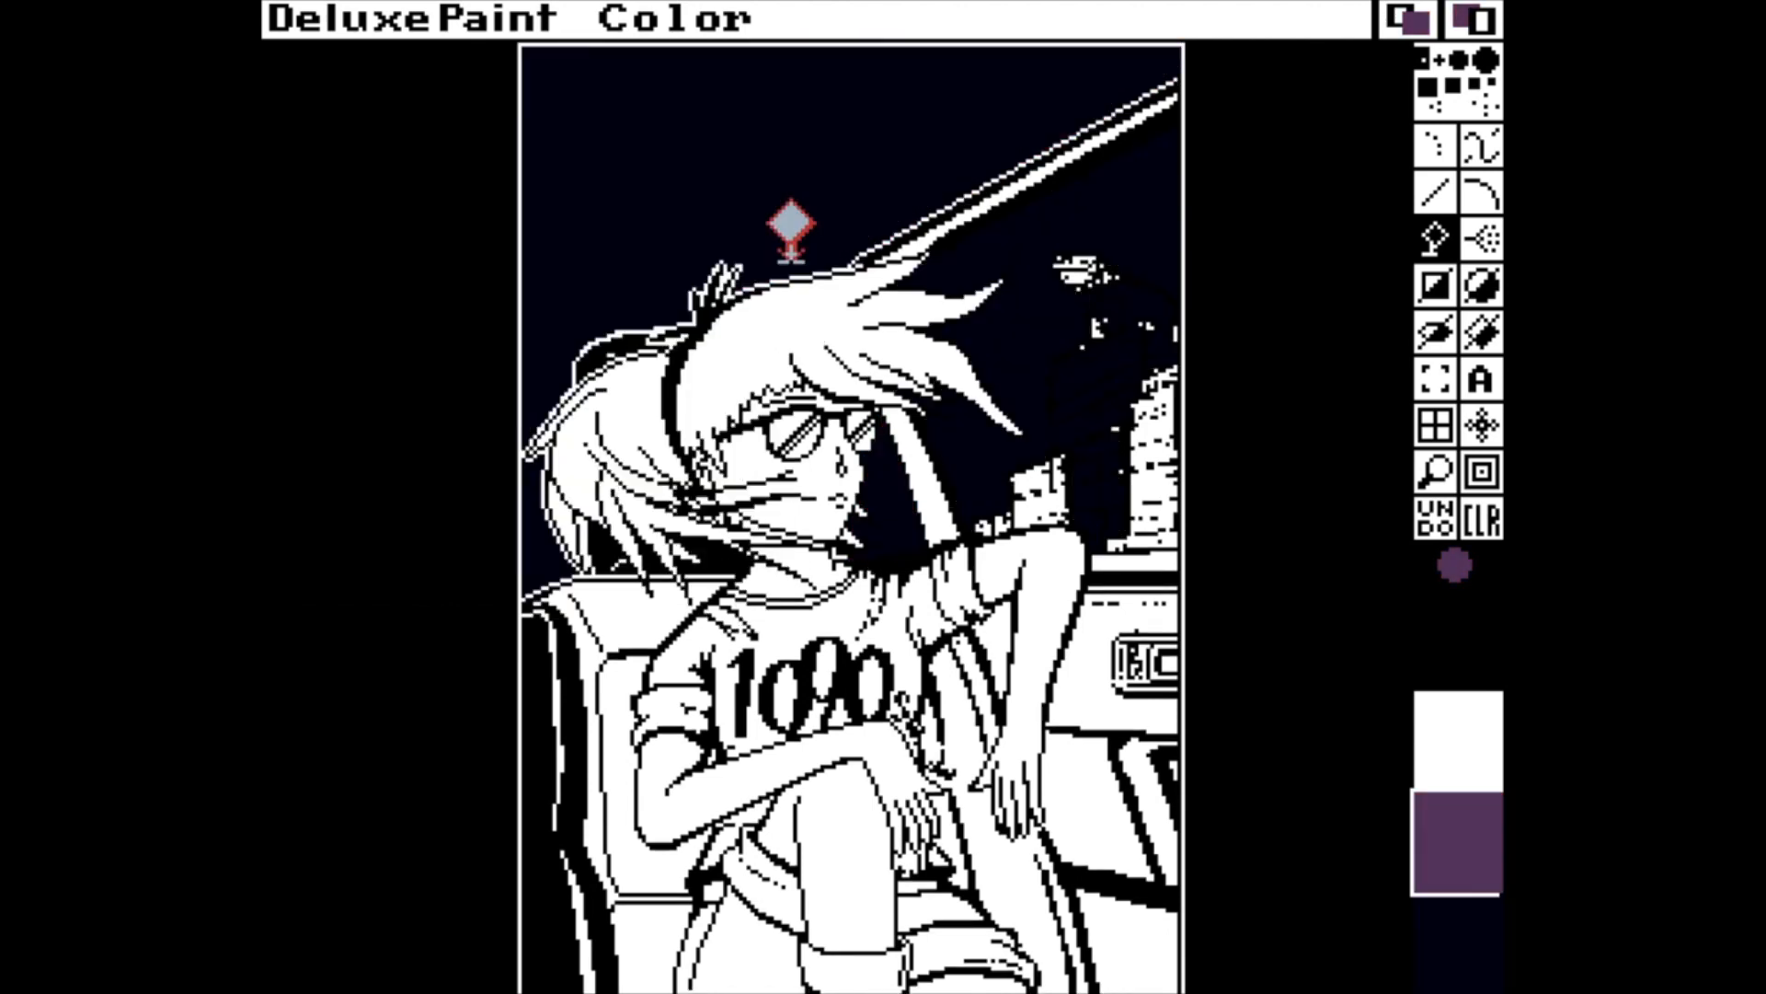
# Make a stencil that locks every colour except black.
pyautogui.press('~')
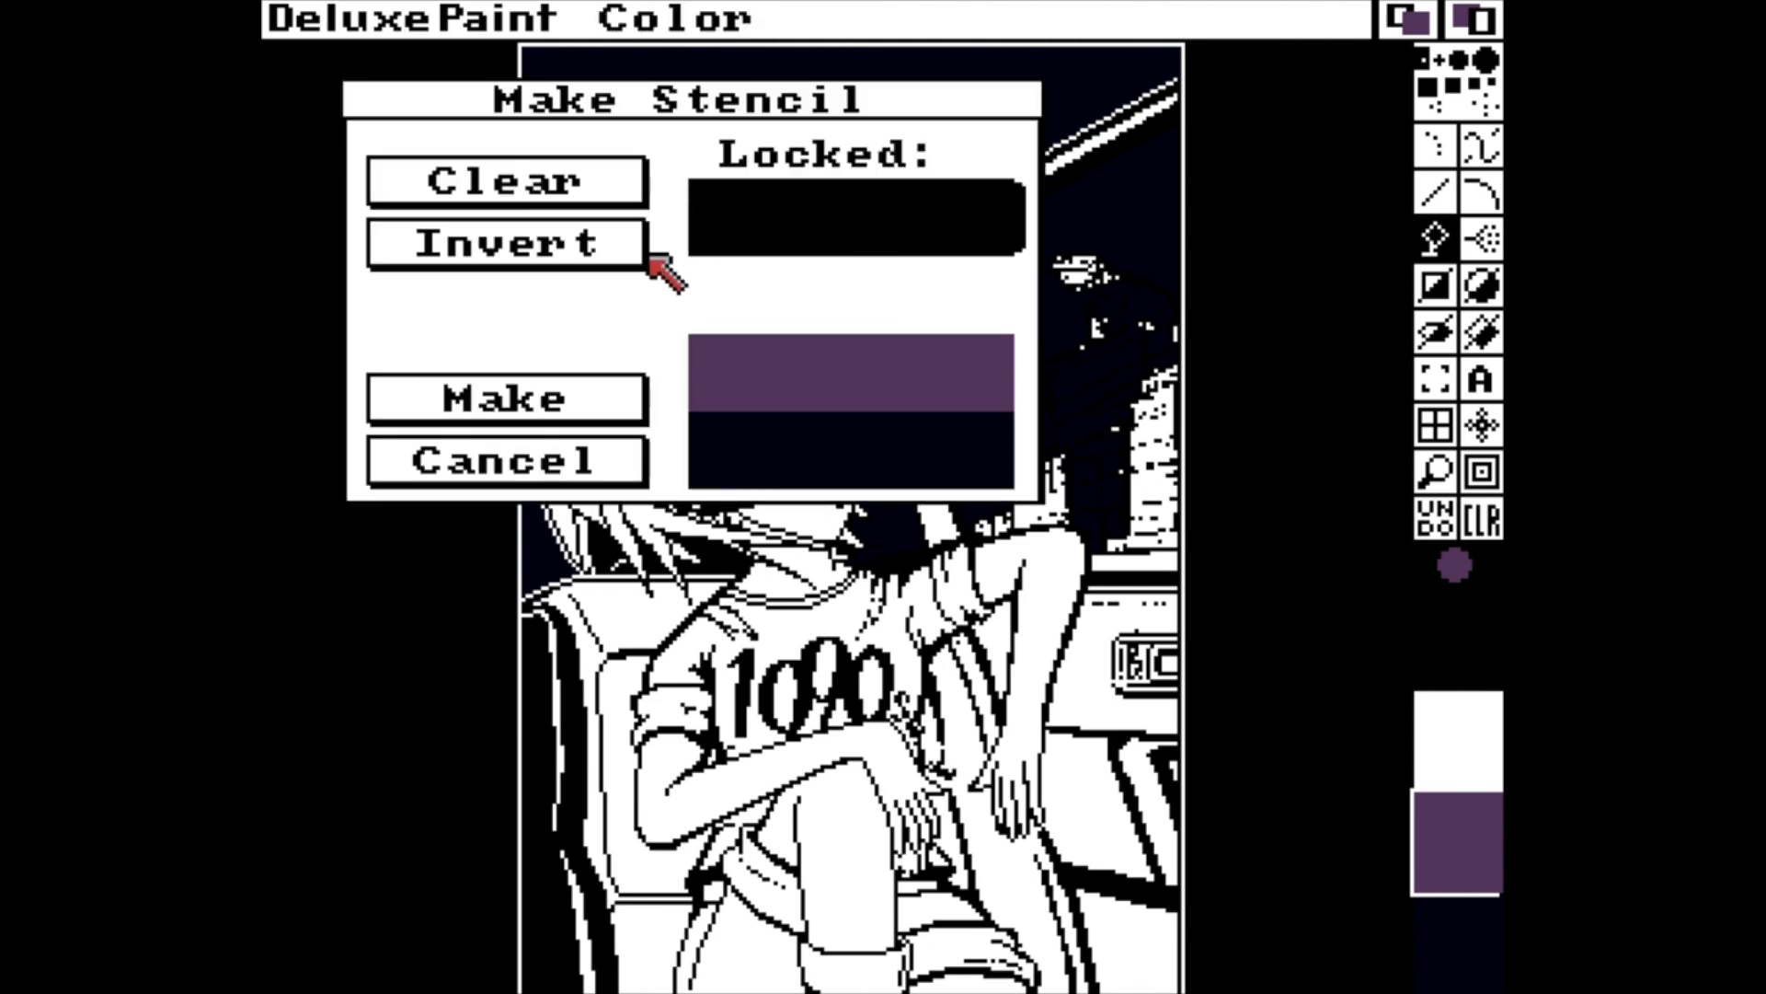
pyautogui.click(580, 260)
pyautogui.click(566, 400)
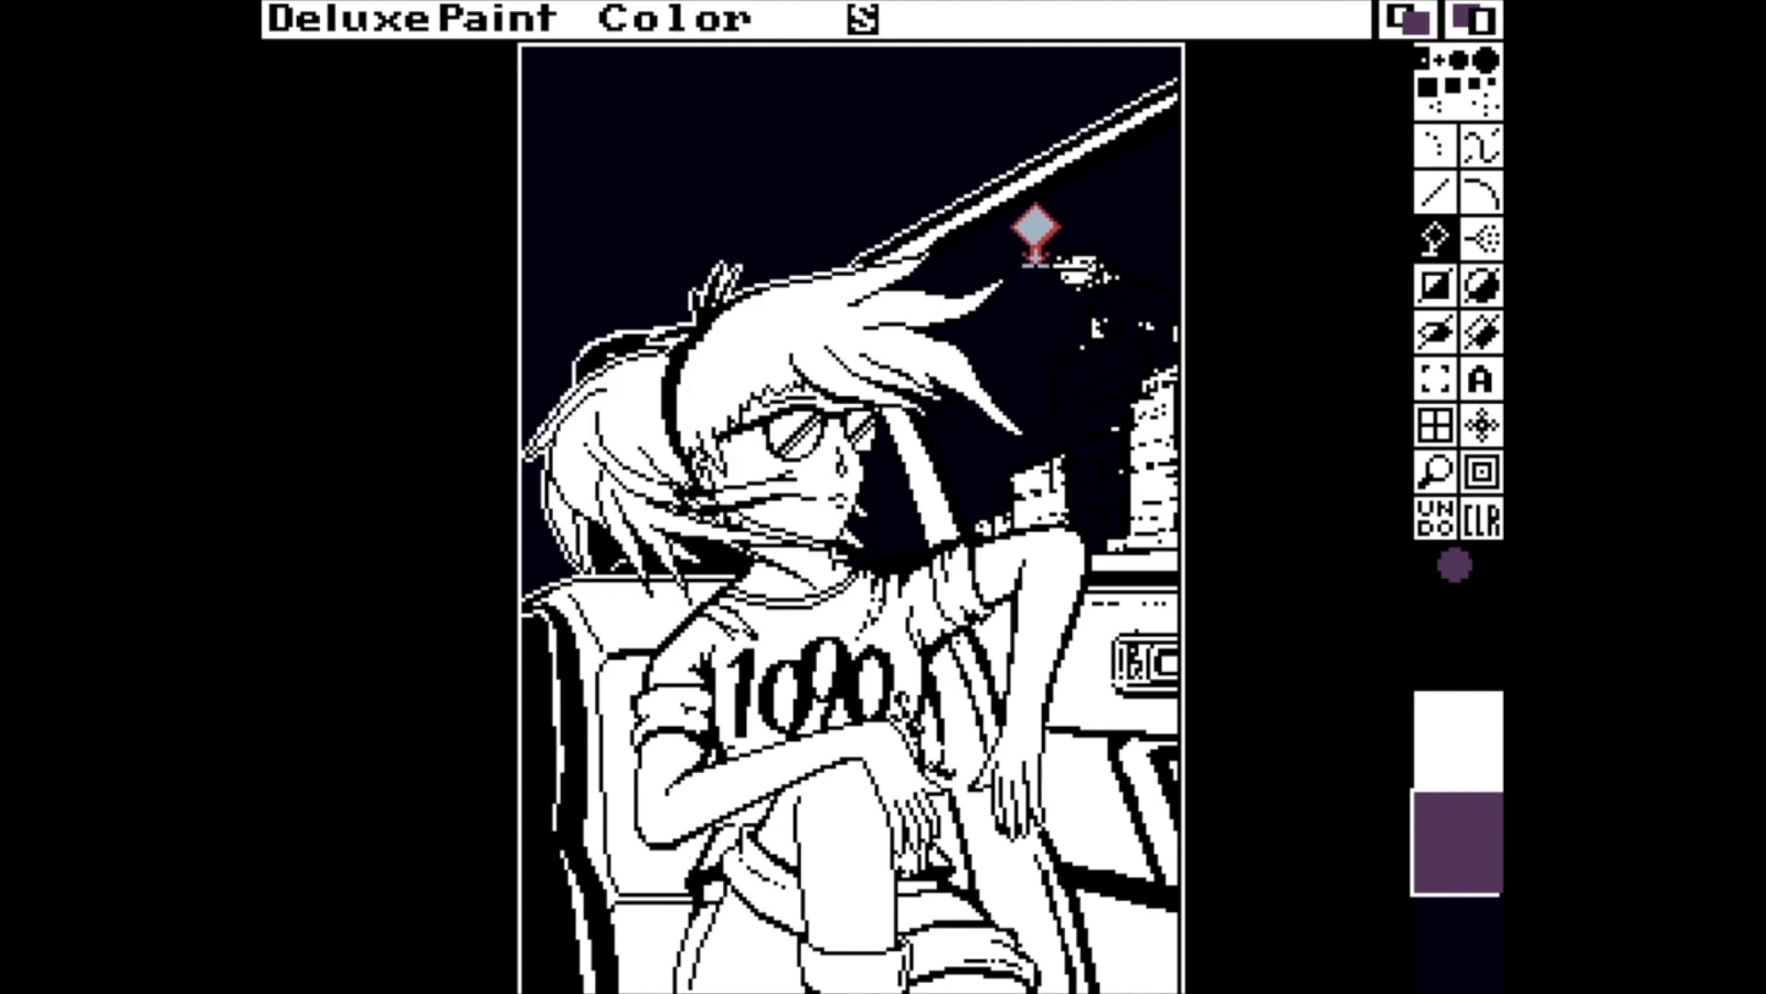
# Recolour the black outlines of the windblown front hair strands purple, using the straight-line tool with a larger round brush in a magnified view.
pyautogui.press('m')
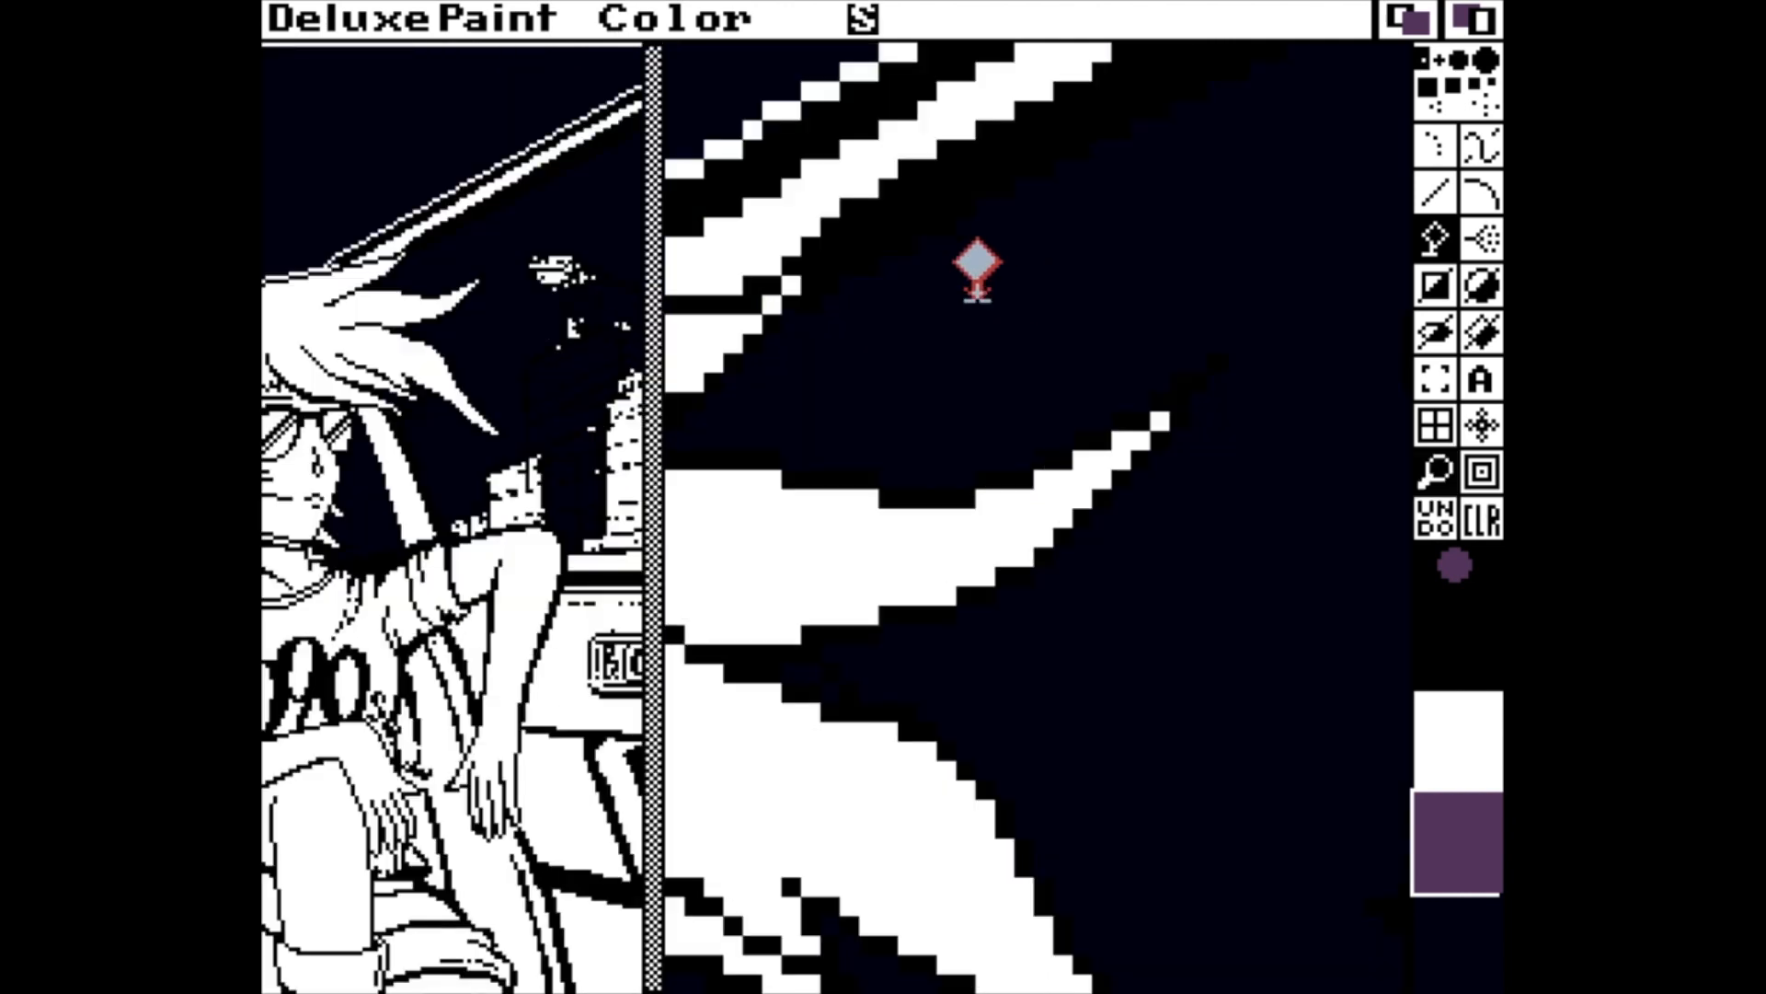
pyautogui.hotkey('shift', ',')
pyautogui.hotkey('shift', ',')
pyautogui.hotkey('shift', ',')
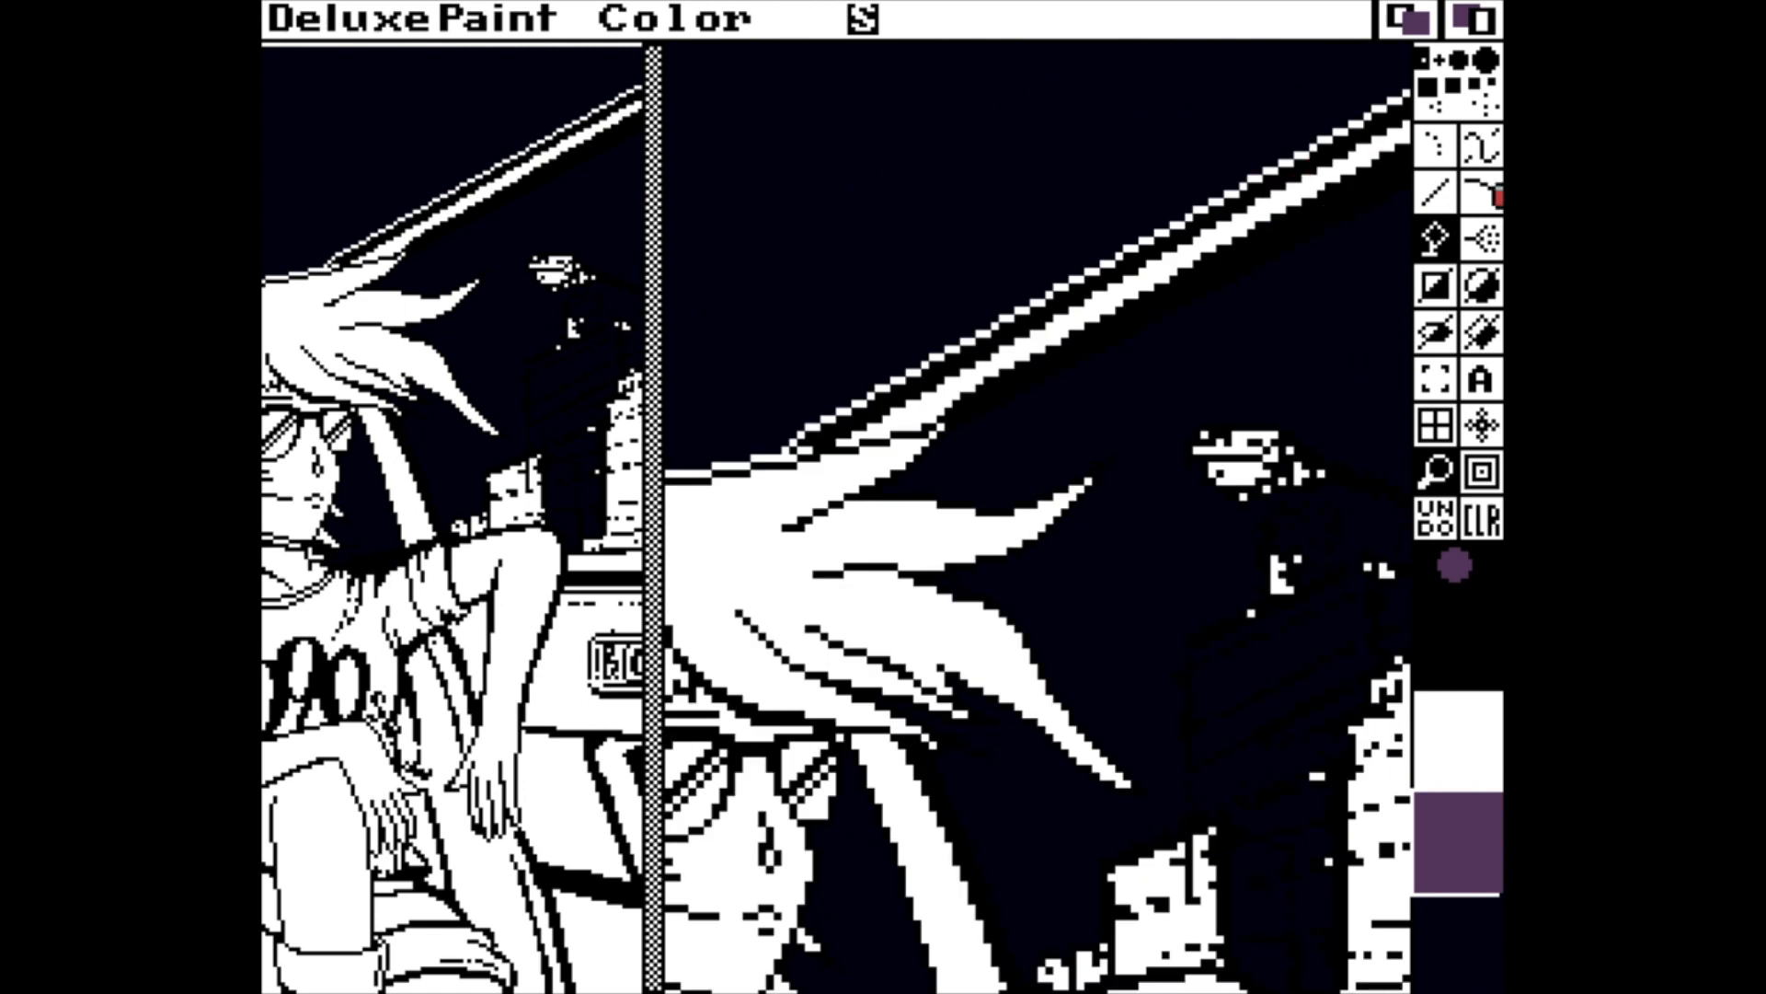
pyautogui.click(1443, 188)
pyautogui.click(1453, 64)
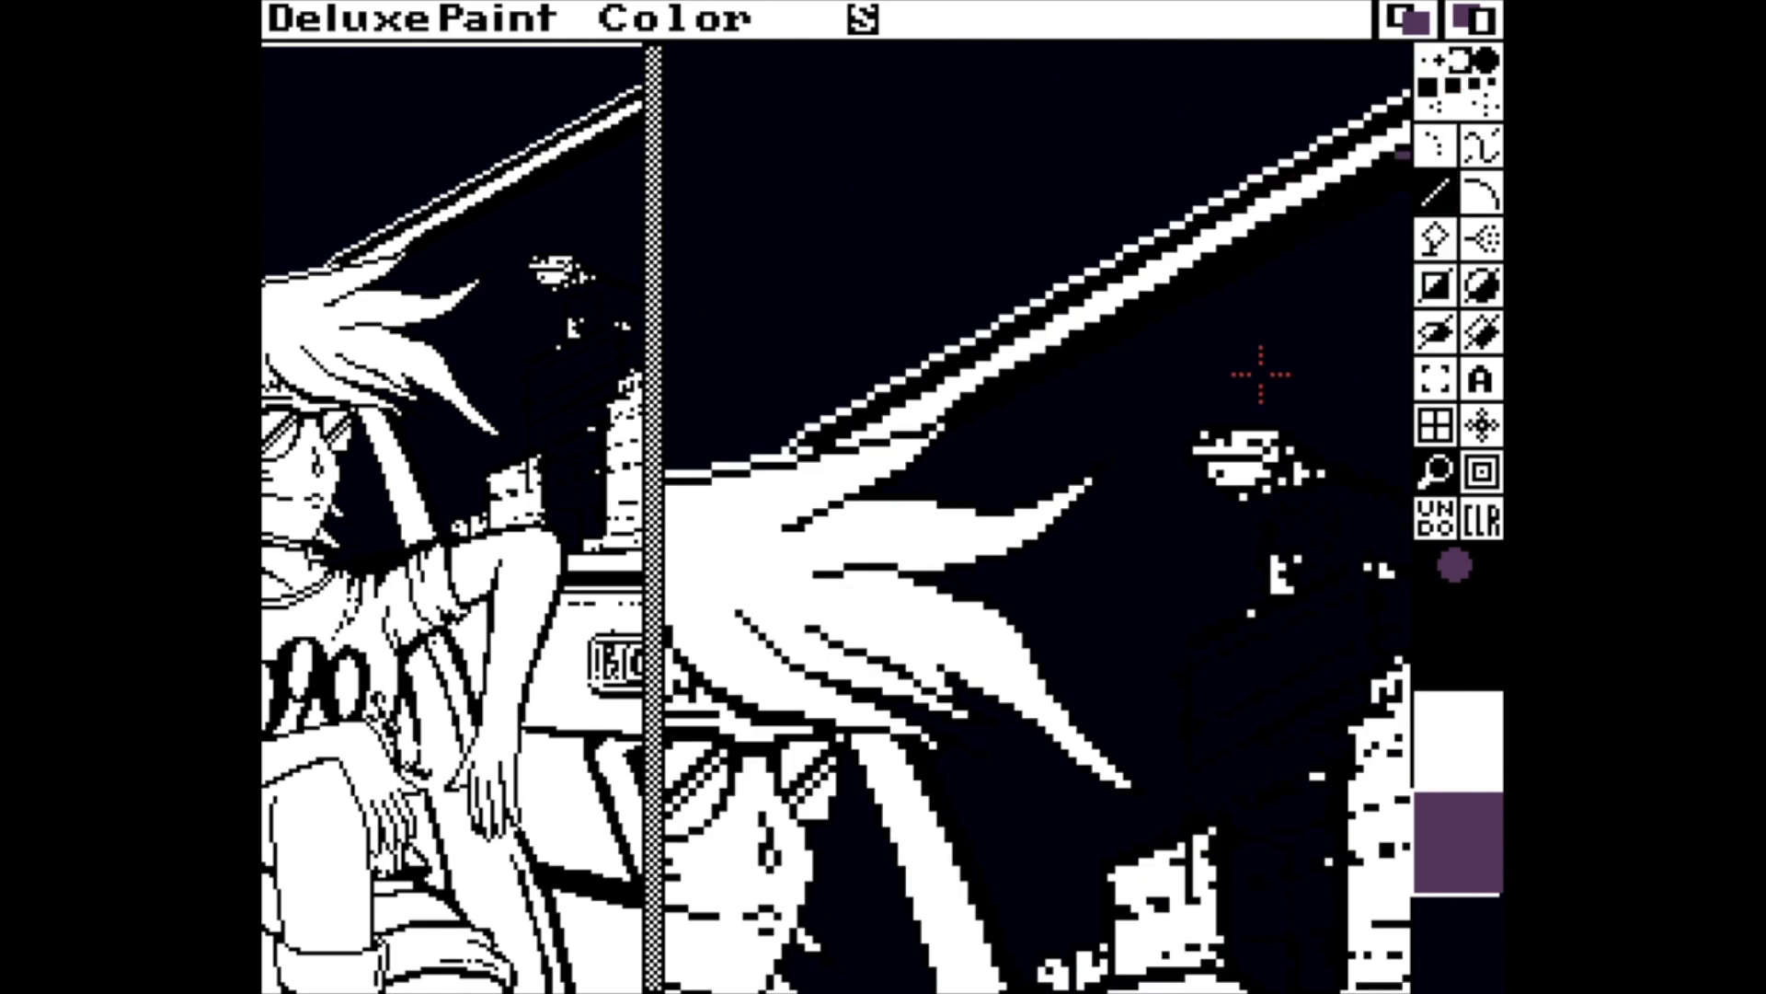
pyautogui.moveTo(1086, 476); pyautogui.dragTo(1111, 458)
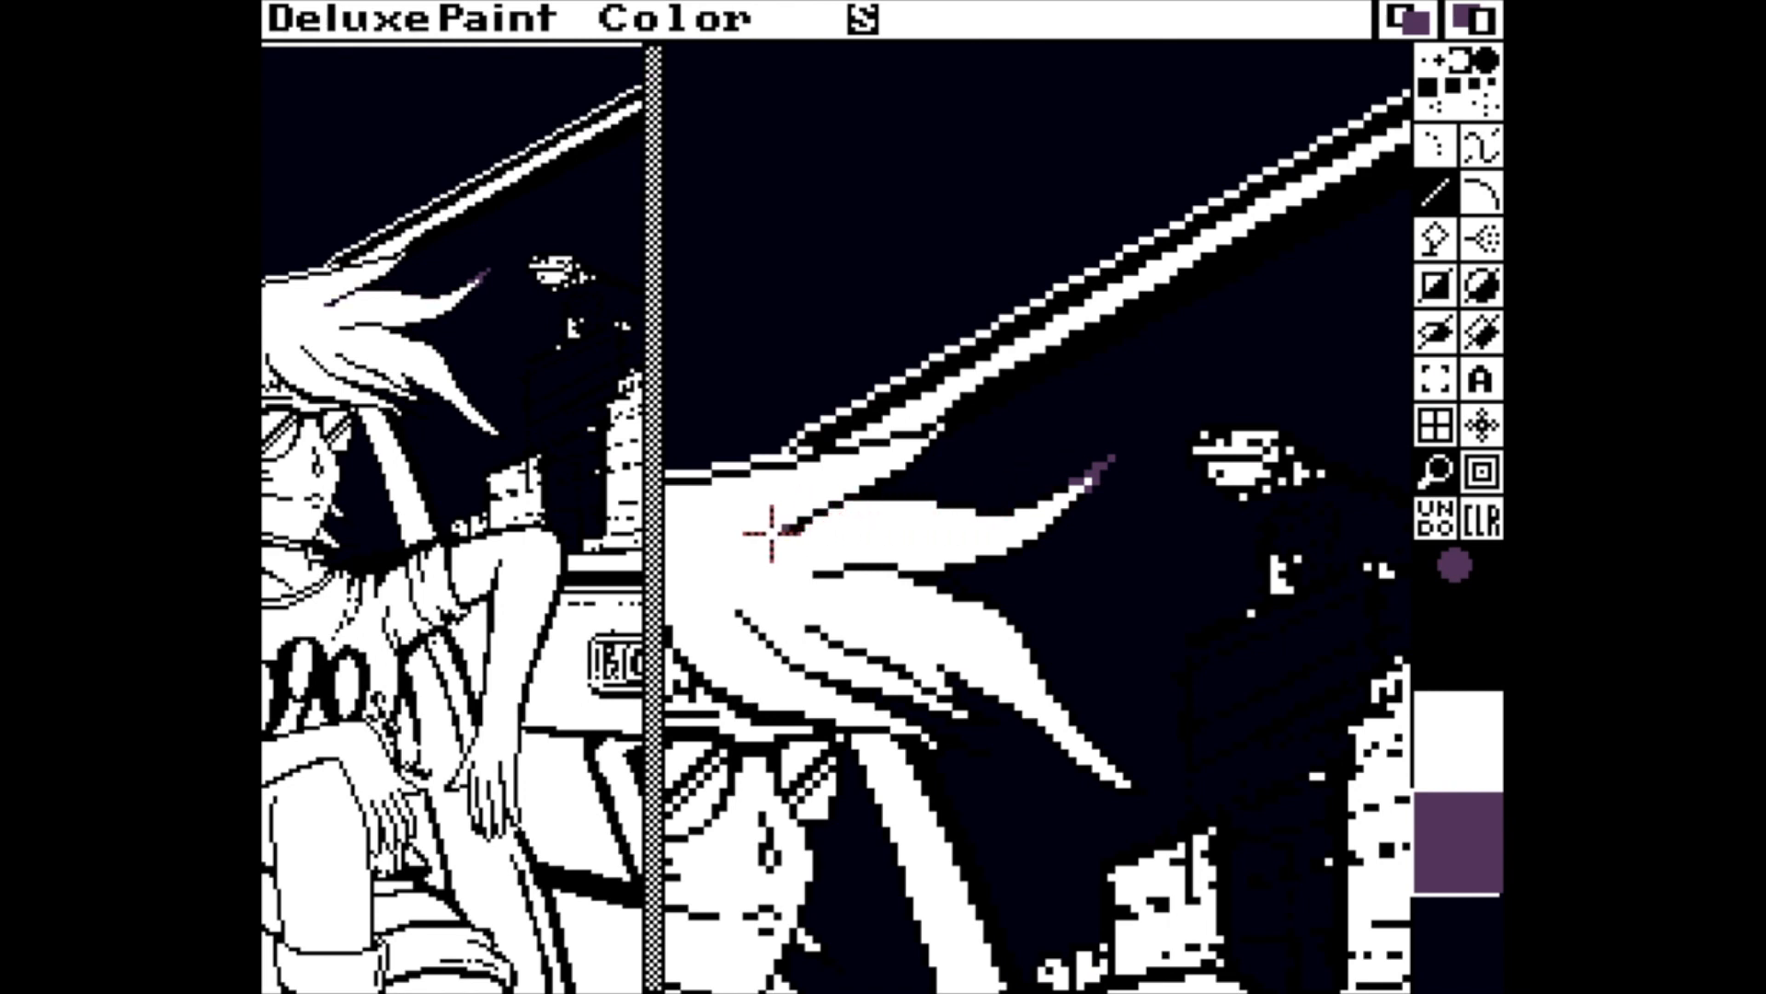
pyautogui.moveTo(771, 534)
pyautogui.mouseDown()
pyautogui.moveTo(873, 499)
pyautogui.moveTo(1051, 503)
pyautogui.moveTo(1068, 470)
pyautogui.moveTo(1067, 549)
pyautogui.moveTo(907, 592)
pyautogui.moveTo(825, 568)
pyautogui.moveTo(1020, 619)
pyautogui.moveTo(1139, 793)
pyautogui.moveTo(981, 727)
pyautogui.moveTo(918, 659)
pyautogui.moveTo(973, 722)
pyautogui.moveTo(1063, 750)
pyautogui.moveTo(744, 614)
pyautogui.moveTo(990, 755)
pyautogui.moveTo(922, 741)
pyautogui.mouseUp()
pyautogui.moveTo(1034, 748)
pyautogui.mouseDown()
pyautogui.moveTo(757, 708)
pyautogui.moveTo(858, 719)
pyautogui.mouseUp()
# Recolour the top contour of the hair and the small tuft behind the hairband purple.
pyautogui.press('Left')
pyautogui.press('Left')
pyautogui.press('Left')
pyautogui.press('Left')
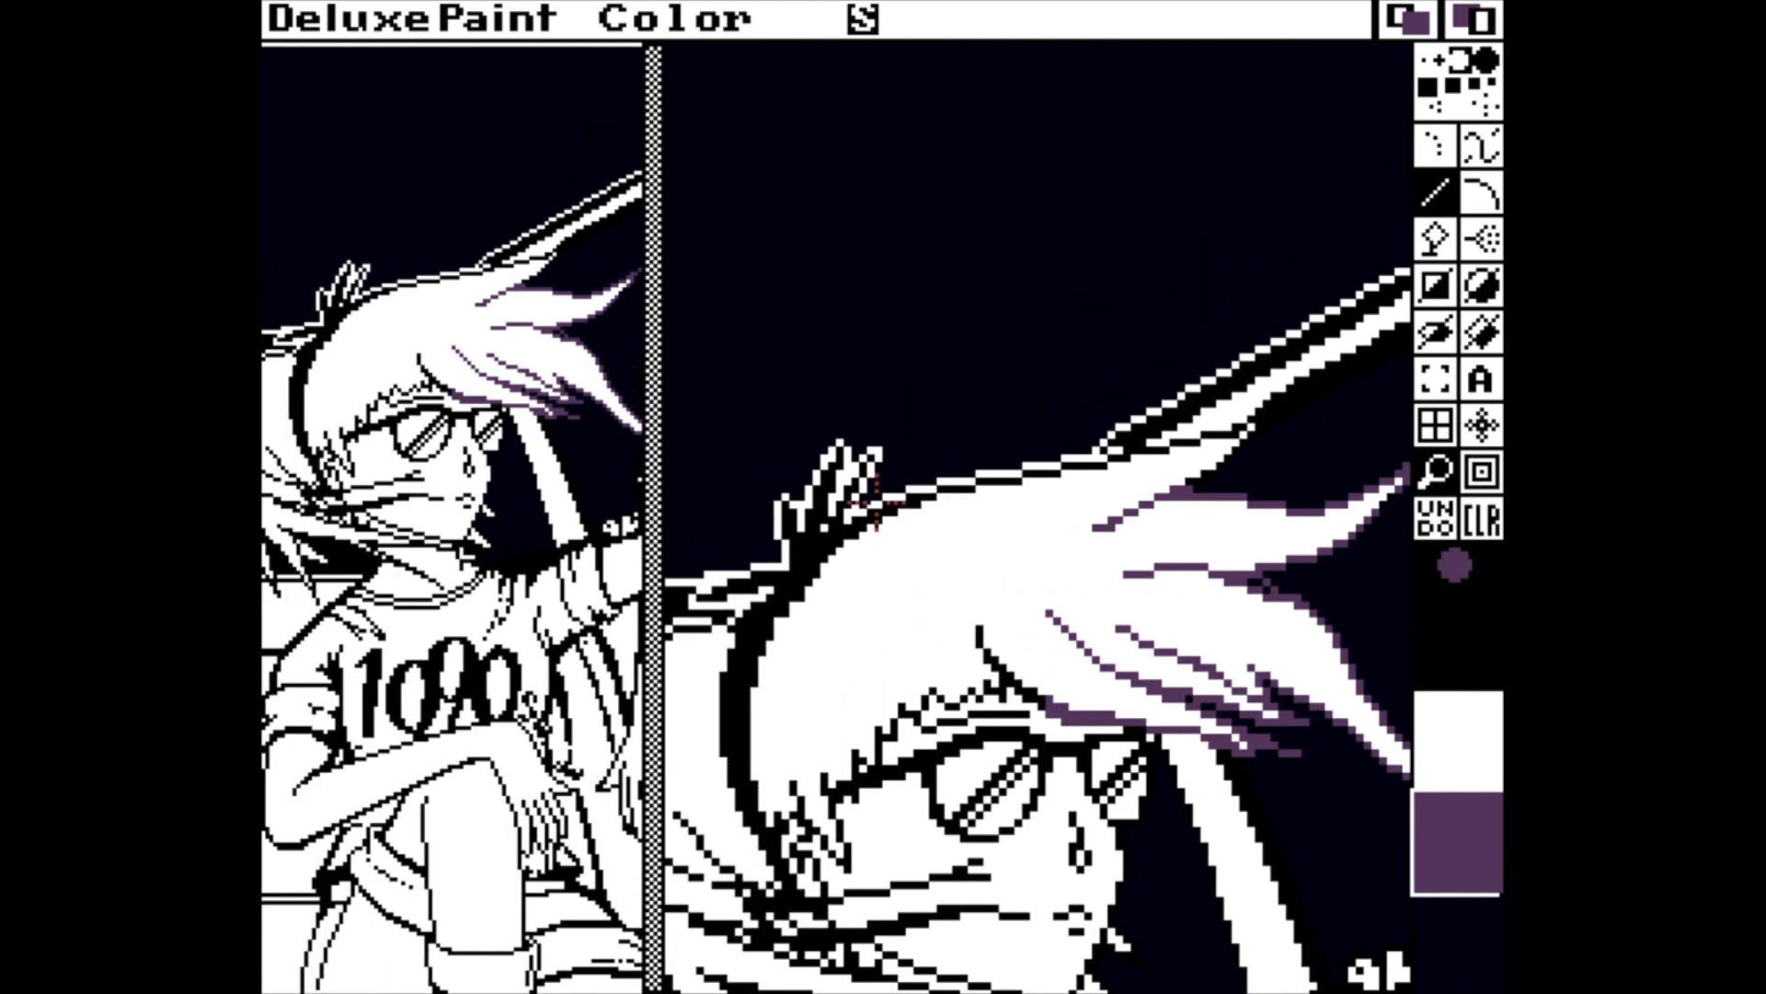
pyautogui.moveTo(891, 509)
pyautogui.mouseDown()
pyautogui.moveTo(782, 549)
pyautogui.moveTo(861, 471)
pyautogui.moveTo(802, 499)
pyautogui.moveTo(782, 537)
pyautogui.moveTo(1253, 437)
pyautogui.mouseUp()
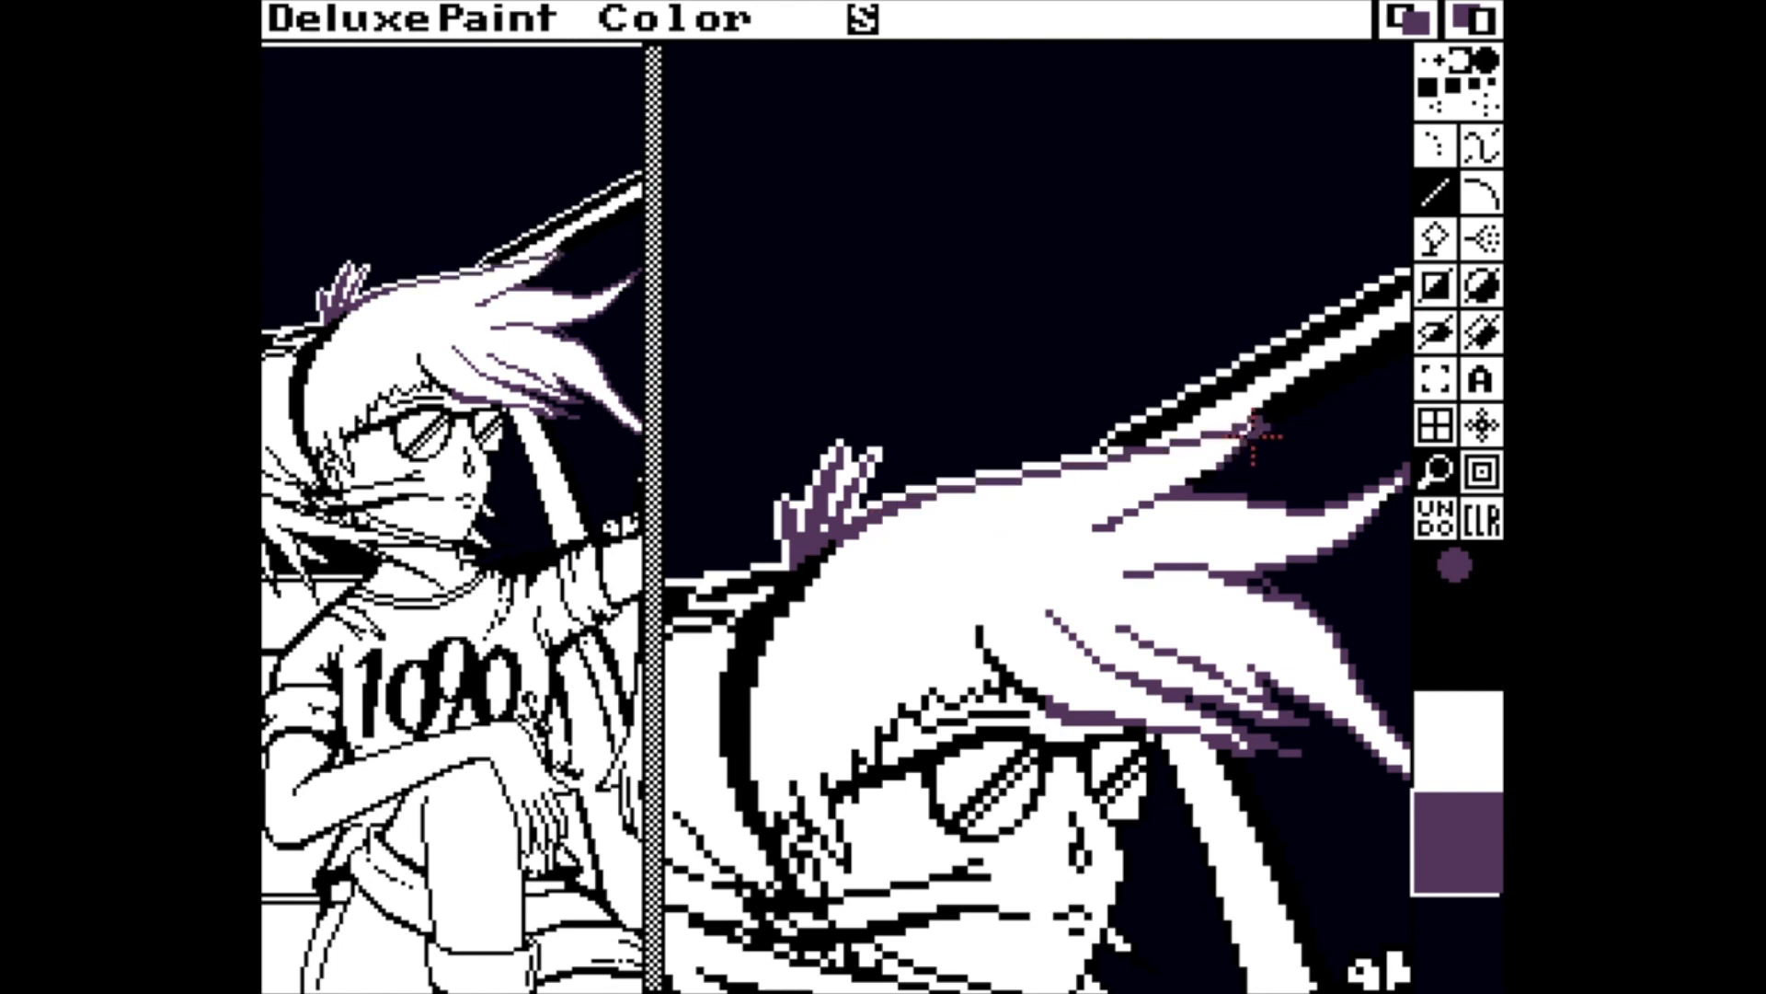
# Recolour the short black strand just behind the hairband purple.
pyautogui.press('Down')
pyautogui.press('Down')
pyautogui.press('Left')
pyautogui.press('Left')
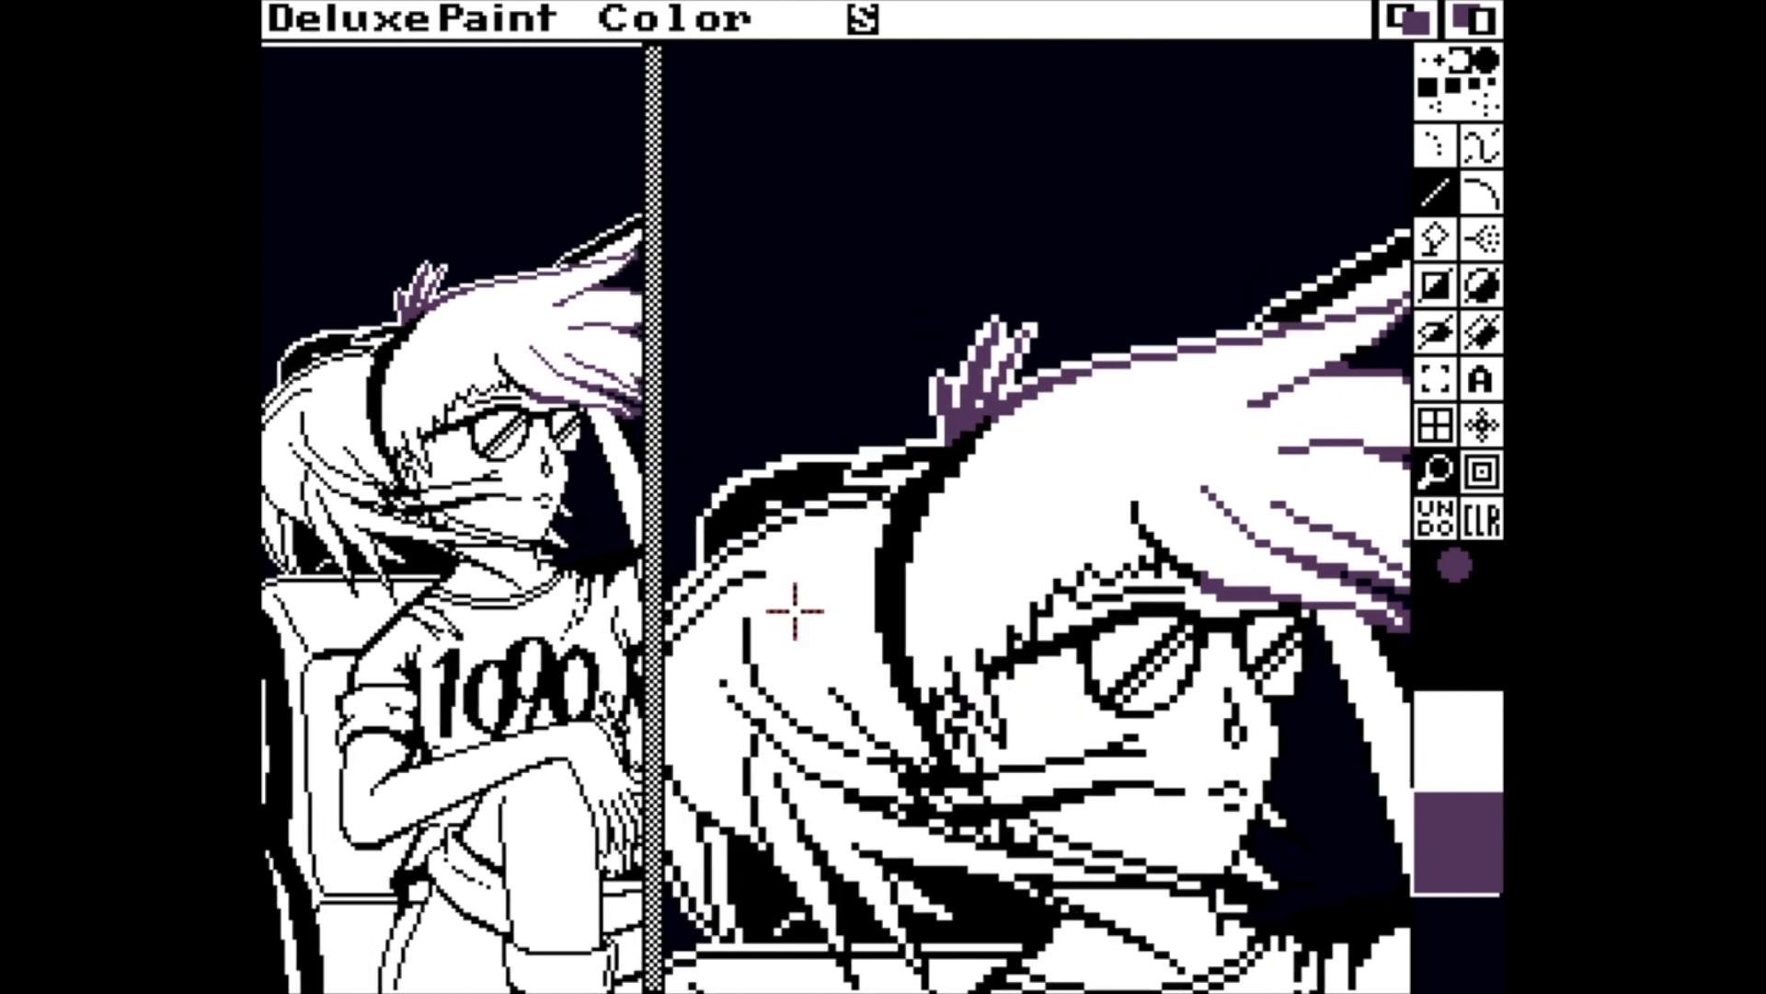
pyautogui.moveTo(869, 463); pyautogui.dragTo(932, 433)
# Select the one-pixel brush and remake the stencil with every colour except black locked.
pyautogui.press('`')
pyautogui.press('.')
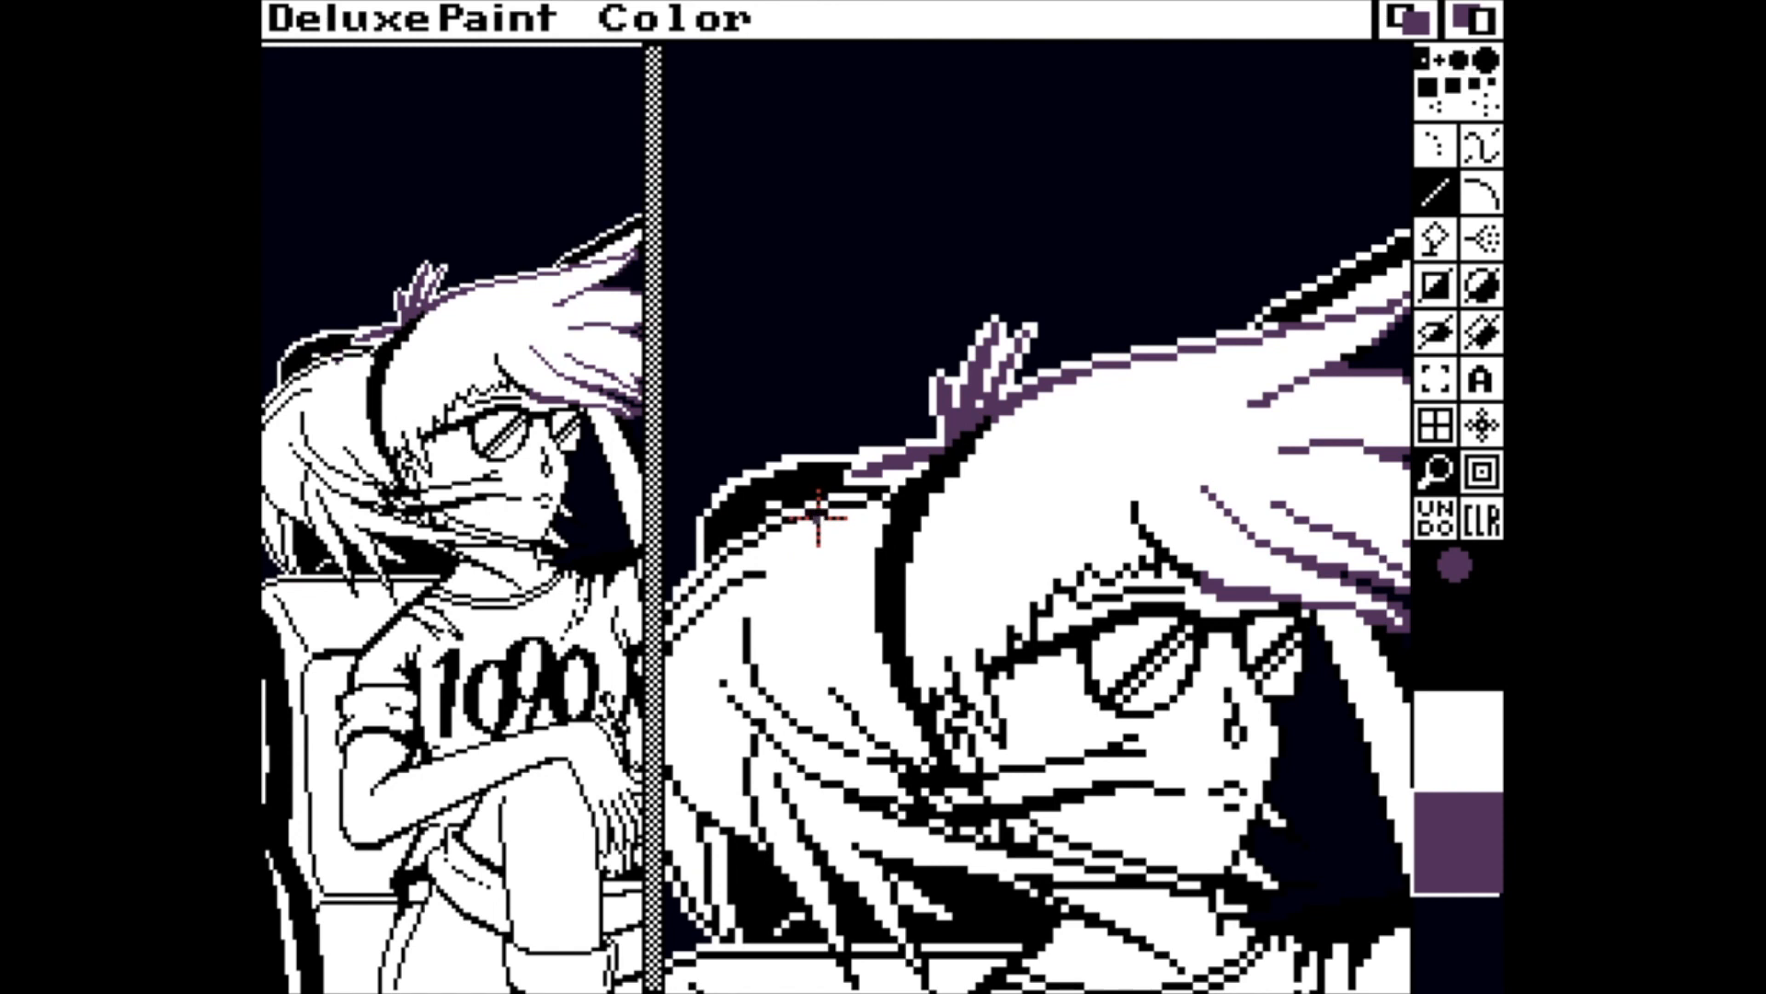
pyautogui.click(1451, 675)
pyautogui.press('~')
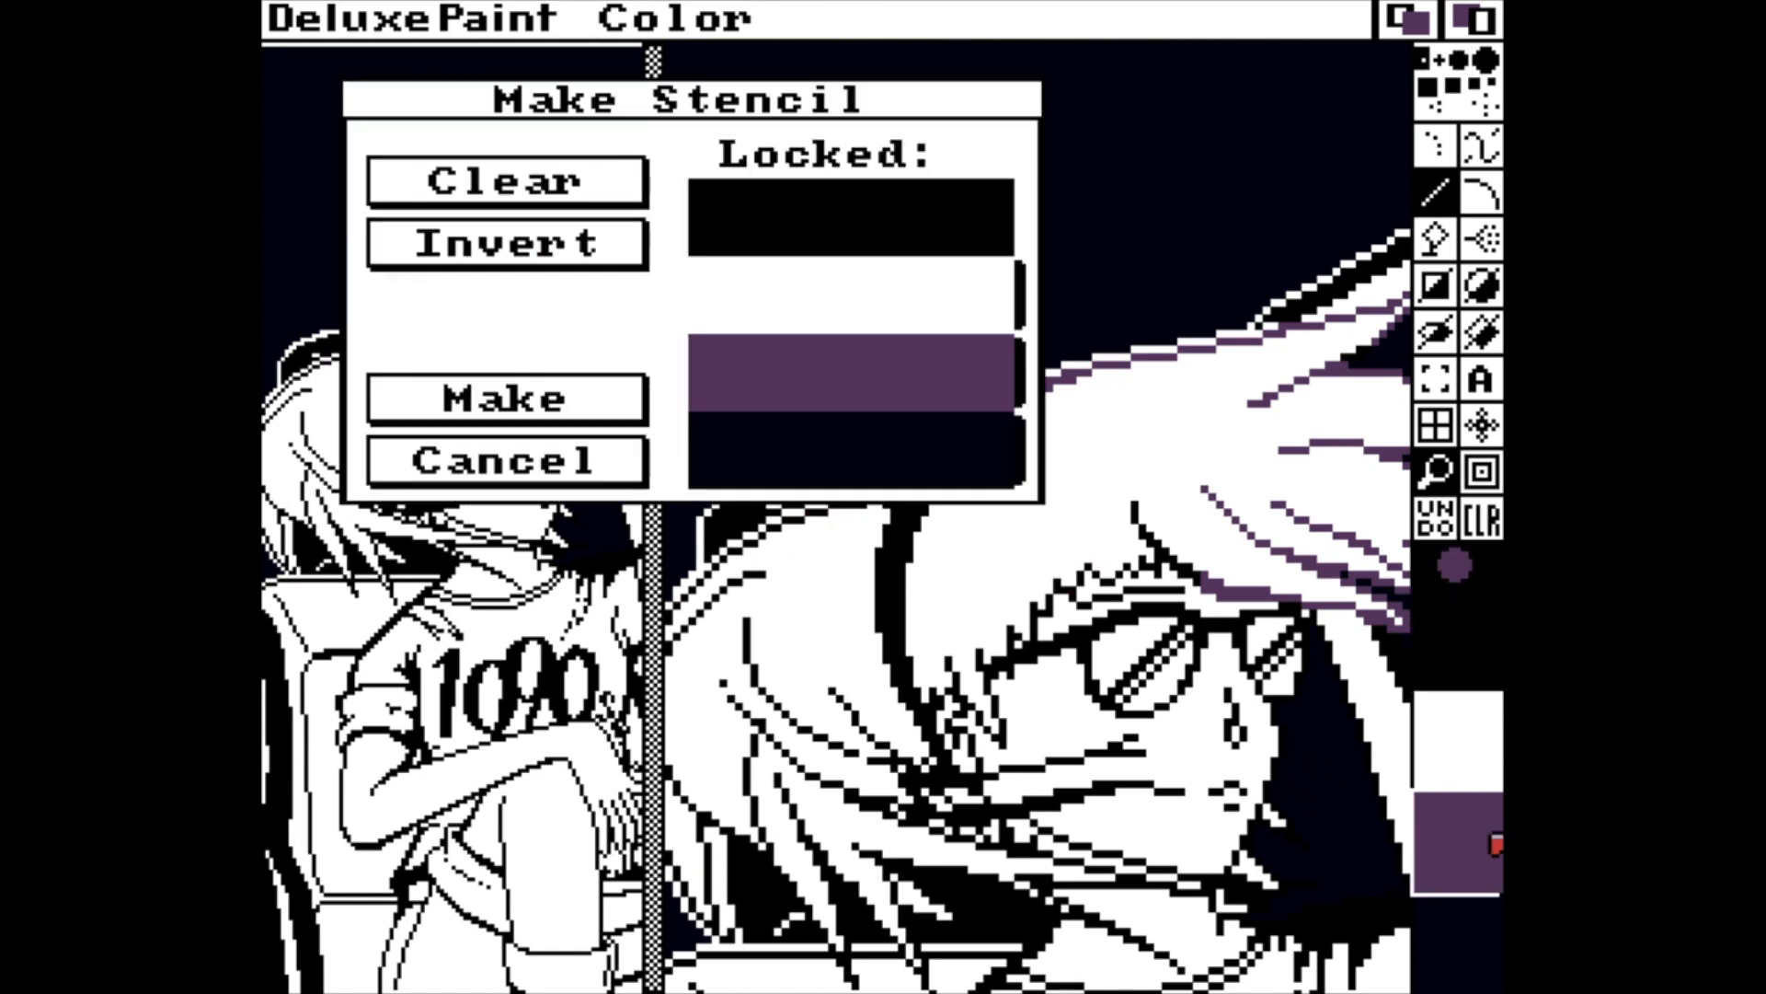
pyautogui.click(599, 404)
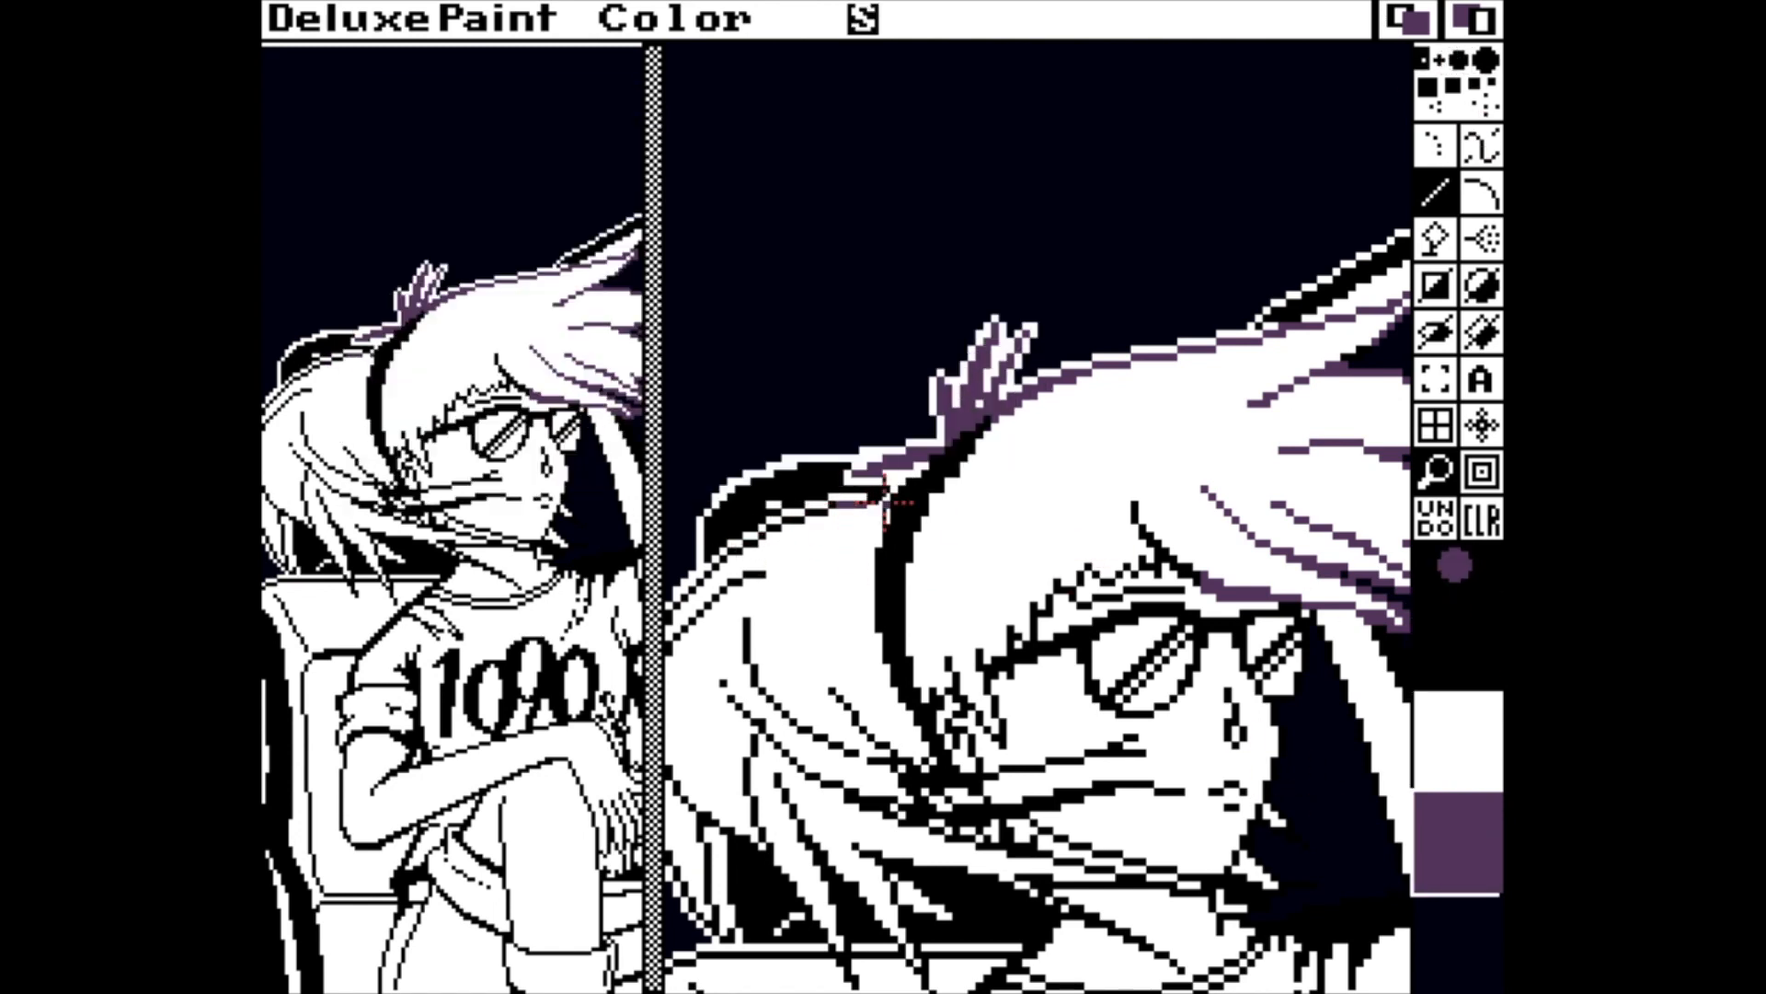
# Enlarge the brush and recolour the upper contour and inner strands of the hair behind the hairband purple.
pyautogui.press('=')
pyautogui.moveTo(710, 565); pyautogui.dragTo(772, 523)
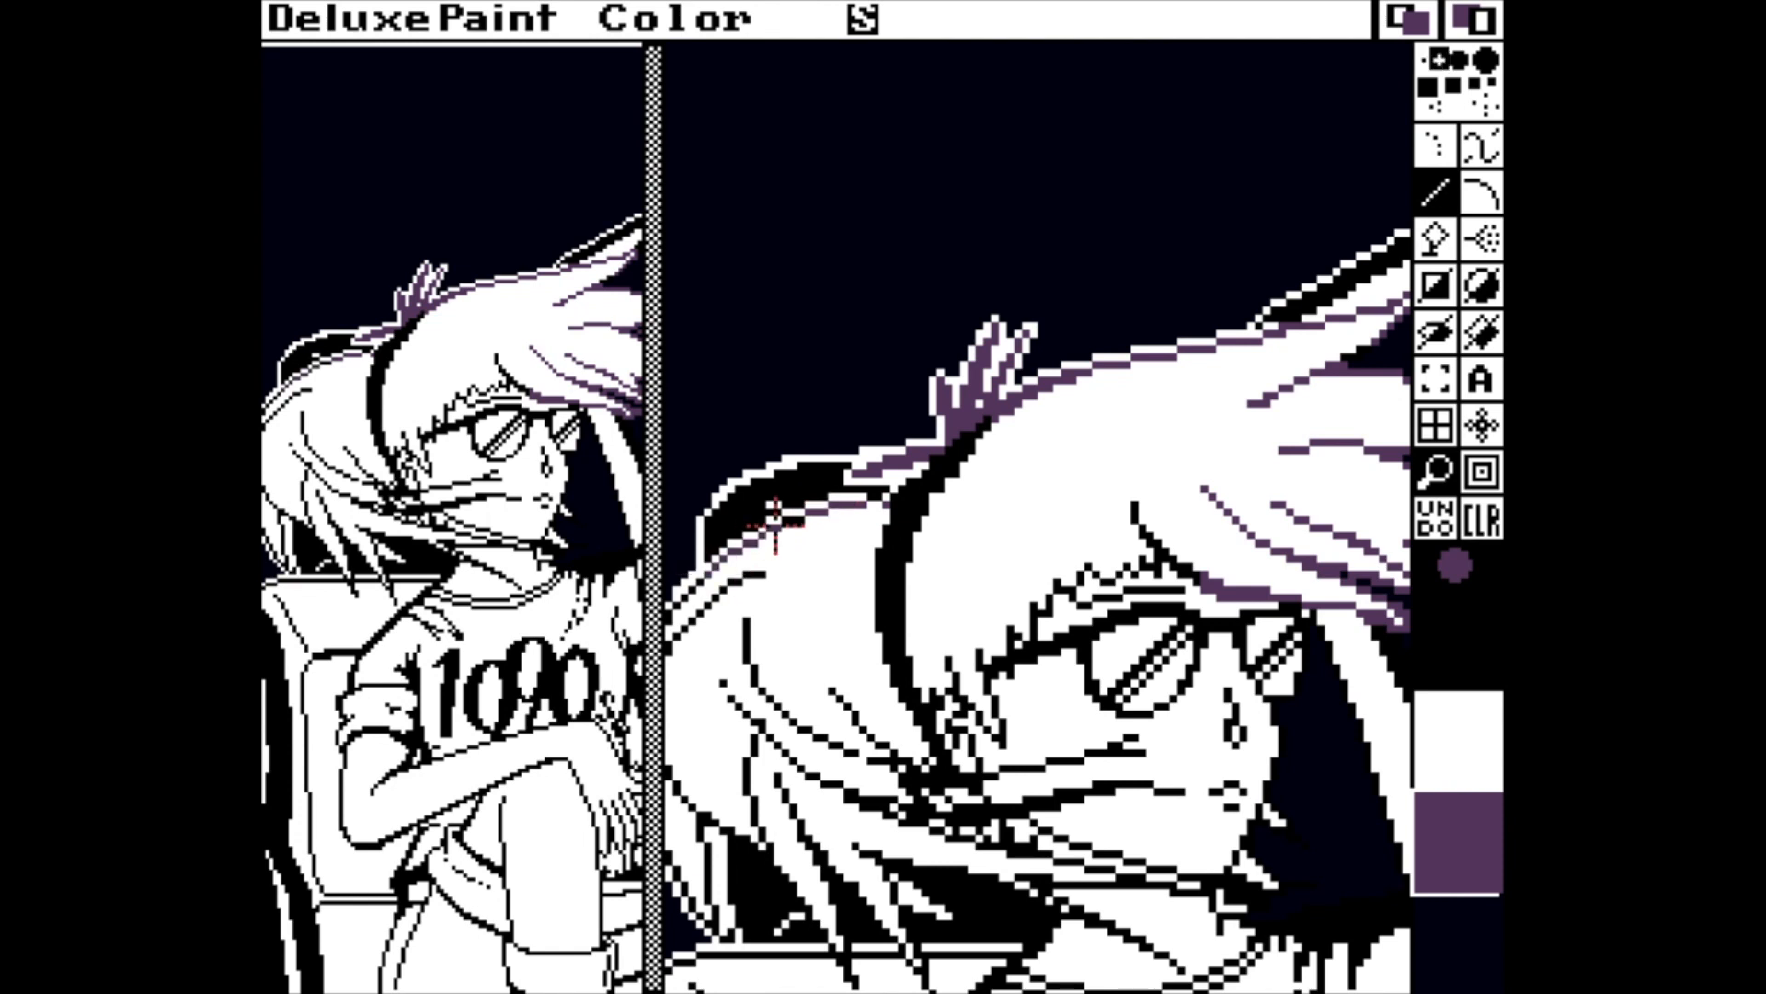
pyautogui.press('Down')
pyautogui.press('Down')
pyautogui.press('Down')
pyautogui.press('Left')
pyautogui.press('Left')
pyautogui.moveTo(699, 563)
pyautogui.mouseDown()
pyautogui.moveTo(750, 505)
pyautogui.moveTo(776, 509)
pyautogui.moveTo(811, 475)
pyautogui.moveTo(784, 612)
pyautogui.moveTo(881, 694)
pyautogui.mouseUp()
# Recolour the outer edge and hanging tips of the back hair above the seat purple.
pyautogui.press('Down')
pyautogui.press('Down')
pyautogui.press('Left')
pyautogui.press('Left')
pyautogui.moveTo(771, 575)
pyautogui.mouseDown()
pyautogui.moveTo(779, 688)
pyautogui.moveTo(849, 784)
pyautogui.moveTo(827, 659)
pyautogui.mouseUp()
pyautogui.moveTo(979, 831)
pyautogui.mouseDown()
pyautogui.moveTo(888, 677)
pyautogui.moveTo(943, 766)
pyautogui.mouseUp()
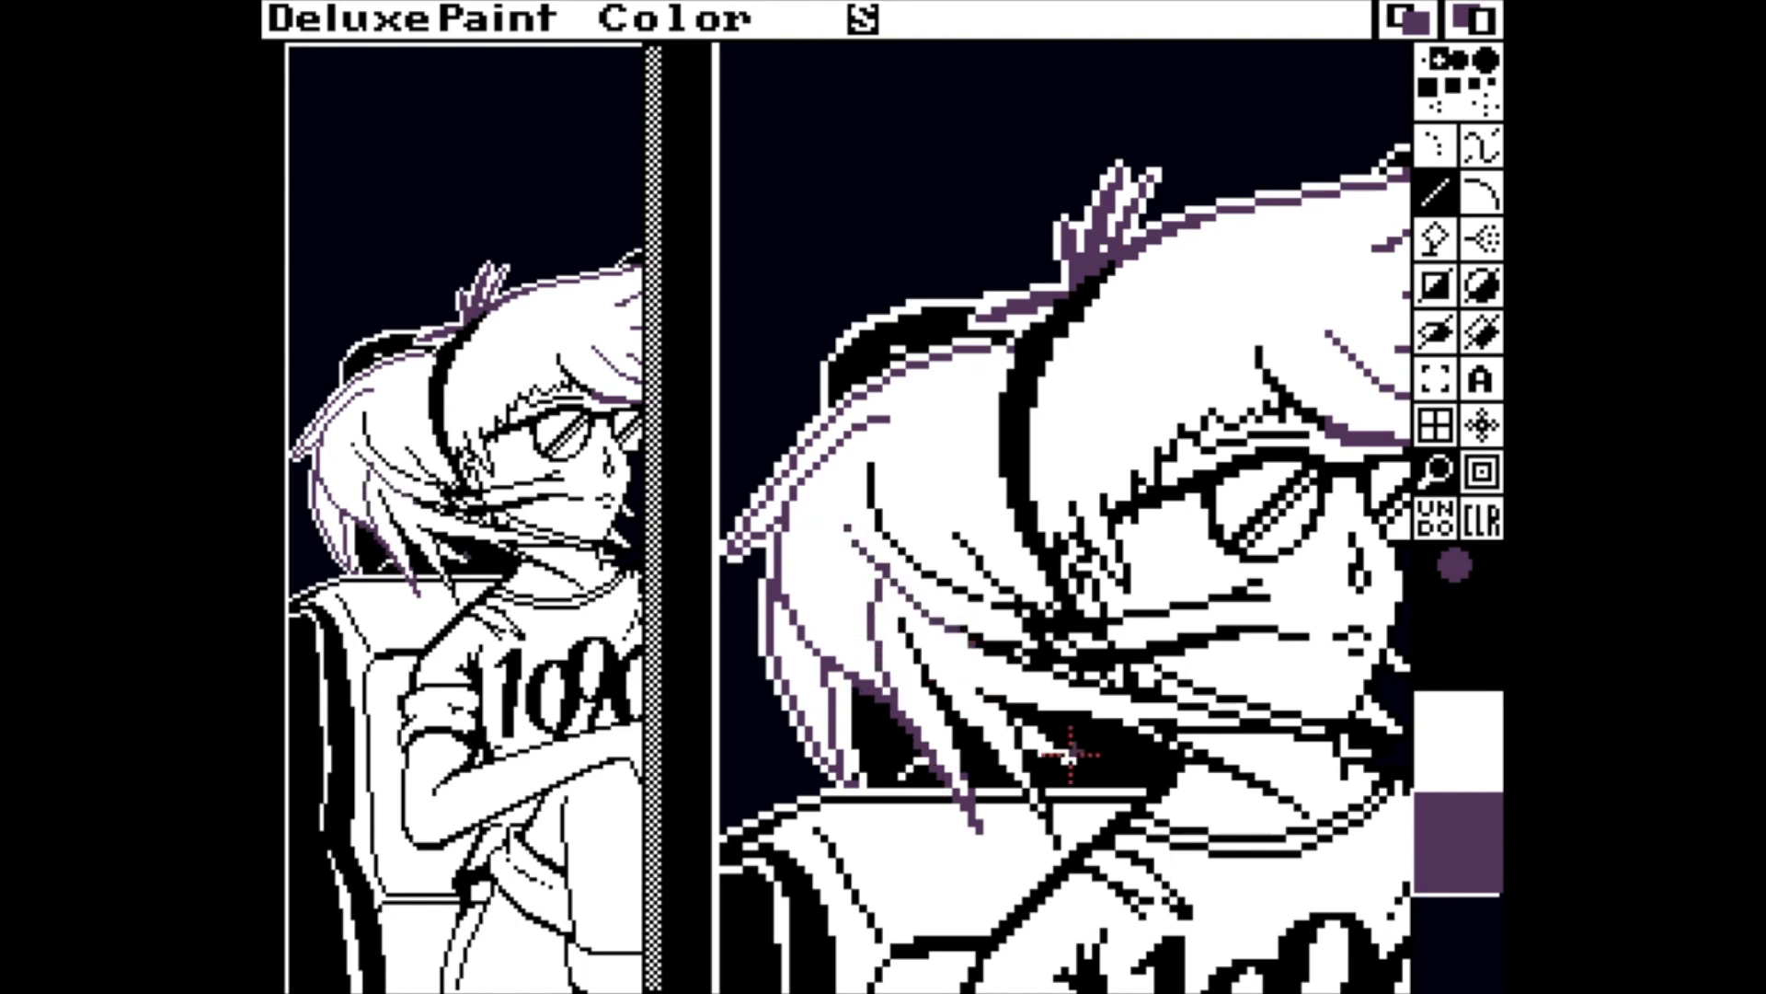
pyautogui.moveTo(902, 621); pyautogui.dragTo(957, 754)
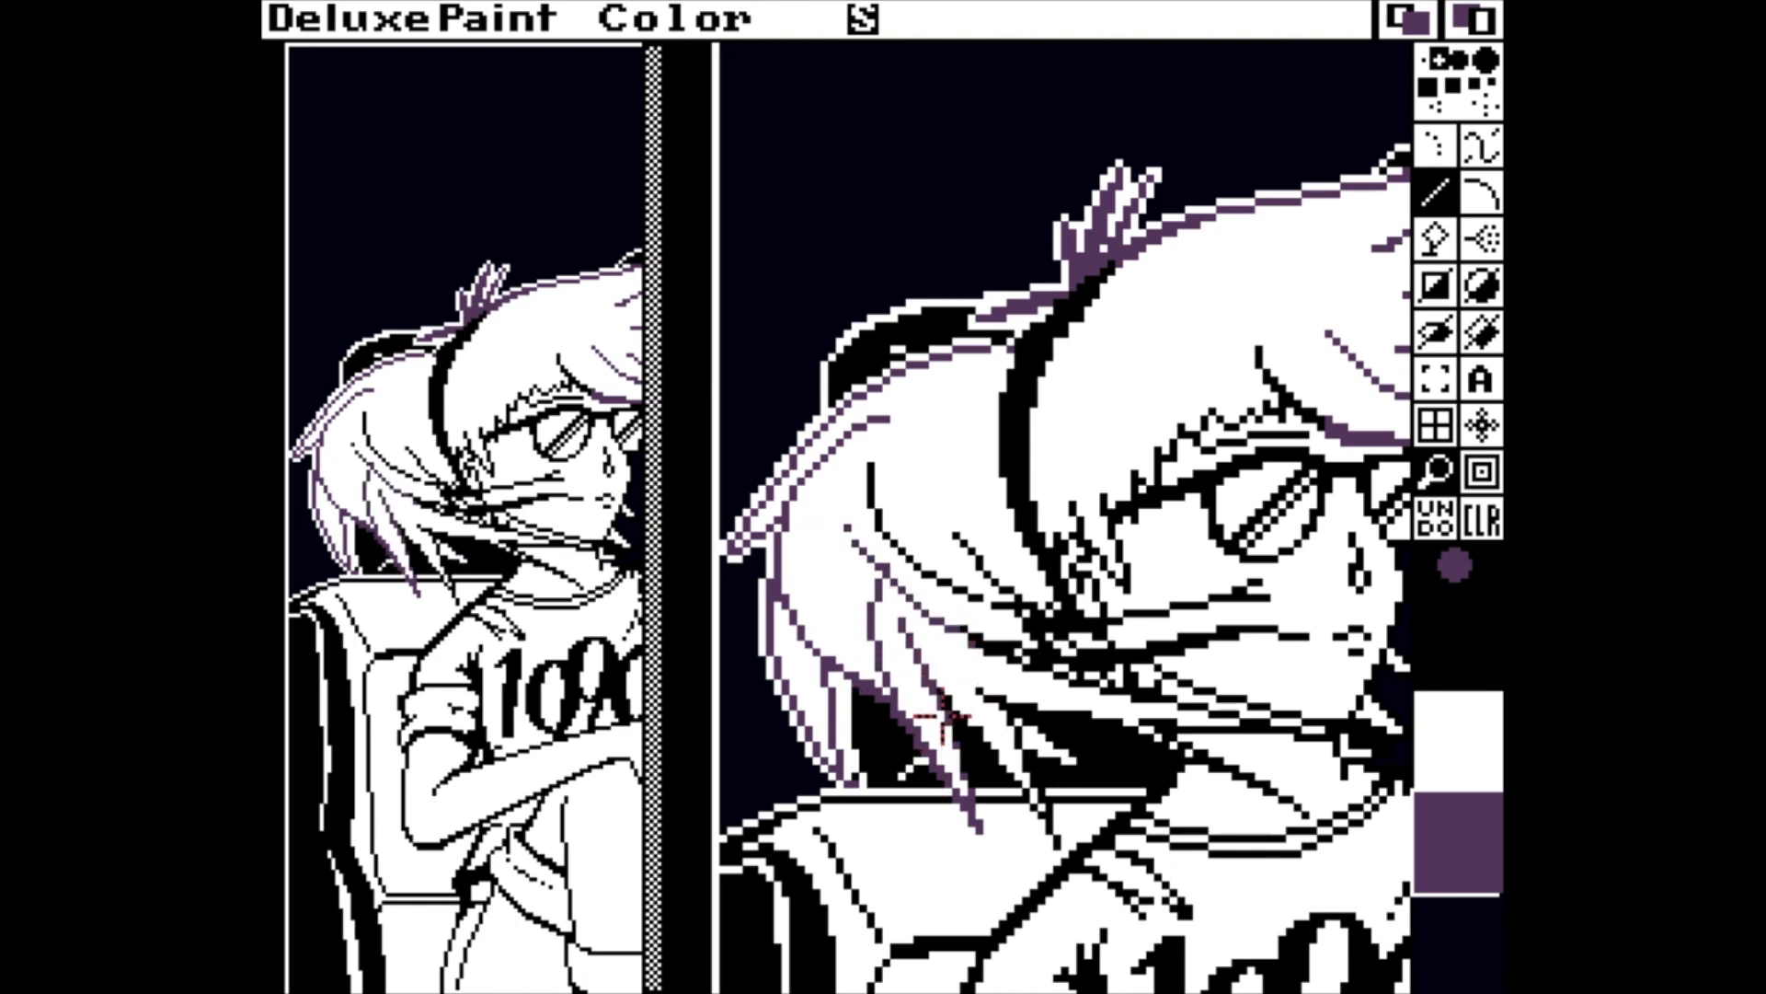
# Recolour the lower hair strands above the seat and across the neck purple with the one-pixel brush, alternating with white for corrections.
pyautogui.press('.')
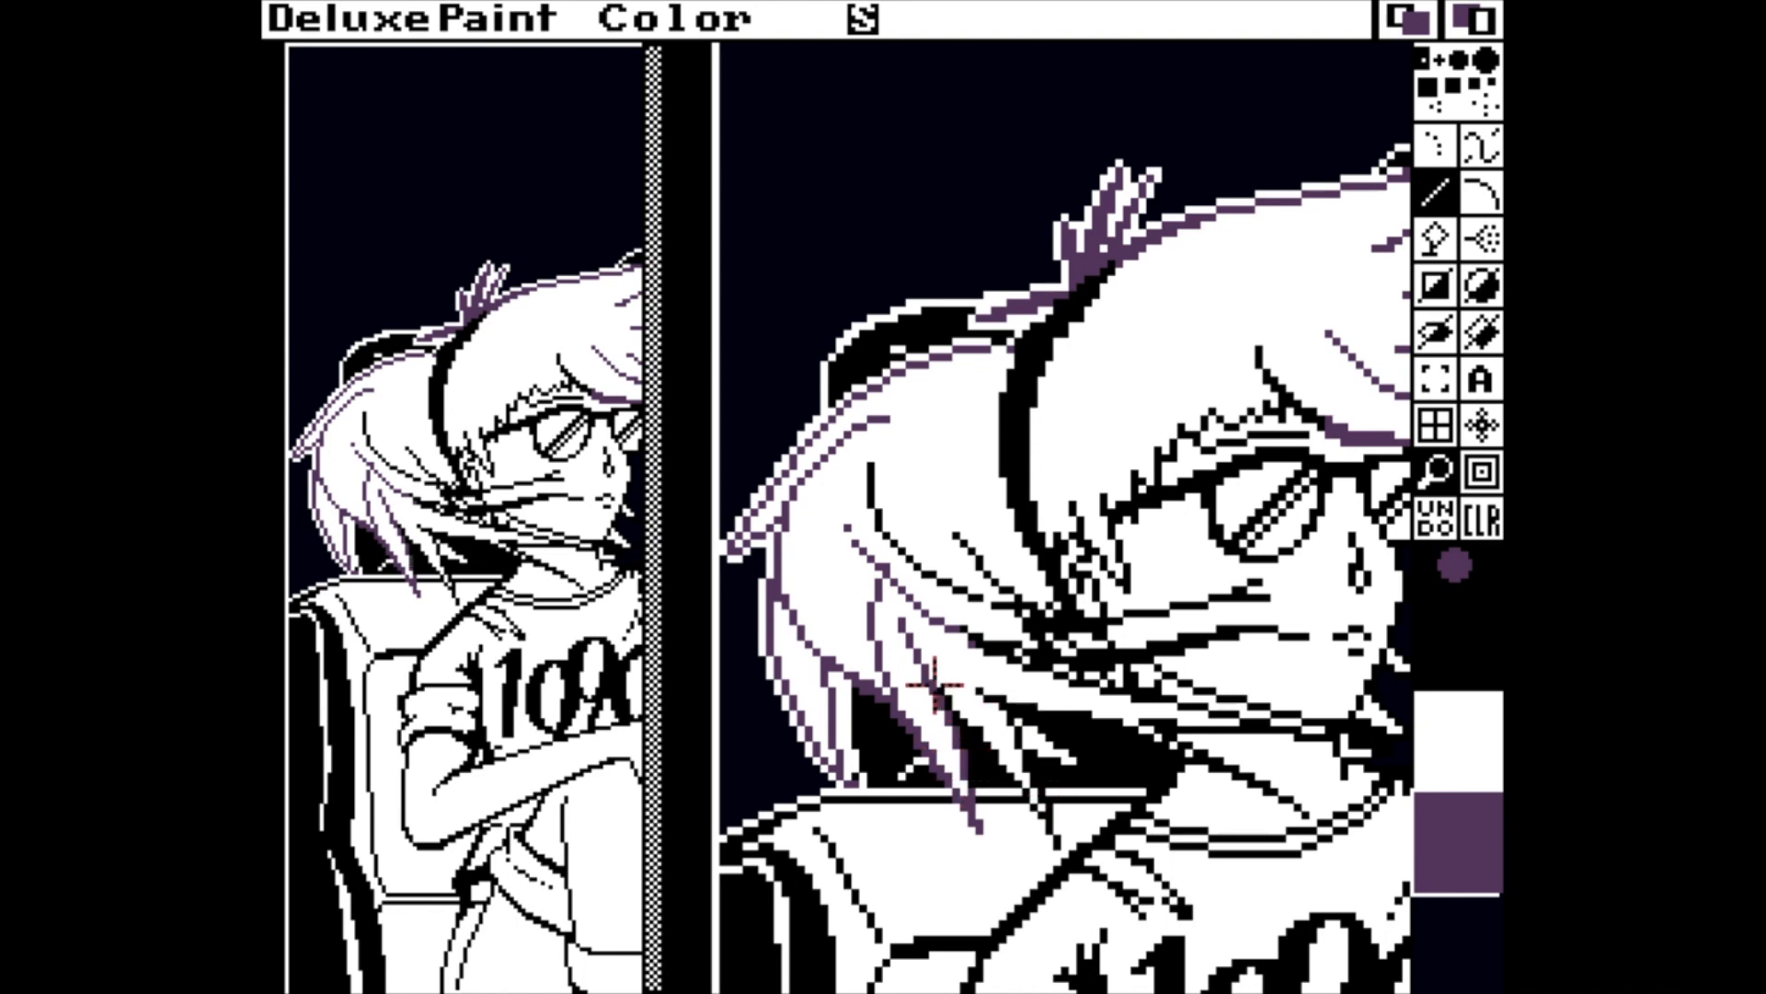
pyautogui.moveTo(950, 702)
pyautogui.mouseDown()
pyautogui.moveTo(1059, 846)
pyautogui.moveTo(1020, 740)
pyautogui.mouseUp()
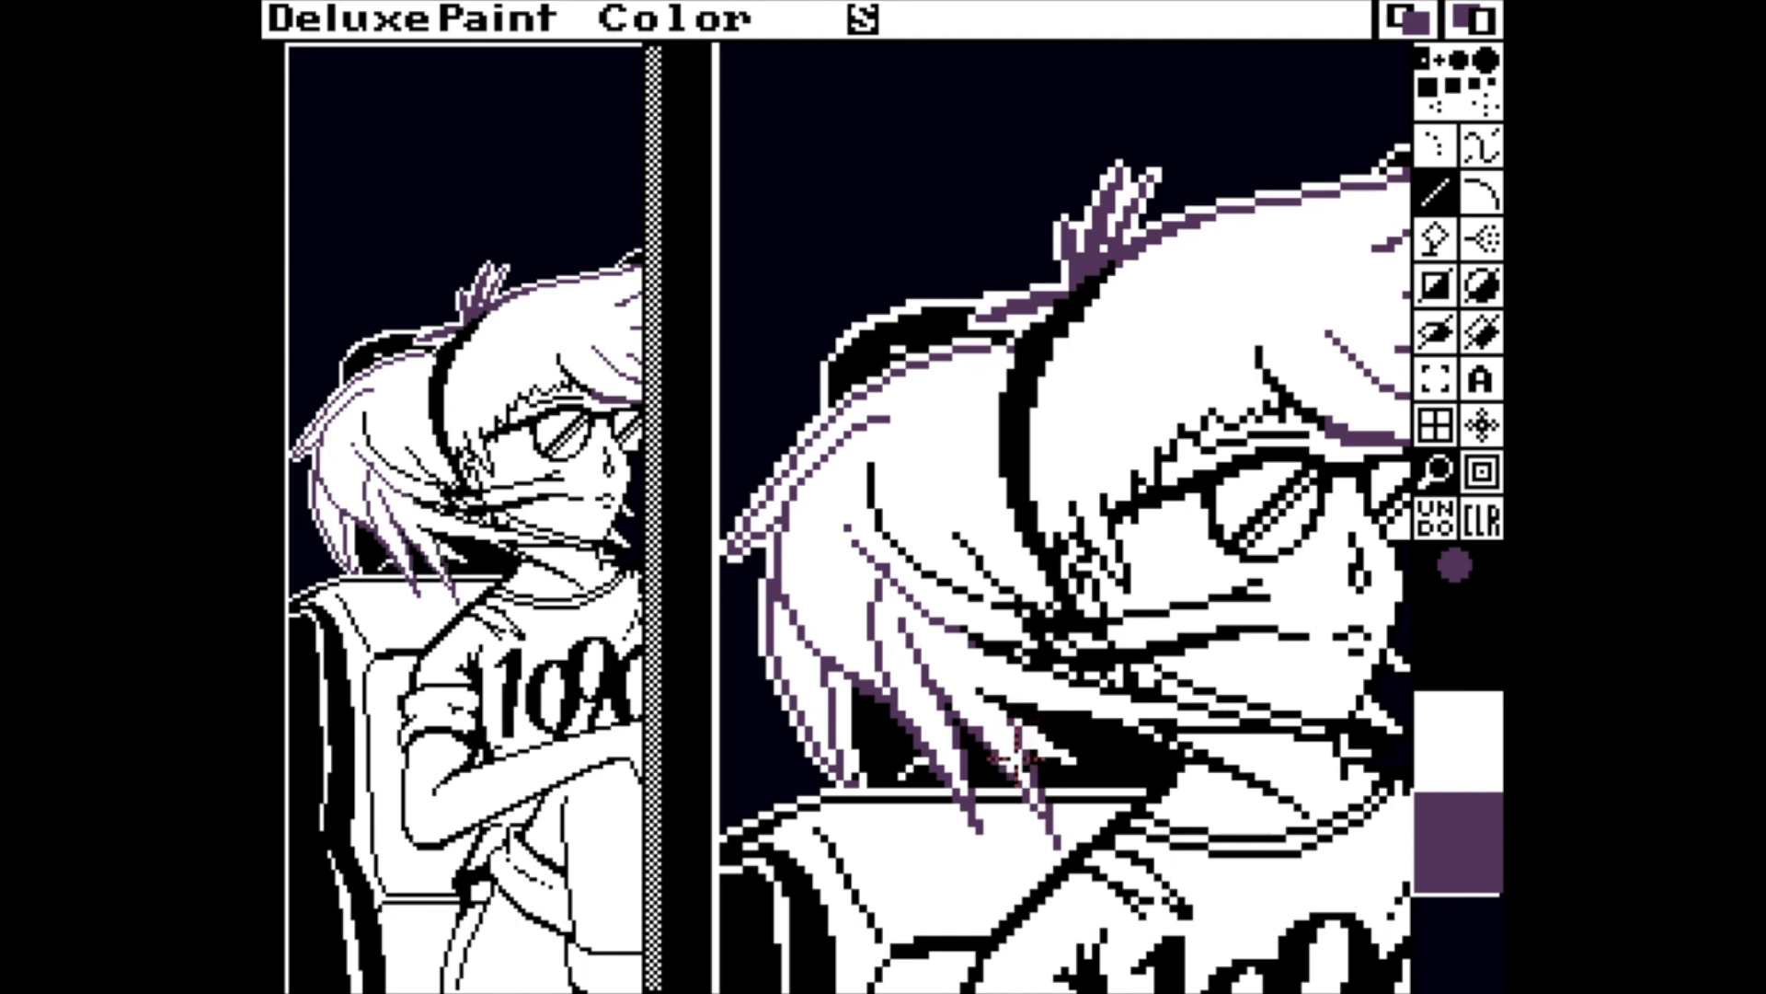
pyautogui.click(1499, 733)
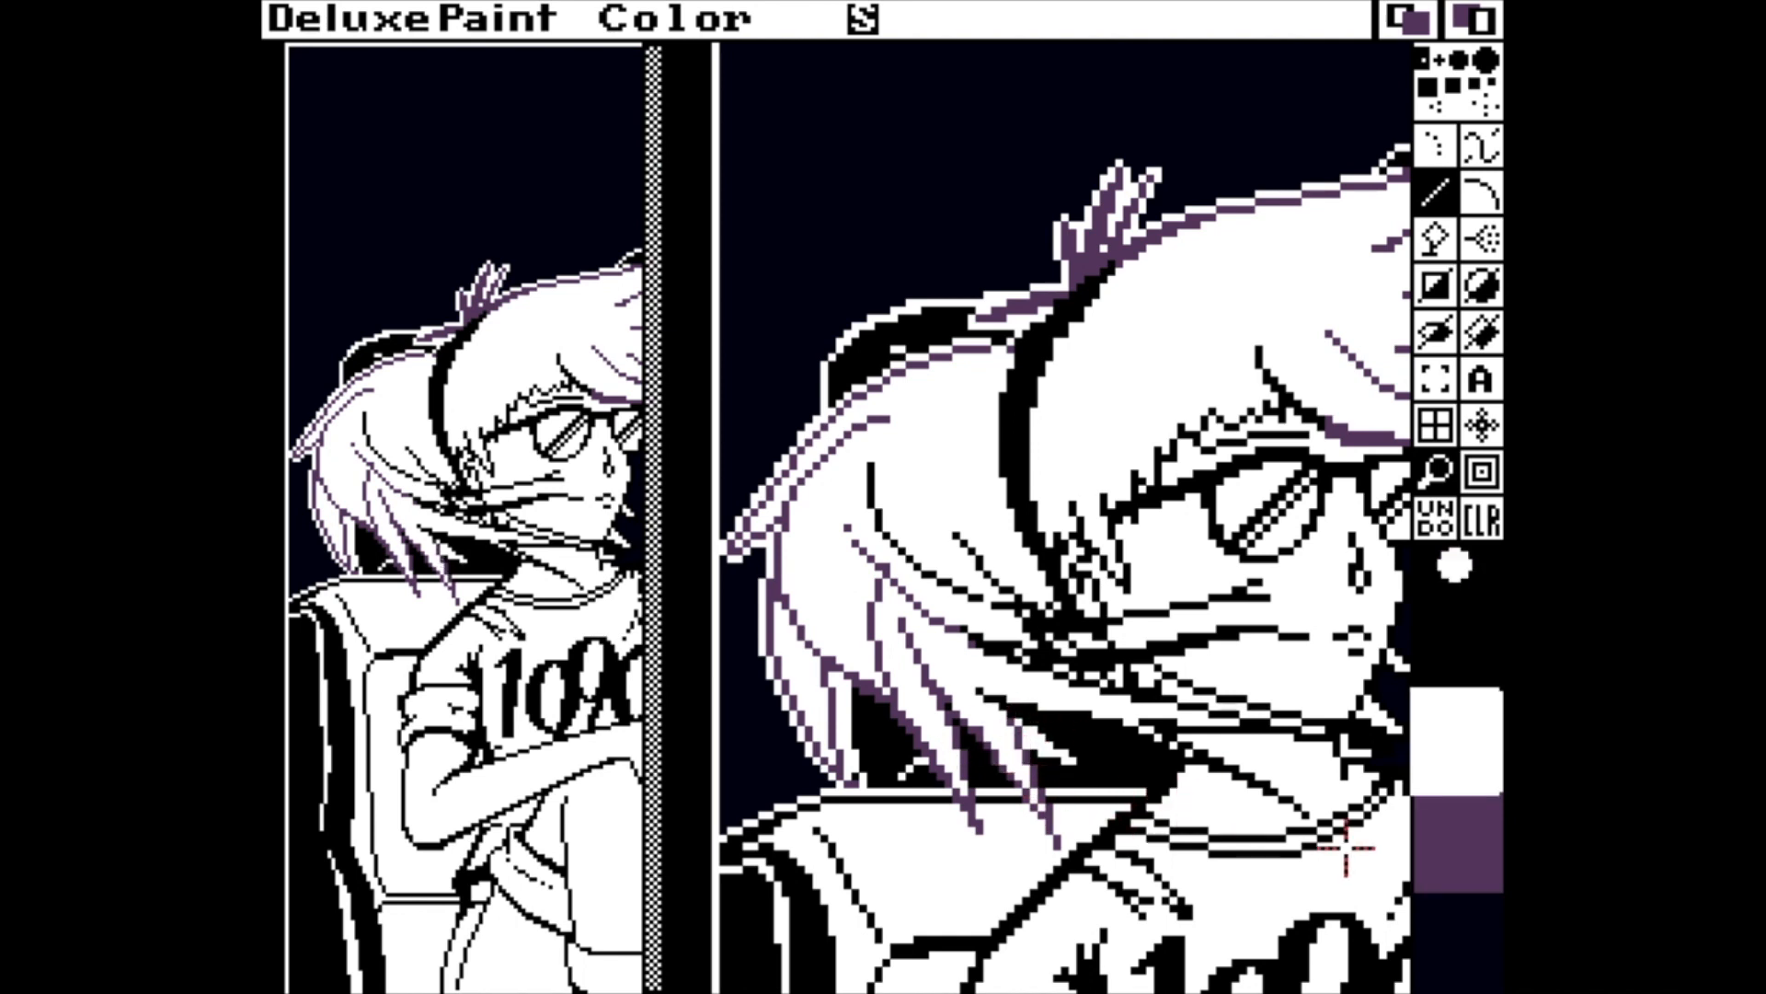
pyautogui.click(1456, 842)
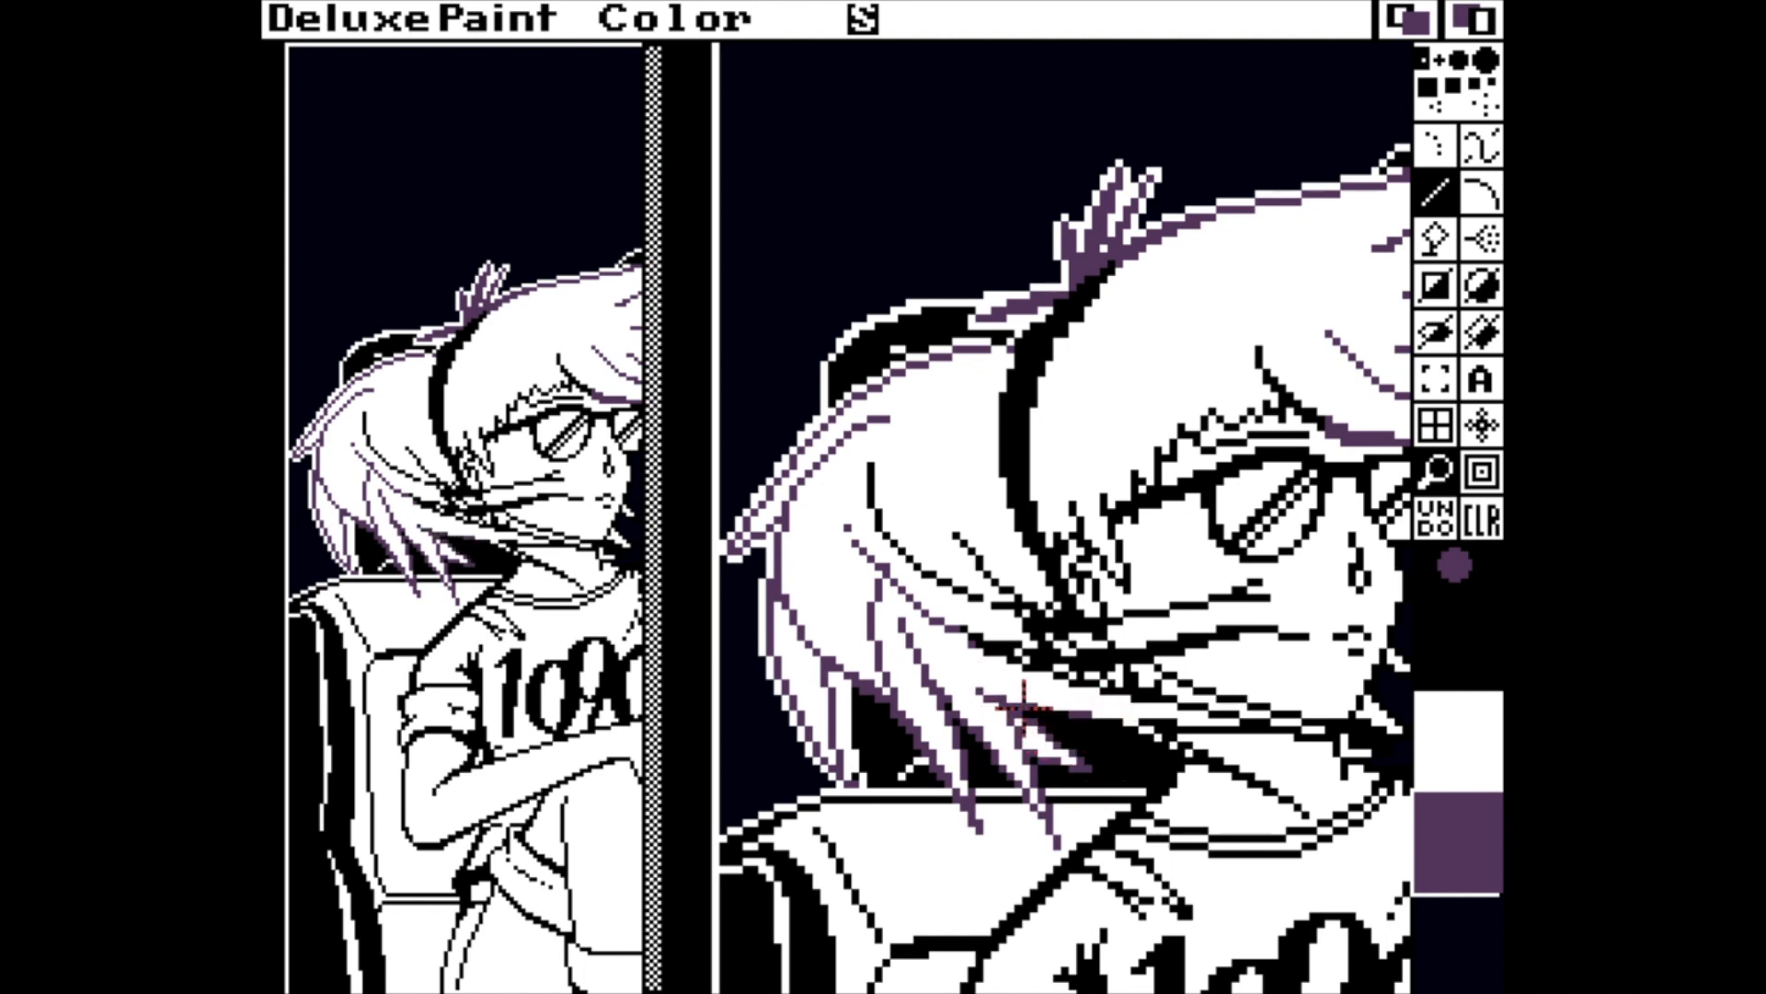
pyautogui.moveTo(1118, 720)
pyautogui.mouseDown()
pyautogui.moveTo(1170, 743)
pyautogui.moveTo(1152, 739)
pyautogui.mouseUp()
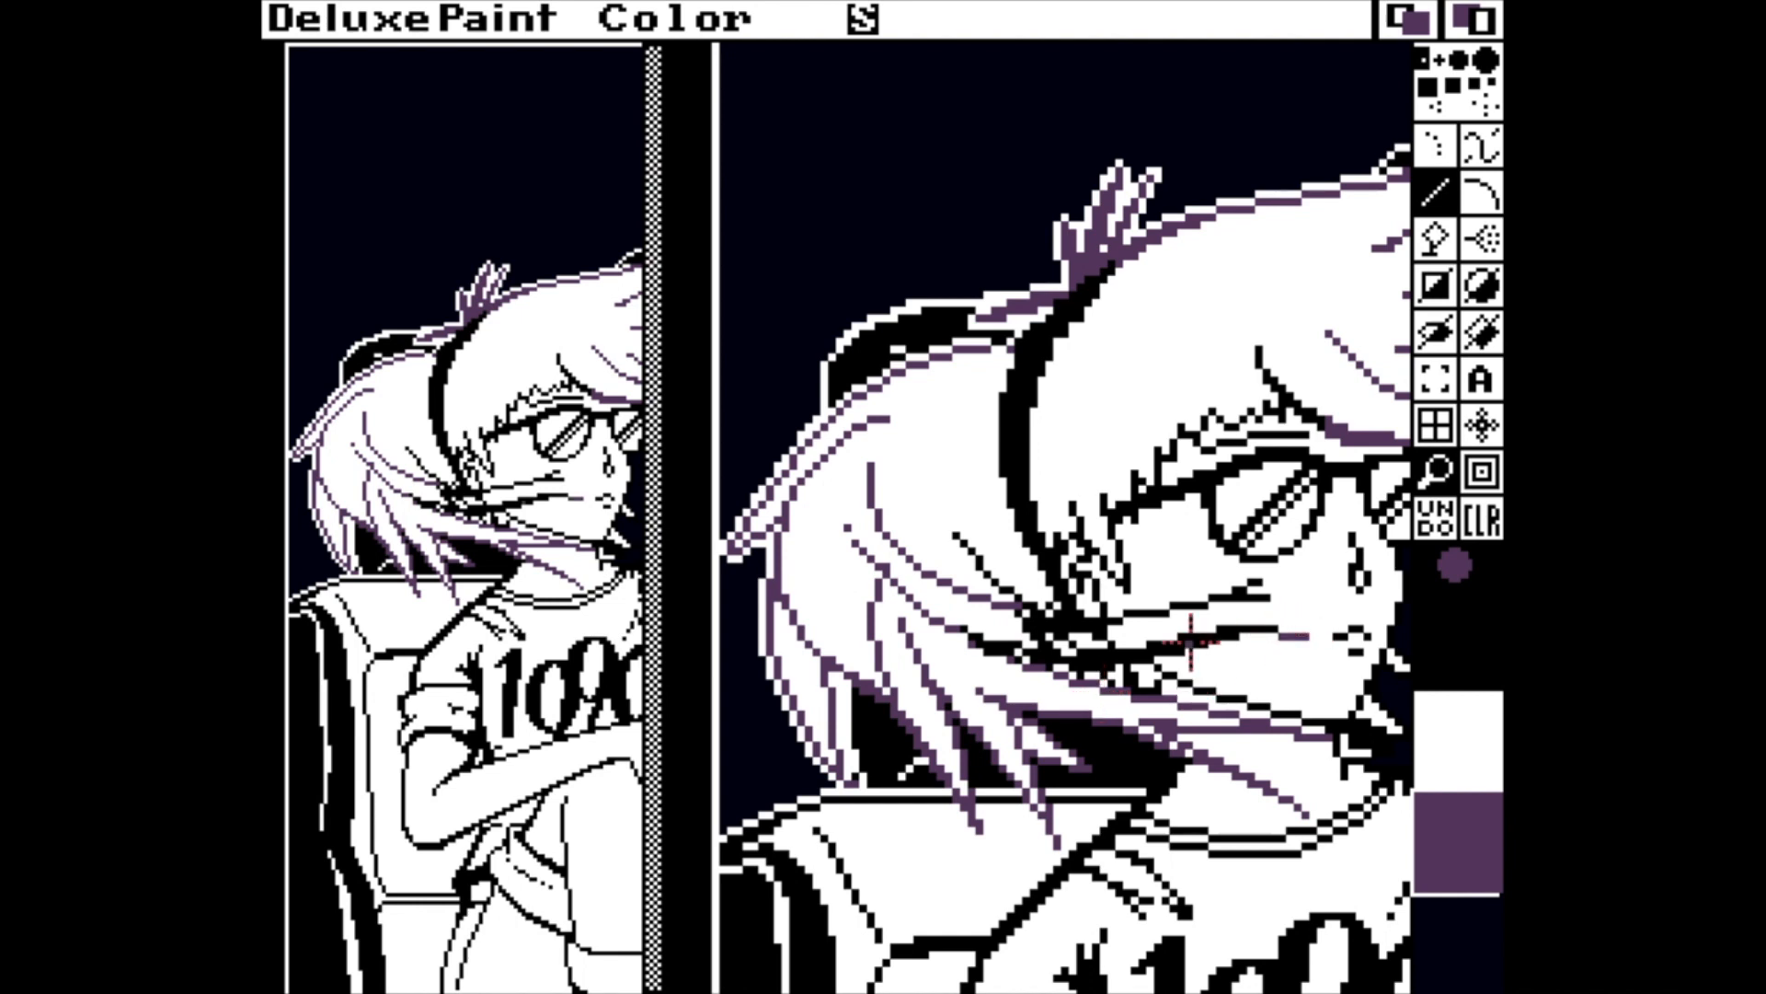
# Recolour the hair strand behind the ear and the upper strand blowing across the cheek purple.
pyautogui.press('f')
pyautogui.press('v')
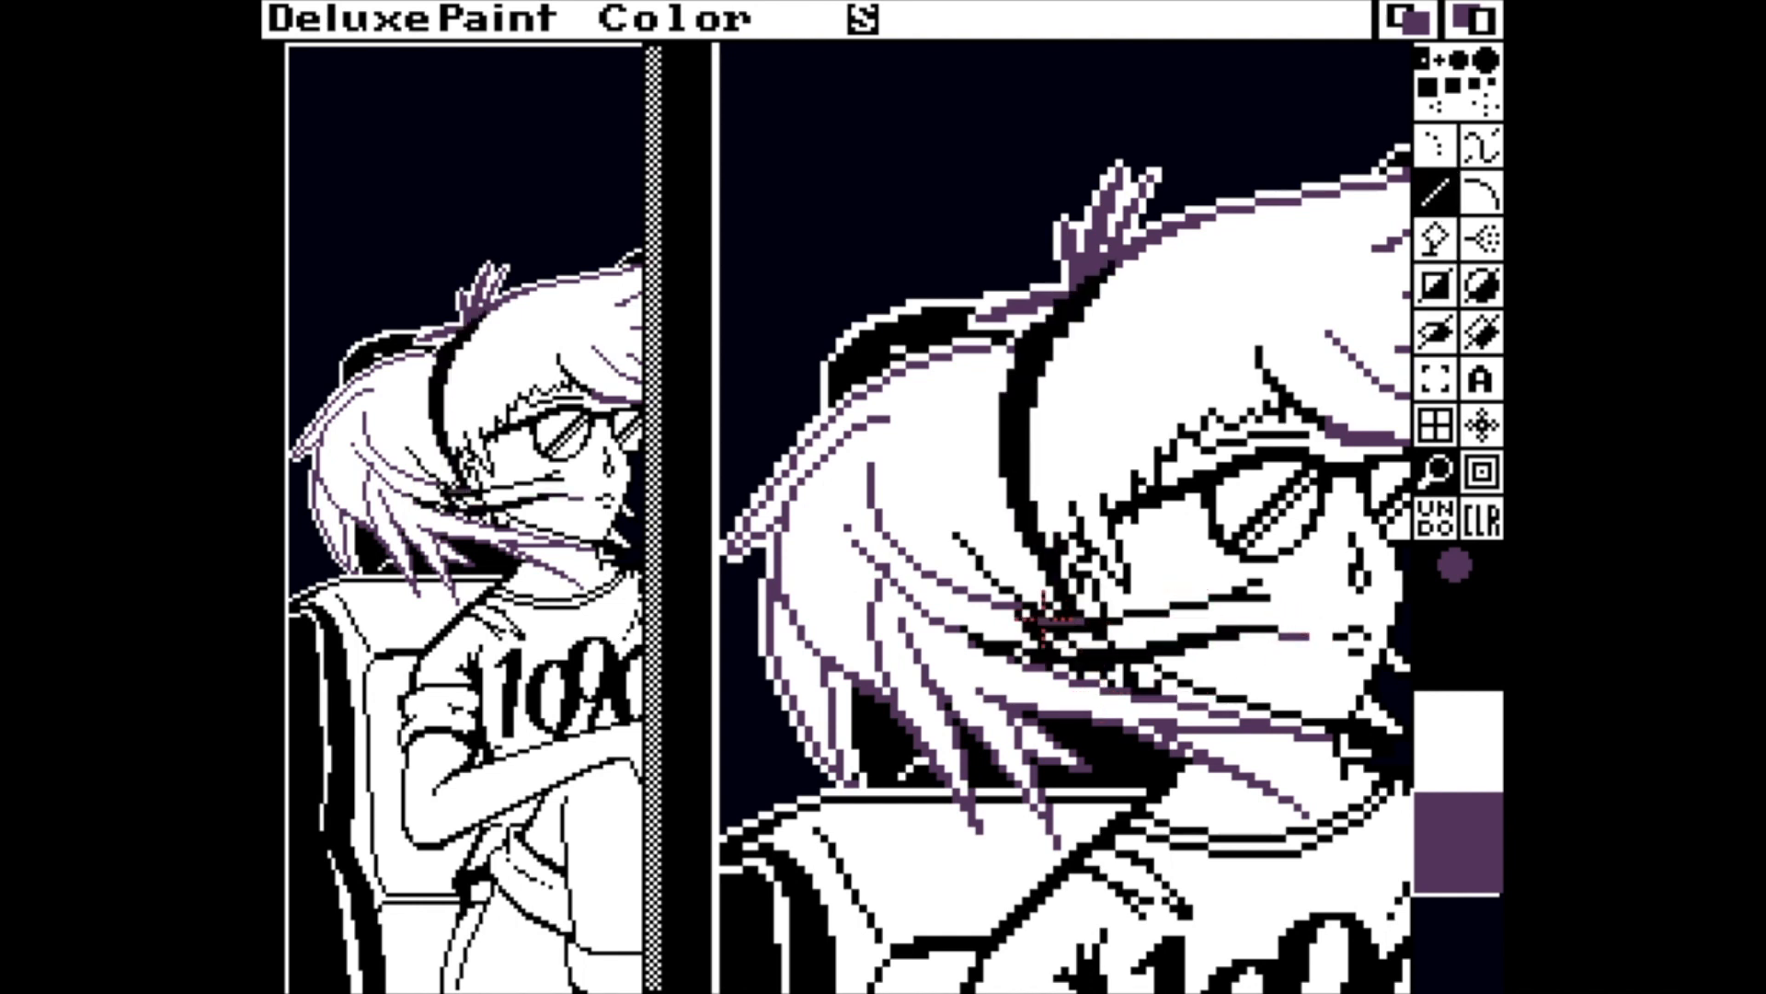
pyautogui.moveTo(1021, 596); pyautogui.dragTo(954, 534)
pyautogui.moveTo(1134, 628); pyautogui.dragTo(1260, 582)
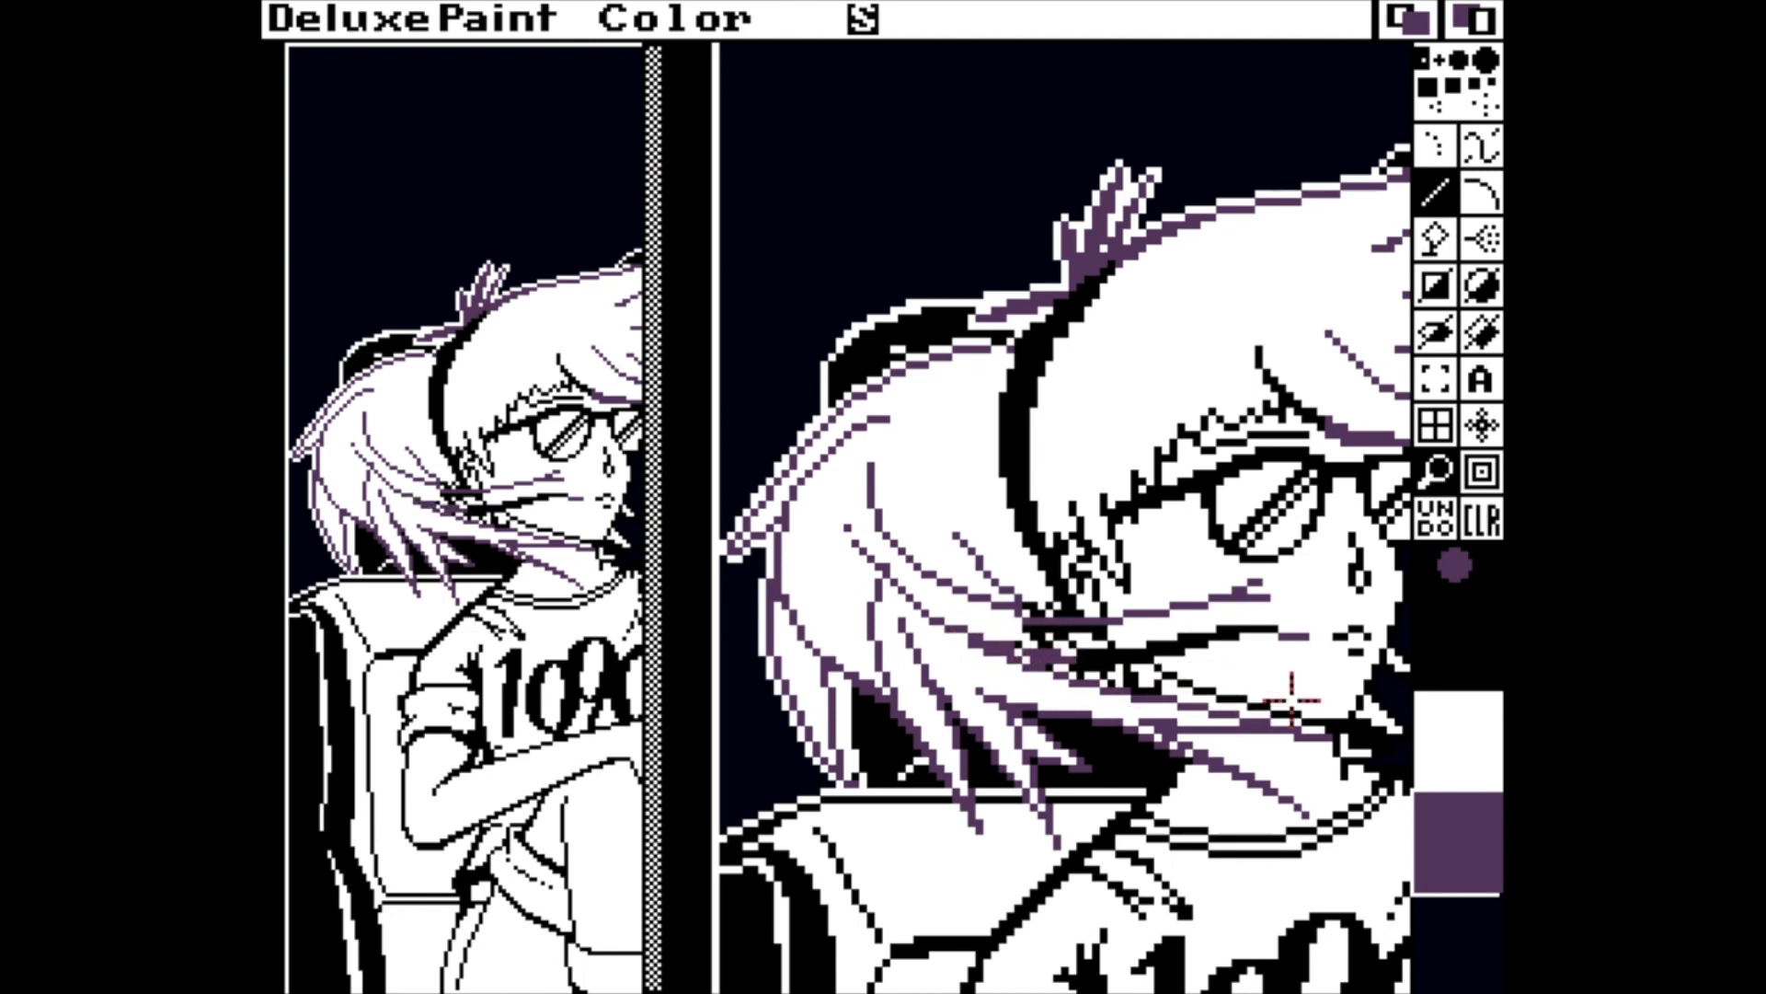
# With the stencil off, rework the lower strand across the cheek in purple and correct the nearby pixels in white.
pyautogui.click(1446, 747)
pyautogui.click(1446, 832)
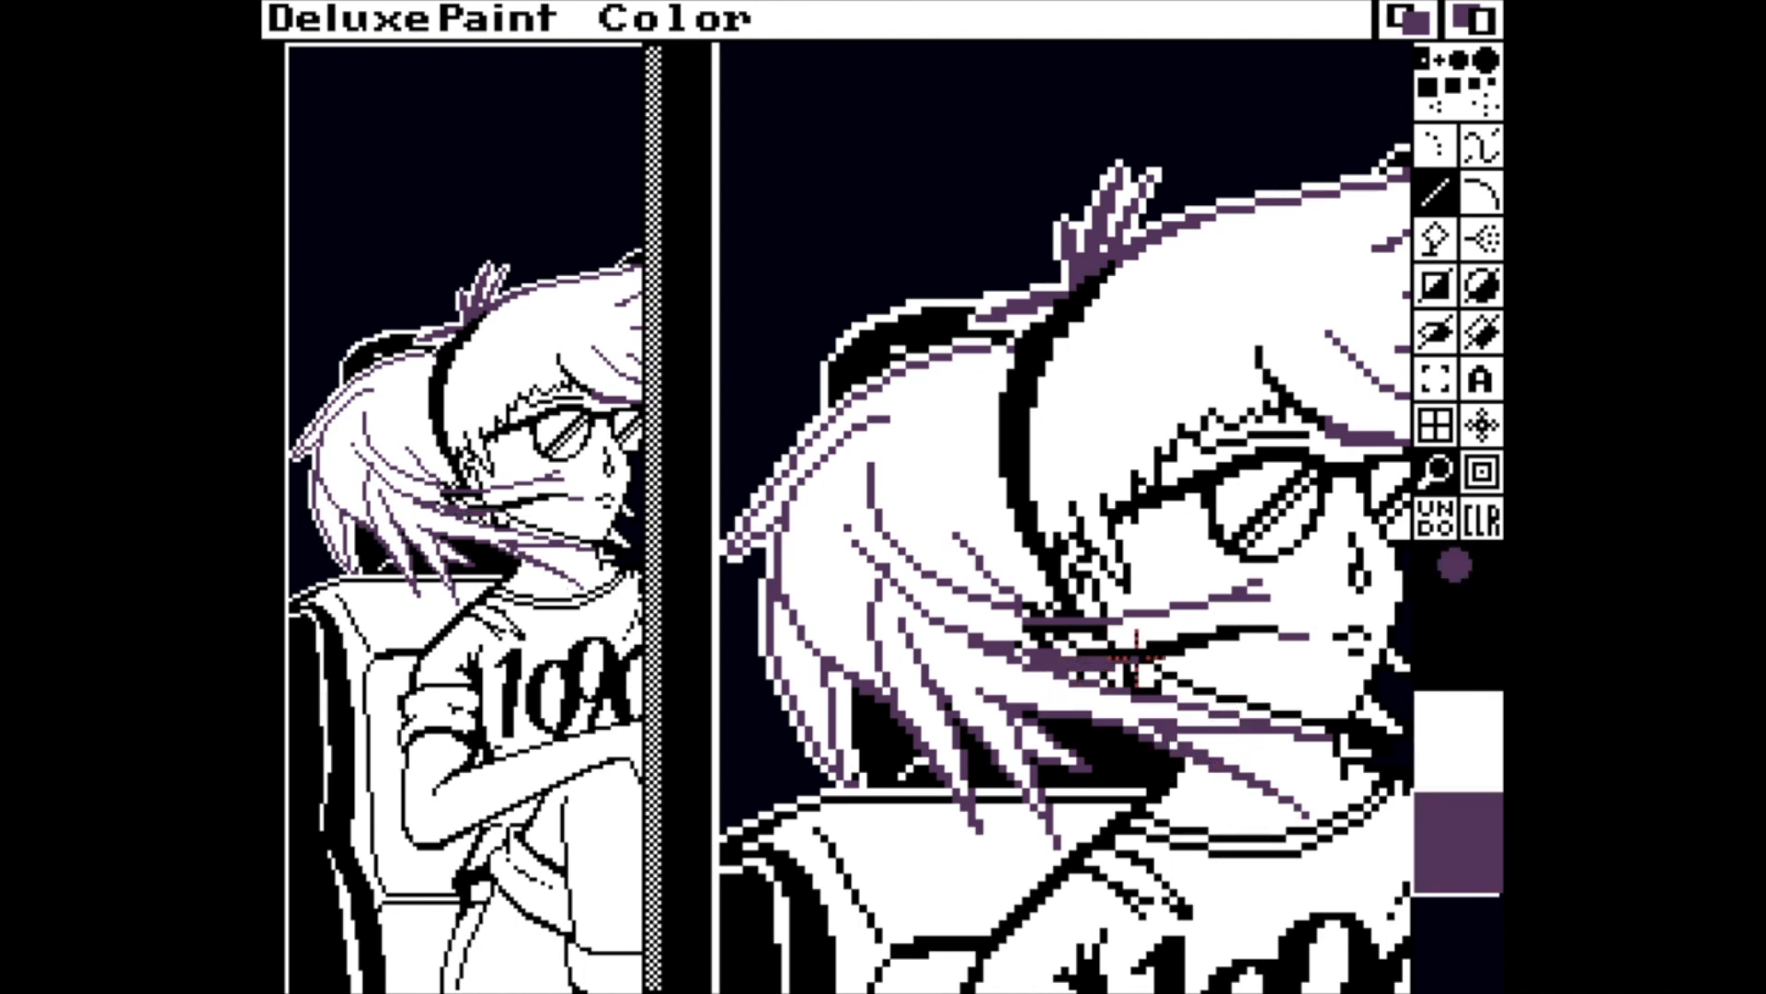
pyautogui.click(1458, 727)
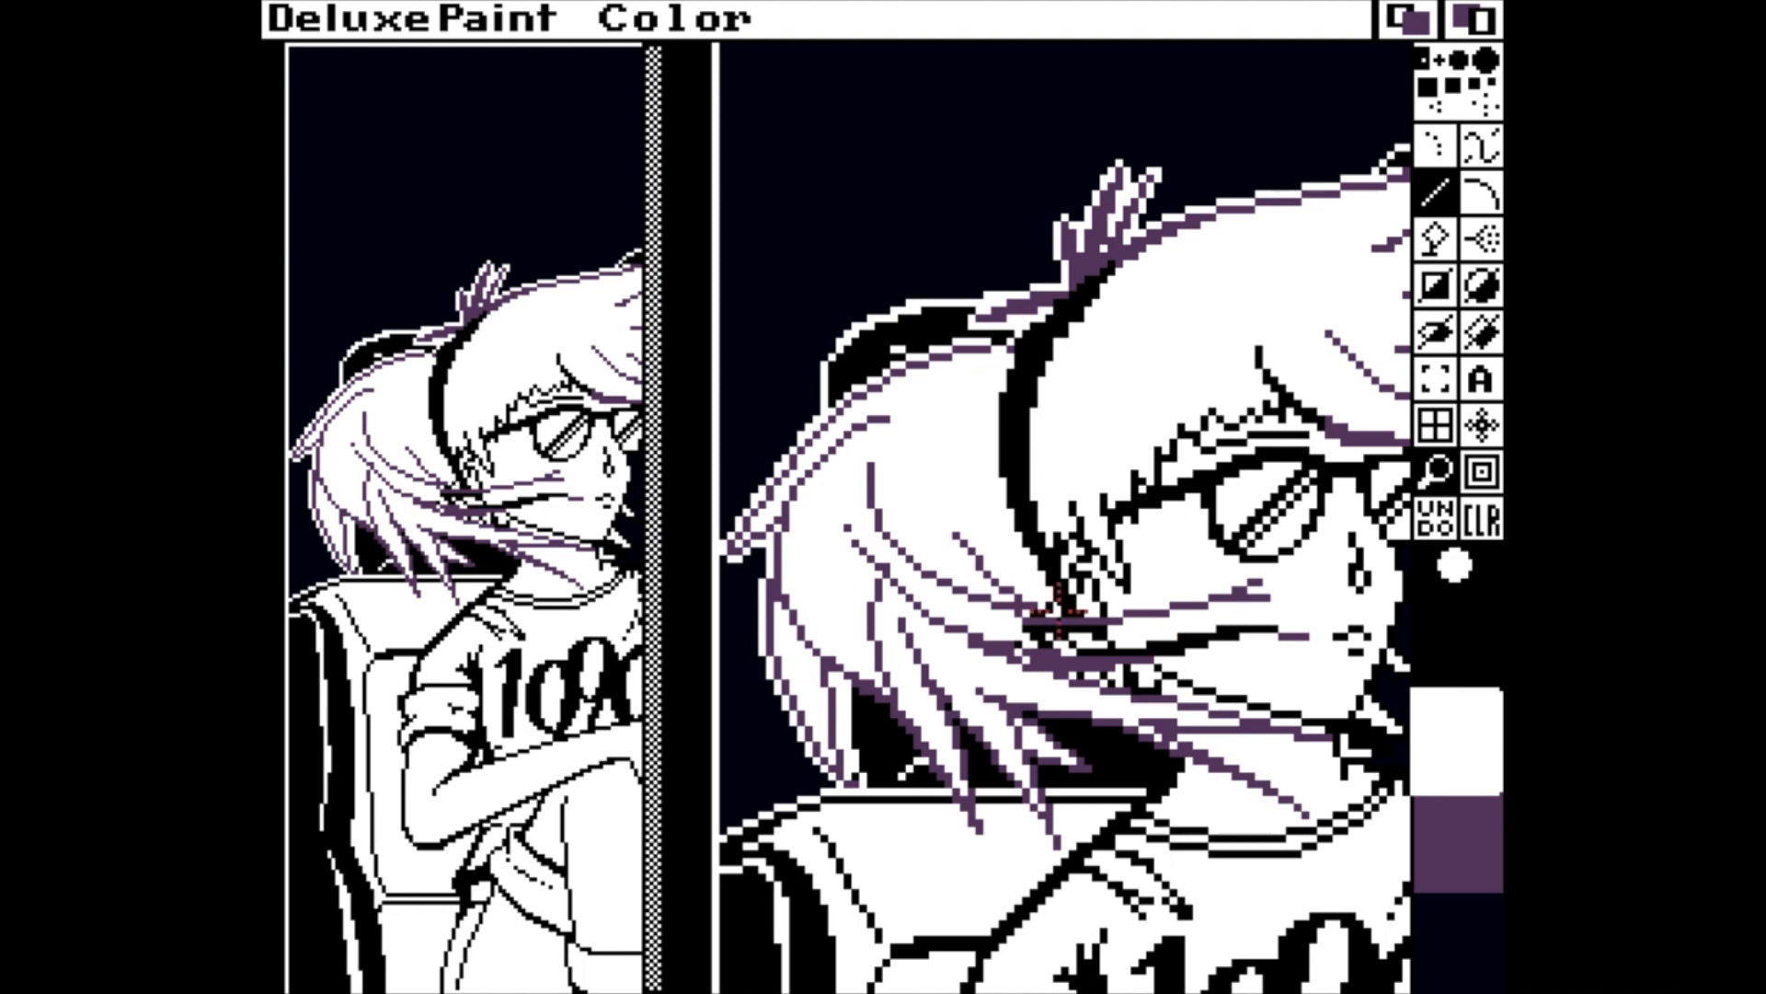
pyautogui.click(1461, 855)
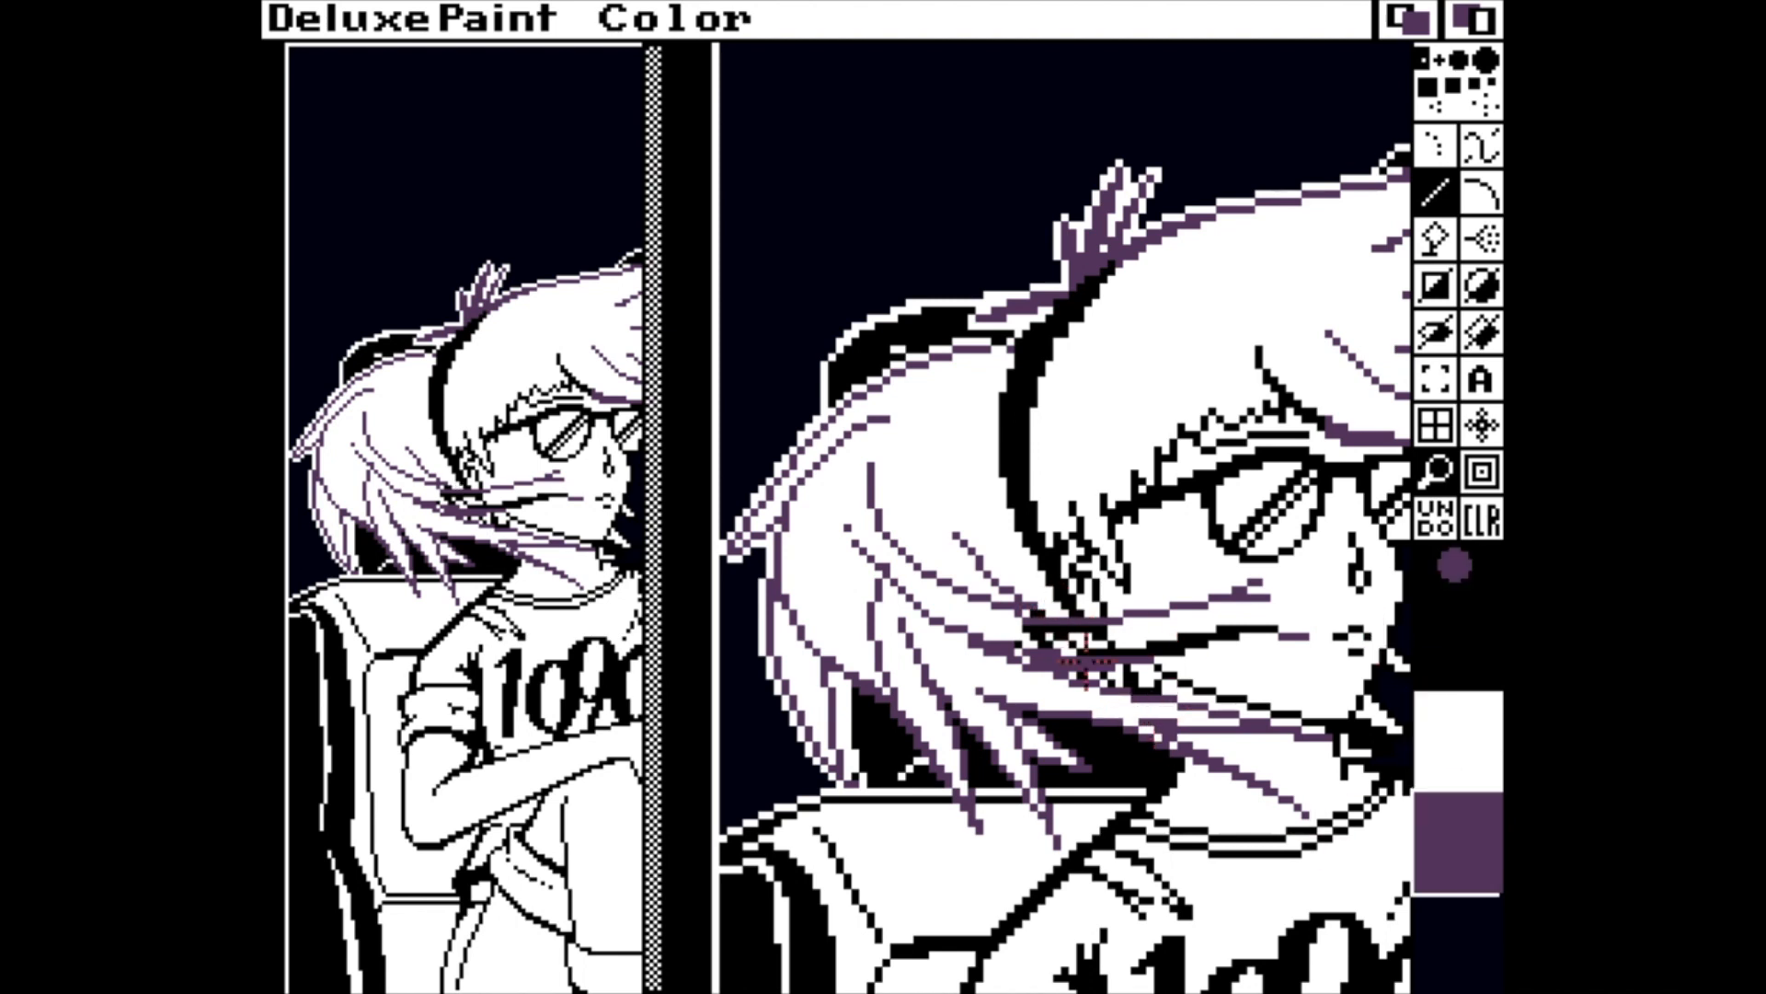
pyautogui.press('f')
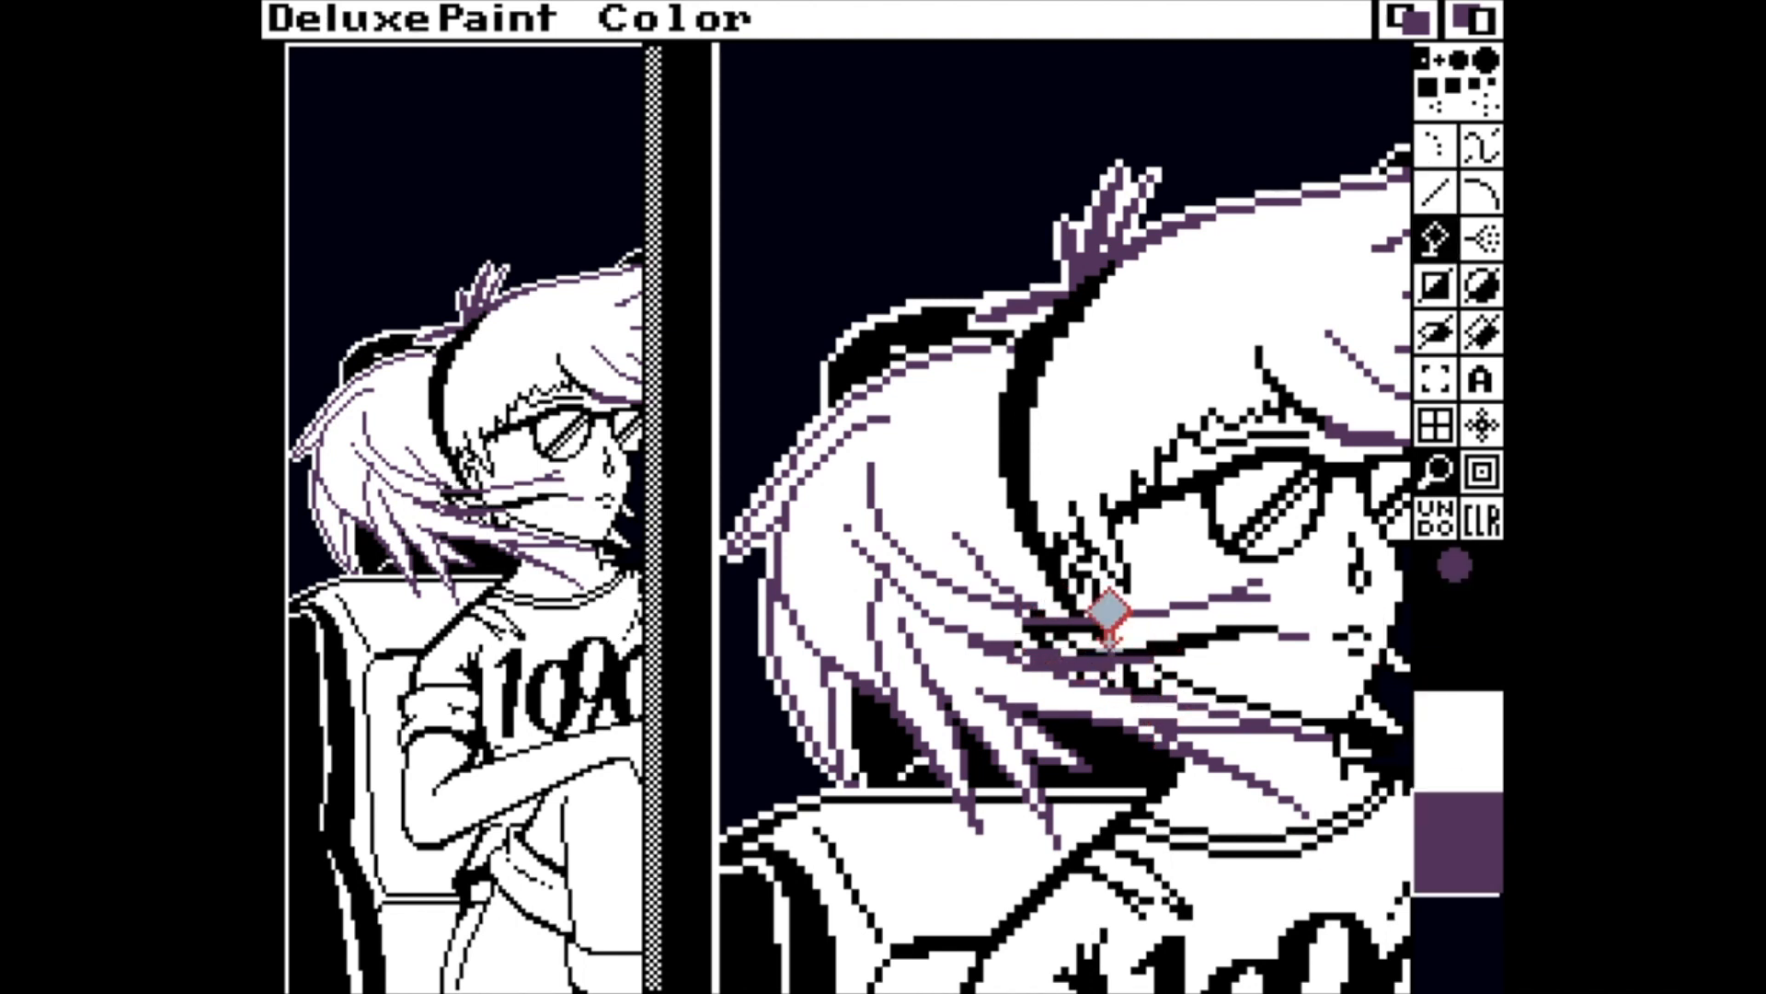
pyautogui.press('v')
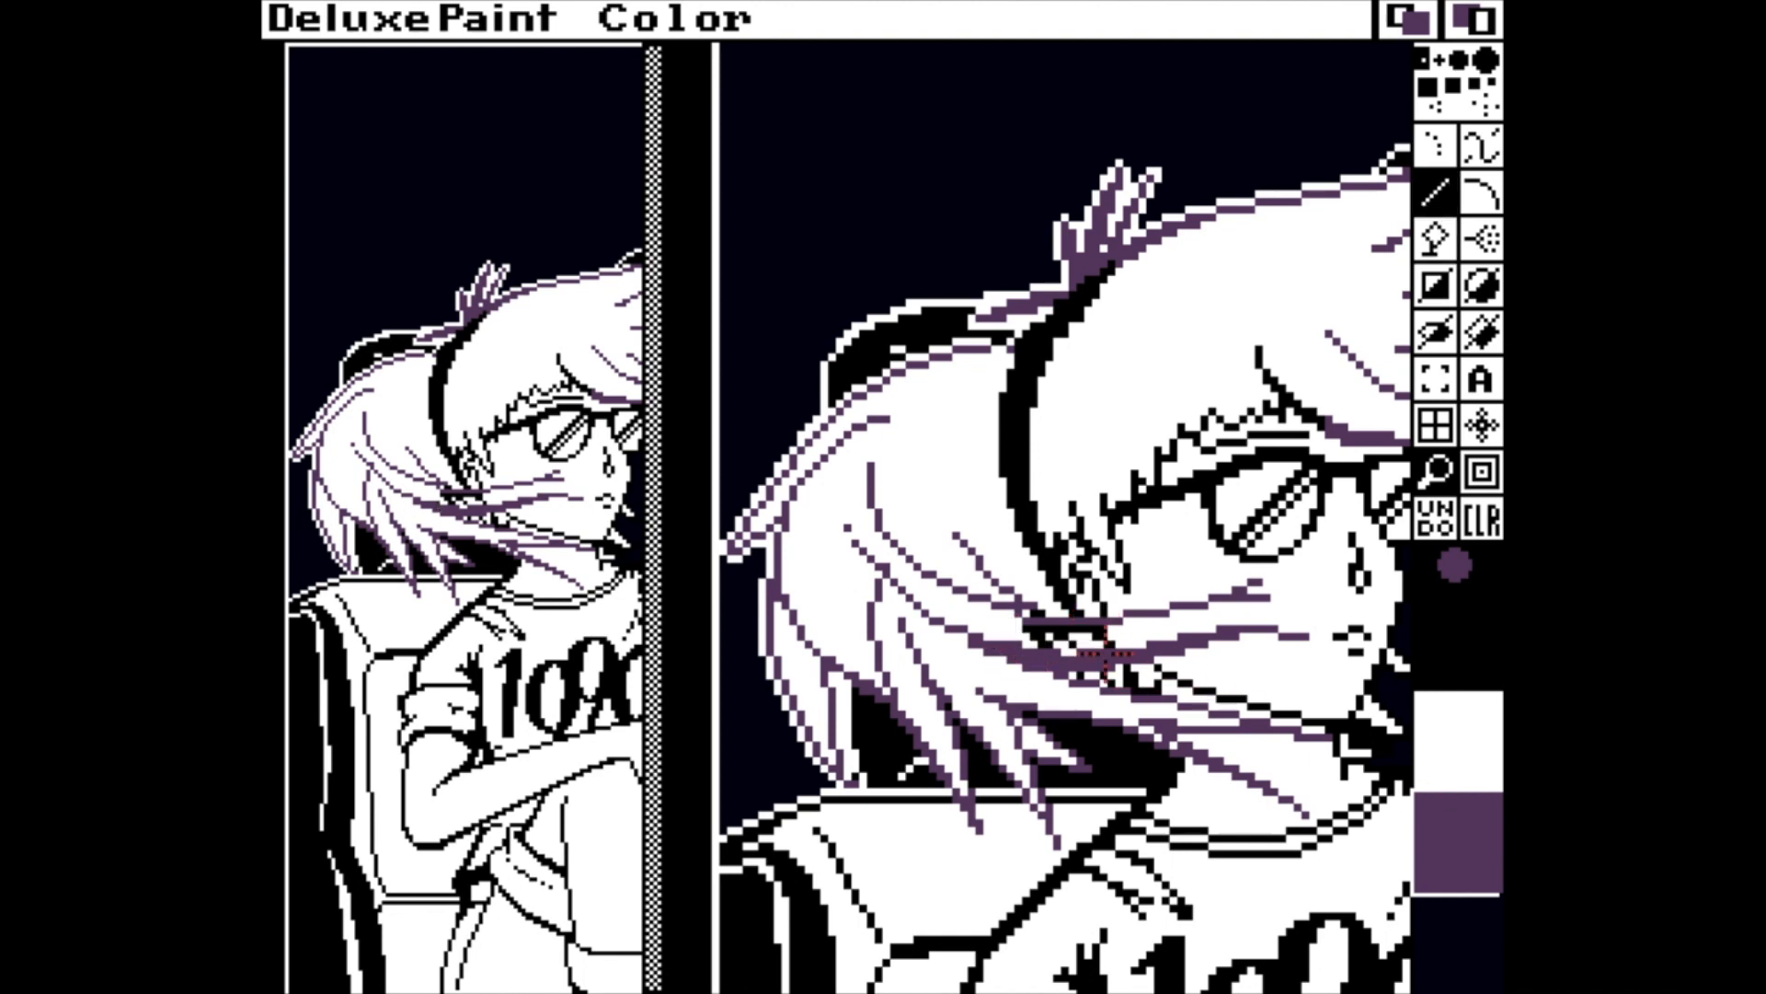
# Tidy the crossing strands below the ear pixel by pixel, alternating between white, purple and black.
pyautogui.press('[')
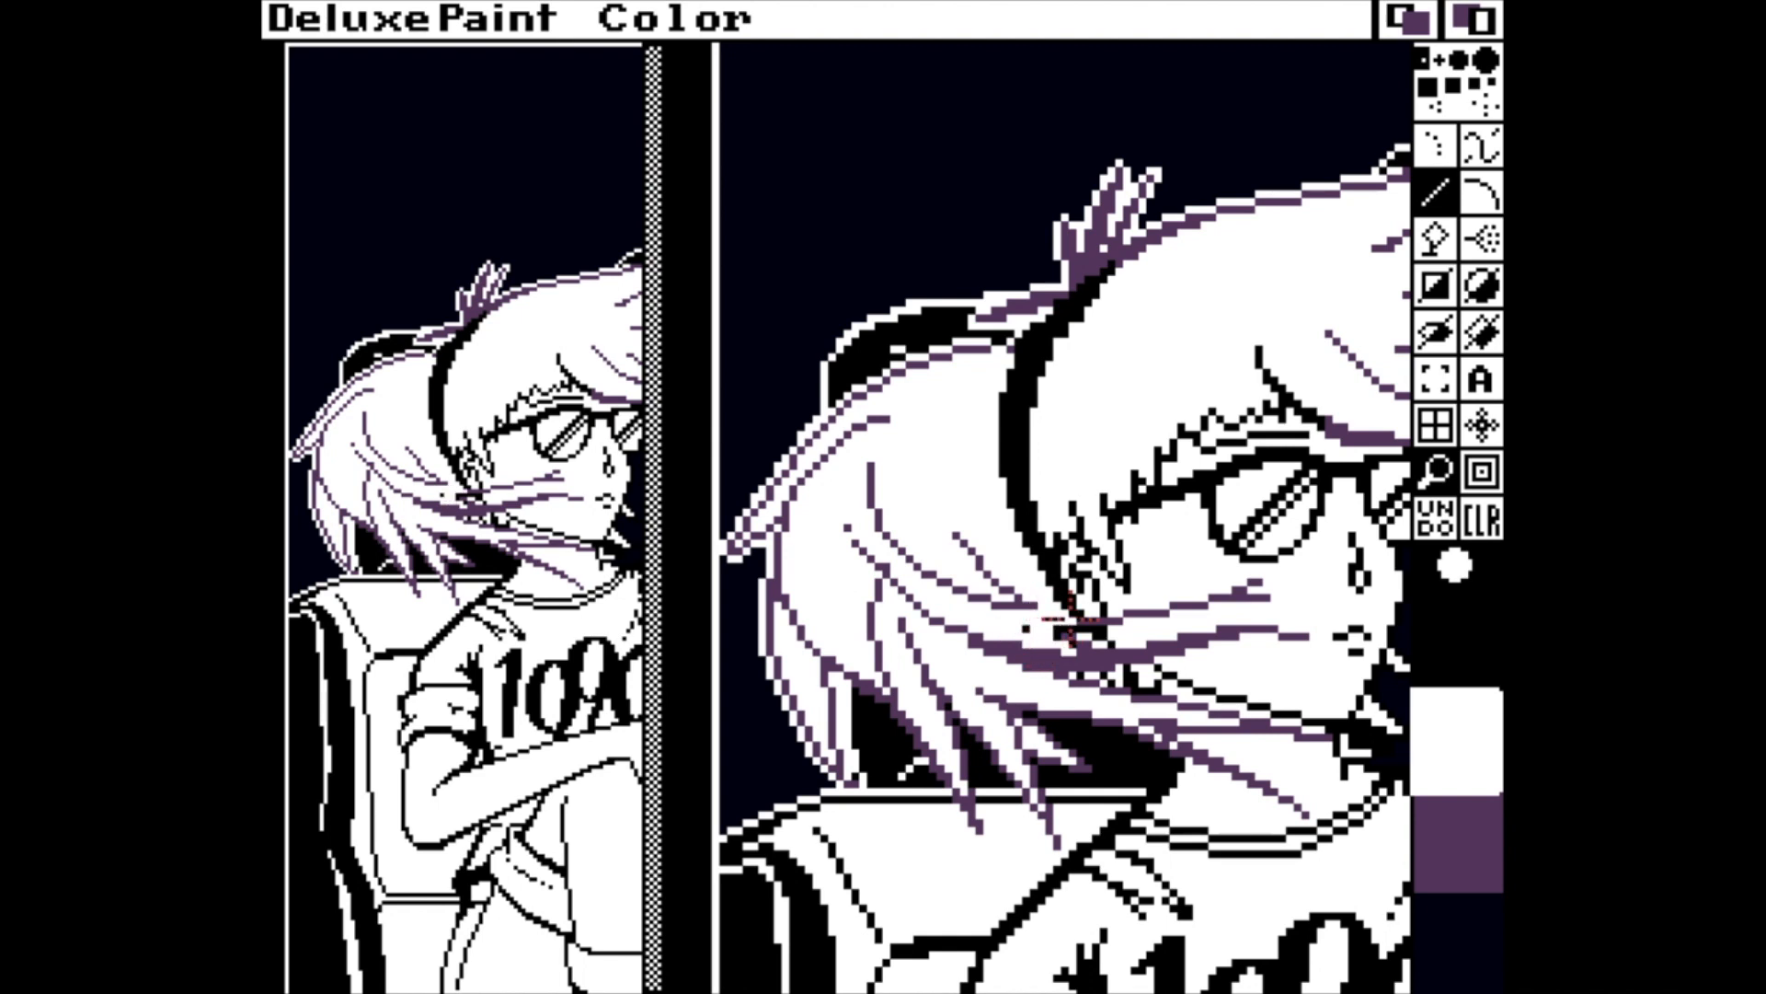
pyautogui.press(']')
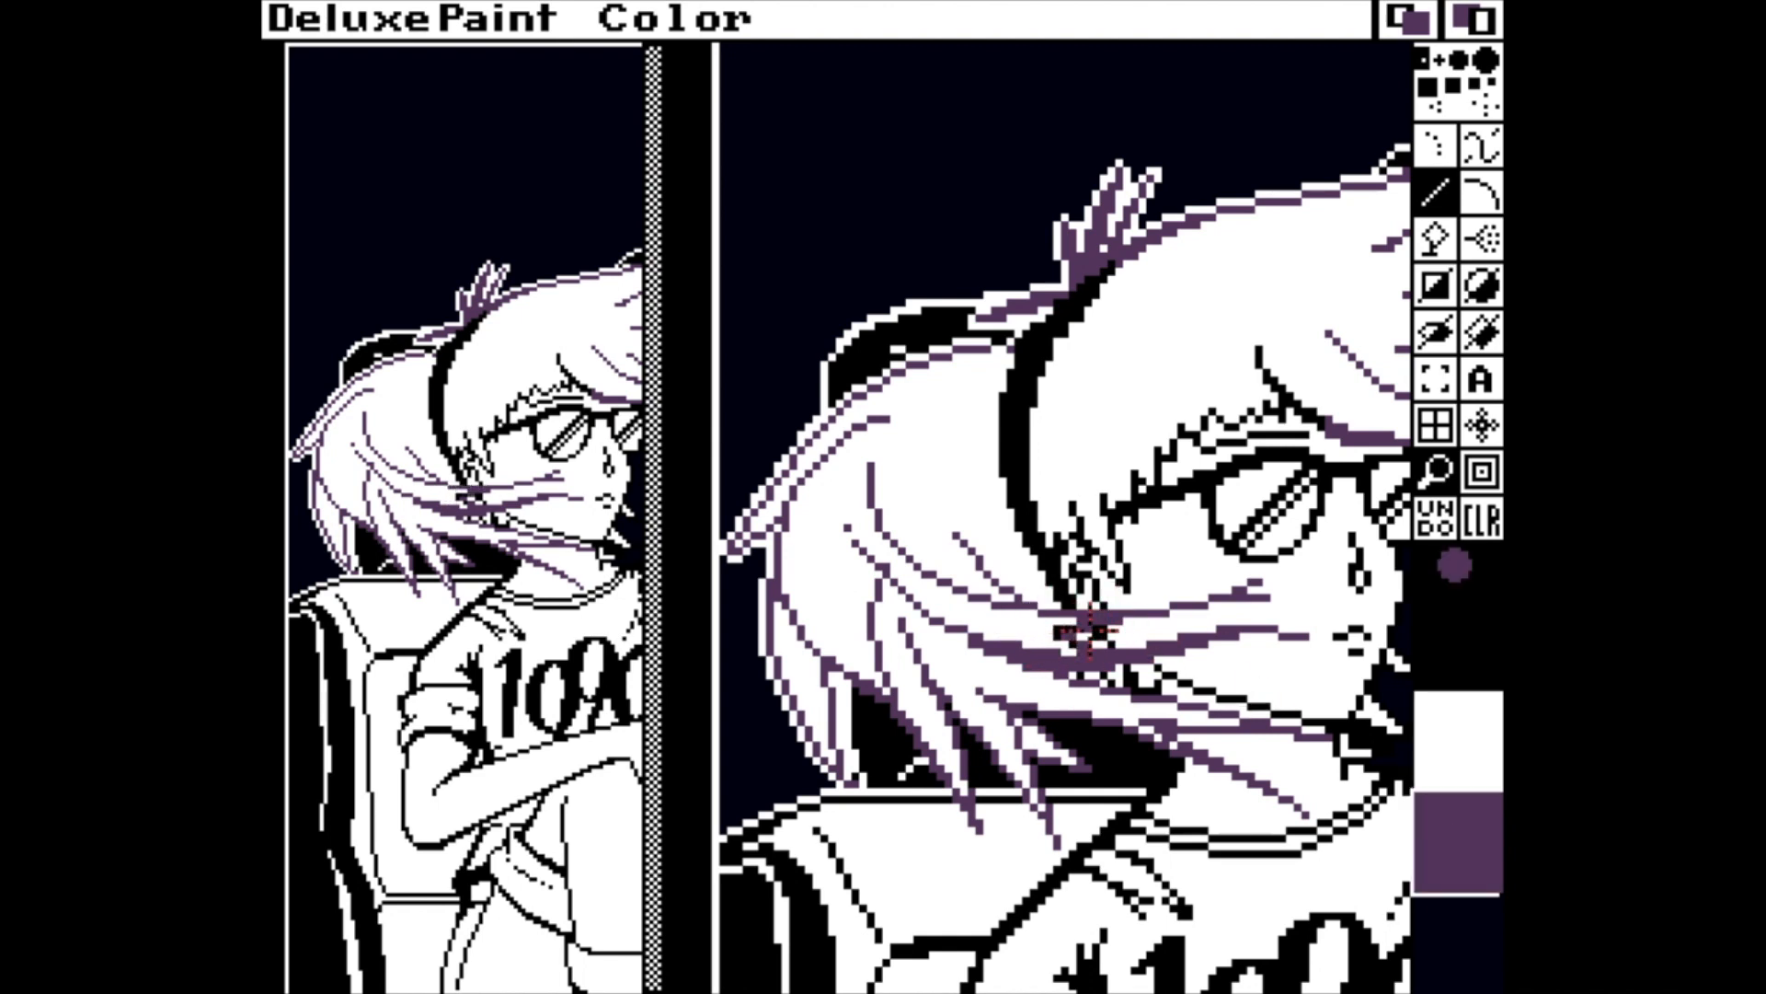
pyautogui.click(1449, 750)
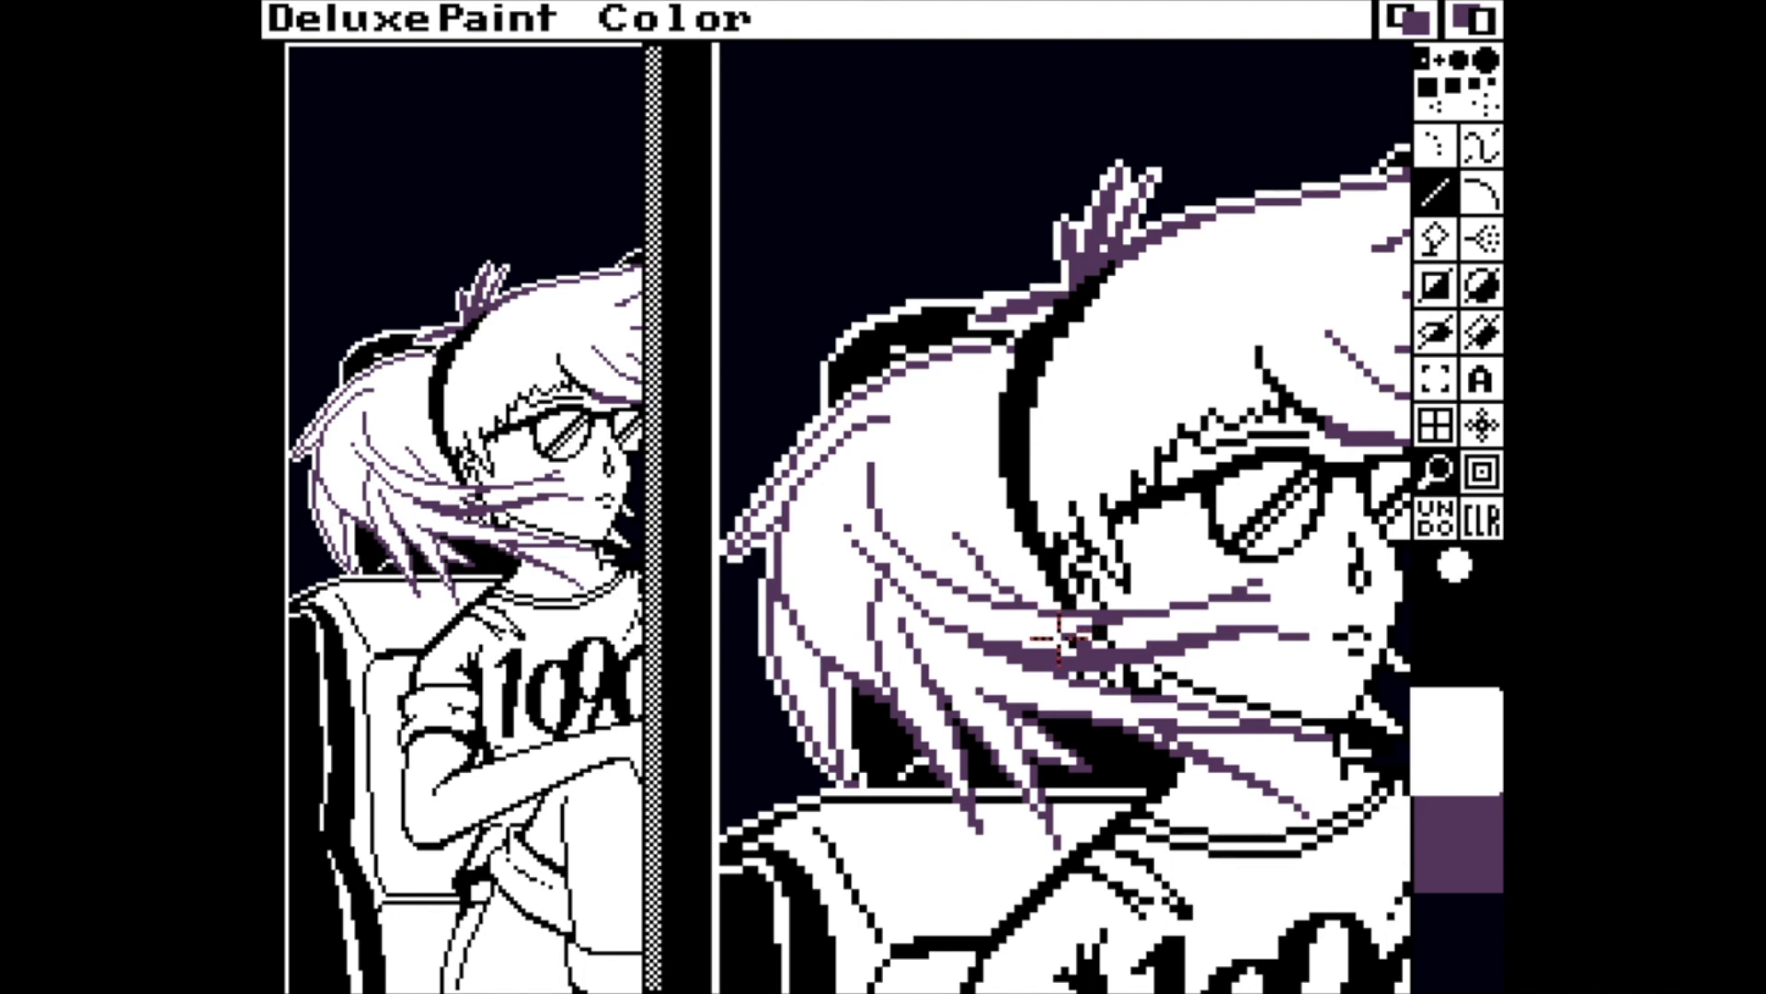
pyautogui.press(']')
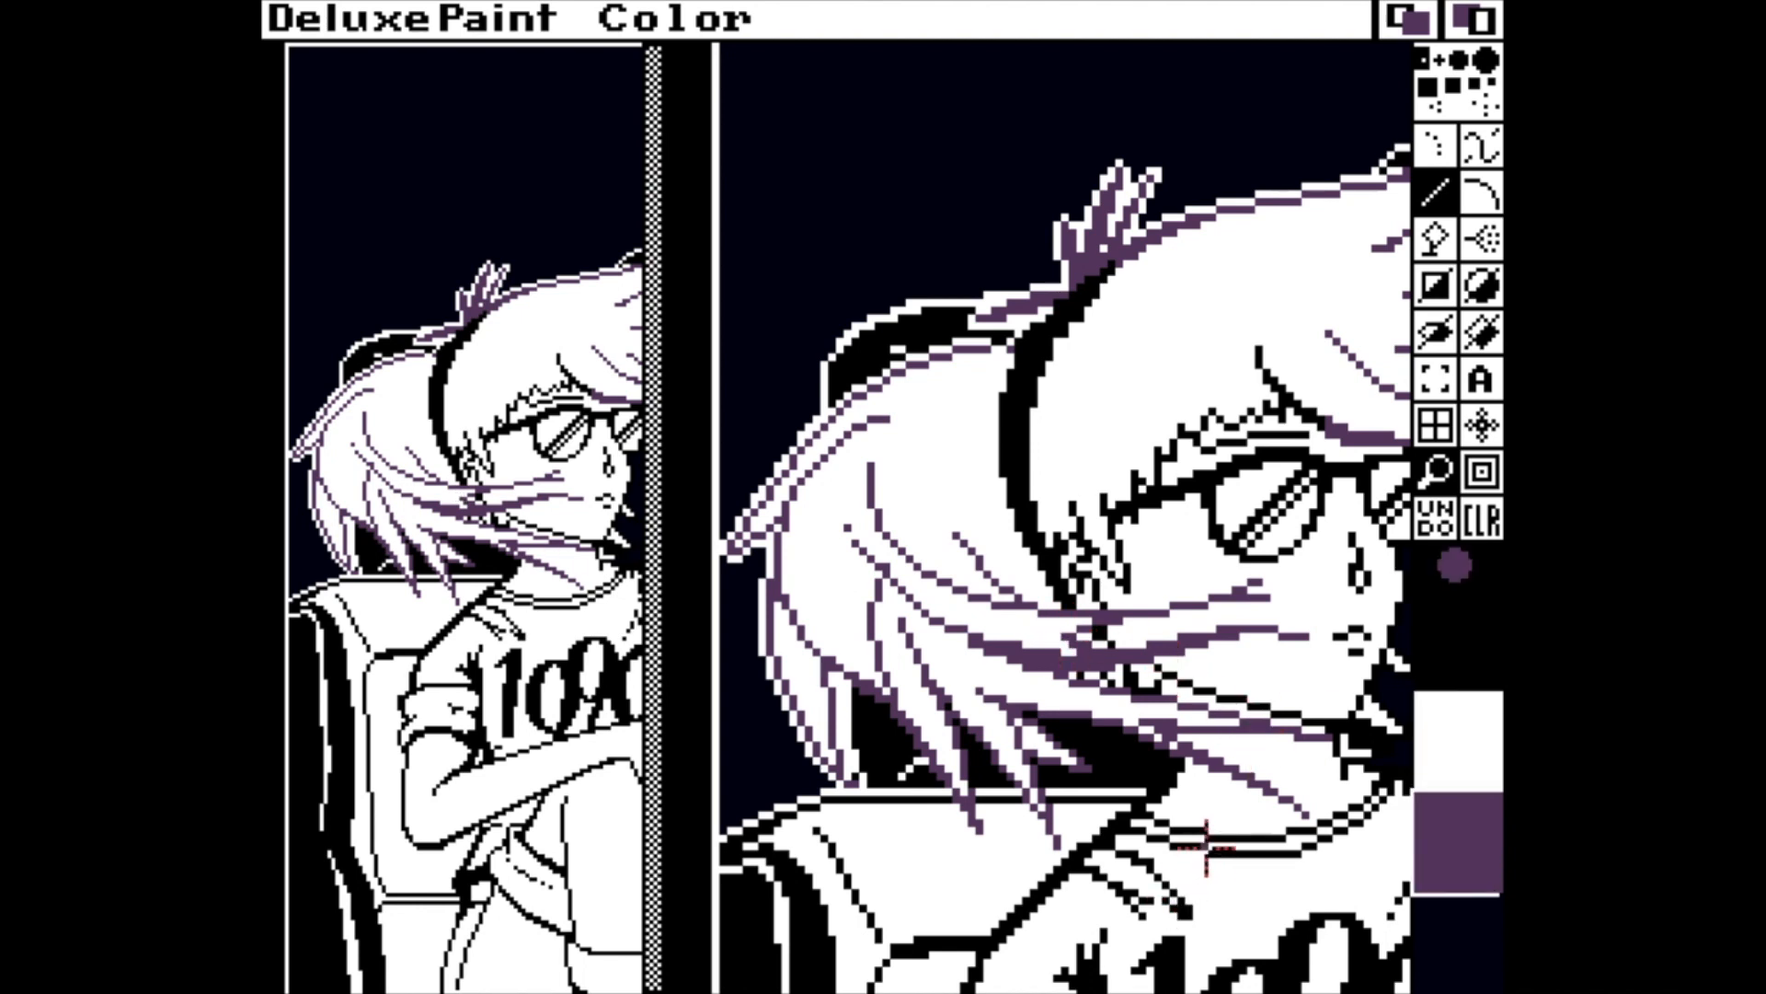
pyautogui.click(1460, 651)
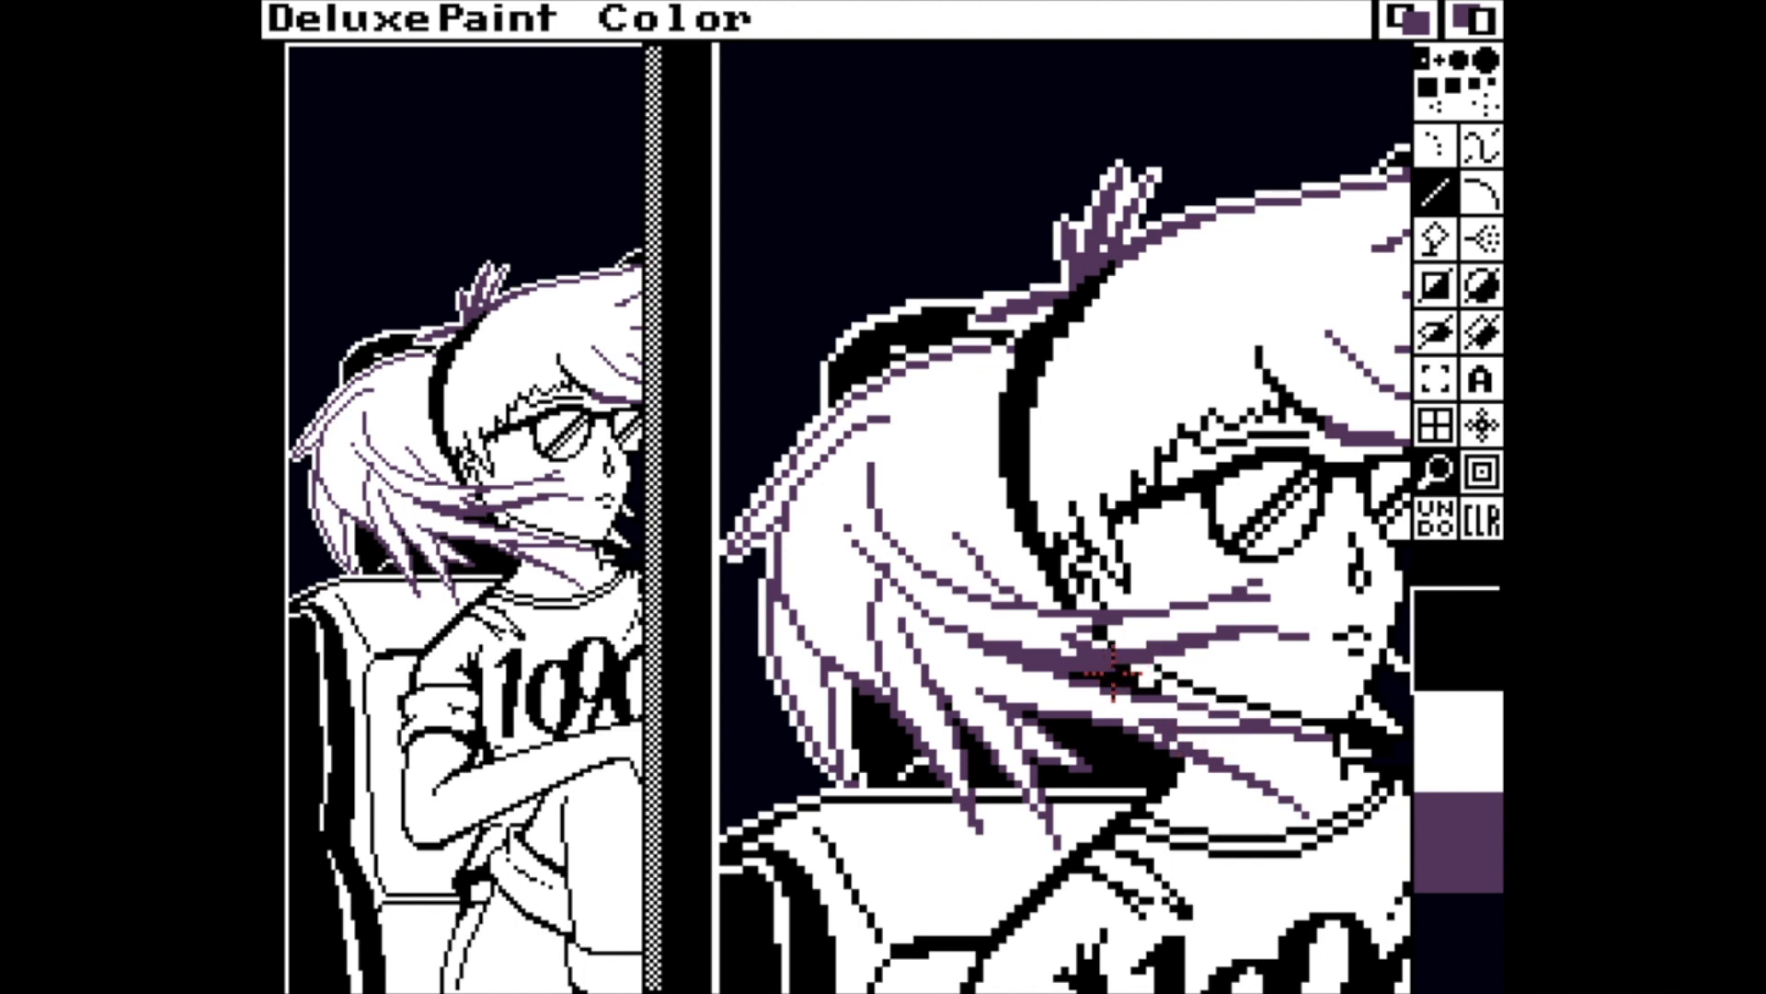
pyautogui.click(1437, 762)
pyautogui.click(1474, 819)
# Switch the stencil back on and recolour the hair beside the ear and the jagged fringe above the glasses purple.
pyautogui.press('`')
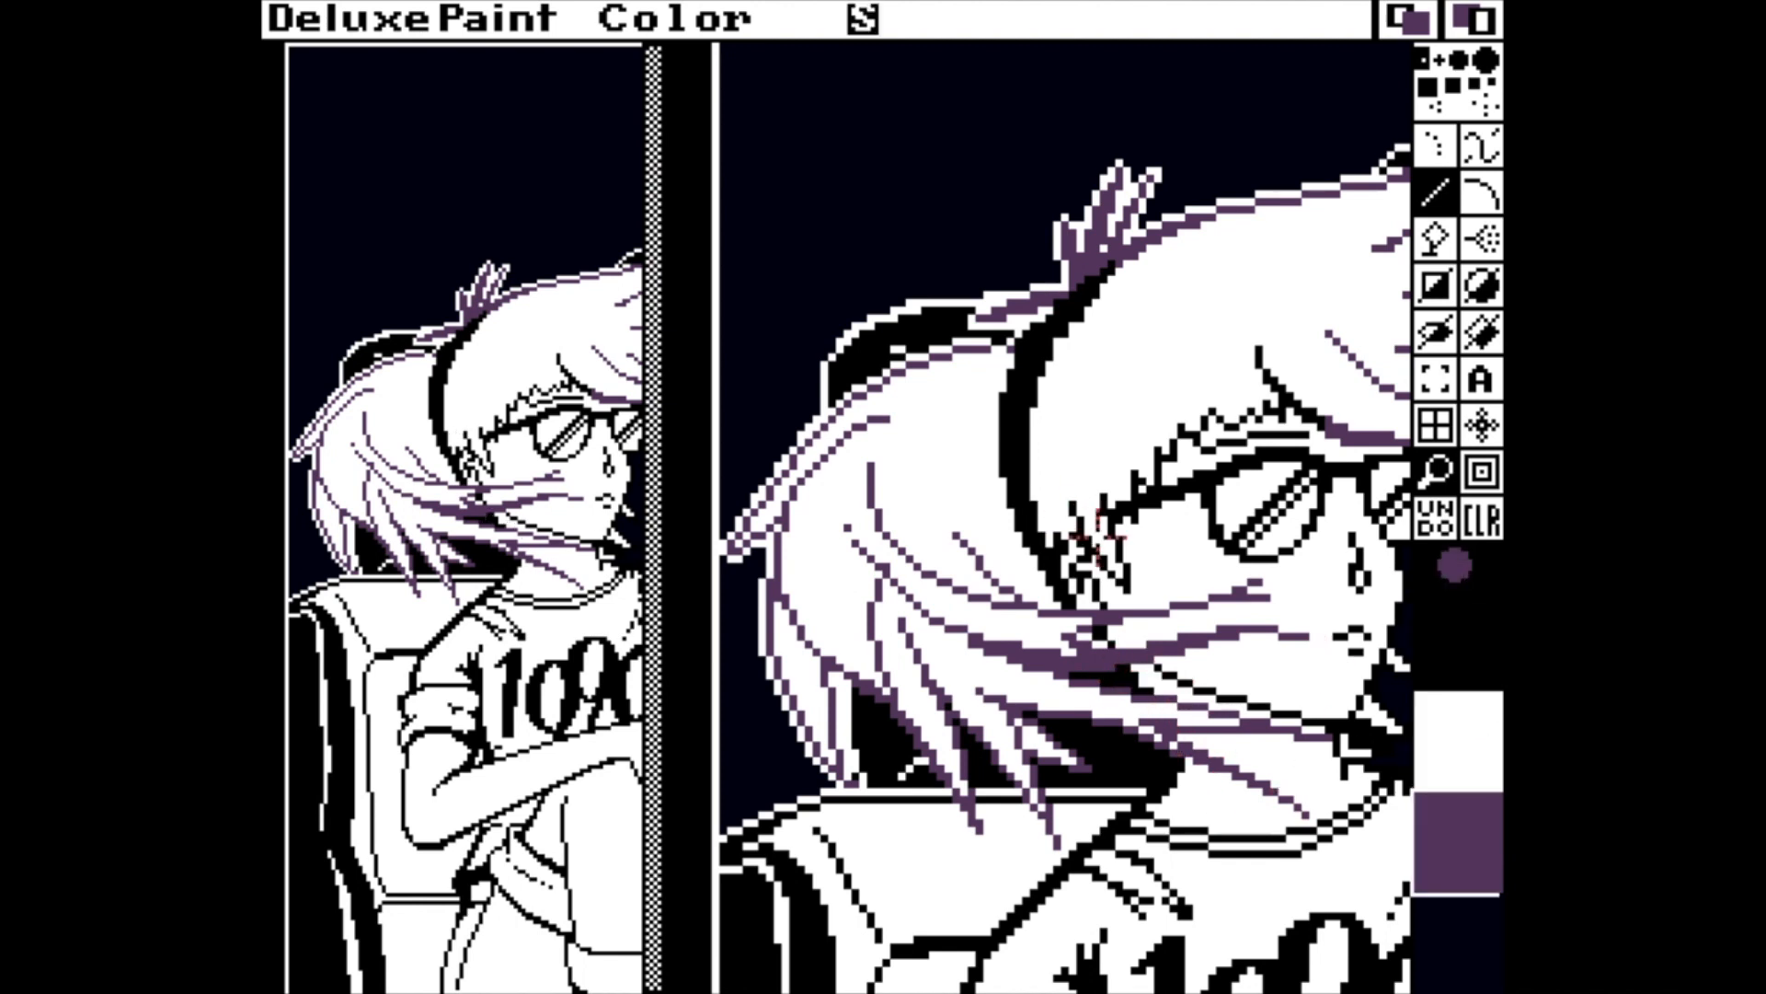
pyautogui.moveTo(1128, 587); pyautogui.dragTo(1106, 503)
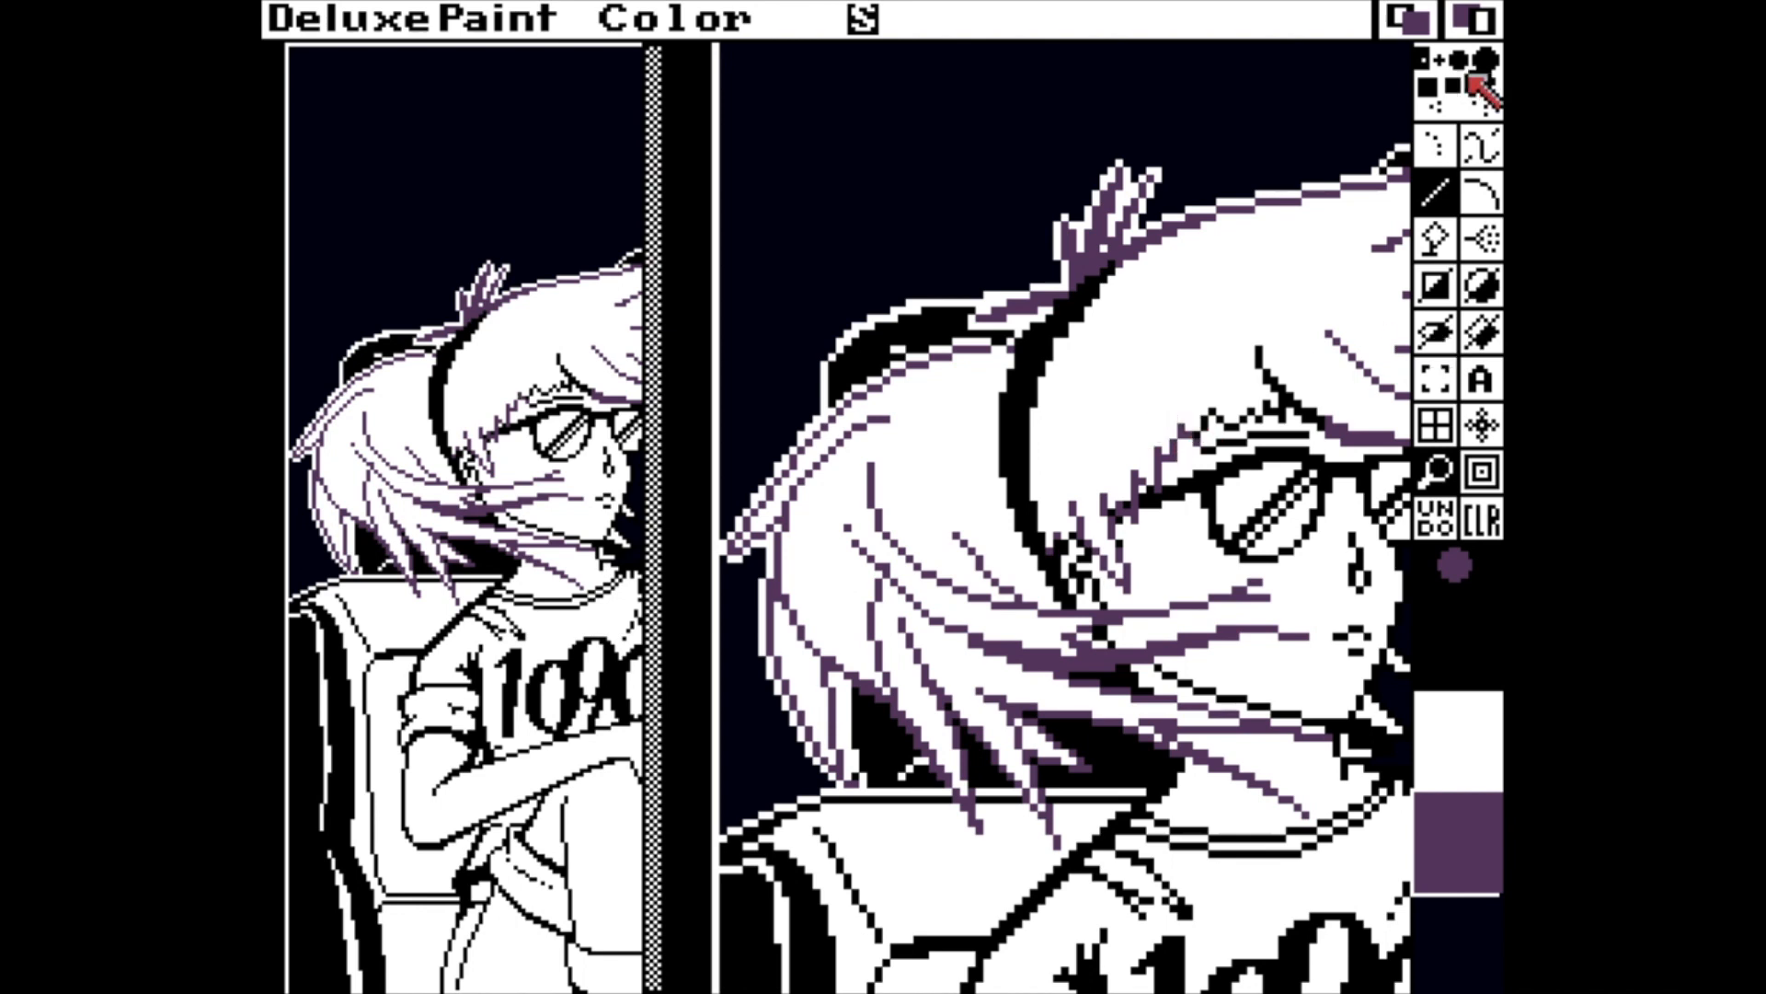
pyautogui.click(1461, 62)
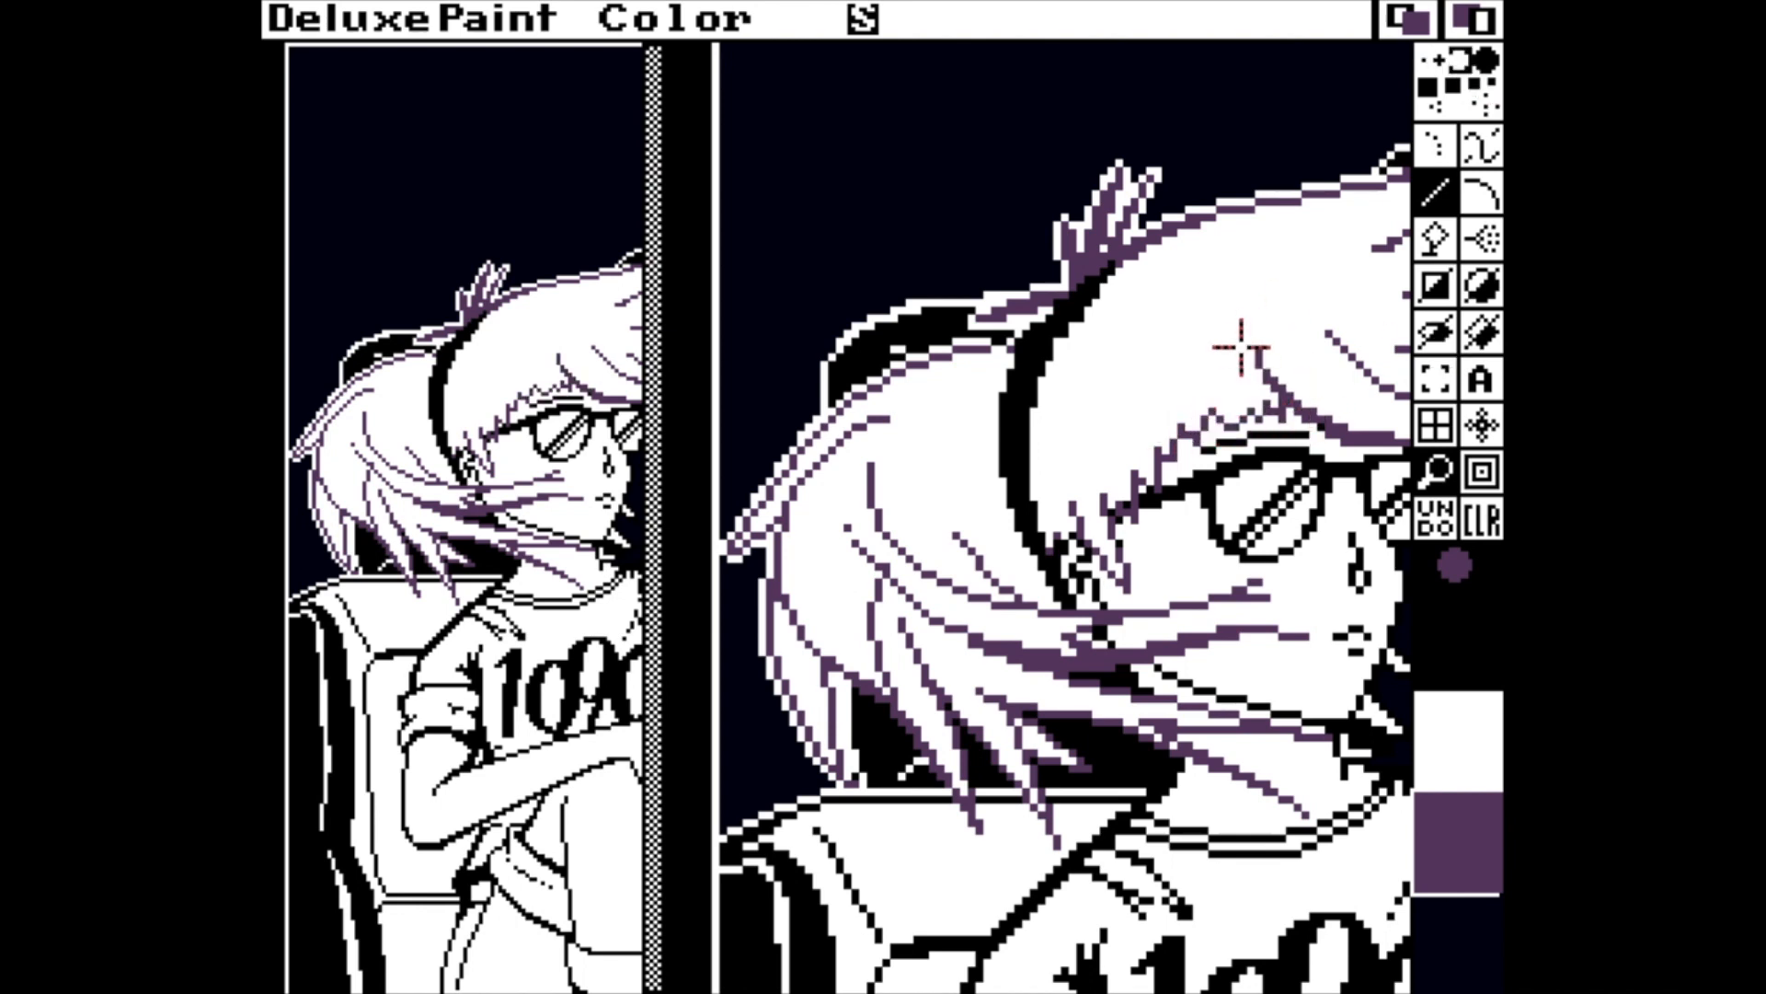
# Turn the stencil off and touch up the hair outlines pixel by pixel in white and purple.
pyautogui.press('`')
pyautogui.press('.')
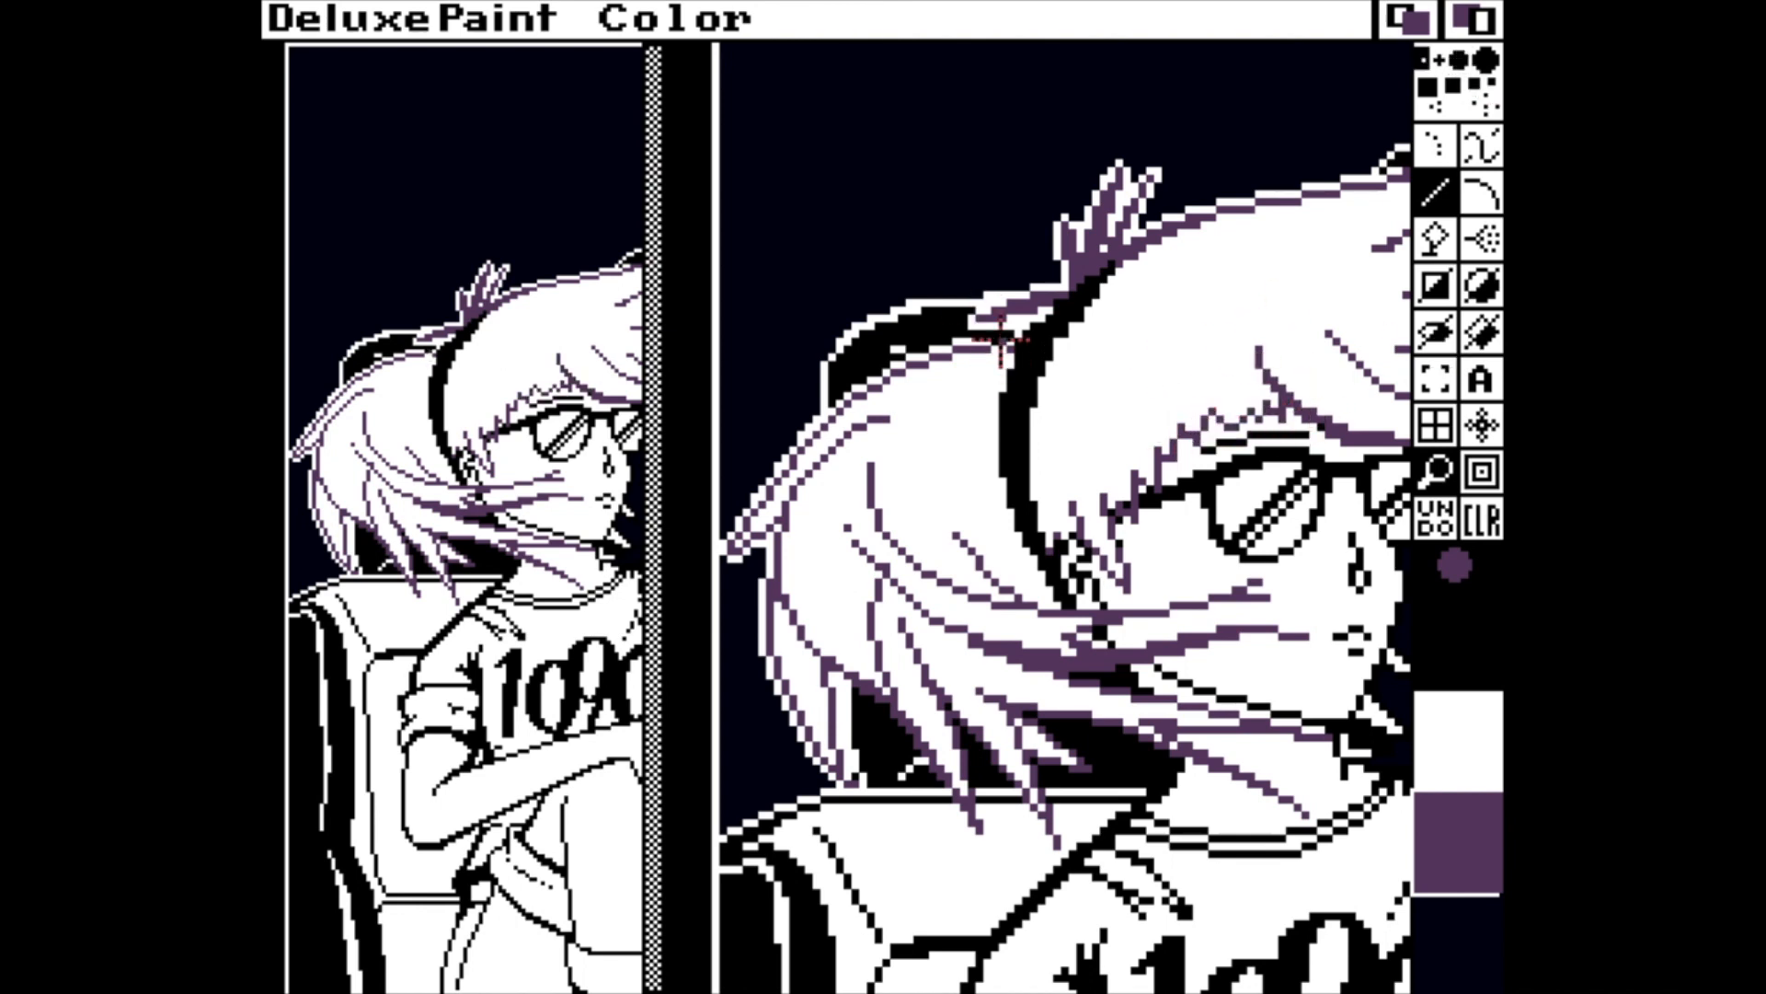
pyautogui.click(1438, 753)
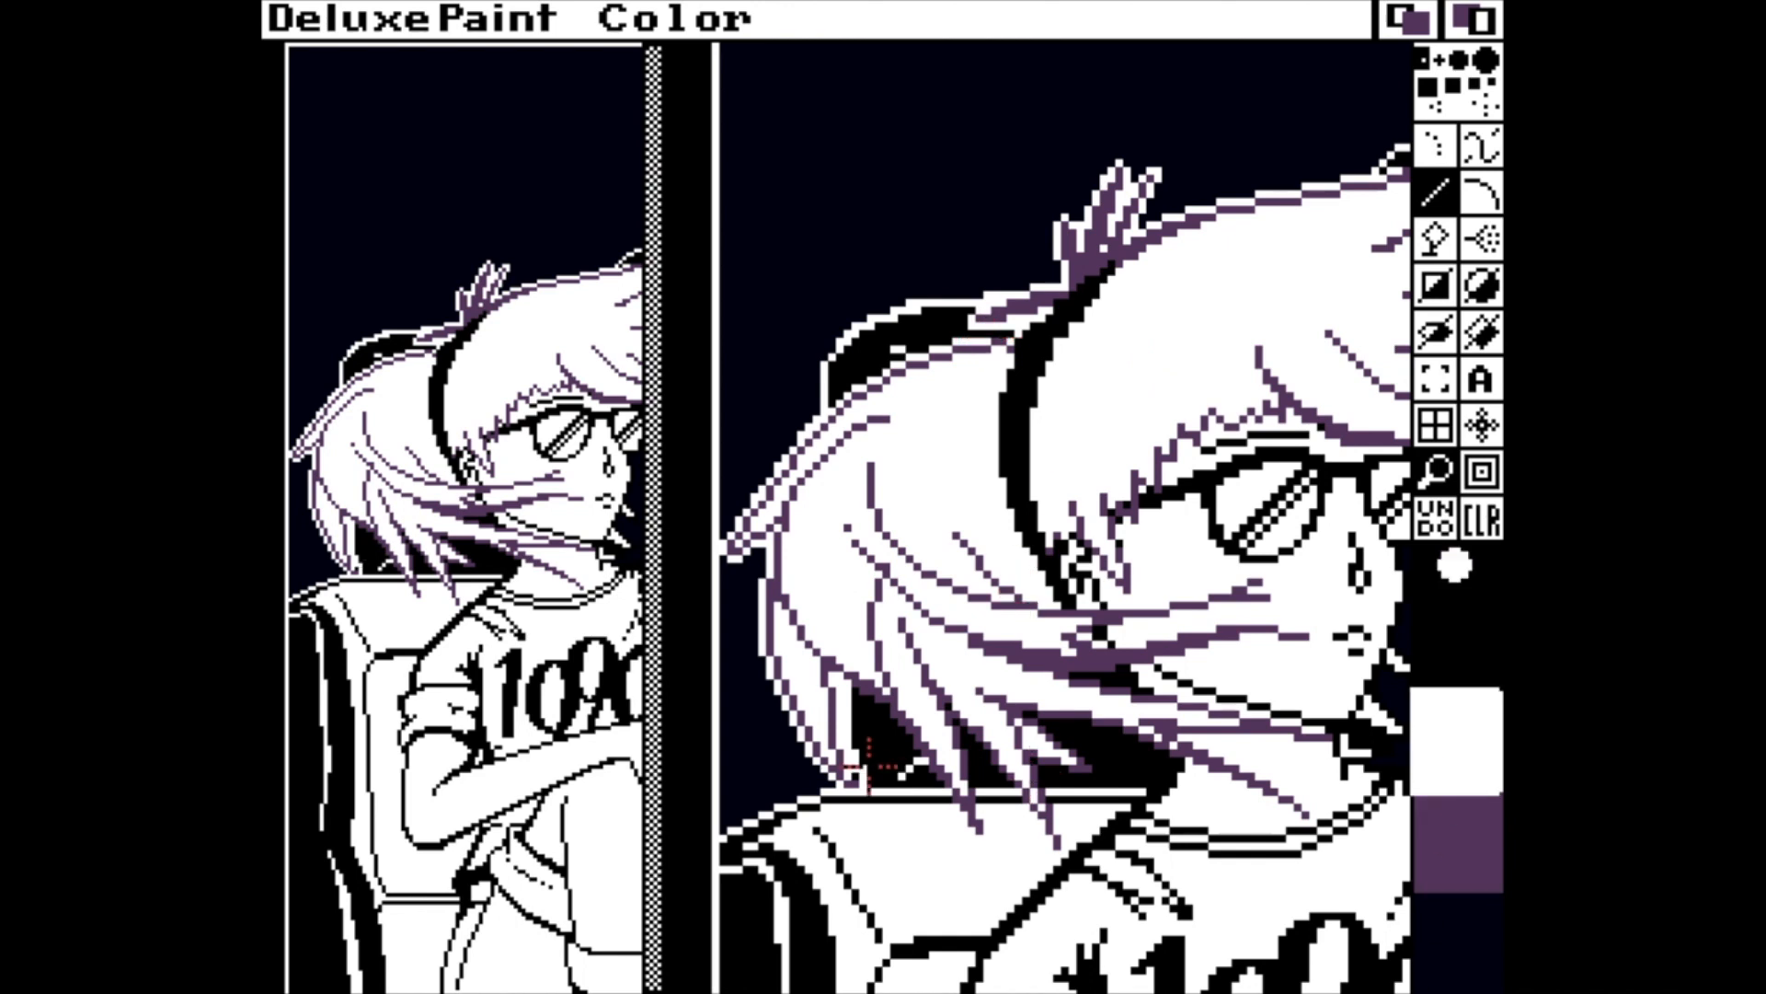
pyautogui.click(1468, 863)
pyautogui.press('Right')
pyautogui.press('Right')
pyautogui.press('Right')
pyautogui.press('Right')
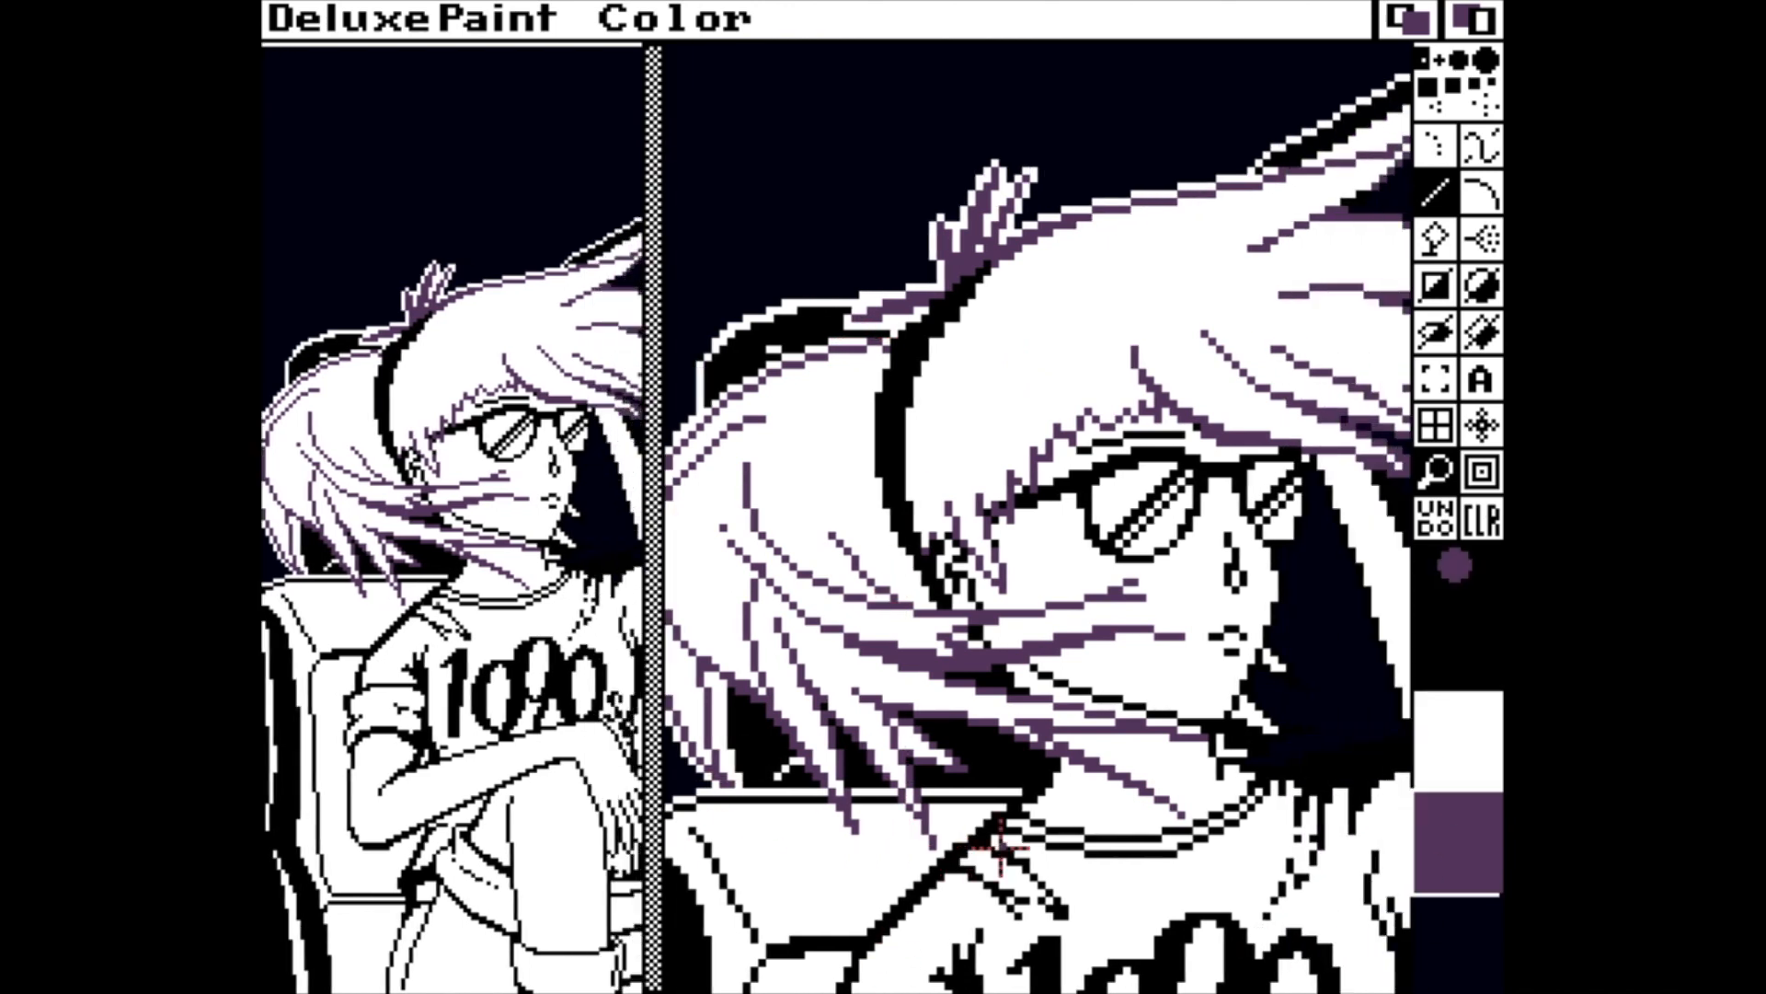
pyautogui.press('Right')
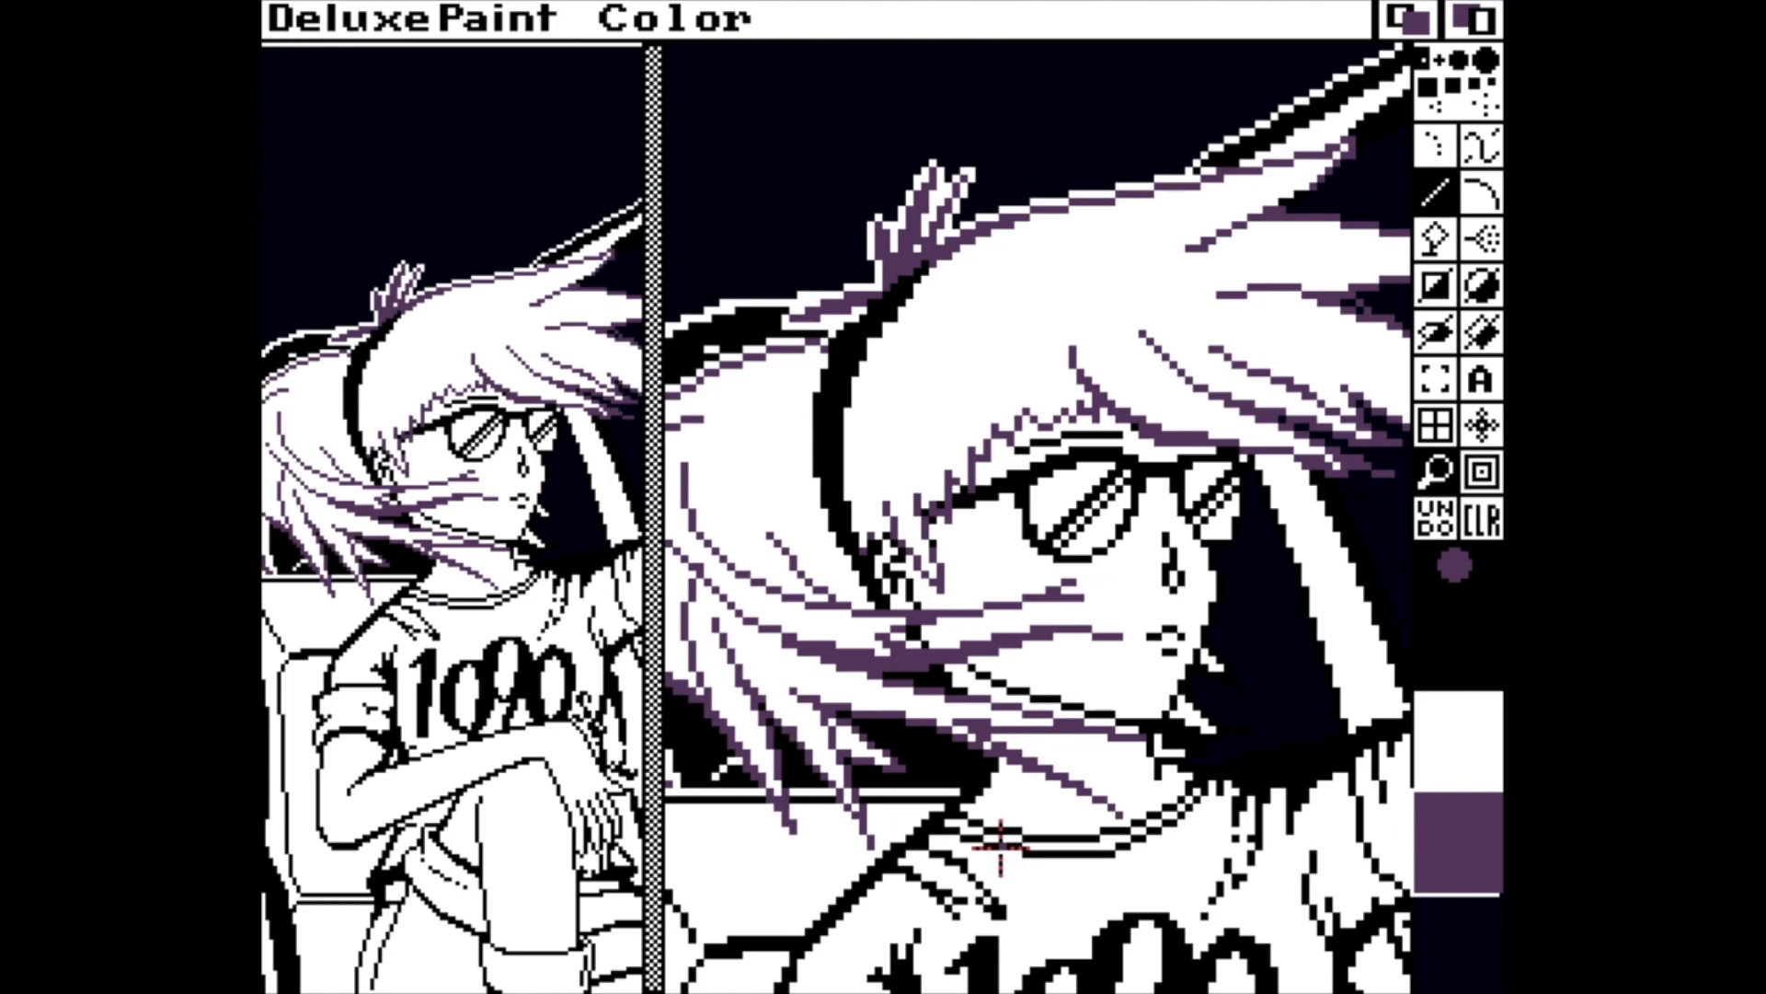
# Change the screen format to eight colours.
pyautogui.rightClick(295, 16)
pyautogui.click(1231, 517)
pyautogui.click(1498, 848)
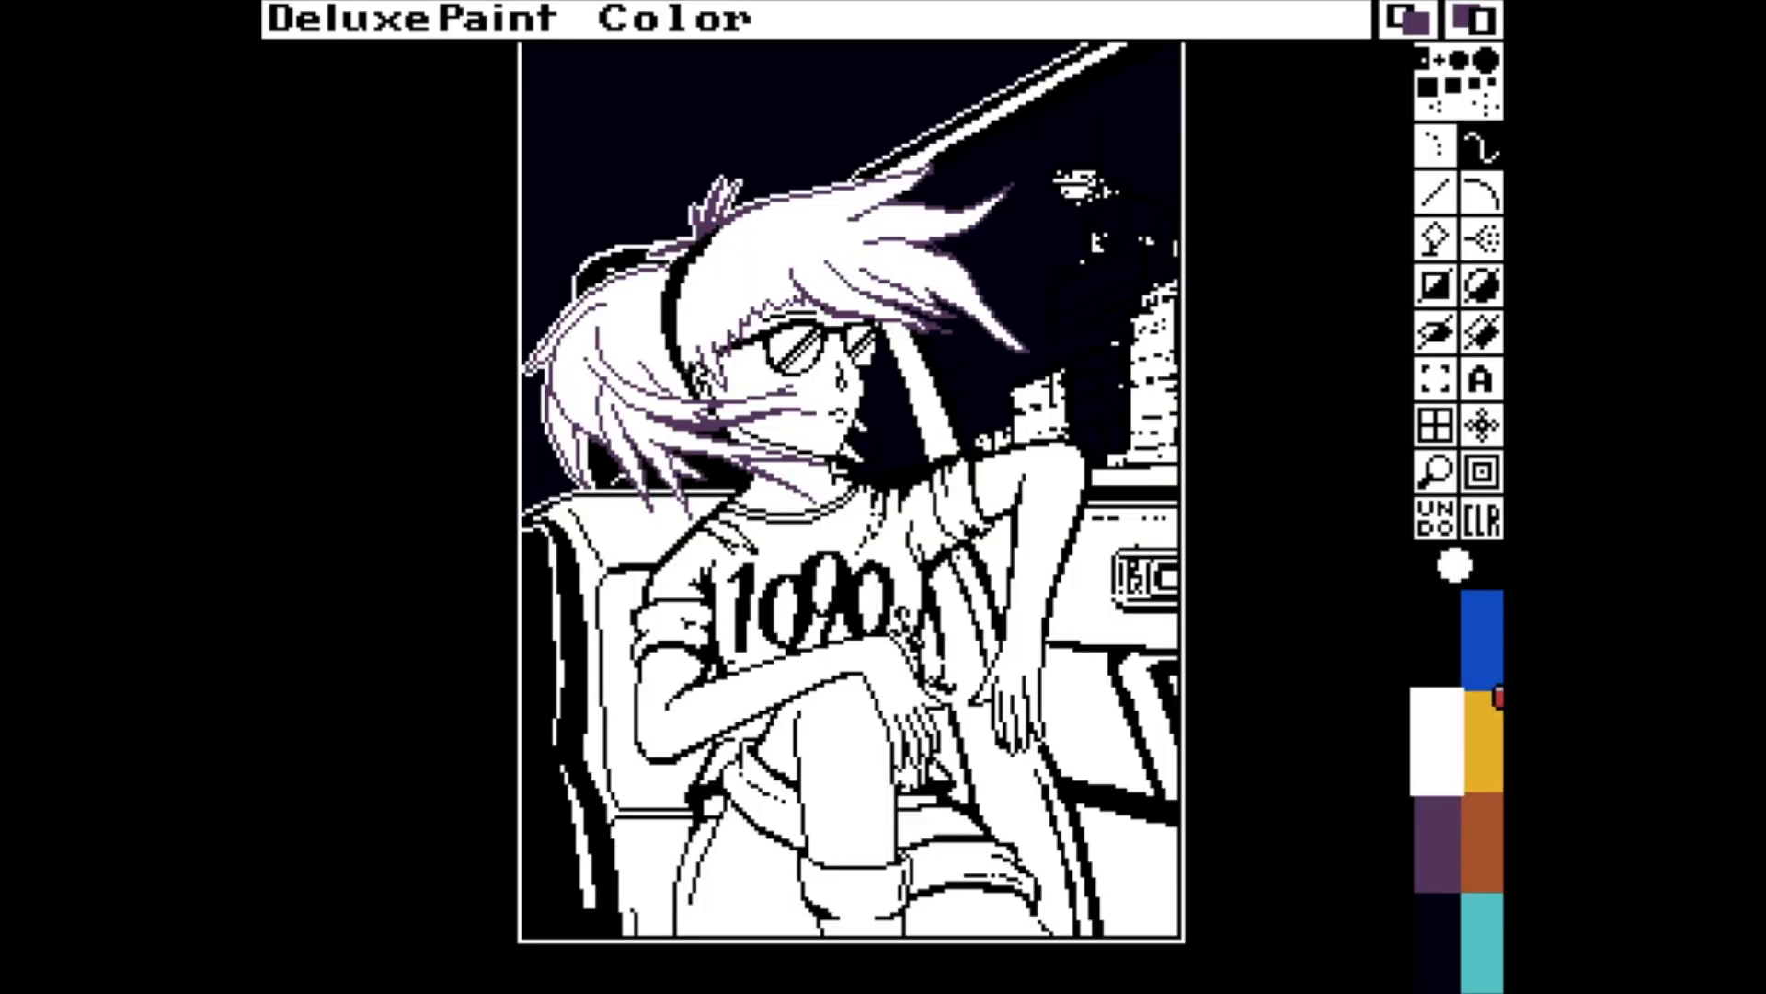
# Change the blue palette colour to a pale mauve with RGB 13, 10, 12.
pyautogui.rightClick(1453, 565)
pyautogui.click(631, 205)
pyautogui.click(682, 419)
pyautogui.click(673, 141)
pyautogui.moveTo(493, 189)
pyautogui.mouseDown()
pyautogui.moveTo(506, 370)
pyautogui.moveTo(497, 156)
pyautogui.mouseUp()
pyautogui.moveTo(589, 266); pyautogui.dragTo(586, 158)
pyautogui.moveTo(545, 247); pyautogui.dragTo(534, 316)
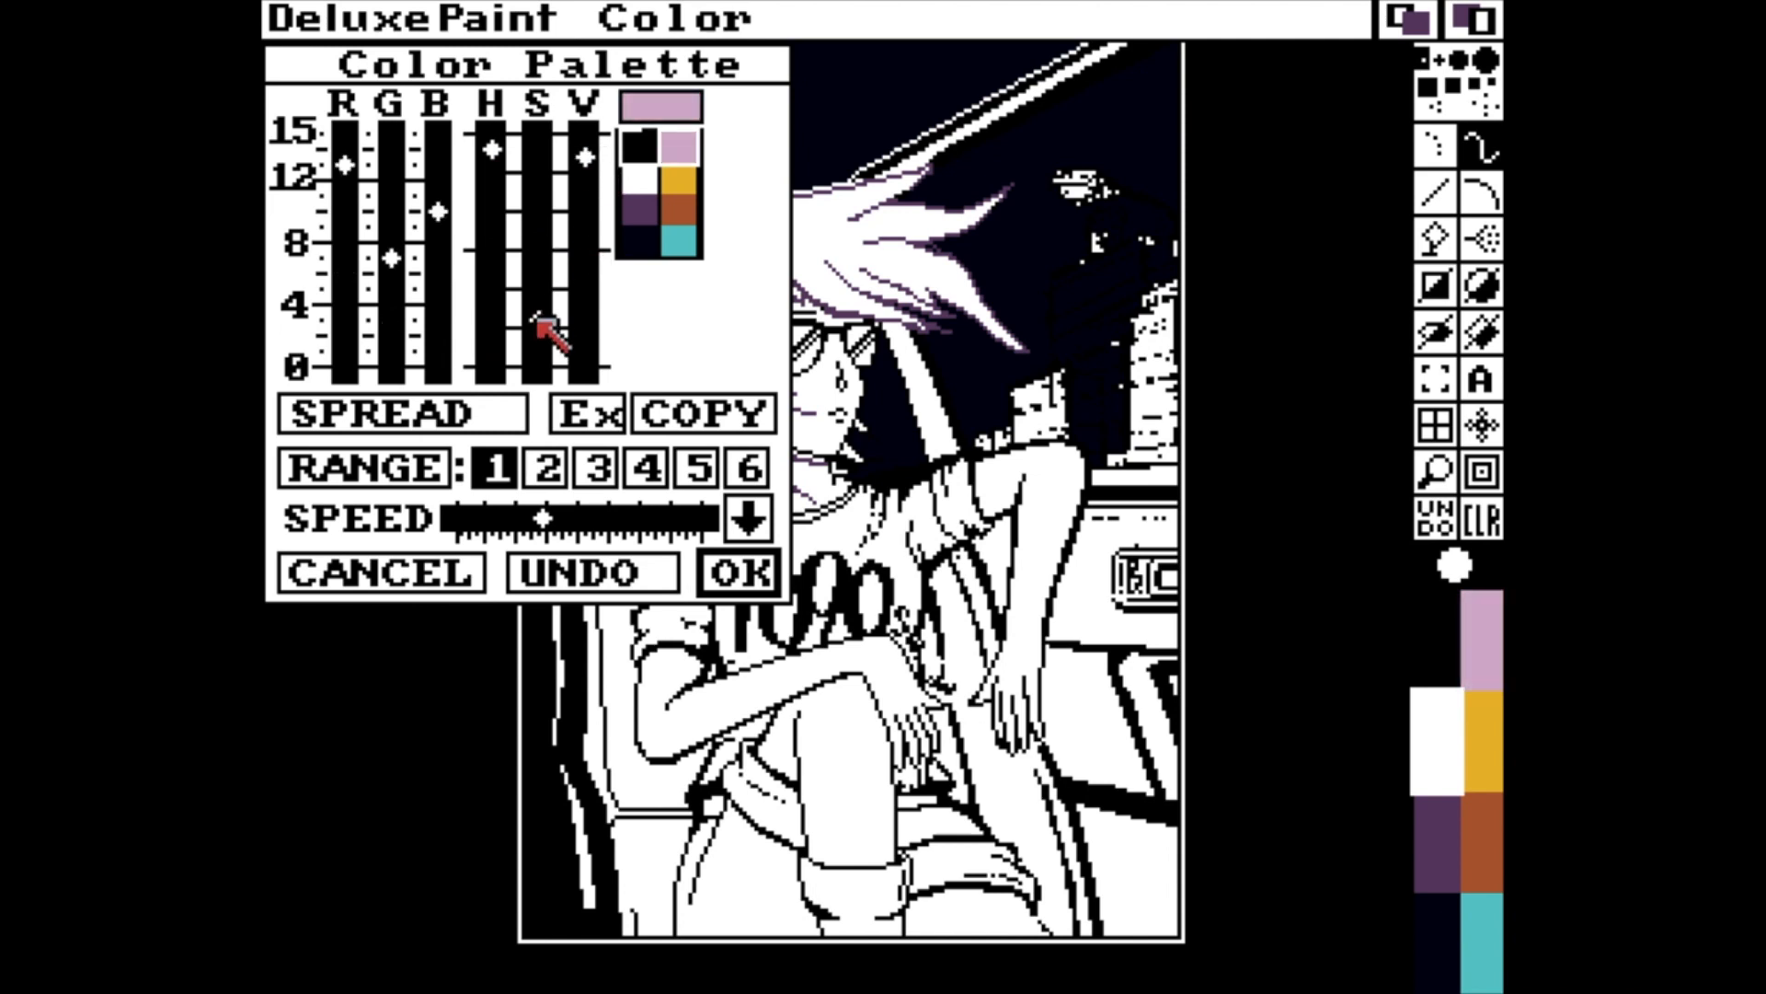
pyautogui.click(740, 560)
# With the stencil on, recolour the front profile of the face pale mauve and the strands beyond the chin purple.
pyautogui.press('m')
pyautogui.press('less')
pyautogui.press('less')
pyautogui.press('`')
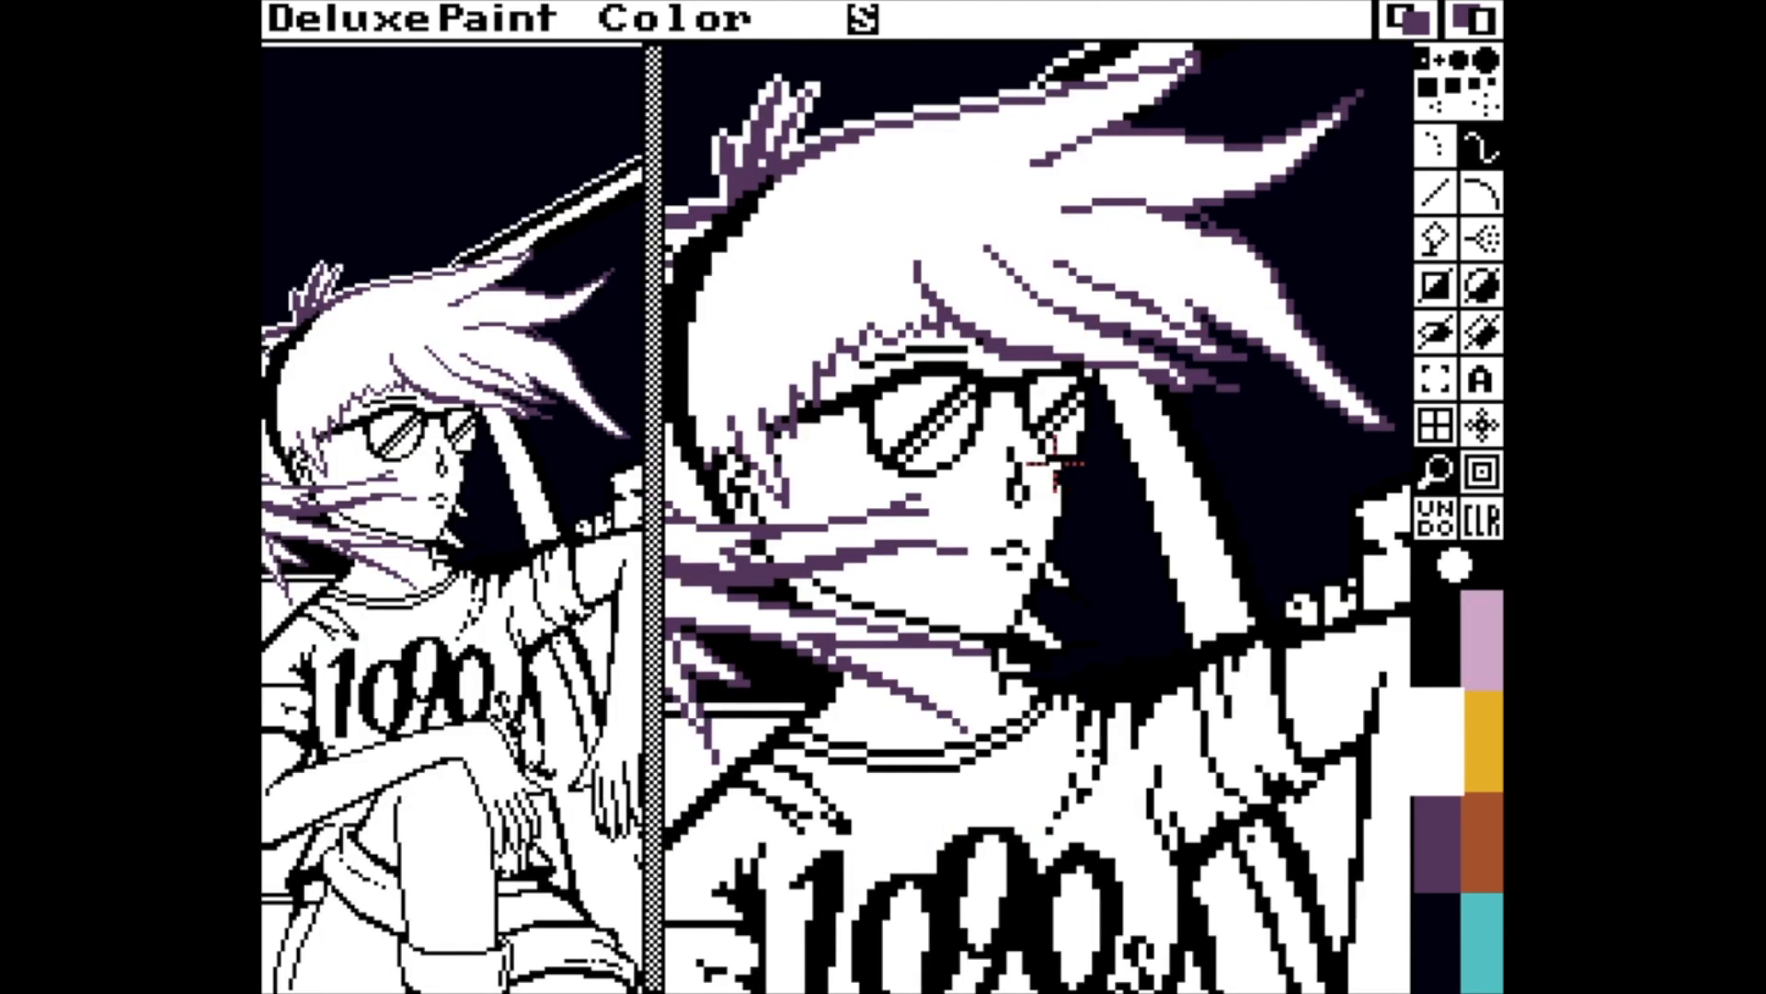
pyautogui.press(']')
pyautogui.press(']')
pyautogui.press(']')
pyautogui.moveTo(1063, 506); pyautogui.dragTo(1048, 557)
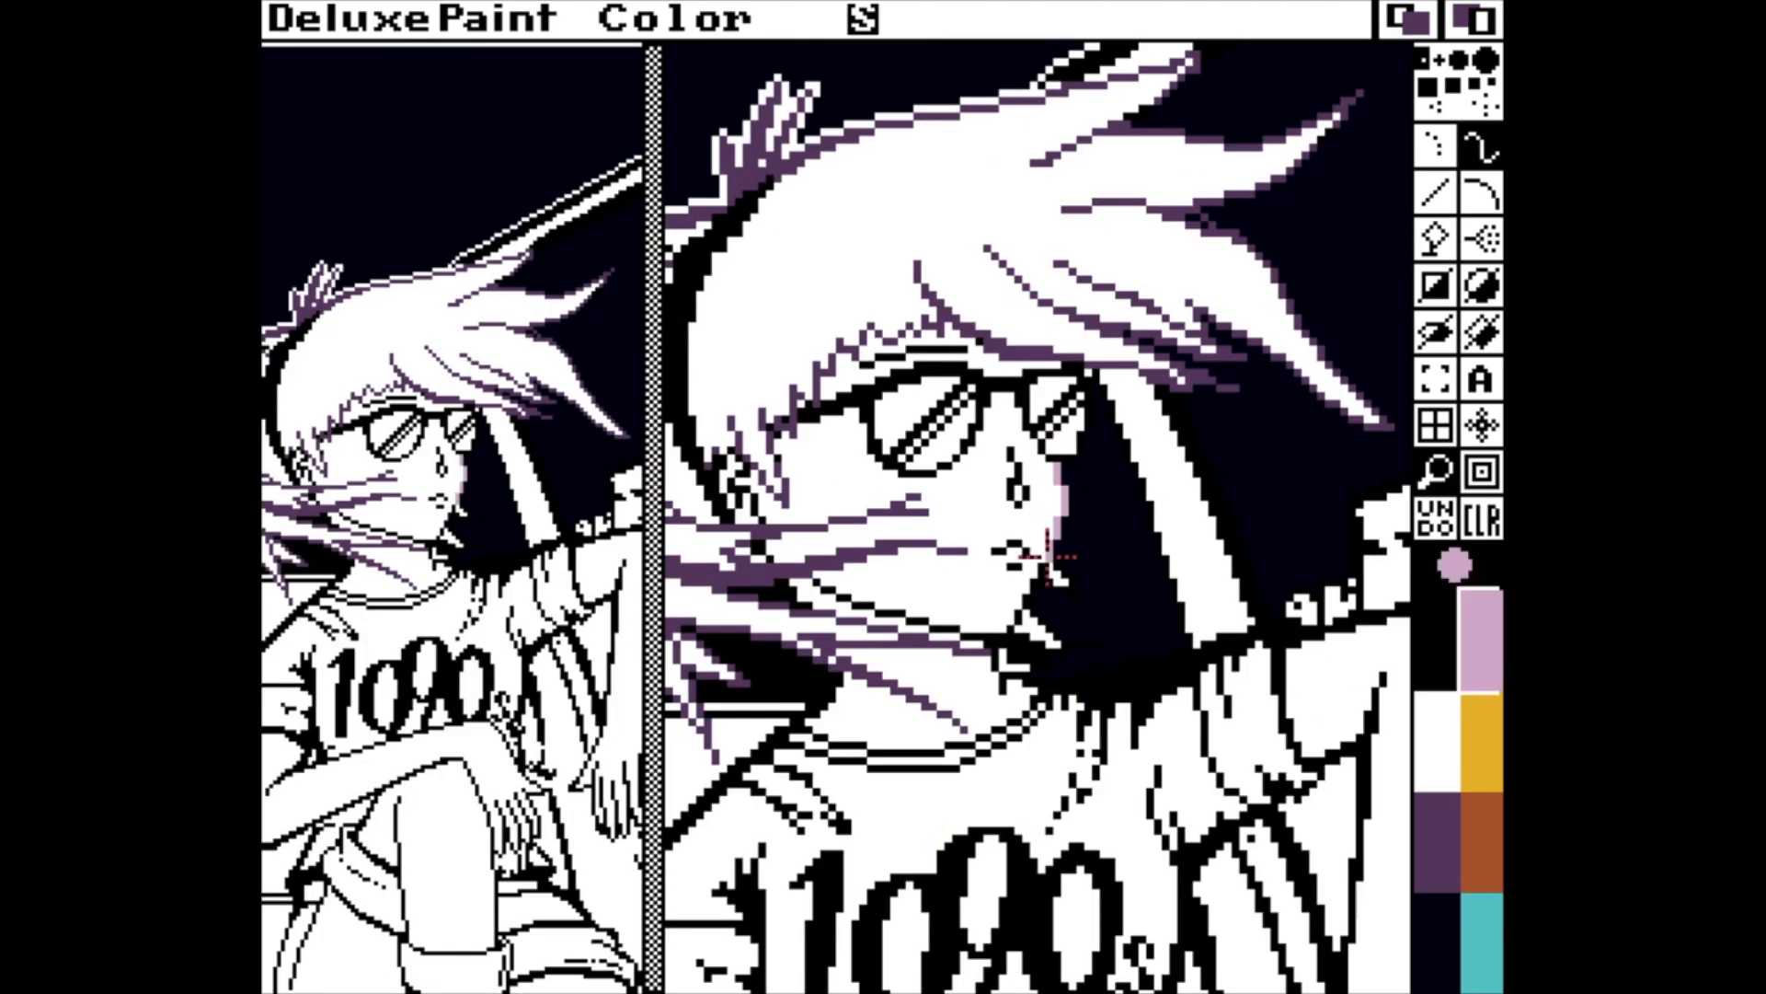
pyautogui.press('v')
pyautogui.click(1449, 845)
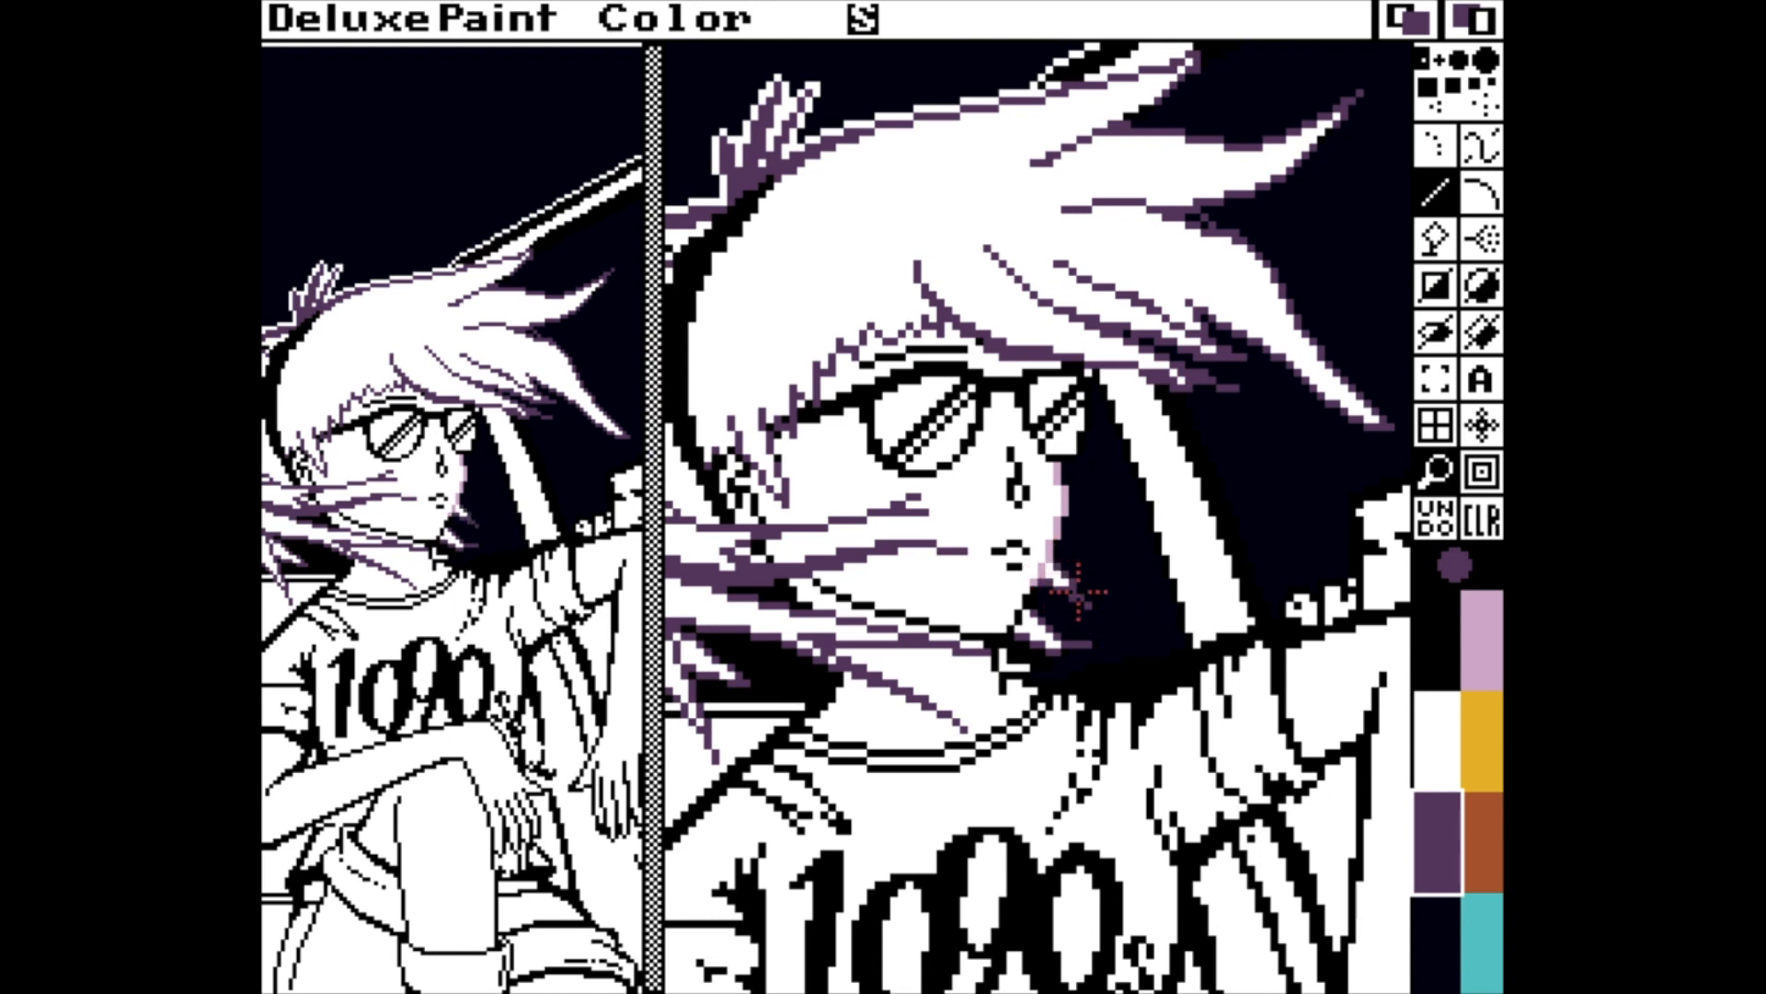
# Recolour the outlines of the jaw, neck, ear, nose and mouth pale mauve.
pyautogui.click(1482, 639)
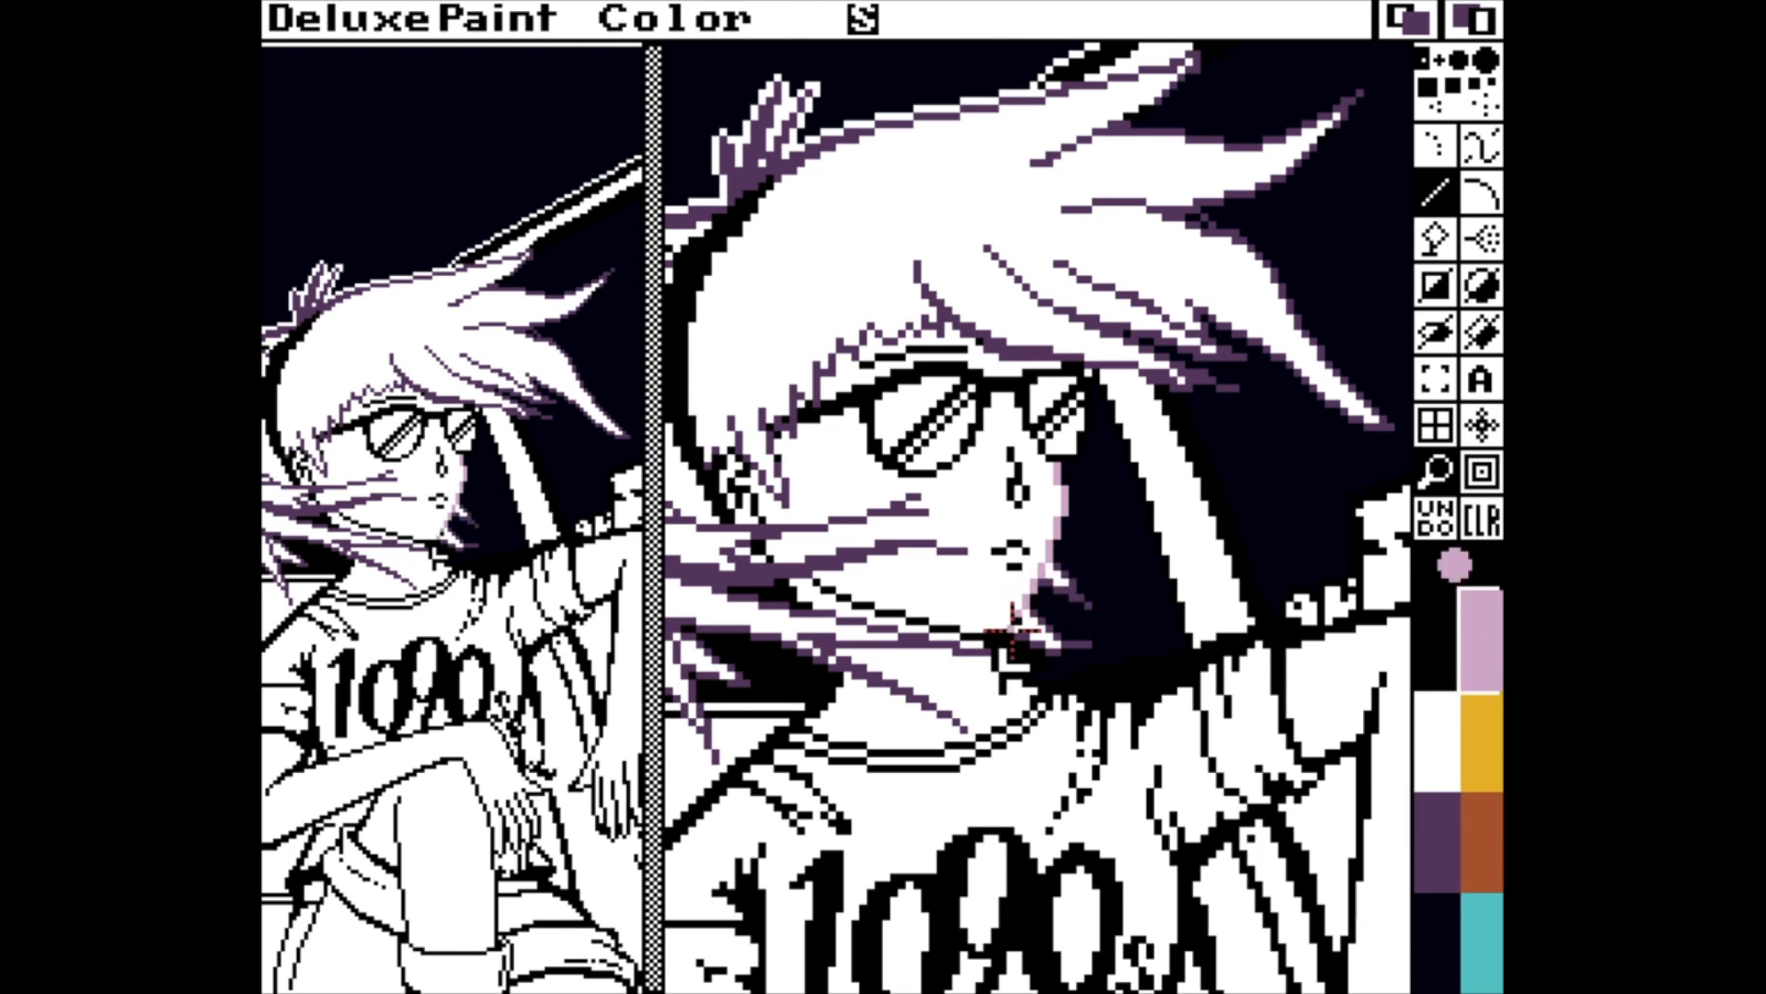
pyautogui.moveTo(1001, 635)
pyautogui.mouseDown()
pyautogui.moveTo(985, 599)
pyautogui.moveTo(966, 637)
pyautogui.moveTo(817, 587)
pyautogui.mouseUp()
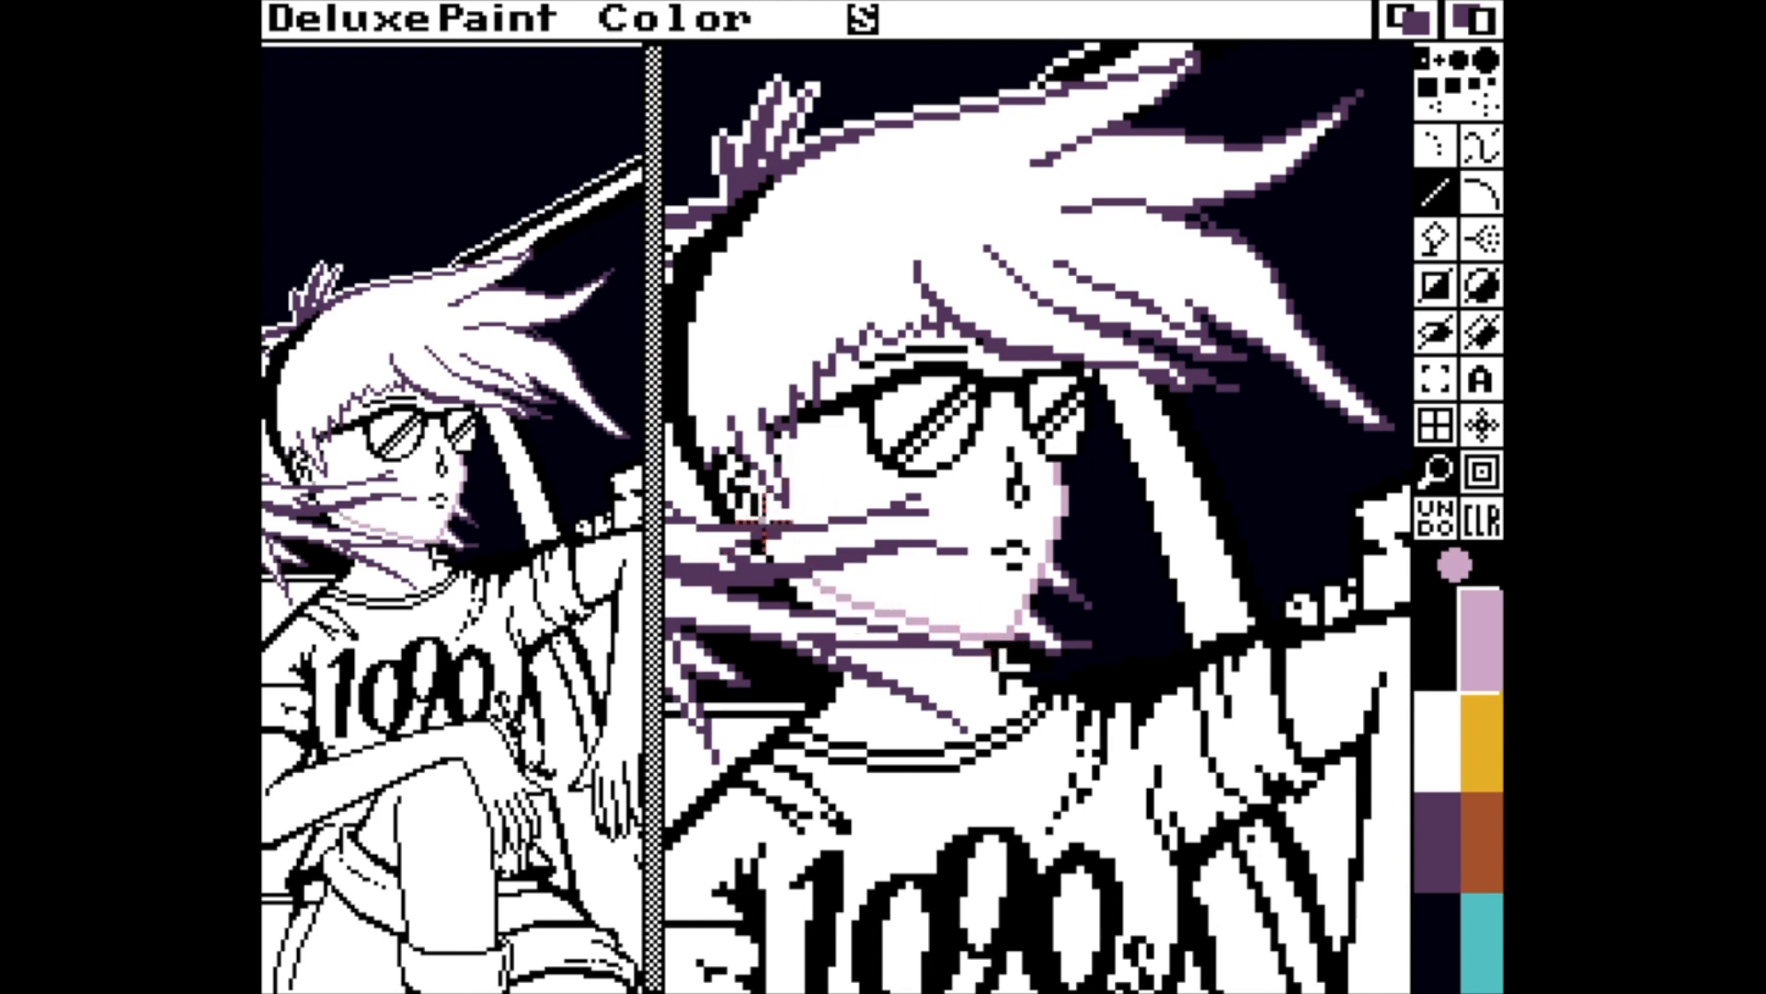
pyautogui.click(737, 482)
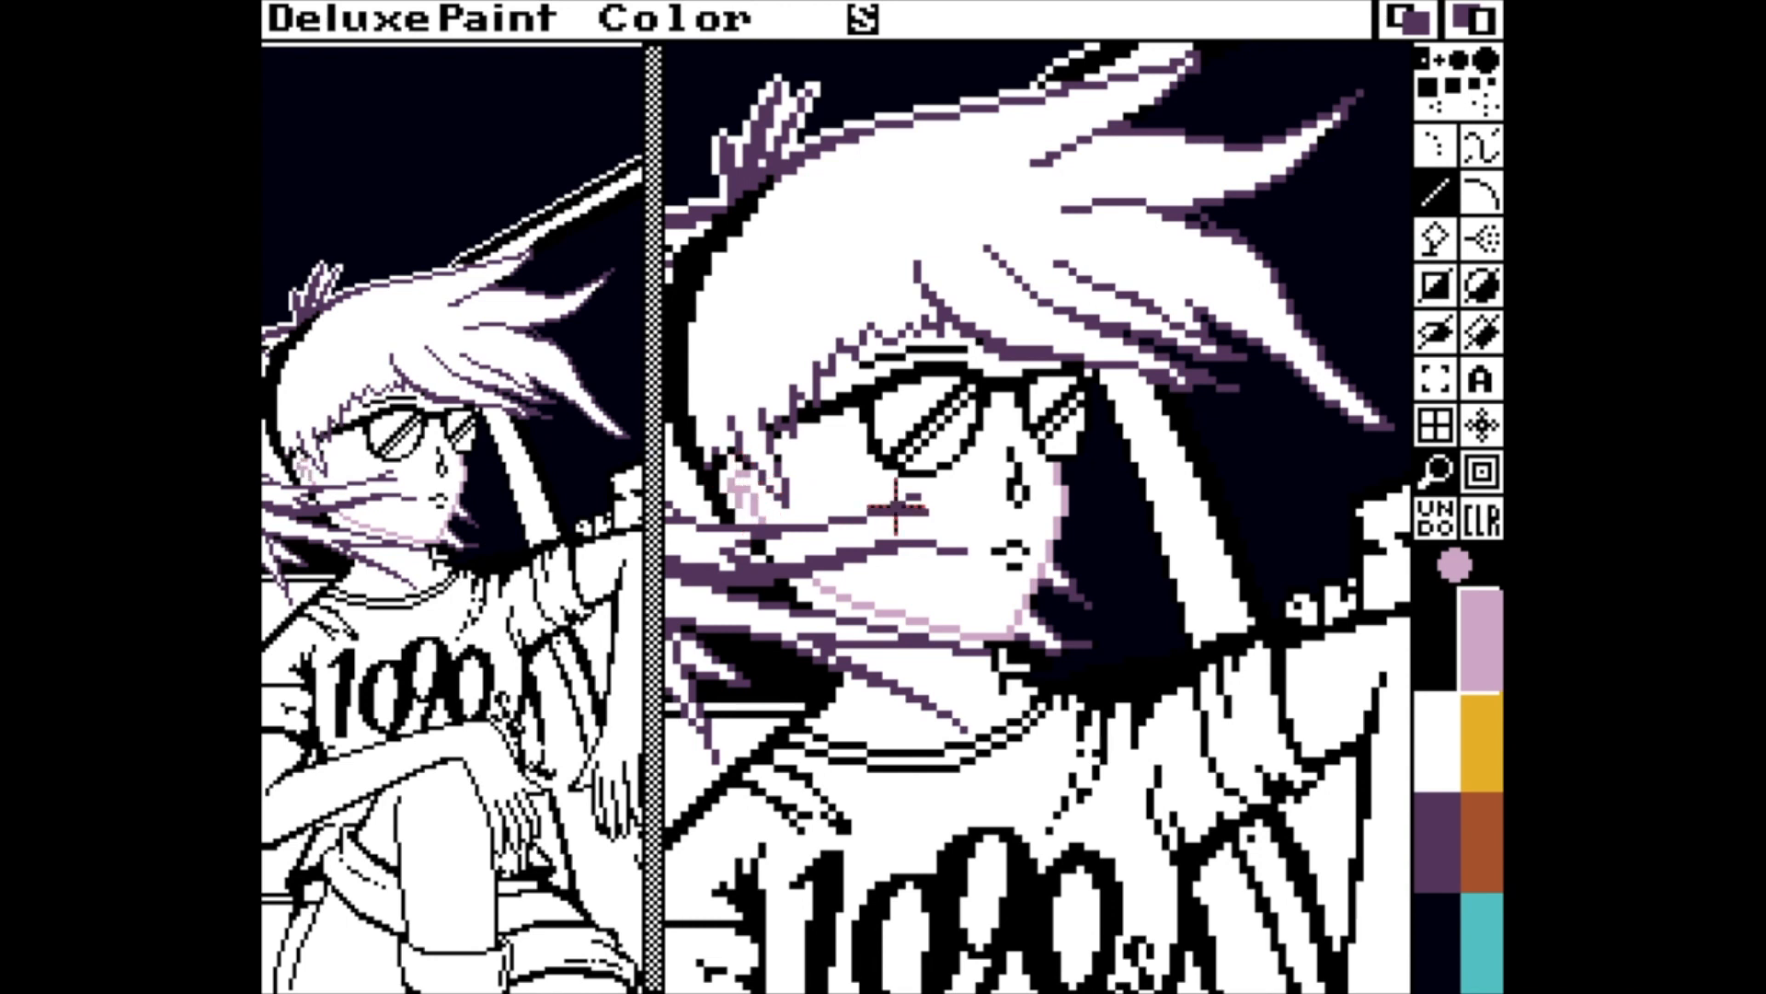
pyautogui.moveTo(1015, 467); pyautogui.dragTo(1017, 474)
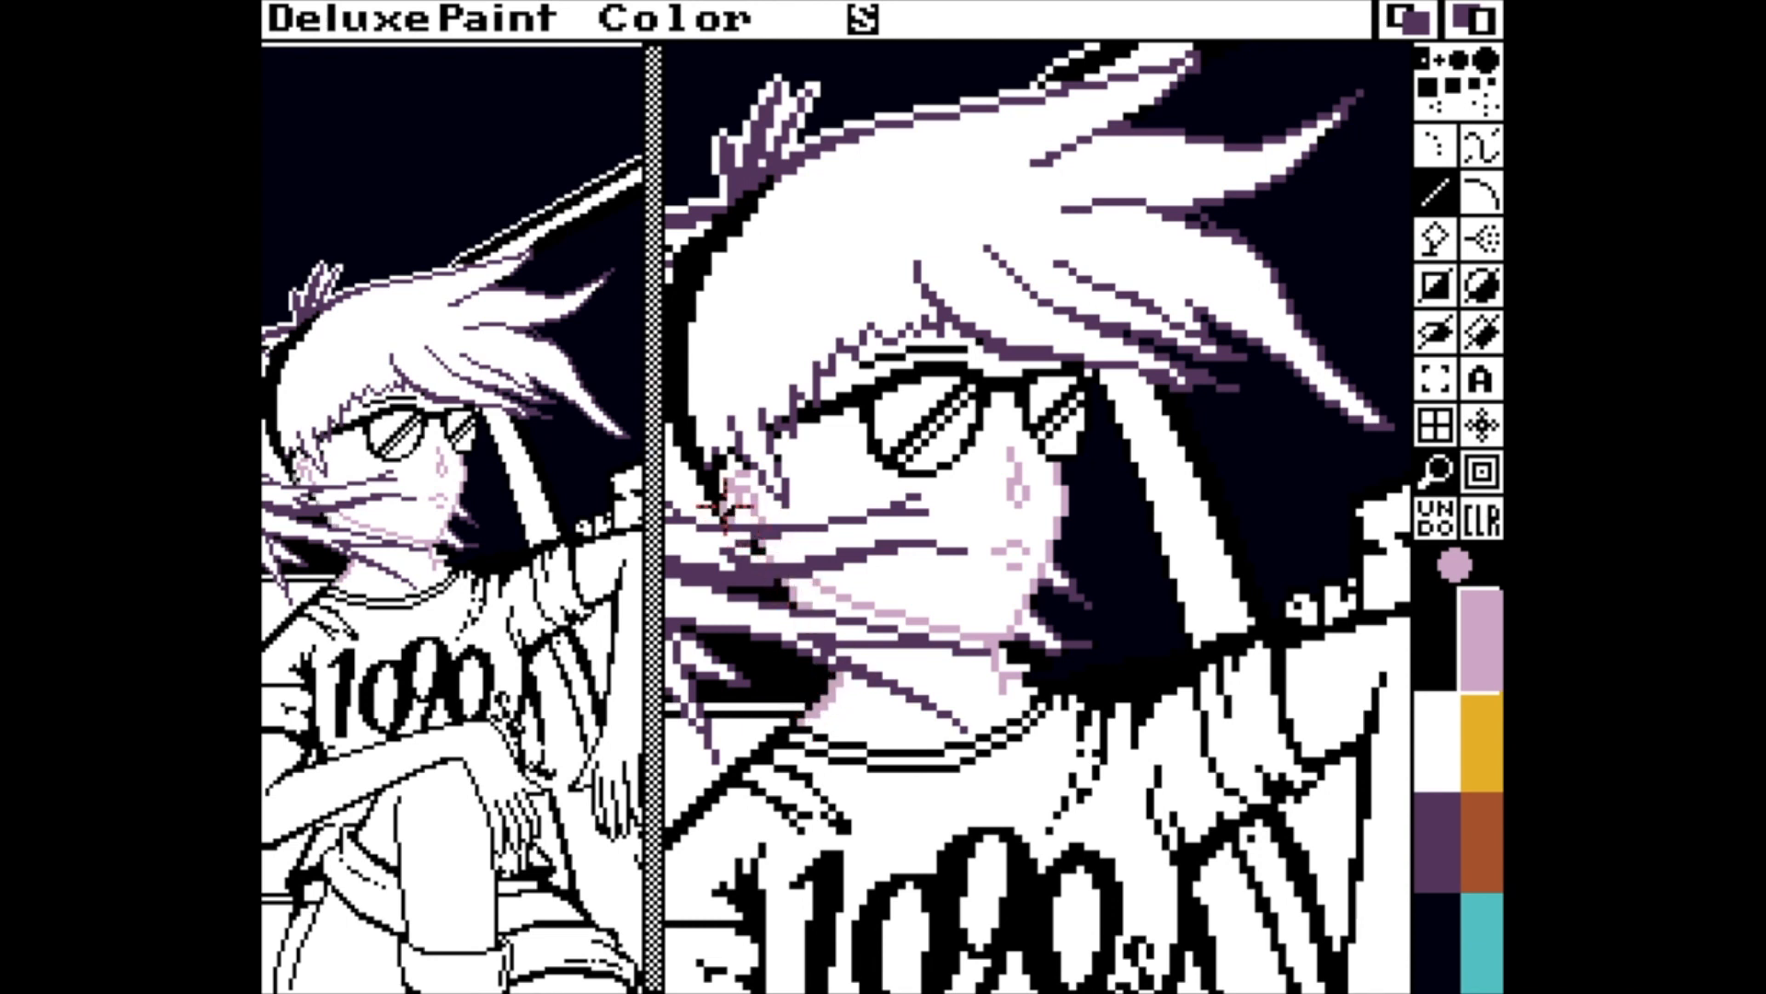
pyautogui.moveTo(726, 506)
pyautogui.mouseDown()
pyautogui.moveTo(714, 456)
pyautogui.moveTo(757, 463)
pyautogui.mouseUp()
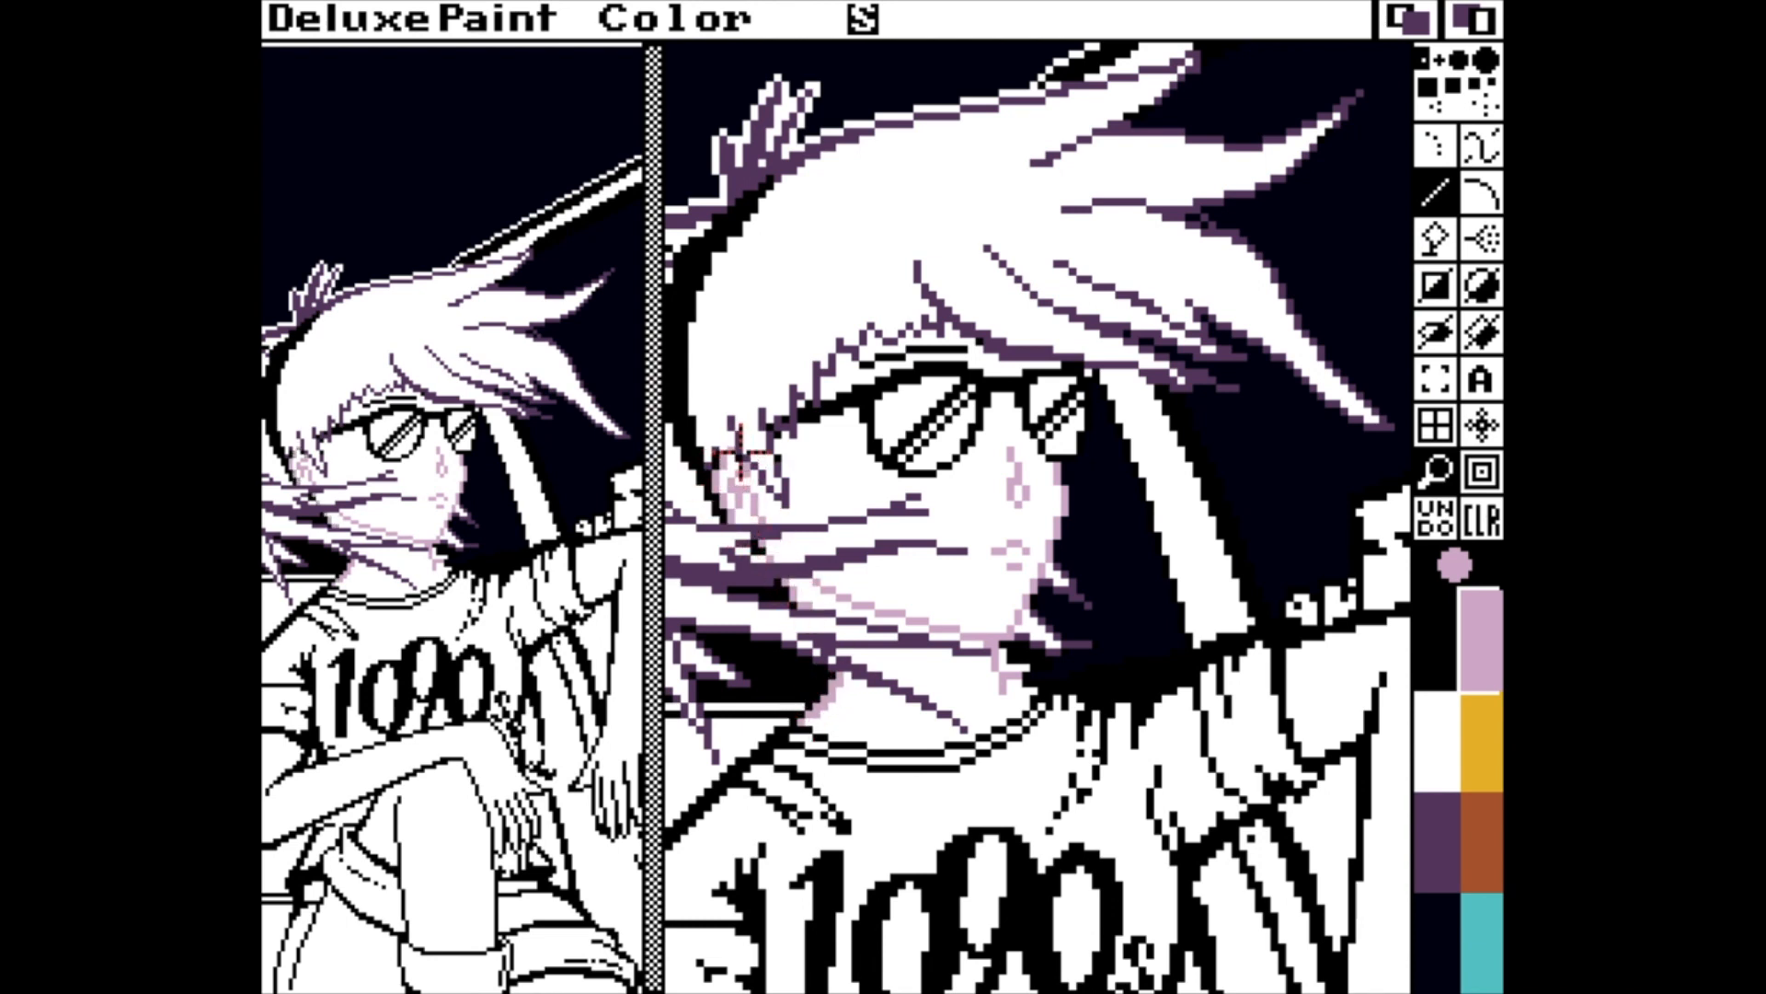
# Copy the pale mauve over the yellow palette colour and darken the mauve used for the face outlines.
pyautogui.press('p')
pyautogui.click(703, 414)
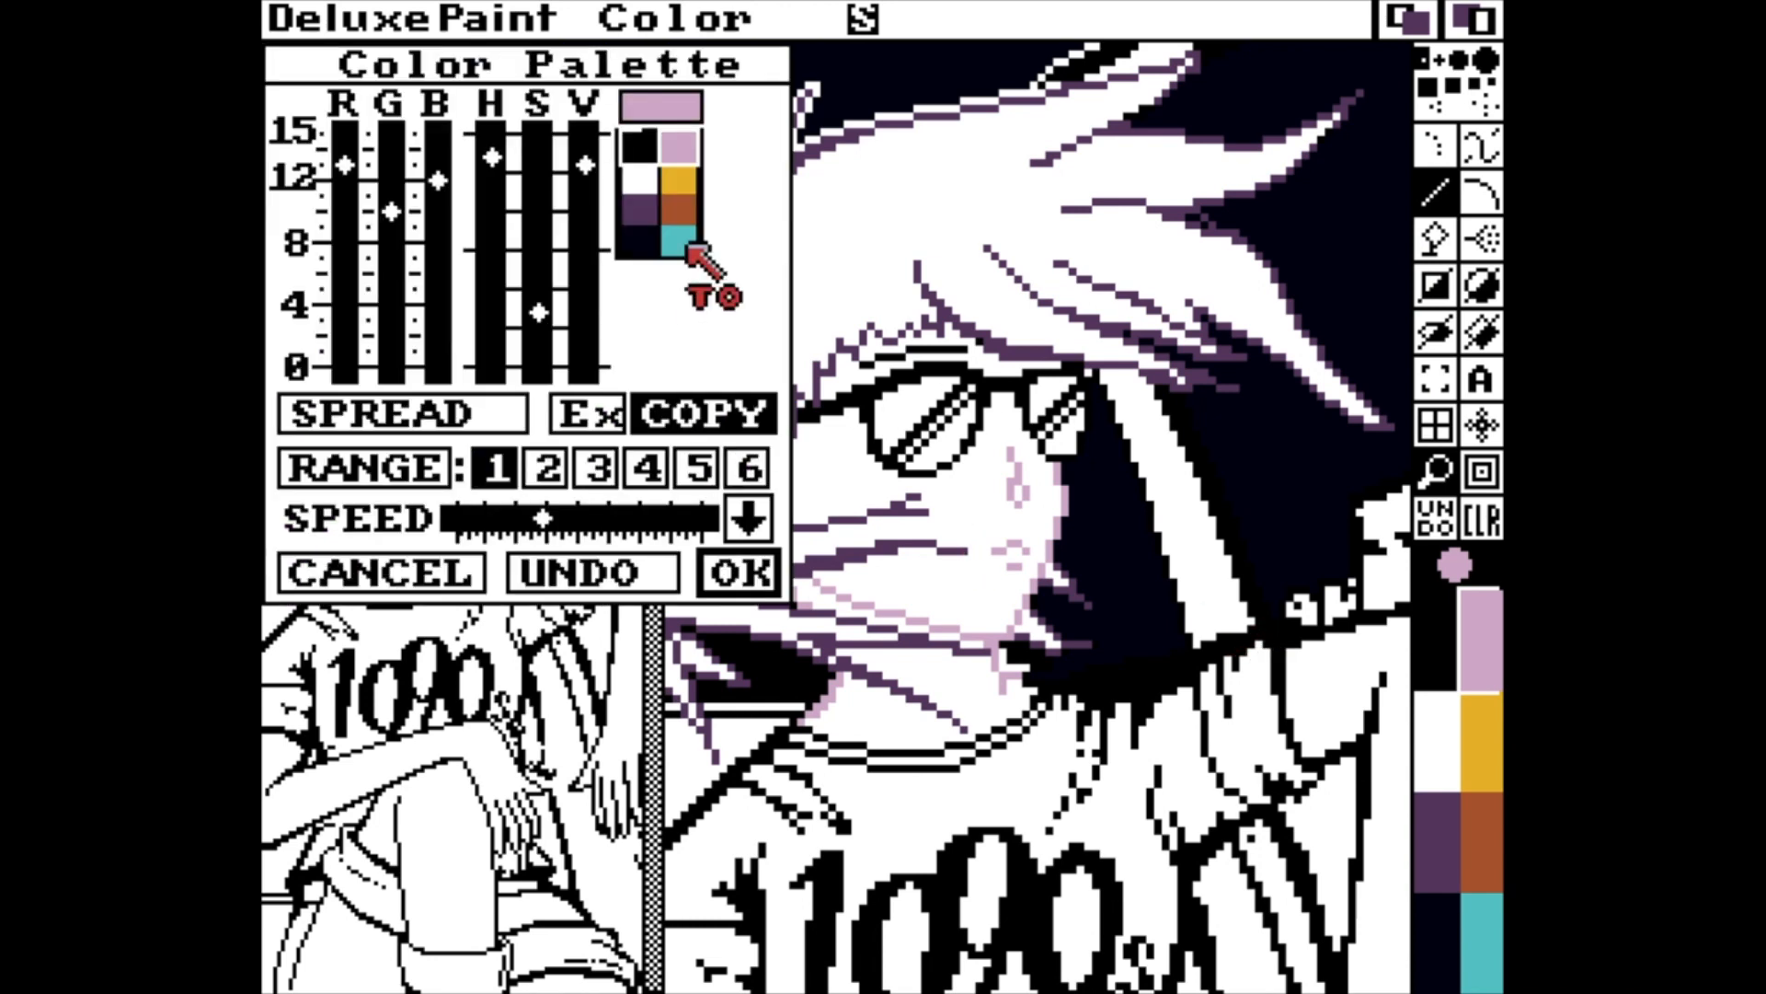
pyautogui.click(679, 179)
pyautogui.moveTo(589, 164); pyautogui.dragTo(590, 195)
pyautogui.click(738, 572)
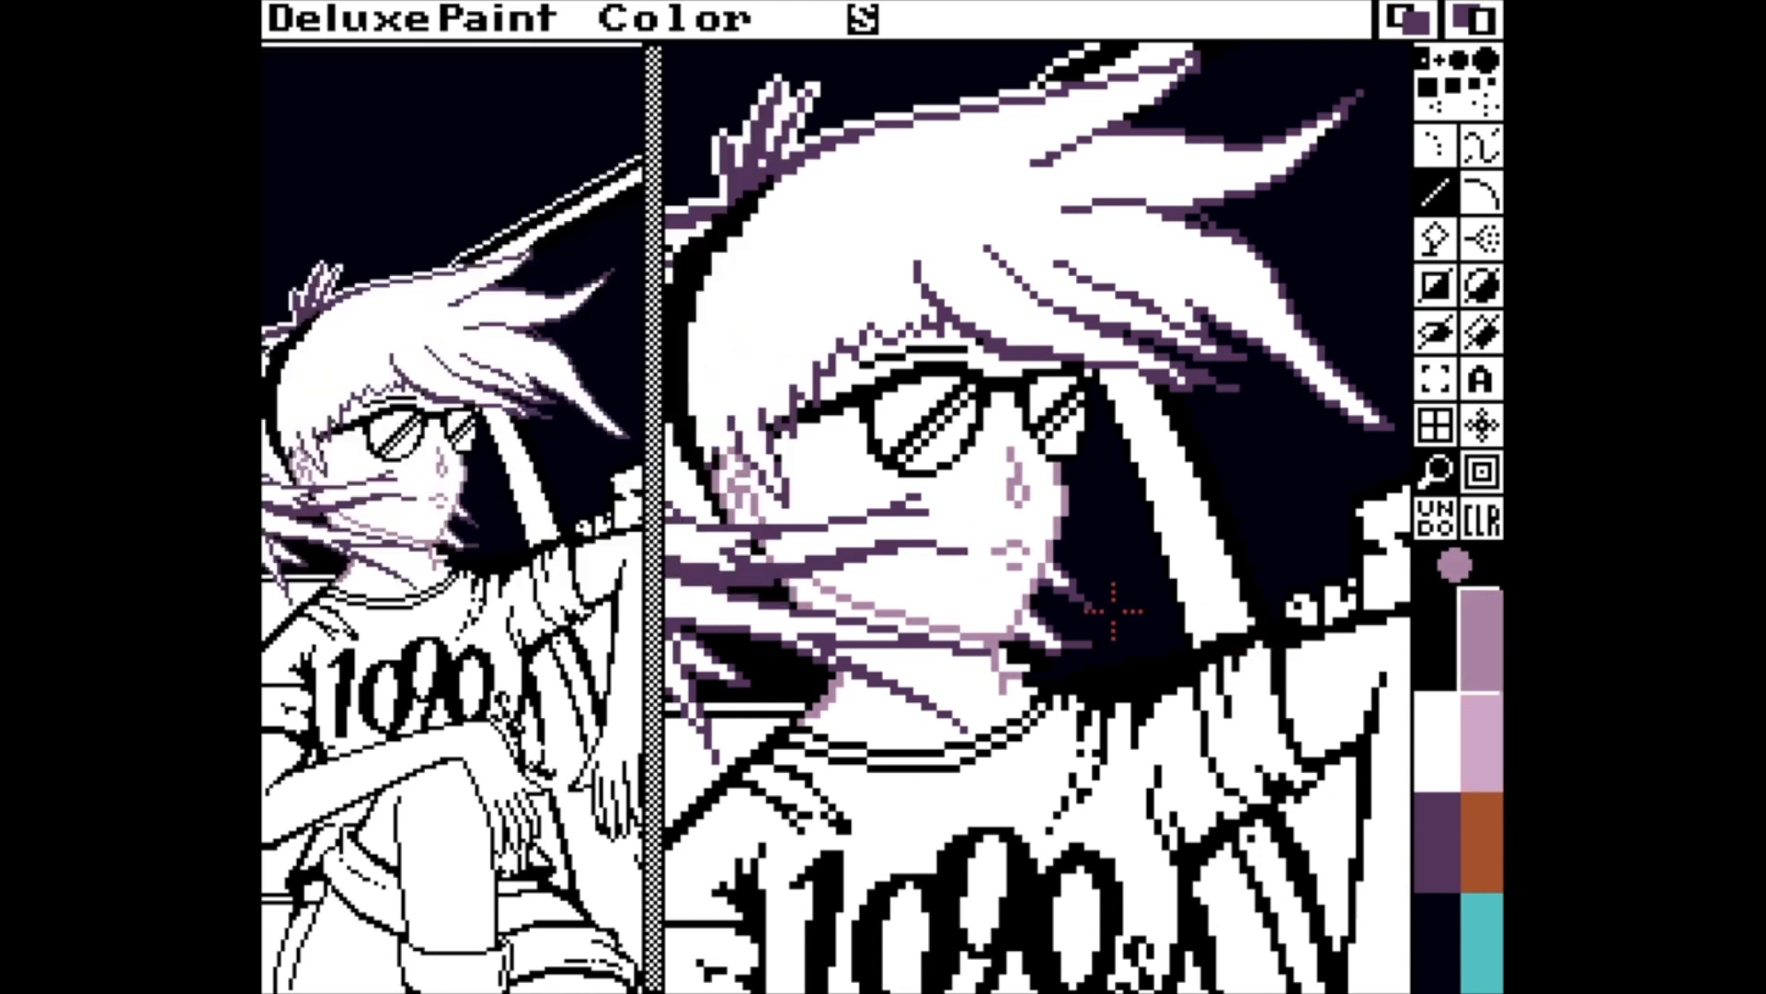
# Flood-fill the face with the pale mauve and lighten that palette colour to a skin pink of RGB 15, 13, 14.
pyautogui.press('f')
pyautogui.click(957, 565)
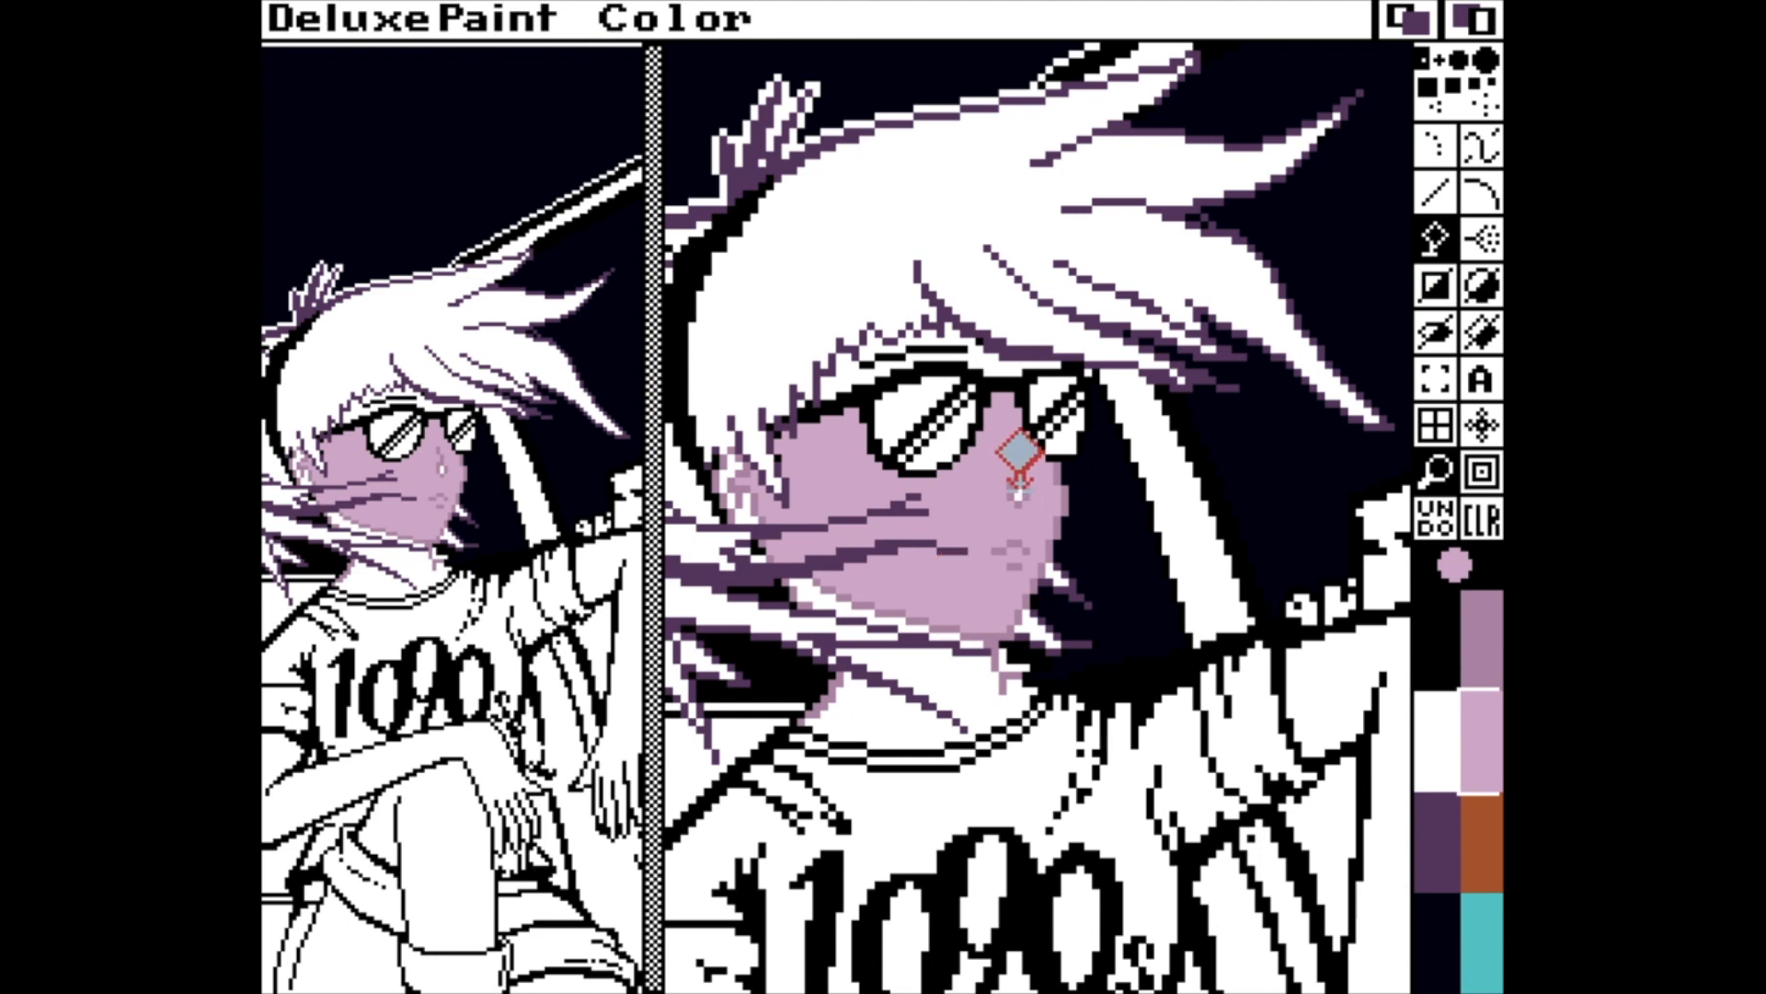
pyautogui.press('p')
pyautogui.moveTo(590, 166); pyautogui.dragTo(587, 135)
pyautogui.moveTo(541, 311); pyautogui.dragTo(540, 337)
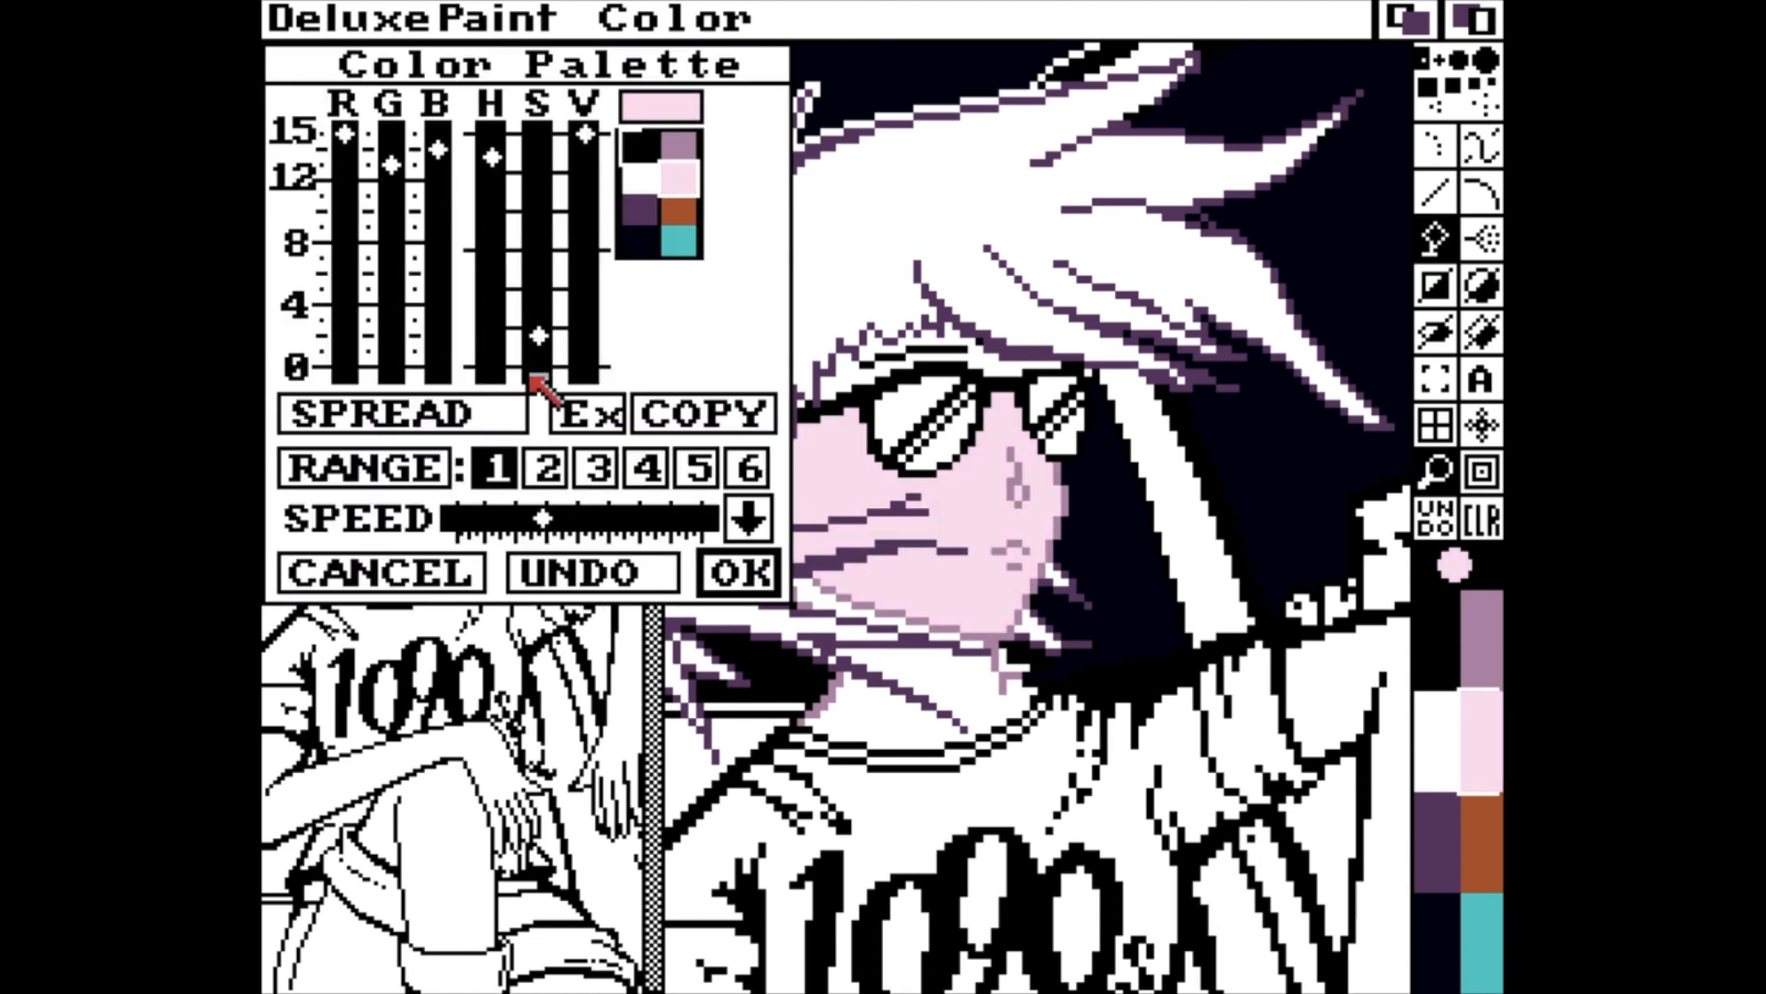
pyautogui.click(736, 572)
# Fill the forehead and neck with the skin pink and refine the mouth with the darker mauve.
pyautogui.click(982, 357)
pyautogui.click(963, 677)
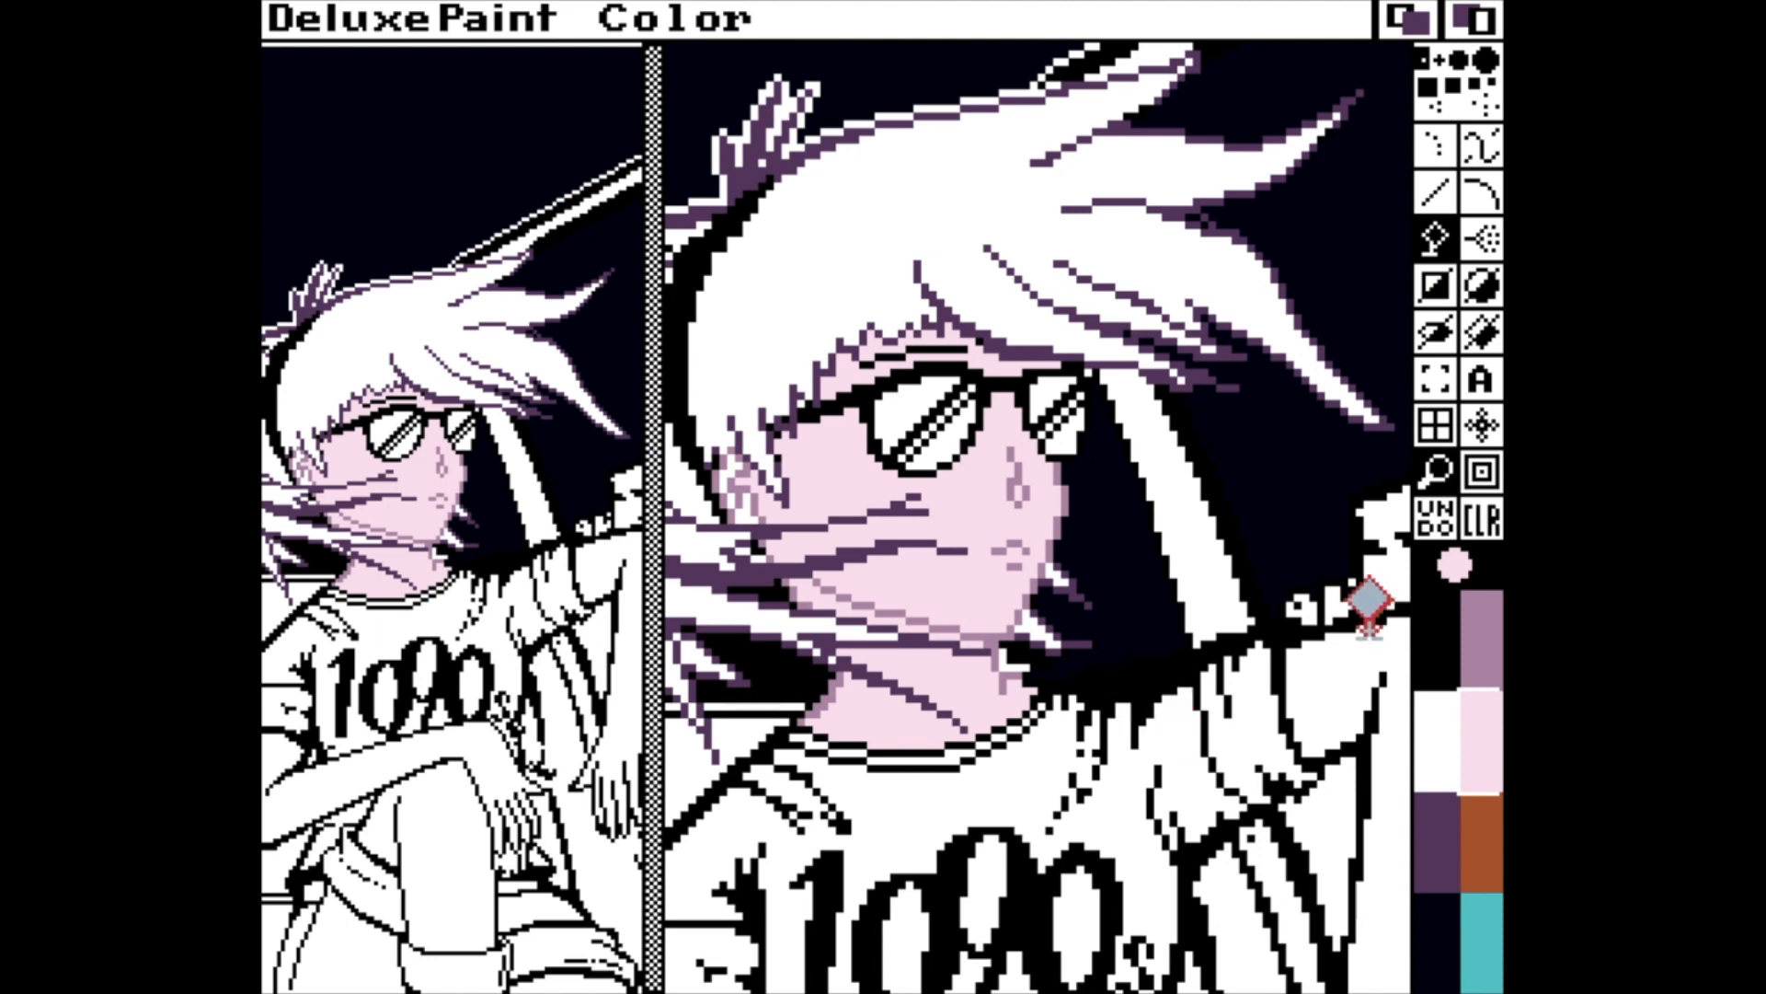
pyautogui.press('v')
pyautogui.click(1481, 644)
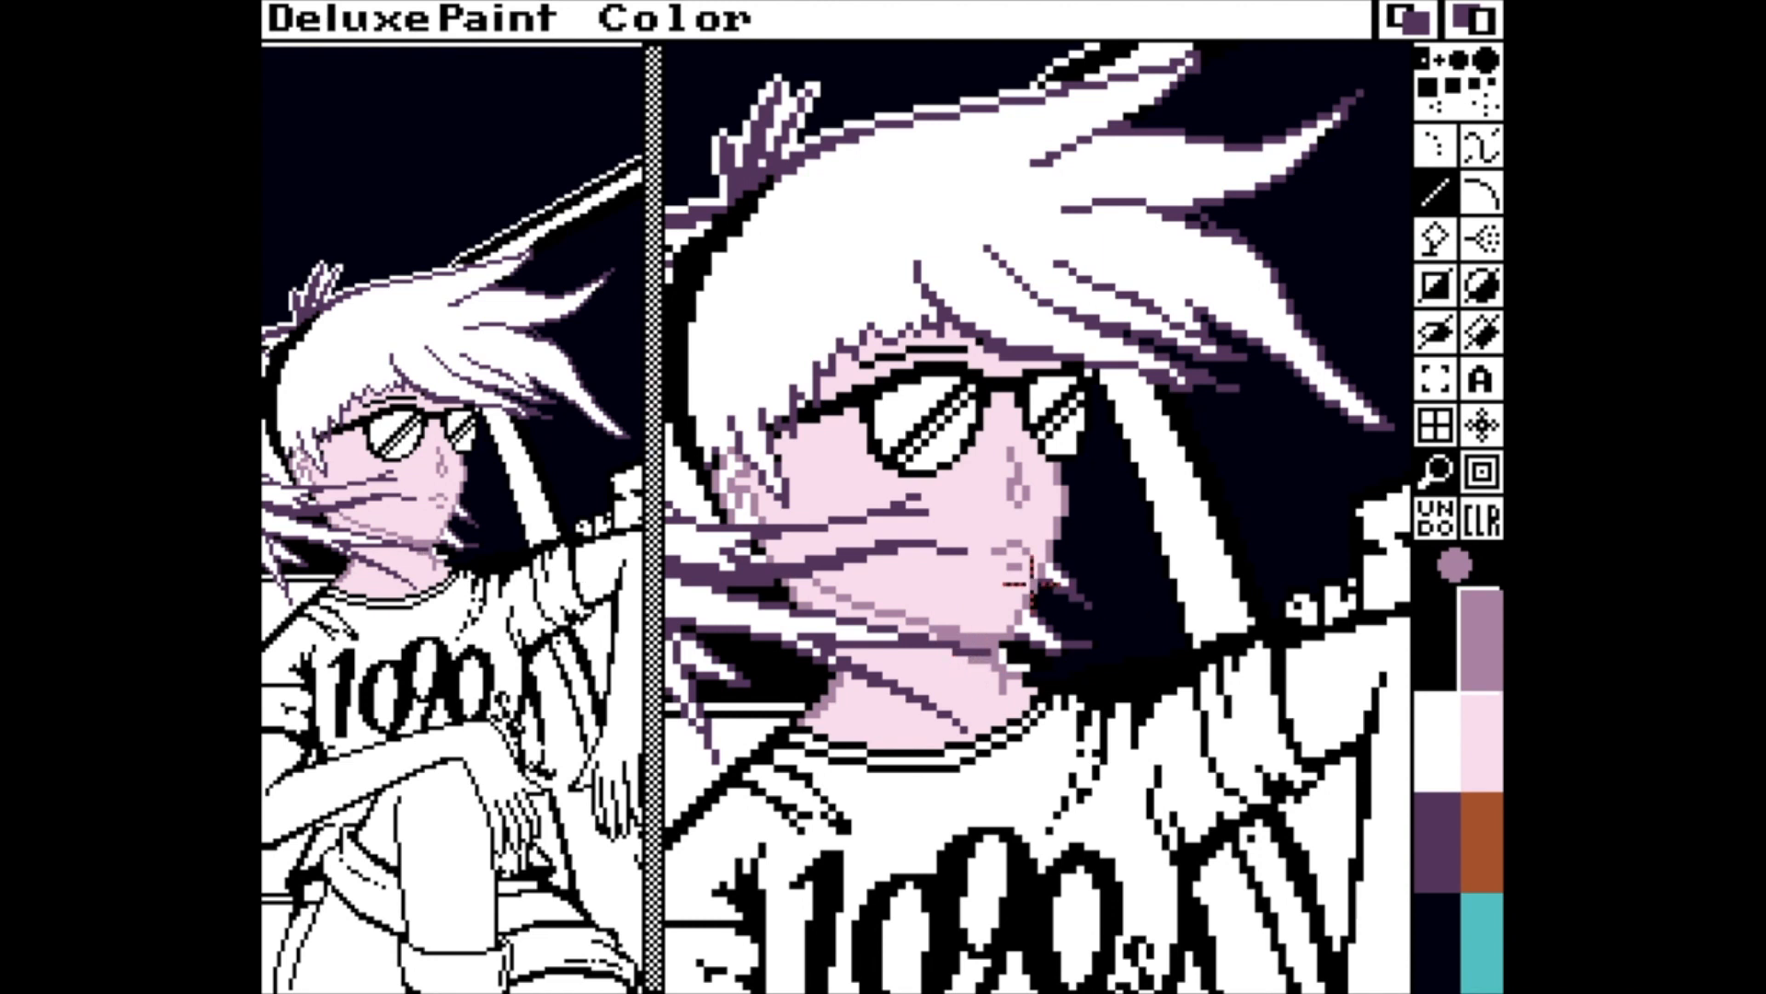
# Darken the purple of the hair outlines to RGB 4, 1, 4 in the colour palette.
pyautogui.press('Left')
pyautogui.press('p')
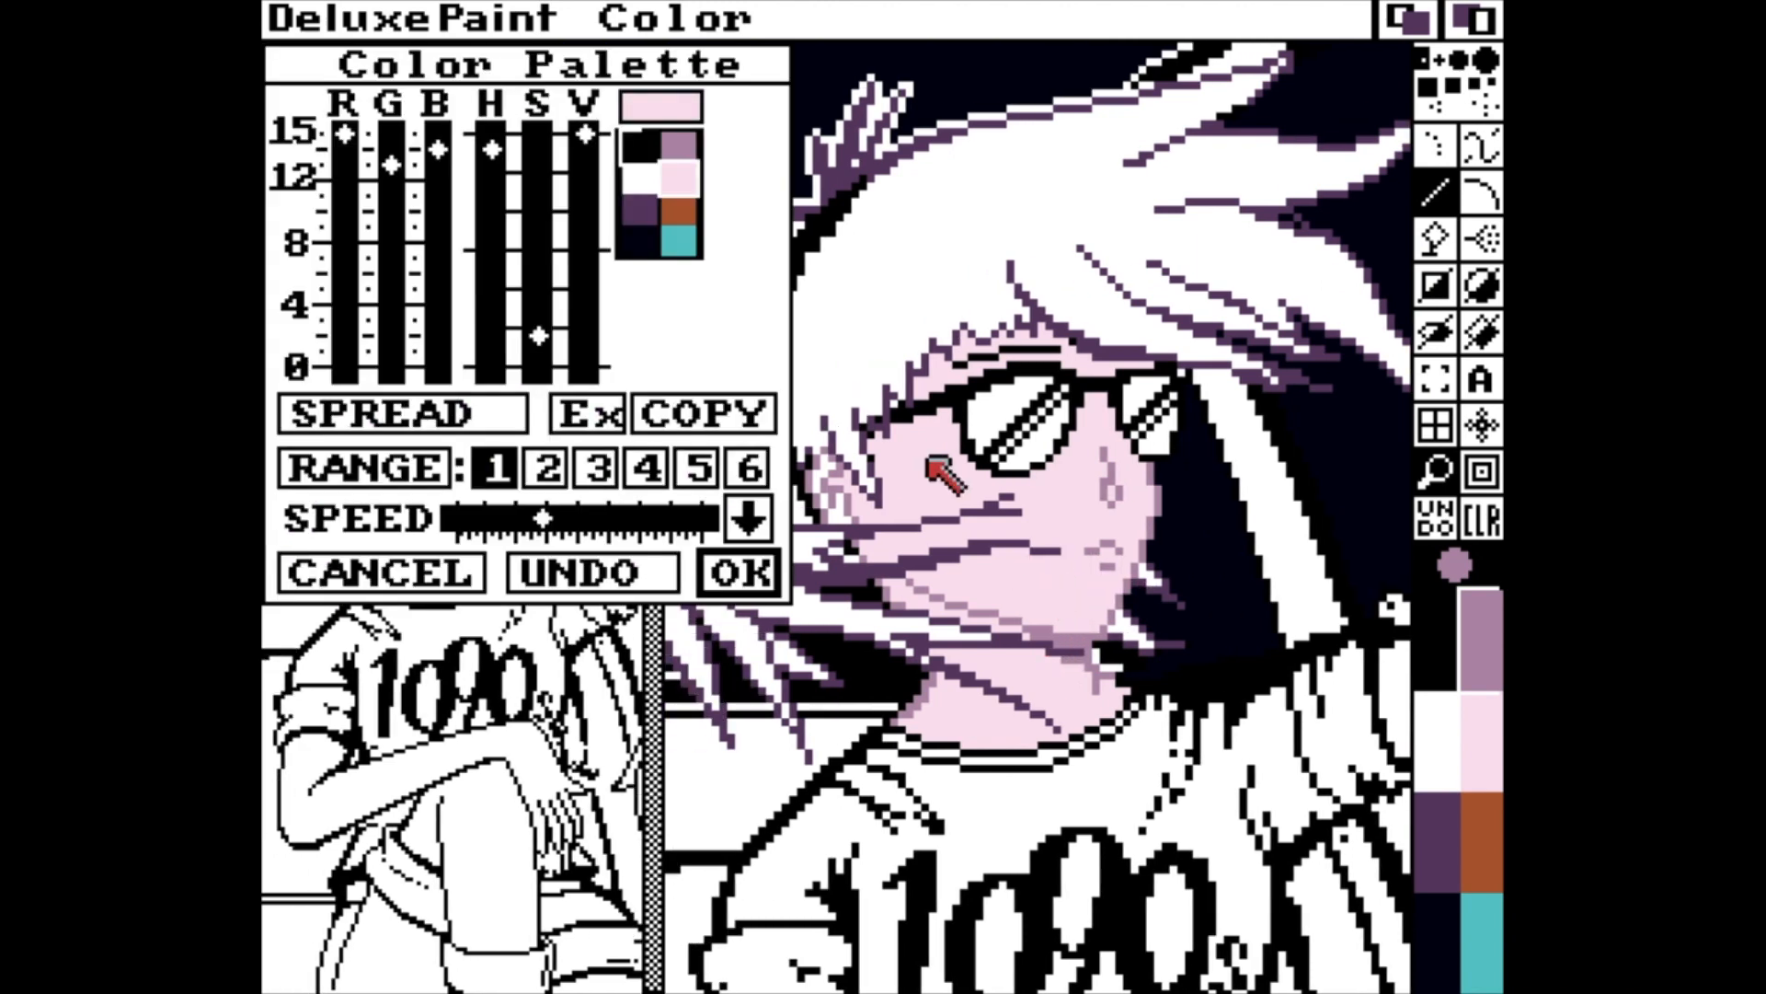
pyautogui.click(641, 212)
pyautogui.click(589, 321)
pyautogui.click(539, 138)
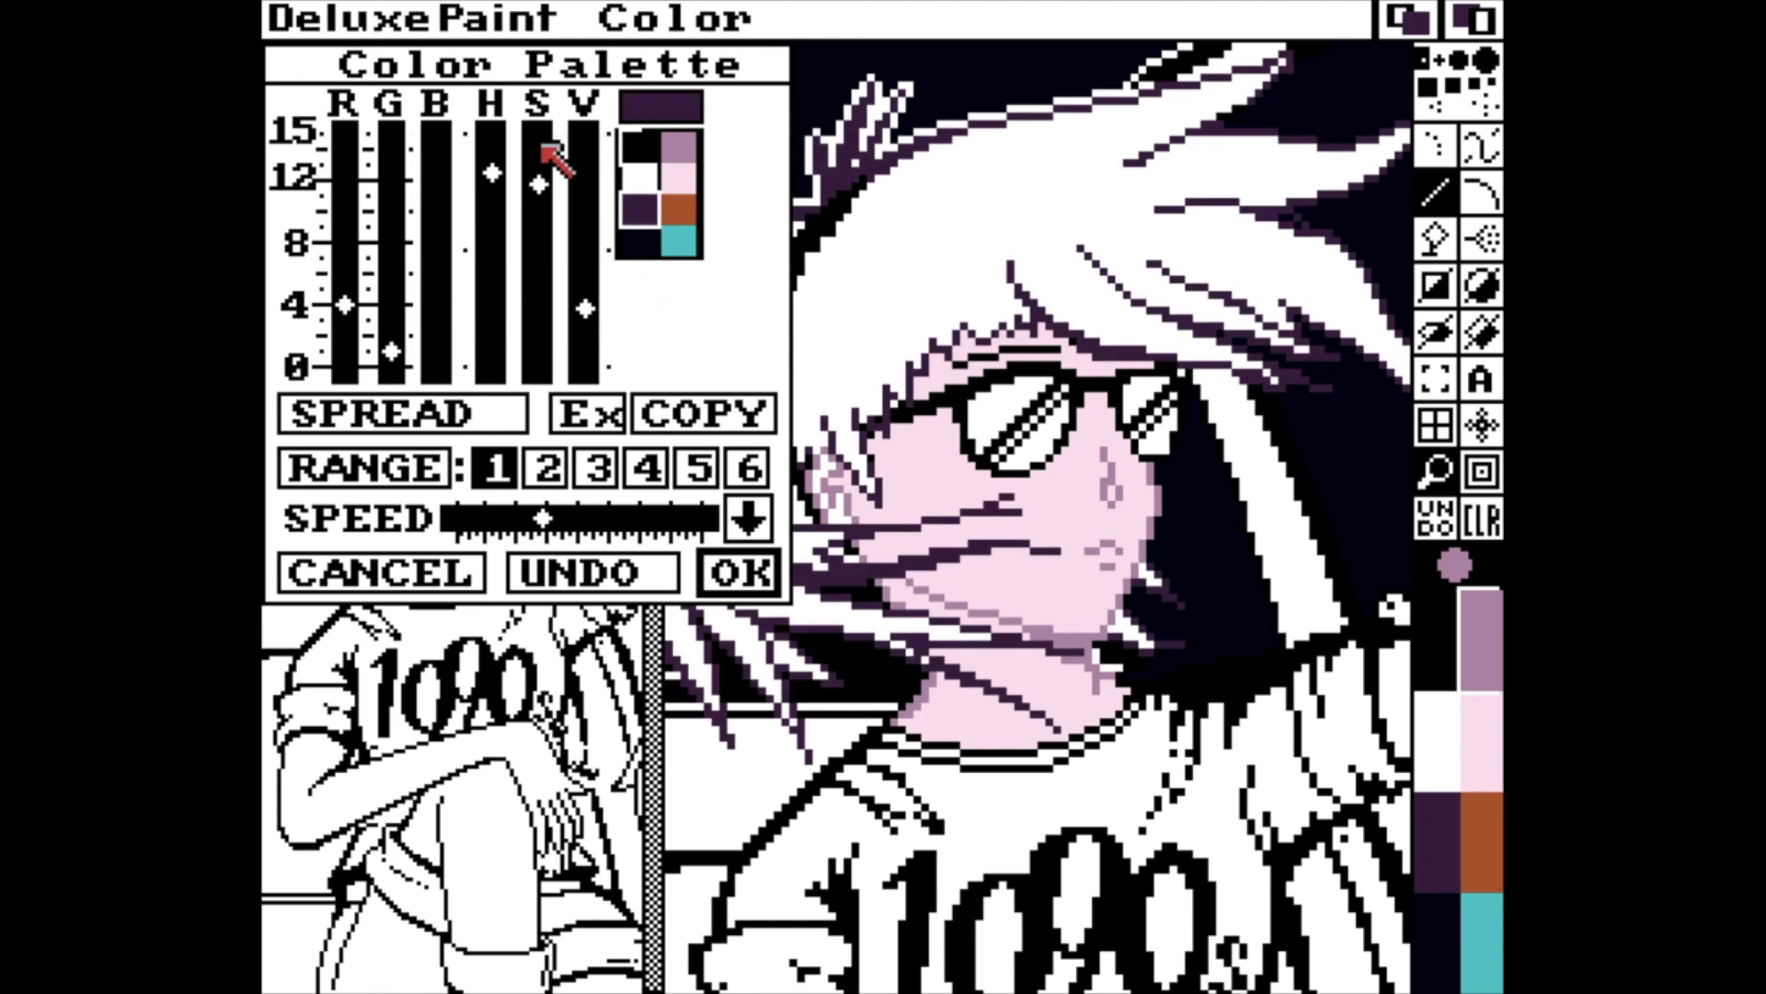
pyautogui.click(539, 138)
# Copy the dark purple over the brown palette colour and turn the copy into a brighter, more saturated purple.
pyautogui.click(671, 407)
pyautogui.click(682, 218)
pyautogui.click(539, 190)
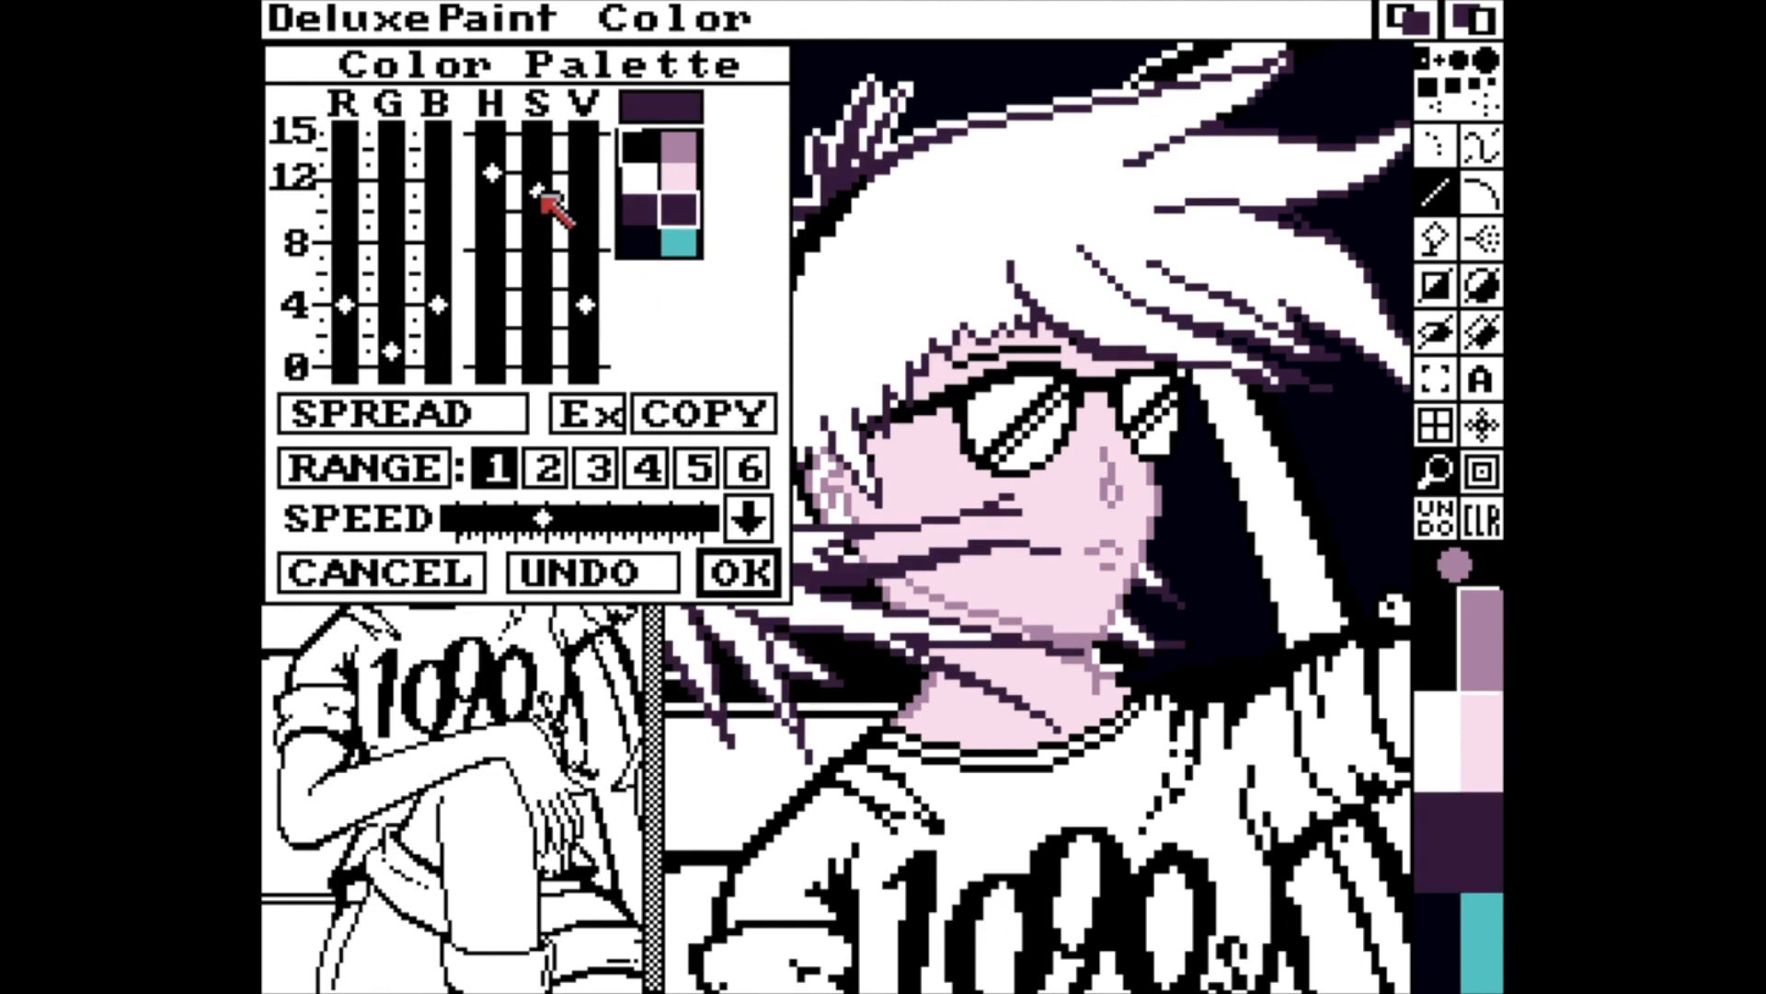
pyautogui.moveTo(543, 195); pyautogui.dragTo(543, 127)
pyautogui.moveTo(588, 296)
pyautogui.mouseDown()
pyautogui.moveTo(586, 256)
pyautogui.moveTo(585, 270)
pyautogui.mouseUp()
pyautogui.press('Return')
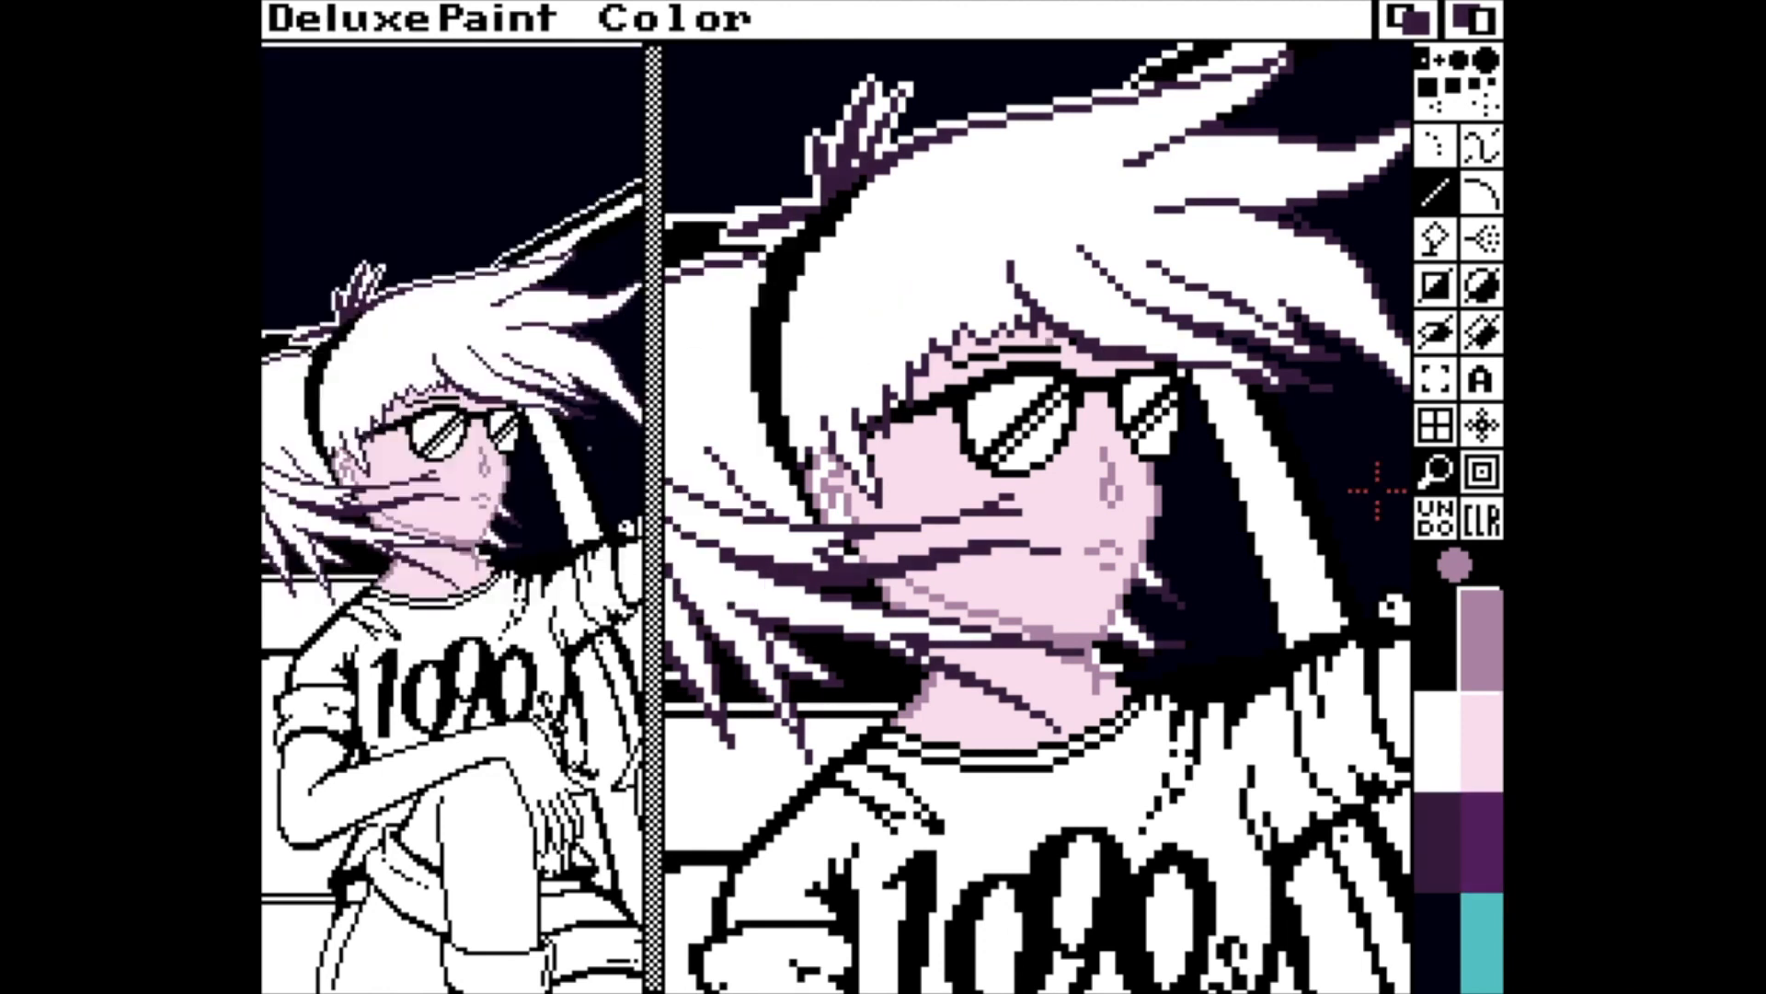
# Shift the skin colour to a warmer, lighter pink with RGB 15, 14, 14.
pyautogui.press('p')
pyautogui.click(681, 174)
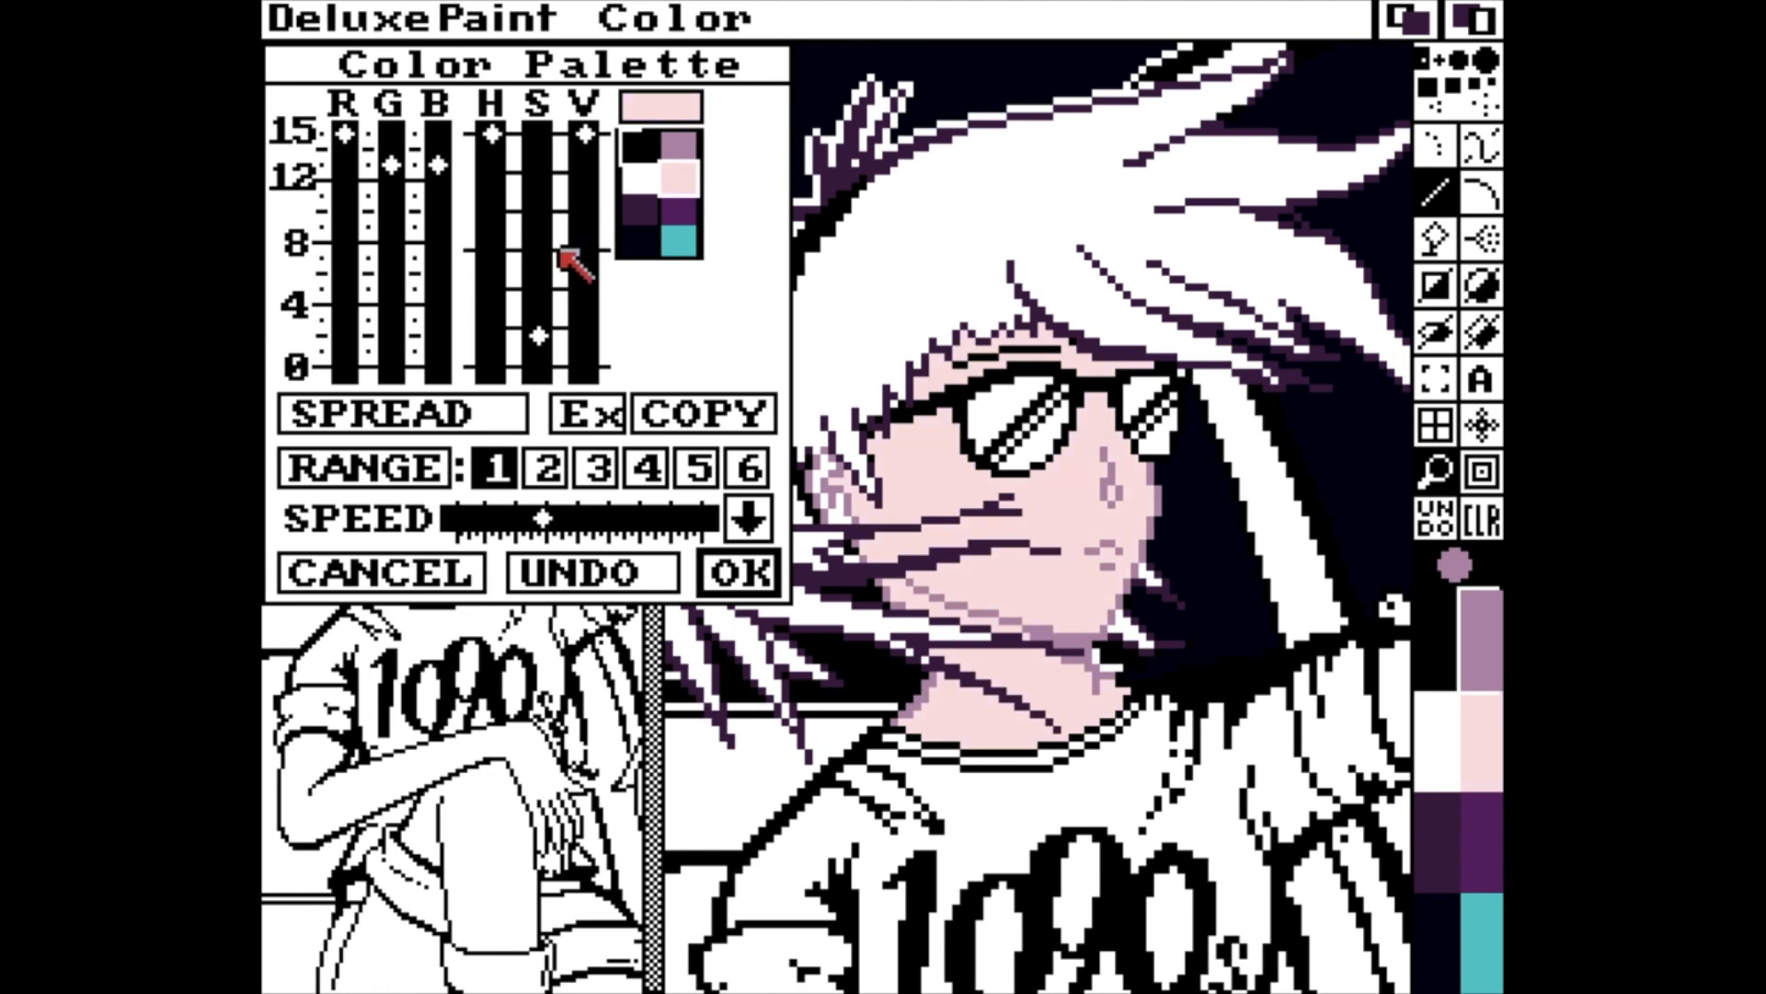
pyautogui.click(538, 353)
# Copy the skin colour over the cyan palette colour and adjust the copy into a slightly darker pinkish mauve.
pyautogui.click(701, 412)
pyautogui.click(684, 242)
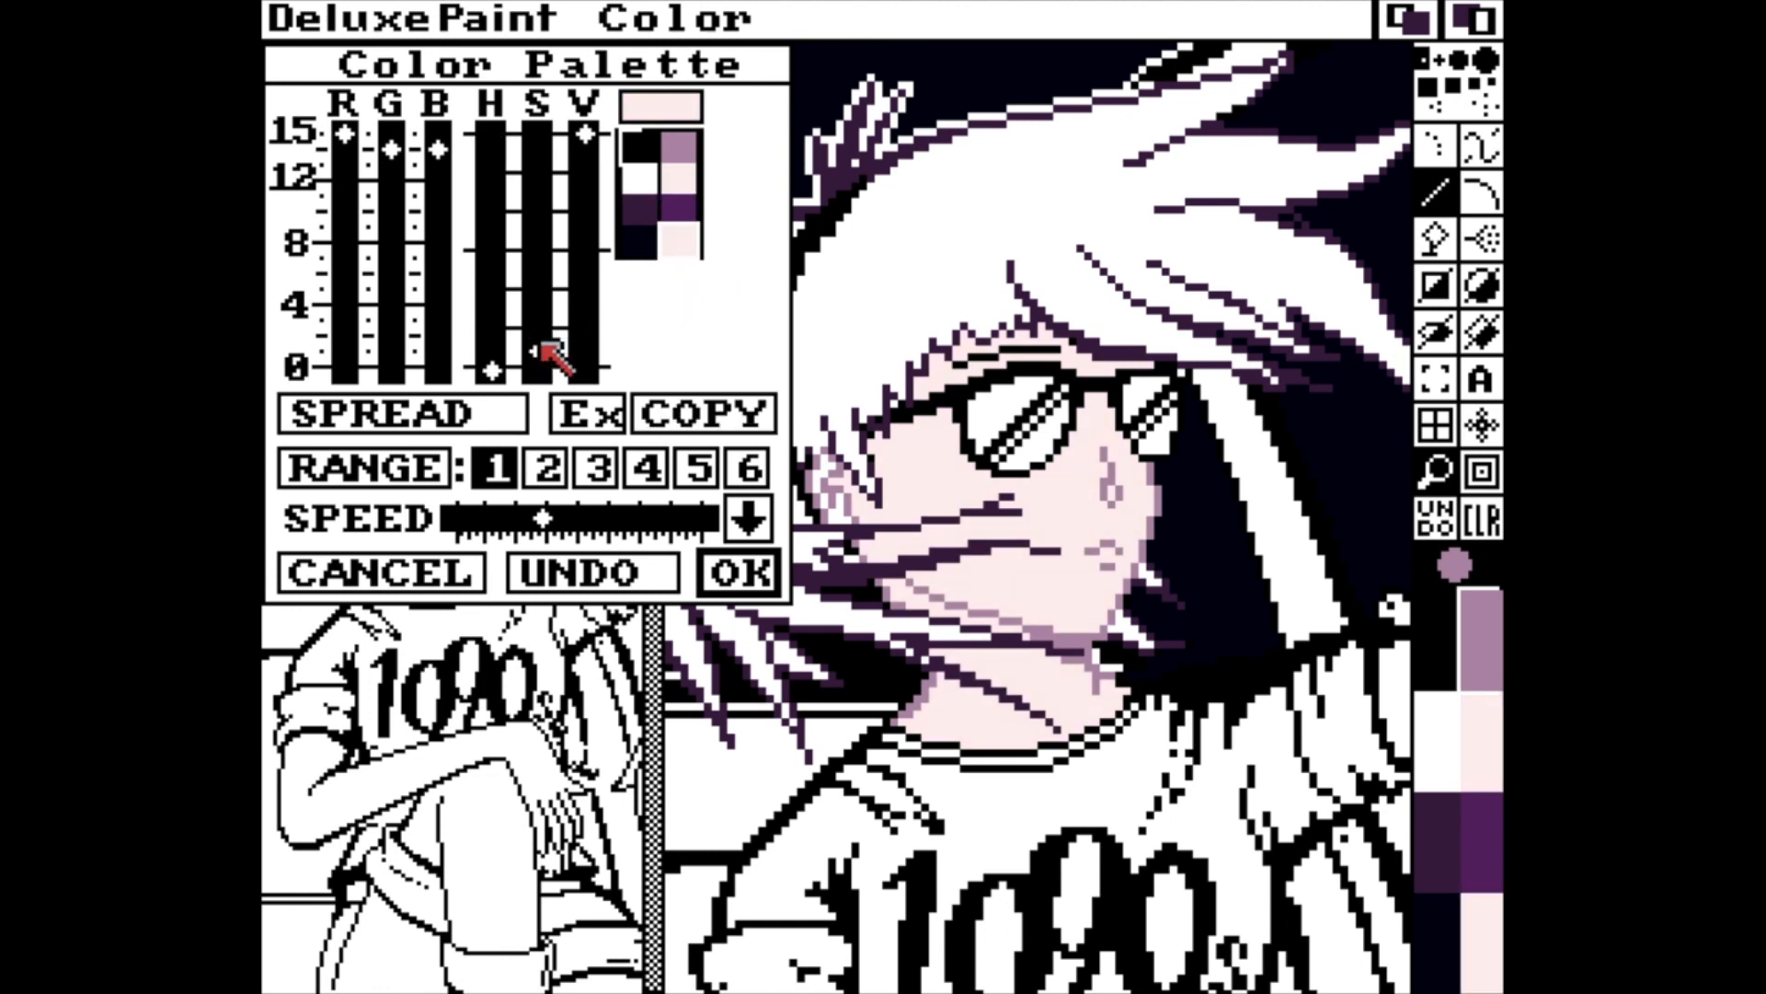
pyautogui.moveTo(542, 345)
pyautogui.mouseDown()
pyautogui.moveTo(539, 321)
pyautogui.moveTo(533, 339)
pyautogui.mouseUp()
pyautogui.moveTo(492, 127); pyautogui.dragTo(597, 160)
pyautogui.click(725, 581)
# Colour the lips with the new pinkish shade and correct their edge with the skin colour.
pyautogui.click(1478, 918)
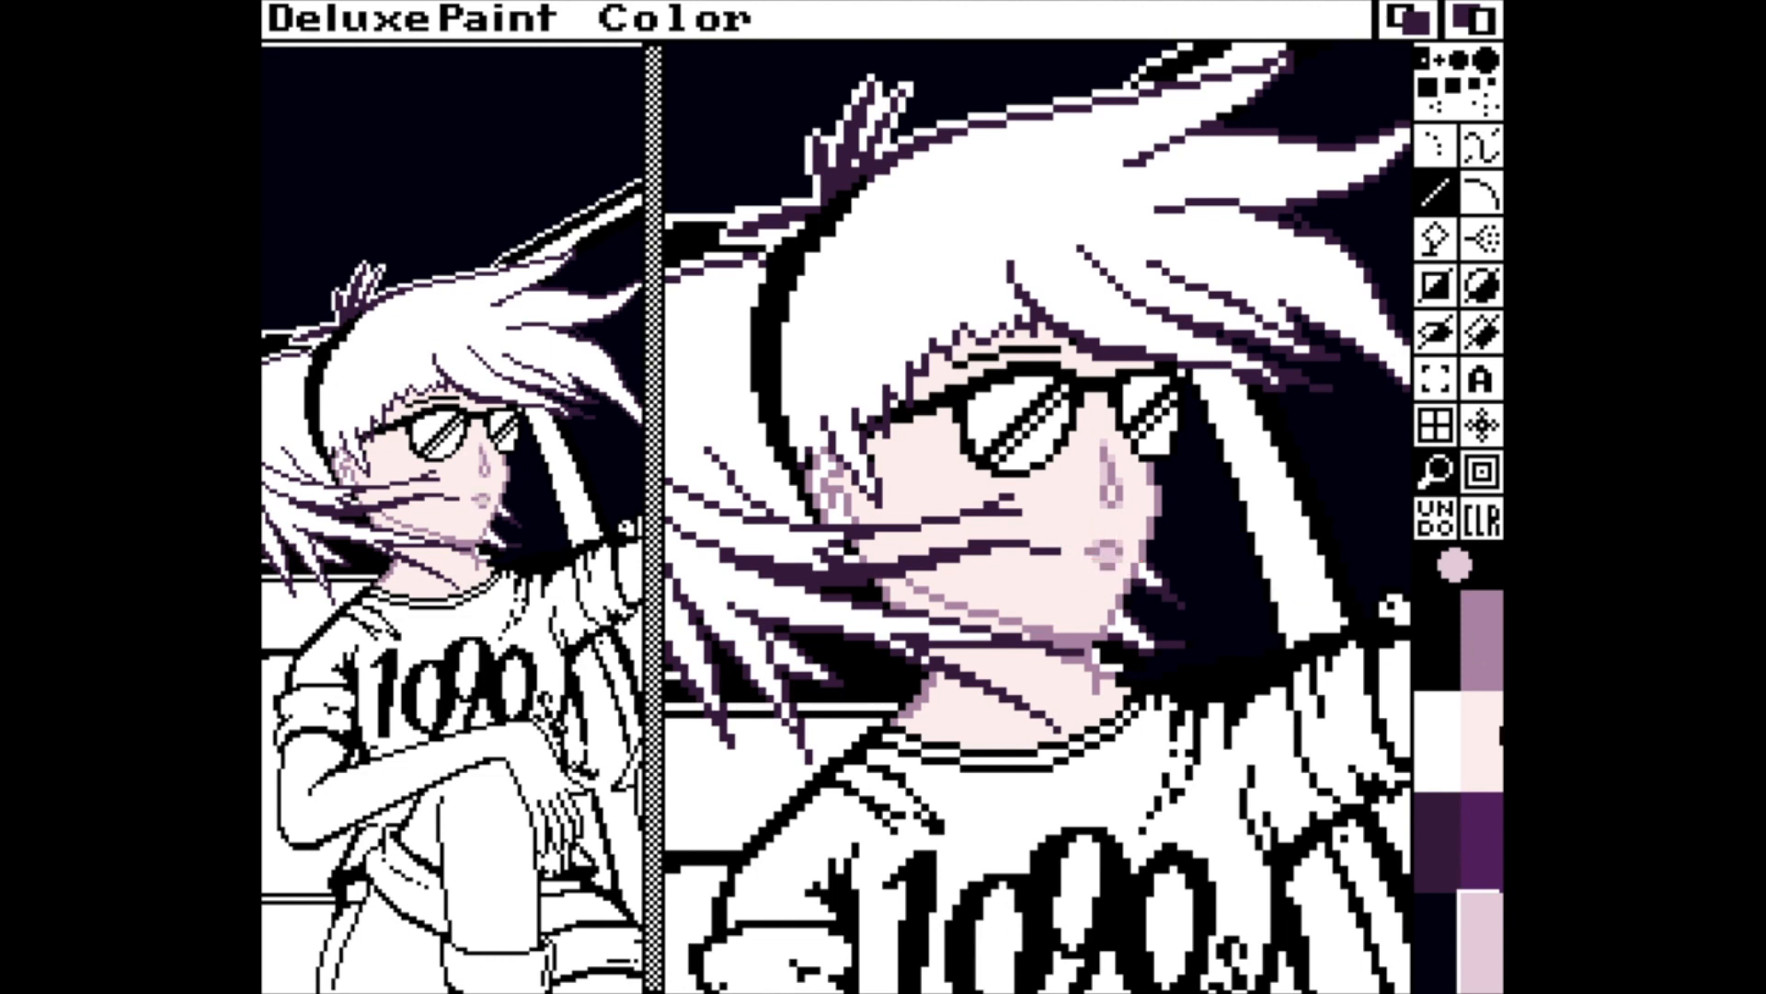
pyautogui.click(1499, 762)
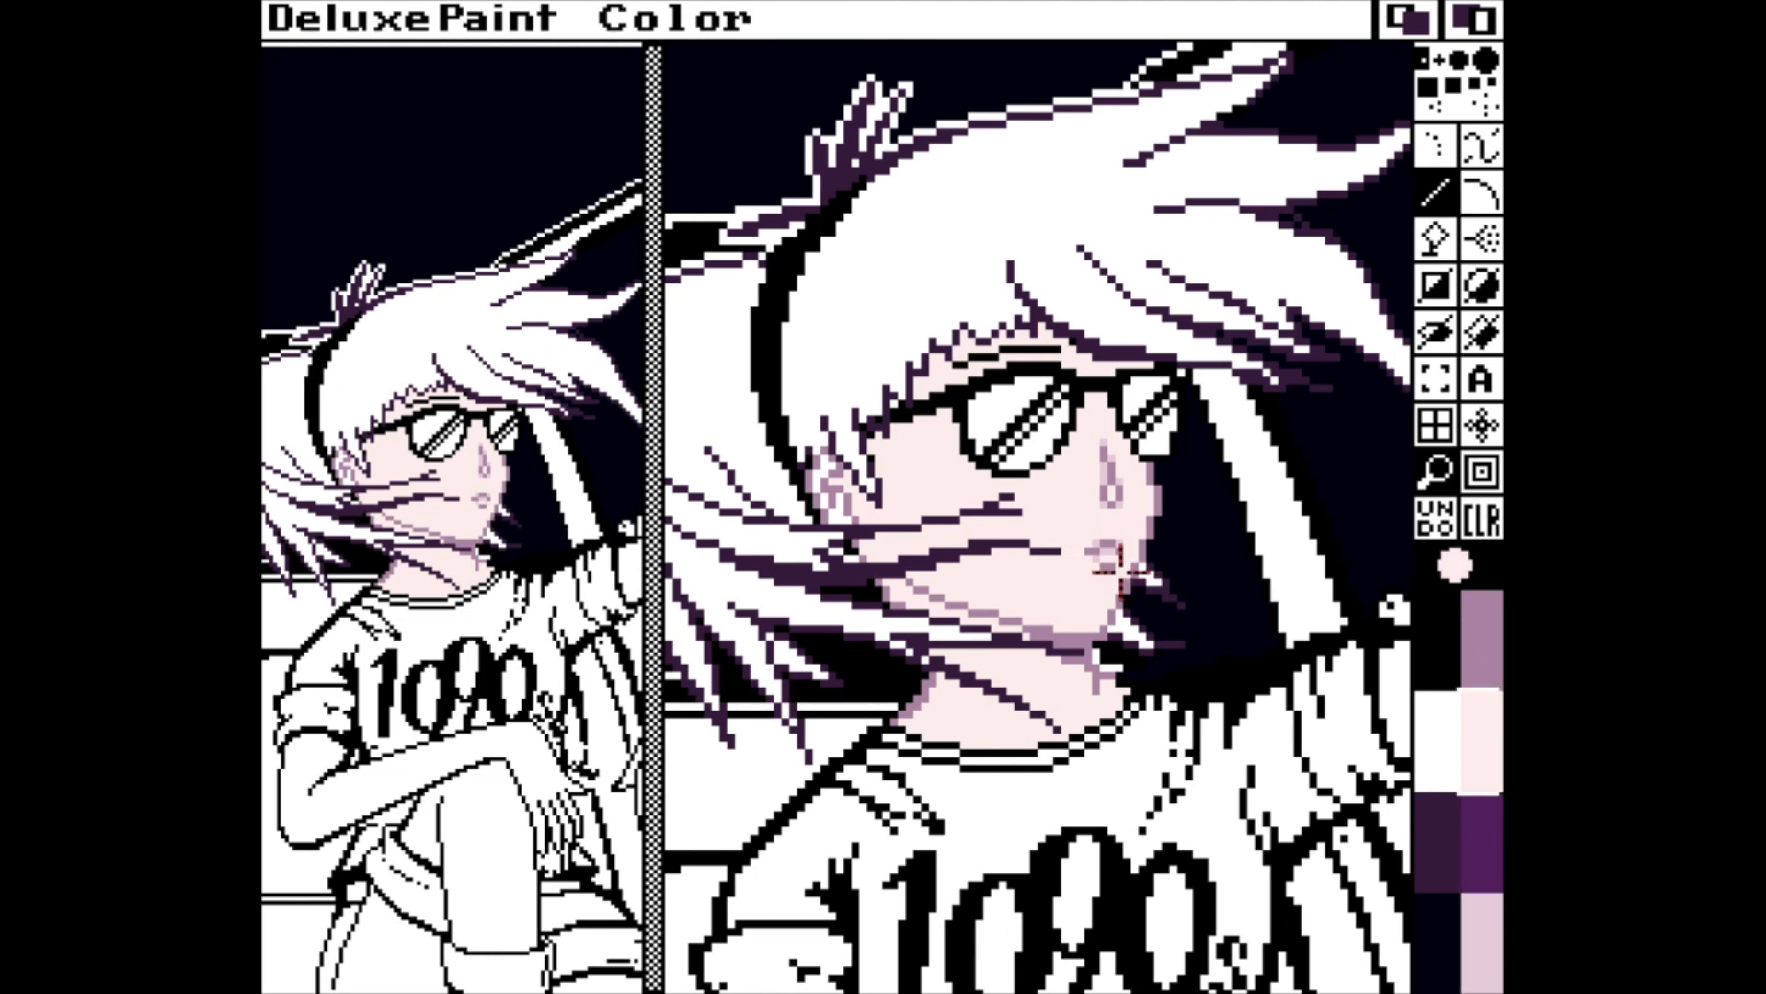
pyautogui.click(1091, 558)
pyautogui.click(1478, 925)
# Darken the pinkish skin shade to RGB 13, 11, 12.
pyautogui.press('p')
pyautogui.click(583, 271)
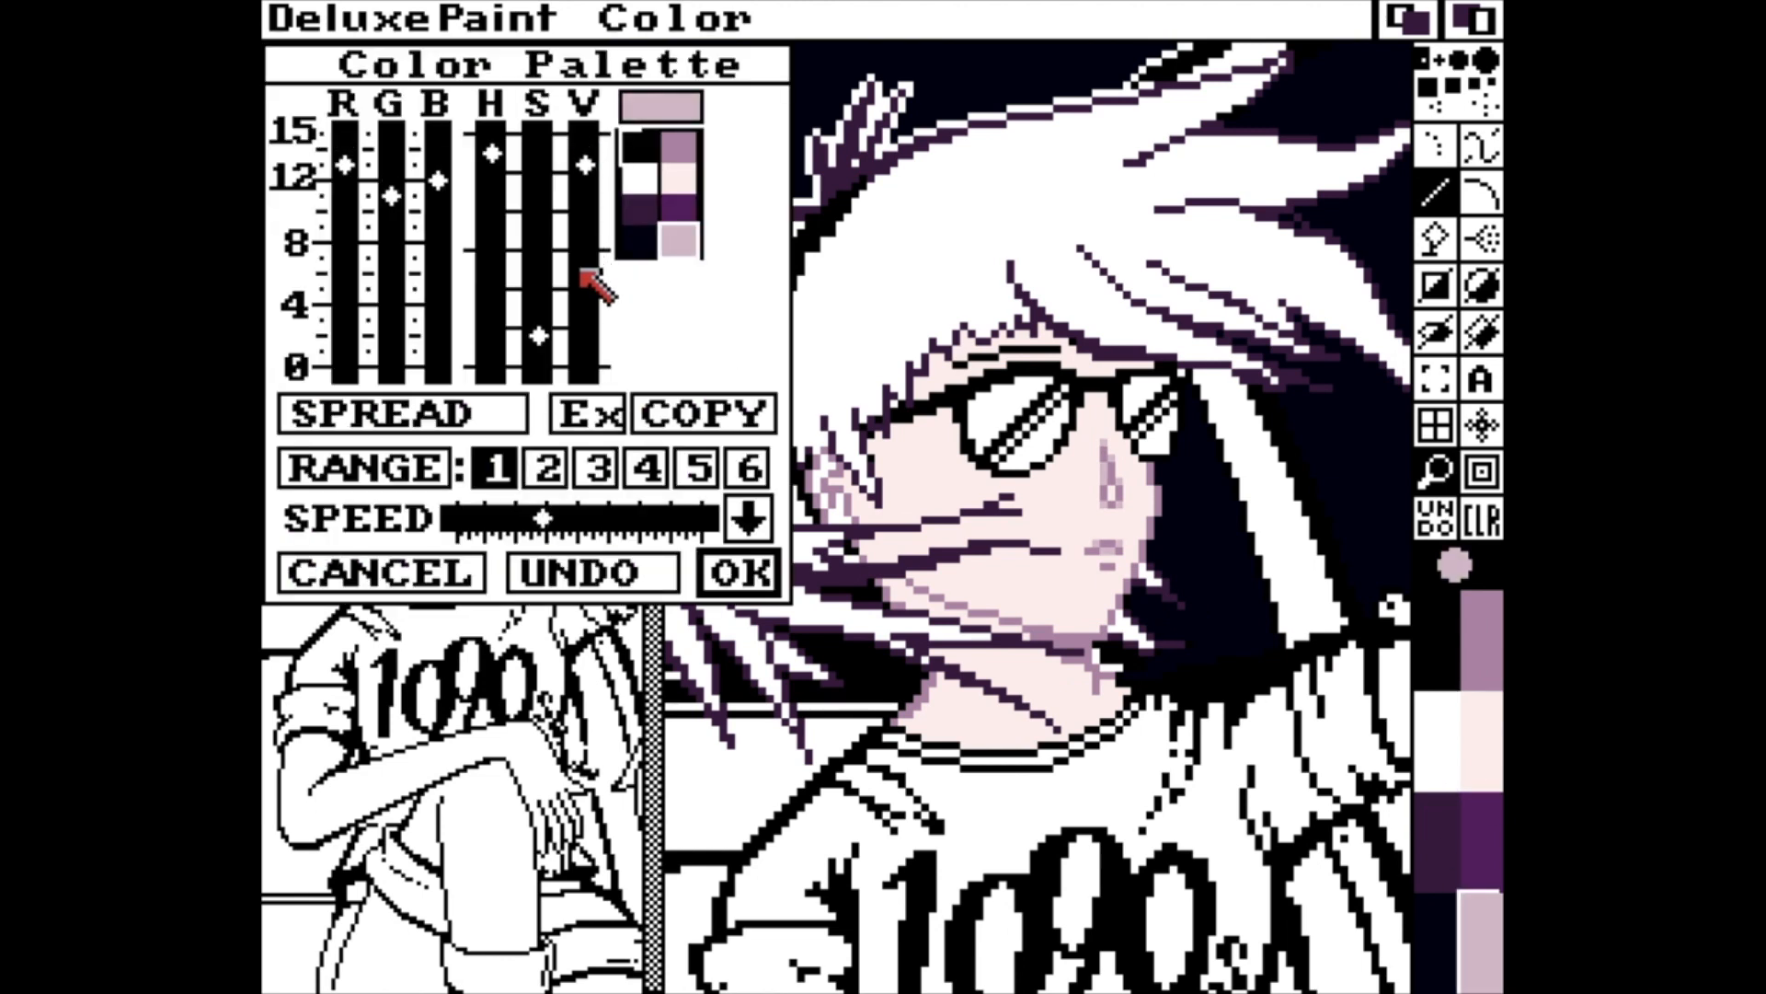
pyautogui.click(739, 573)
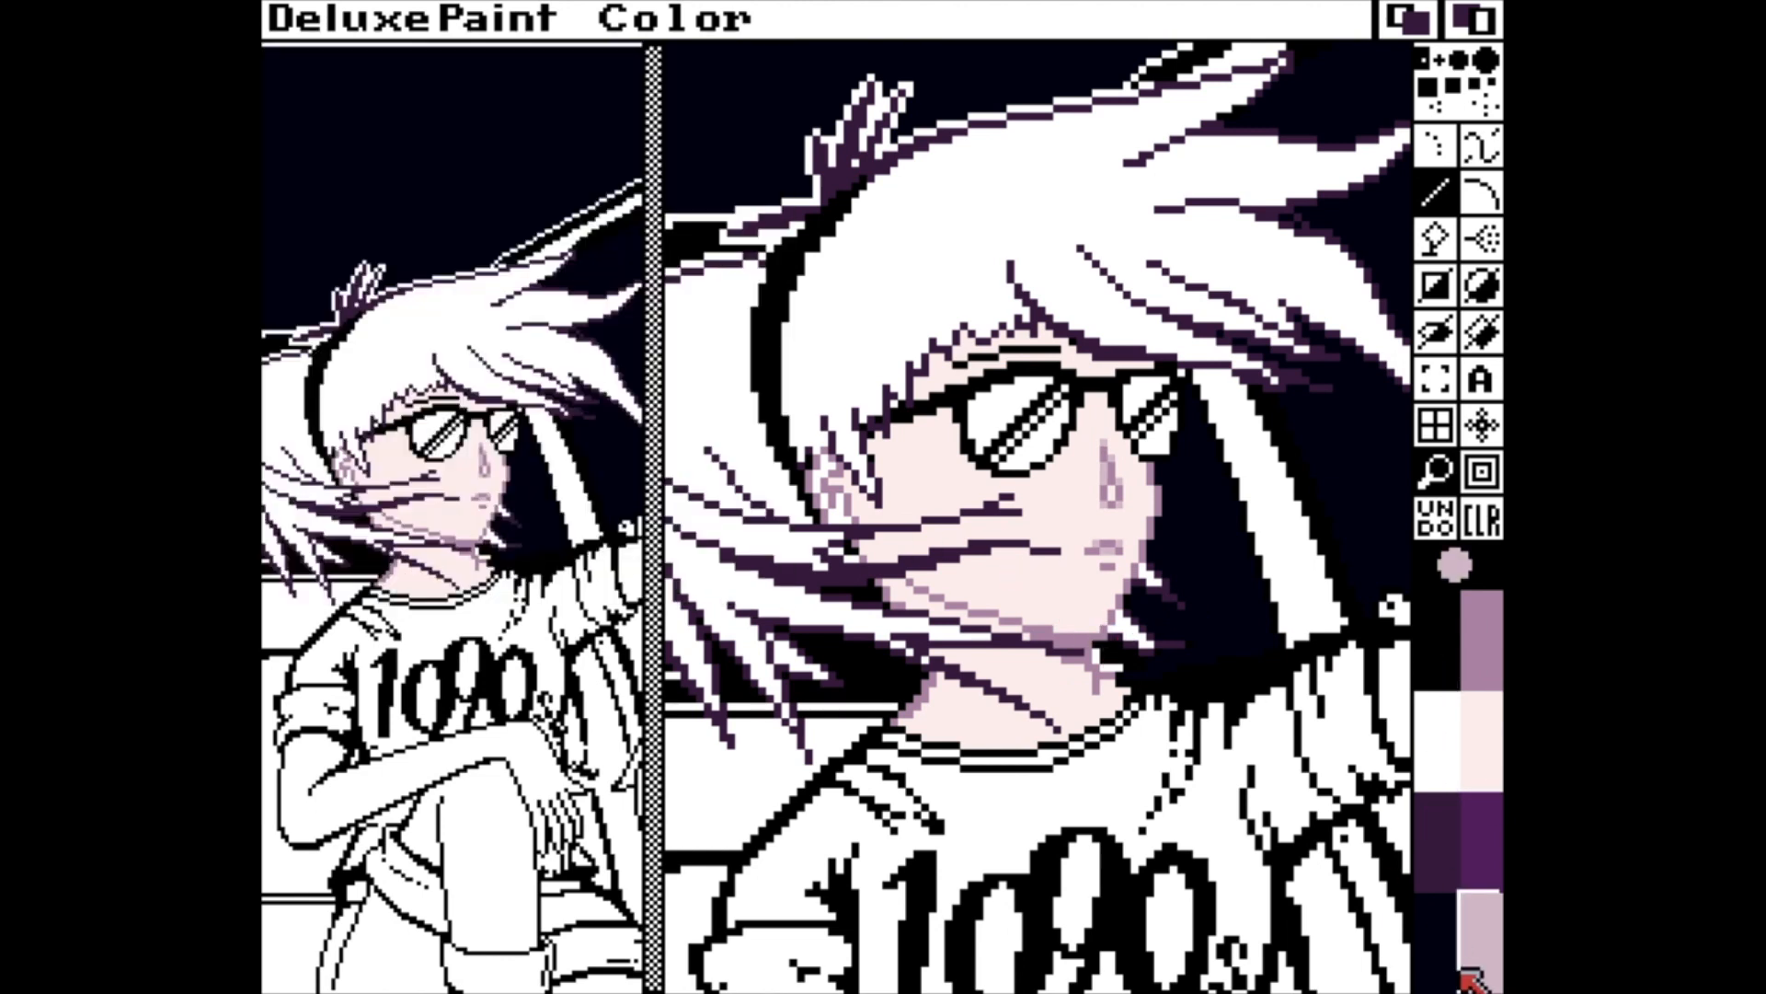
# Add skin shading along the front profile and jaw of the face with the pinkish shade.
pyautogui.click(1435, 943)
pyautogui.click(1437, 847)
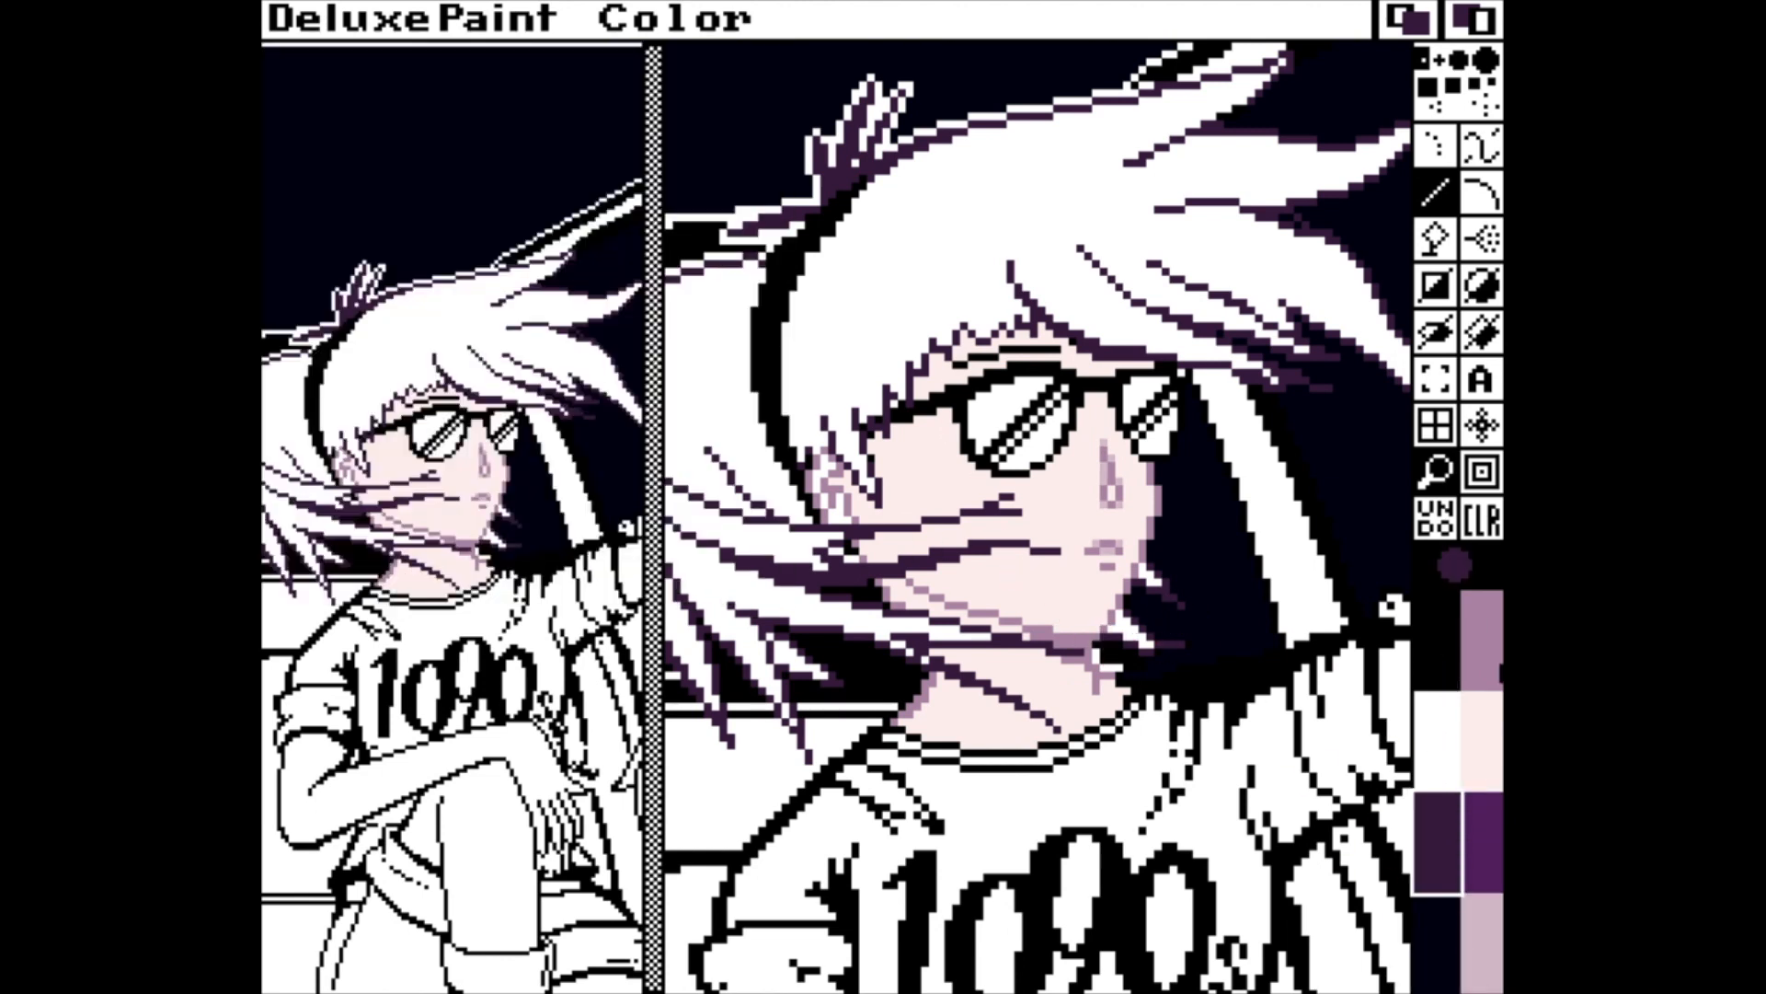
pyautogui.click(1481, 943)
pyautogui.moveTo(1139, 483); pyautogui.dragTo(1130, 565)
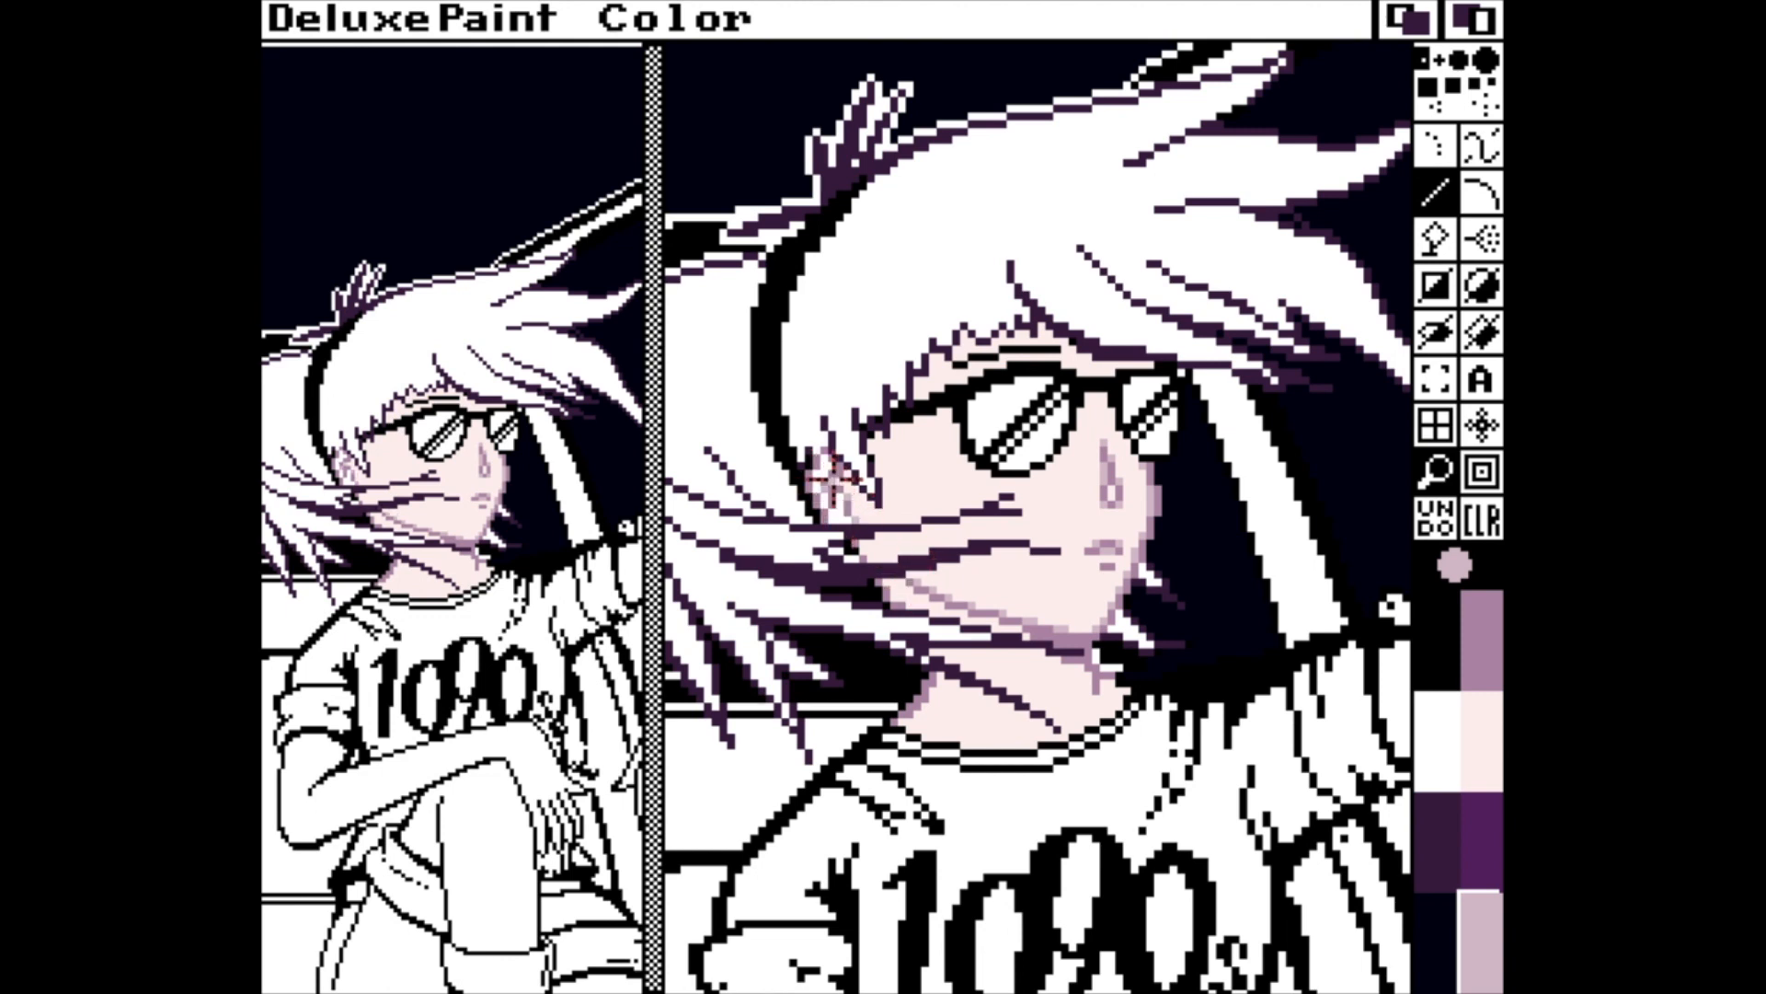
# Flood-fill the ear with the skin colour, and the upper hair and the strands beyond the chin with the brighter purple.
pyautogui.click(1492, 721)
pyautogui.click(1435, 240)
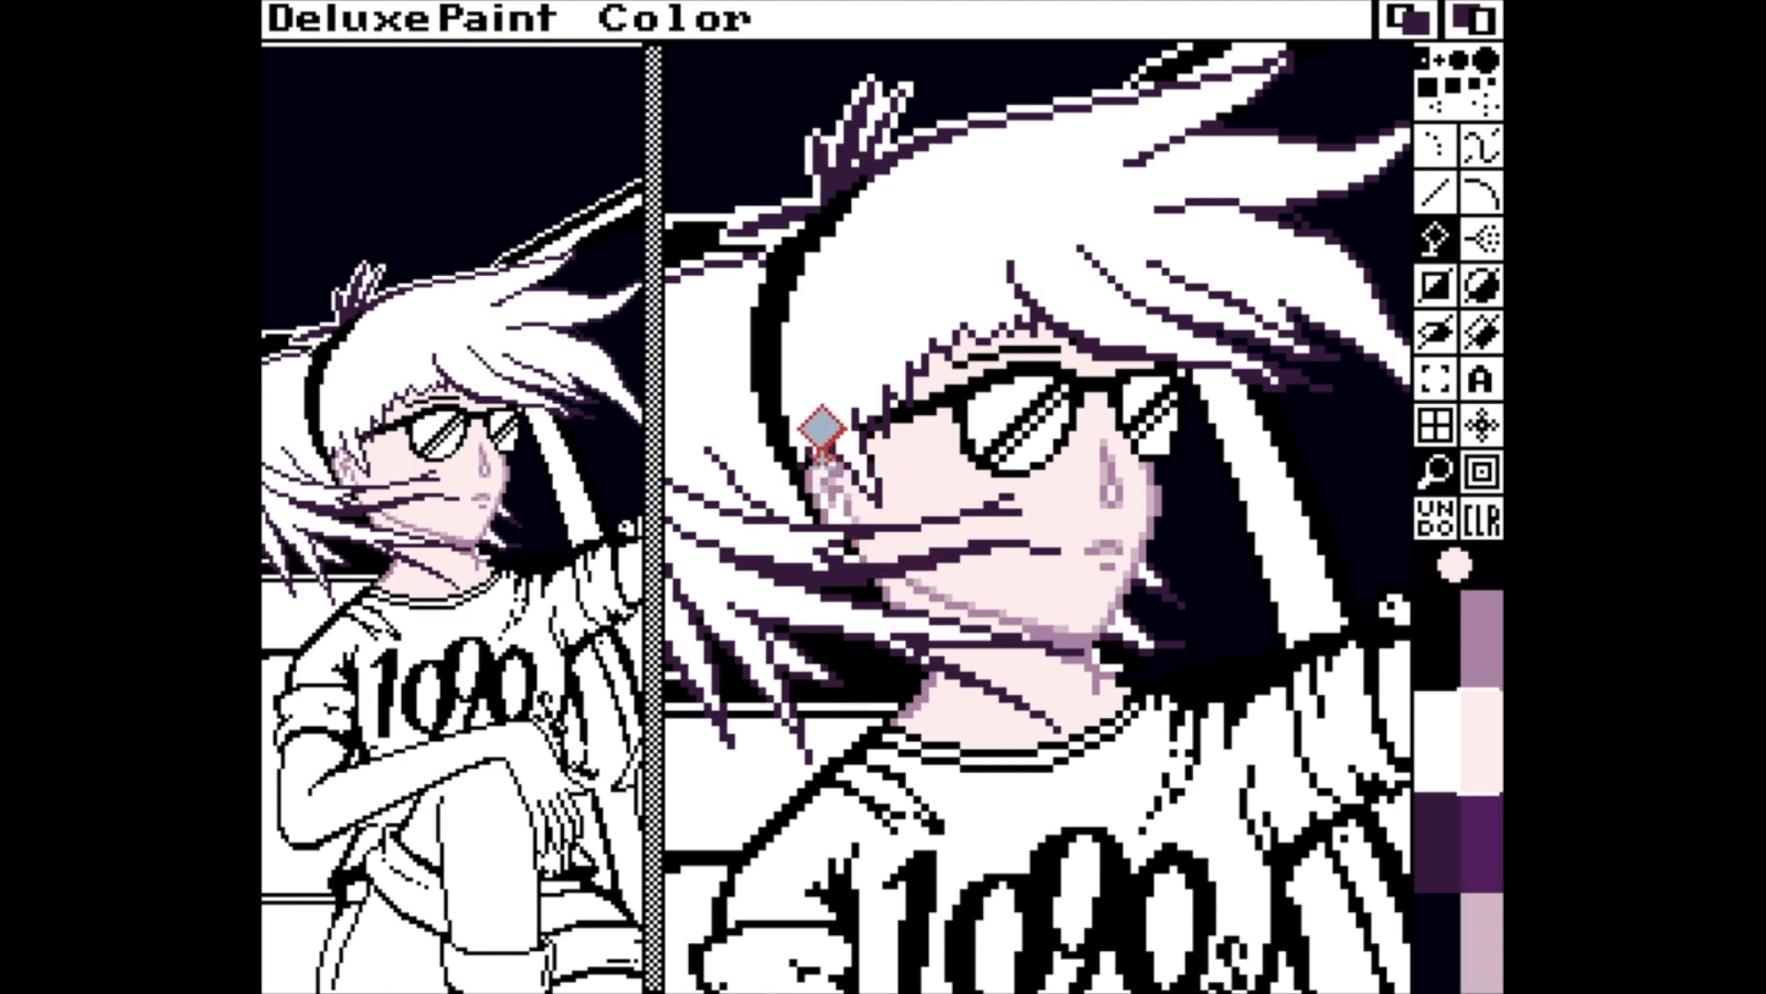
pyautogui.click(1481, 841)
pyautogui.click(1230, 197)
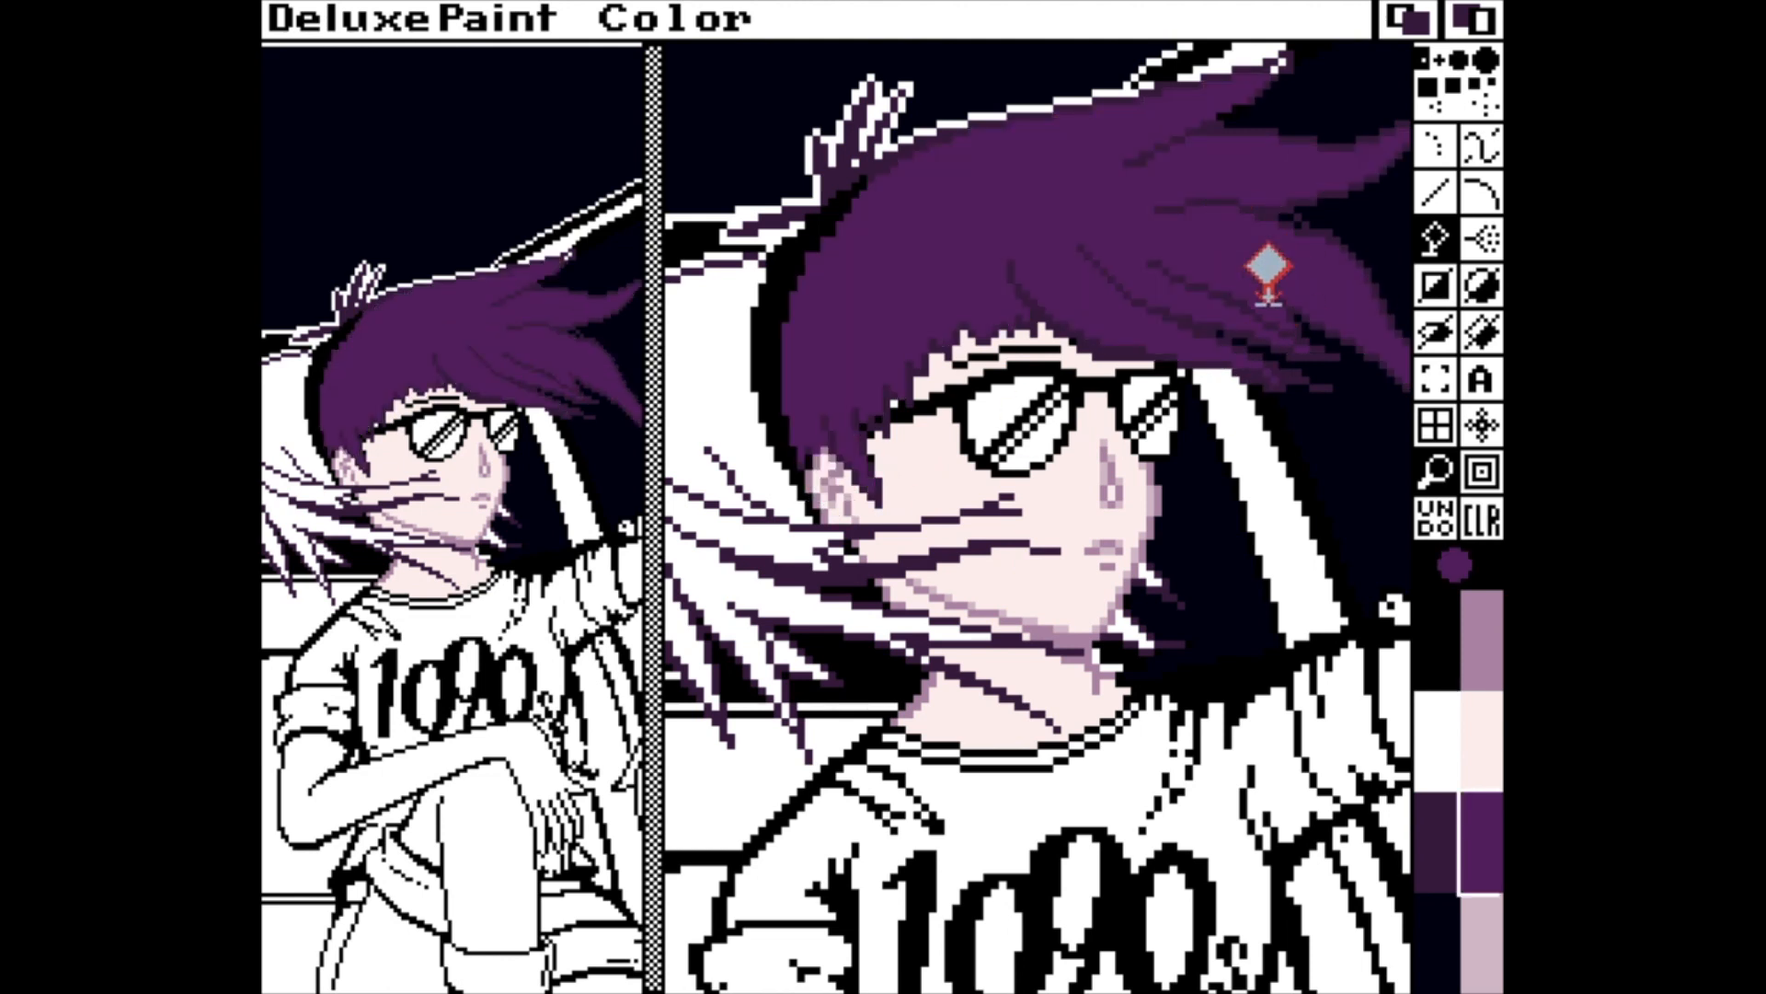
pyautogui.click(1151, 574)
# Change the bright purple hair colour in the palette to a light lavender with RGB 10, 9, 13.
pyautogui.press('p')
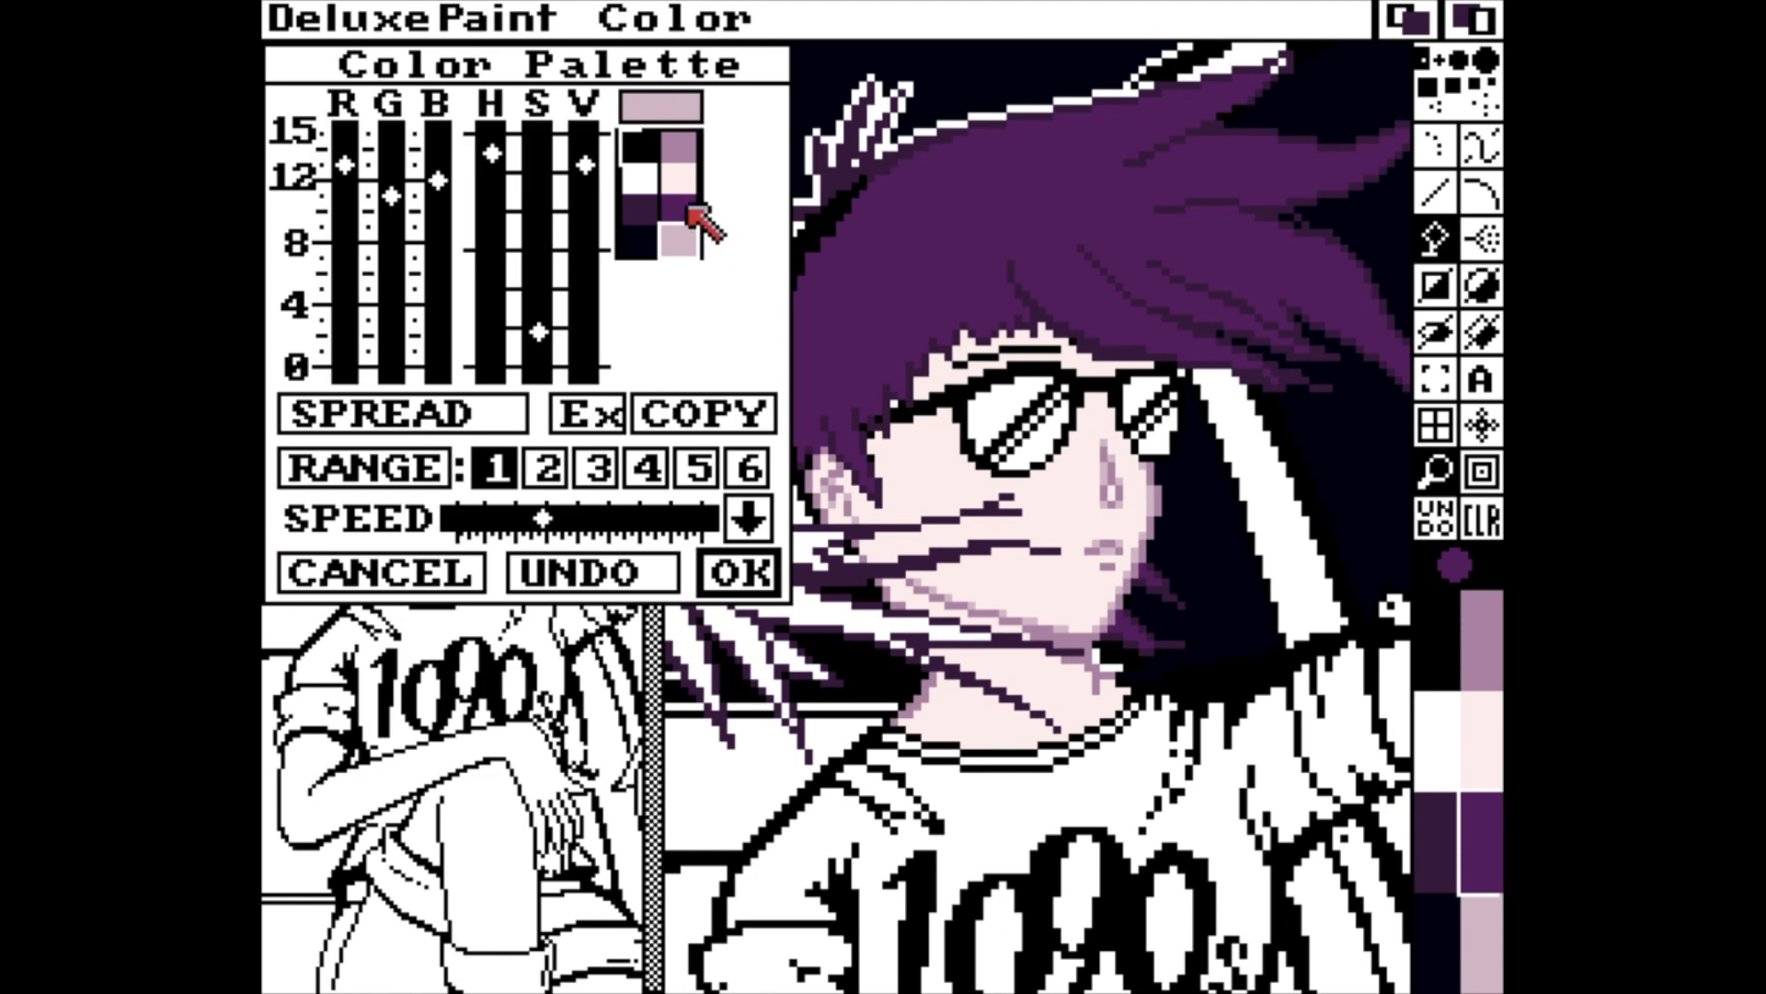
pyautogui.click(679, 210)
pyautogui.moveTo(539, 138); pyautogui.dragTo(545, 333)
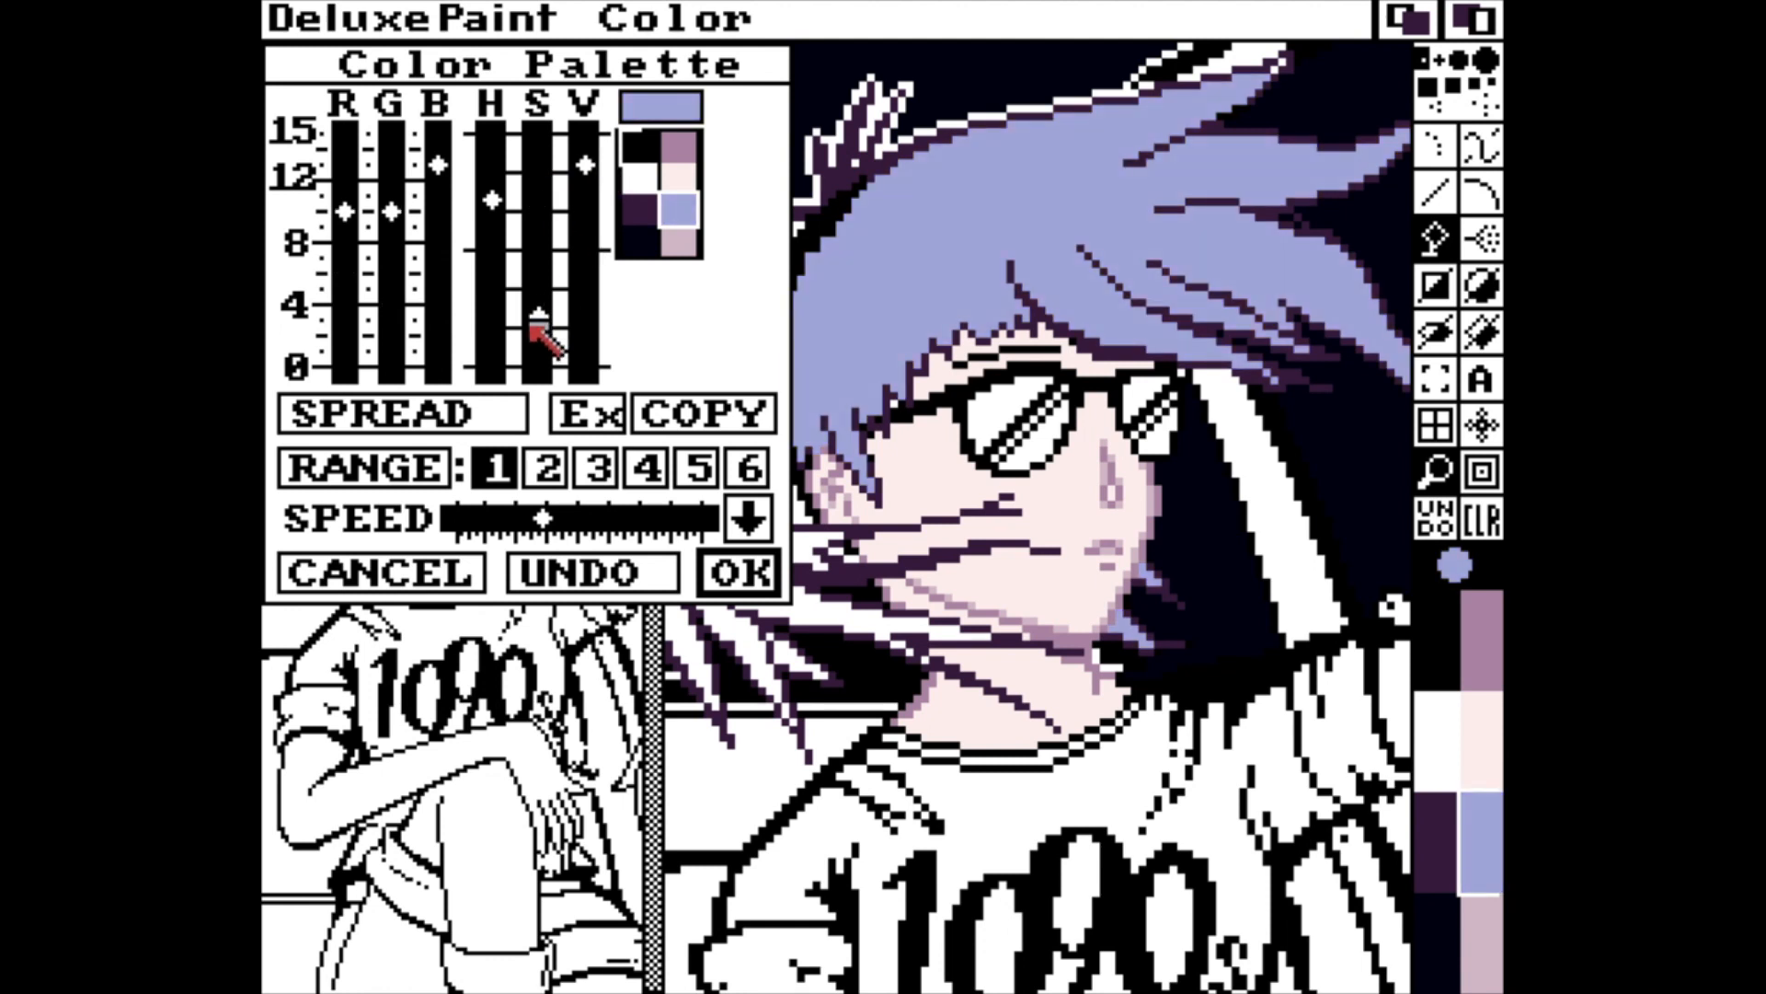
pyautogui.click(736, 574)
# Touch up the skin shading around the neck, jaw and ear with the light and dark pinkish shades.
pyautogui.press('v')
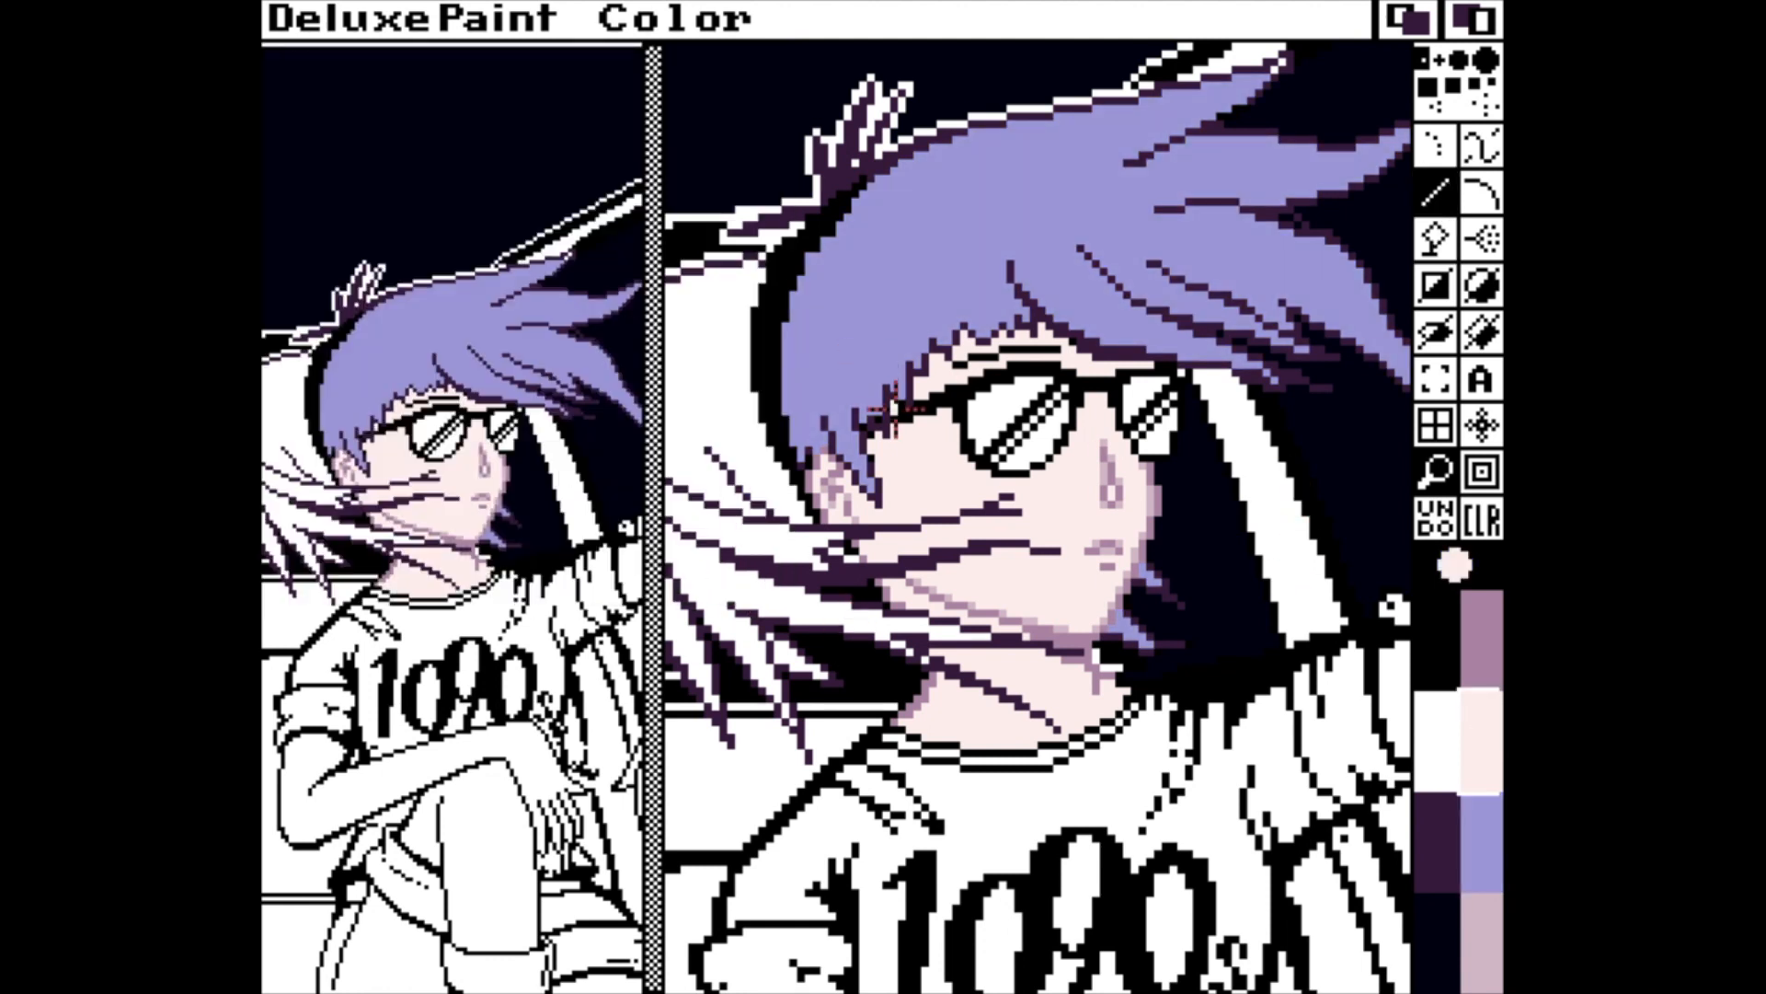
pyautogui.click(1481, 938)
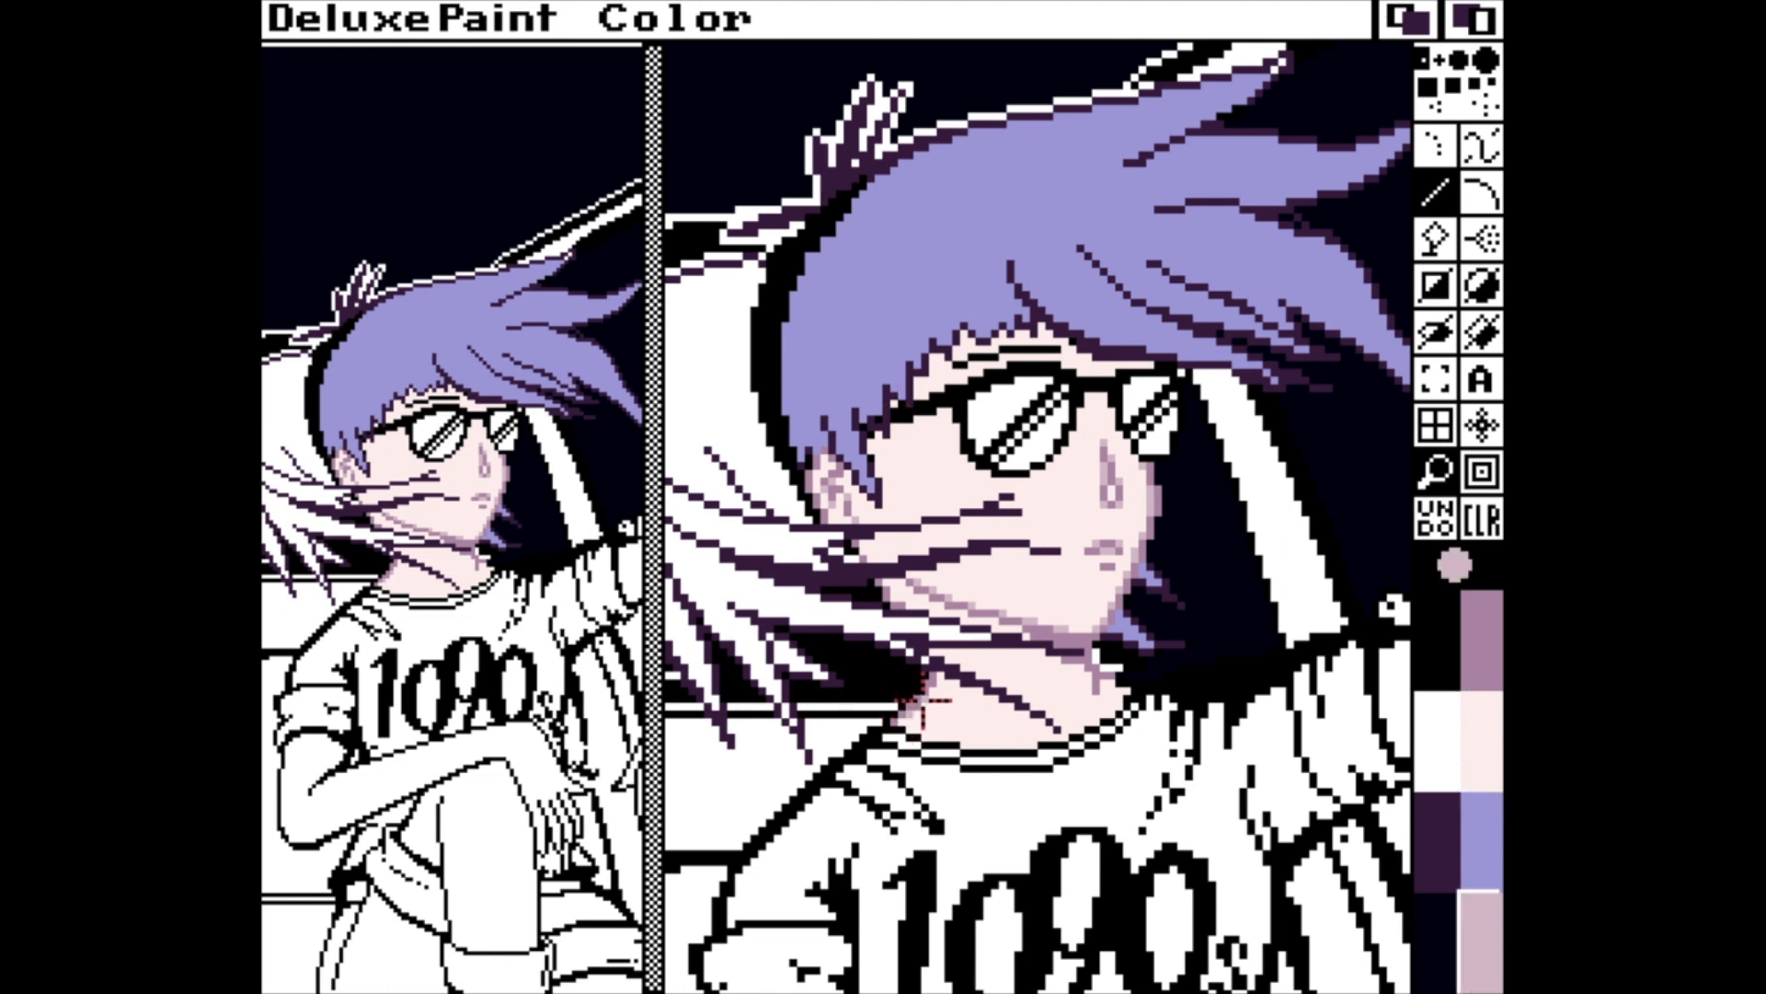
pyautogui.click(1476, 641)
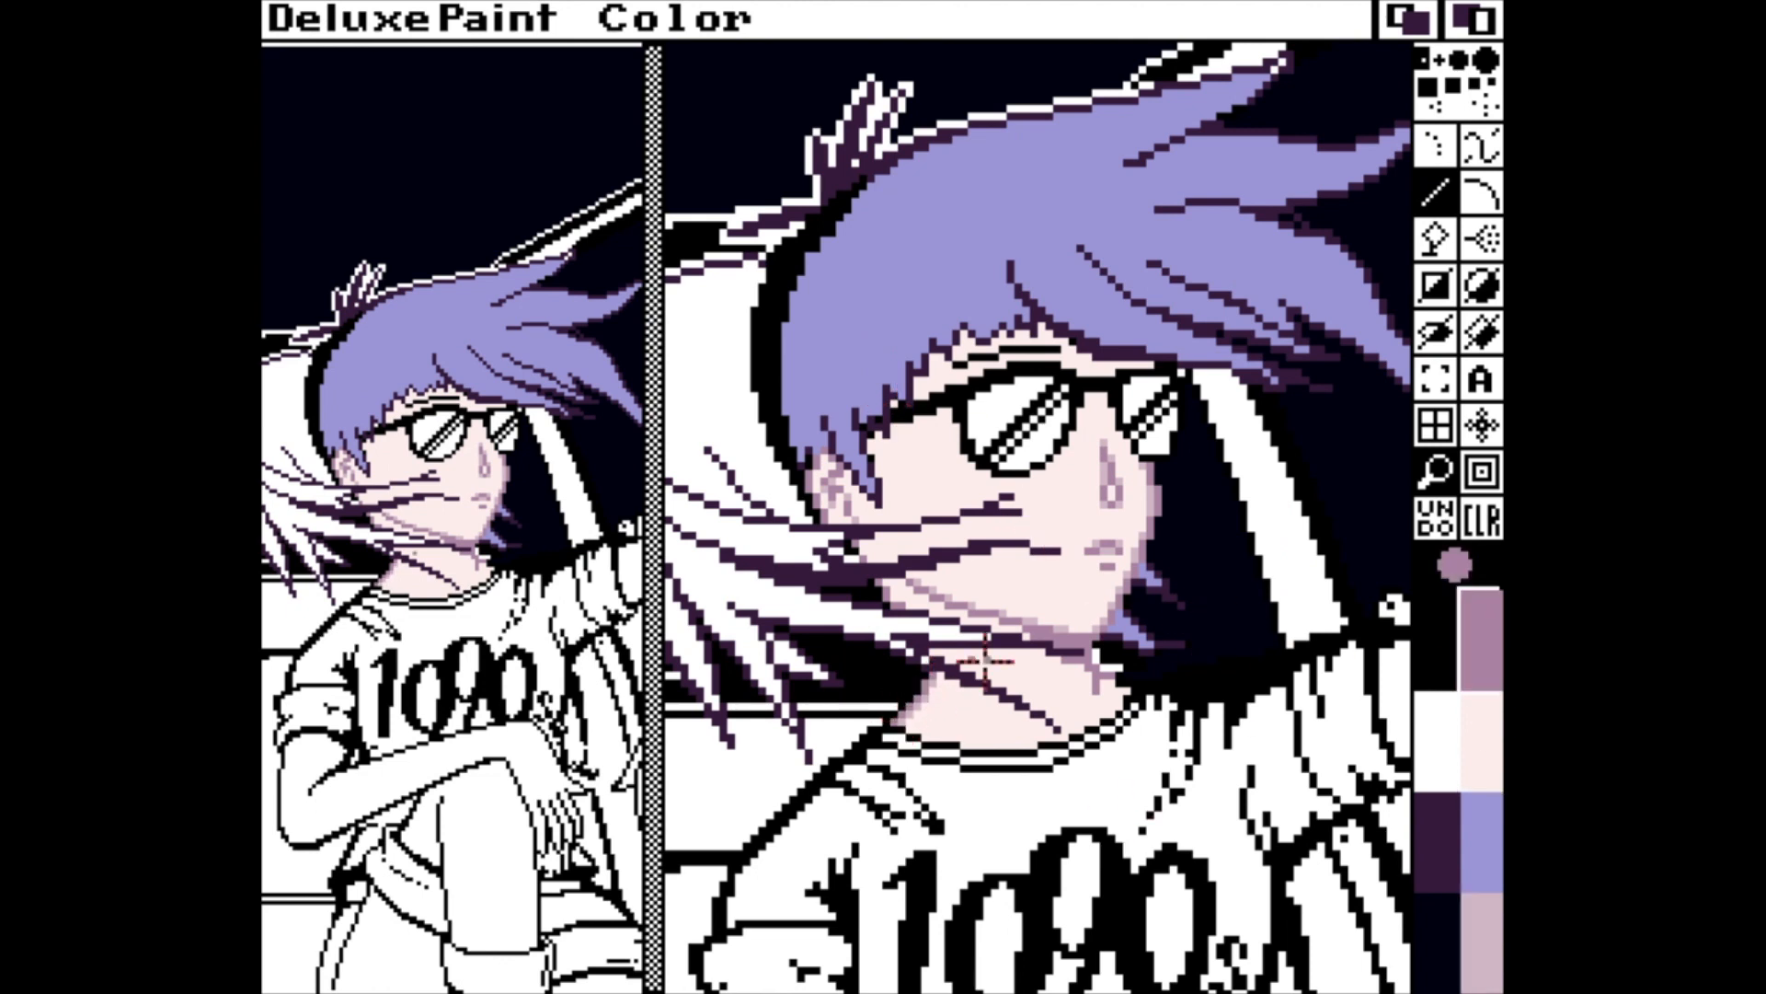
pyautogui.click(1499, 913)
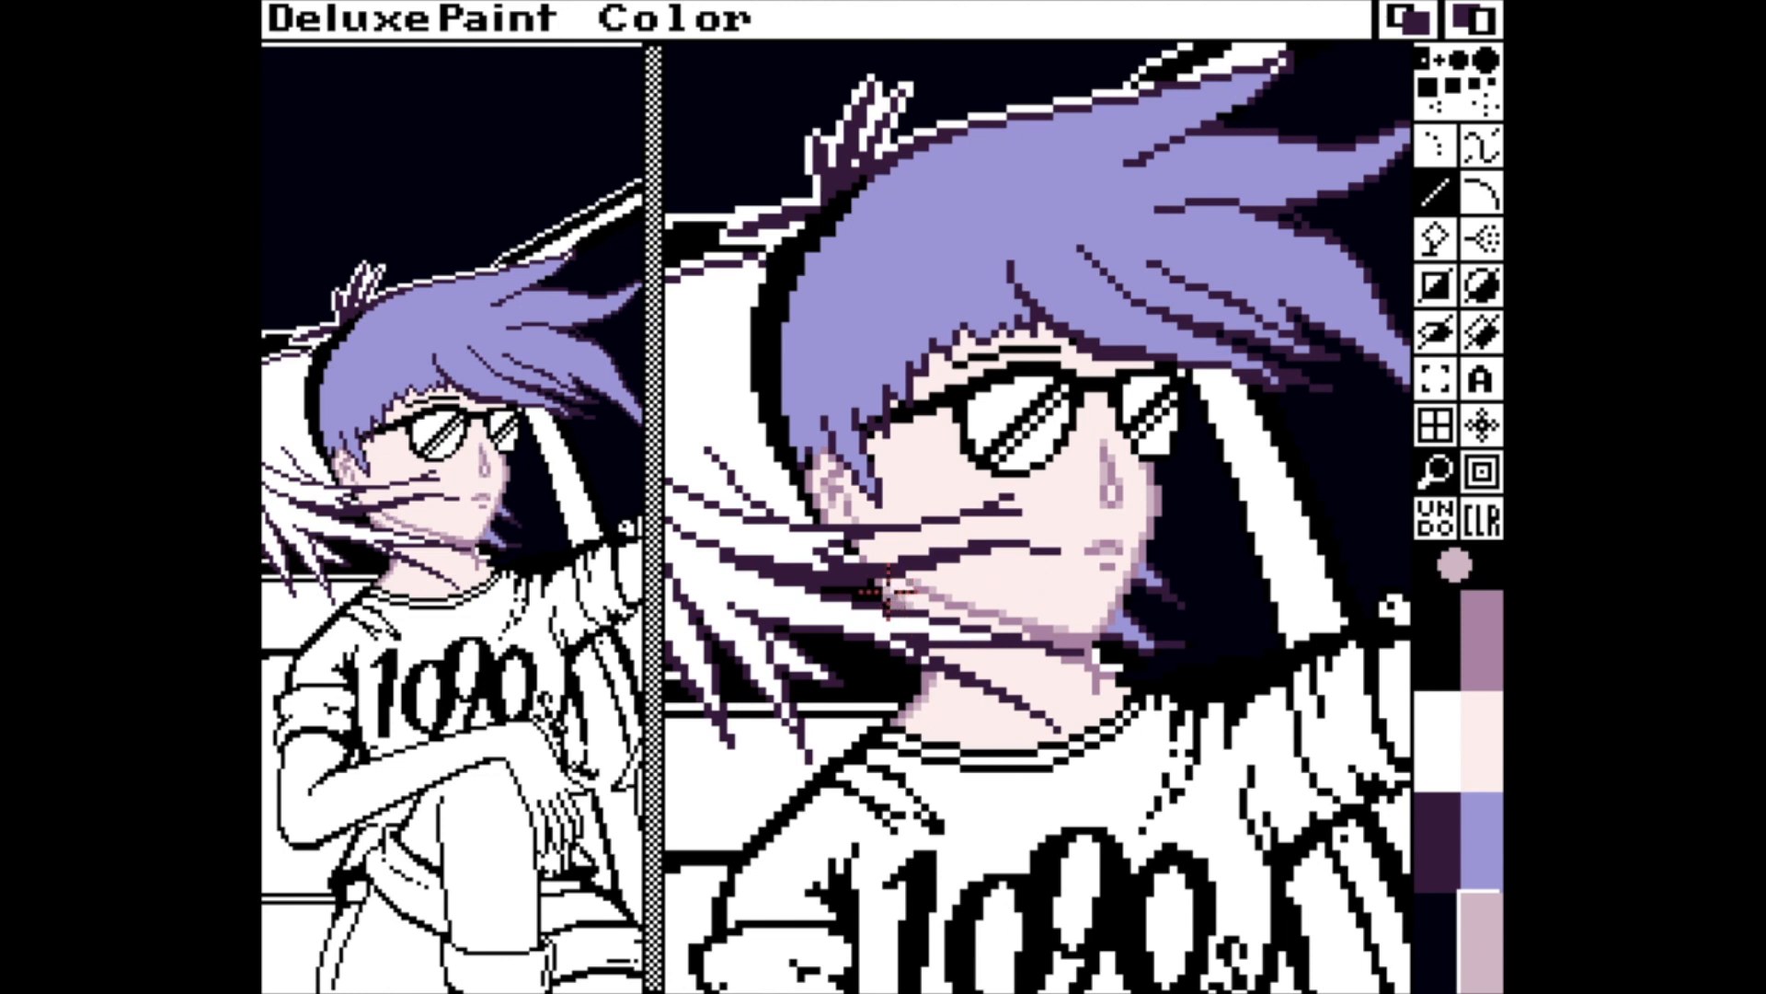
pyautogui.click(1499, 654)
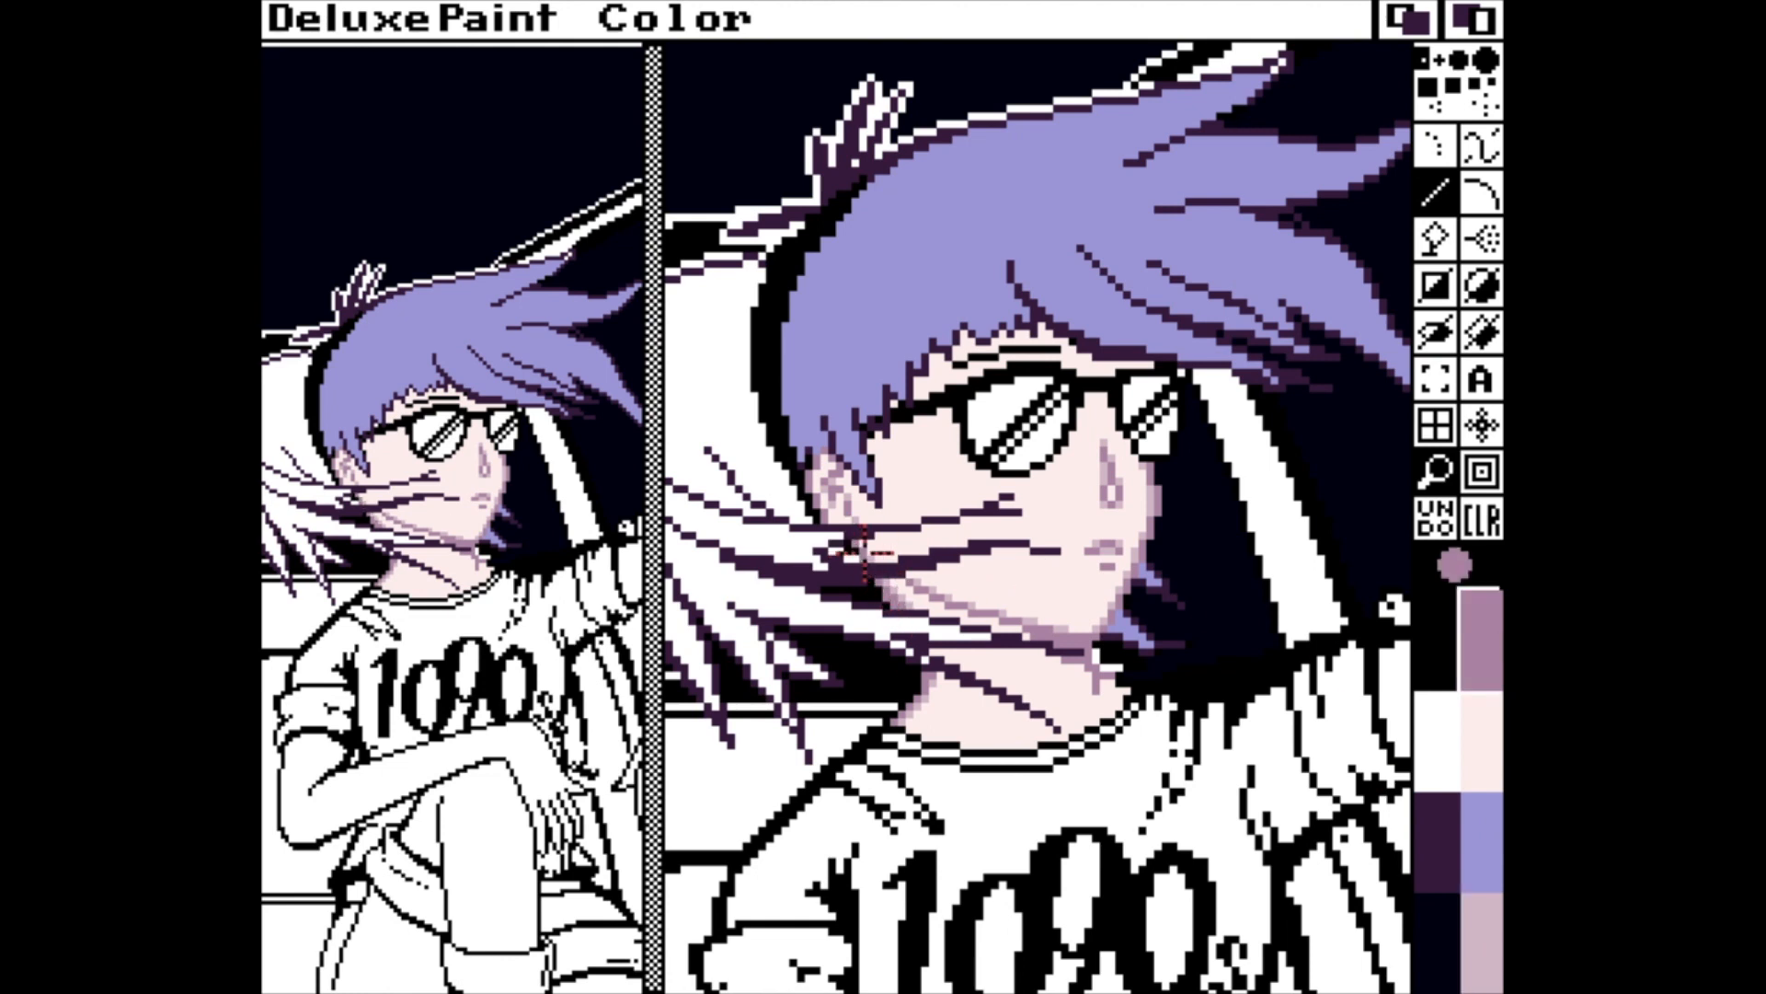
pyautogui.click(1483, 928)
pyautogui.click(1453, 865)
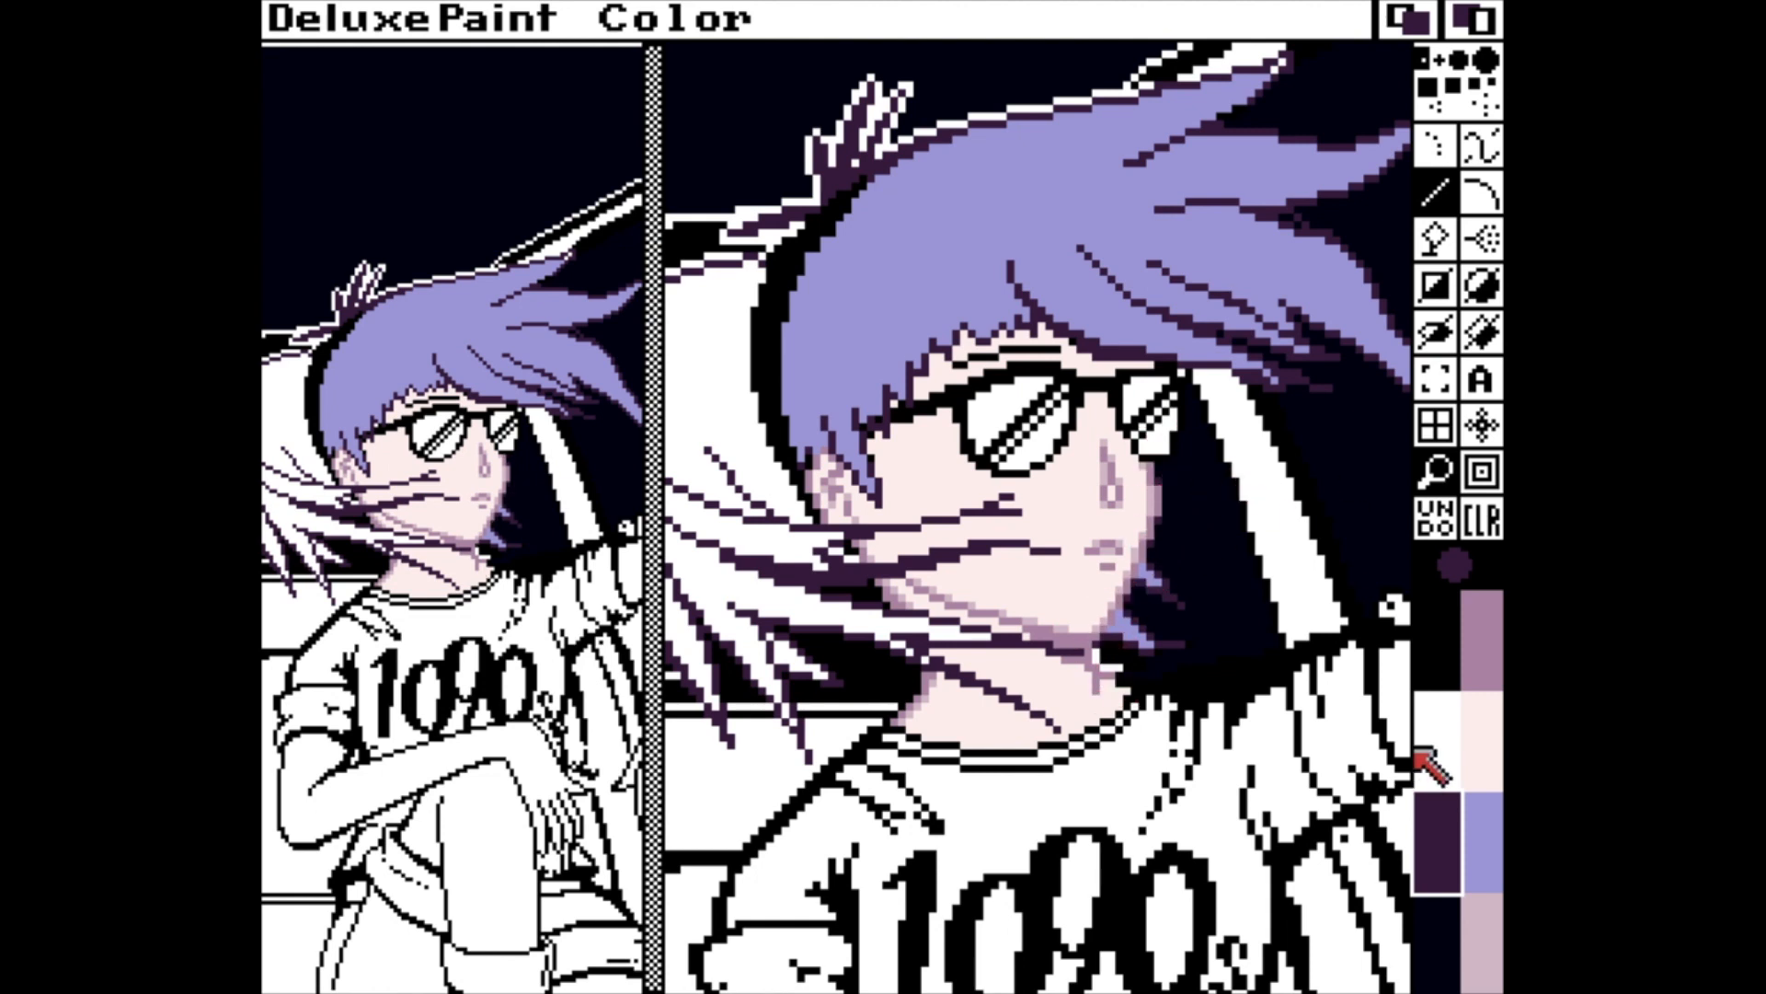
# Flood-fill the white hair behind the headband and the small tuft on the head with lavender.
pyautogui.click(1483, 824)
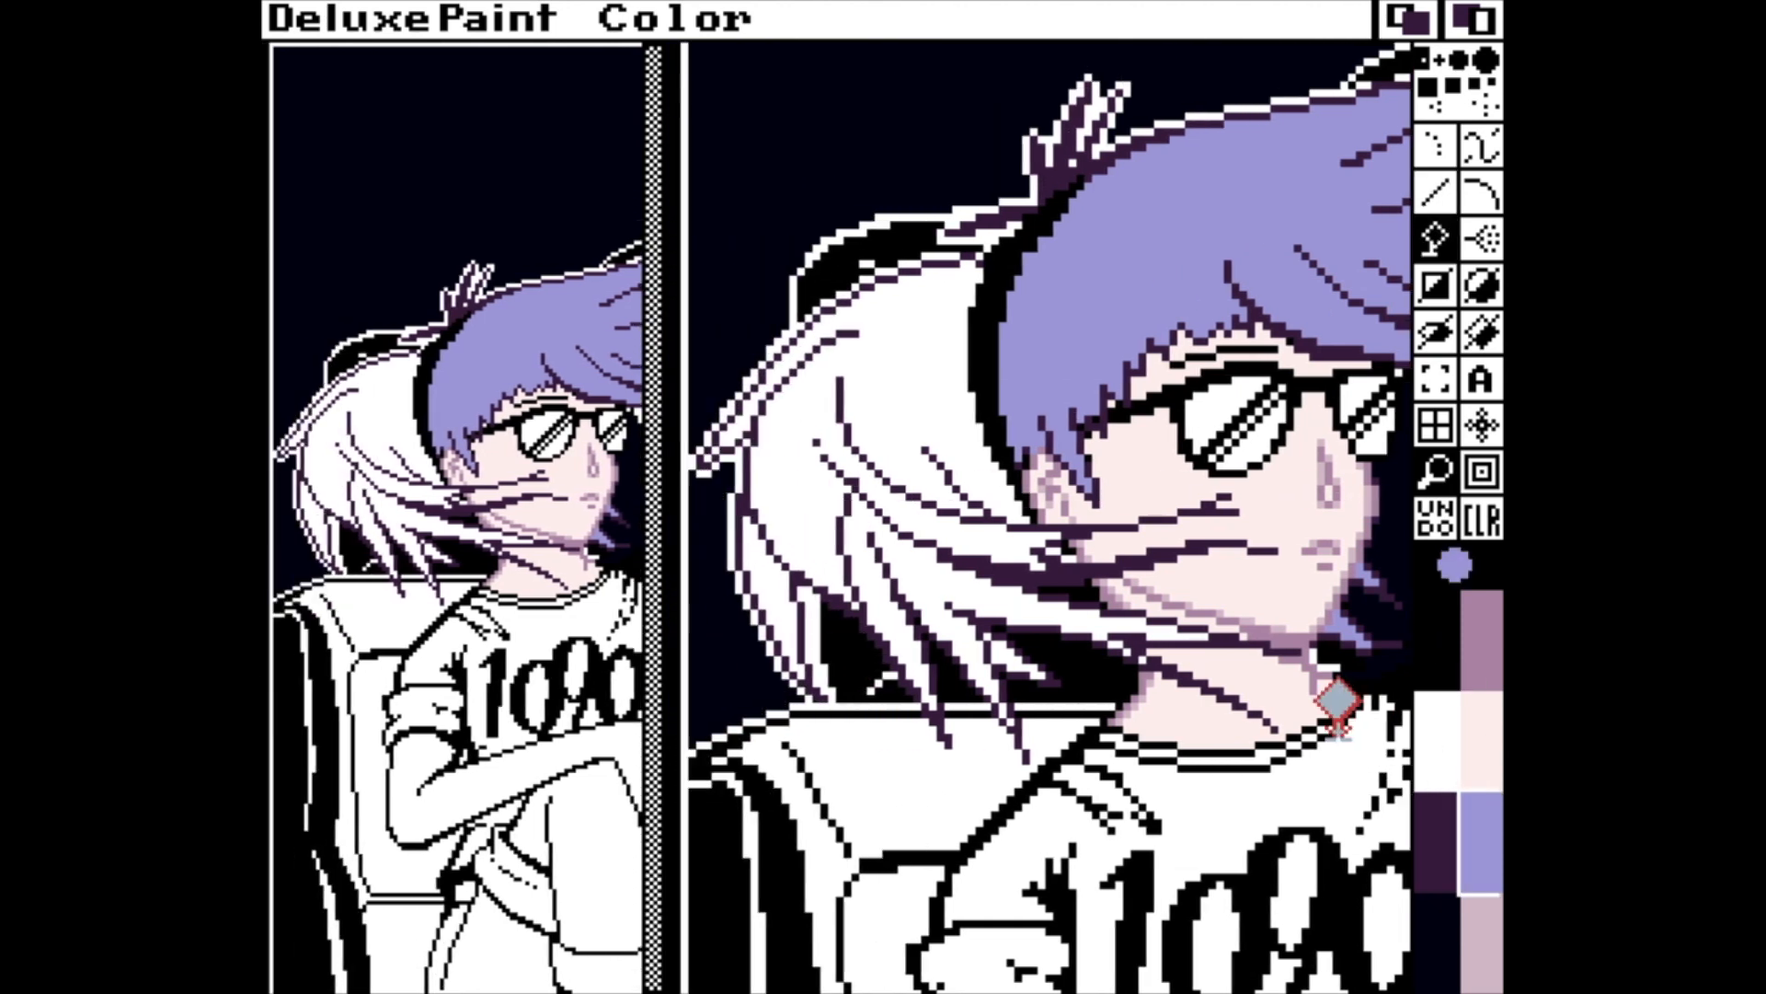
pyautogui.click(916, 341)
pyautogui.click(969, 584)
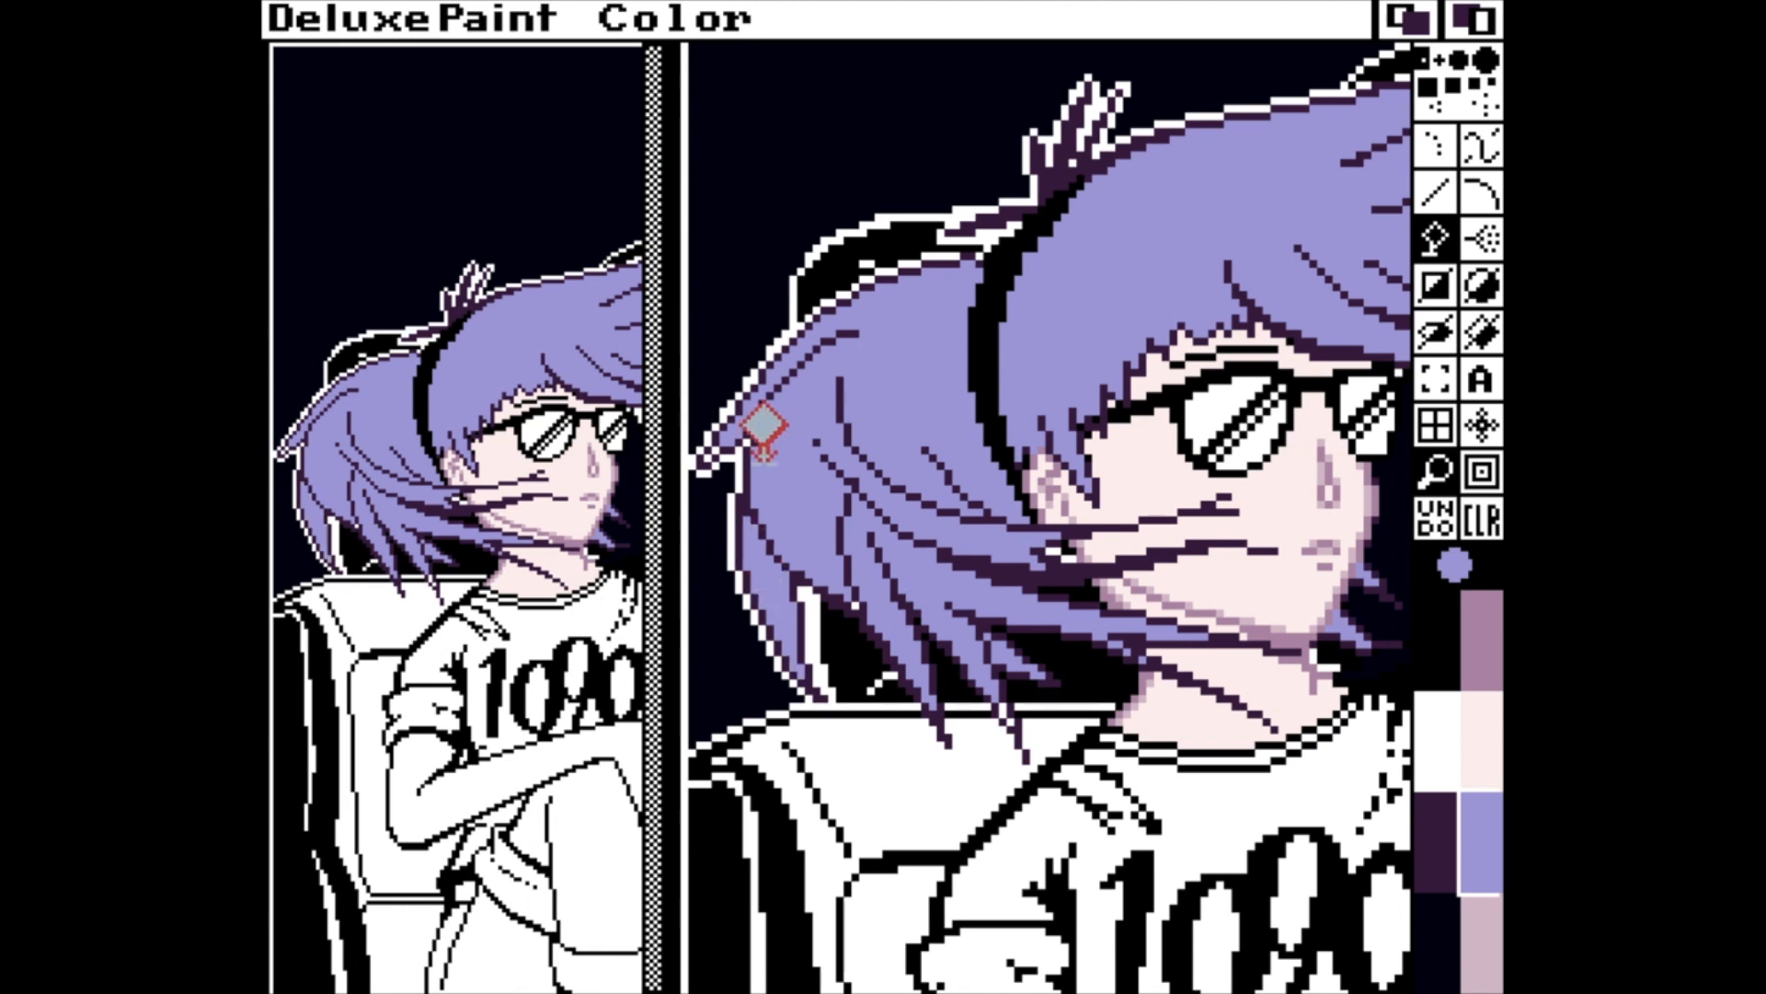
pyautogui.press('v')
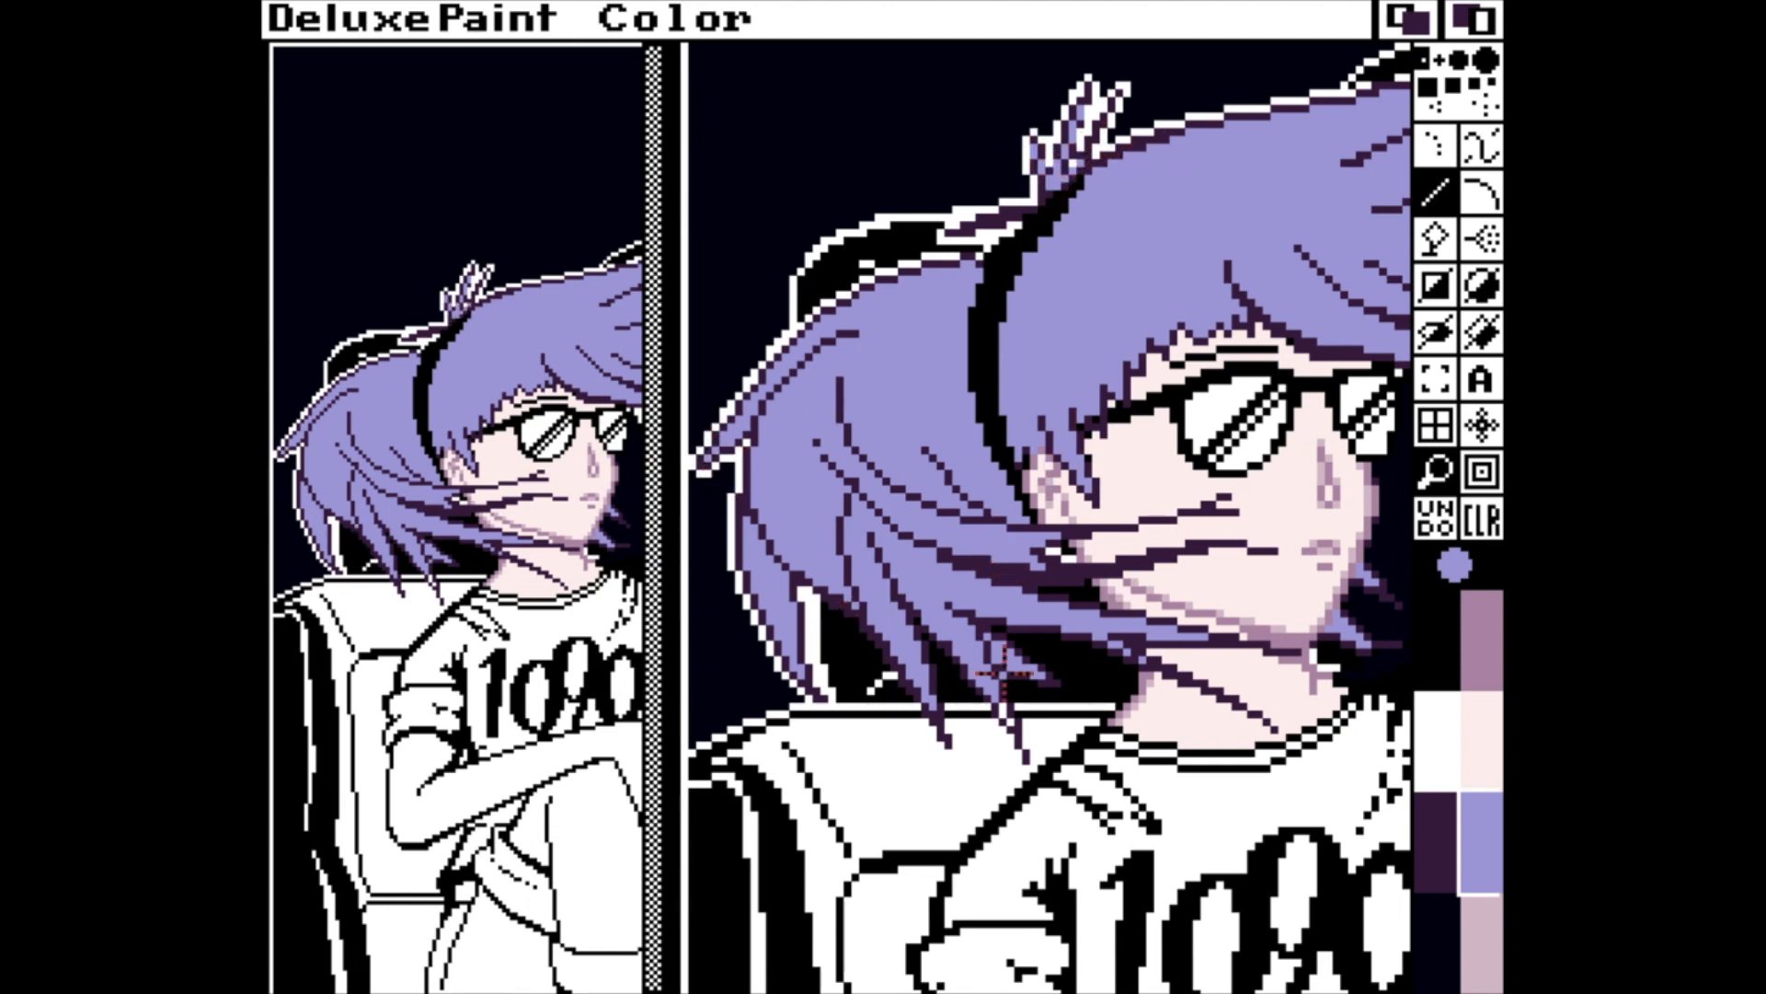
# Change the dark background sky colour in the palette to a muted purple with RGB 4, 2, 4.
pyautogui.press('m')
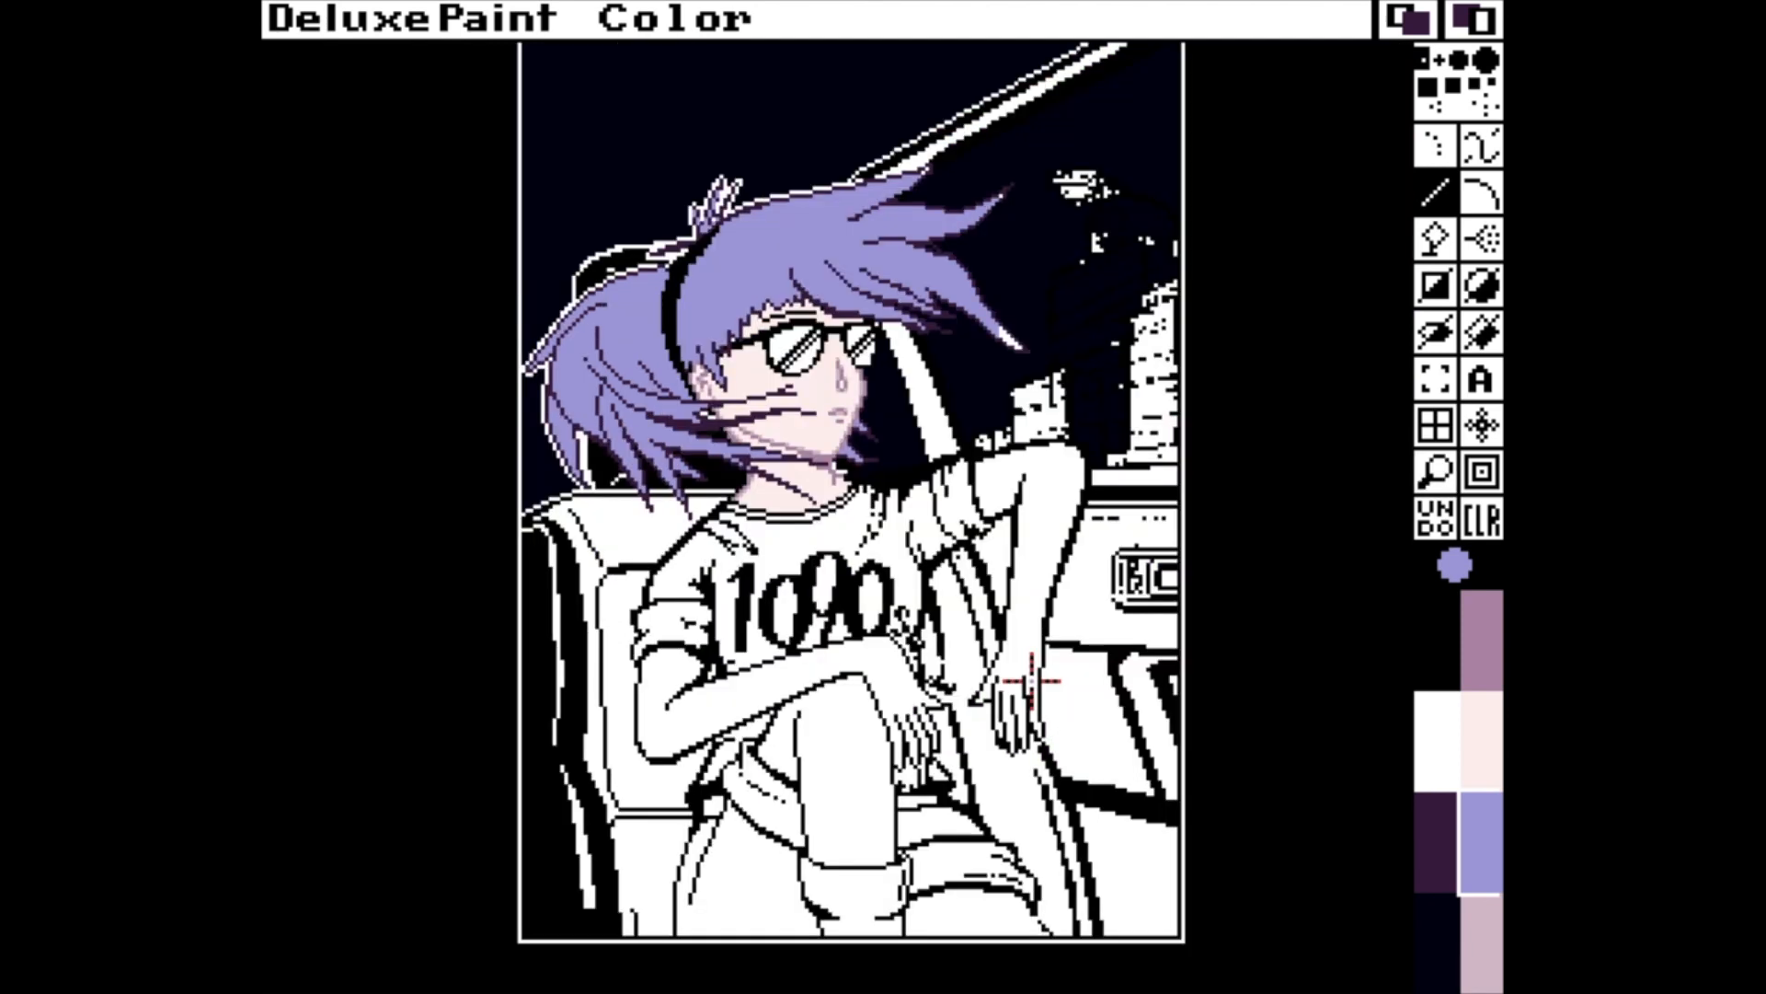
pyautogui.press('p')
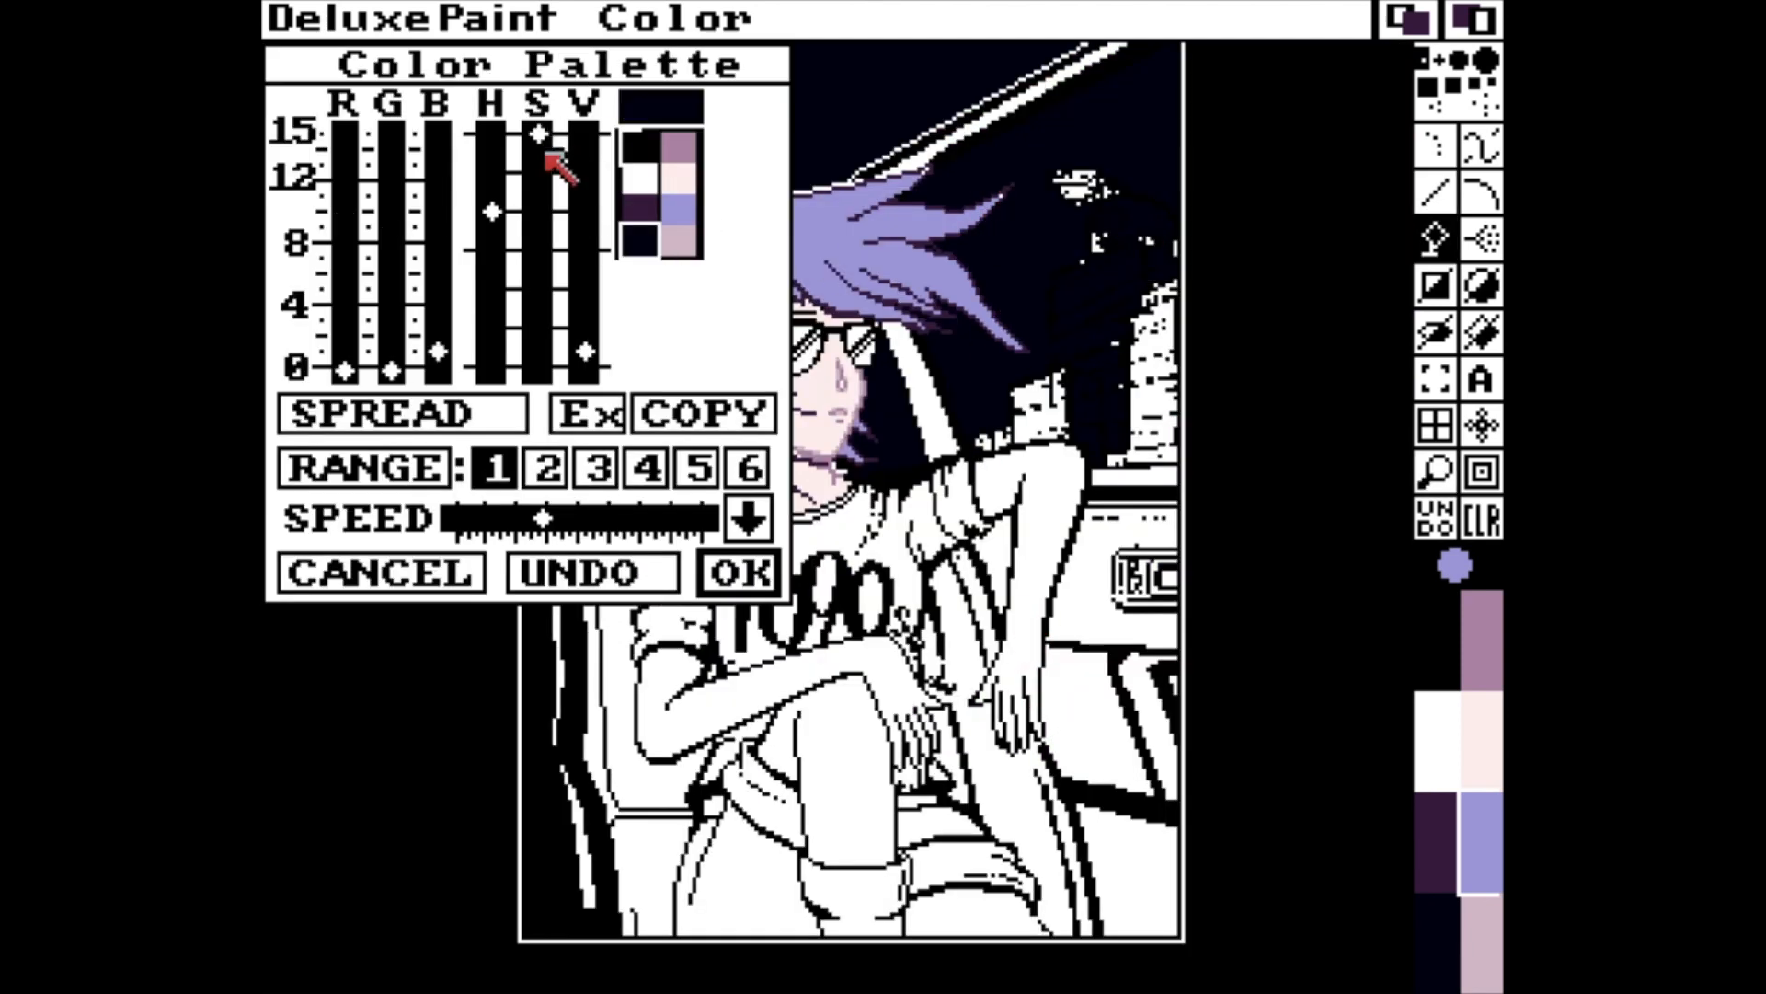
pyautogui.moveTo(585, 352); pyautogui.dragTo(585, 226)
pyautogui.moveTo(538, 135); pyautogui.dragTo(530, 224)
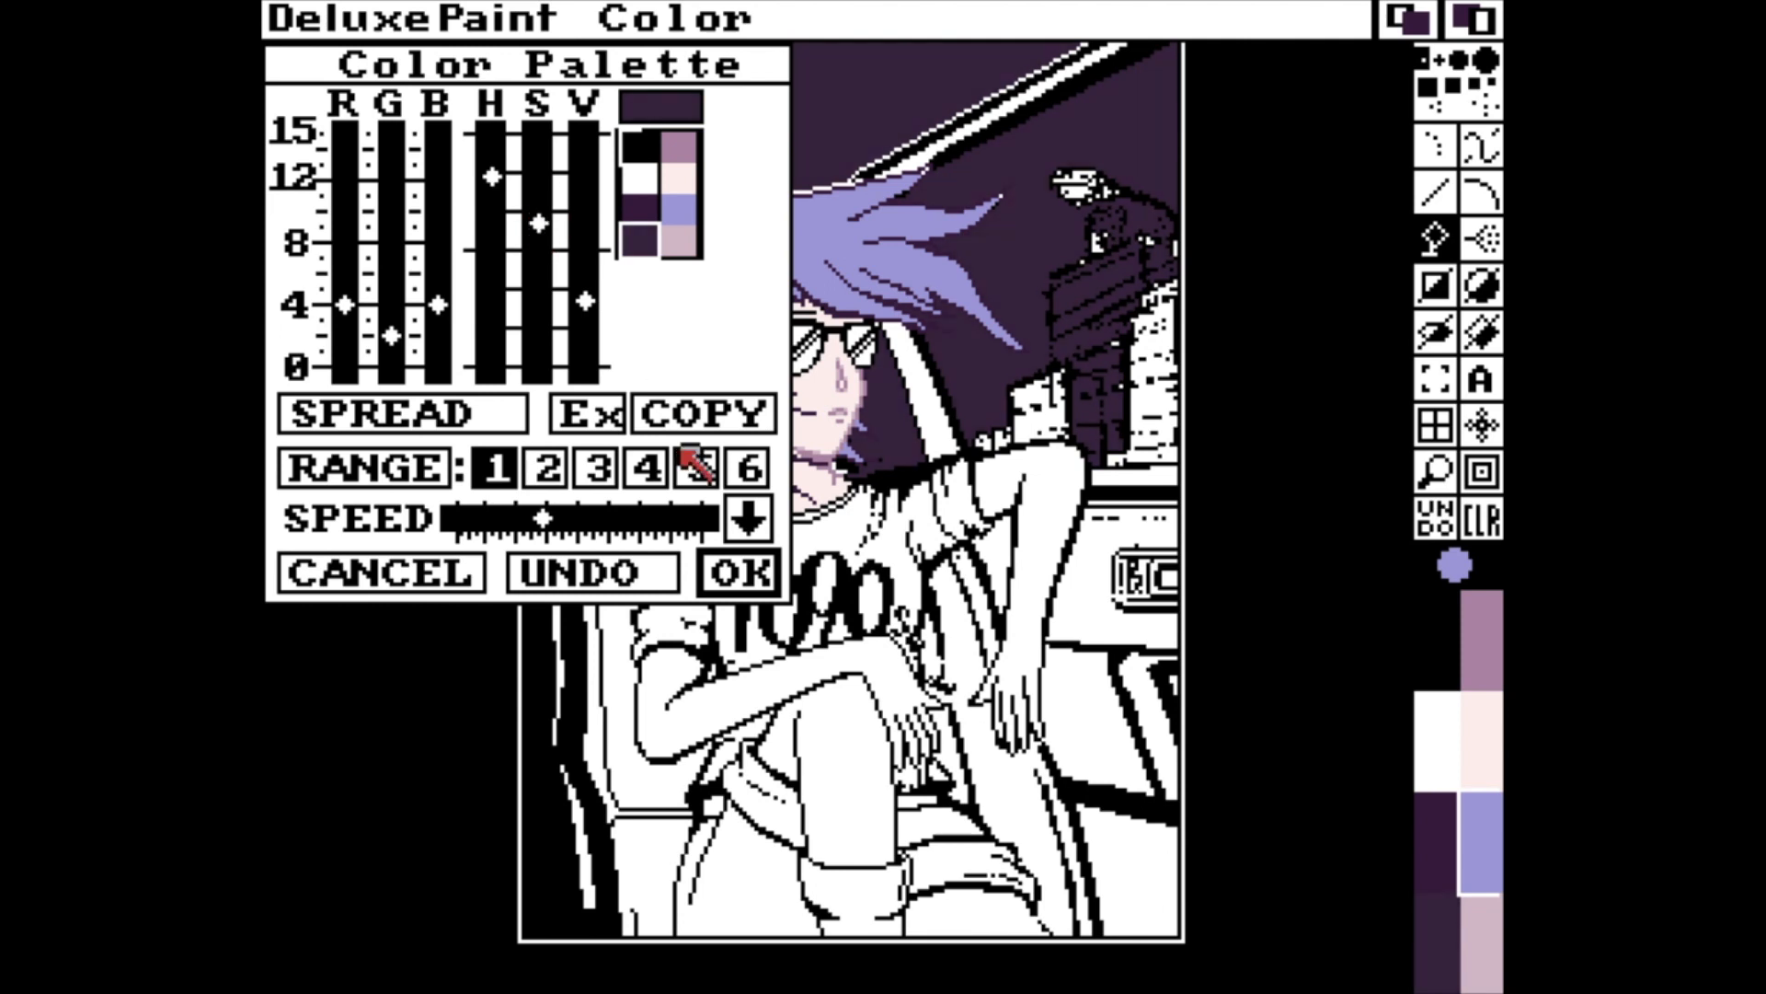
pyautogui.click(739, 572)
# Copy the lavender onto the dark purple hair-line swatch and darken it to a muted blue-violet.
pyautogui.press('m')
pyautogui.press('v')
pyautogui.click(1438, 937)
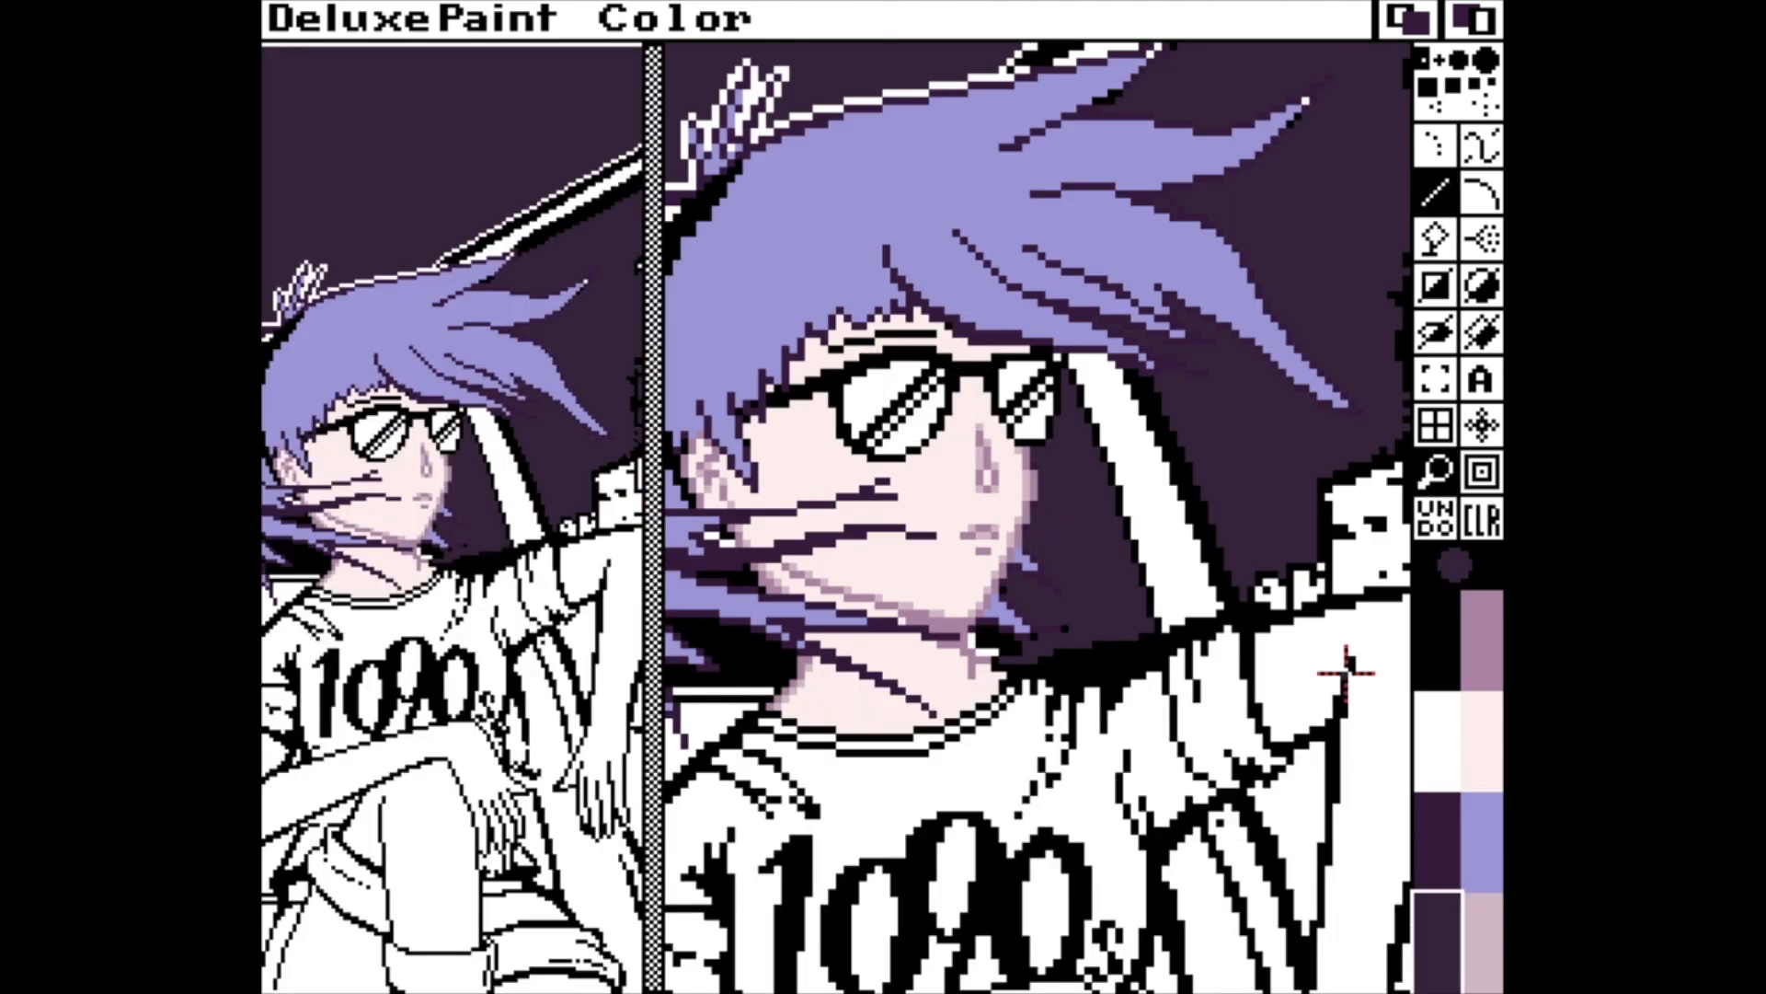
pyautogui.press('p')
pyautogui.click(679, 211)
pyautogui.click(713, 407)
pyautogui.click(642, 212)
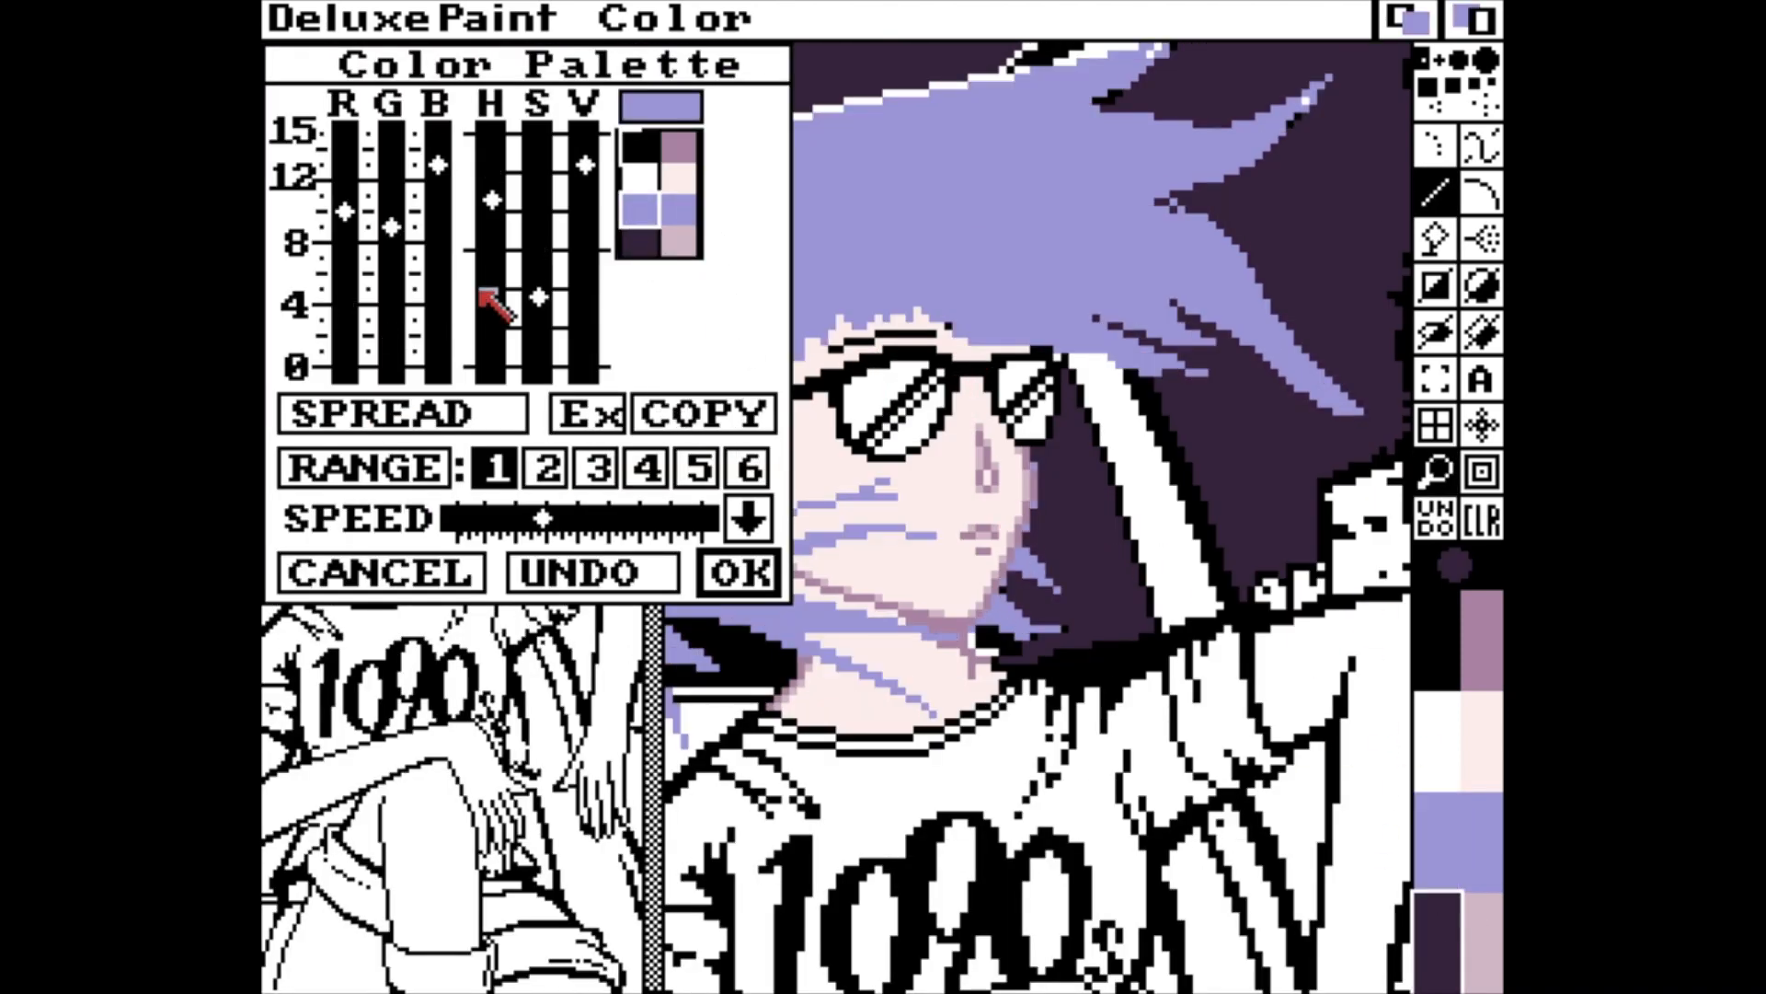
pyautogui.moveTo(538, 298); pyautogui.dragTo(536, 340)
pyautogui.moveTo(584, 169); pyautogui.dragTo(587, 243)
pyautogui.moveTo(536, 332); pyautogui.dragTo(536, 252)
pyautogui.moveTo(585, 307); pyautogui.dragTo(591, 245)
pyautogui.click(740, 572)
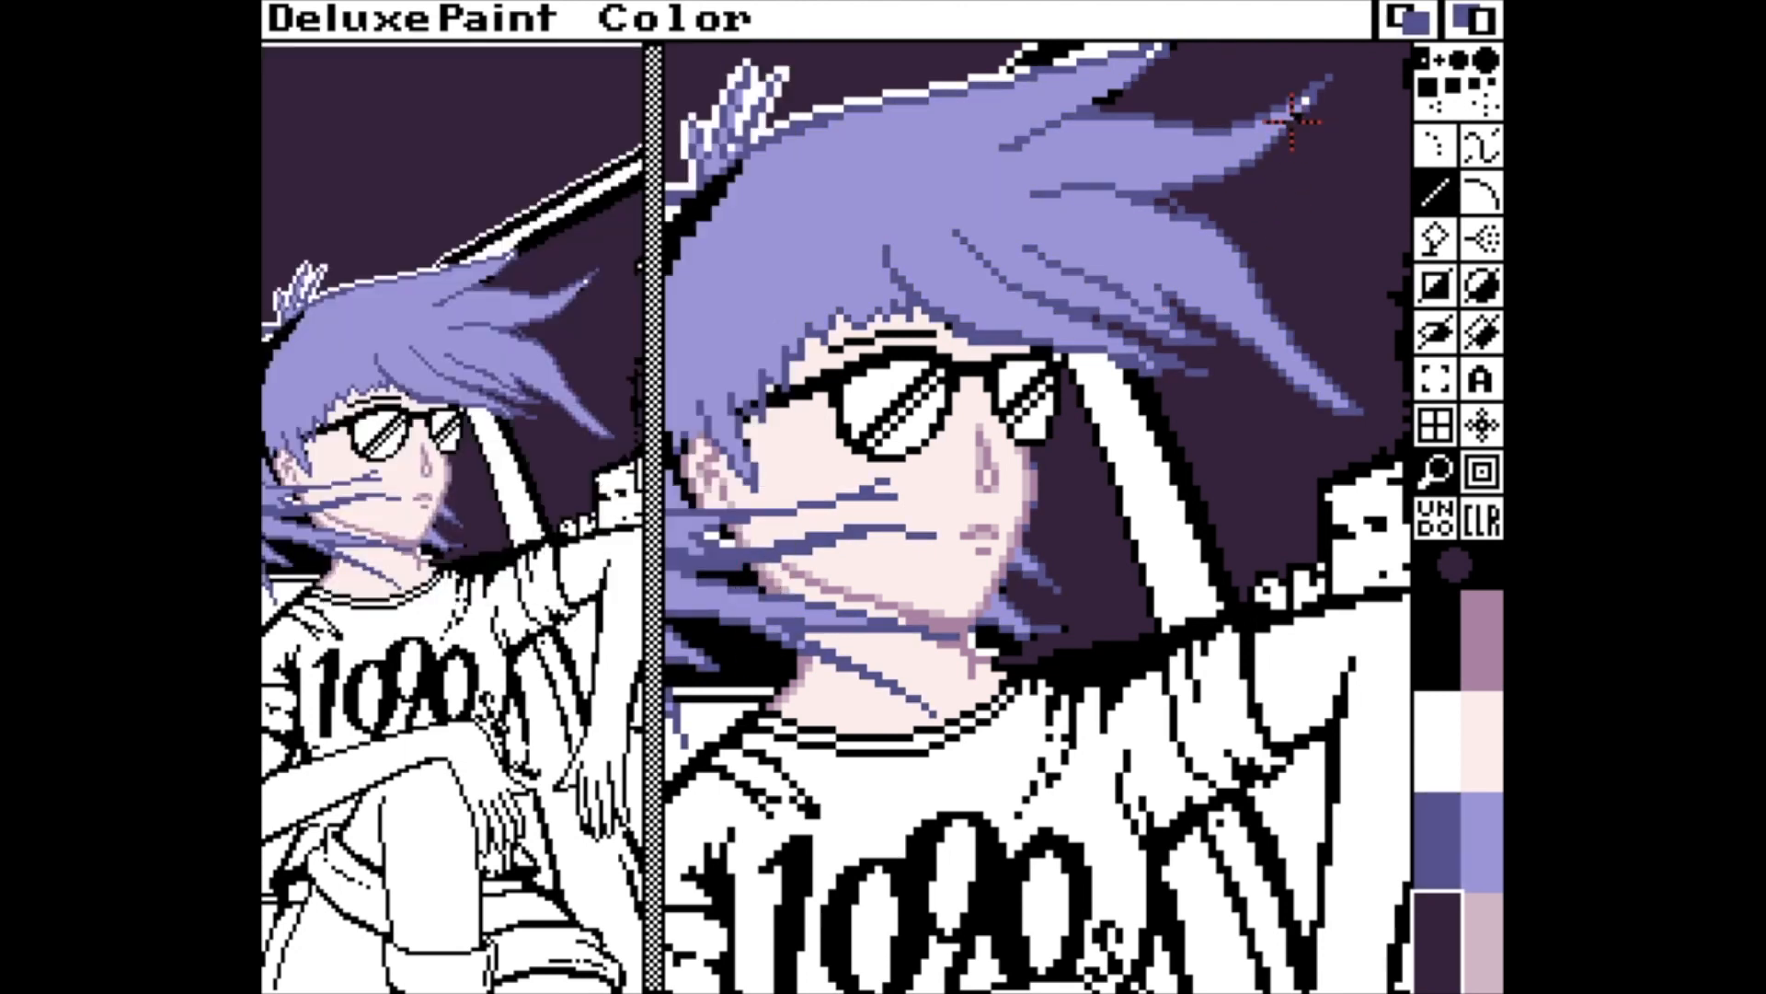
# Retouch the tips of the windblown hair with the blue-violet and lavender shades.
pyautogui.click(1442, 860)
pyautogui.click(1497, 828)
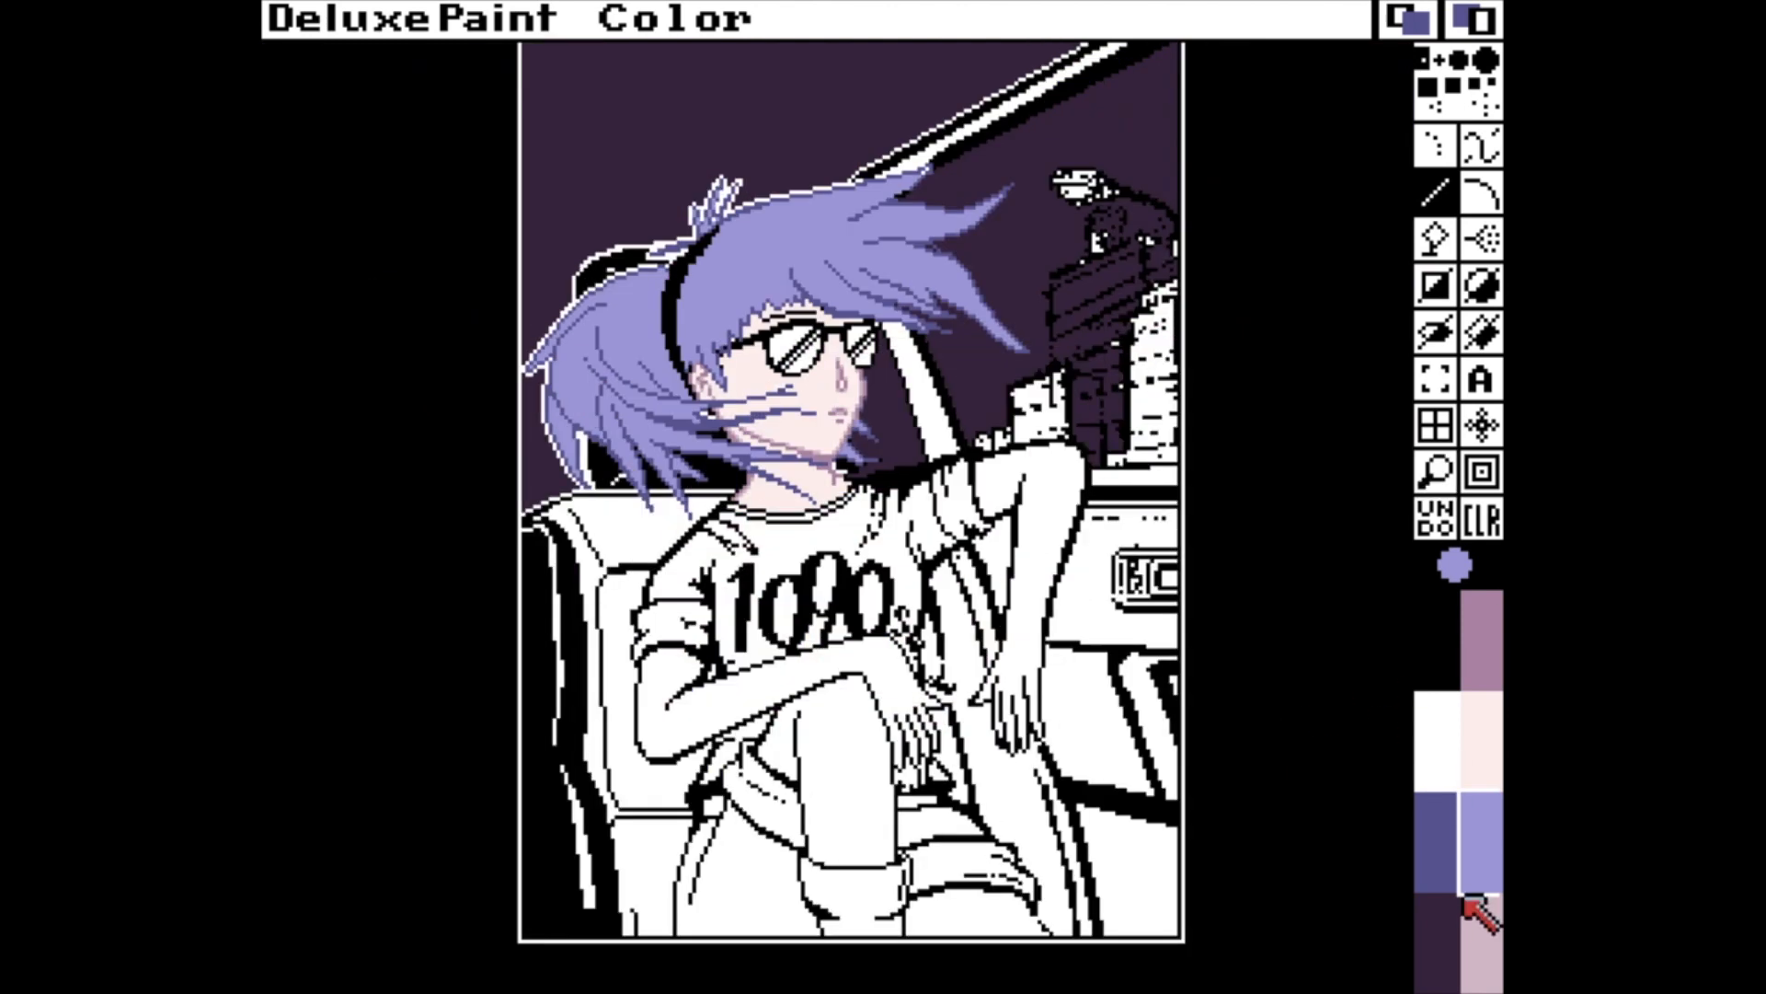
# Flood-fill both arms with their hands and the bare leg with the pale skin colour.
pyautogui.click(1475, 741)
pyautogui.press('f')
pyautogui.click(1050, 534)
pyautogui.click(842, 657)
pyautogui.click(841, 735)
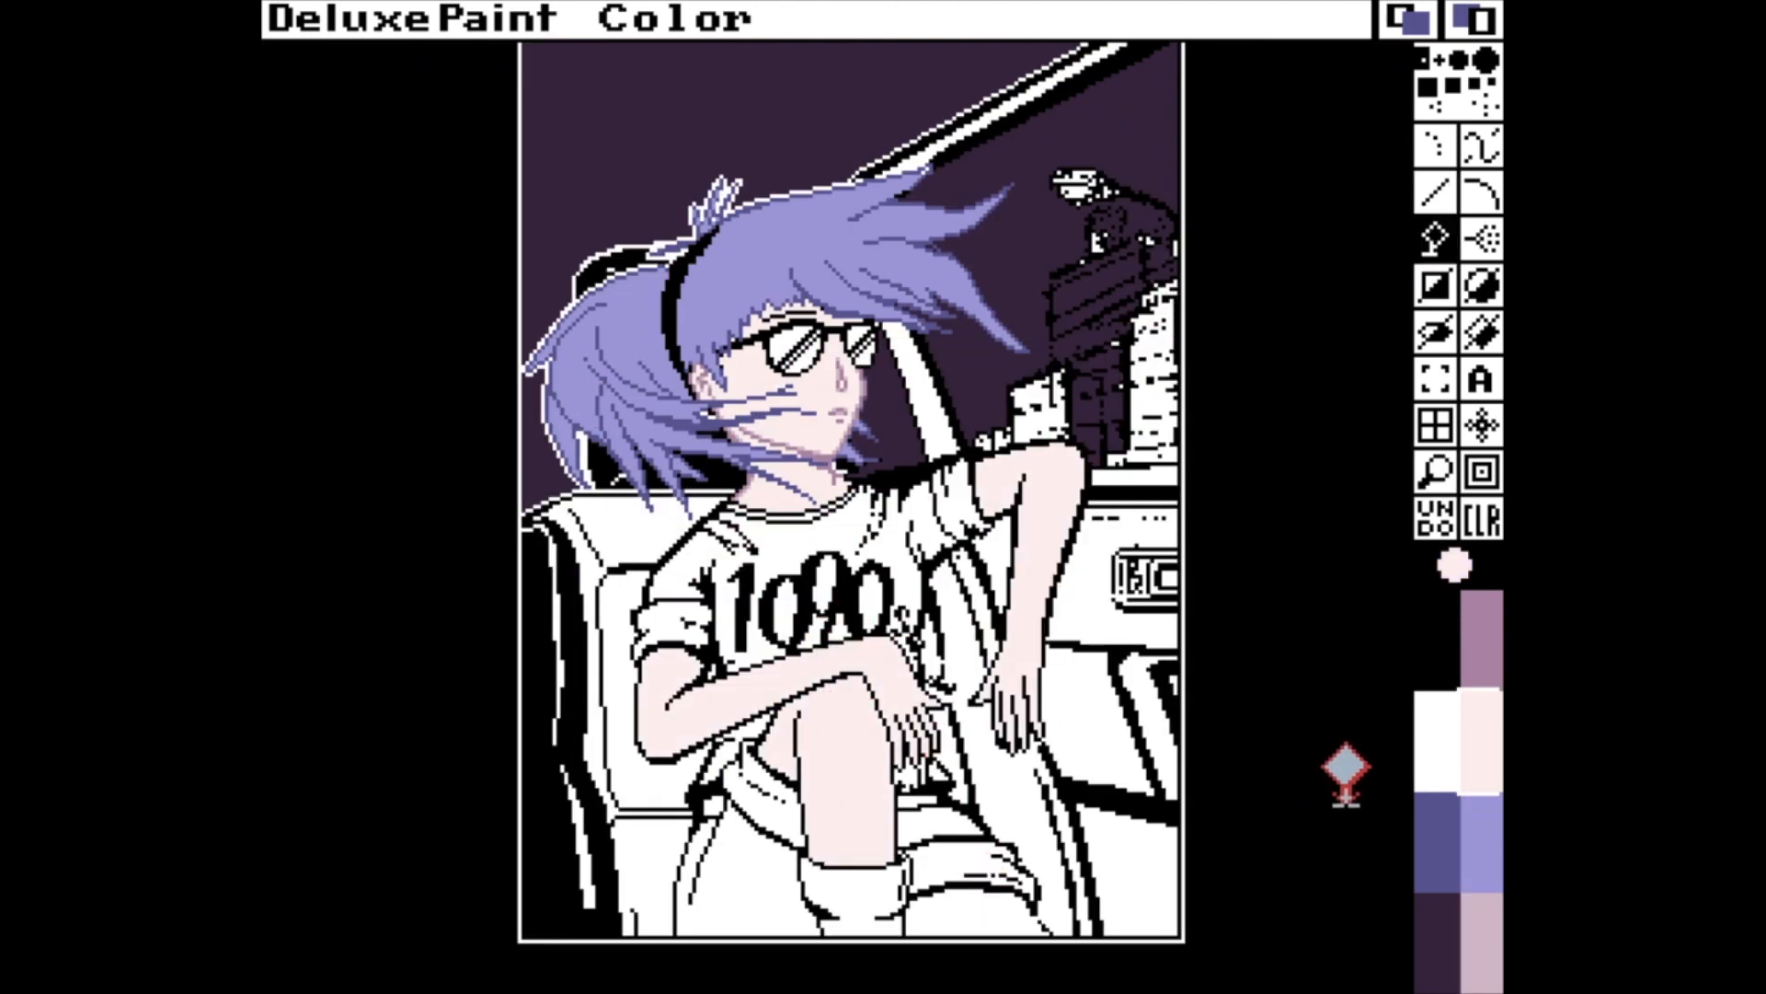
# Flood-fill the black glasses frame with the dark purple background colour.
pyautogui.press('m')
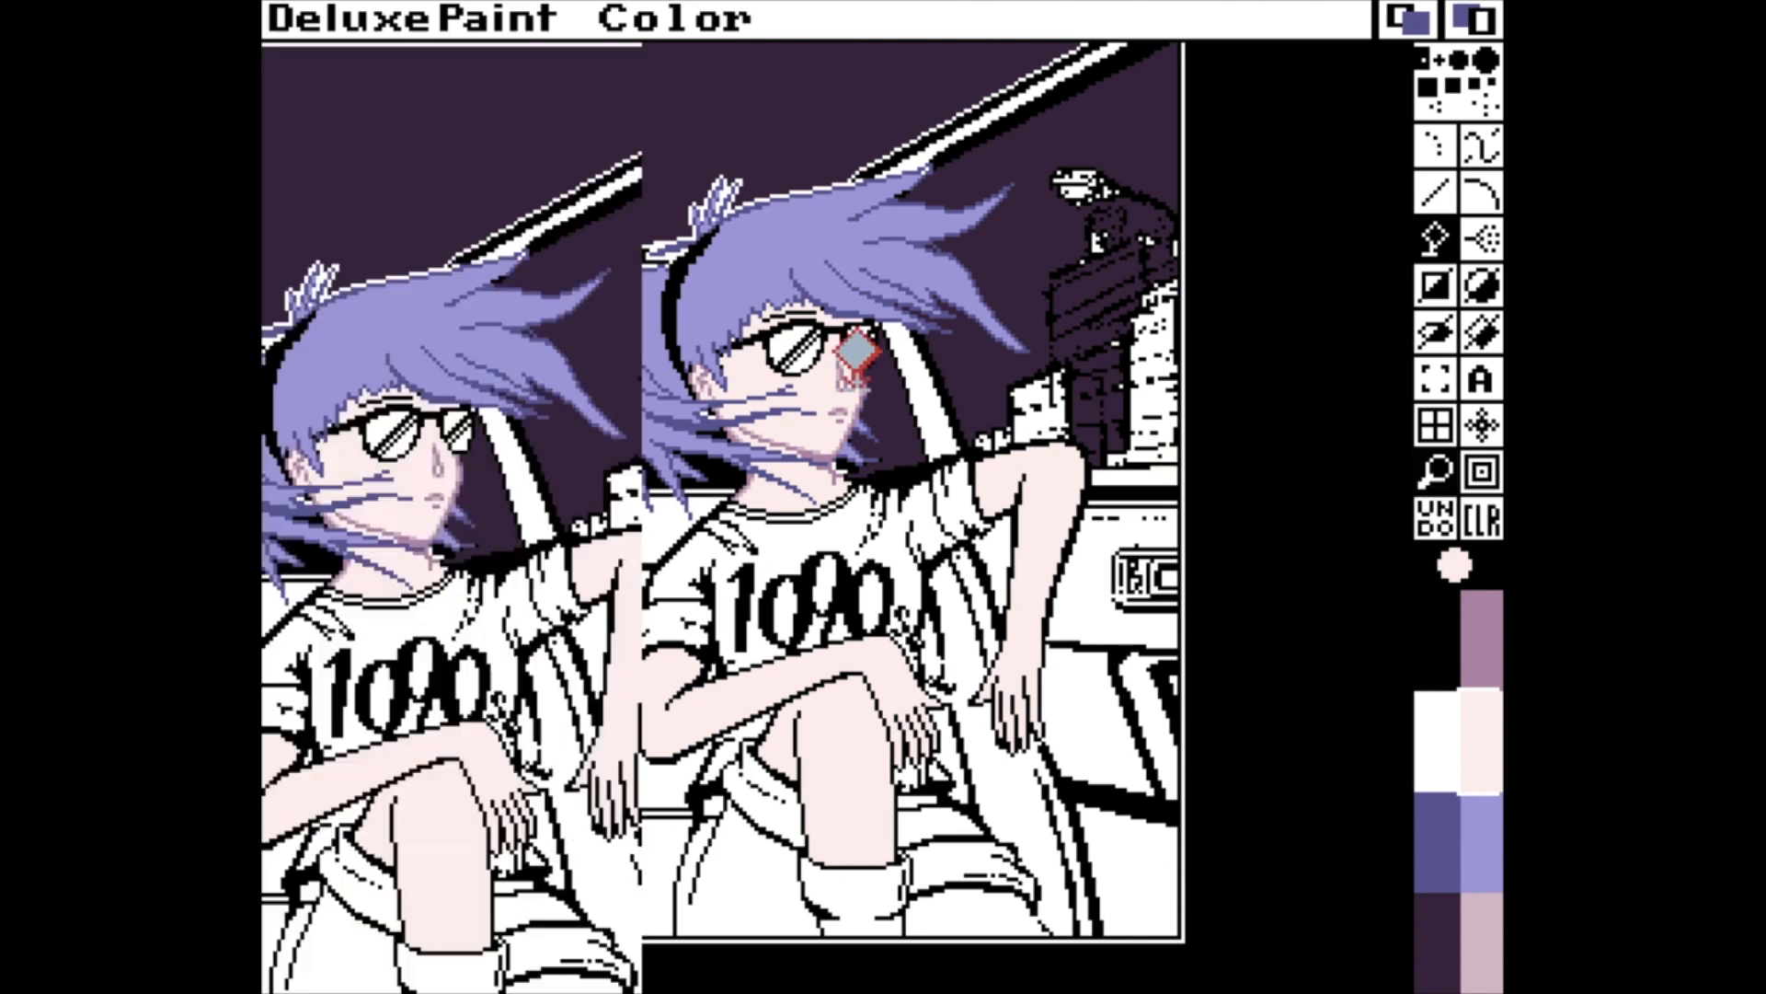
pyautogui.click(1426, 854)
pyautogui.press('v')
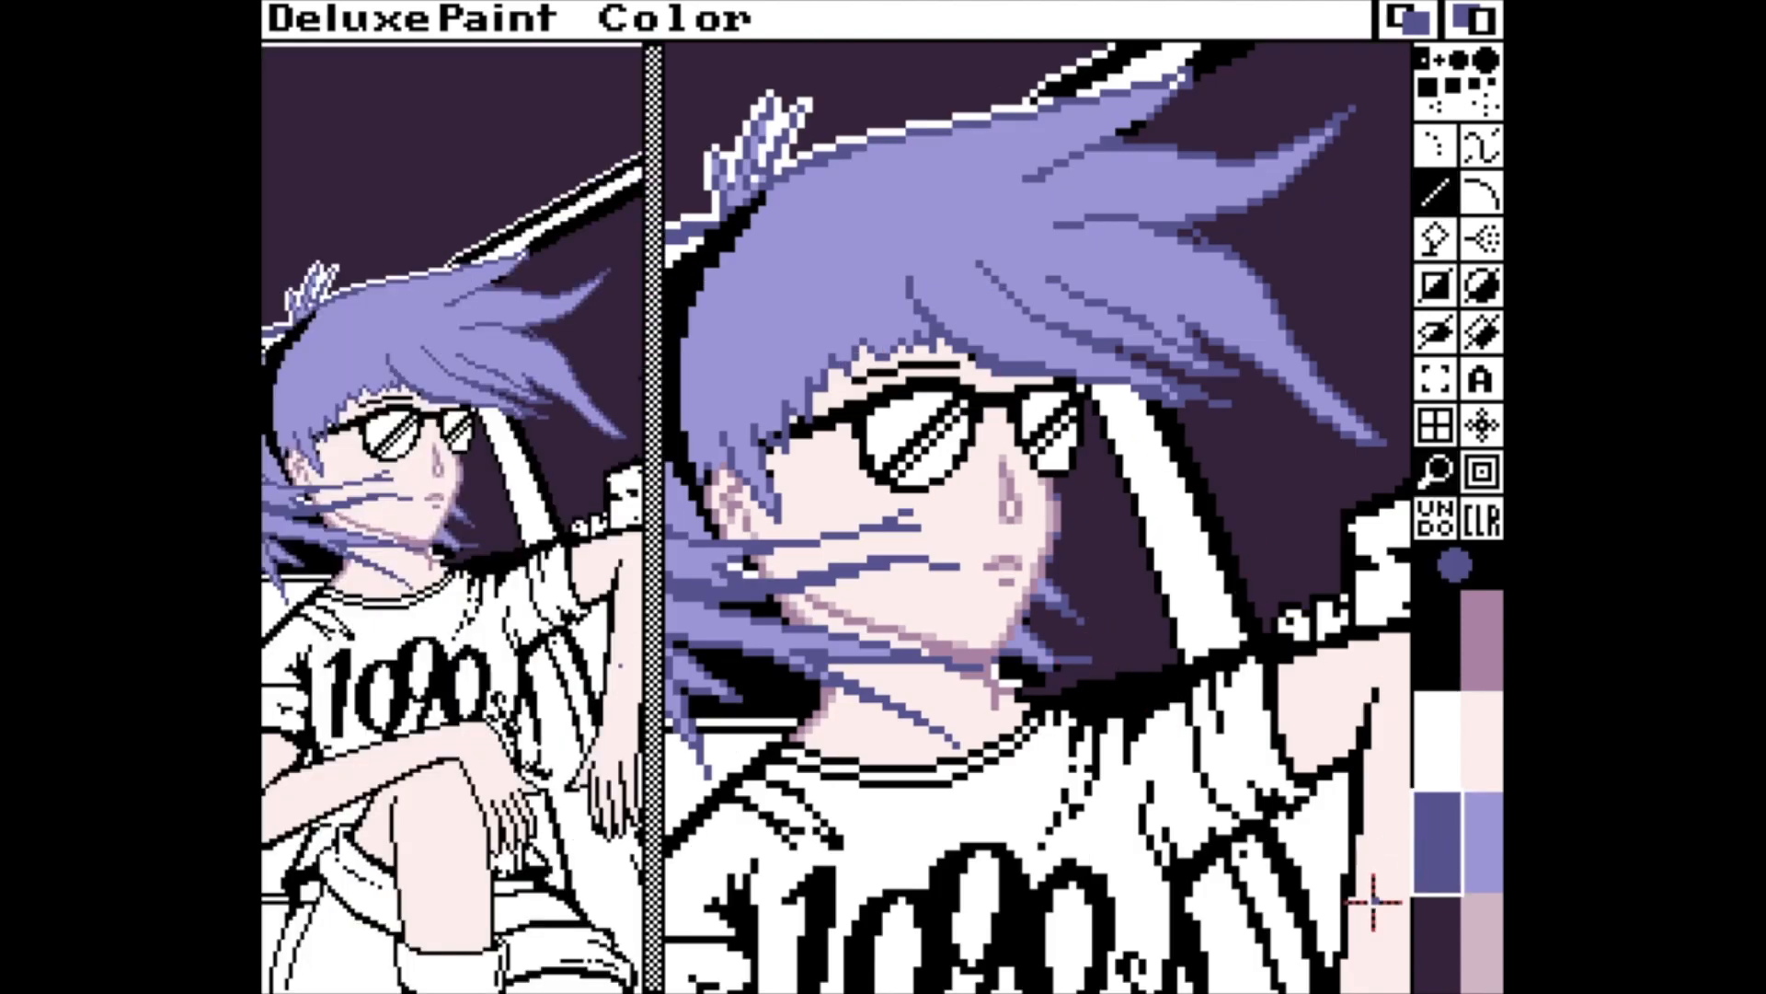
pyautogui.click(1431, 939)
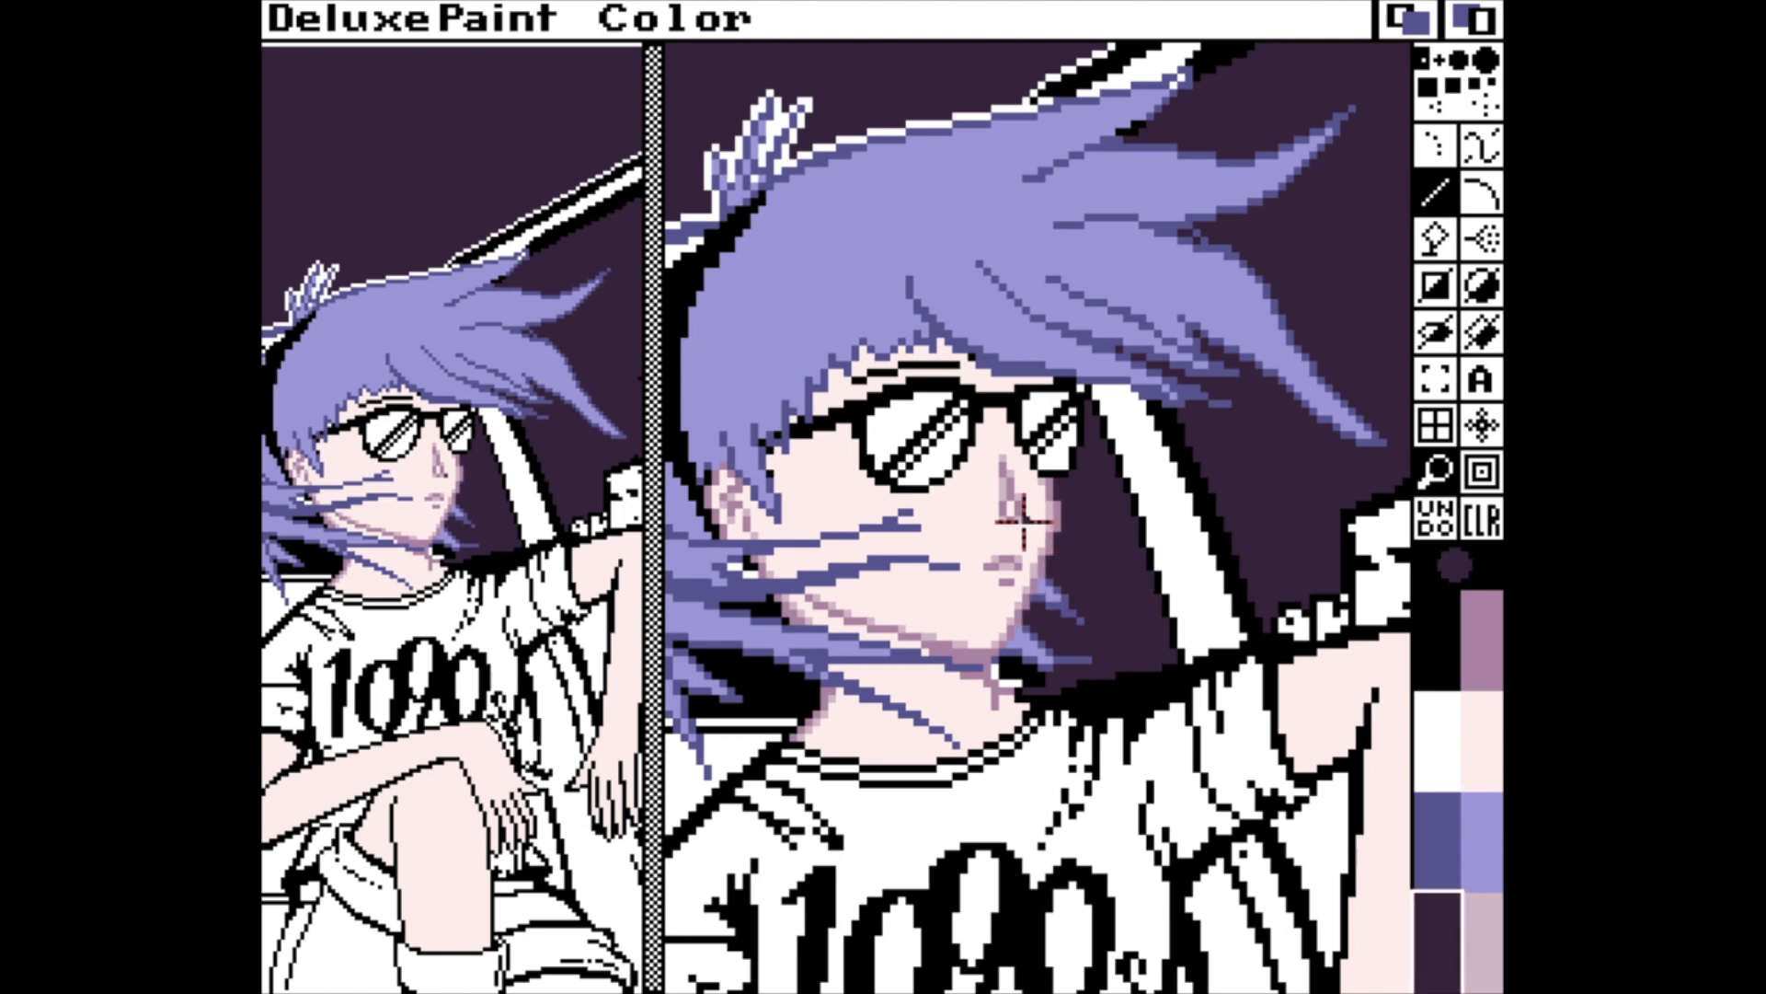
pyautogui.press('f')
pyautogui.click(815, 425)
pyautogui.press('v')
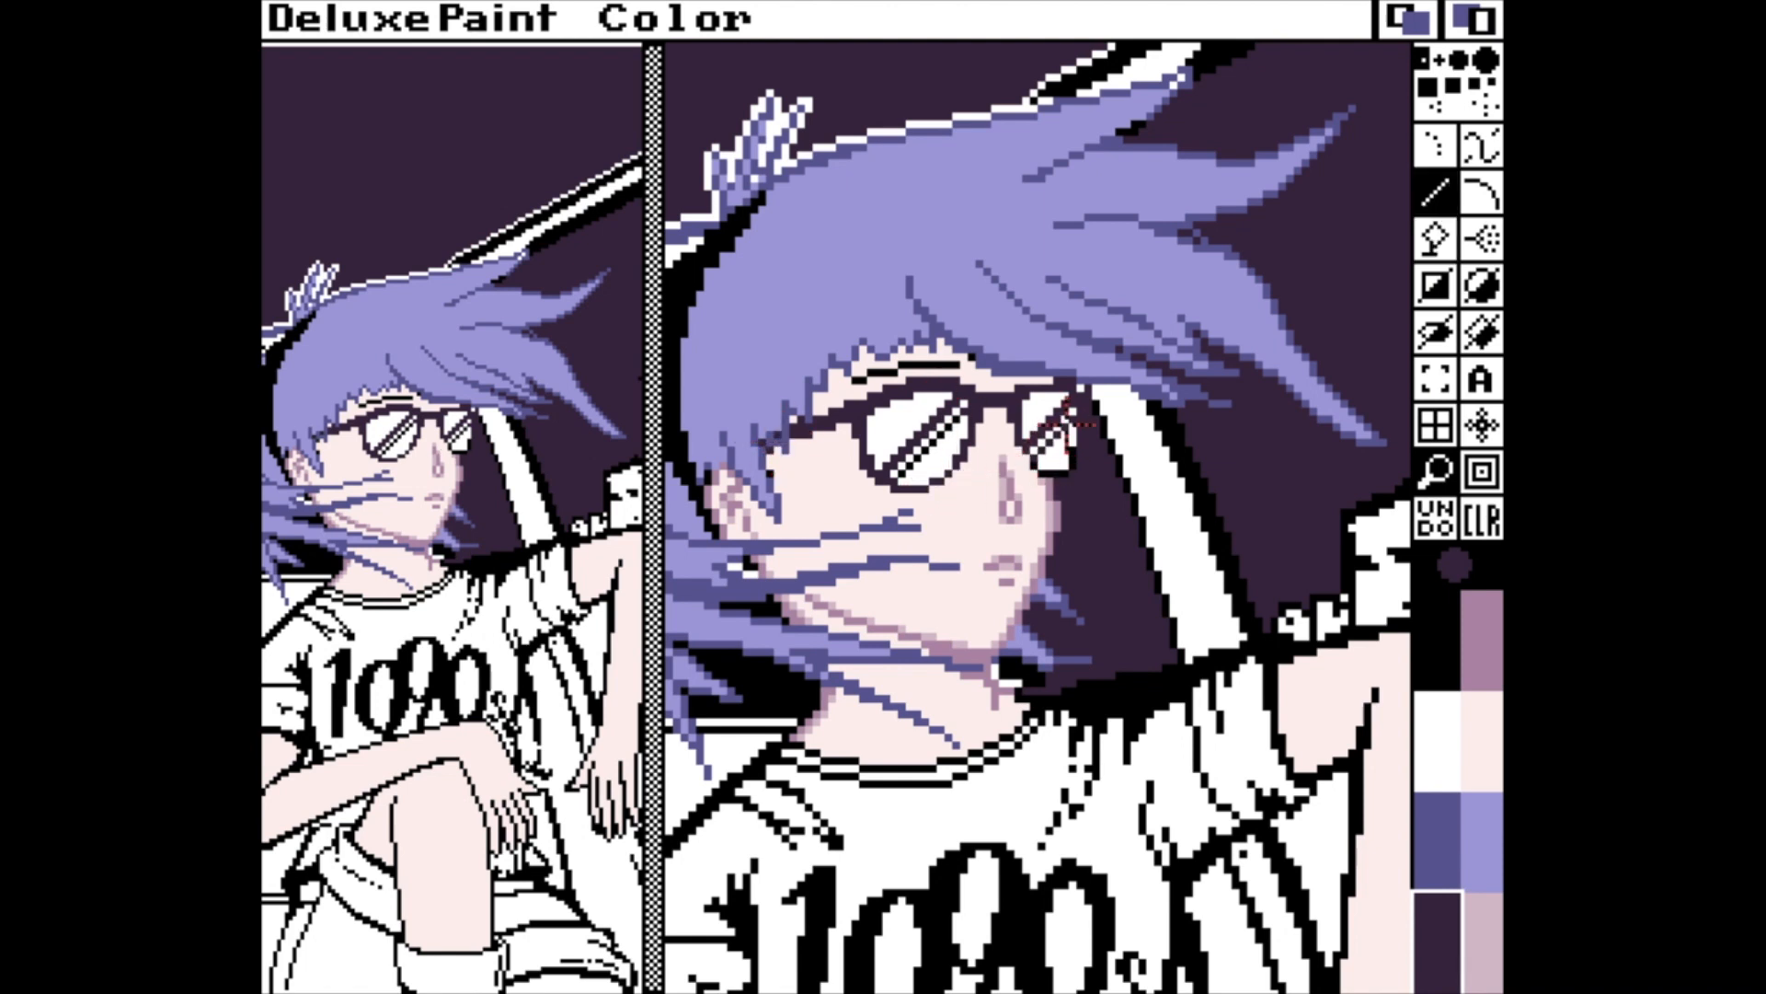
# Clean up the outer edge of the far lens's frame with the dark purple.
pyautogui.click(1447, 833)
pyautogui.click(1454, 669)
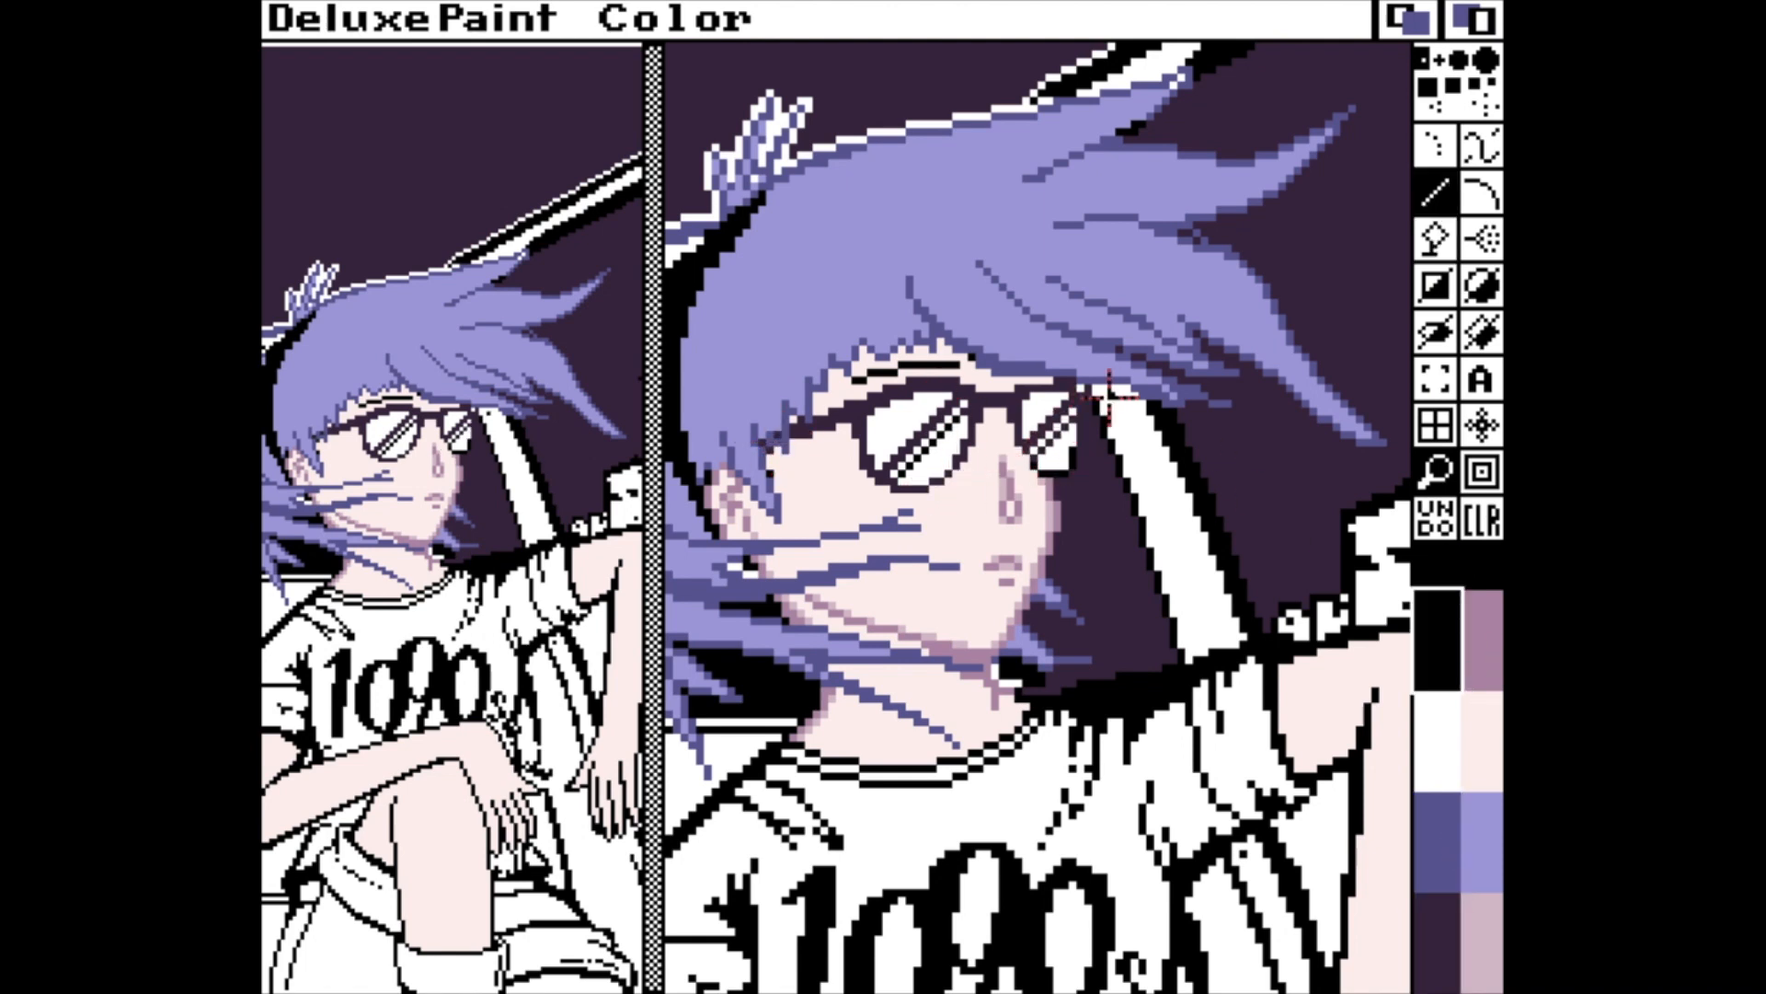
pyautogui.click(1449, 920)
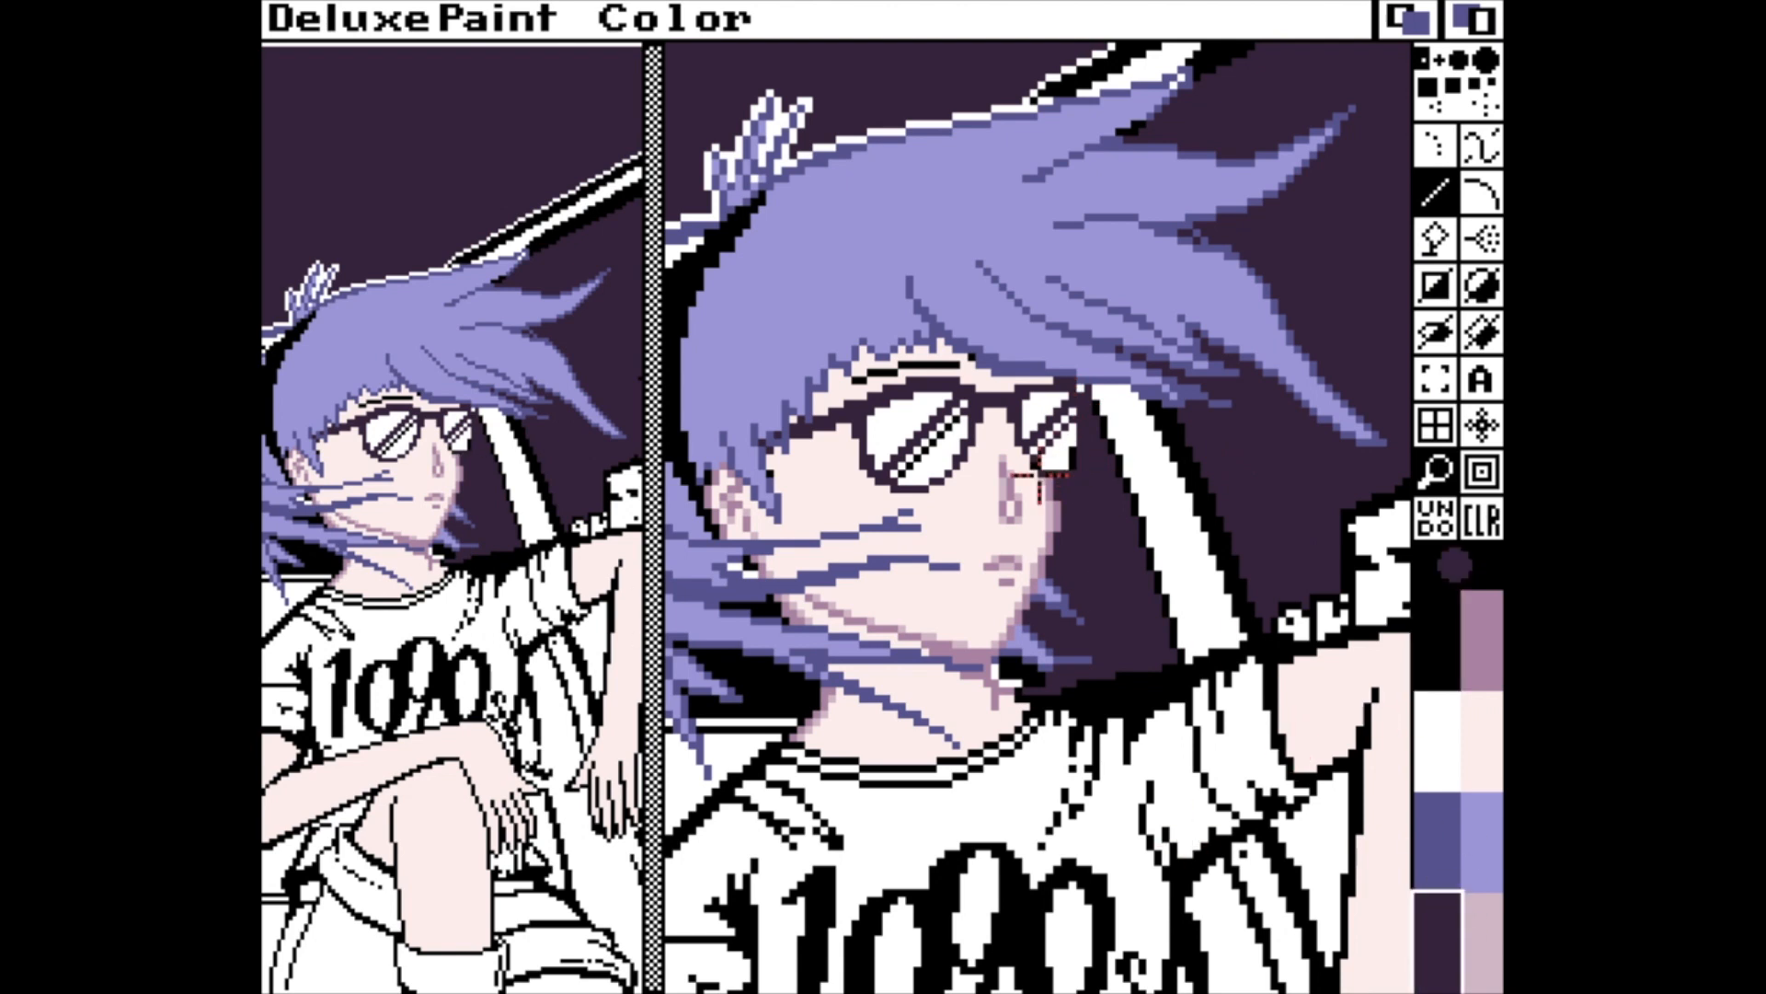
# Flood-fill both lenses of the glasses with lavender.
pyautogui.click(1481, 839)
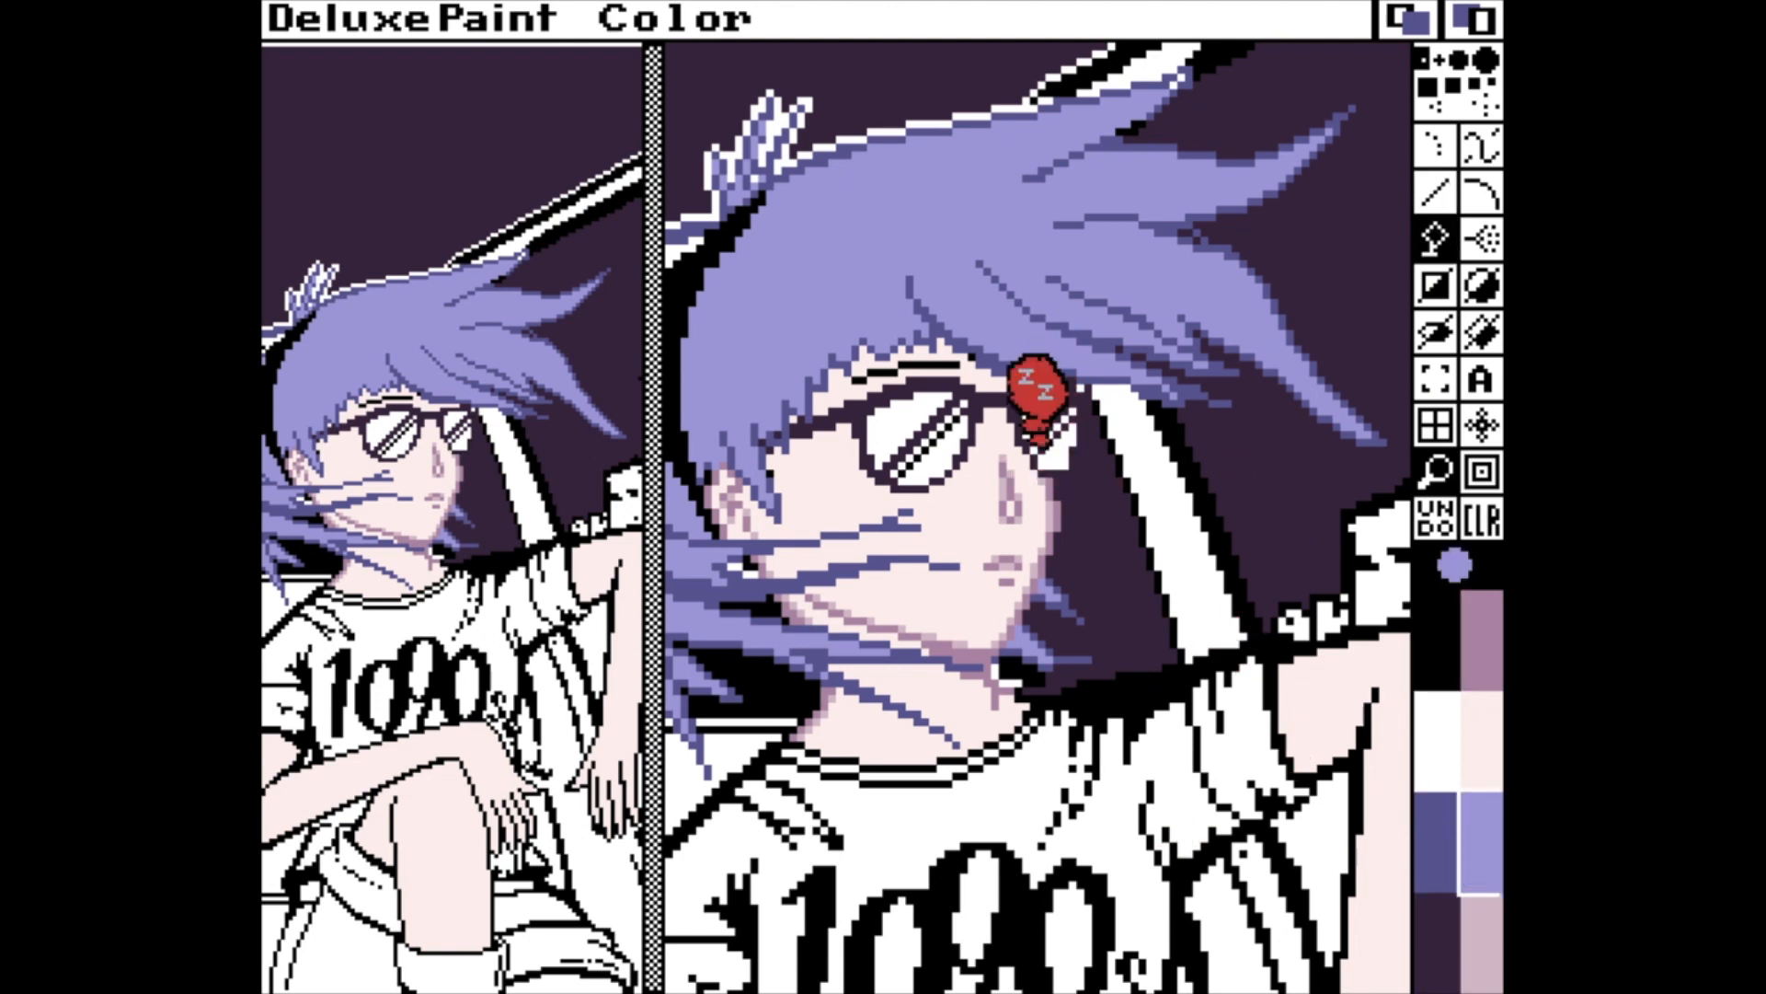
pyautogui.press('f')
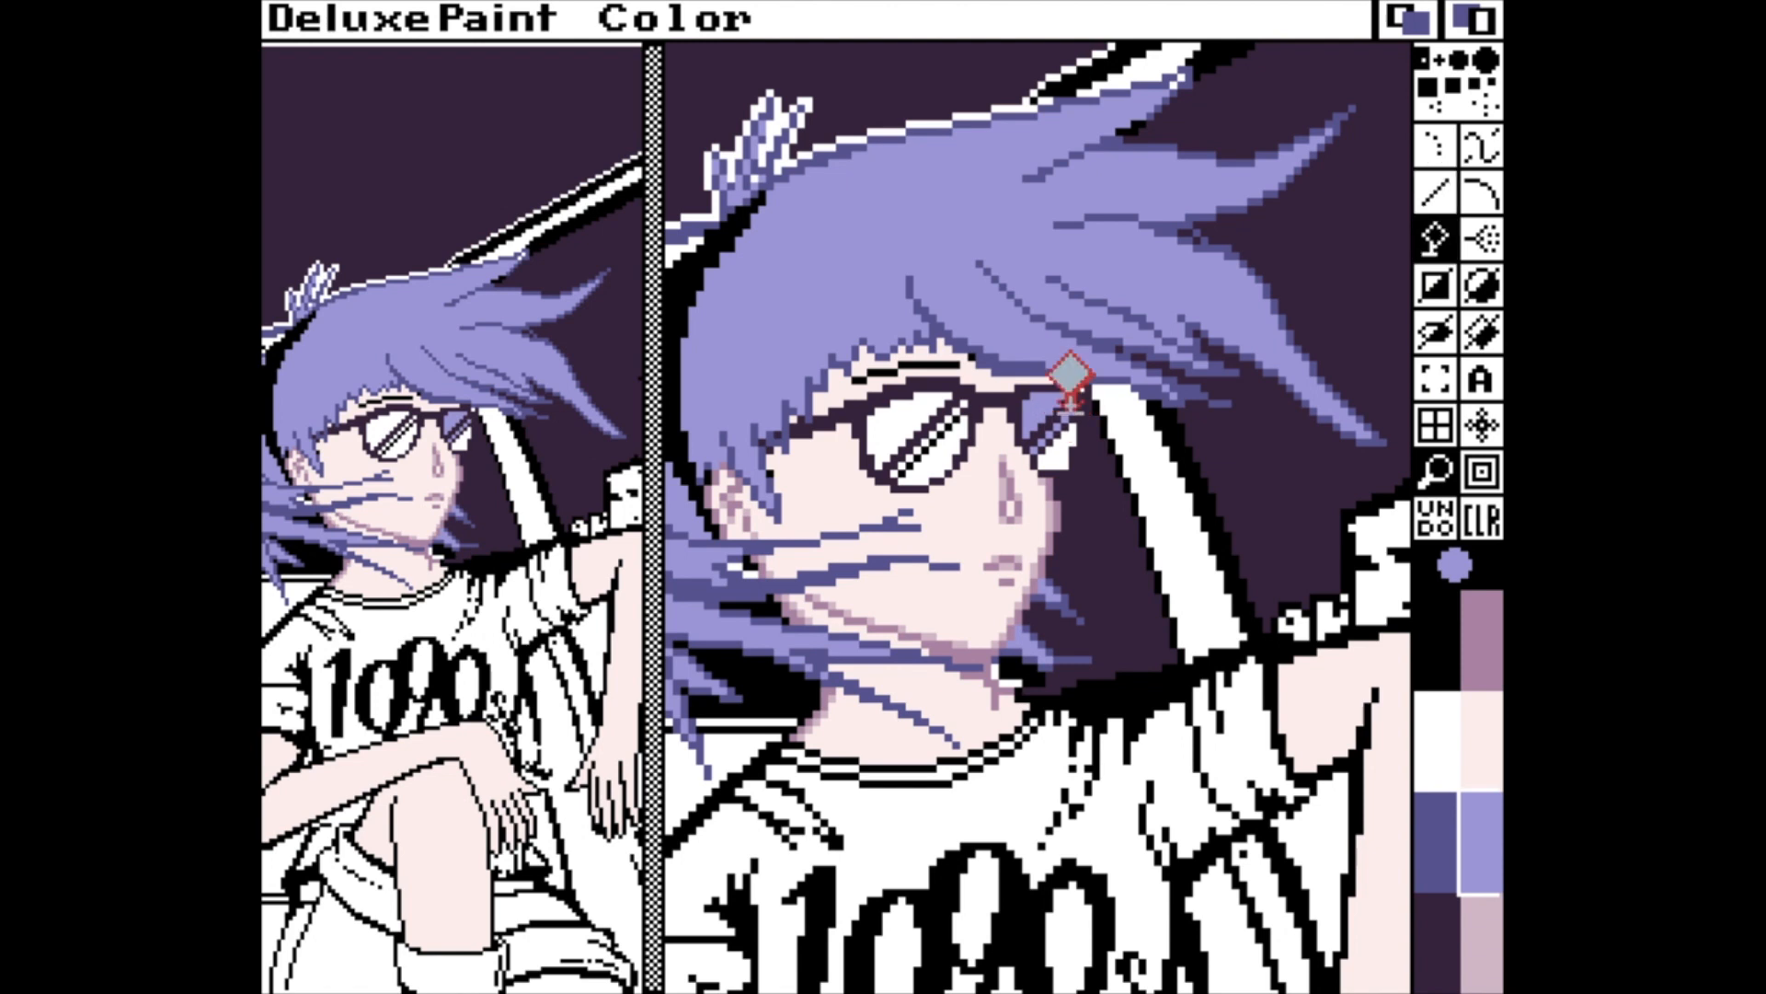
pyautogui.click(920, 423)
pyautogui.press('v')
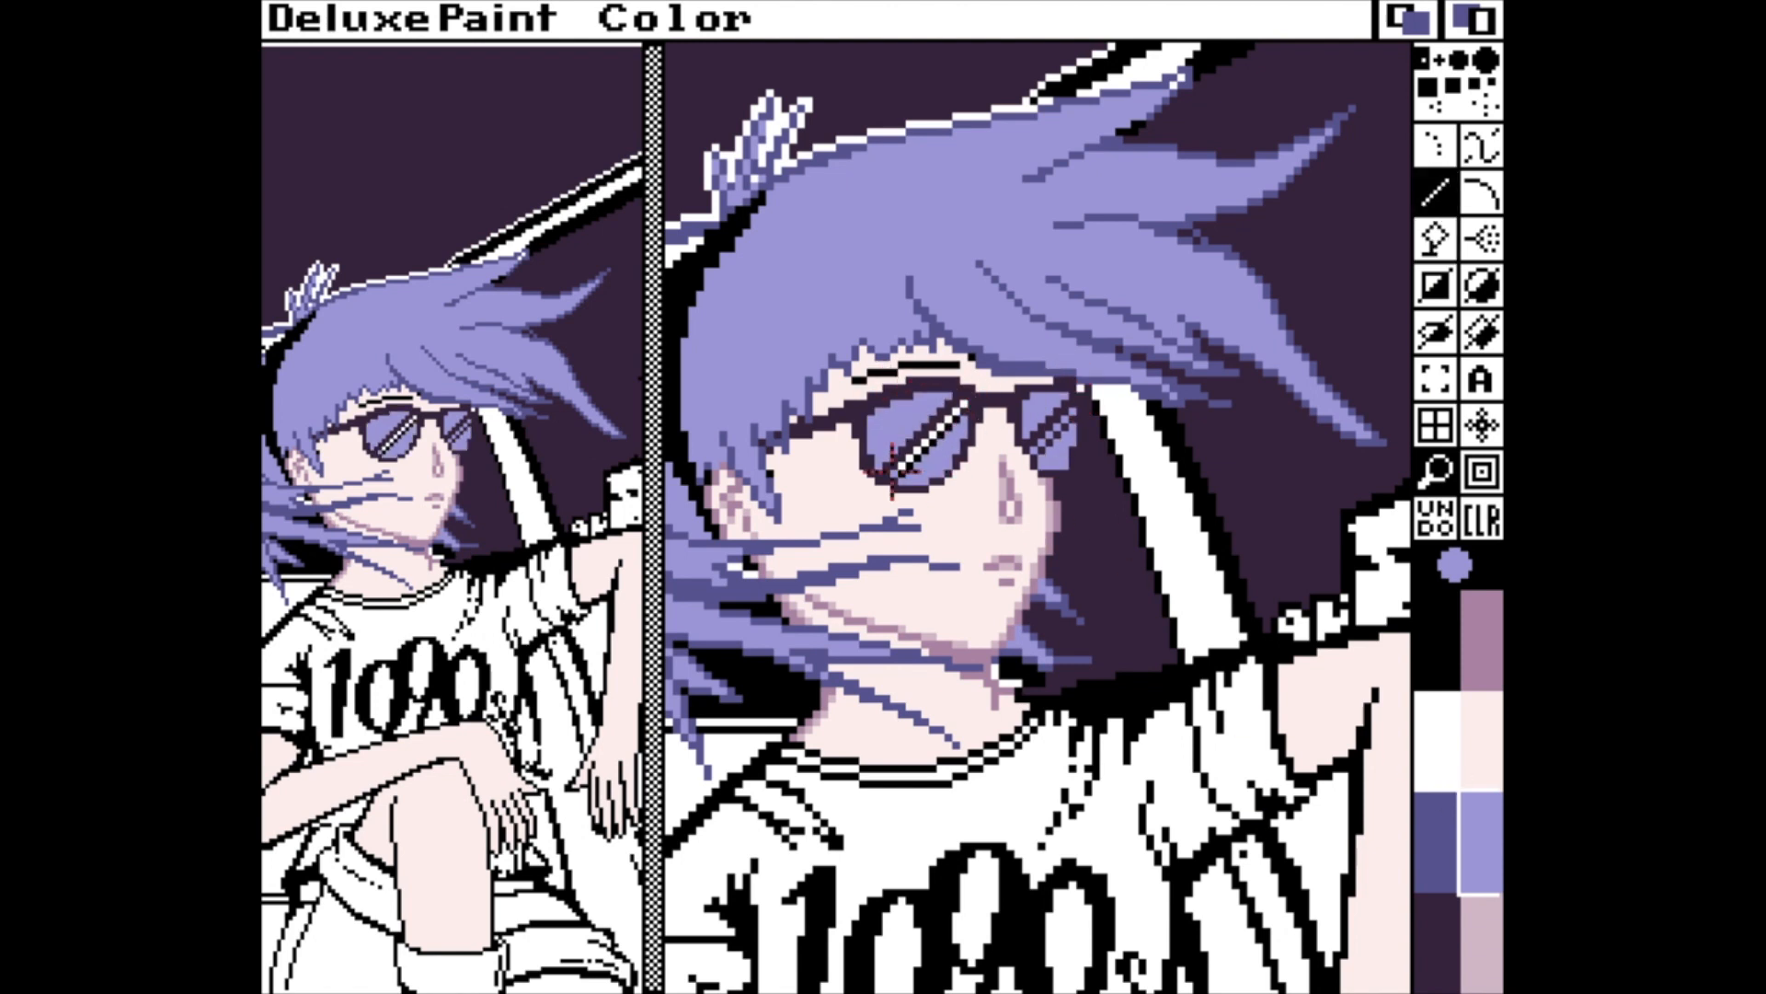
# Draw diagonal white reflection streaks across both lavender lenses.
pyautogui.click(1437, 741)
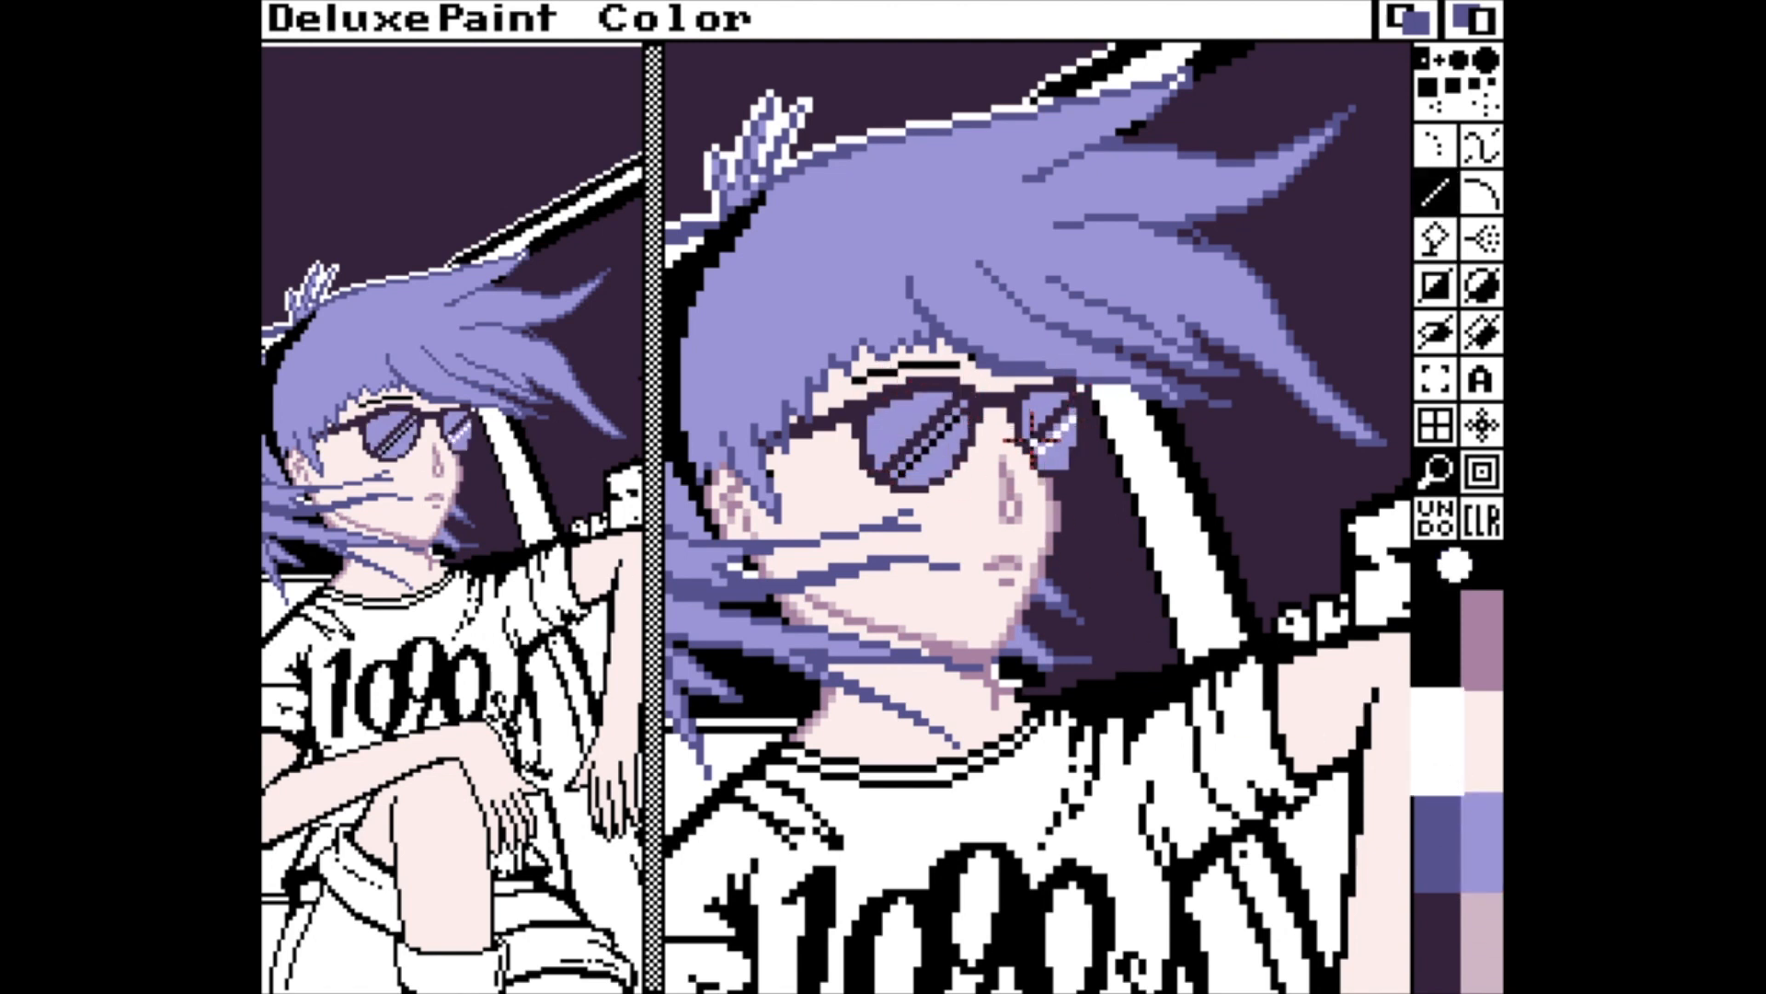
pyautogui.moveTo(1032, 442); pyautogui.dragTo(1064, 397)
pyautogui.click(1483, 741)
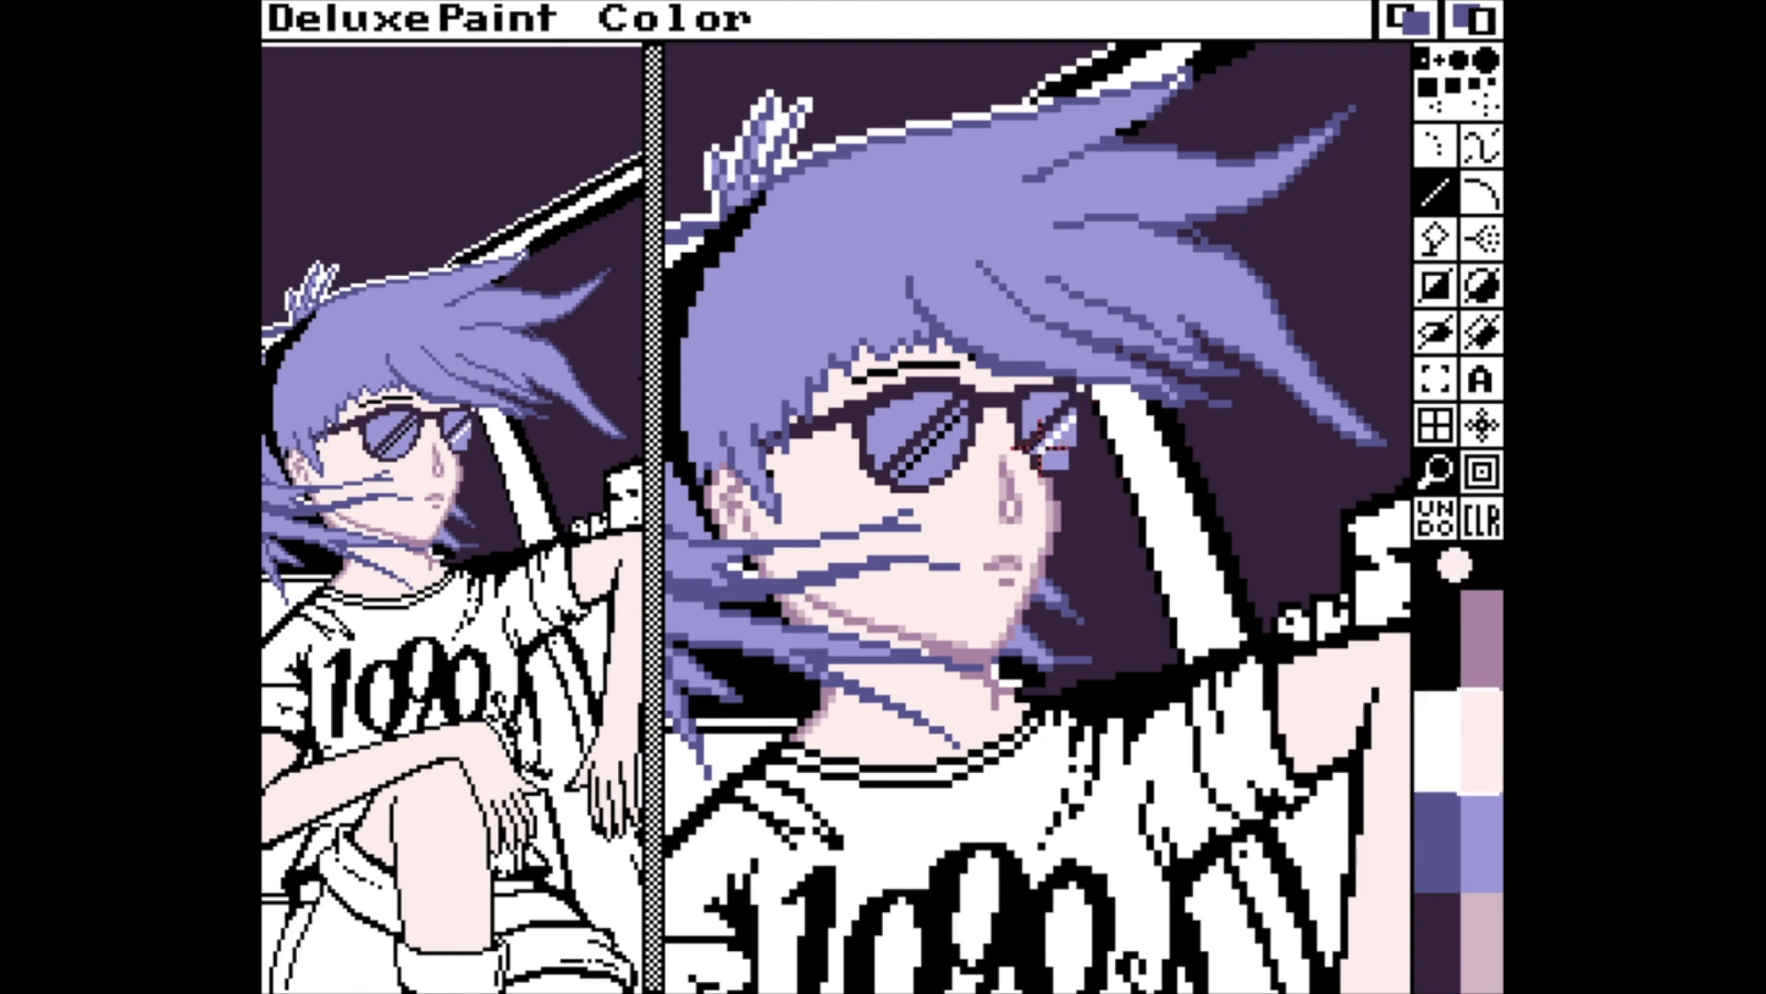
pyautogui.click(1446, 784)
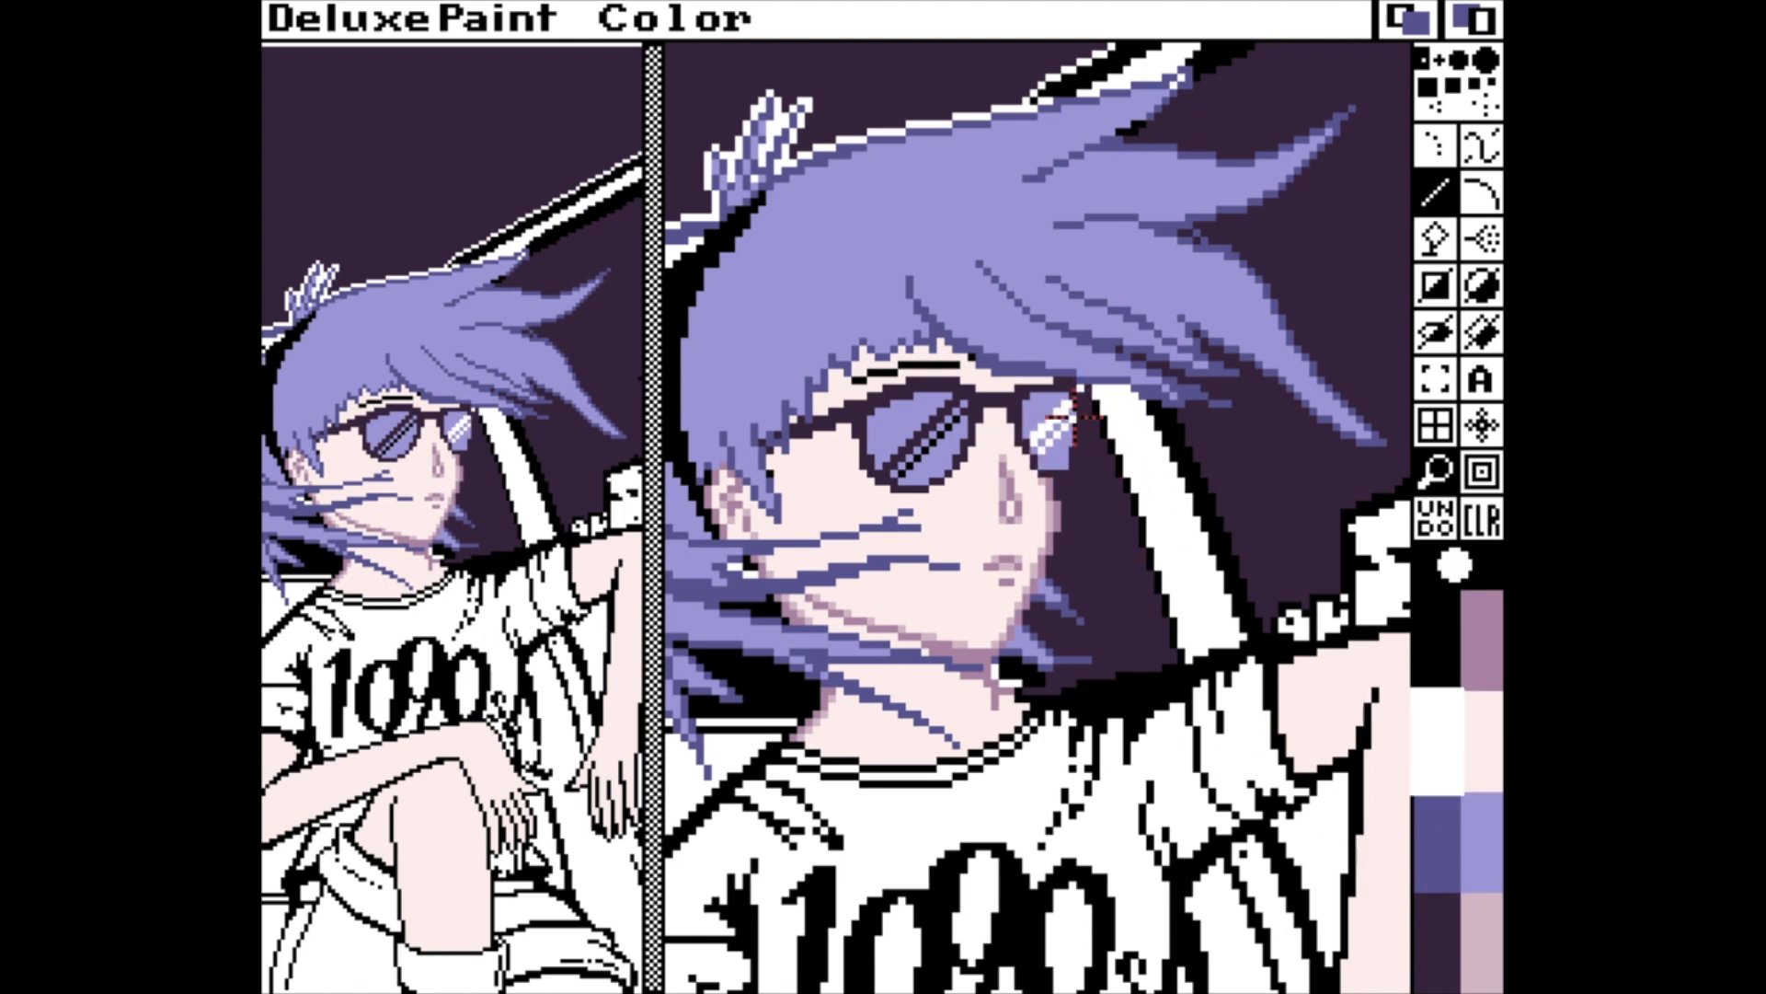
pyautogui.moveTo(900, 474); pyautogui.dragTo(962, 397)
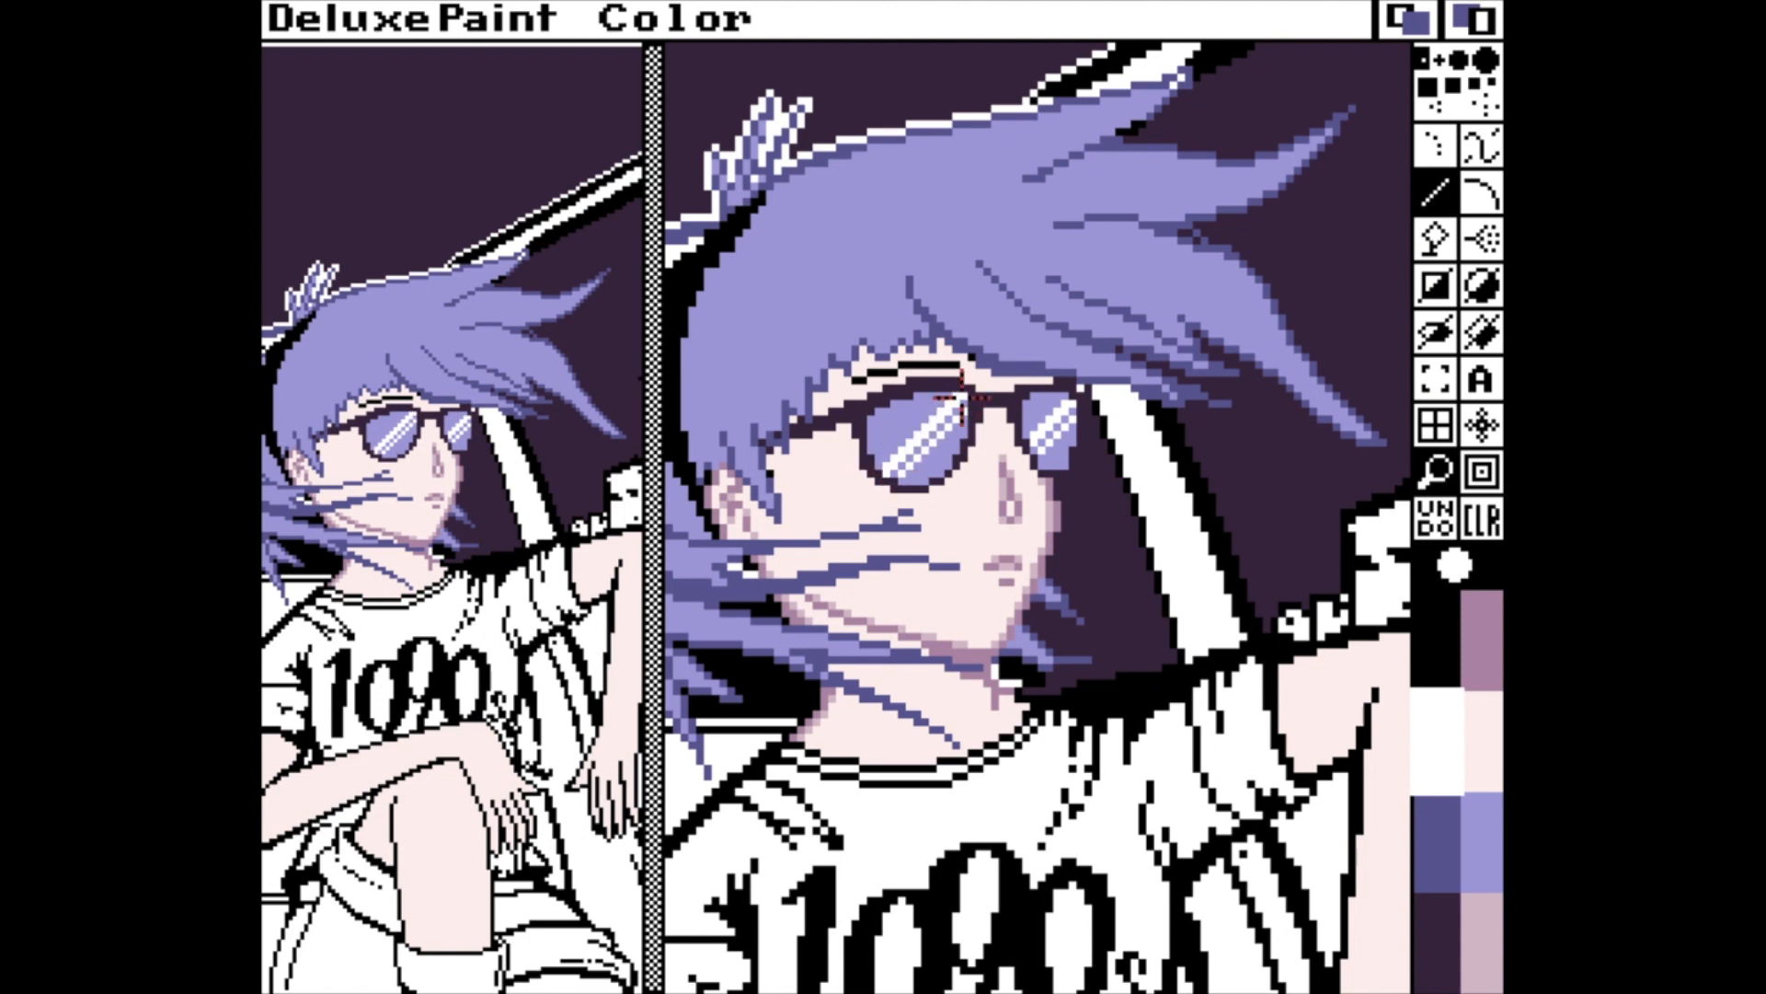
# Make the blue-violet shade of the hair lines a more saturated blue in the palette.
pyautogui.press('Down')
pyautogui.press('Down')
pyautogui.press('Down')
pyautogui.press('Down')
pyautogui.press('Down')
pyautogui.press('Down')
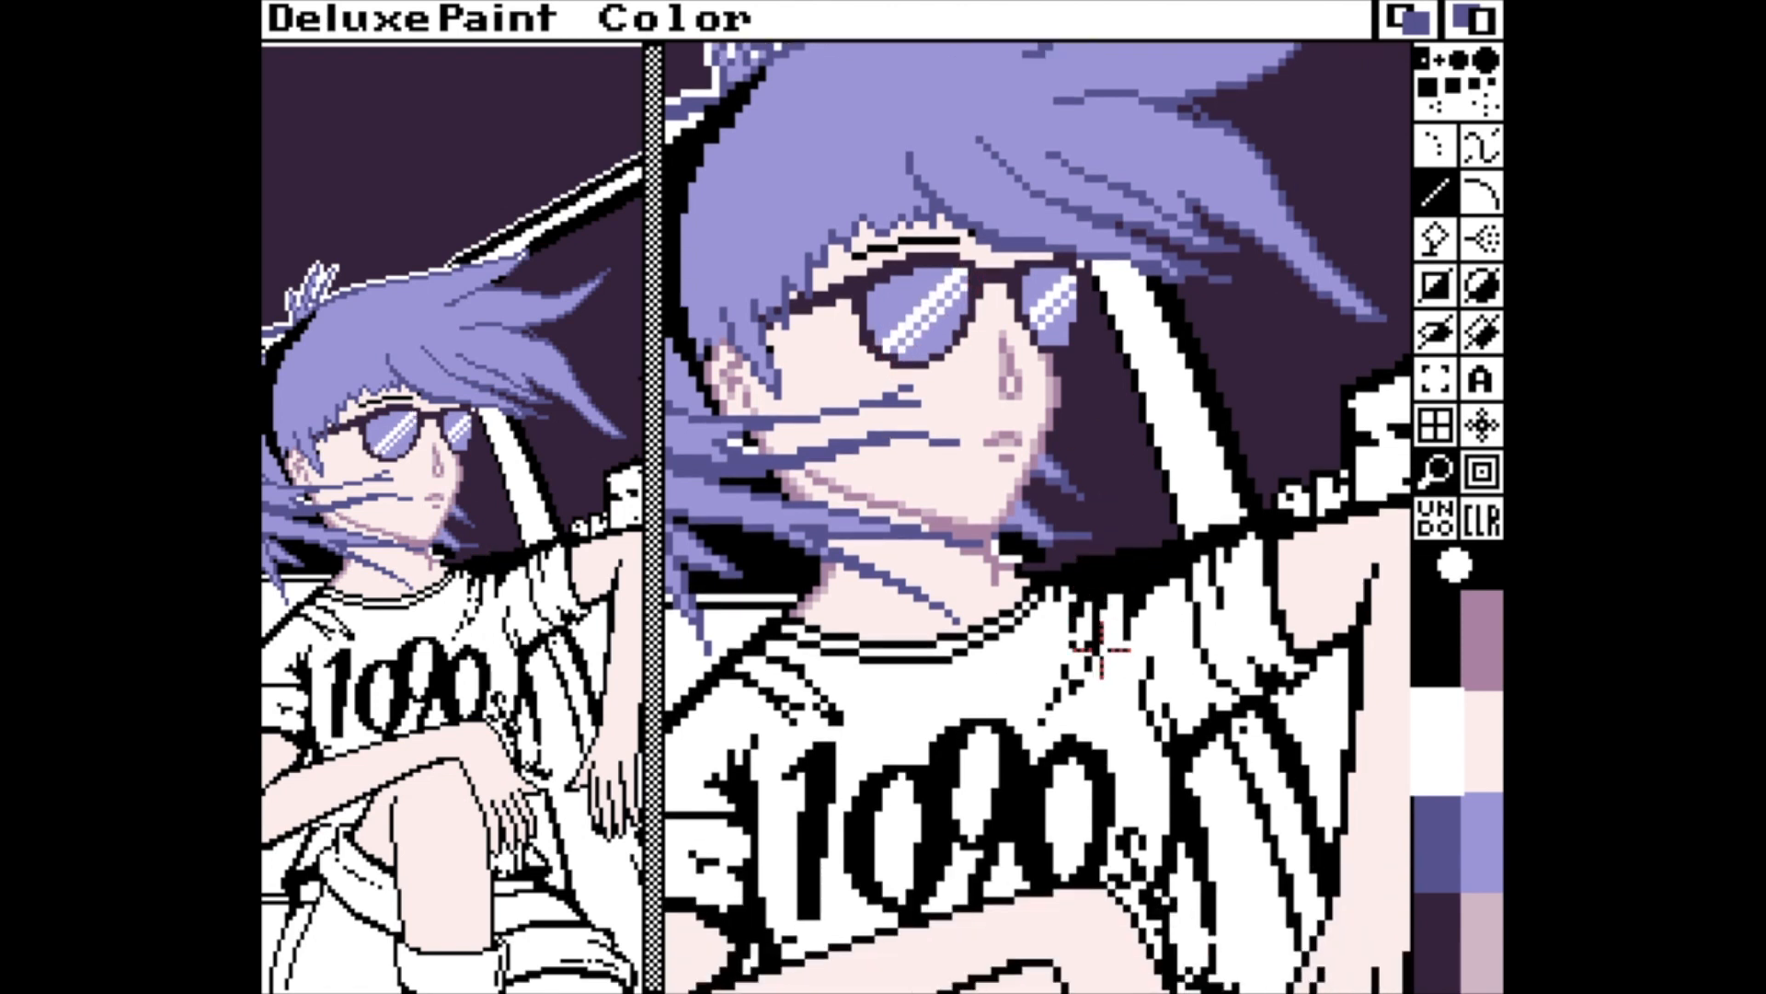
pyautogui.press('m')
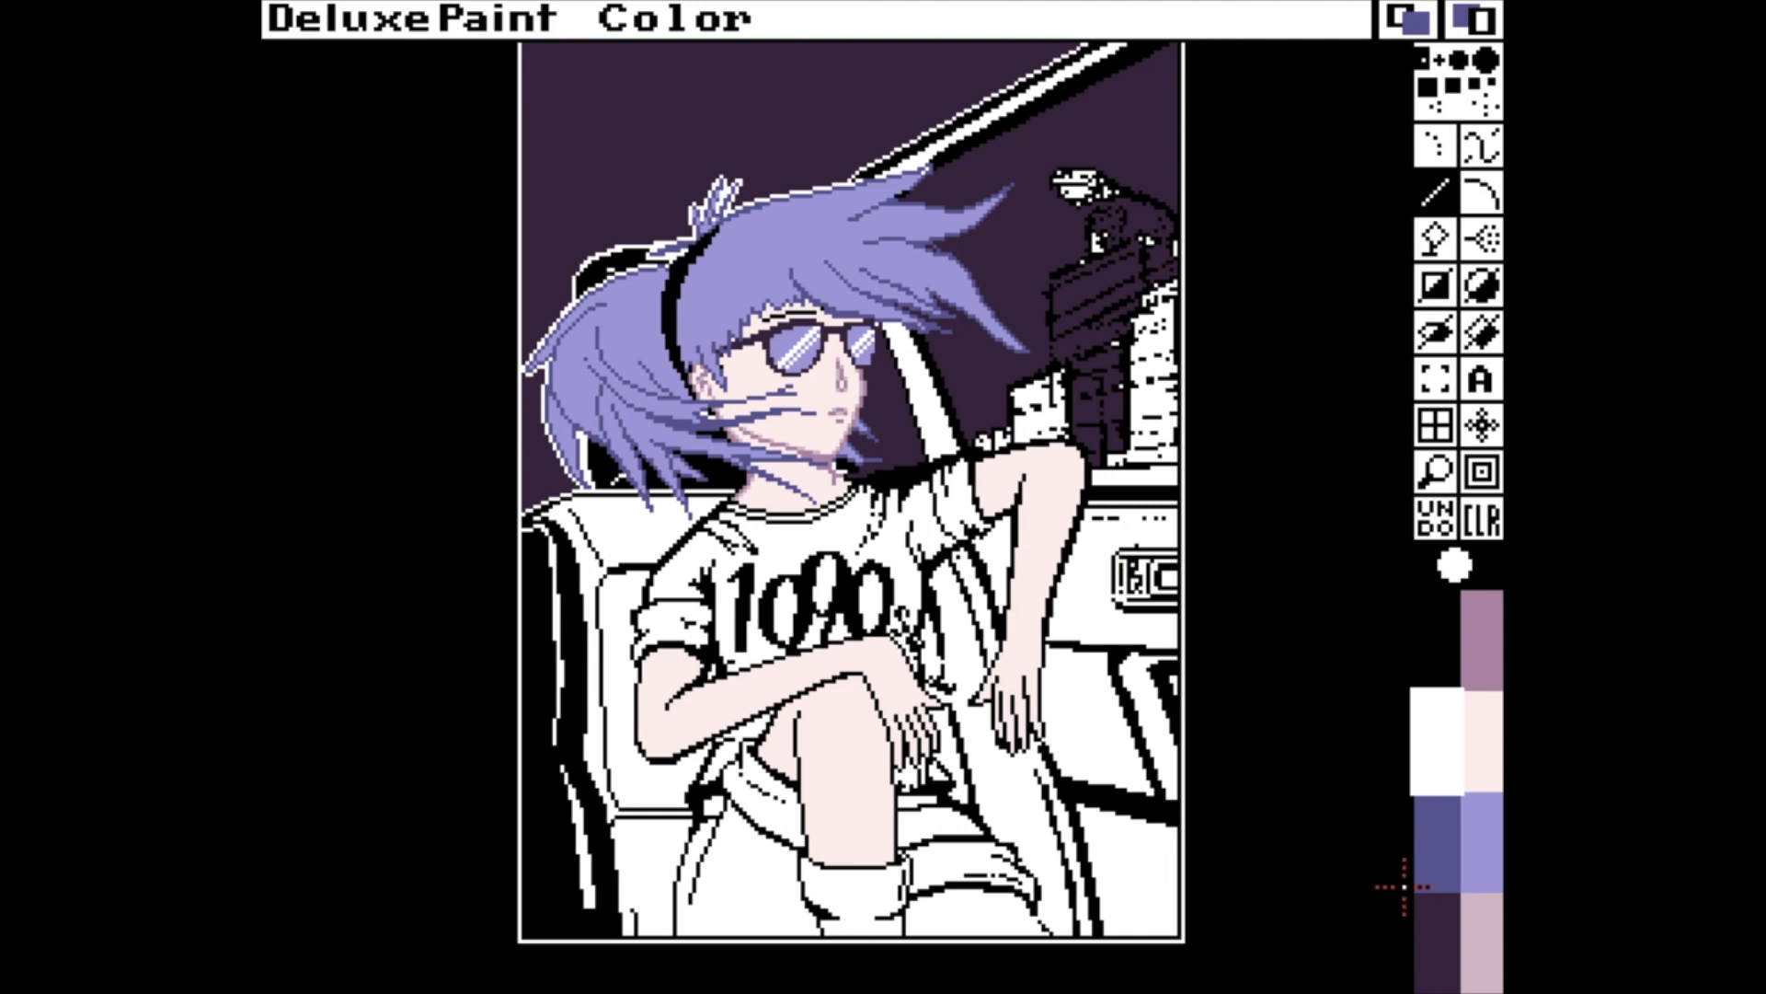
pyautogui.click(1433, 863)
pyautogui.press('p')
pyautogui.moveTo(536, 258); pyautogui.dragTo(587, 217)
pyautogui.click(741, 572)
pyautogui.press('m')
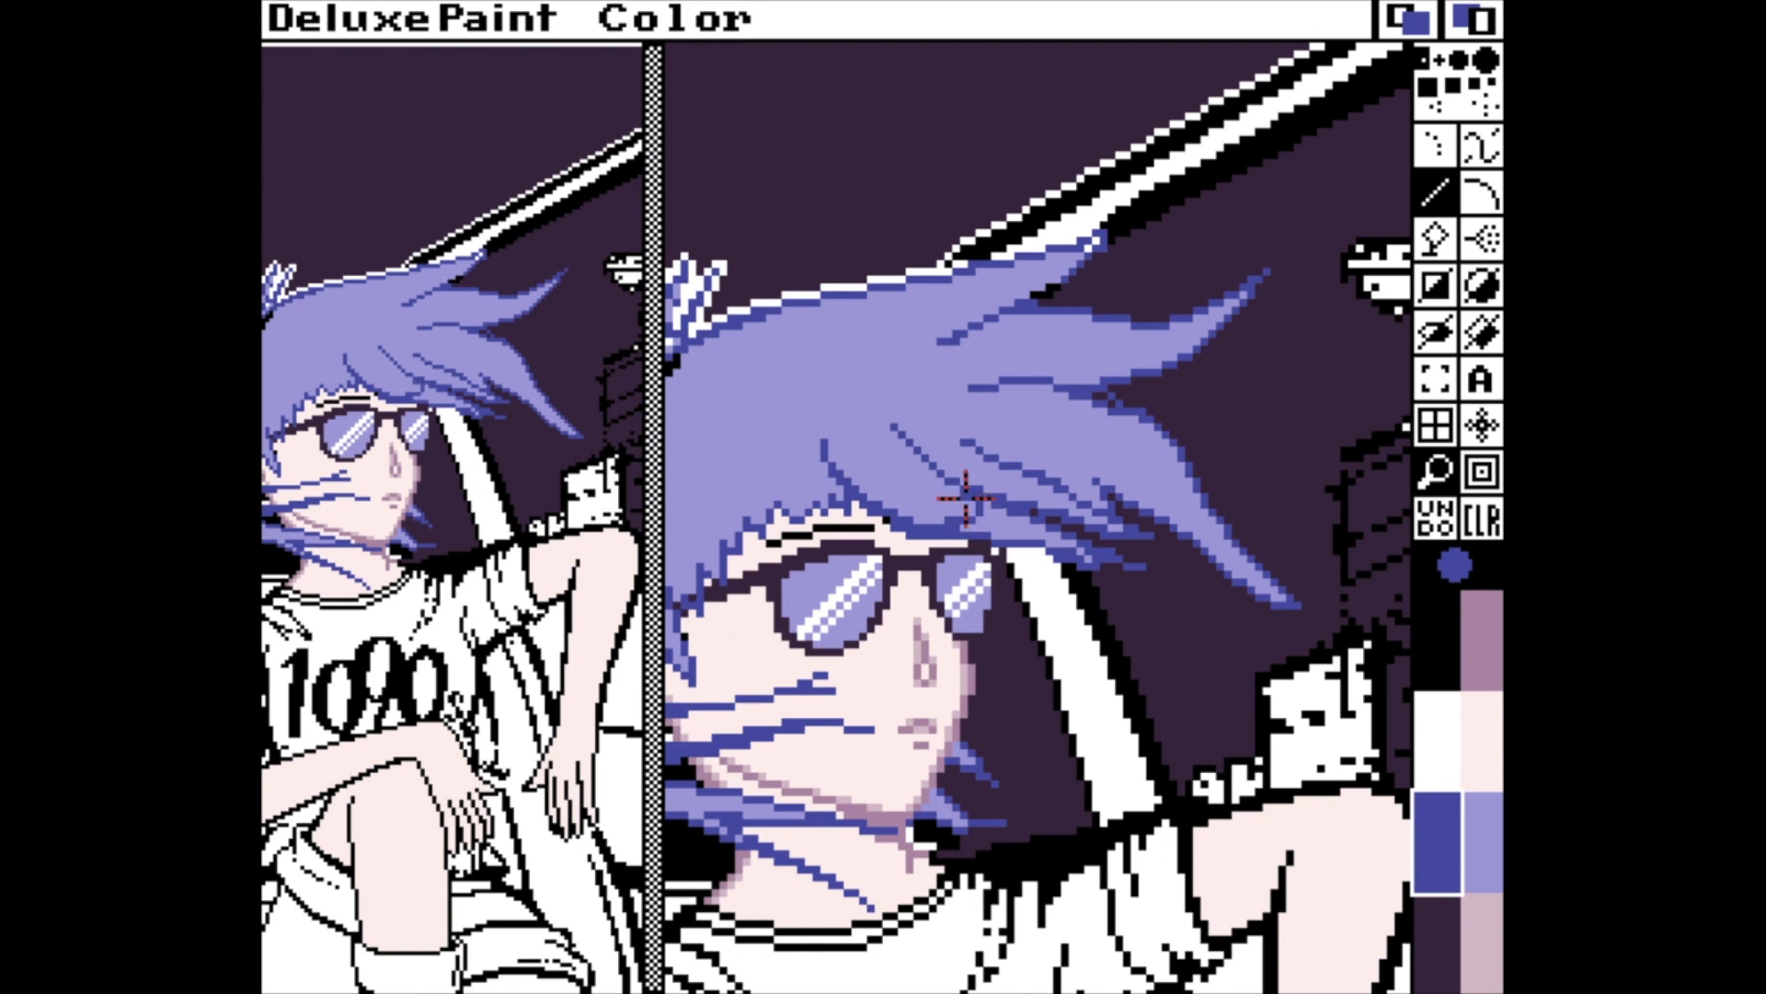
# Darken the blue of the hair lines to a deep navy in the palette.
pyautogui.click(1492, 875)
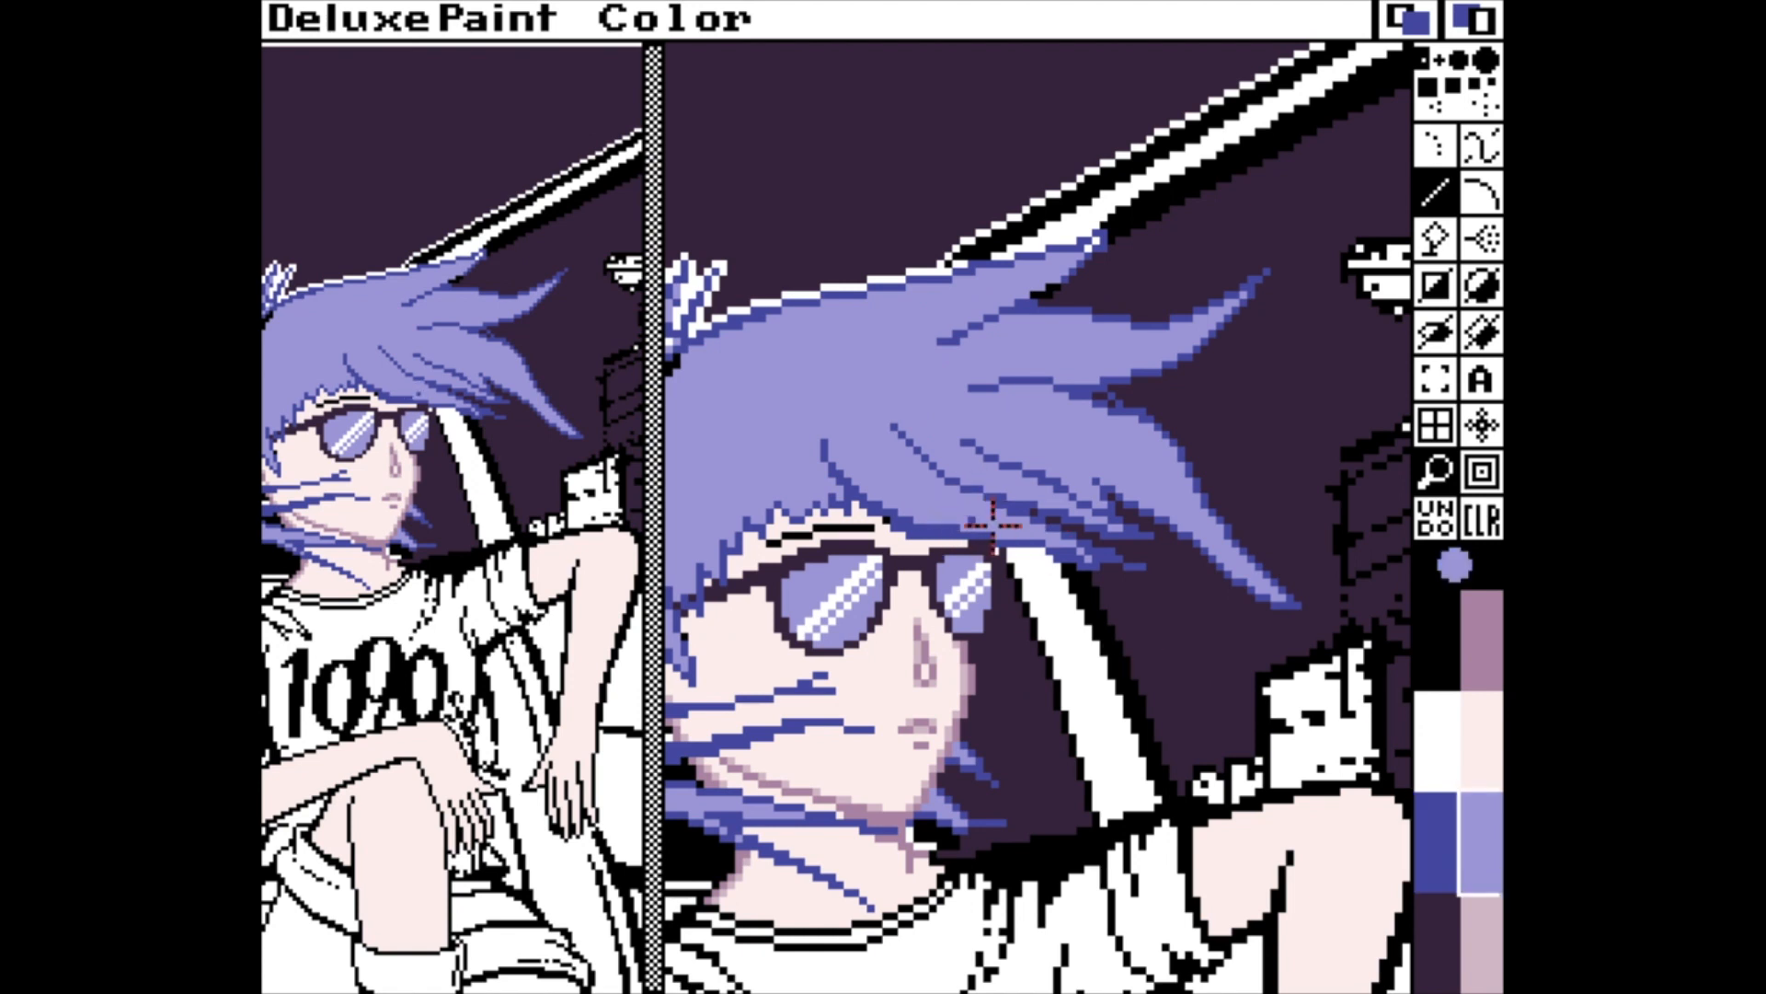
pyautogui.click(1447, 915)
pyautogui.press('m')
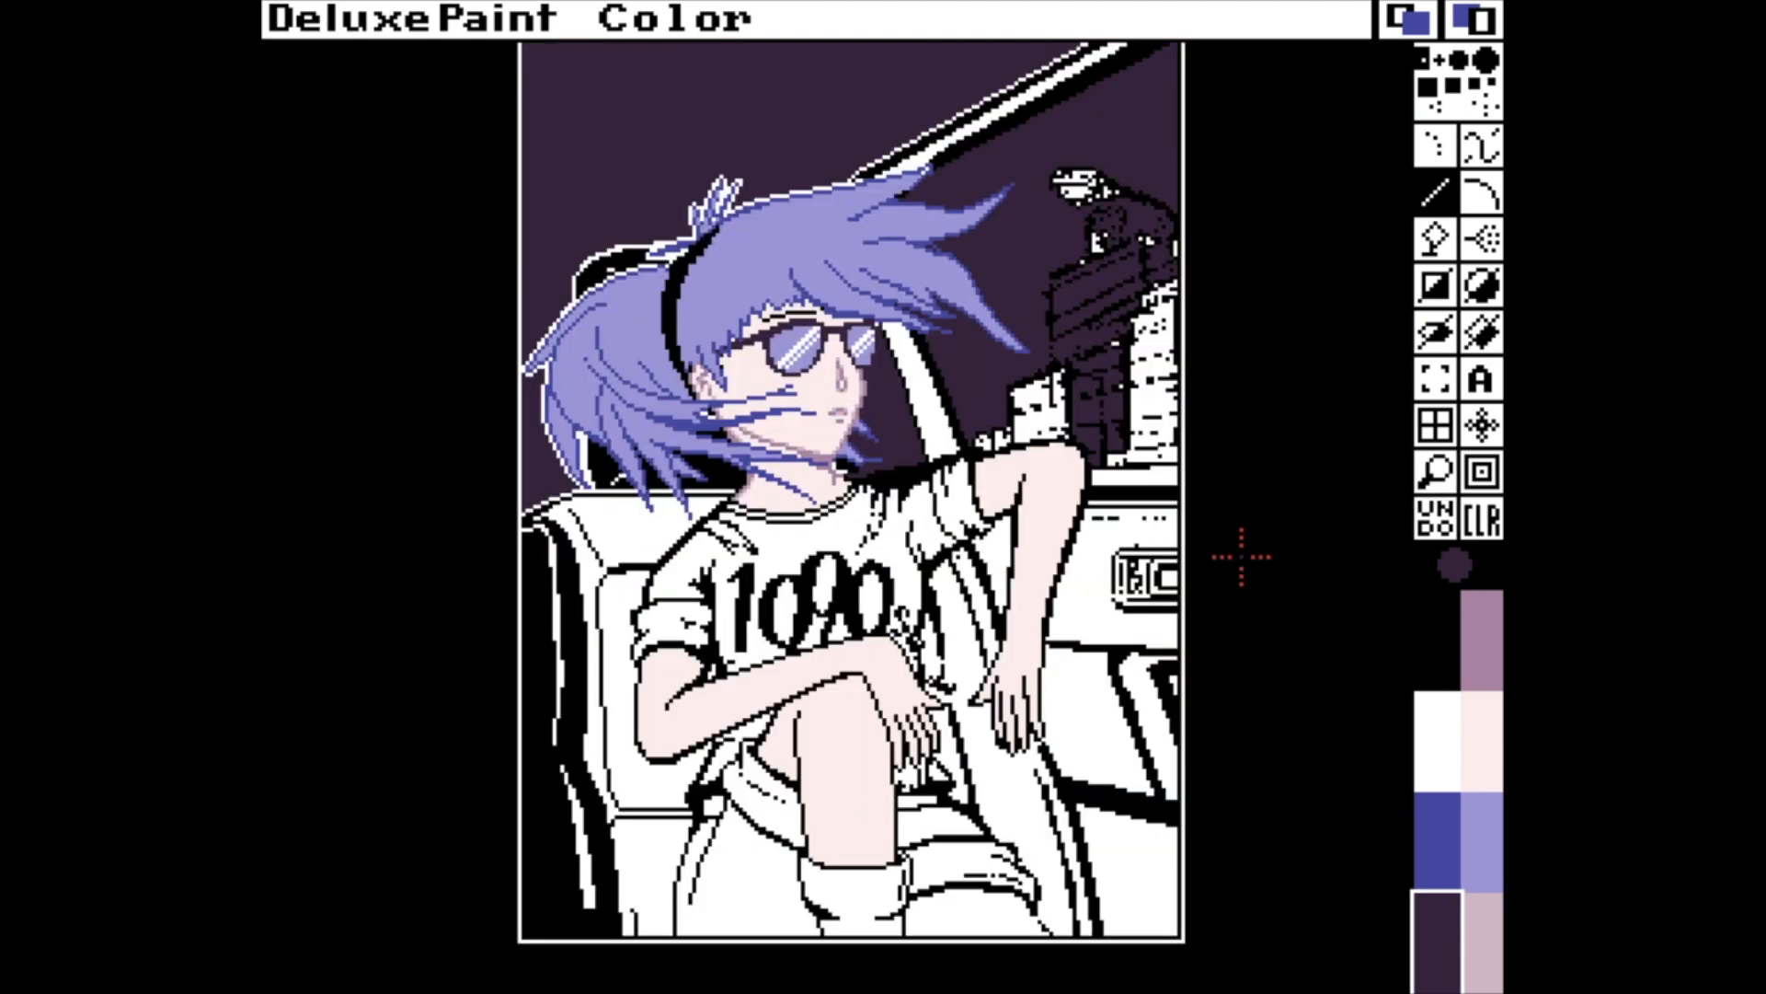
pyautogui.press('p')
pyautogui.moveTo(544, 256); pyautogui.dragTo(575, 297)
pyautogui.moveTo(537, 257); pyautogui.dragTo(534, 207)
pyautogui.click(739, 572)
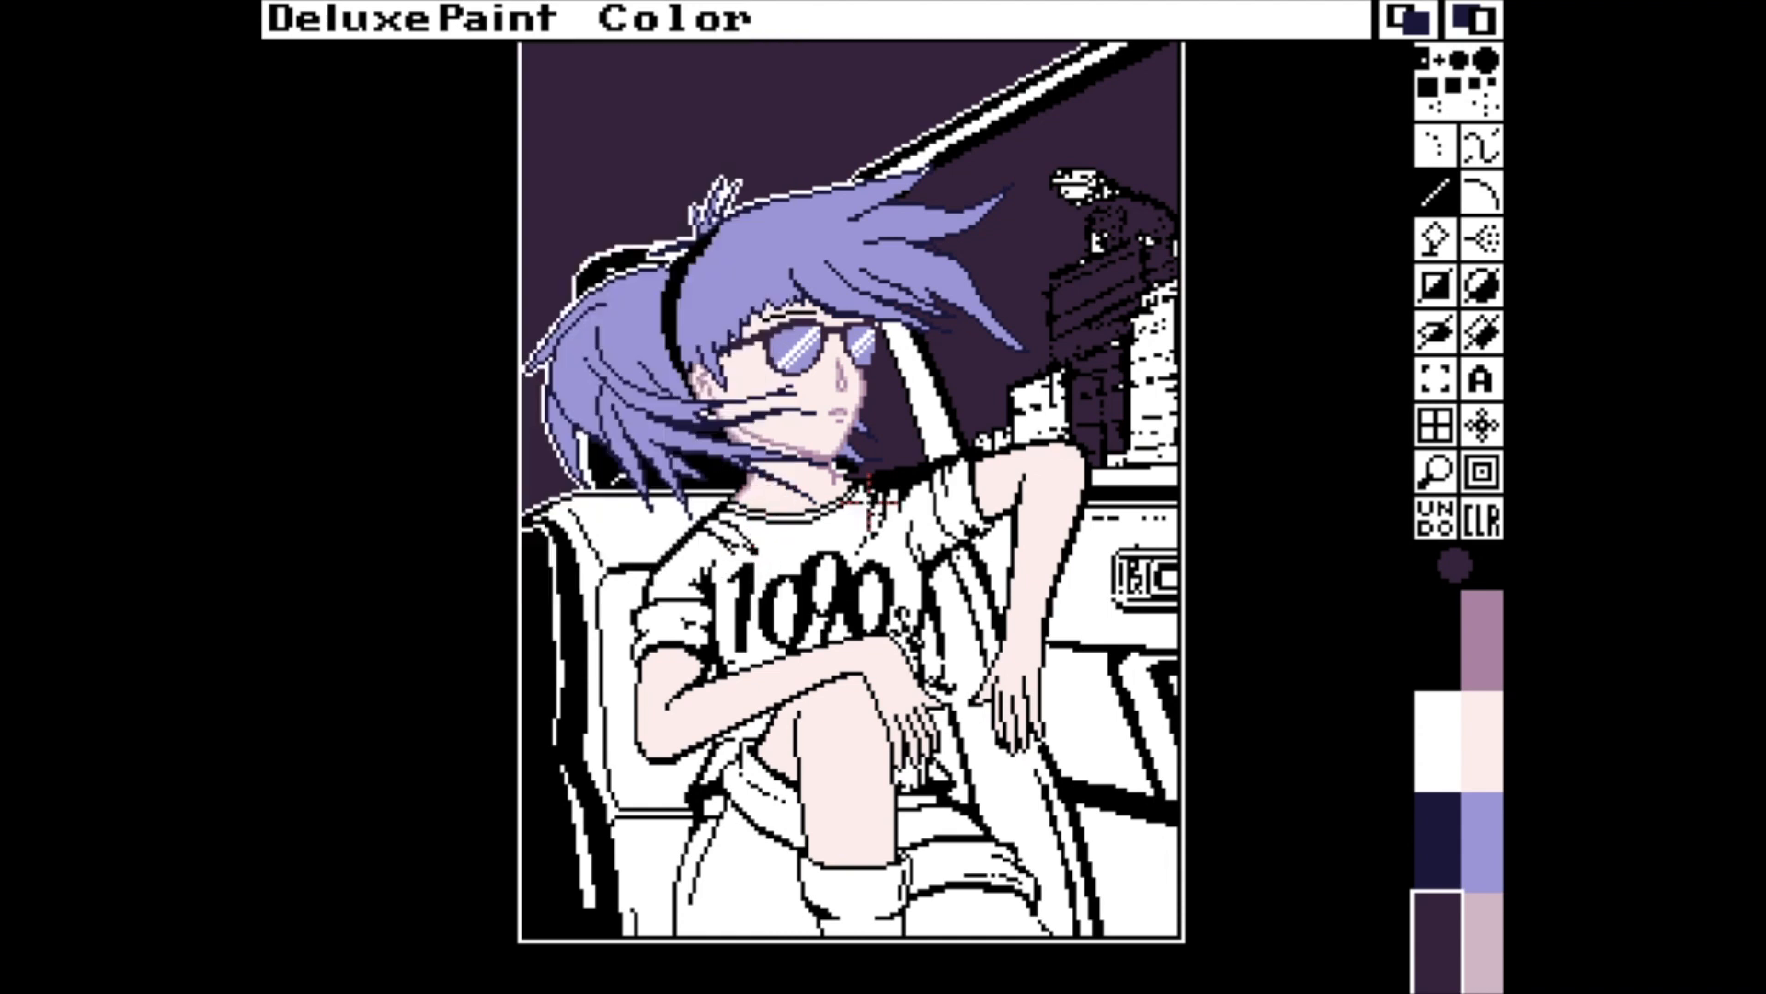
# Set the palette's mauve to R 11, G 6, B 9 and the greyish skin-shadow shade to a pink of R 15, G 11, B 13.
pyautogui.click(1482, 754)
pyautogui.press('p')
pyautogui.click(679, 149)
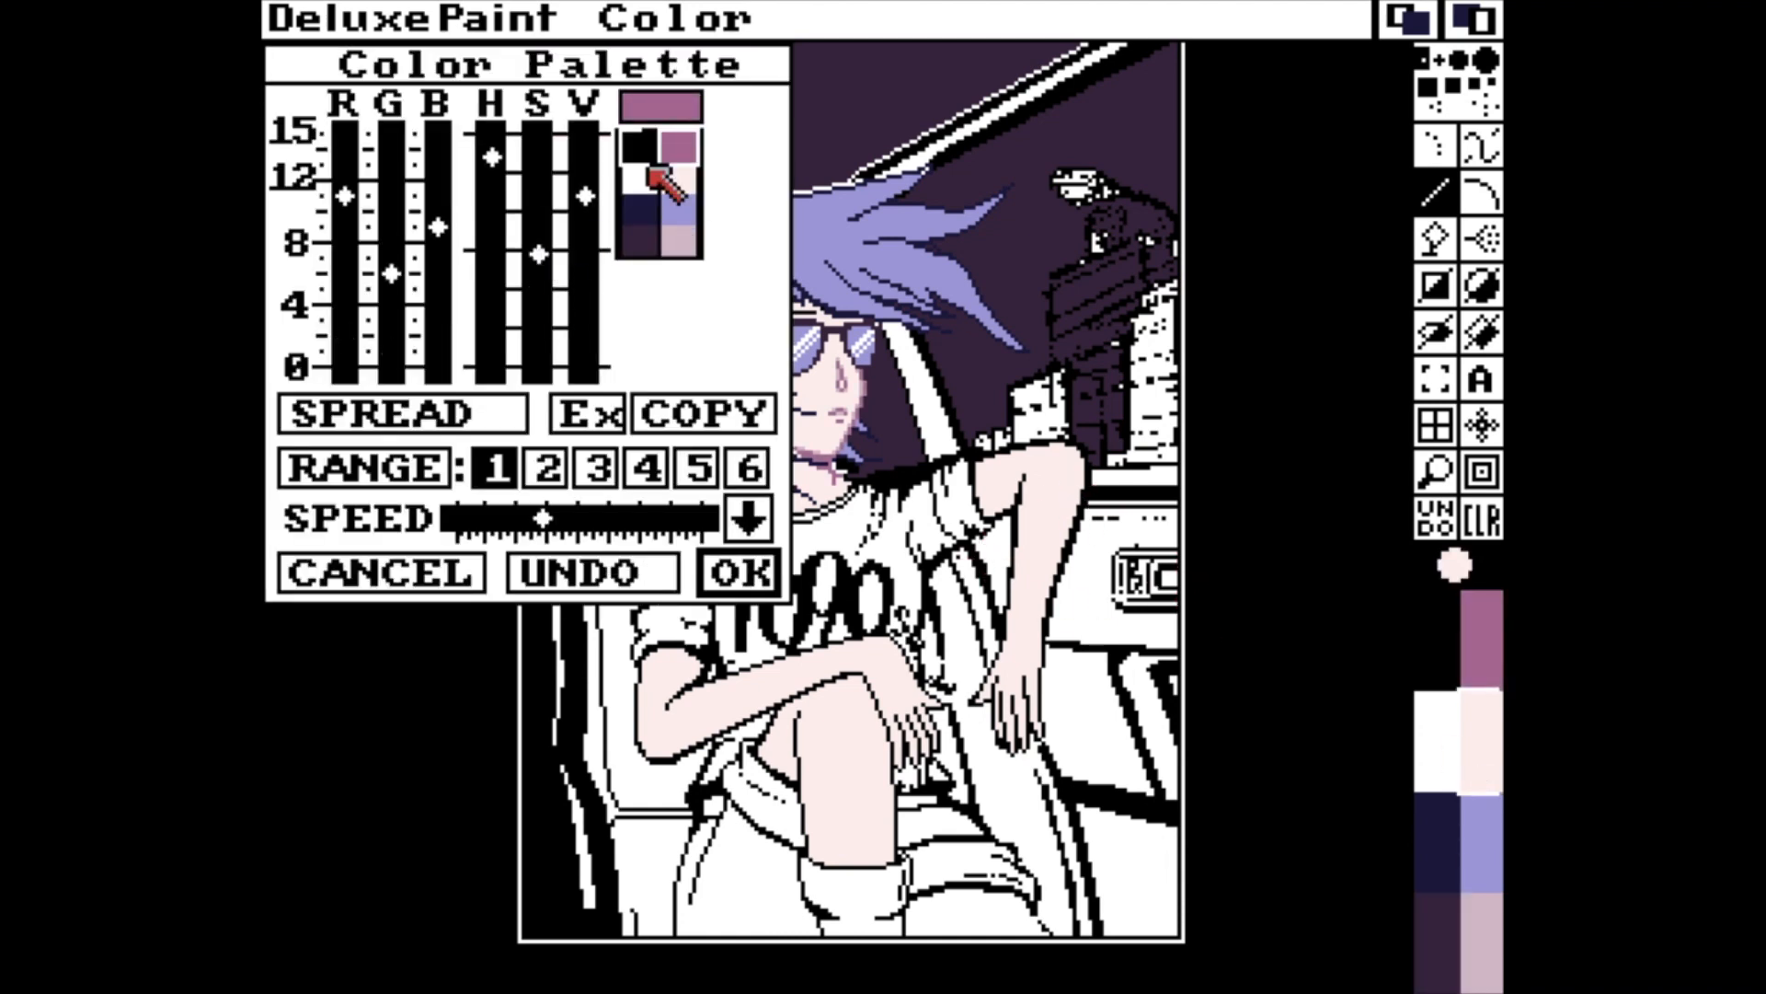
pyautogui.click(680, 235)
pyautogui.moveTo(538, 329); pyautogui.dragTo(536, 302)
pyautogui.moveTo(588, 166); pyautogui.dragTo(590, 127)
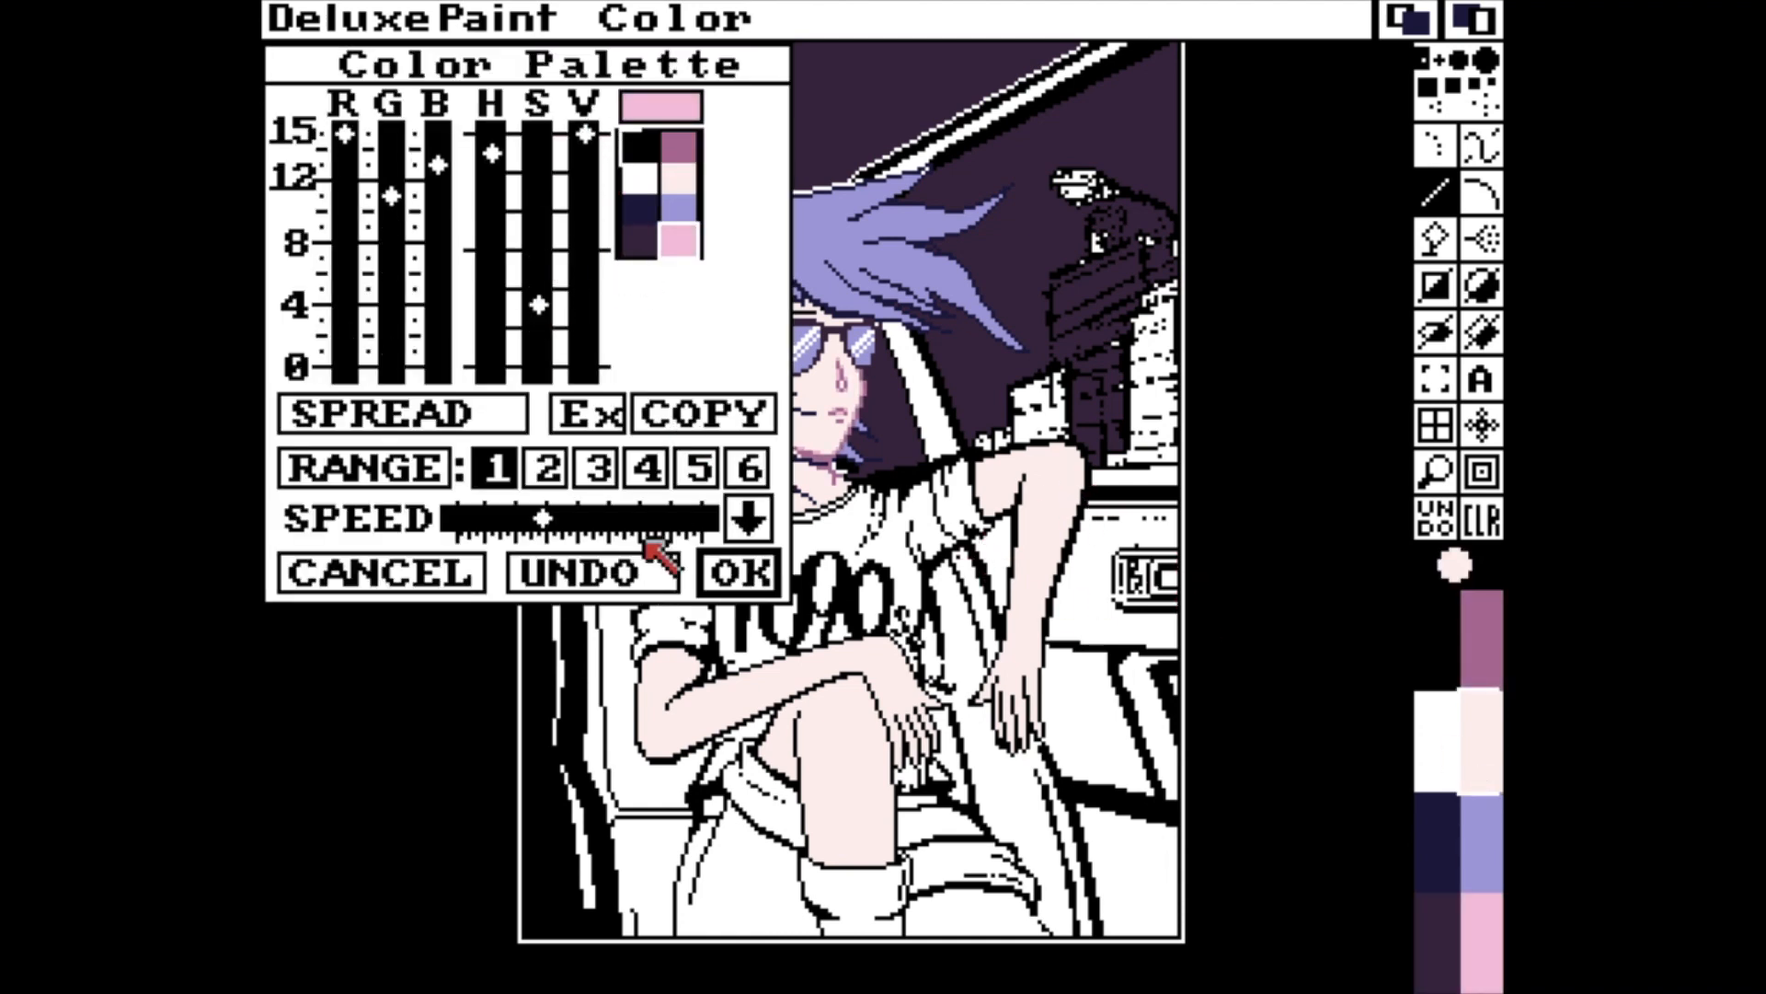
pyautogui.click(734, 567)
# Make a stencil that locks every palette colour except black.
pyautogui.press('~')
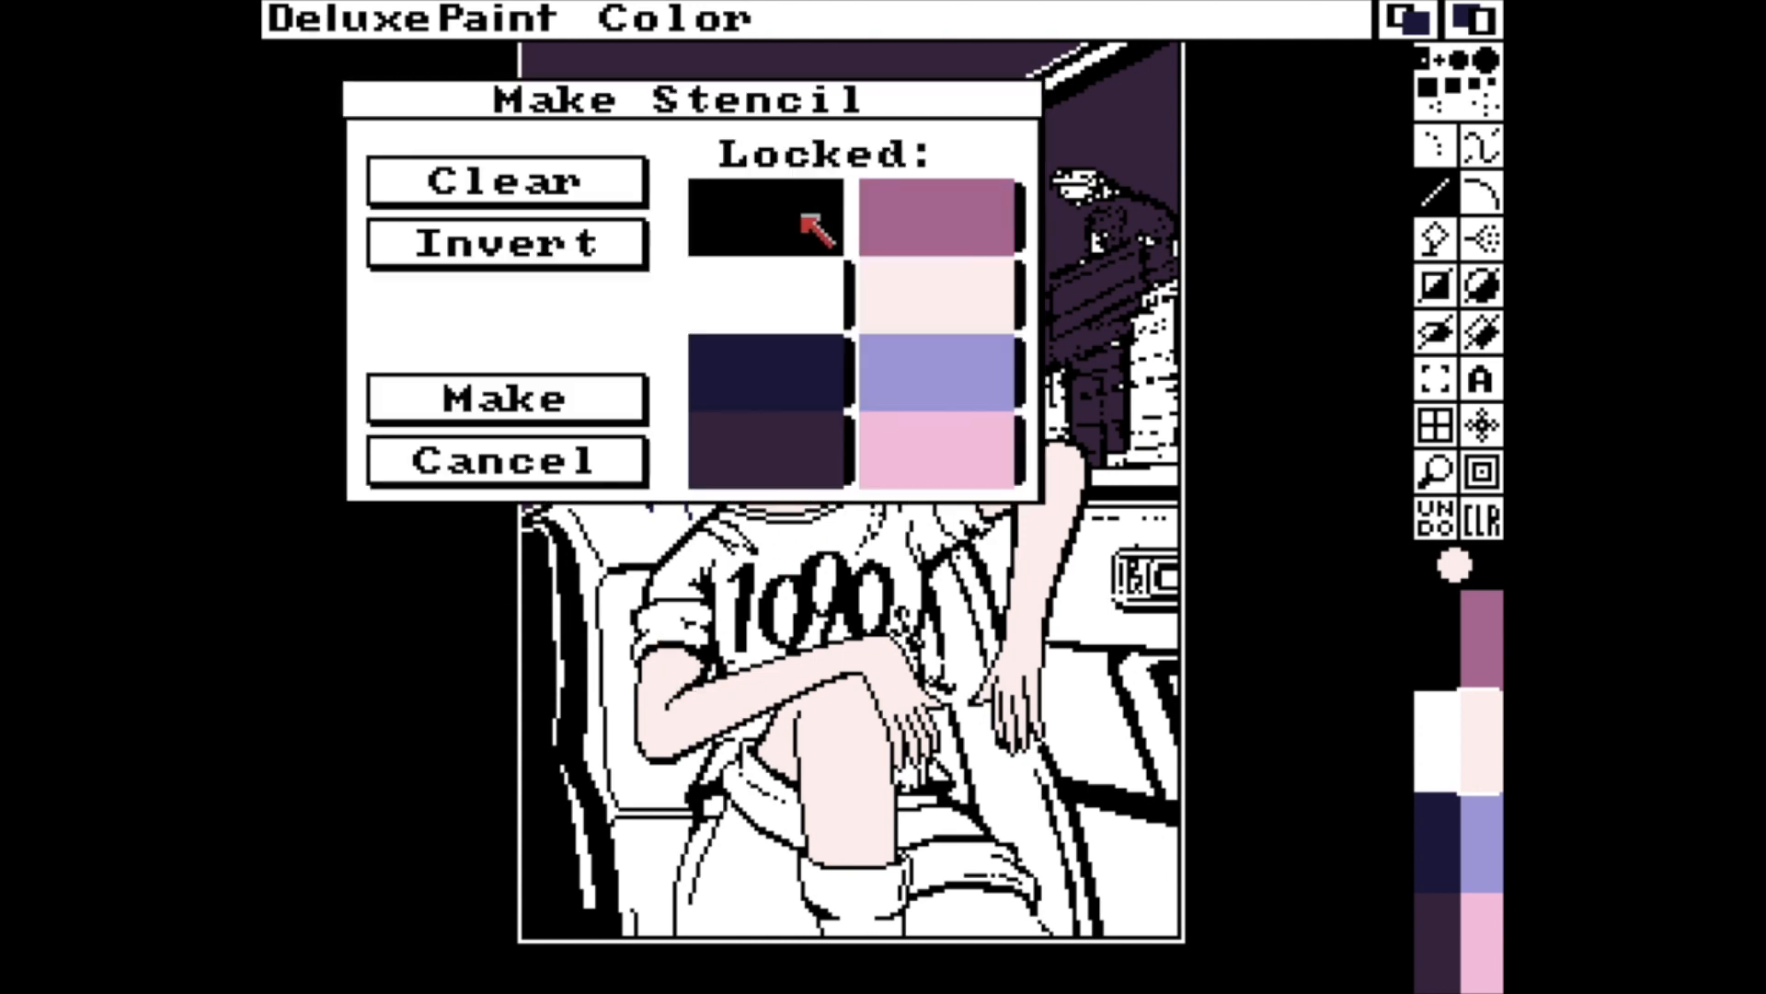
pyautogui.click(714, 214)
pyautogui.click(545, 226)
pyautogui.click(575, 399)
# Recolour the black outlines of the folded arm and the inner thigh lines in mauve with a larger brush.
pyautogui.press('m')
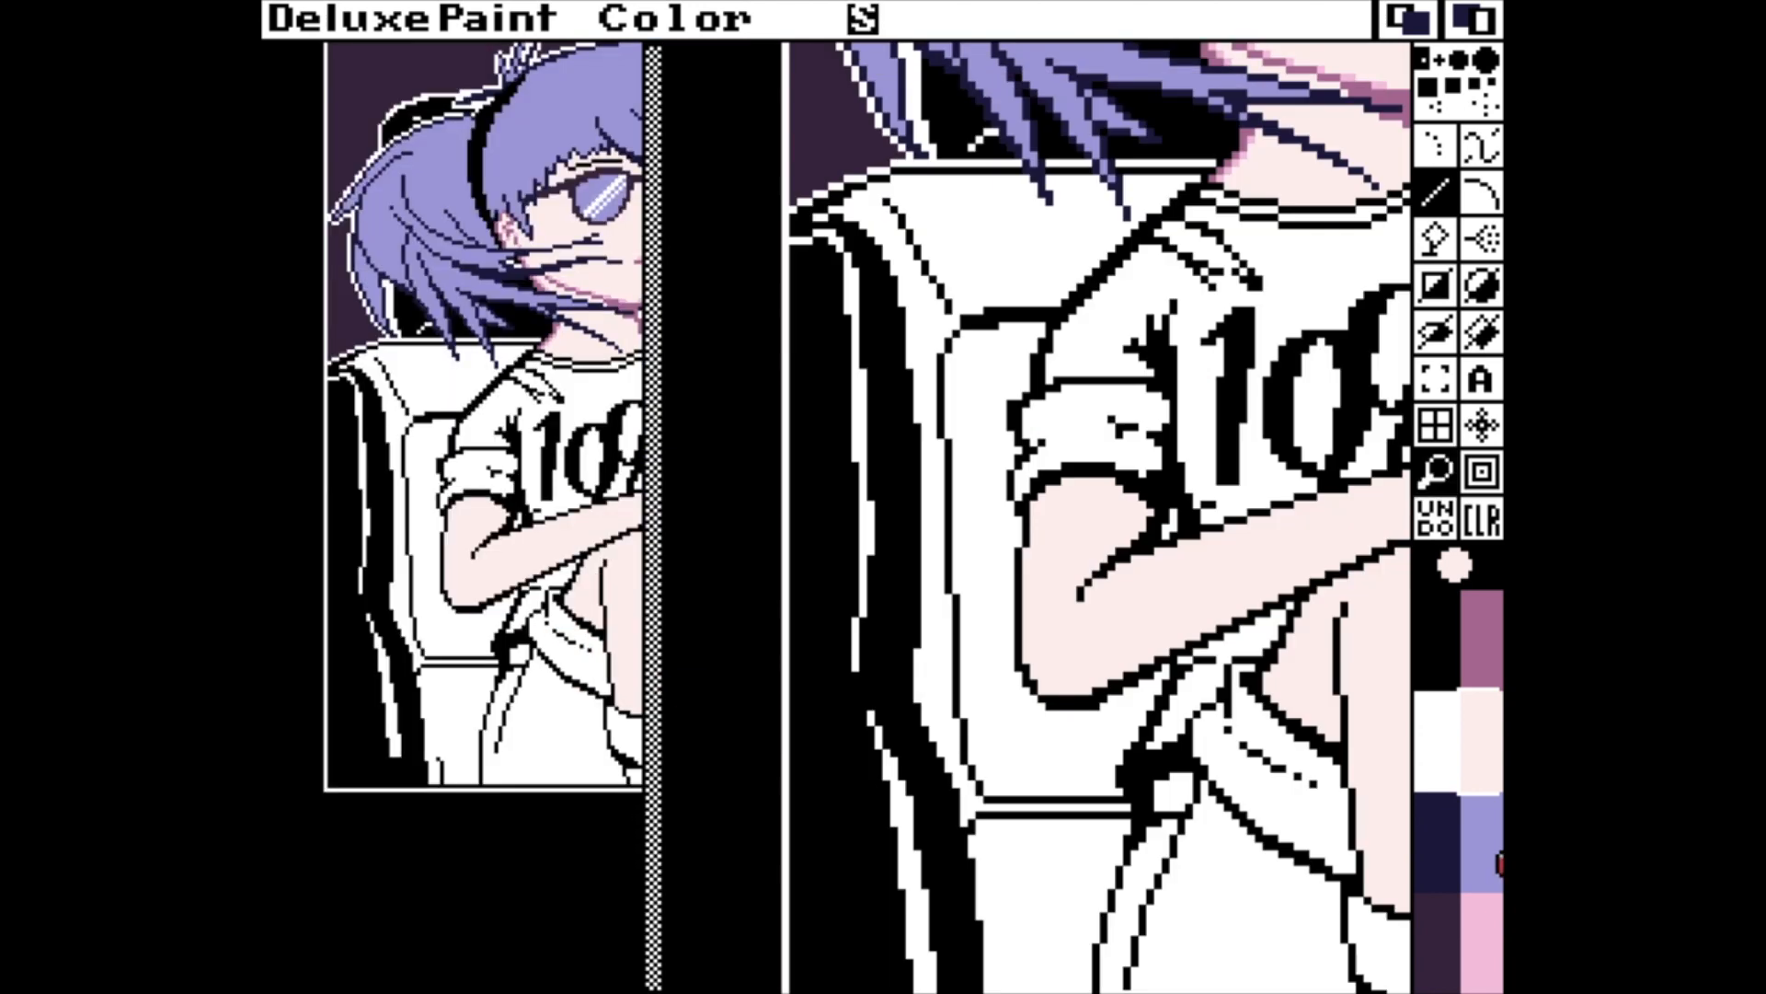
pyautogui.press('Right')
pyautogui.press('Right')
pyautogui.press('Right')
pyautogui.click(1491, 650)
pyautogui.click(1455, 720)
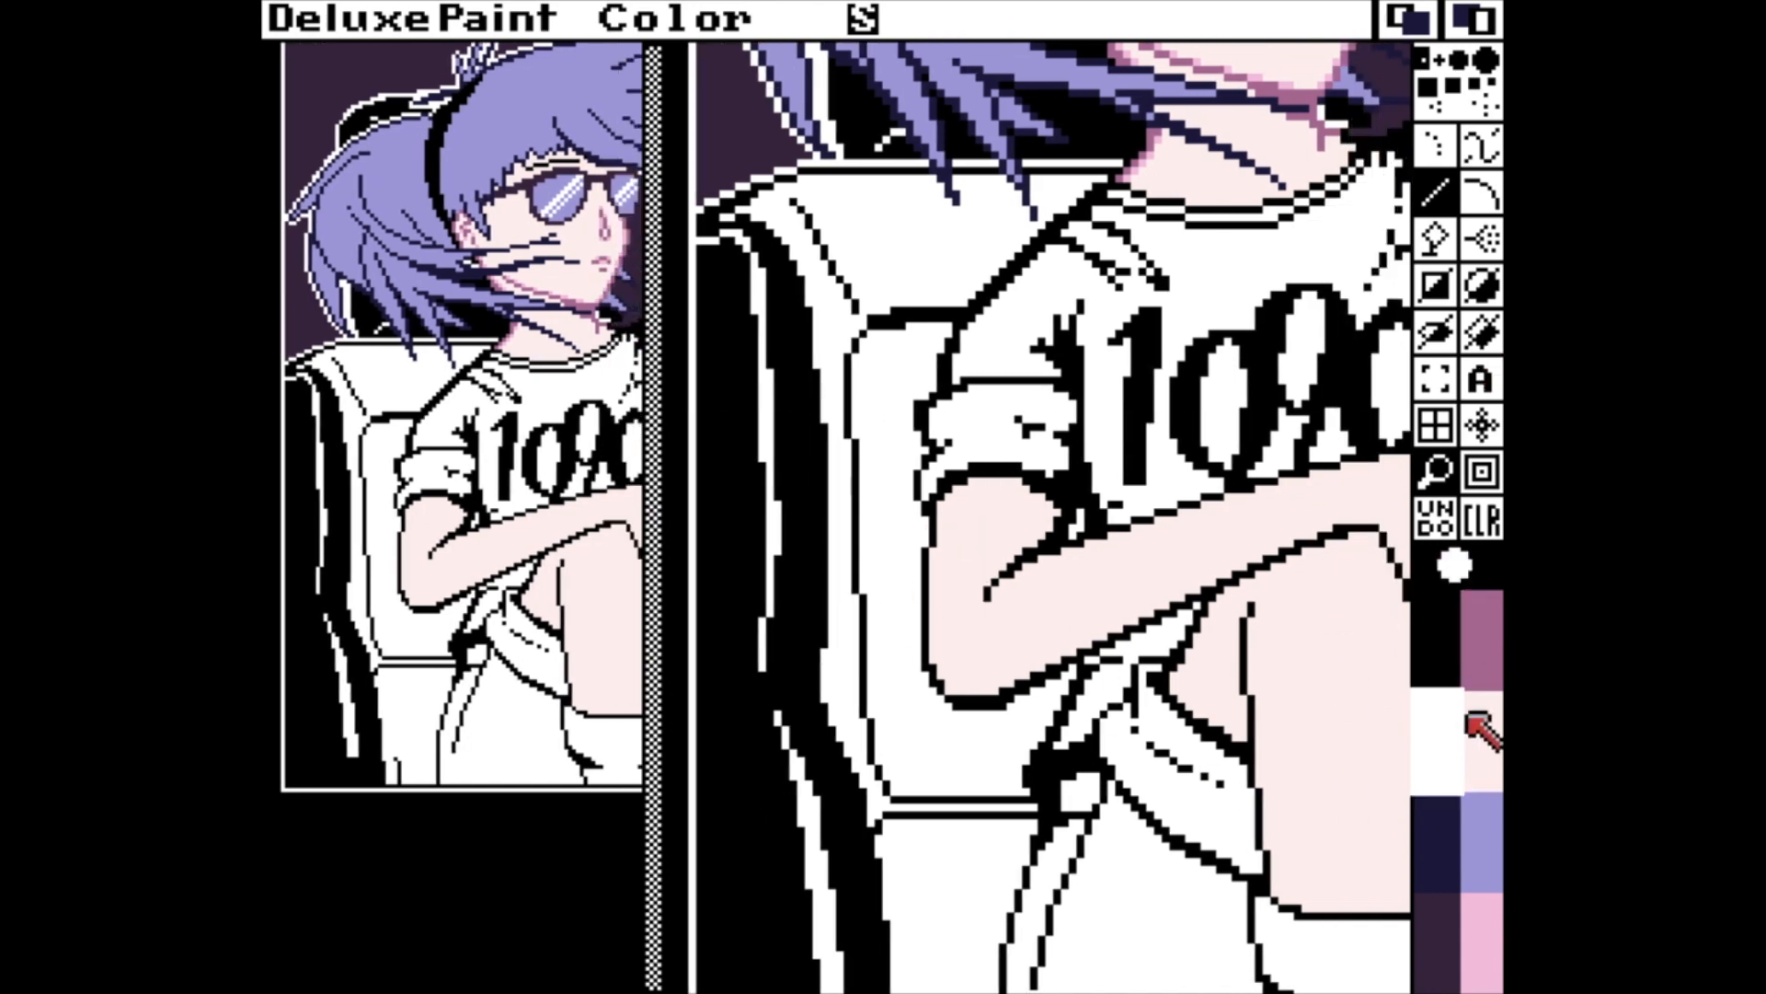
pyautogui.click(1474, 723)
pyautogui.click(1483, 911)
pyautogui.click(1483, 653)
pyautogui.click(1481, 68)
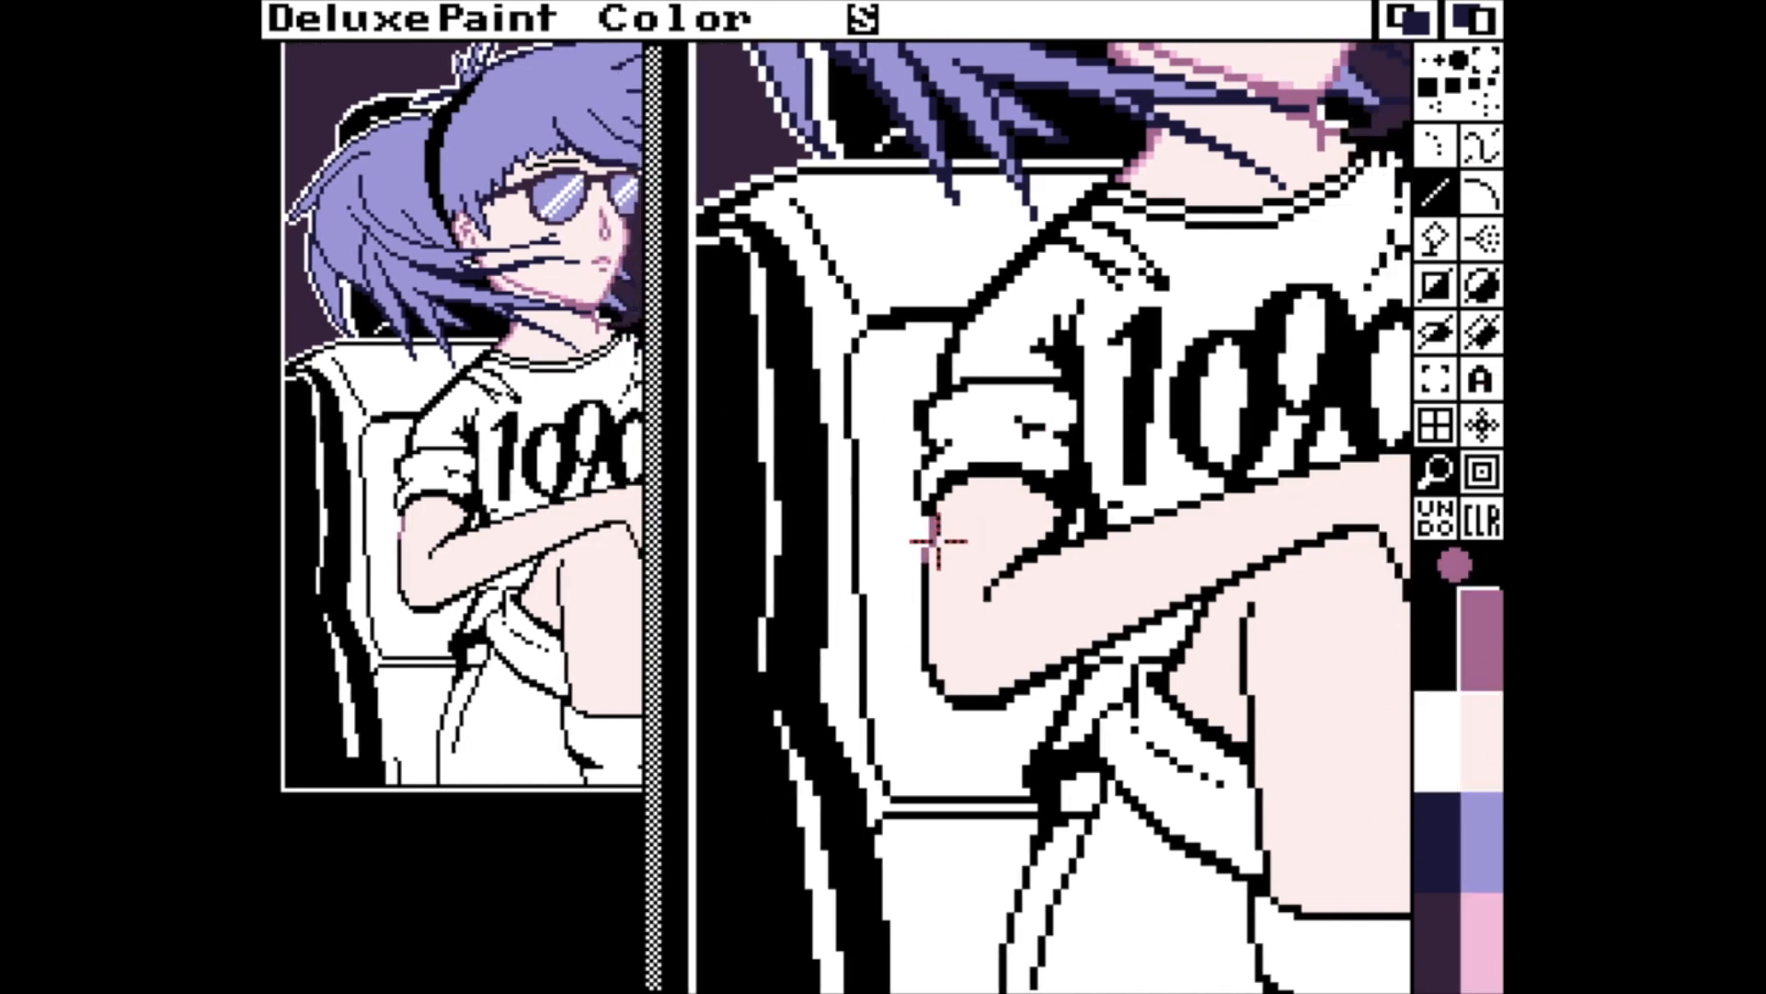
pyautogui.moveTo(936, 543)
pyautogui.mouseDown()
pyautogui.moveTo(938, 669)
pyautogui.moveTo(989, 690)
pyautogui.moveTo(1117, 595)
pyautogui.moveTo(1047, 660)
pyautogui.moveTo(1231, 547)
pyautogui.moveTo(1395, 556)
pyautogui.mouseUp()
pyautogui.moveTo(1253, 743)
pyautogui.mouseDown()
pyautogui.moveTo(1262, 615)
pyautogui.moveTo(1193, 658)
pyautogui.moveTo(1214, 592)
pyautogui.mouseUp()
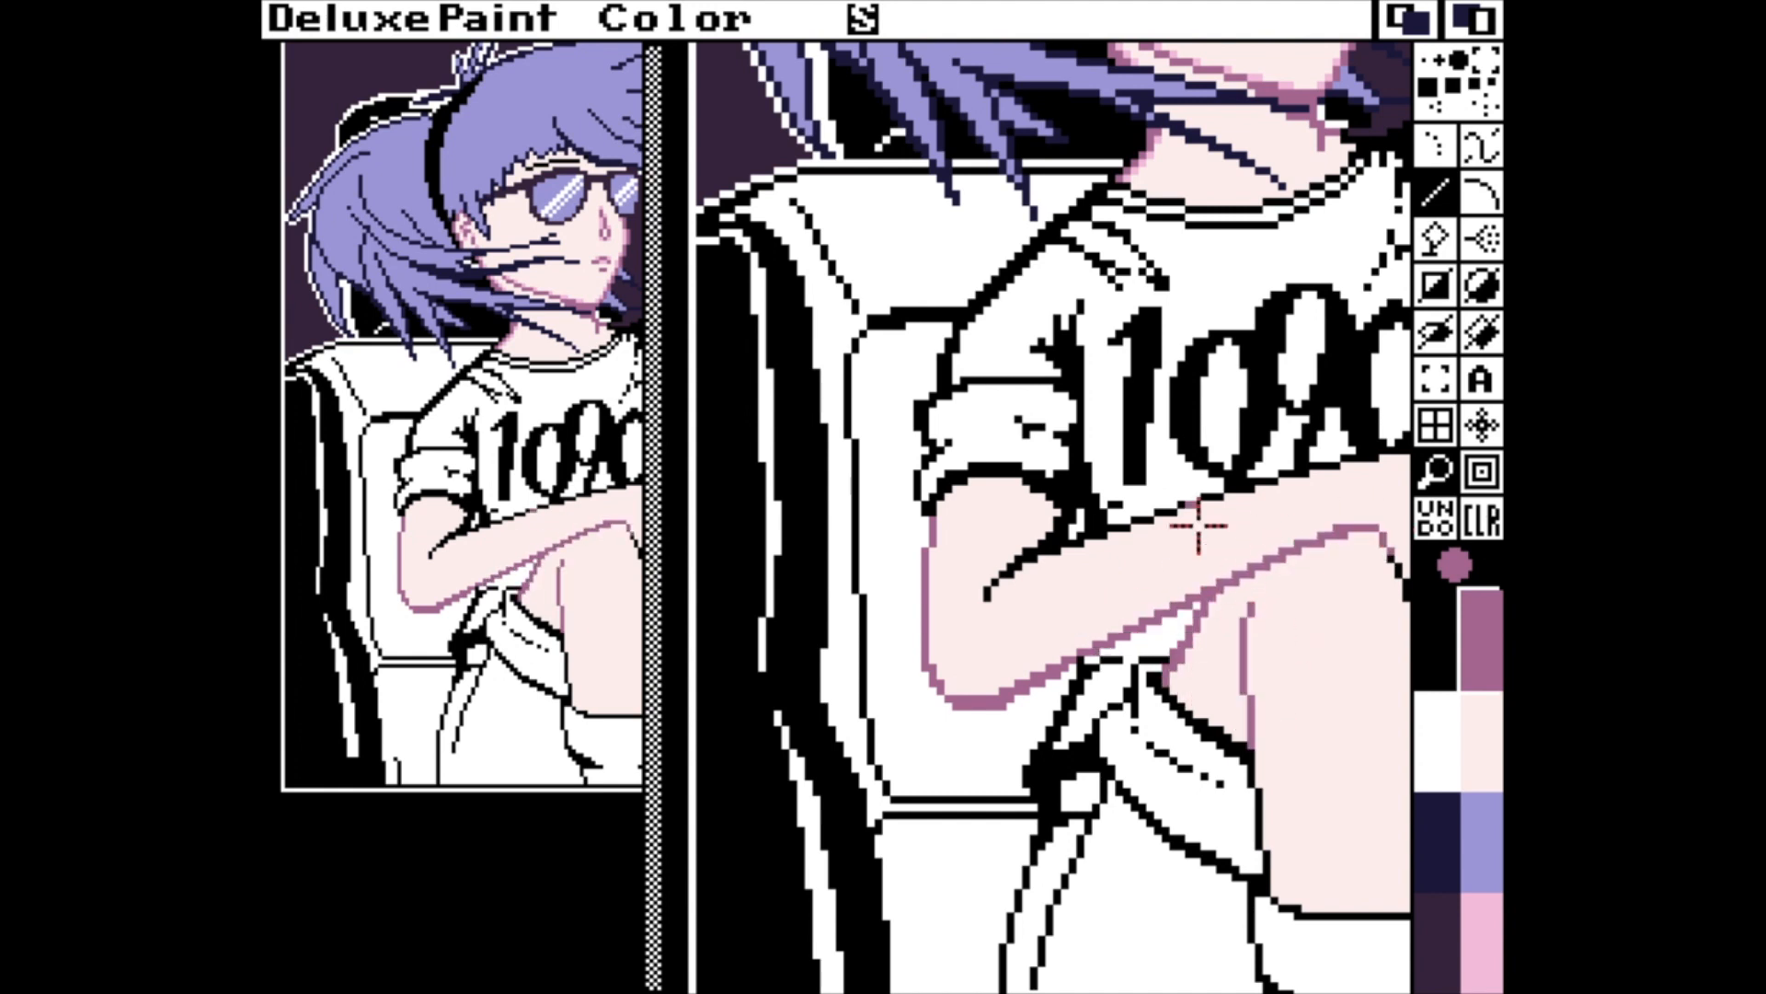
pyautogui.moveTo(1025, 489)
pyautogui.mouseDown()
pyautogui.moveTo(1044, 549)
pyautogui.moveTo(980, 607)
pyautogui.moveTo(1387, 474)
pyautogui.mouseUp()
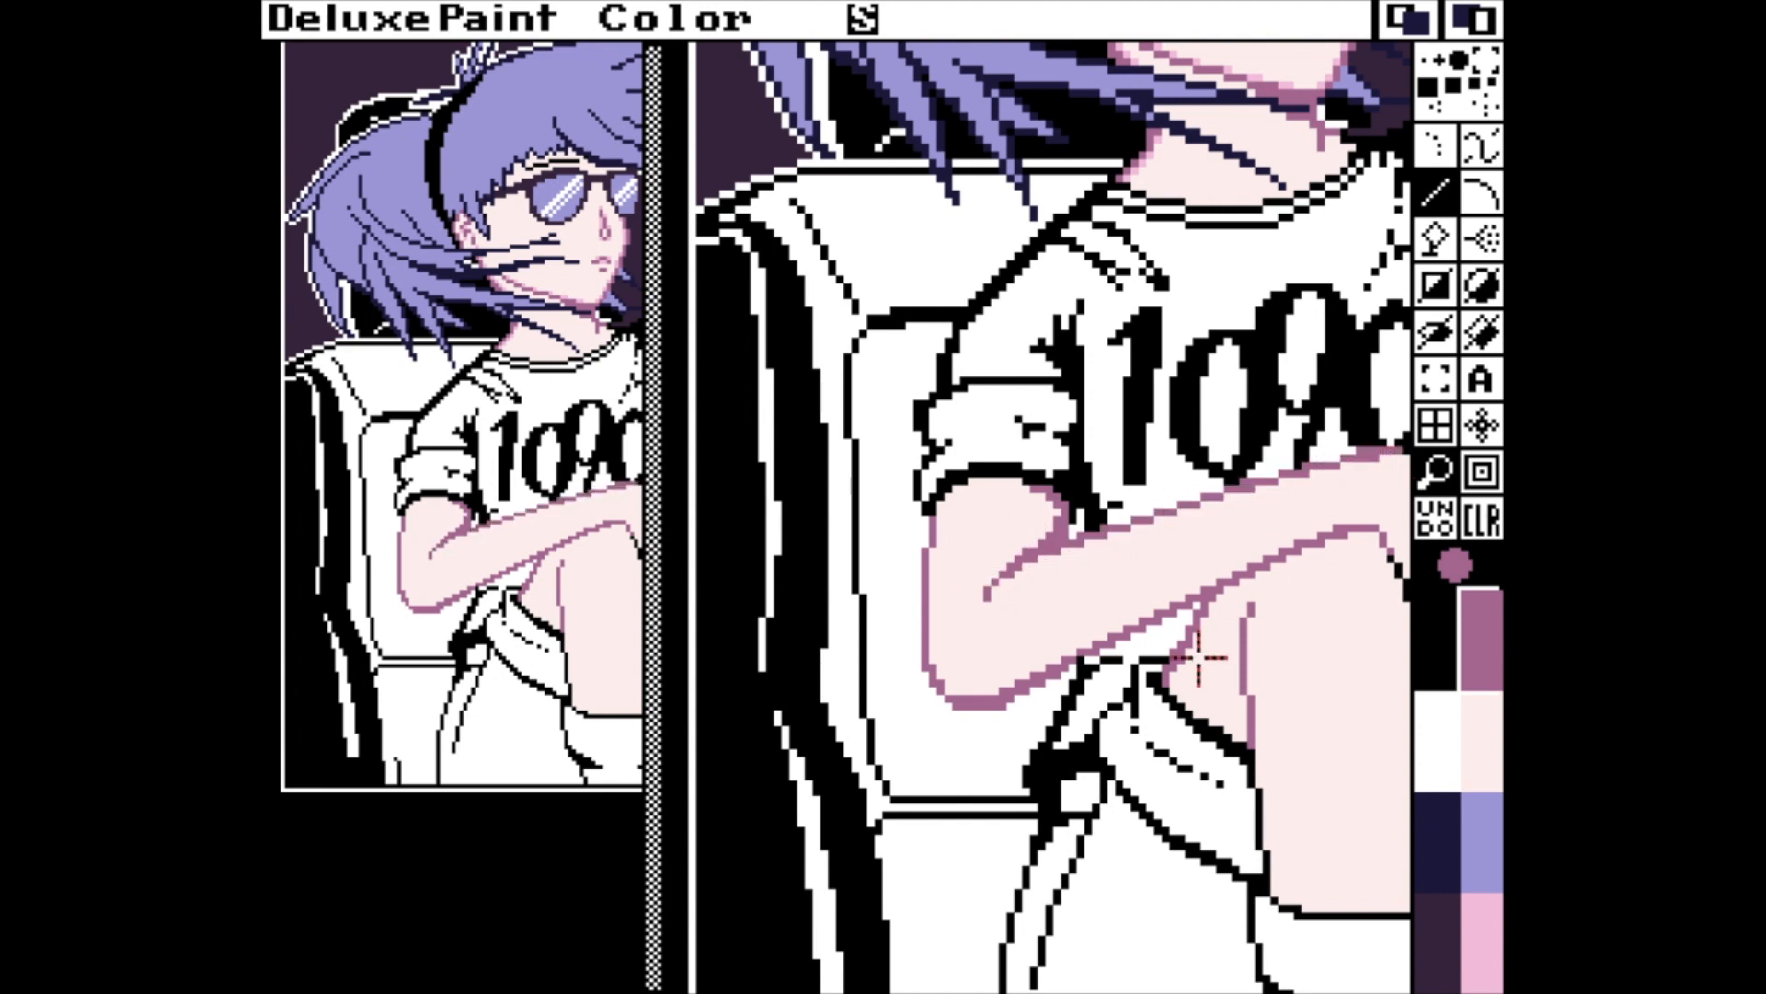
# Recolour the black outline along the folded arm's wrist and the top of the knee in mauve.
pyautogui.press('Right')
pyautogui.press('Right')
pyautogui.press('Right')
pyautogui.moveTo(1235, 501); pyautogui.dragTo(1214, 482)
pyautogui.moveTo(1196, 656); pyautogui.dragTo(1183, 556)
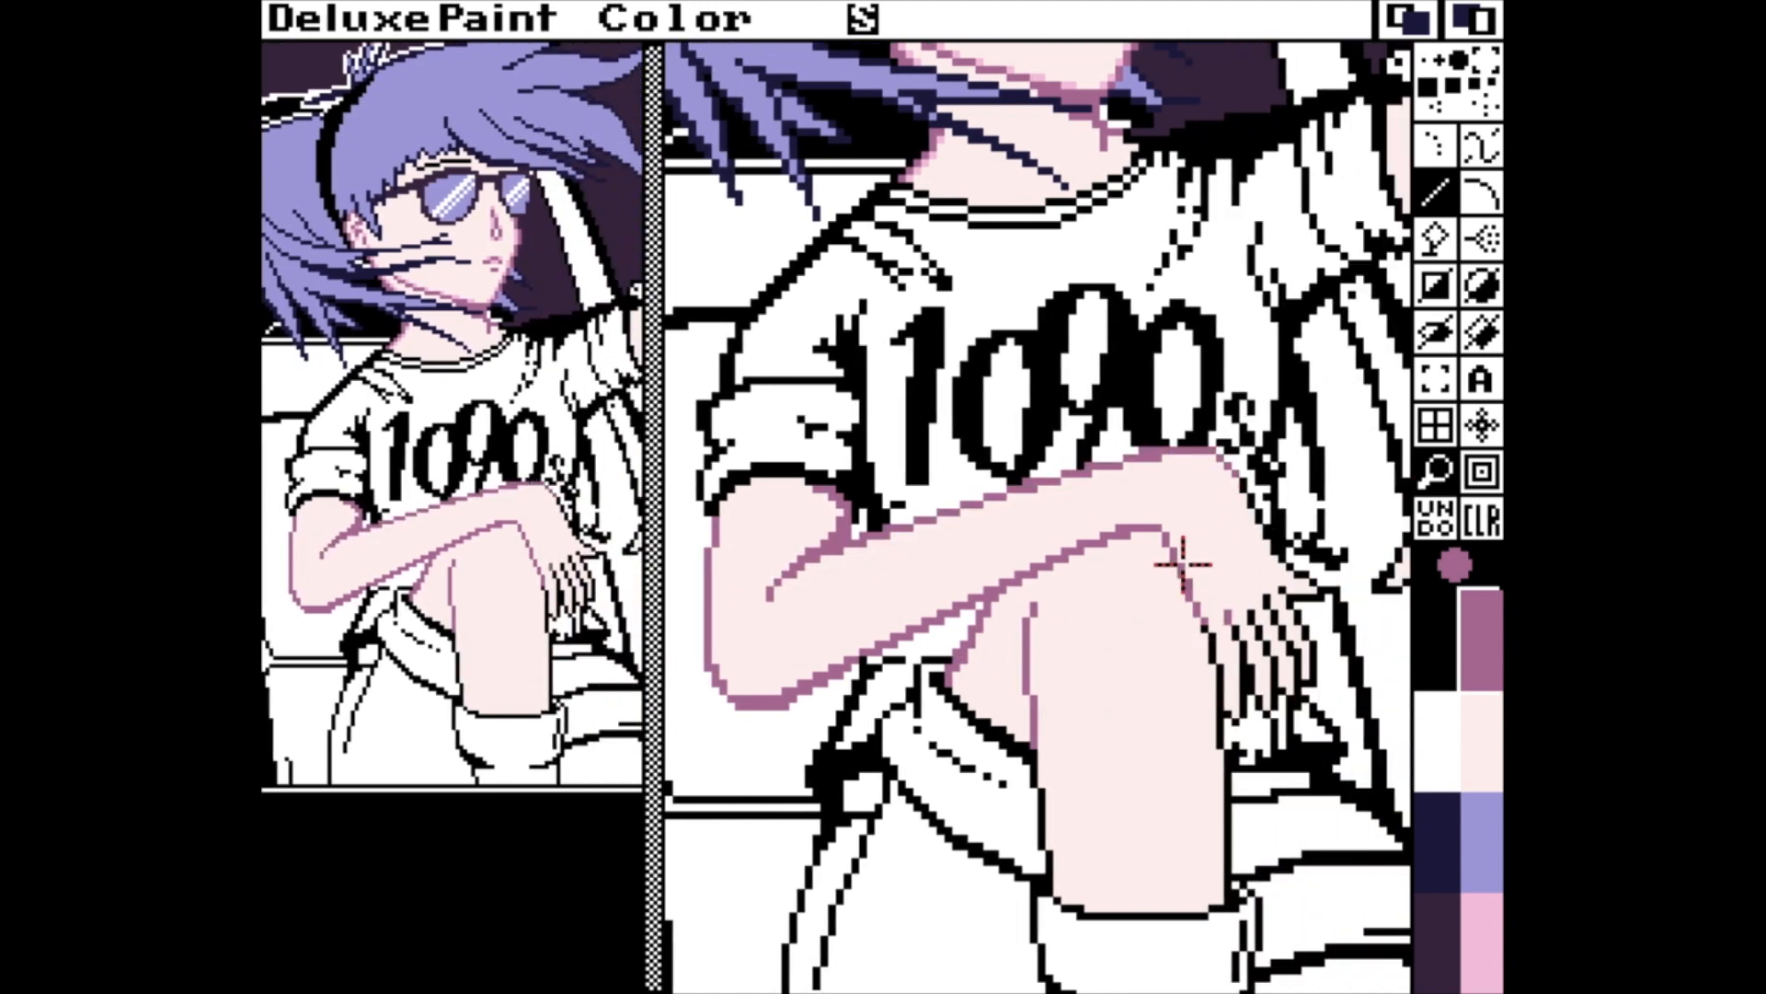
# Recolour the outlines of the raised leg and of the resting hand and fingers in mauve with a smaller brush.
pyautogui.press('[')
pyautogui.press('[')
pyautogui.press(']')
pyautogui.press(']')
pyautogui.press(']')
pyautogui.press('[')
pyautogui.press('.')
pyautogui.moveTo(1212, 639); pyautogui.dragTo(1227, 895)
pyautogui.moveTo(1049, 869); pyautogui.dragTo(1042, 762)
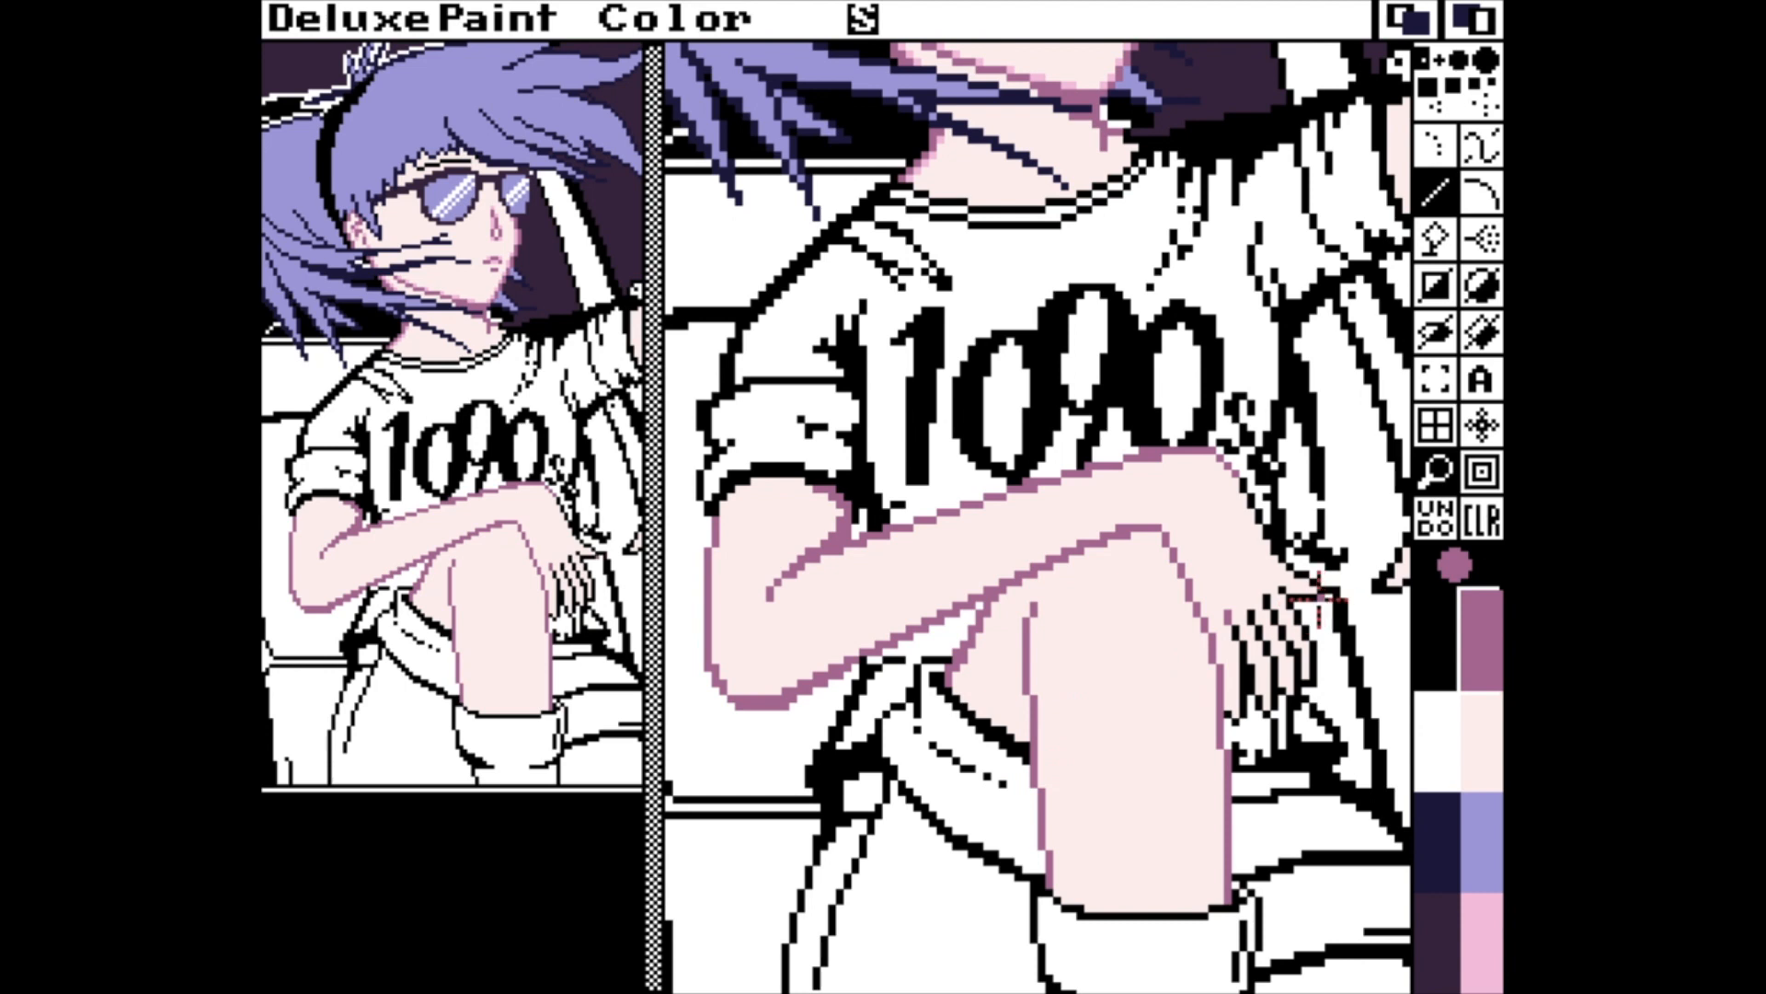
pyautogui.moveTo(1300, 572); pyautogui.dragTo(1242, 480)
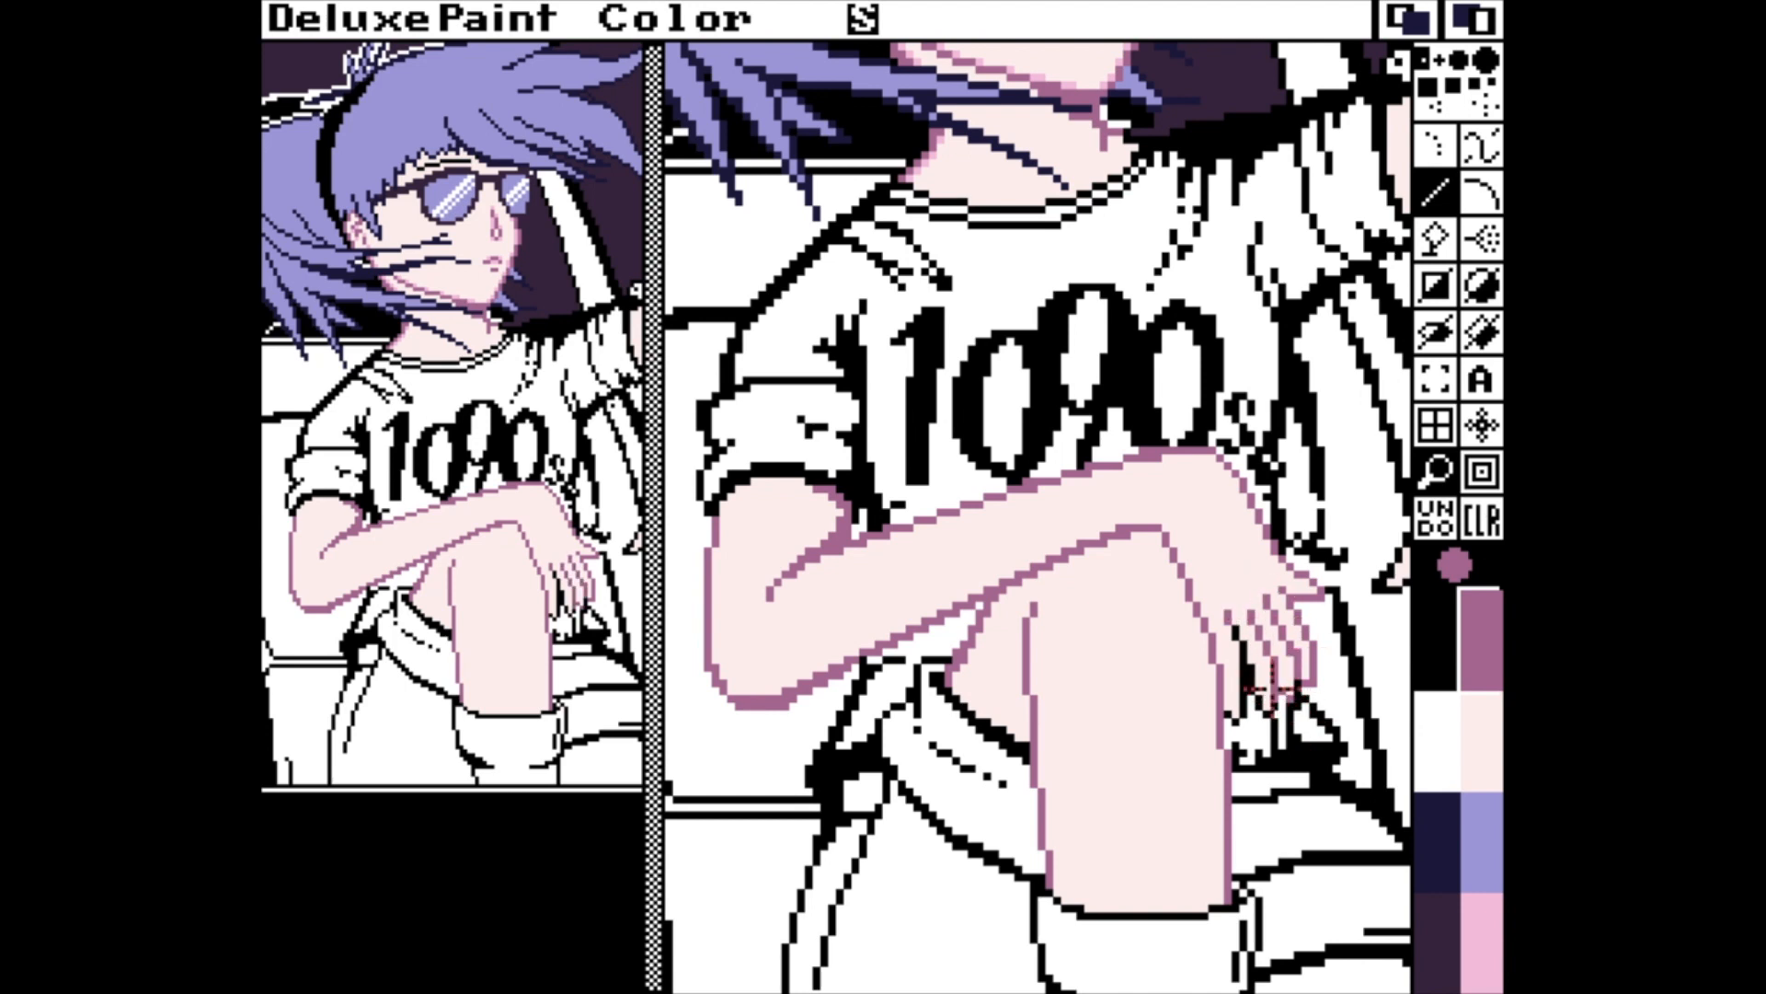
pyautogui.moveTo(1260, 711); pyautogui.dragTo(1236, 626)
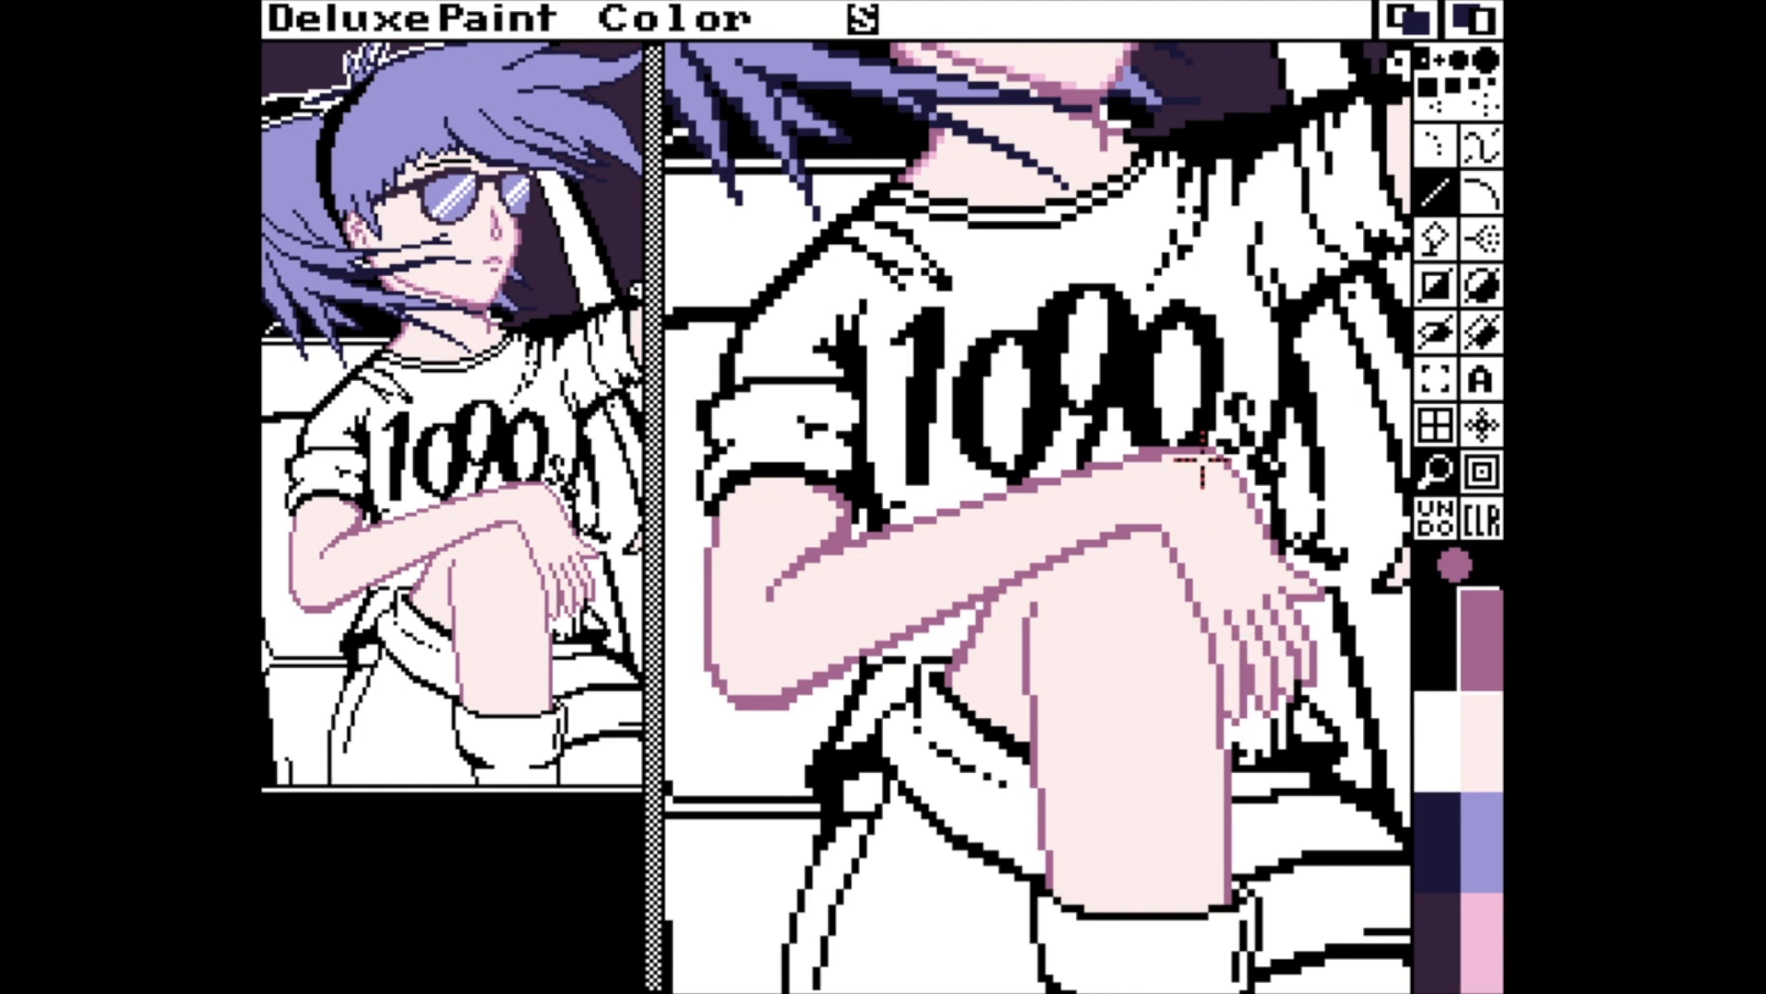
# Turn off the stencil and add pink pixels along the upper arm's inner edge and the elbow crease.
pyautogui.click(1481, 942)
pyautogui.moveTo(816, 498); pyautogui.dragTo(841, 515)
pyautogui.click(1481, 640)
pyautogui.press('`')
pyautogui.click(1481, 943)
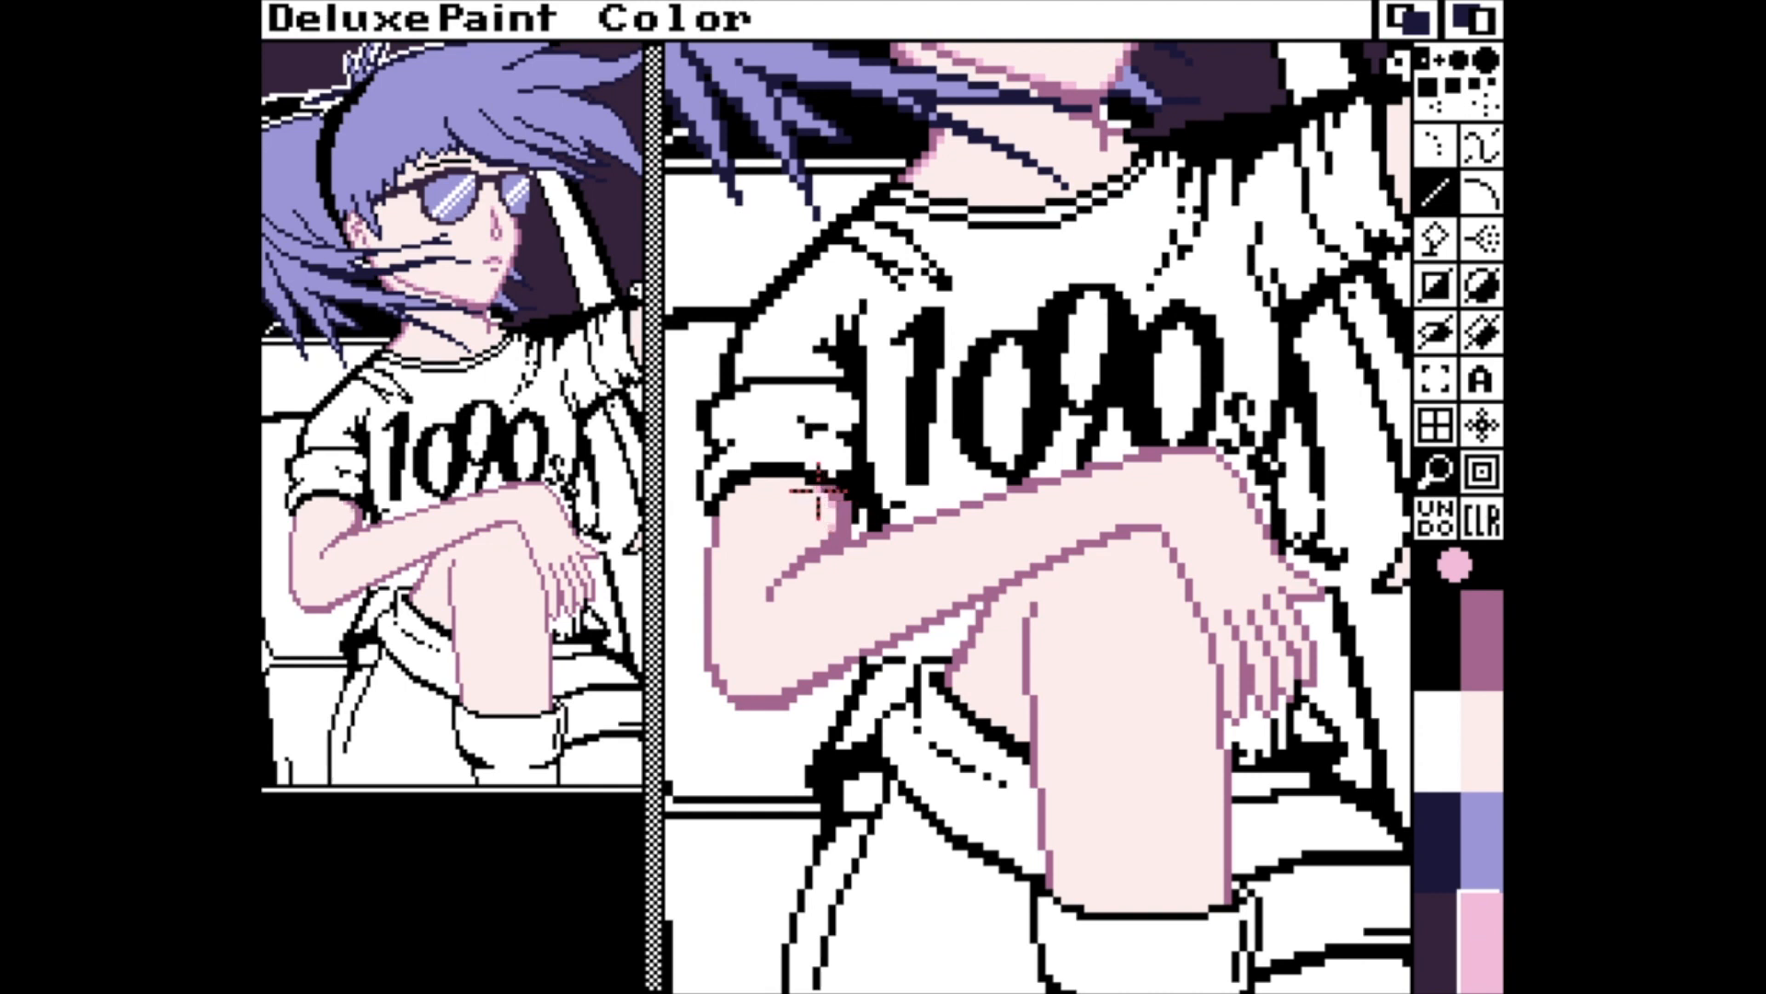
pyautogui.moveTo(816, 494); pyautogui.dragTo(798, 502)
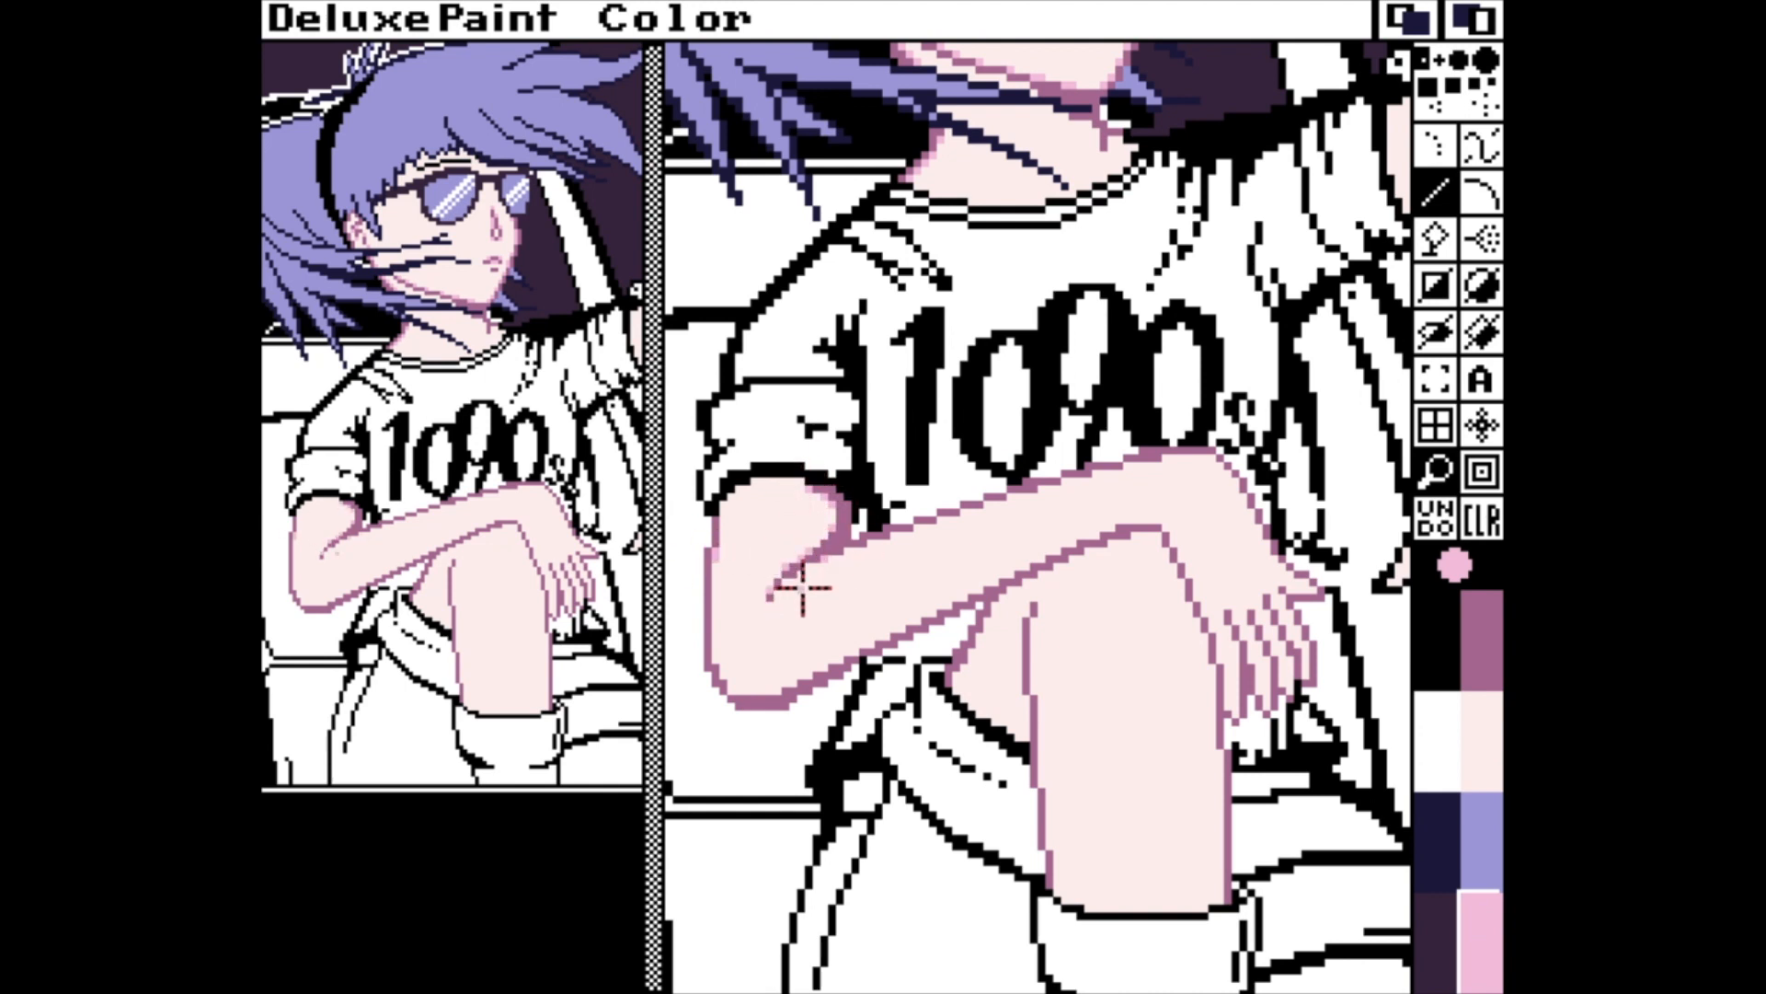
pyautogui.moveTo(793, 569); pyautogui.dragTo(839, 533)
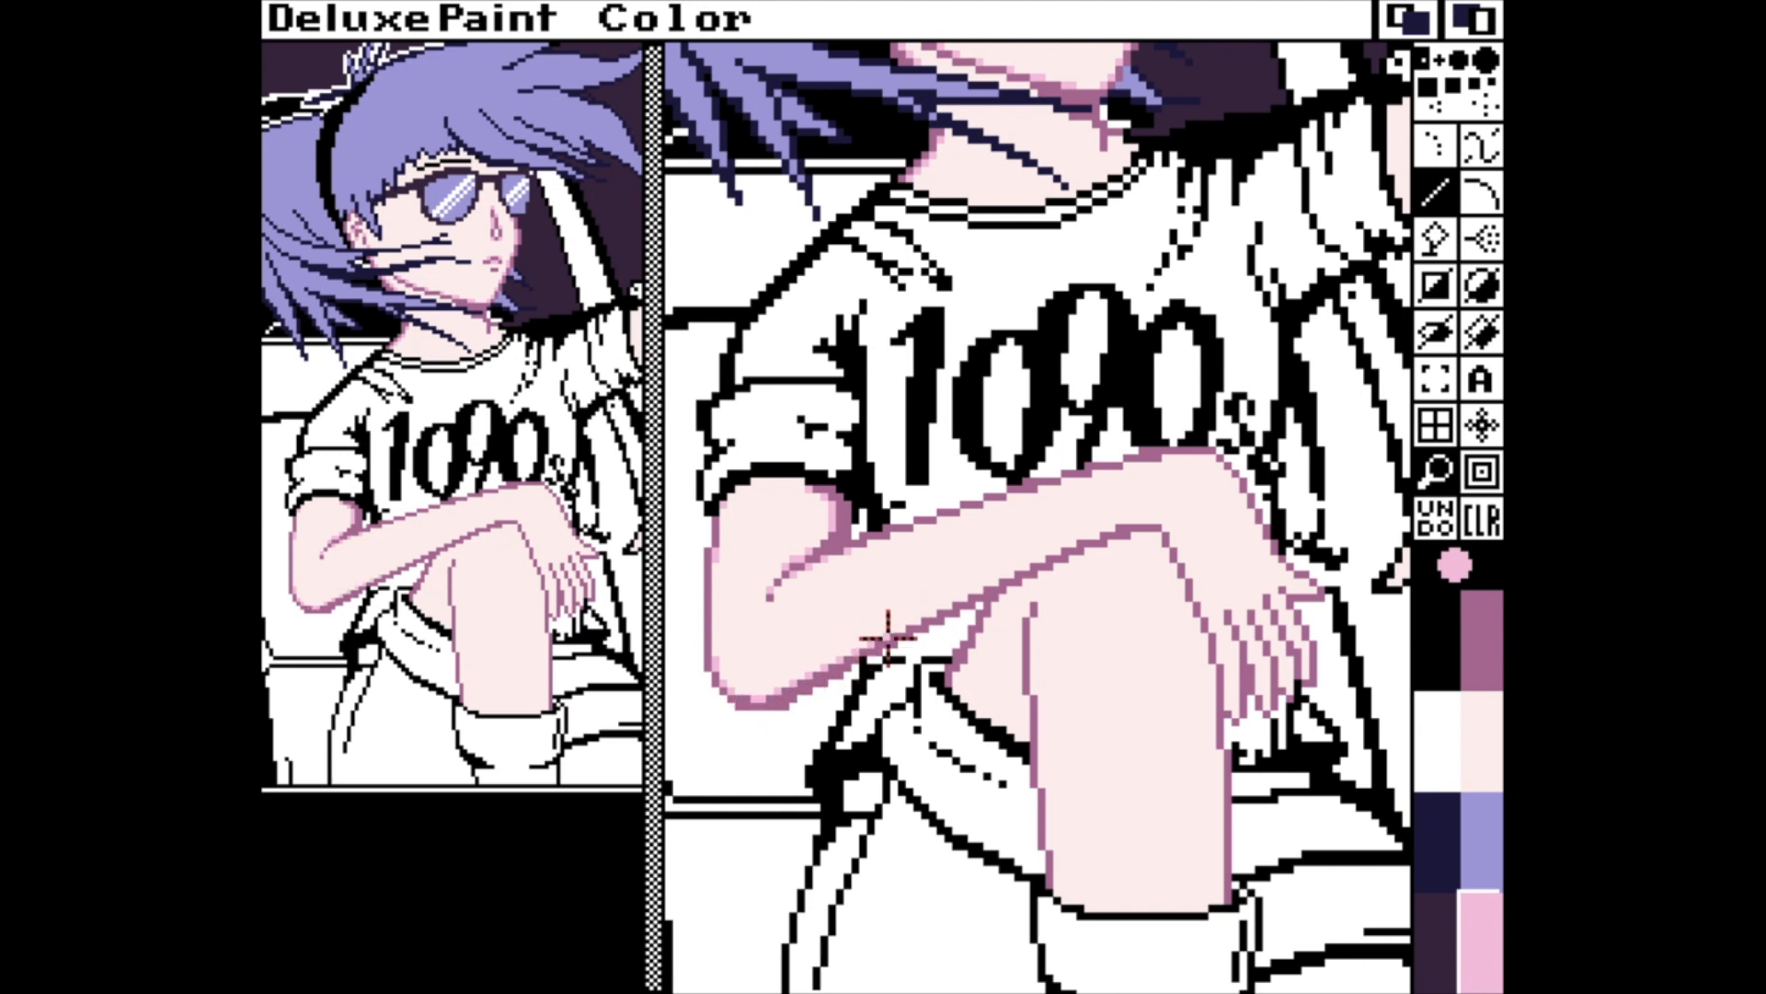
# Soften the mauve outlines of the thigh, forearm, knee and fingers with pink pixels.
pyautogui.click(1033, 600)
pyautogui.moveTo(1034, 619); pyautogui.dragTo(1033, 626)
pyautogui.moveTo(1025, 706); pyautogui.dragTo(1026, 694)
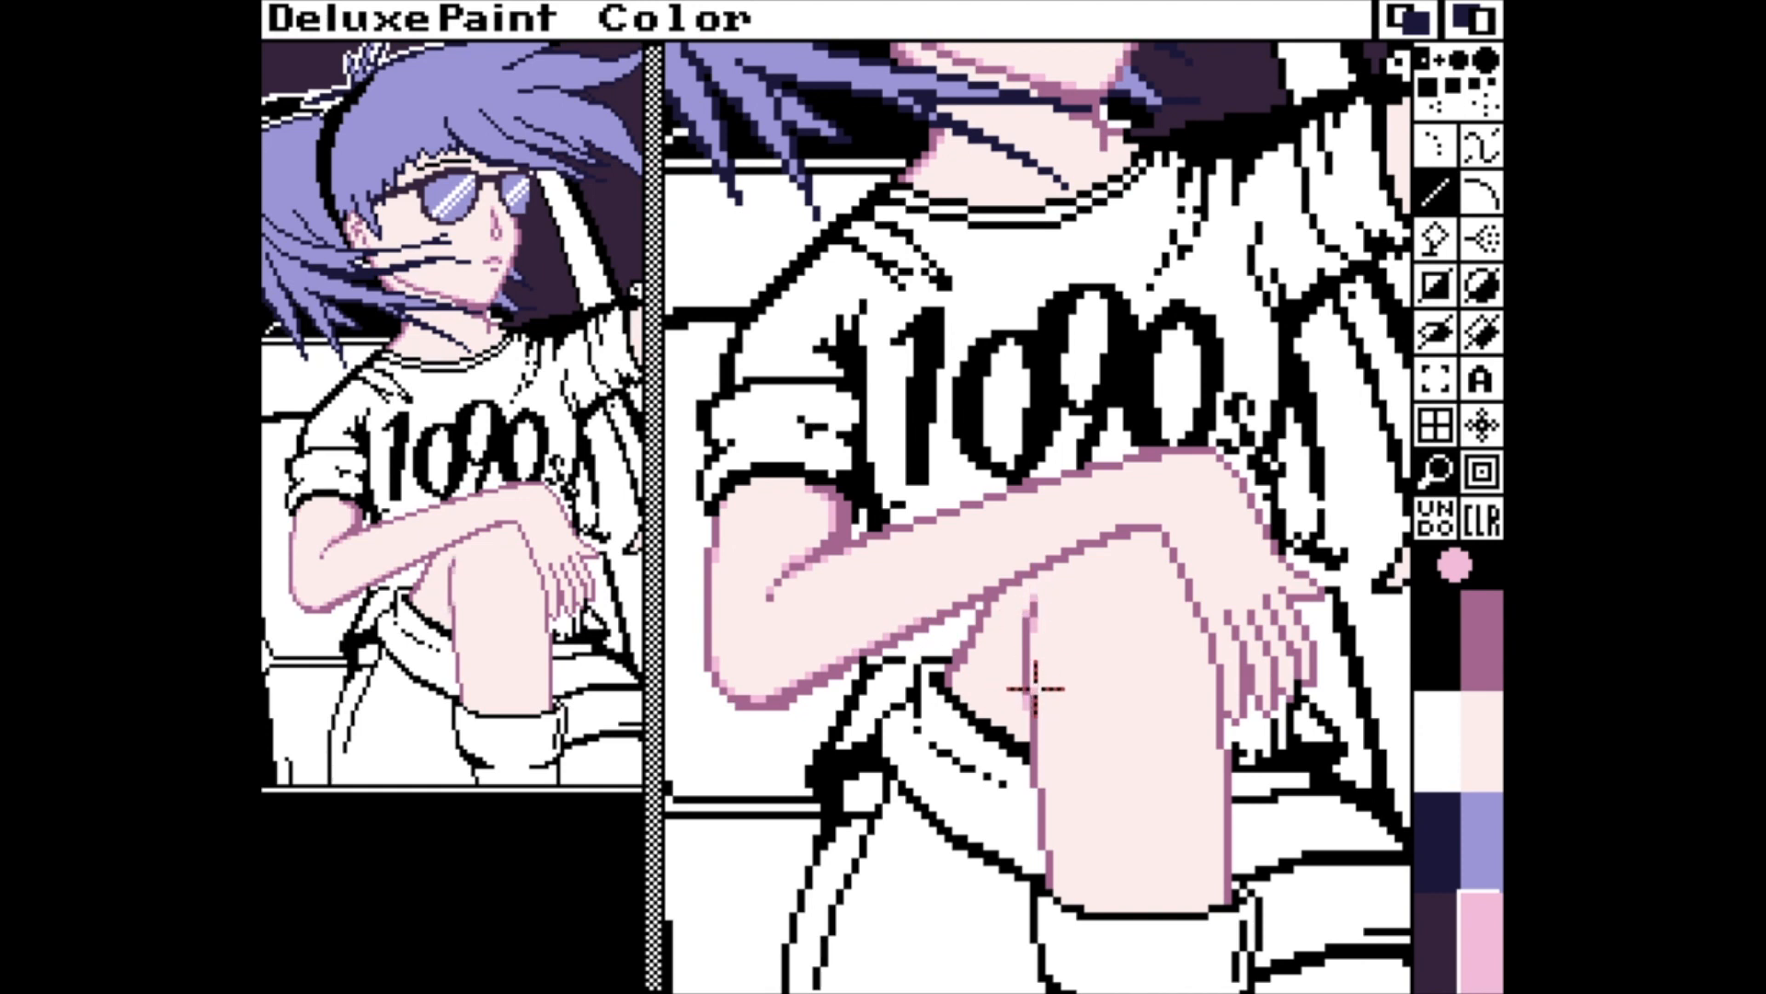
pyautogui.moveTo(1042, 784); pyautogui.dragTo(1042, 769)
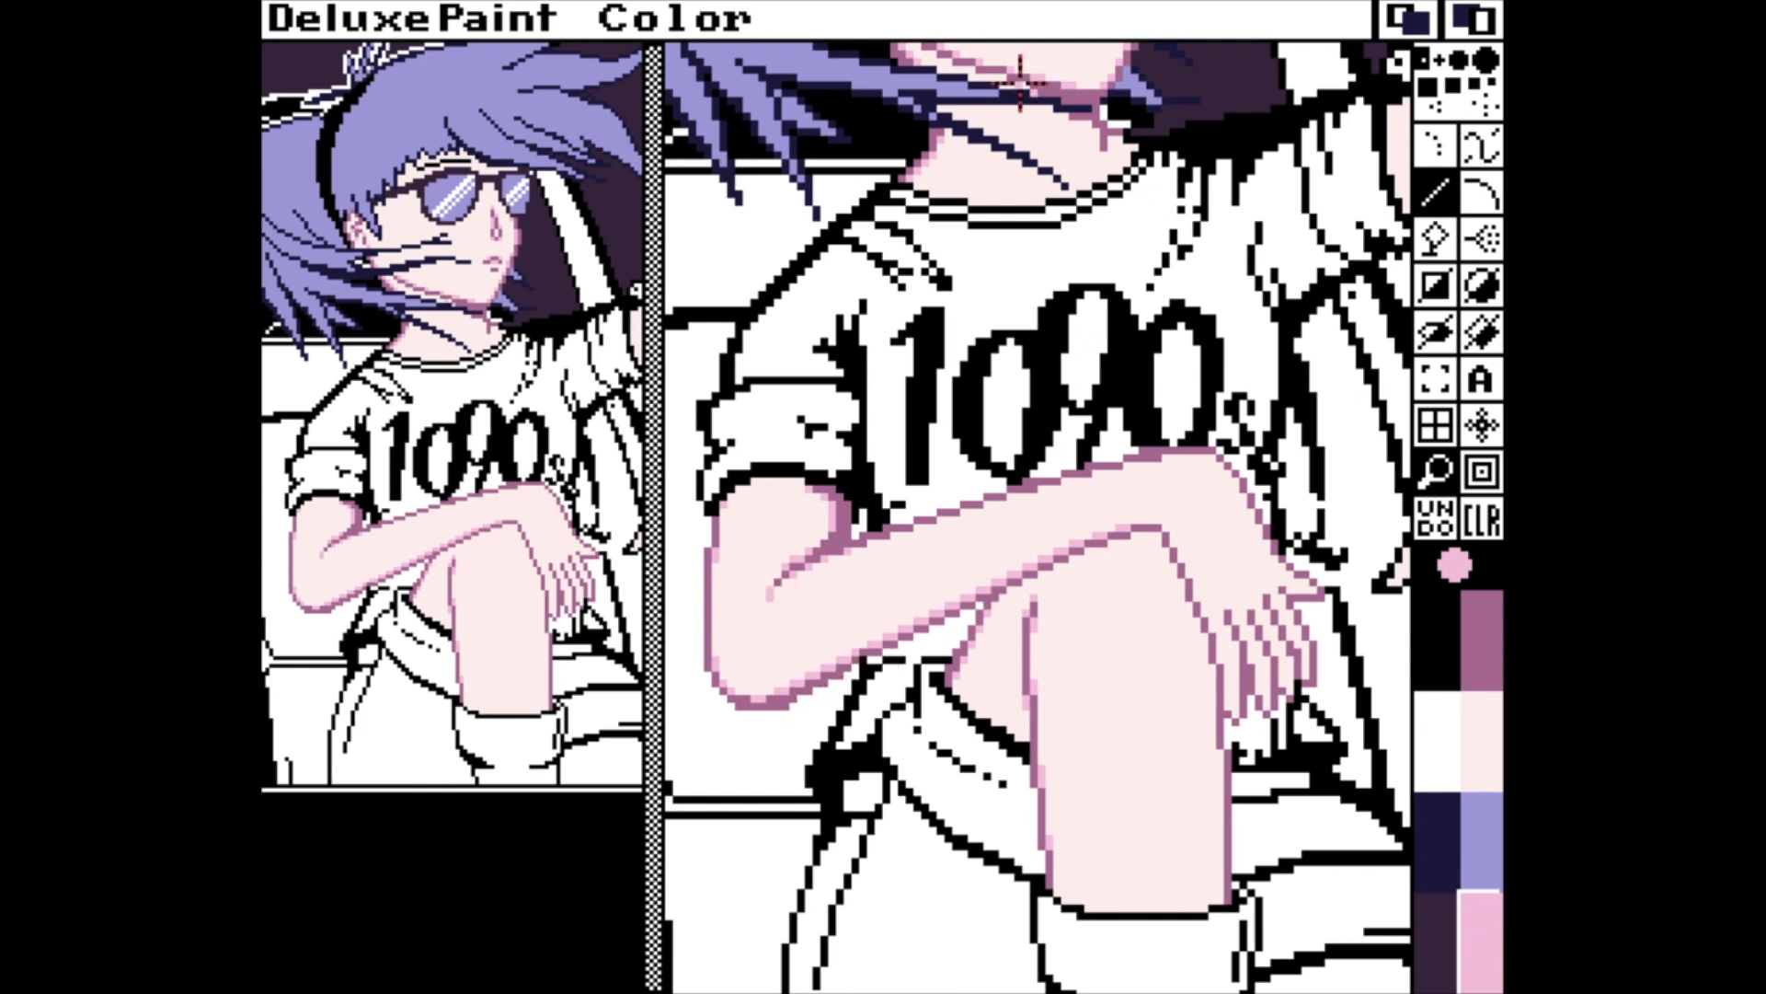
pyautogui.press('Up')
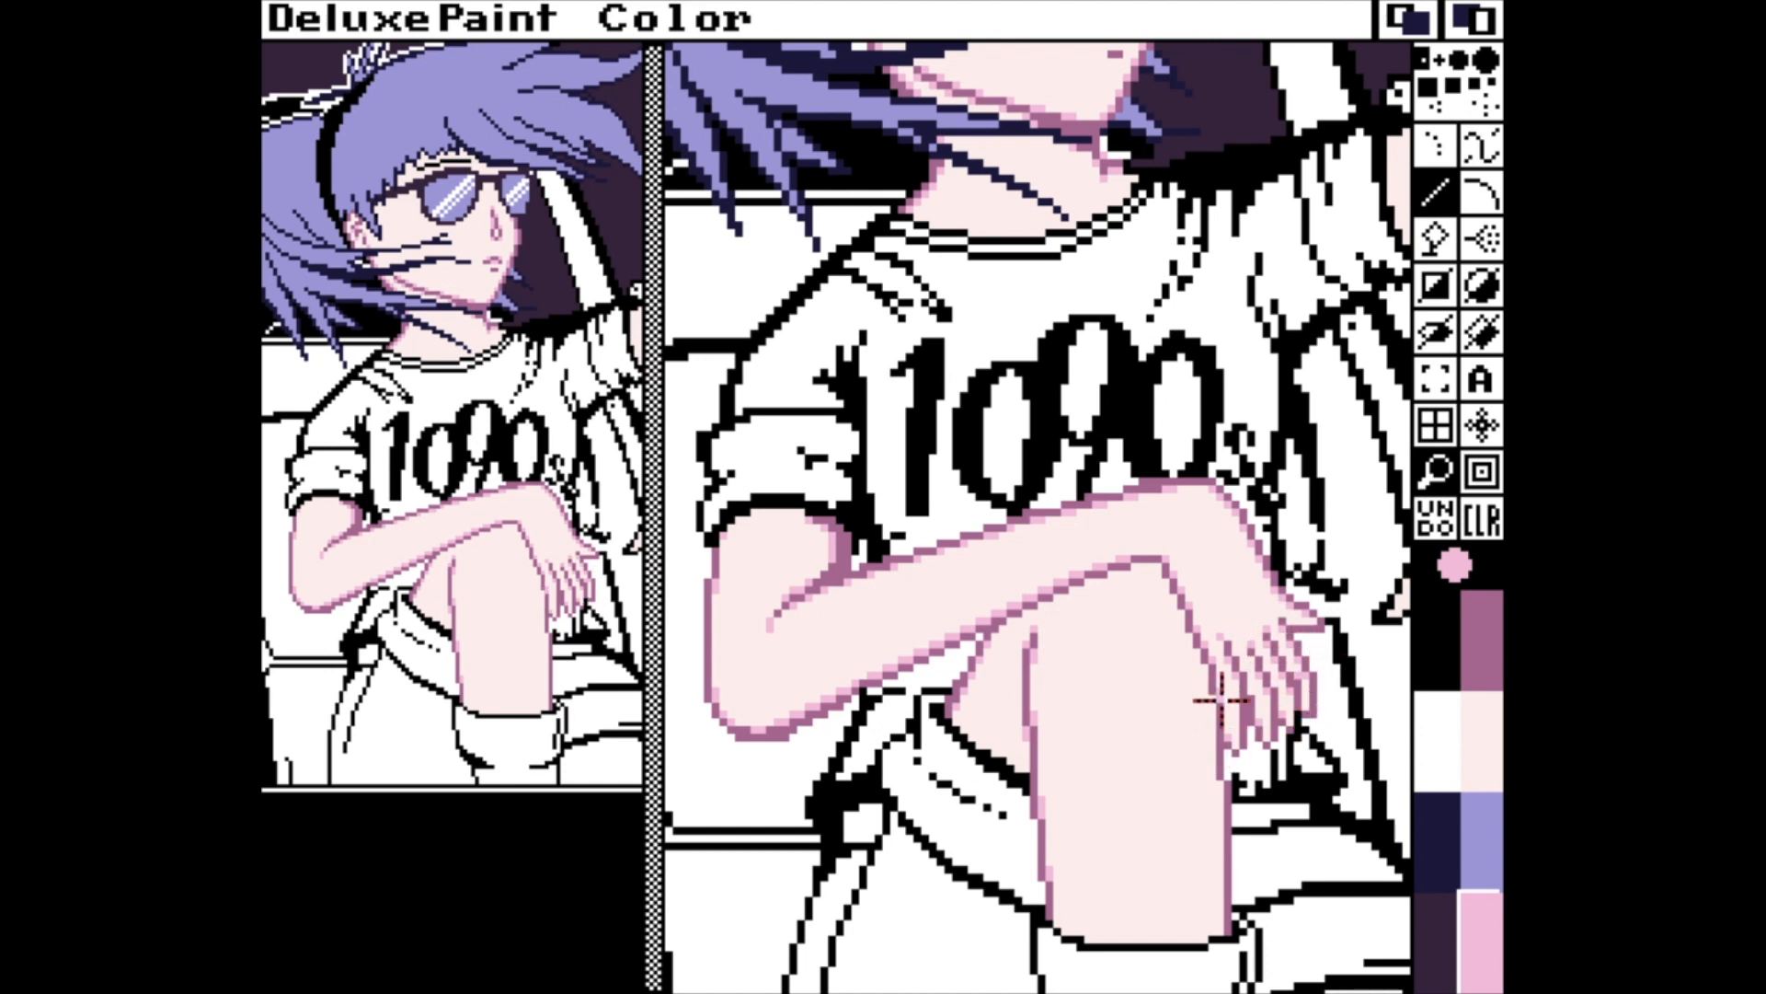
pyautogui.click(1490, 663)
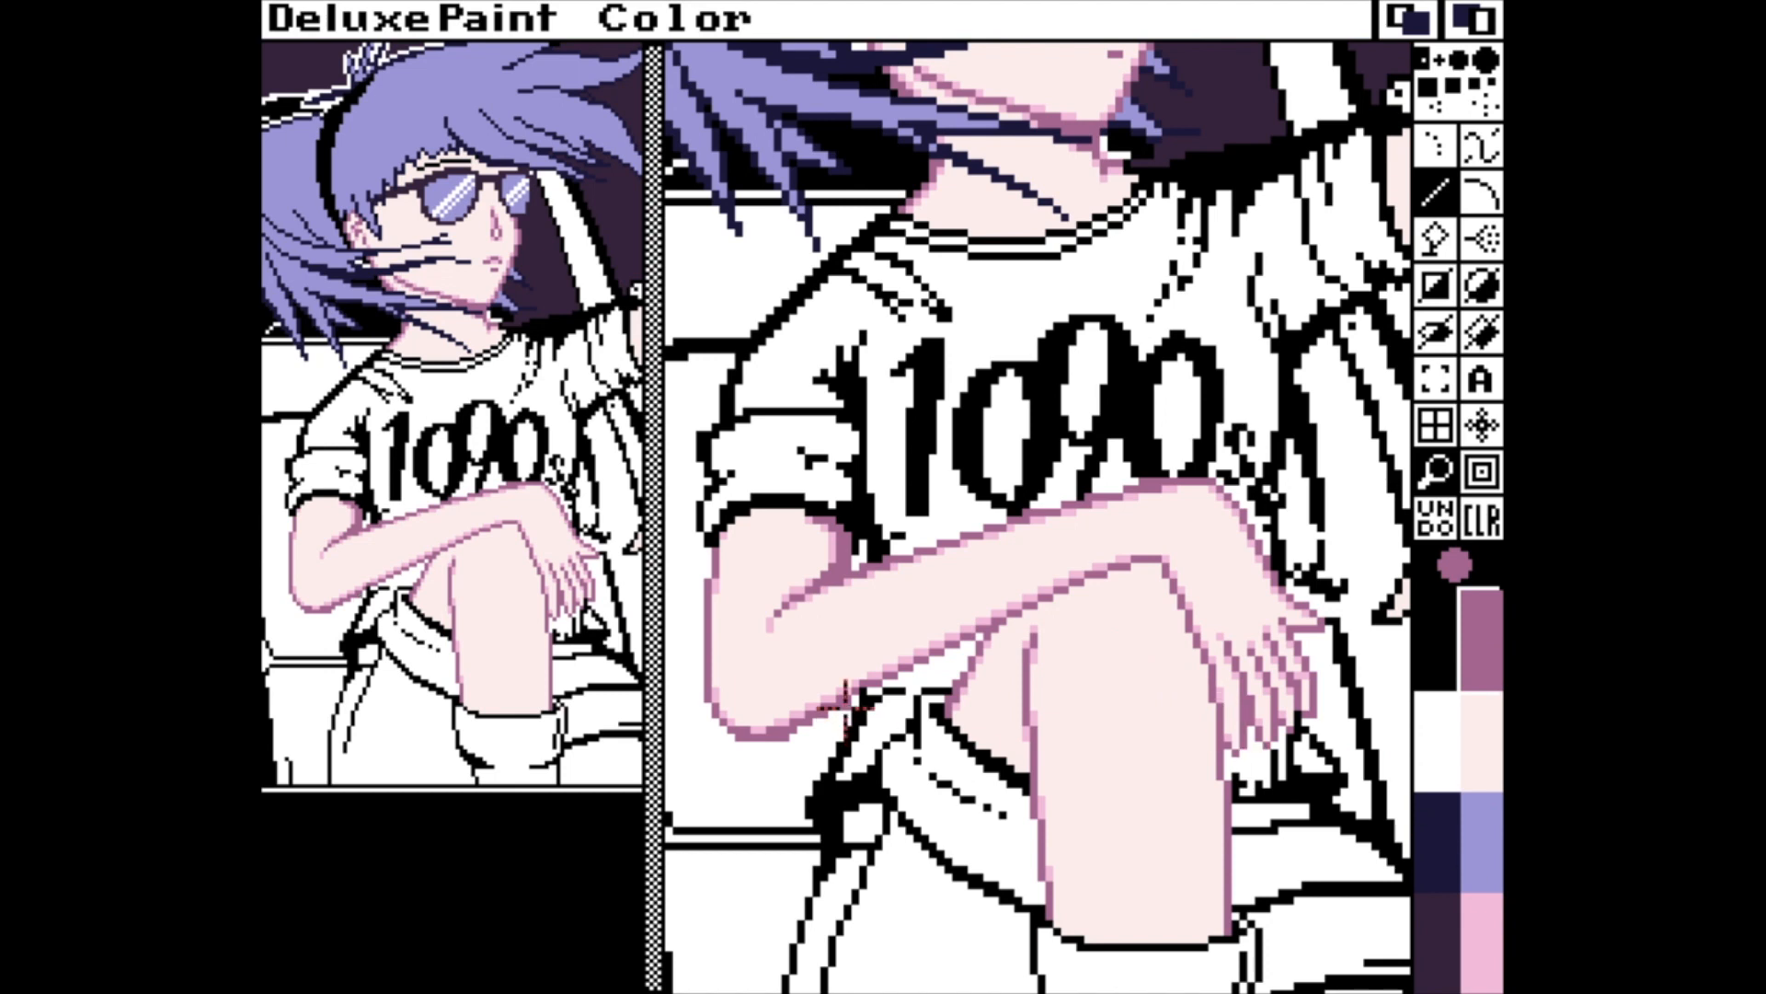
# Fill the patch of inner thigh between the folded arm and the shorts with pink shadow.
pyautogui.click(1480, 947)
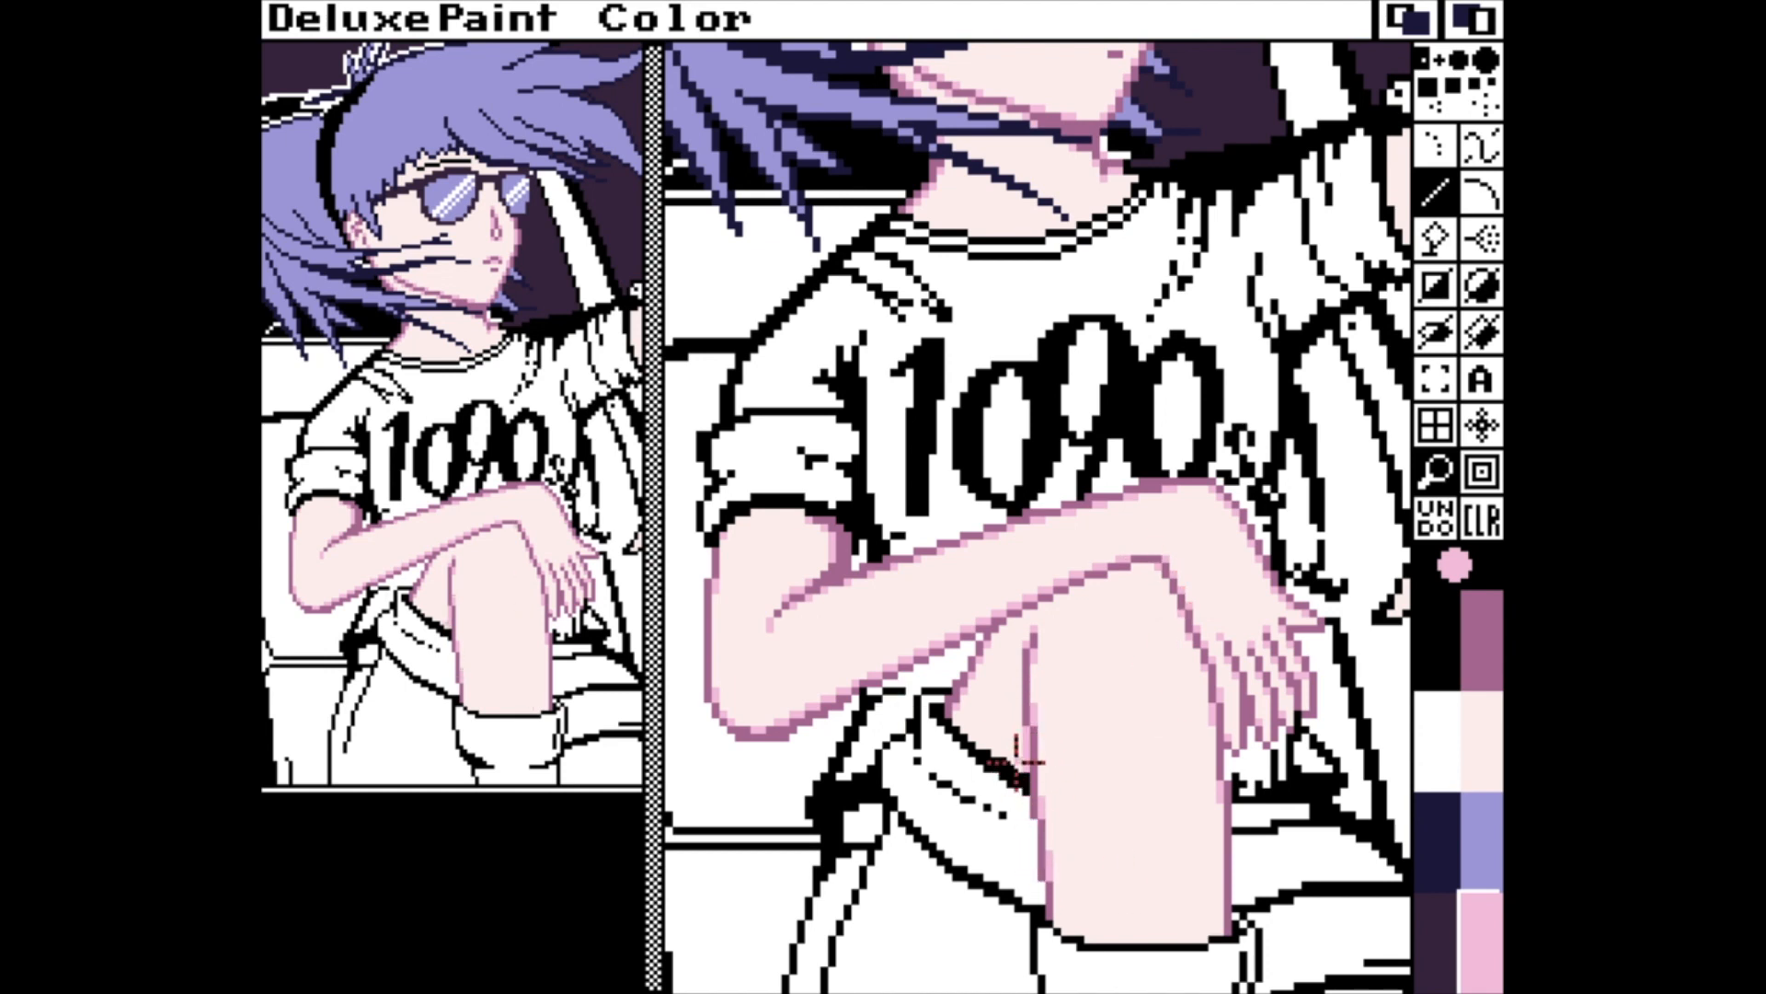
pyautogui.press('f')
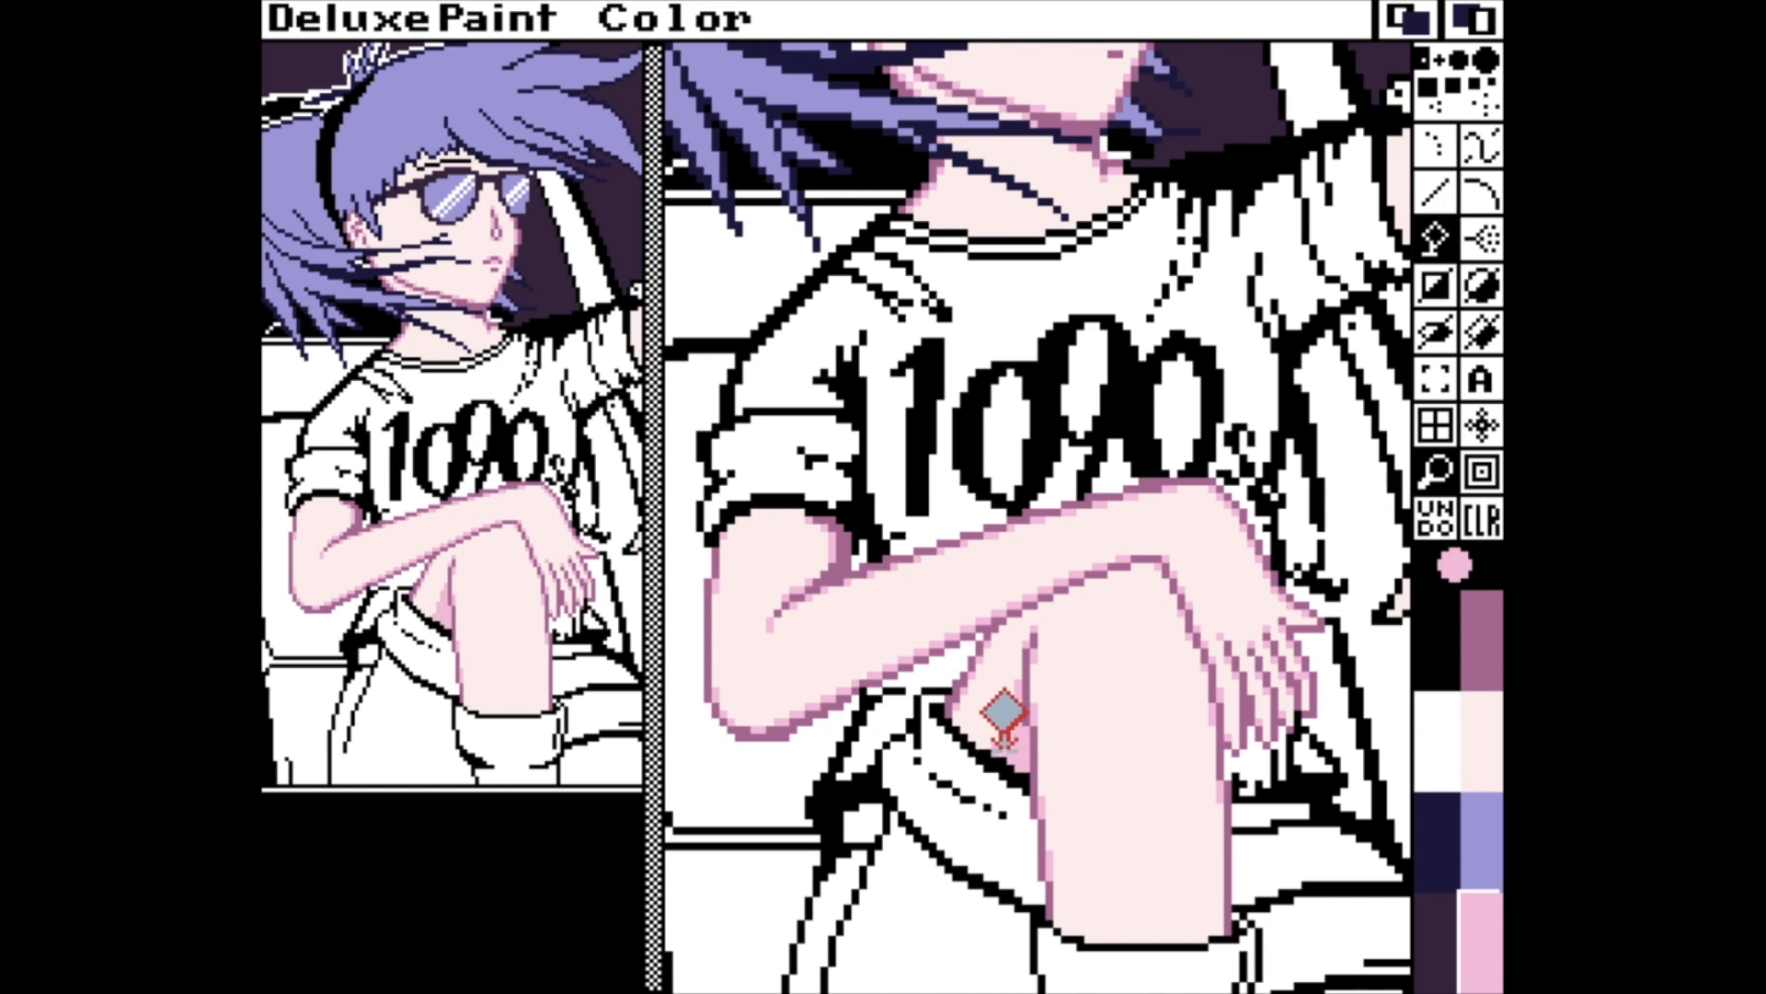
pyautogui.press('v')
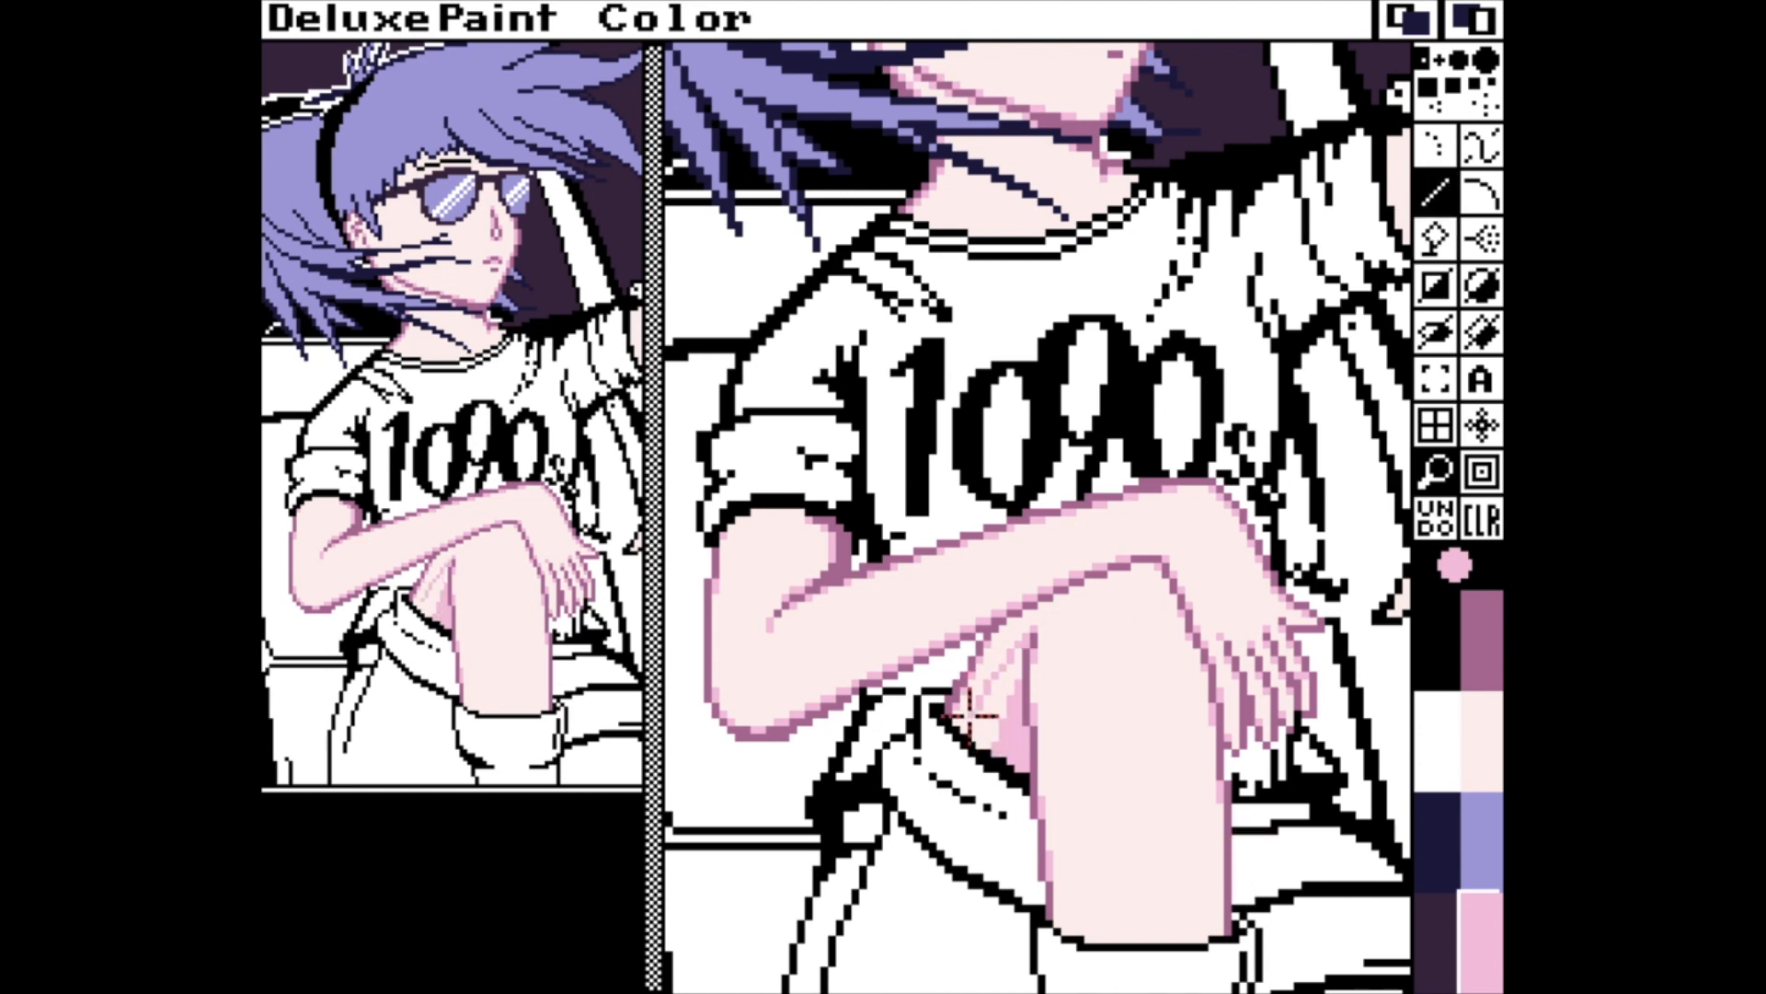
pyautogui.press('f')
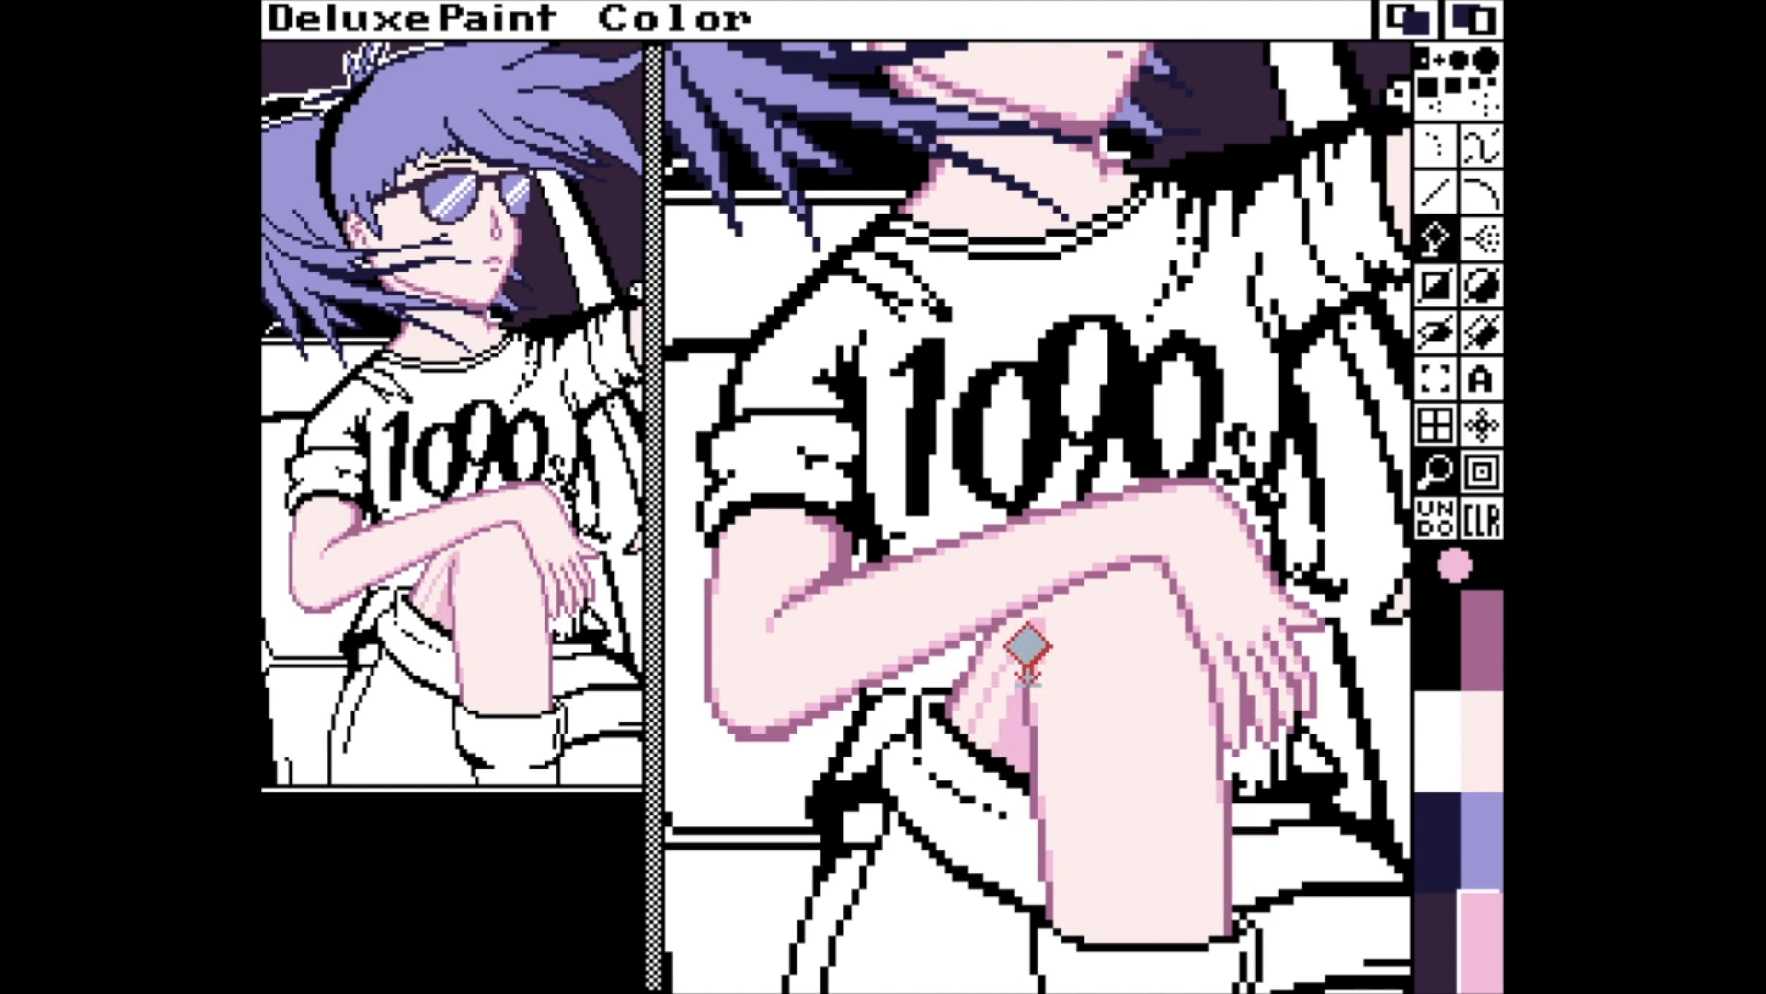
pyautogui.click(1000, 673)
pyautogui.press('v')
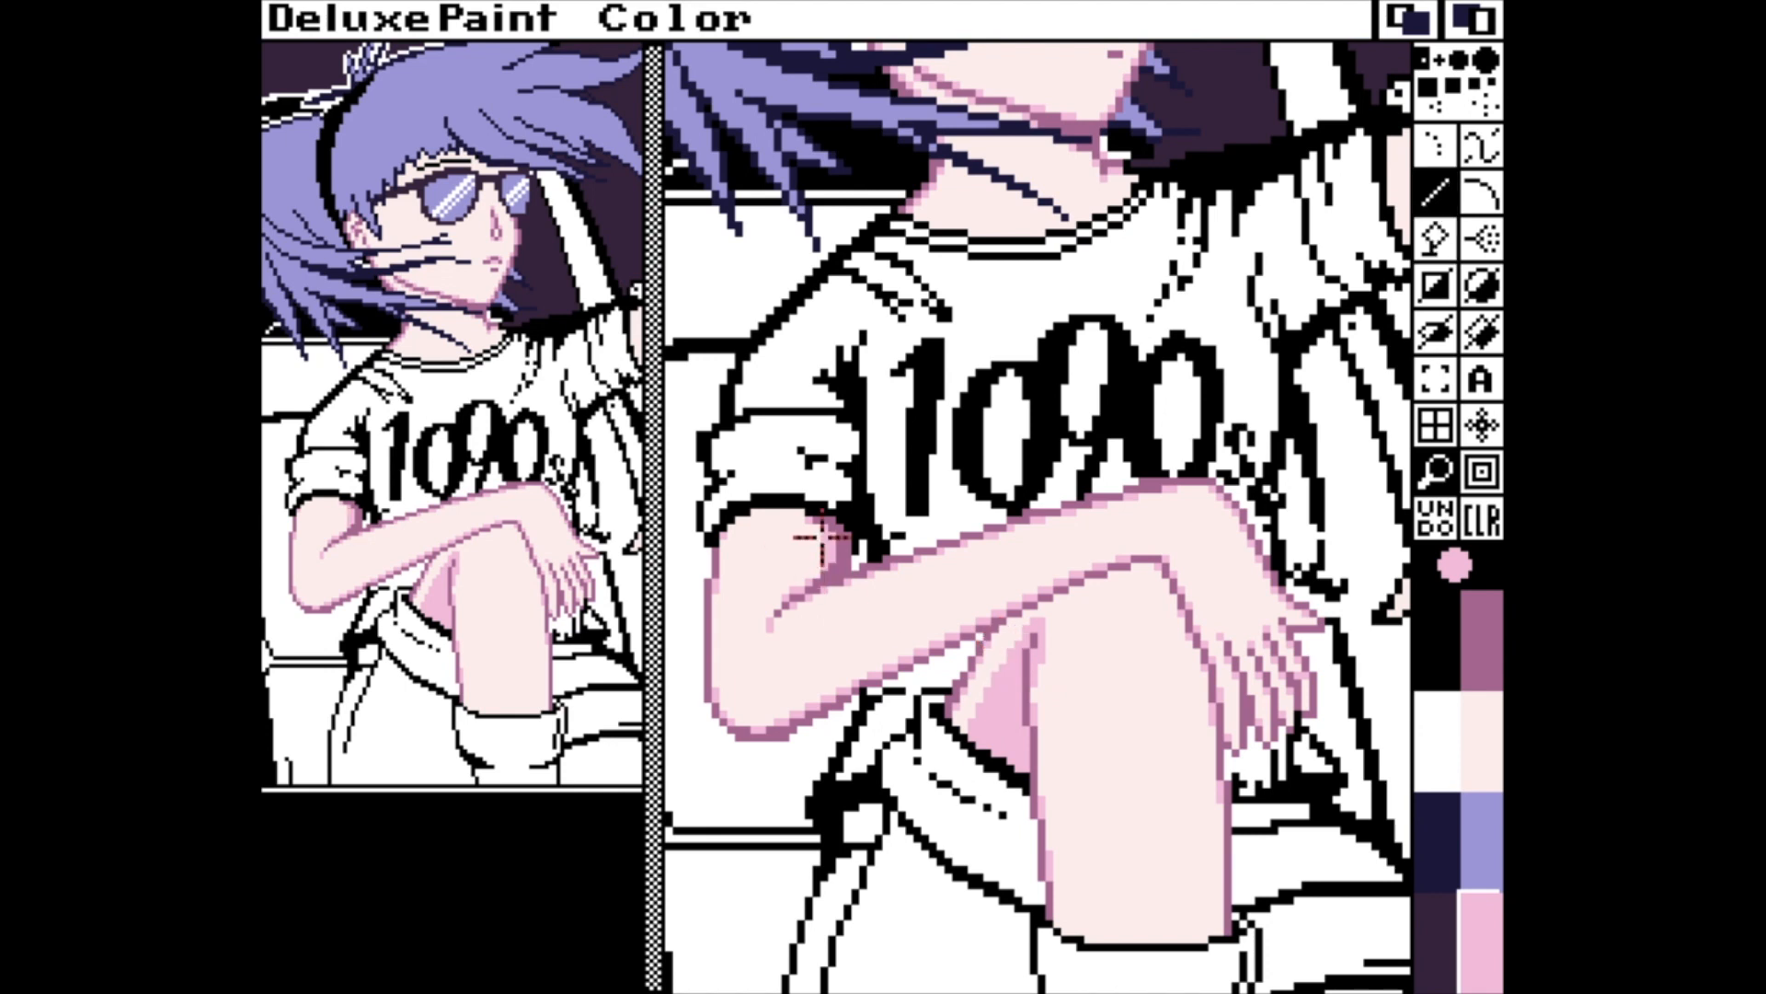
# Shade the underside of the folded forearm and the outer edge of its elbow in pink.
pyautogui.moveTo(814, 576); pyautogui.dragTo(814, 569)
pyautogui.moveTo(787, 711); pyautogui.dragTo(1067, 568)
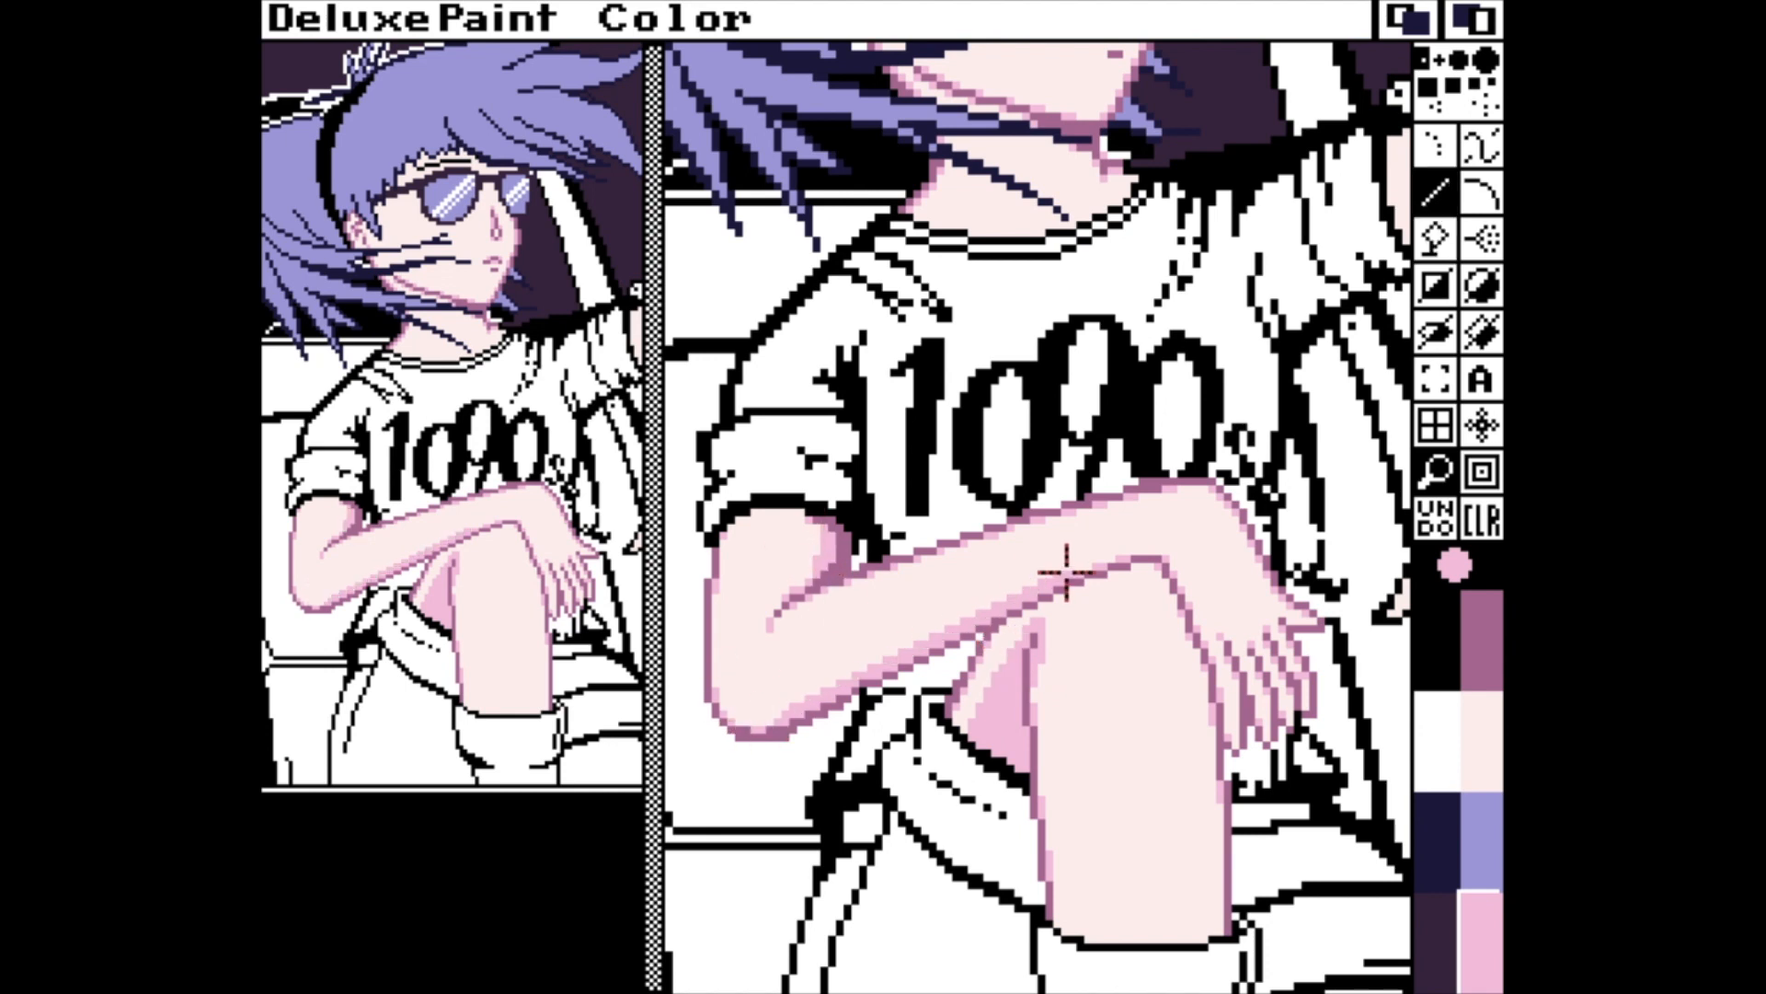
pyautogui.moveTo(721, 705); pyautogui.dragTo(718, 635)
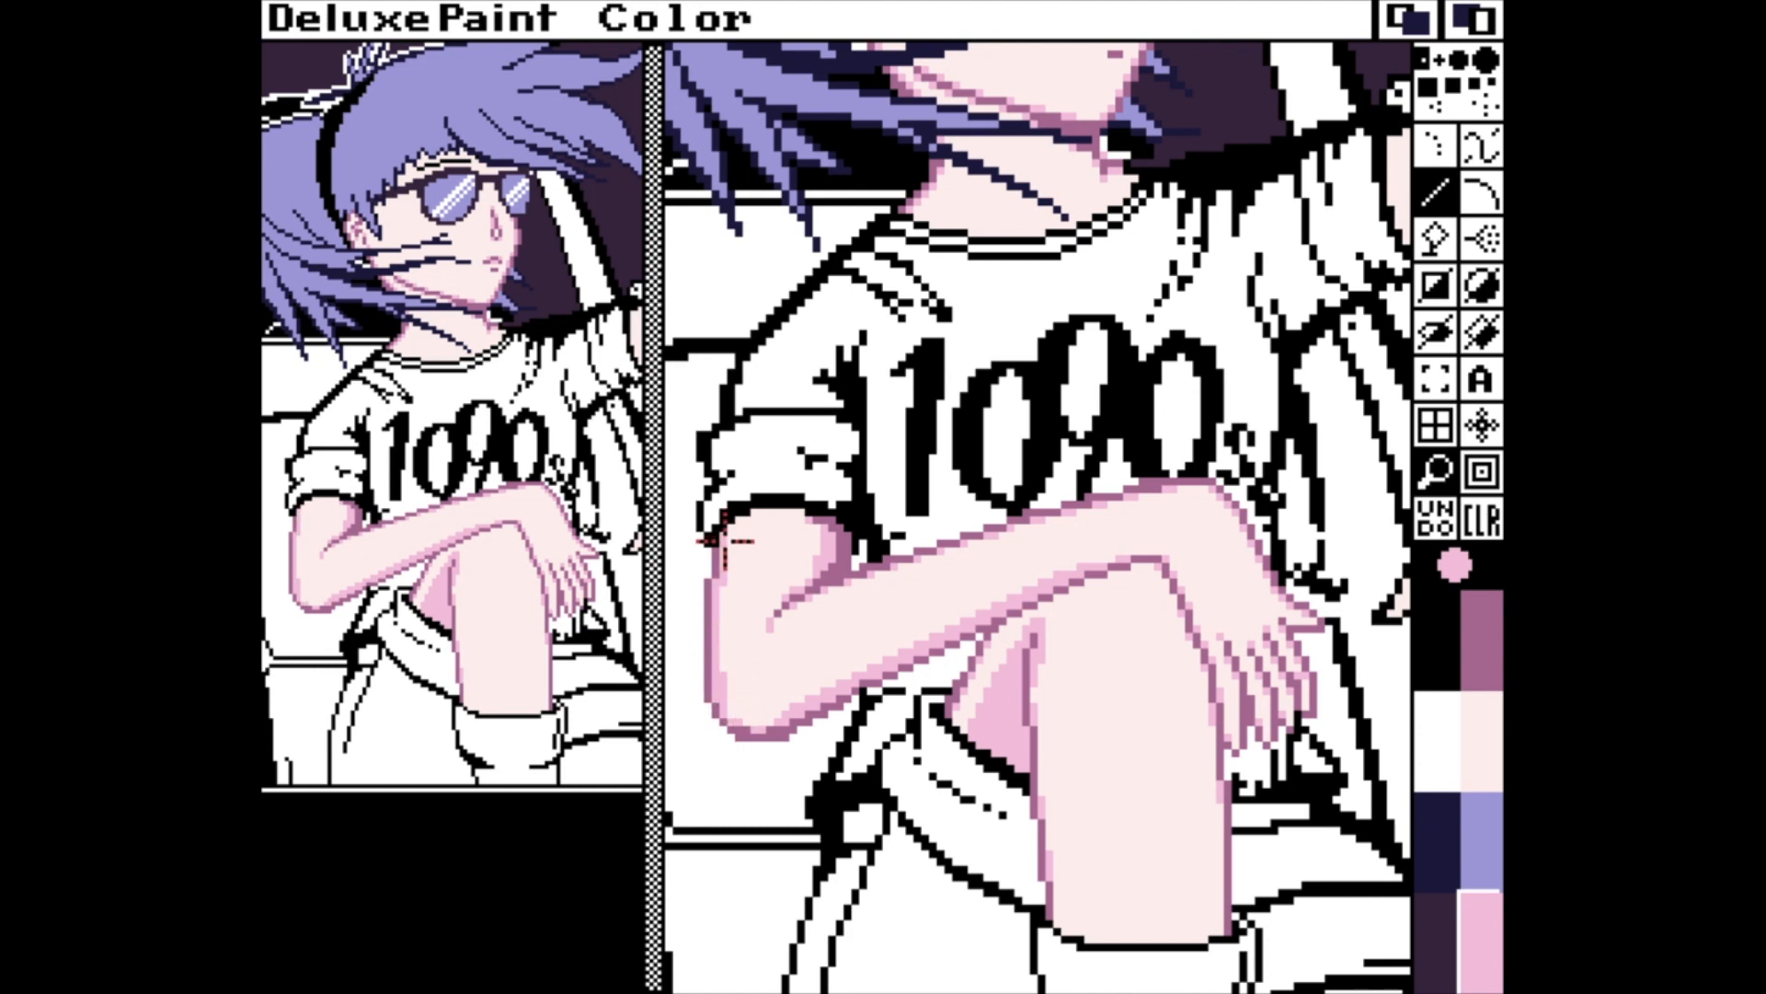
# Extend the pink shadow across the folded arm's upper part, just beneath the rolled sleeve.
pyautogui.press('f')
pyautogui.click(775, 512)
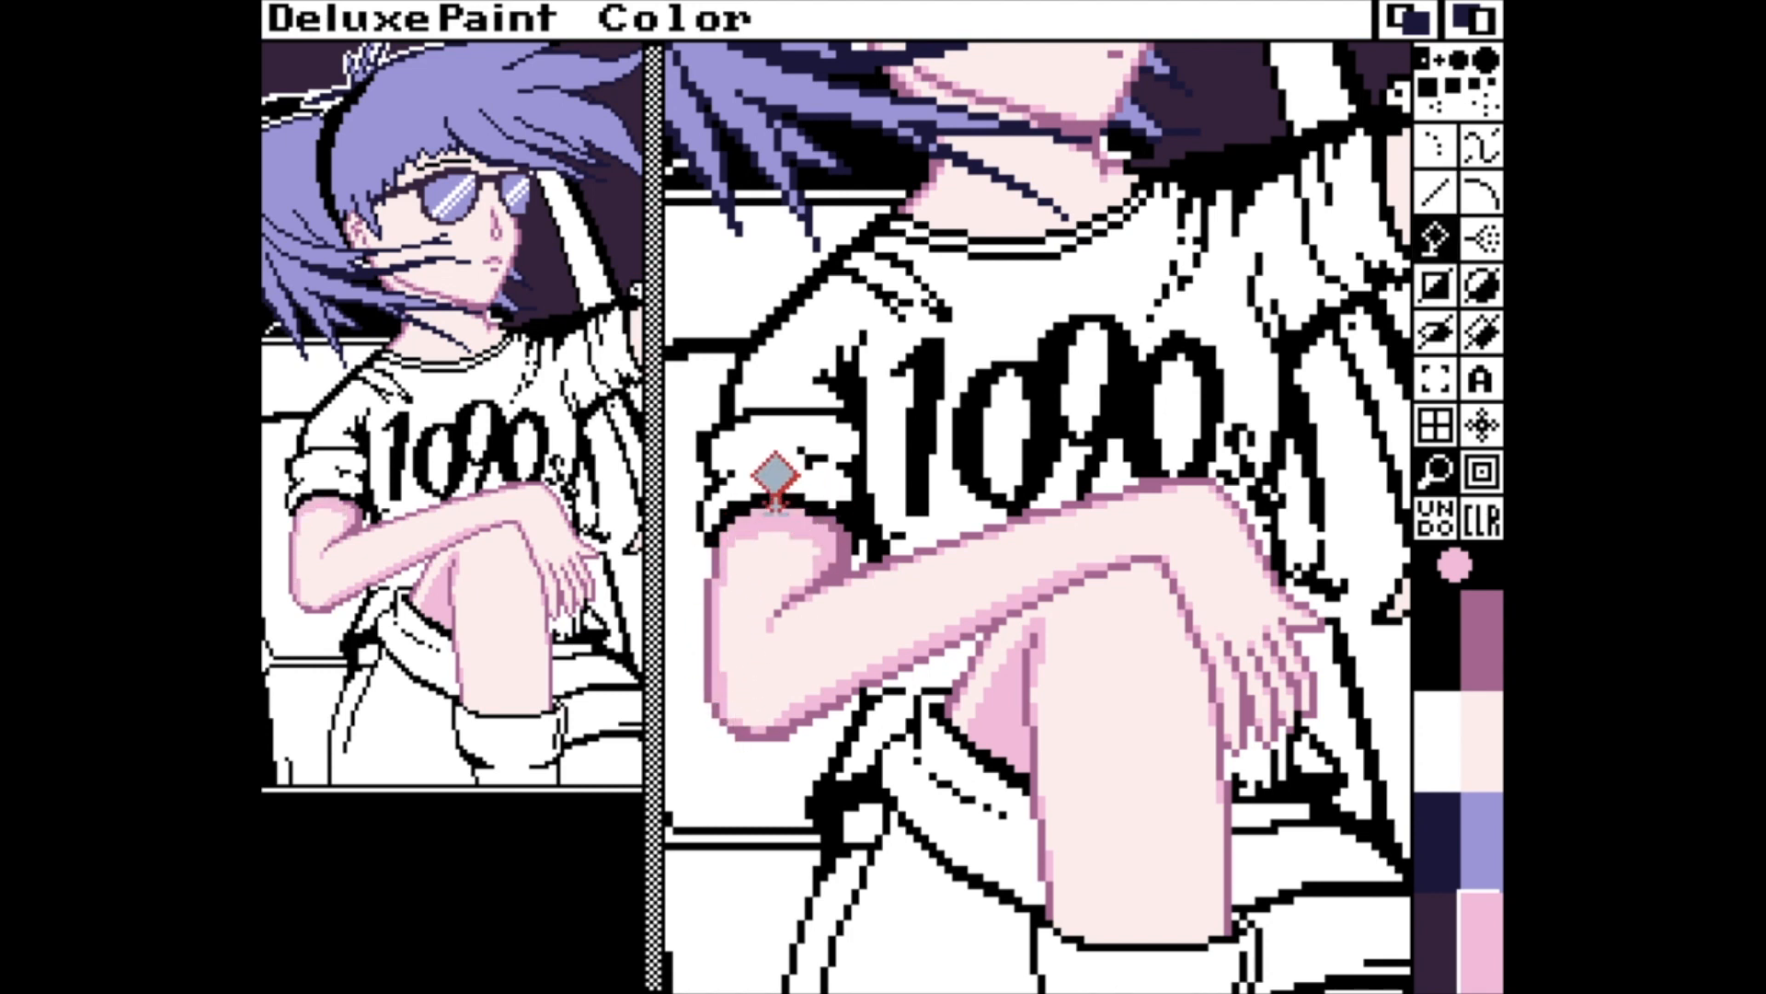
pyautogui.press('v')
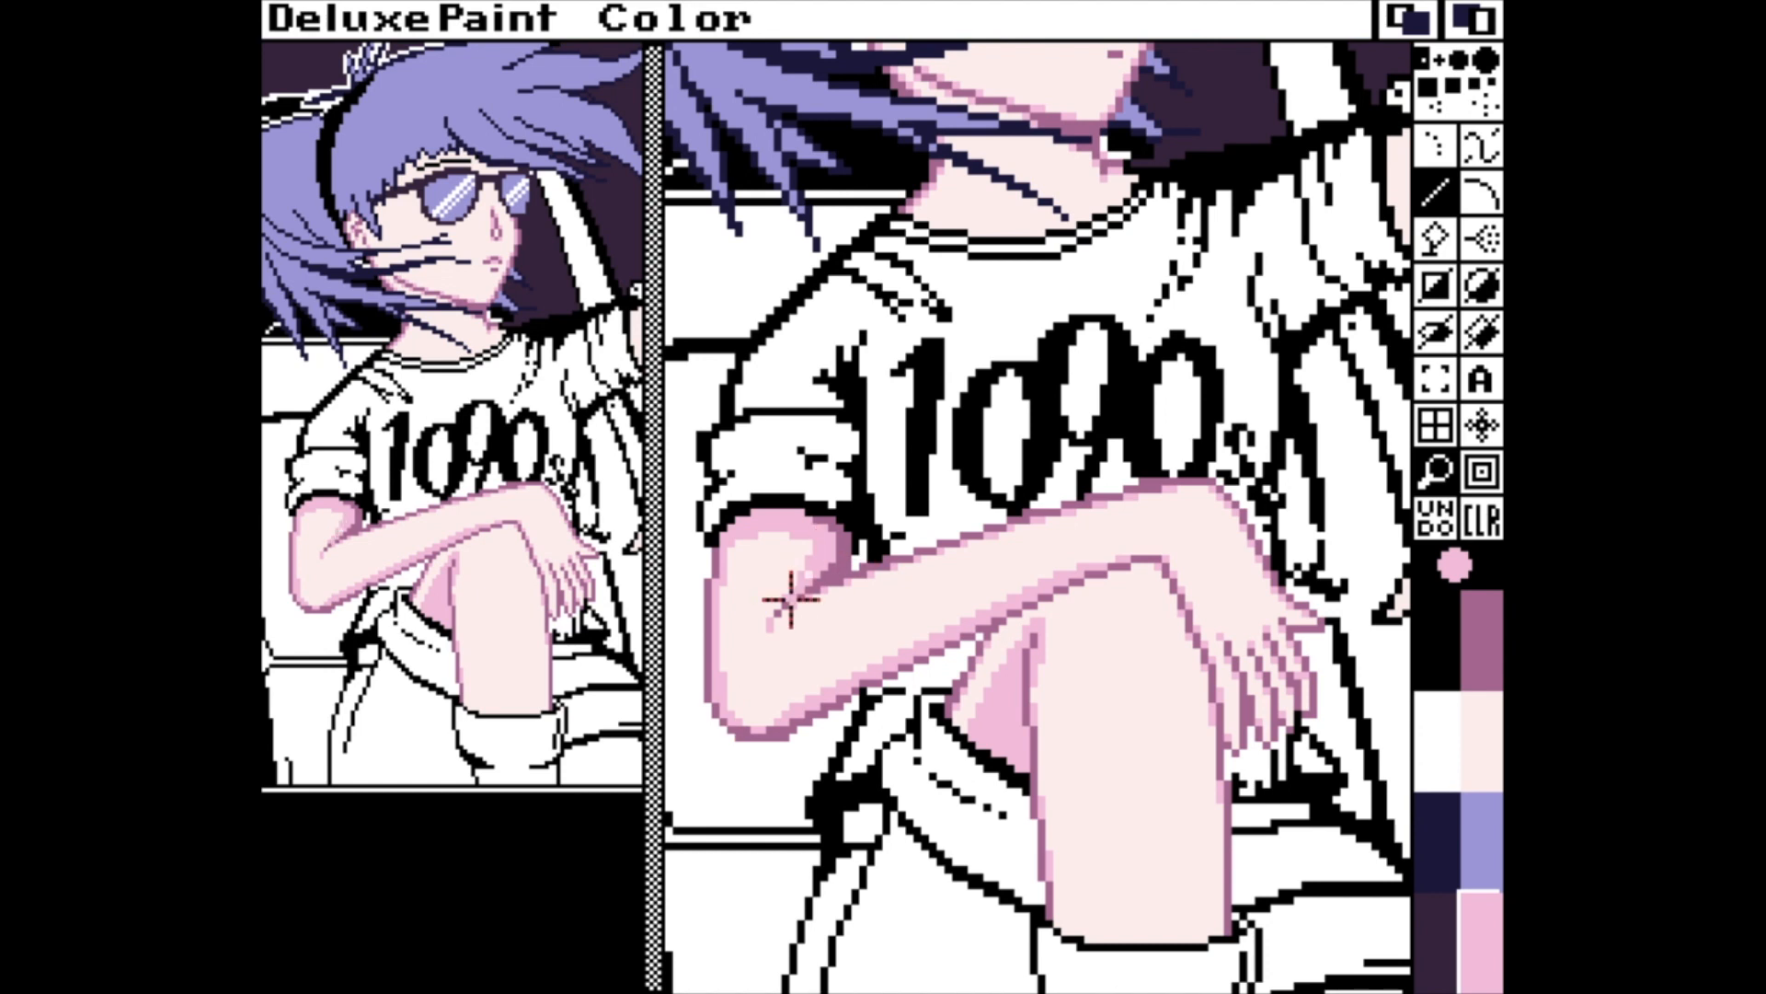
pyautogui.moveTo(791, 600); pyautogui.dragTo(805, 534)
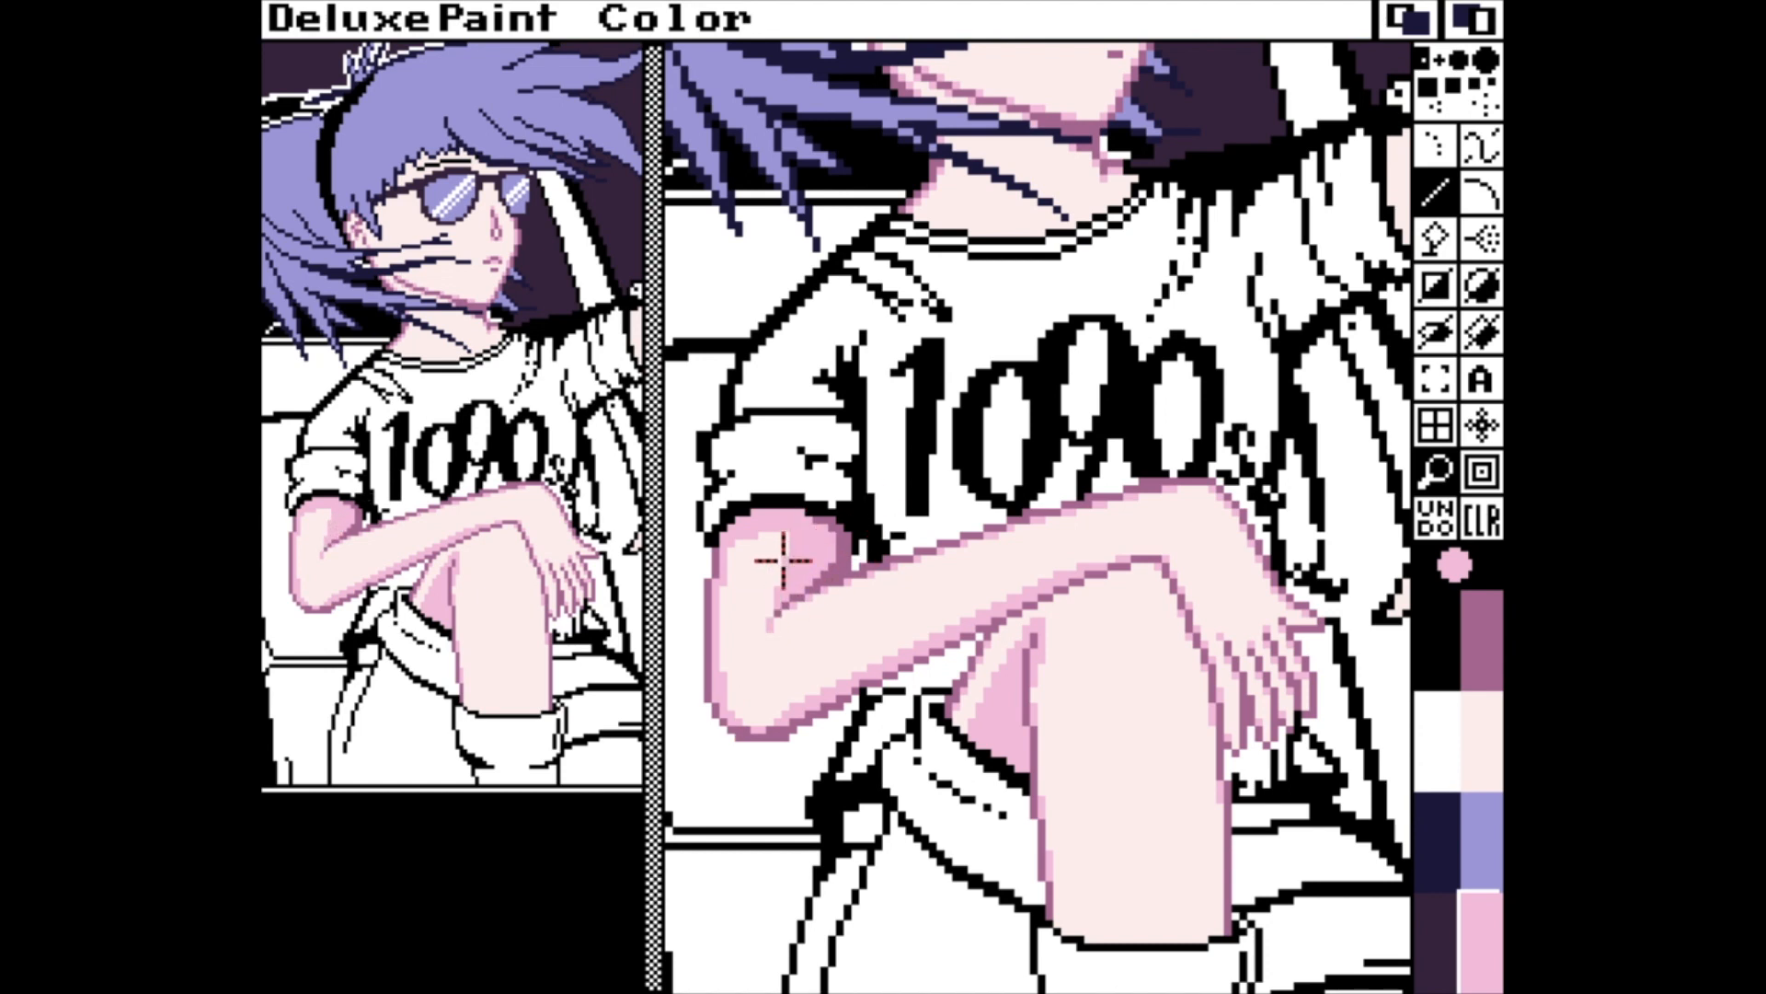
# Add a pink shadow to the other arm just beneath its sleeve, and pick mauve as the drawing colour.
pyautogui.press('m')
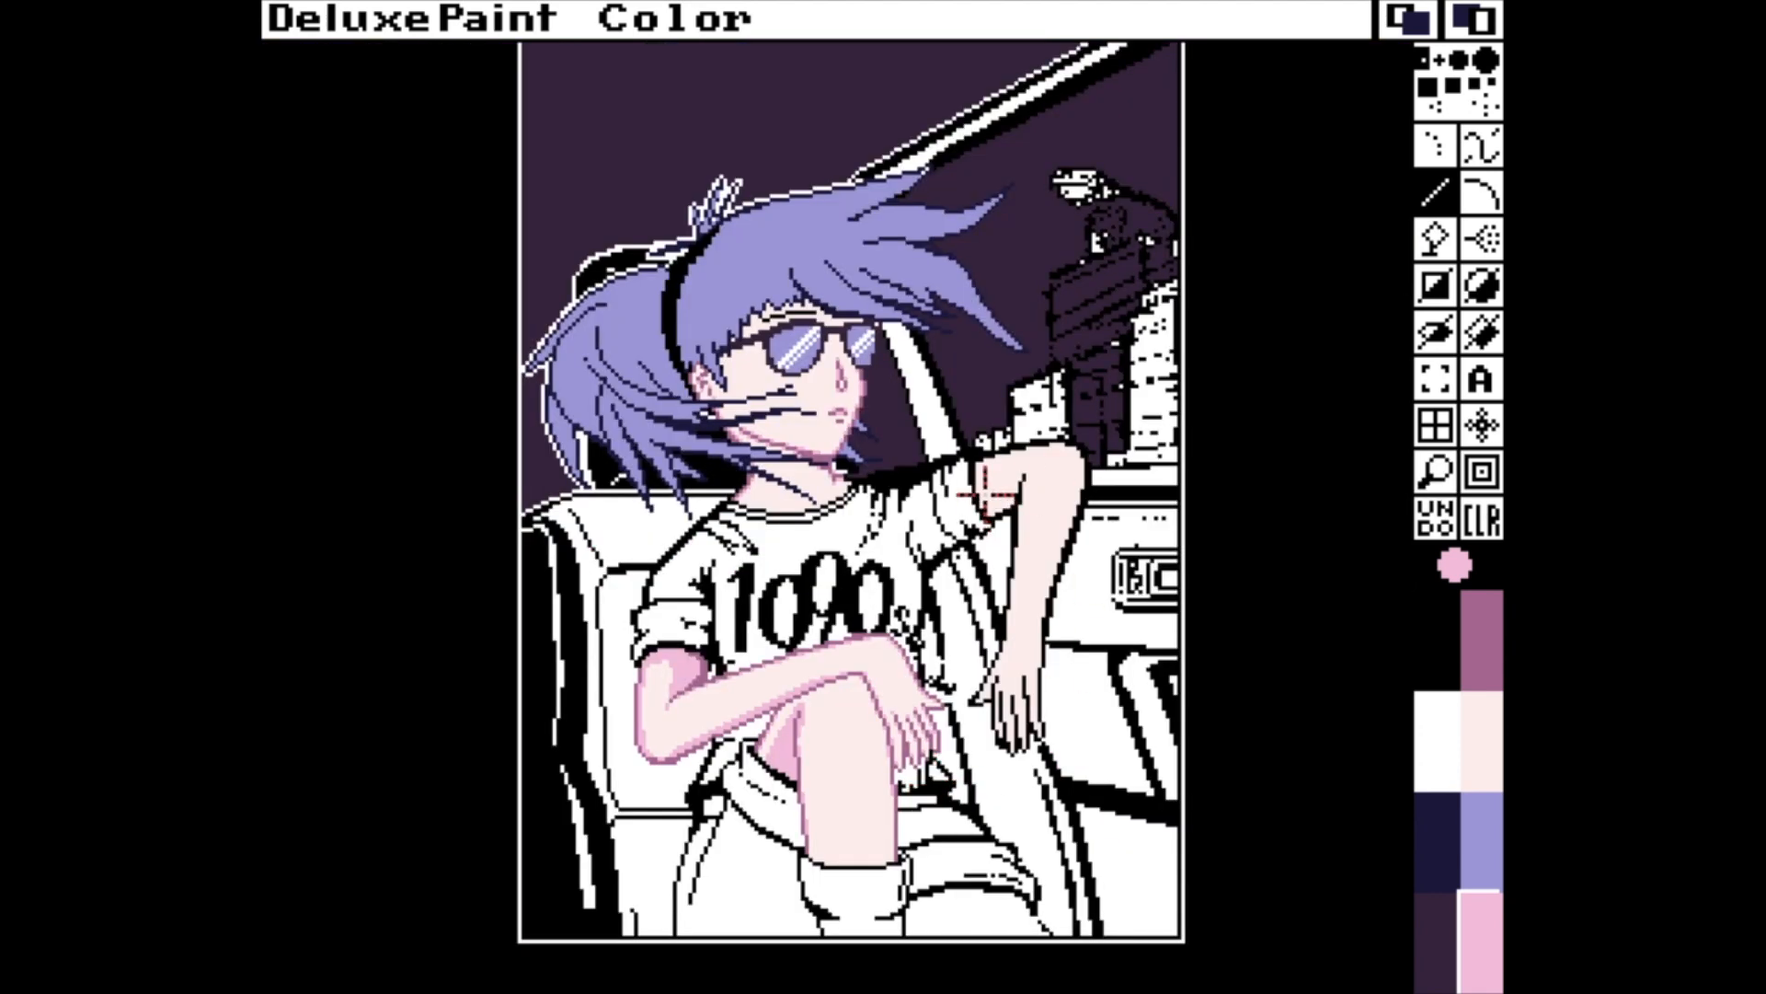
pyautogui.press('f')
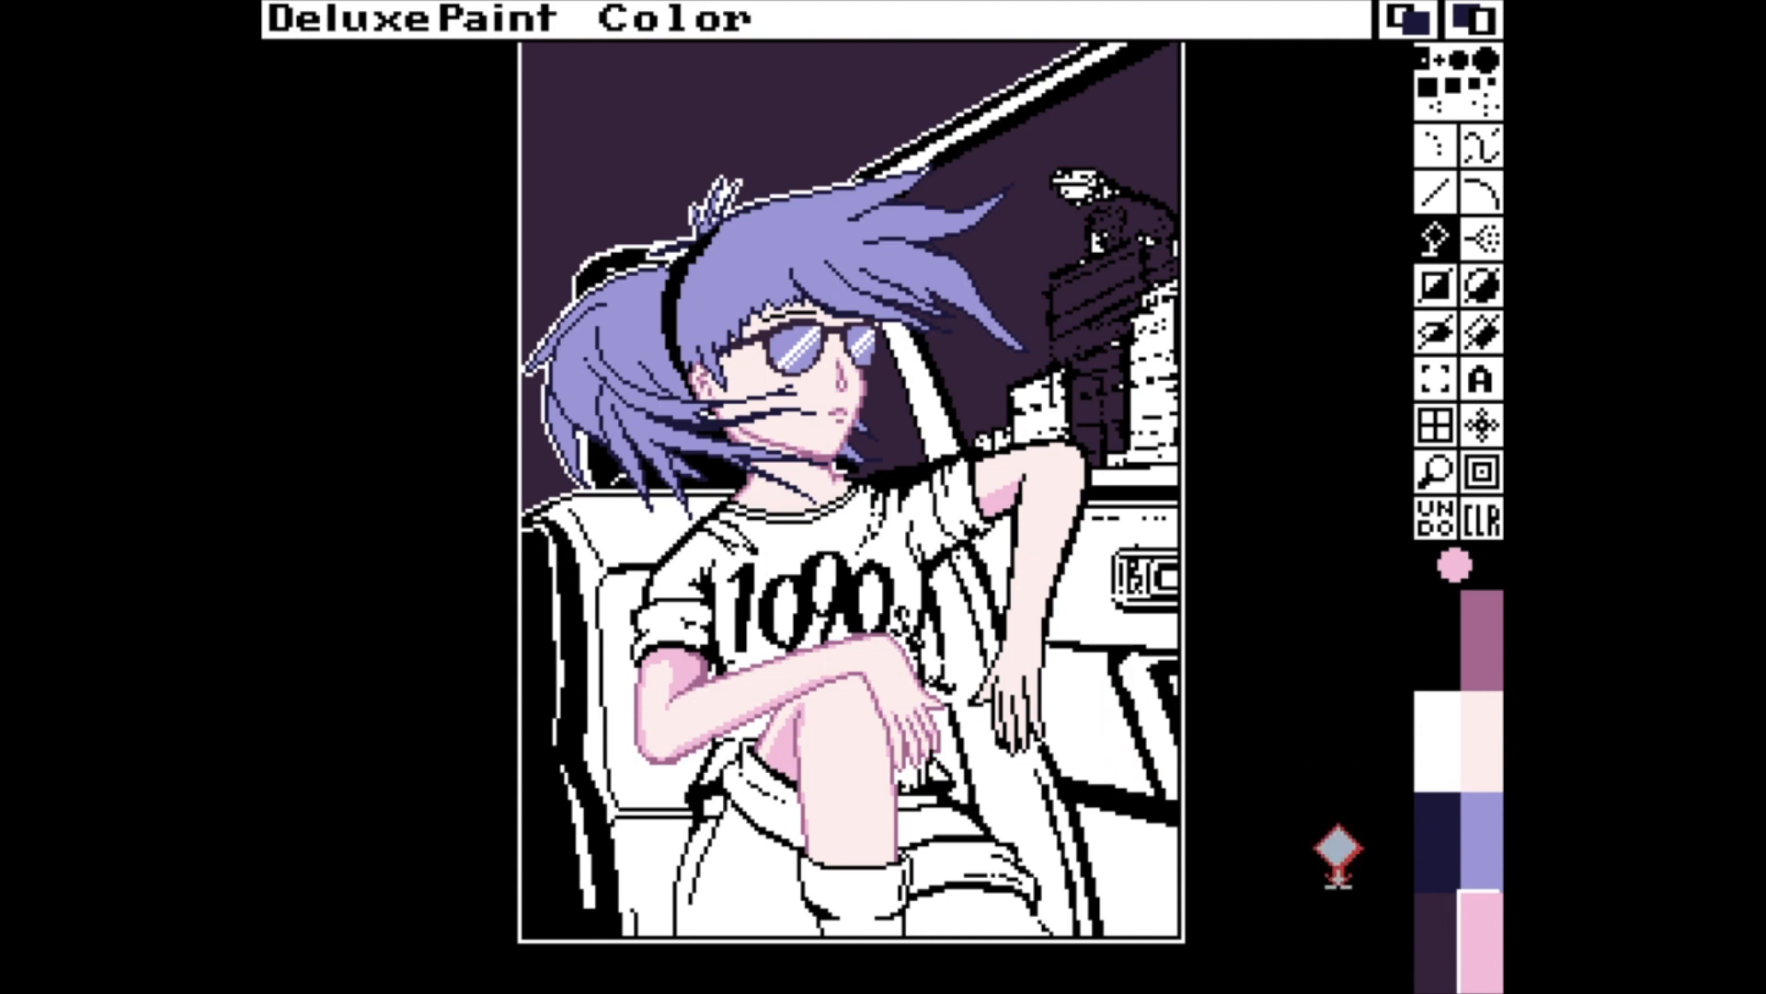
pyautogui.click(1474, 728)
pyautogui.press('v')
pyautogui.click(1483, 929)
pyautogui.click(1479, 644)
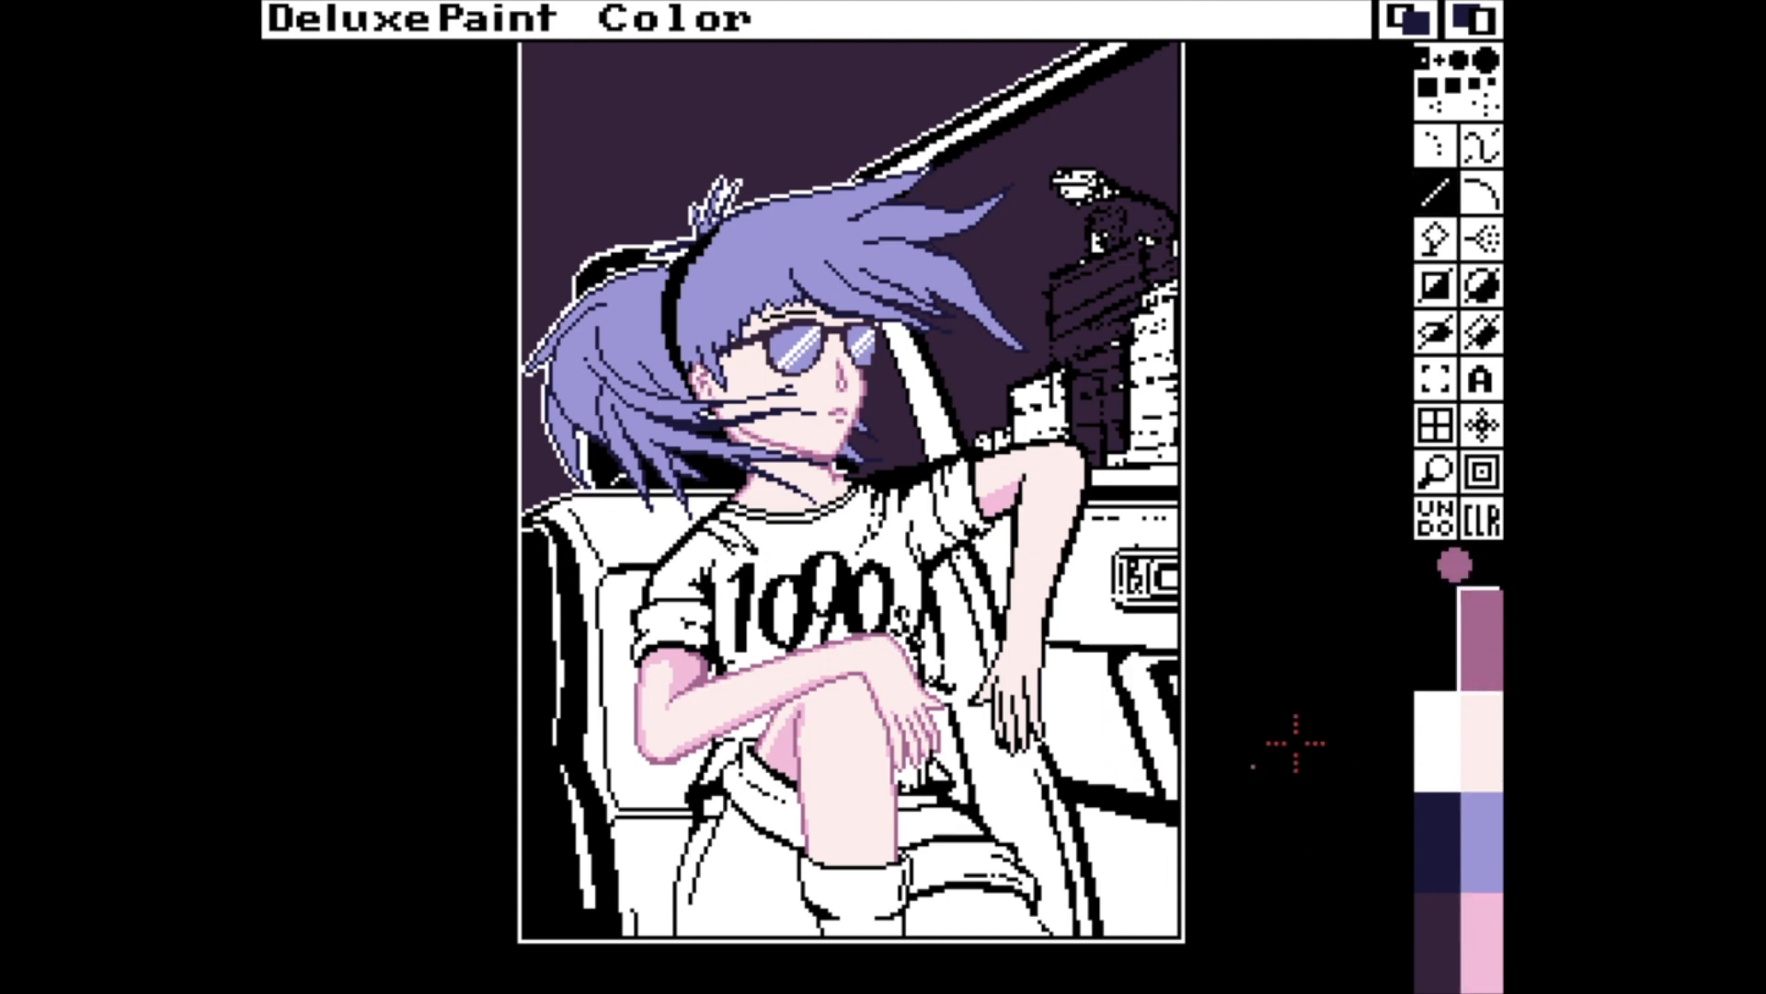
# Fill the bare thigh below the second shorts cuff with the pale skin colour.
pyautogui.click(1480, 741)
pyautogui.press('f')
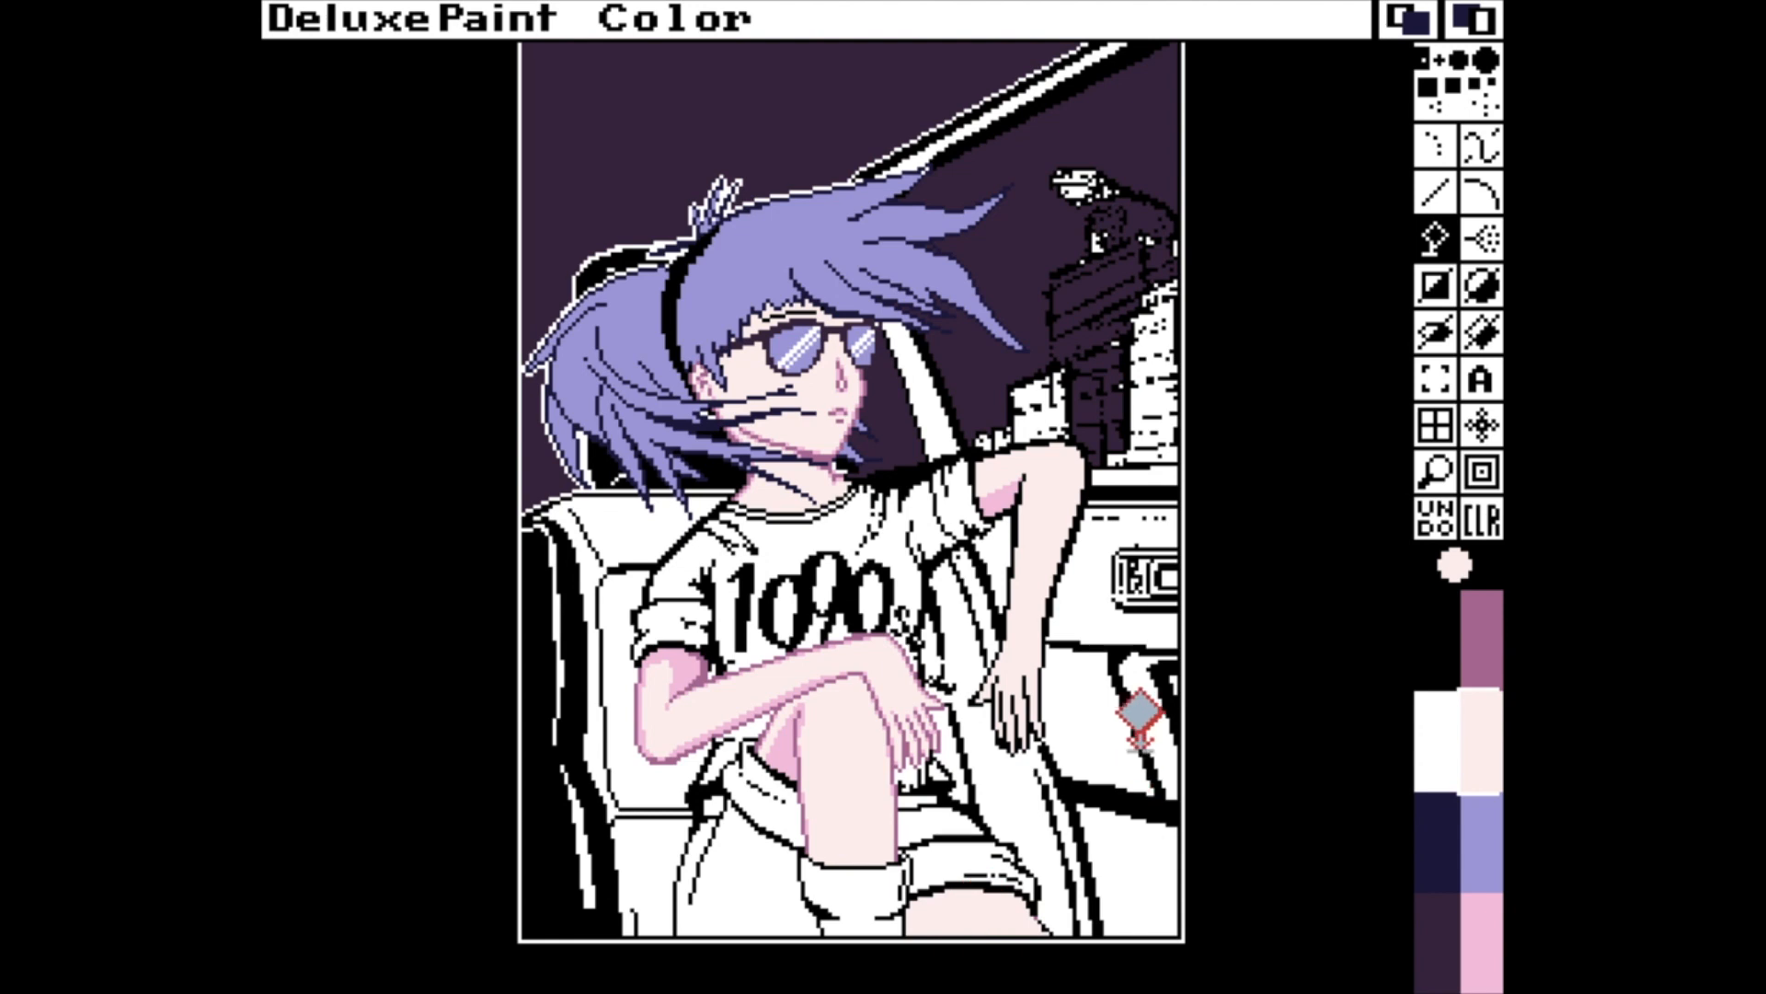
# Recolour the black outline of the hanging arm and its hand in mauve, with the stencil turned on and the smallest brush.
pyautogui.press('`')
pyautogui.click(1488, 663)
pyautogui.press('v')
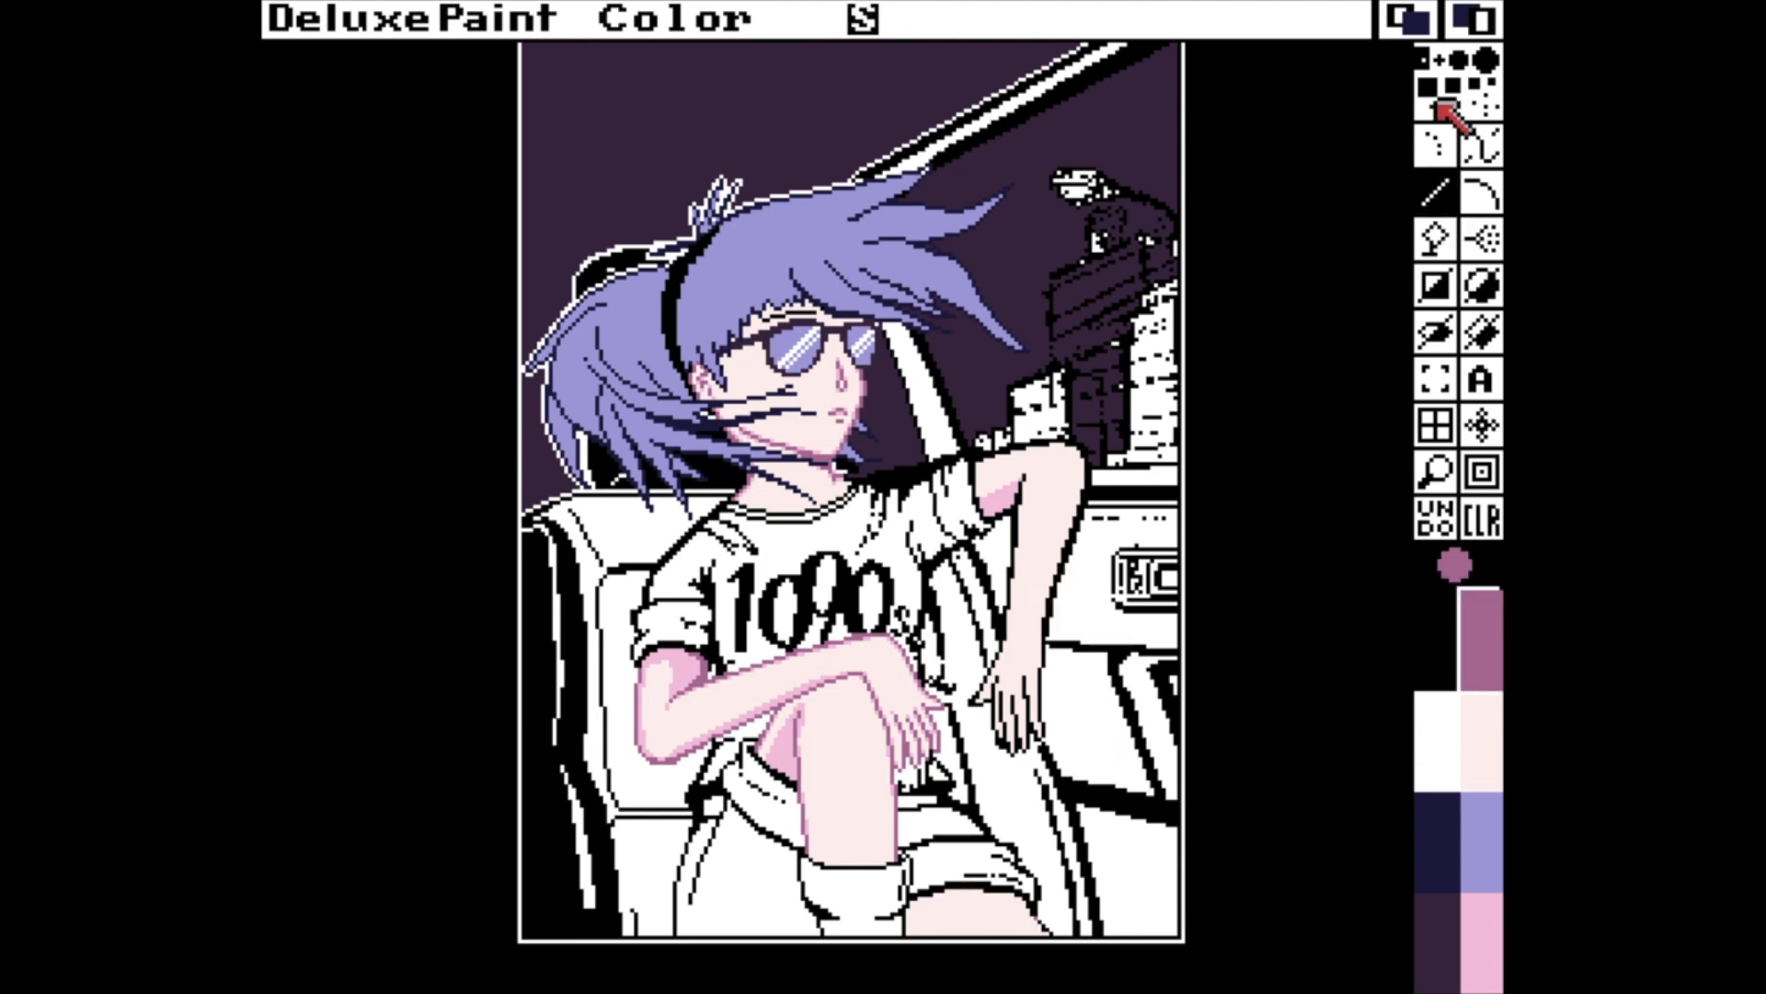
pyautogui.click(1440, 61)
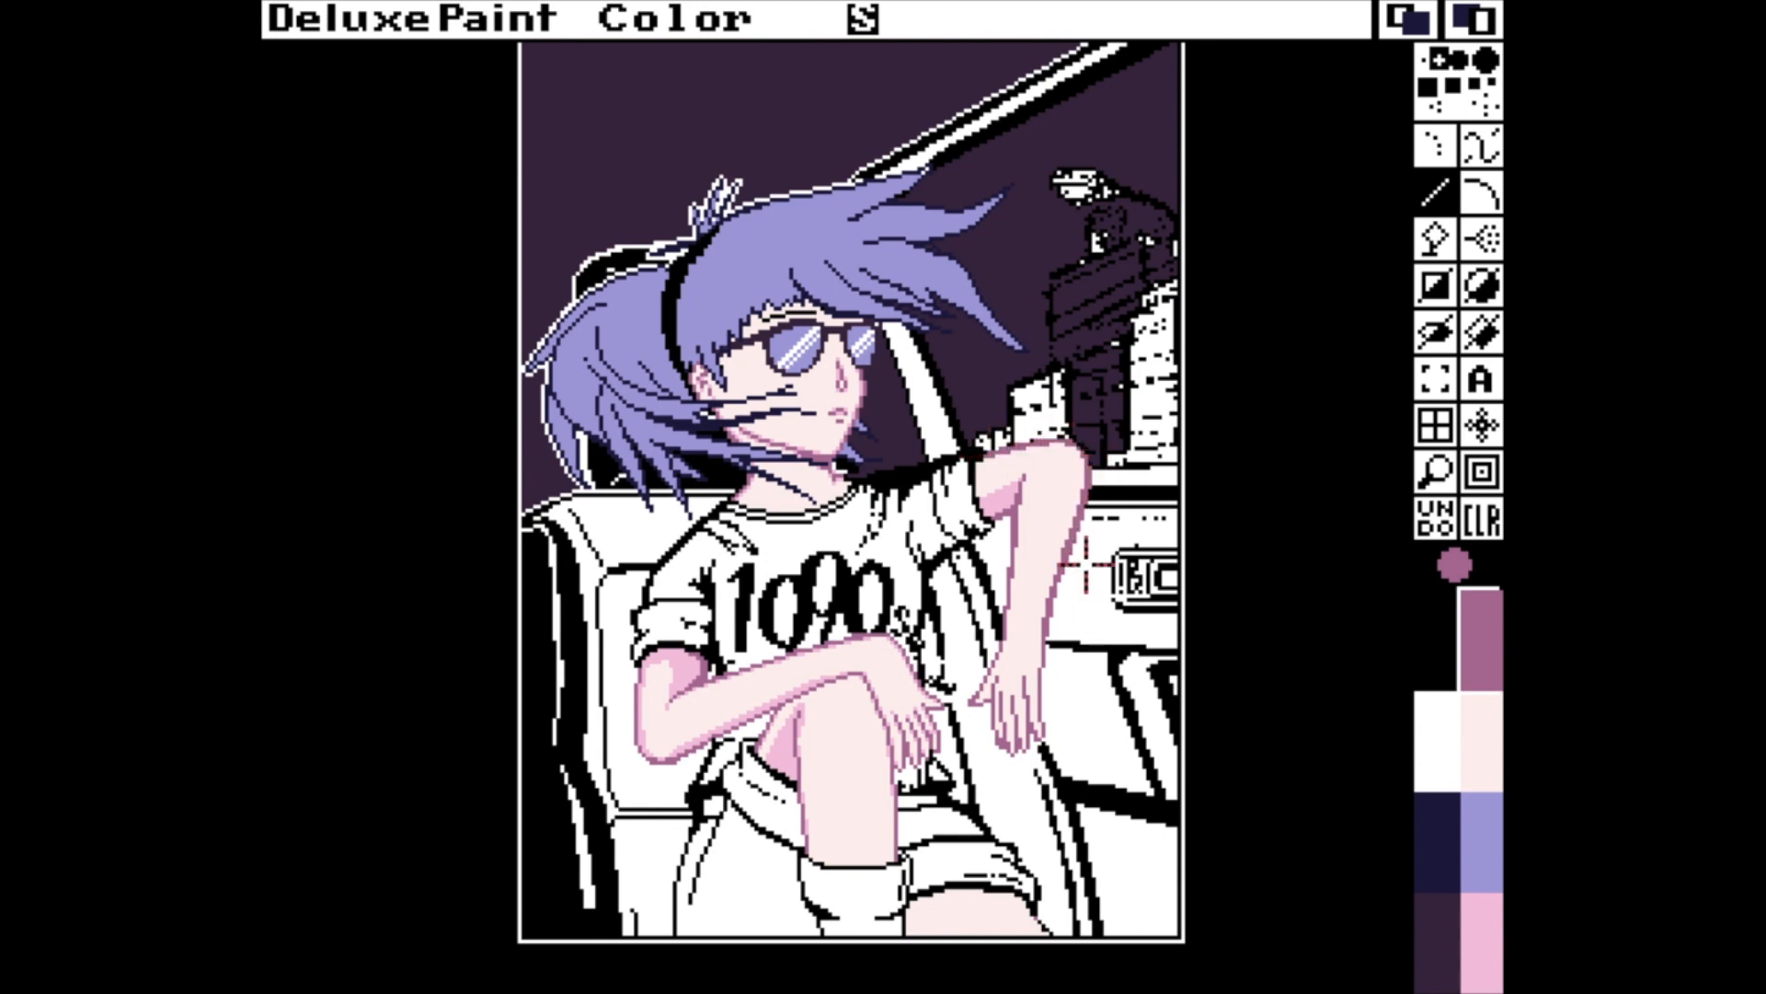
# Turn the stencil off and shade the hanging arm in pink beside its outline, along the forearm and around the upper arm.
pyautogui.press('m')
pyautogui.click(1481, 943)
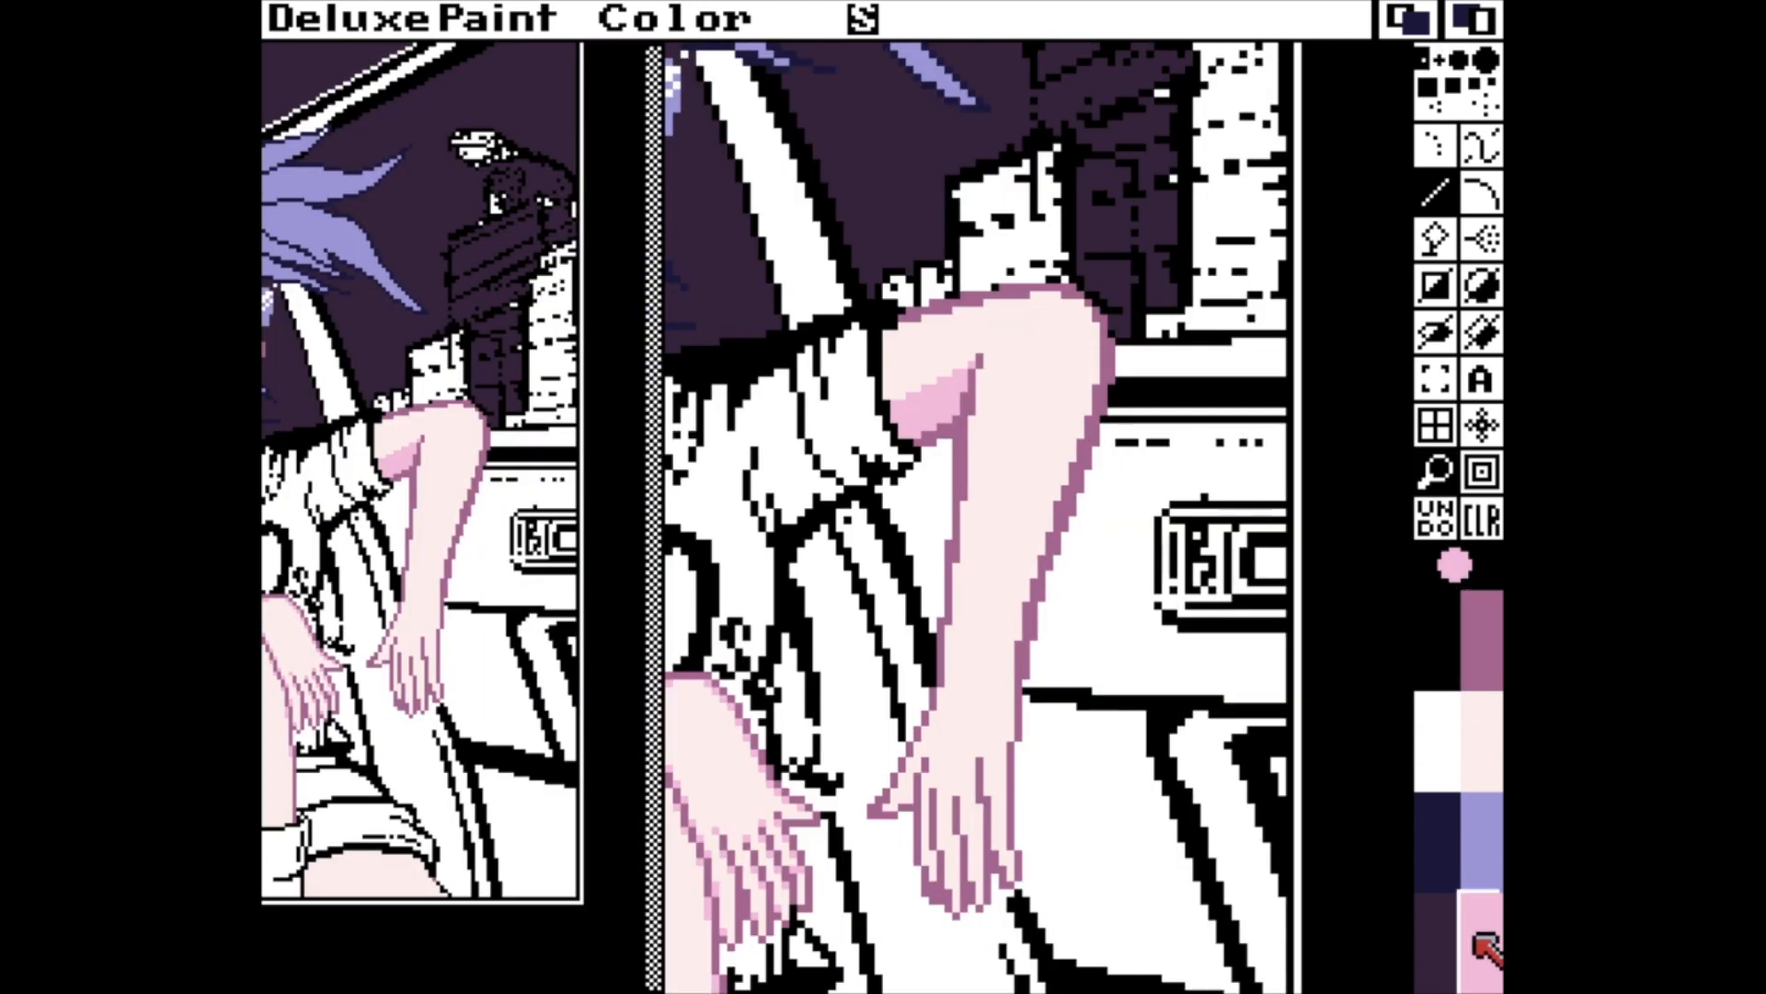
pyautogui.press('`')
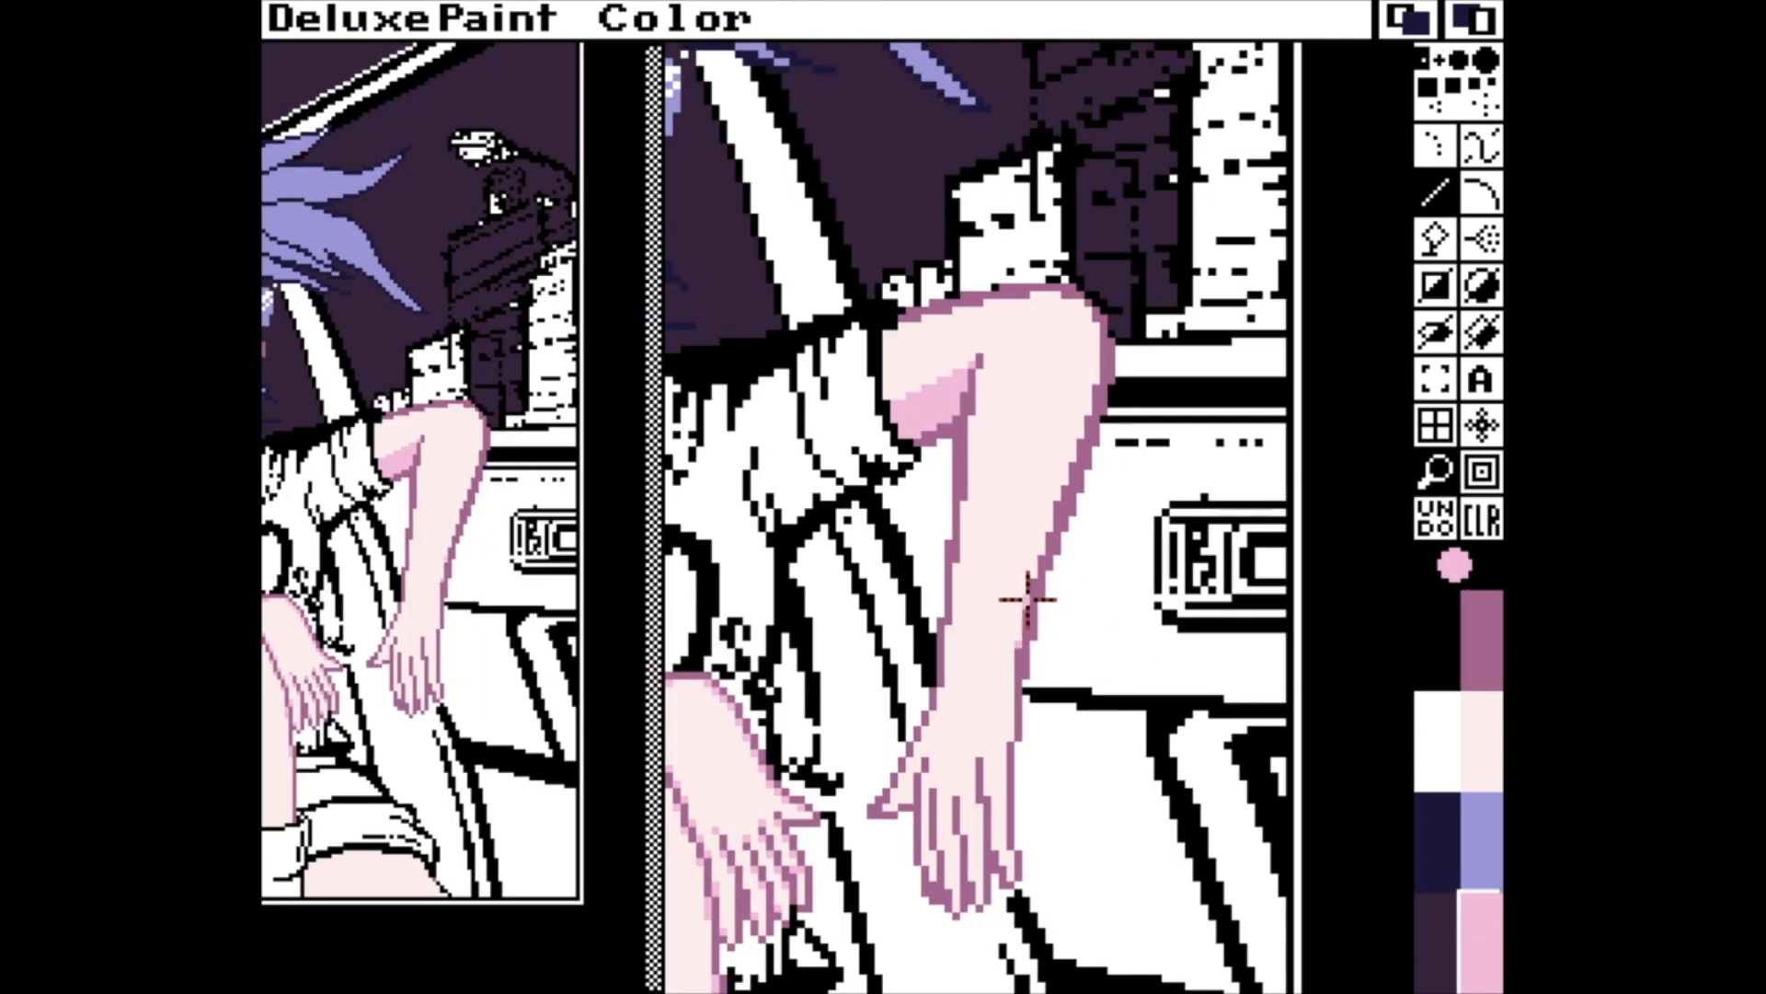
pyautogui.moveTo(1020, 650); pyautogui.dragTo(1070, 482)
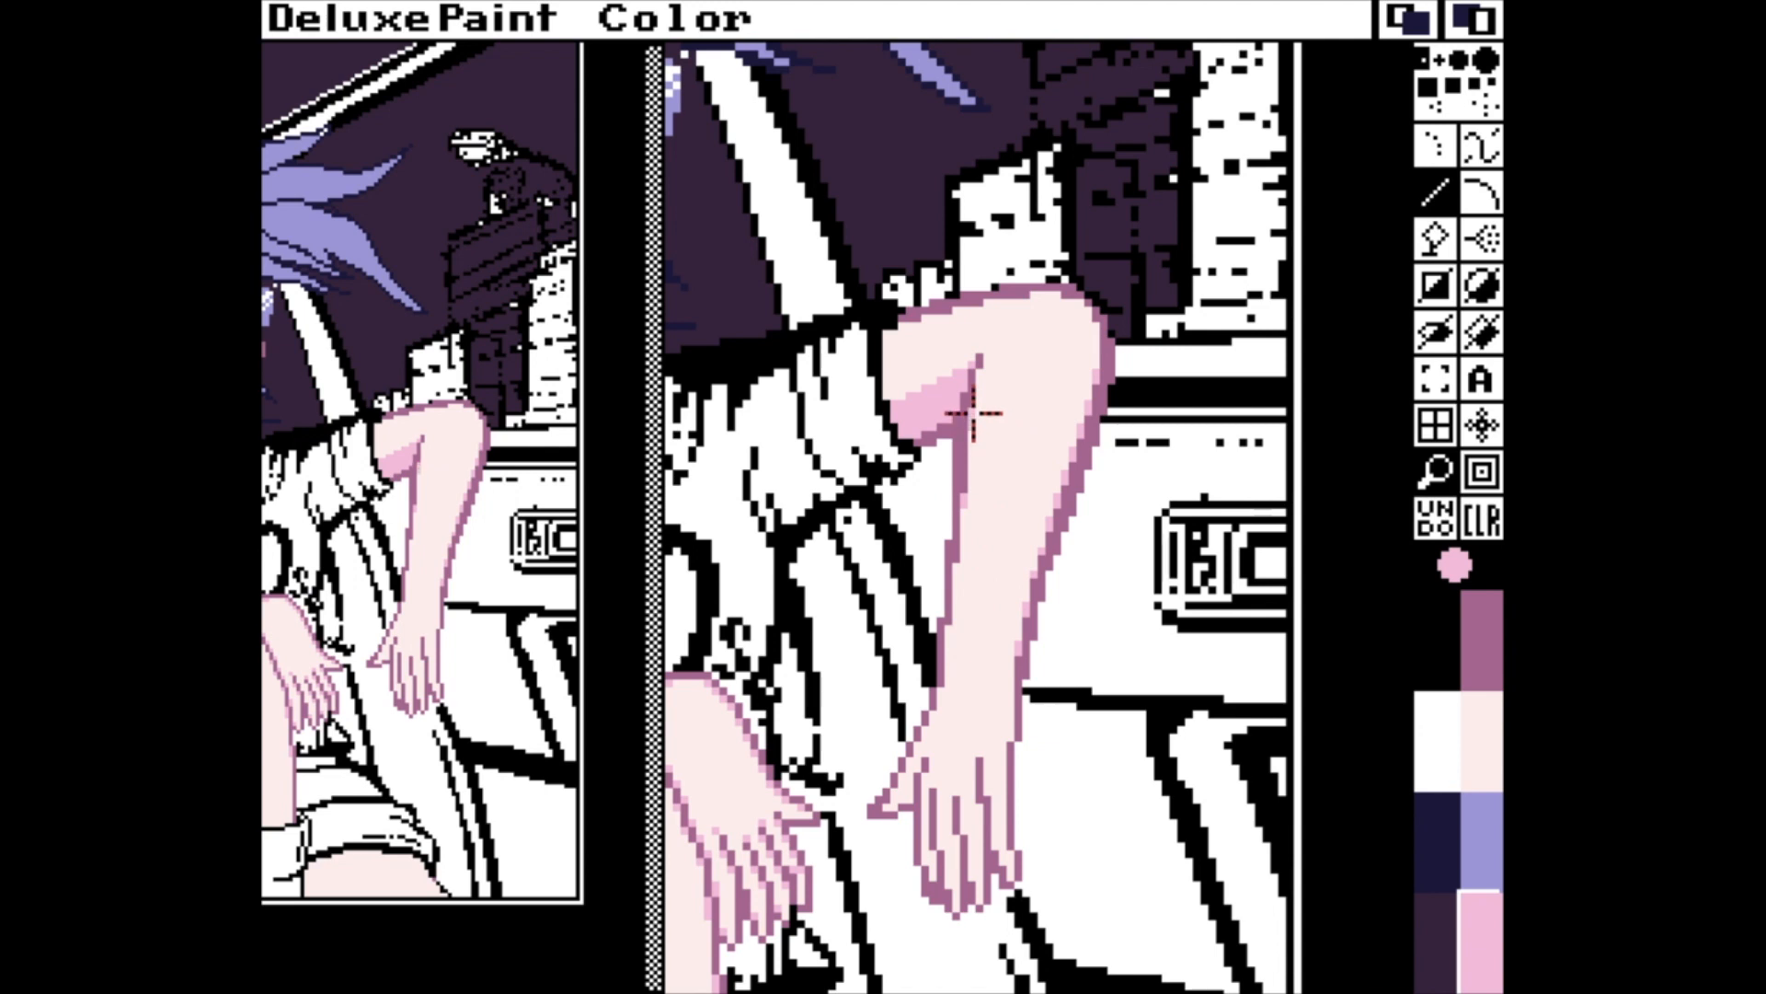
pyautogui.moveTo(966, 367)
pyautogui.mouseDown()
pyautogui.moveTo(897, 393)
pyautogui.moveTo(896, 338)
pyautogui.moveTo(892, 393)
pyautogui.moveTo(905, 389)
pyautogui.moveTo(904, 370)
pyautogui.moveTo(889, 399)
pyautogui.moveTo(888, 337)
pyautogui.moveTo(924, 313)
pyautogui.mouseUp()
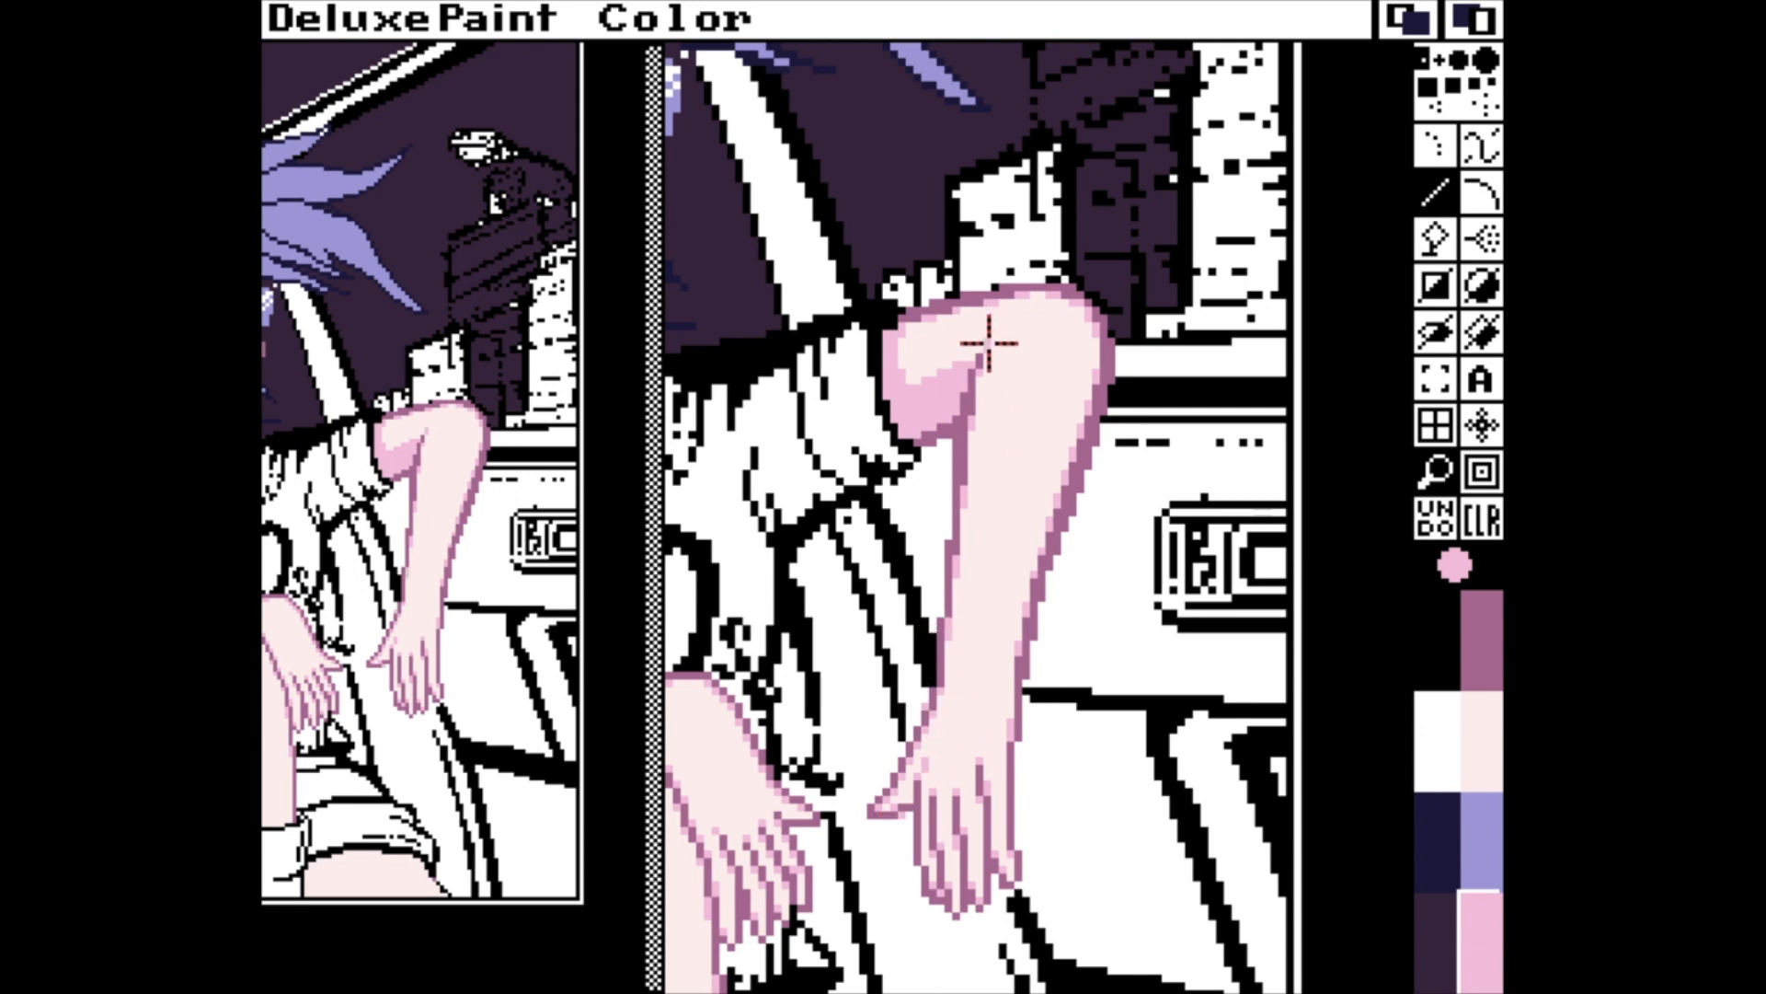
pyautogui.press('m')
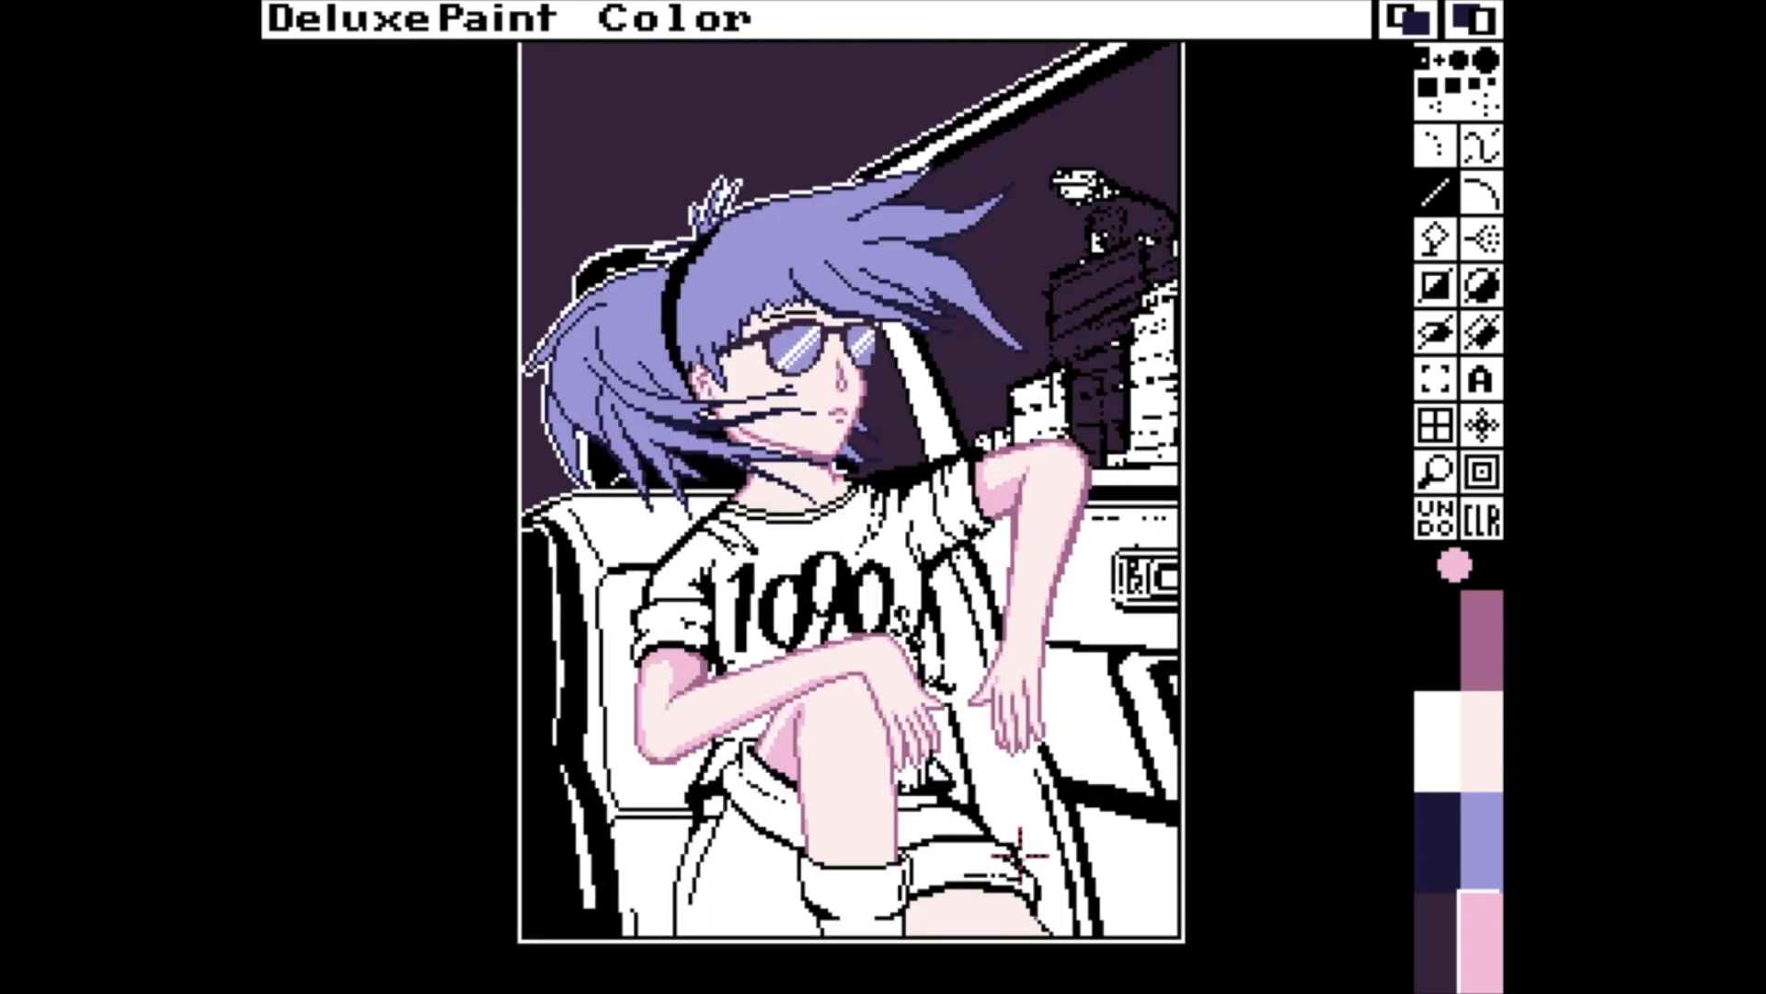
# Outline the edge of the second thigh in mauve and fill a mauve shadow band just beneath the shorts cuff.
pyautogui.press('m')
pyautogui.click(1470, 664)
pyautogui.moveTo(1043, 522); pyautogui.dragTo(1067, 545)
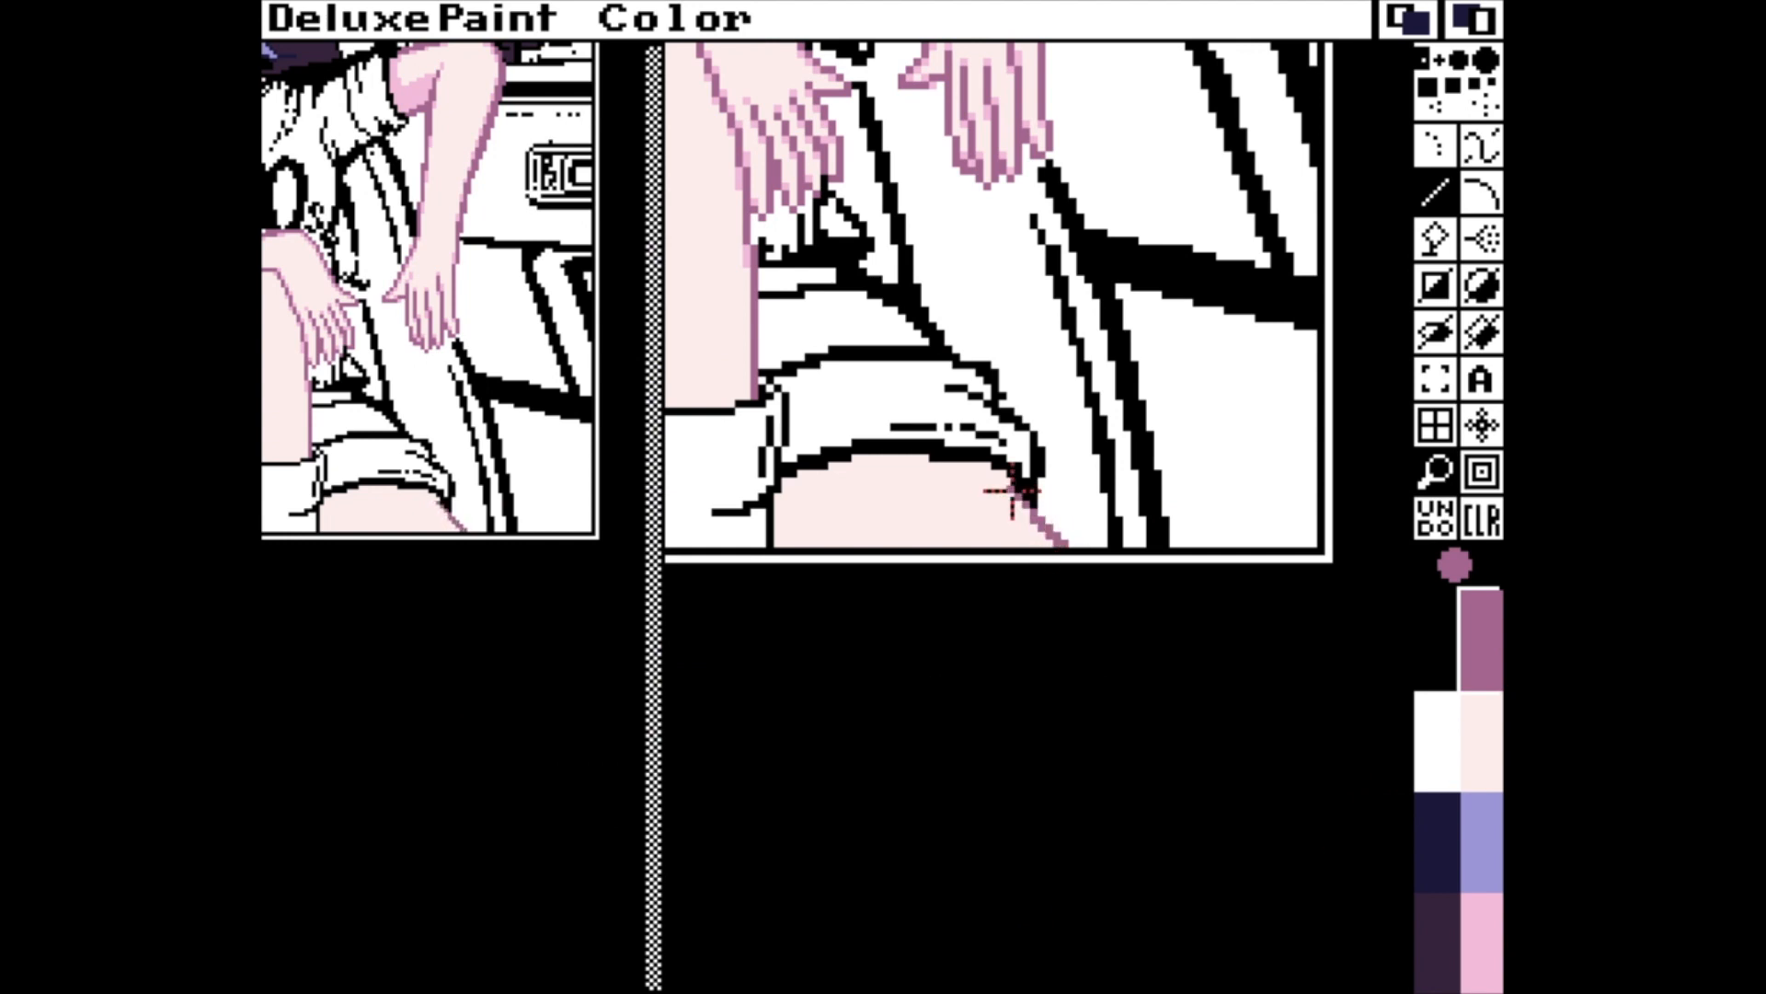
pyautogui.moveTo(1012, 491)
pyautogui.mouseDown()
pyautogui.moveTo(1025, 494)
pyautogui.moveTo(946, 476)
pyautogui.moveTo(777, 501)
pyautogui.mouseUp()
pyautogui.press('f')
pyautogui.click(805, 482)
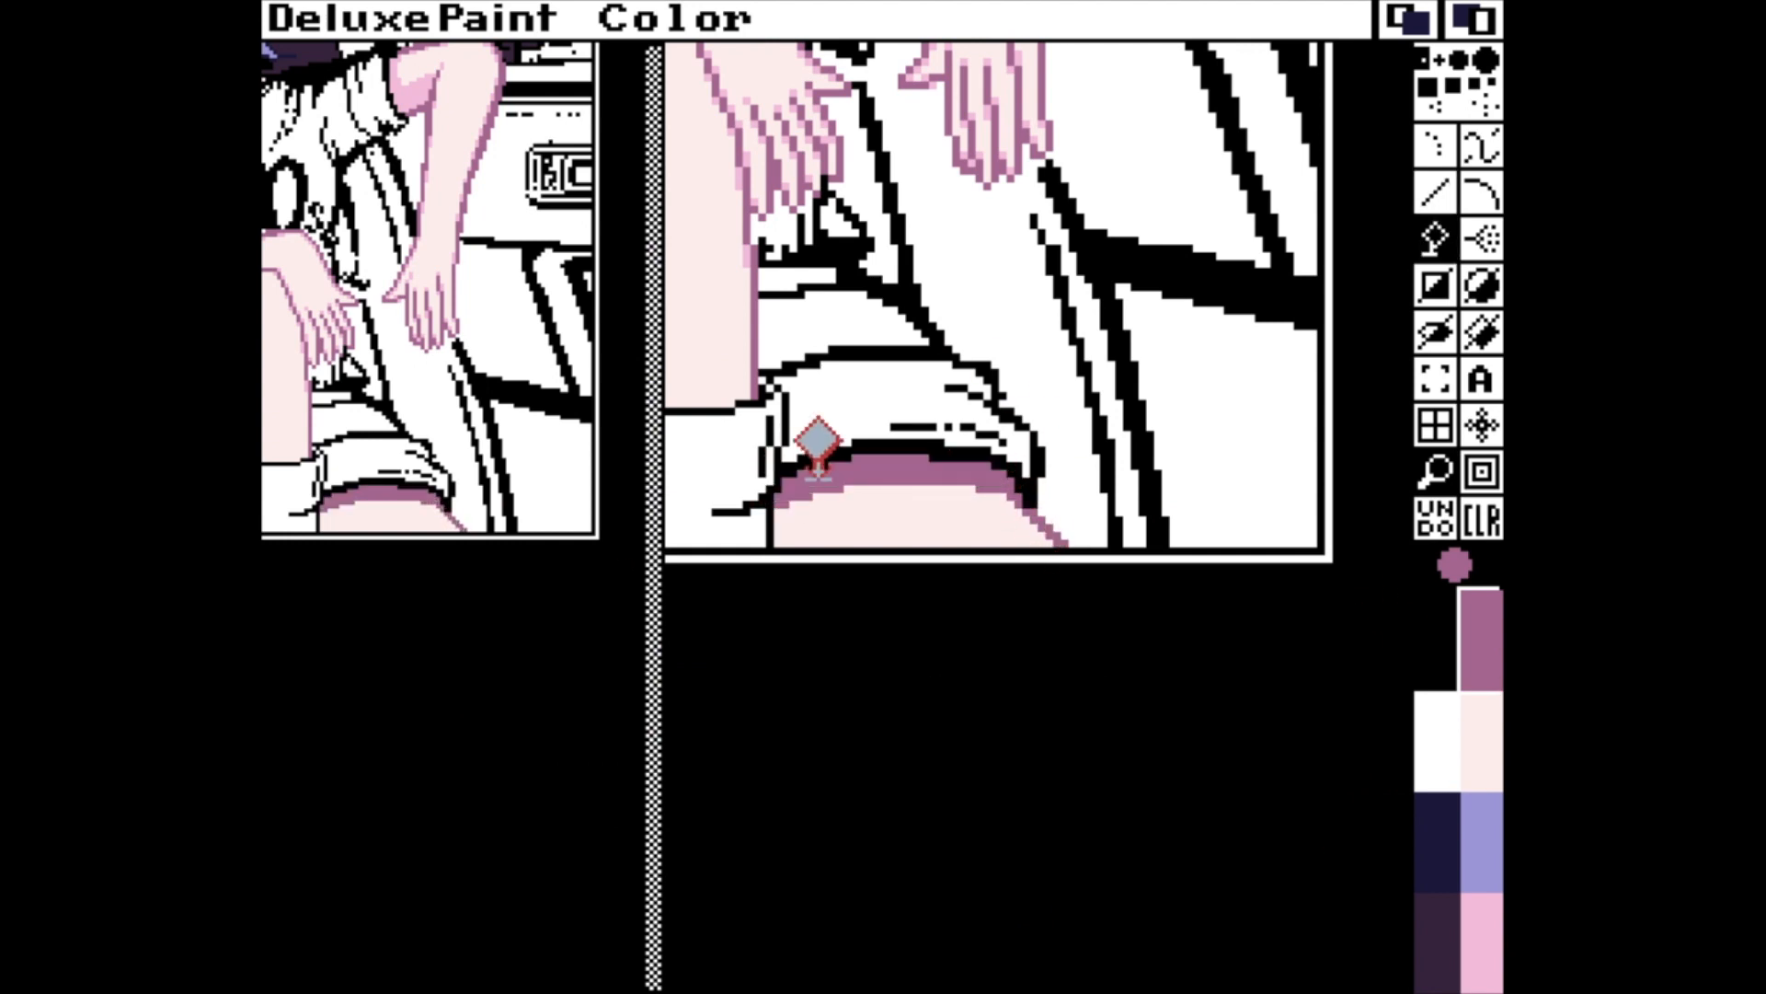
# Recolour the shadow band beneath the shorts cuff from mauve to pink.
pyautogui.click(1500, 907)
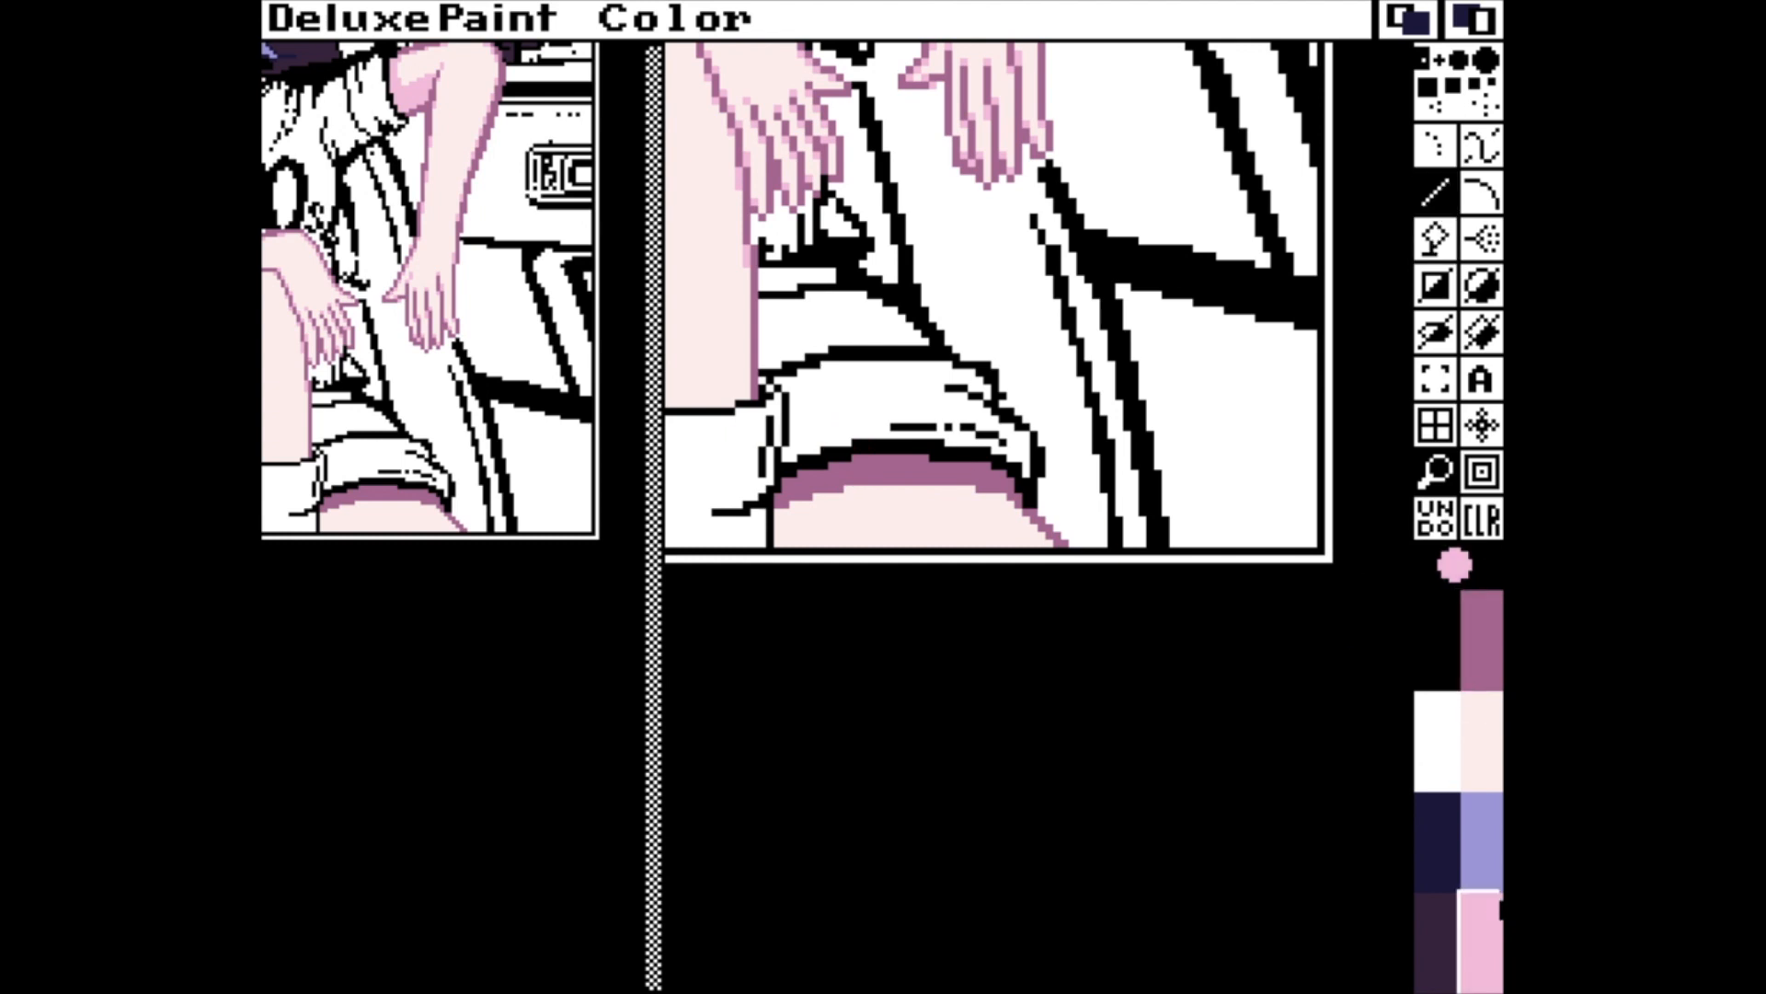
pyautogui.click(985, 467)
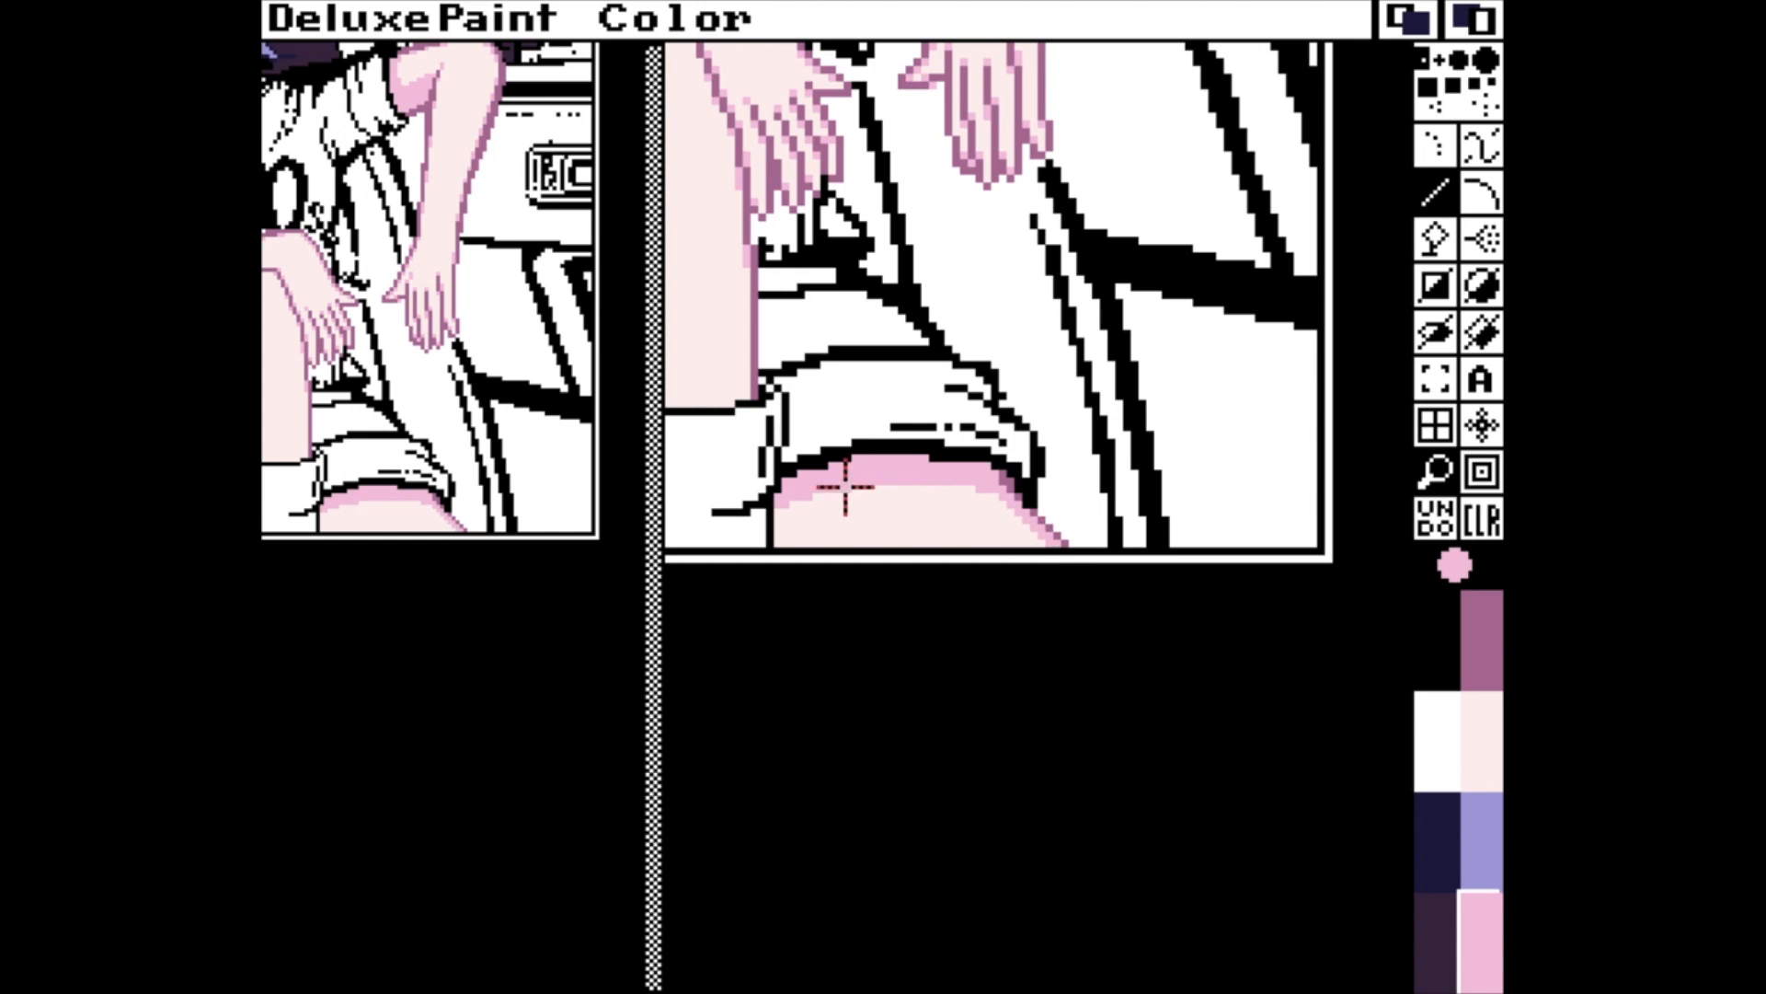
pyautogui.press('m')
# Recolour the frame of the sunglasses in dark navy.
pyautogui.press('f')
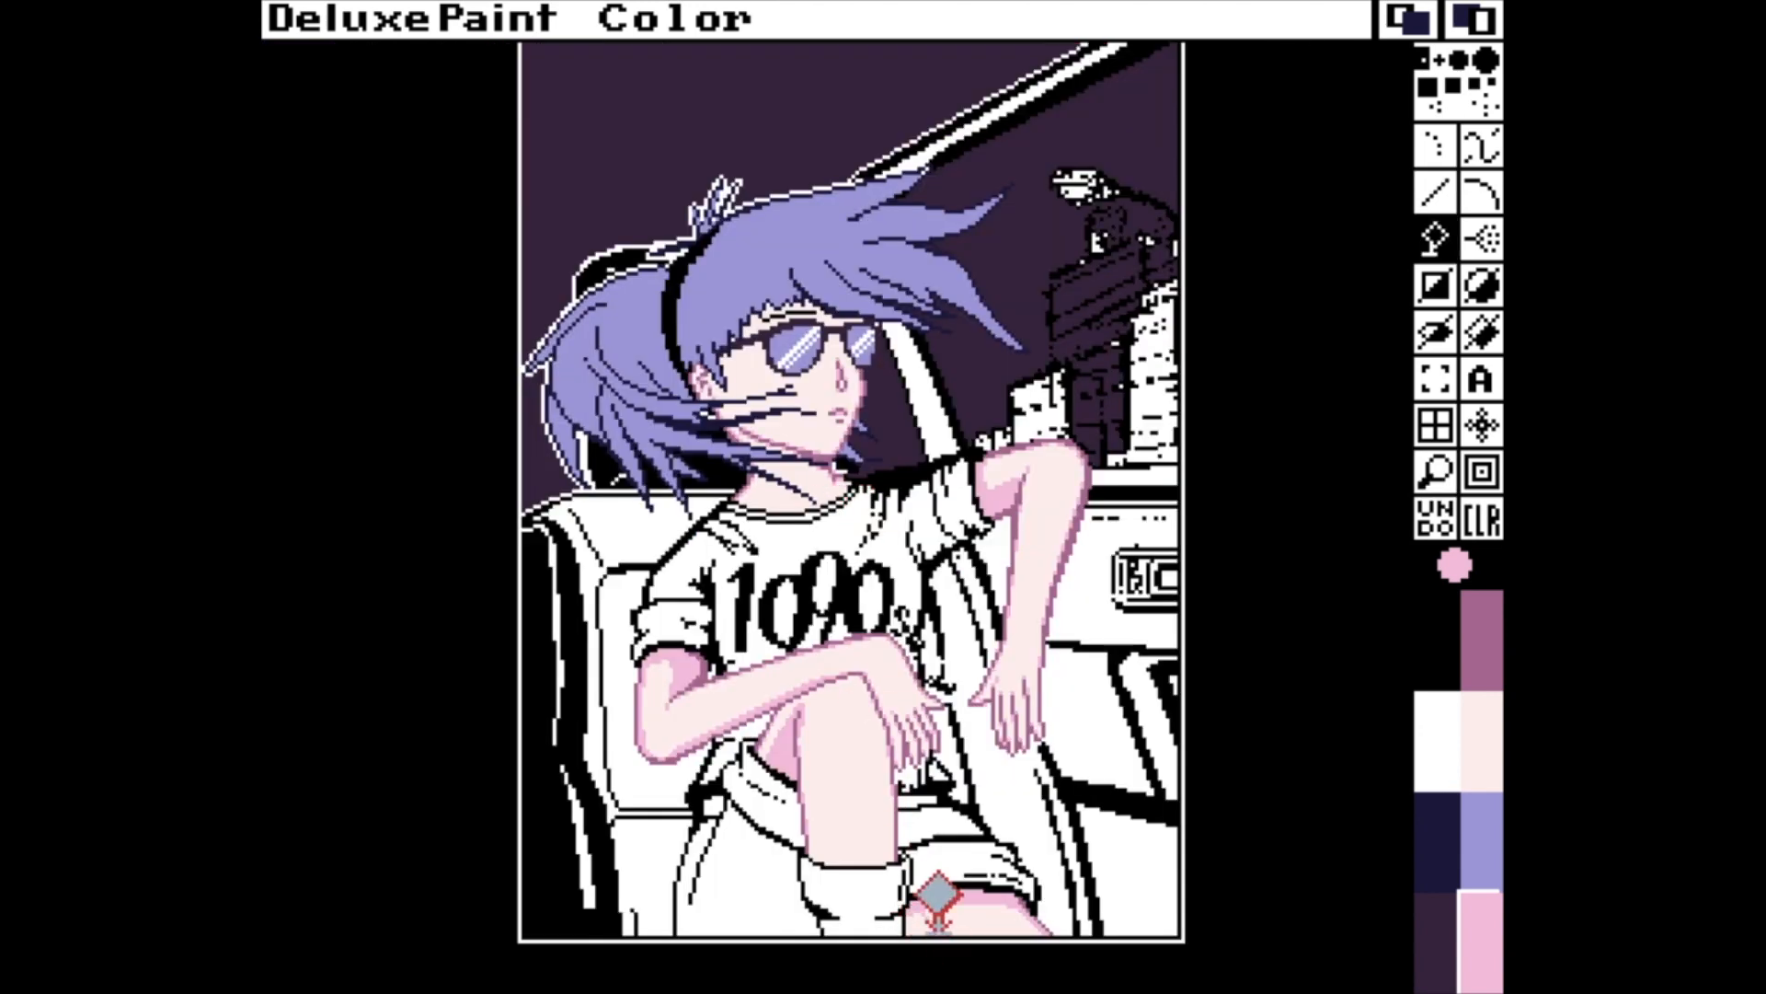
pyautogui.click(1481, 839)
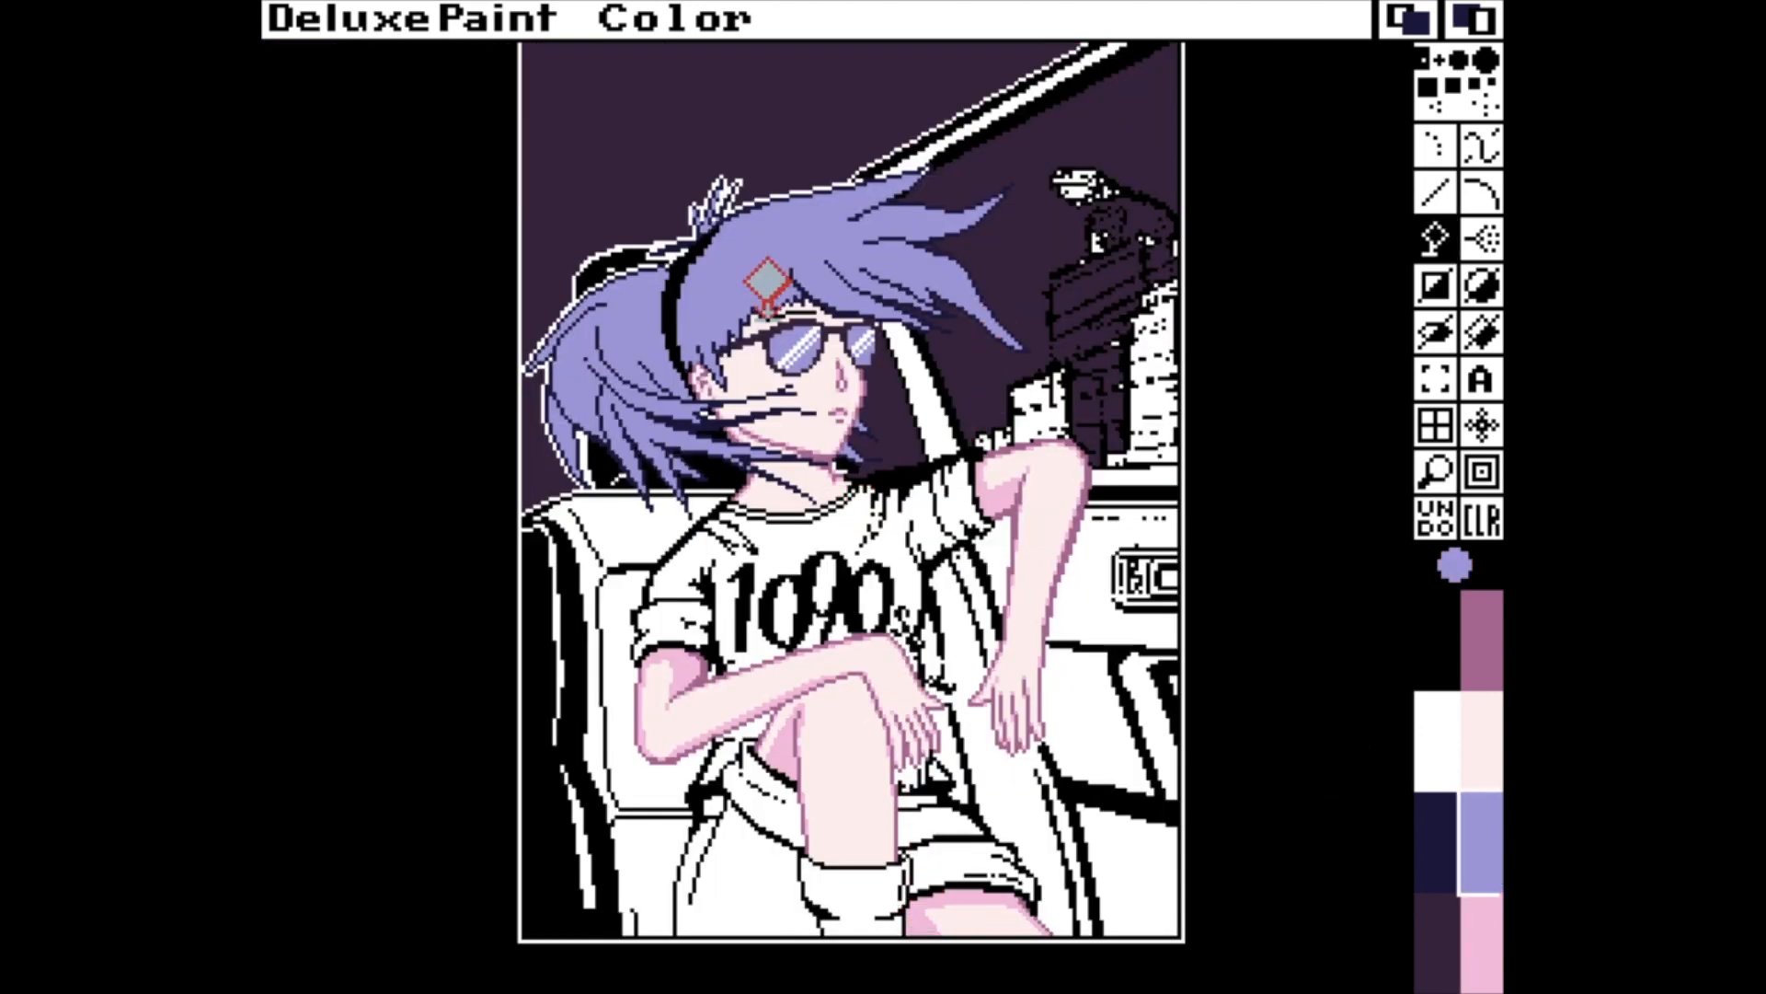
pyautogui.press('m')
pyautogui.press('v')
pyautogui.press(',')
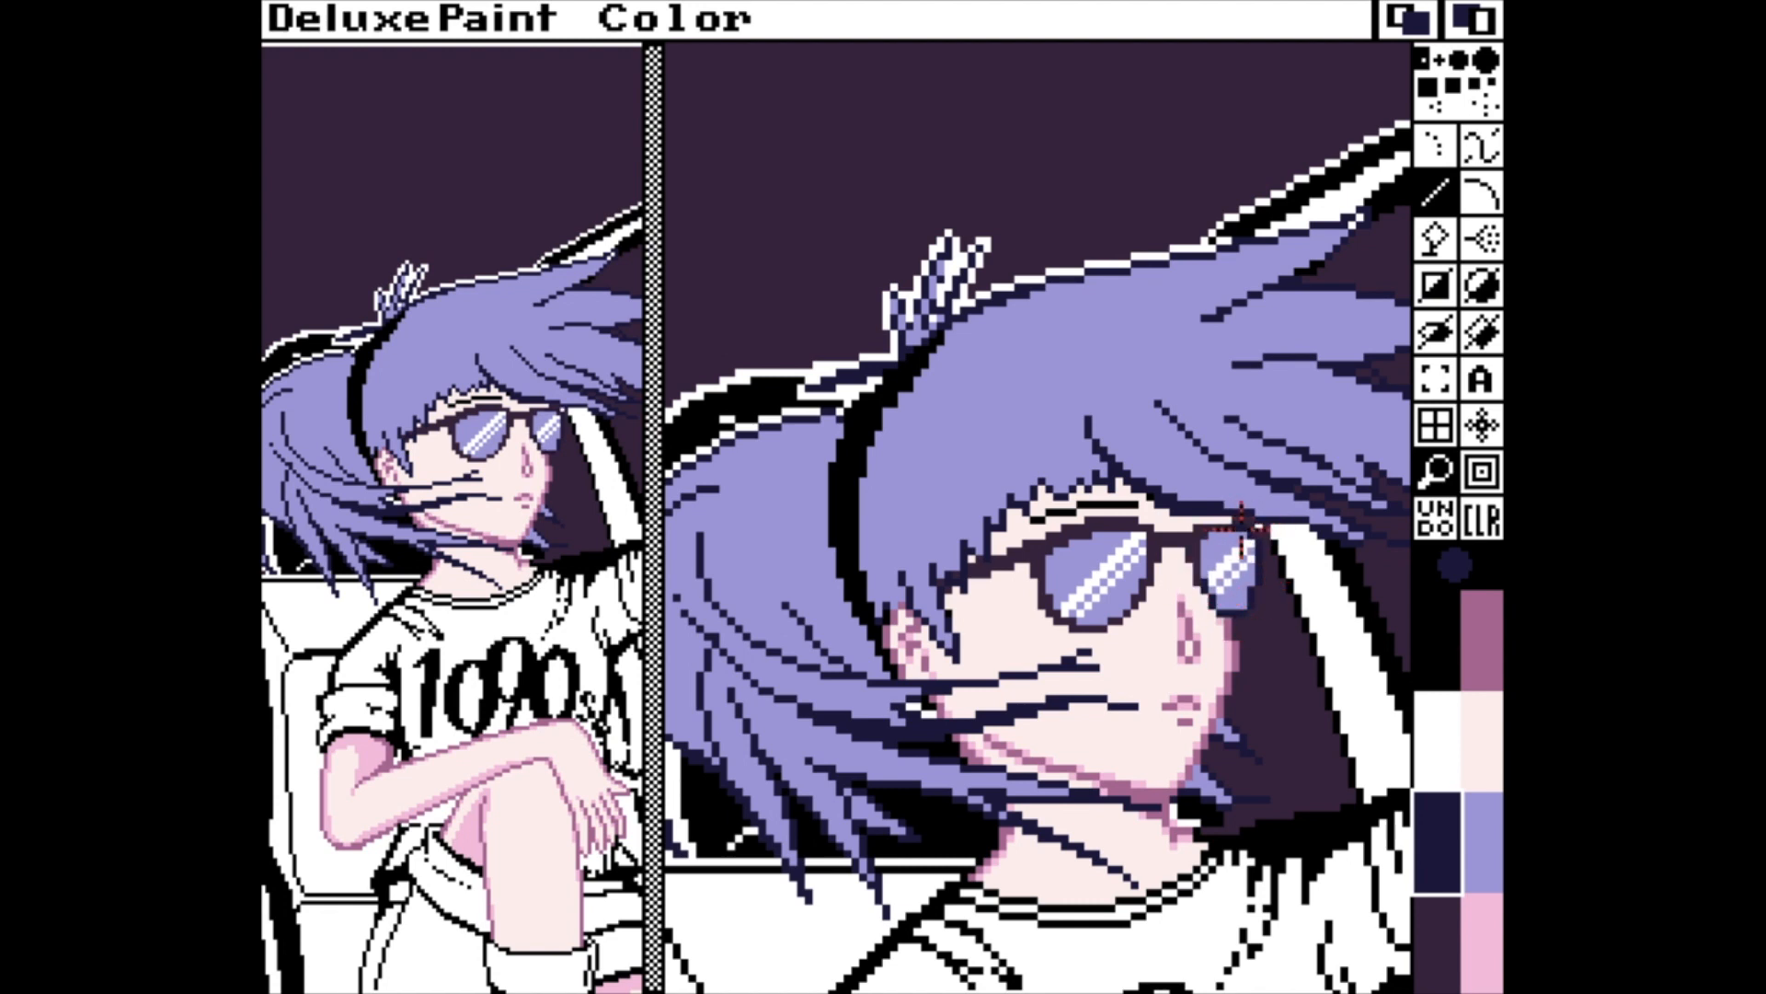
pyautogui.press('f')
pyautogui.click(1090, 525)
pyautogui.press('v')
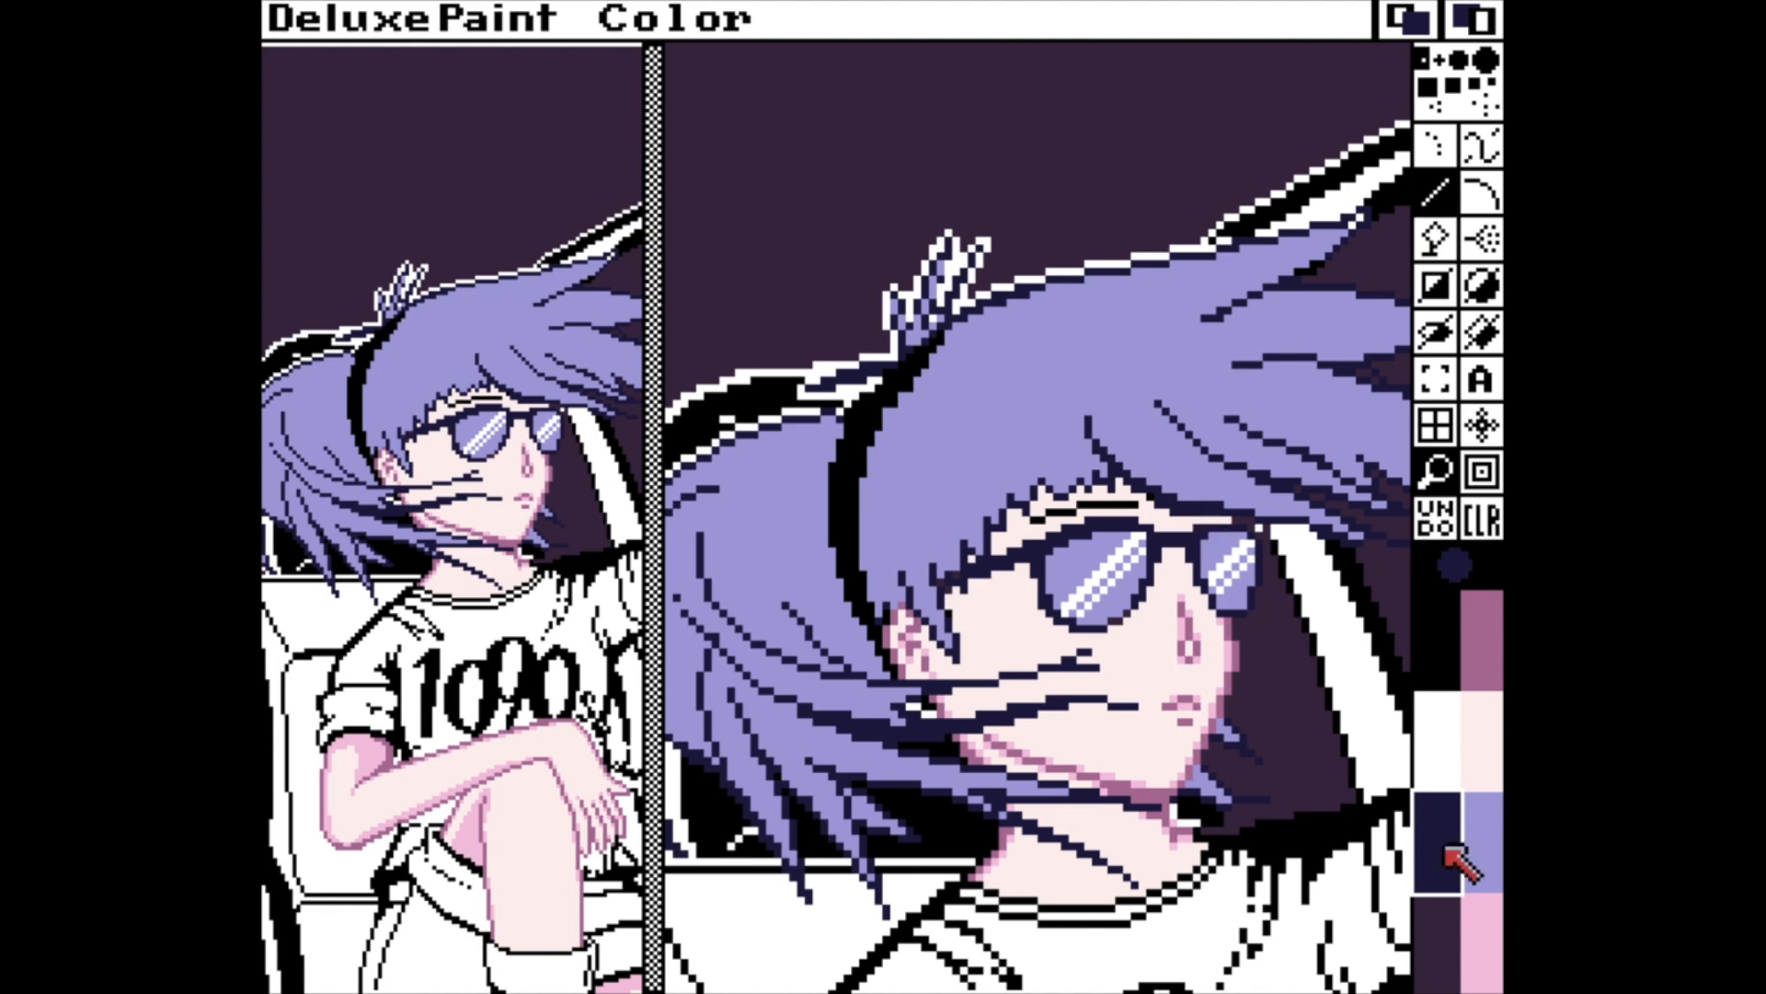
# Touch up the sunglasses and the face around them with dark plum and pink pixels.
pyautogui.click(1443, 920)
pyautogui.click(1475, 621)
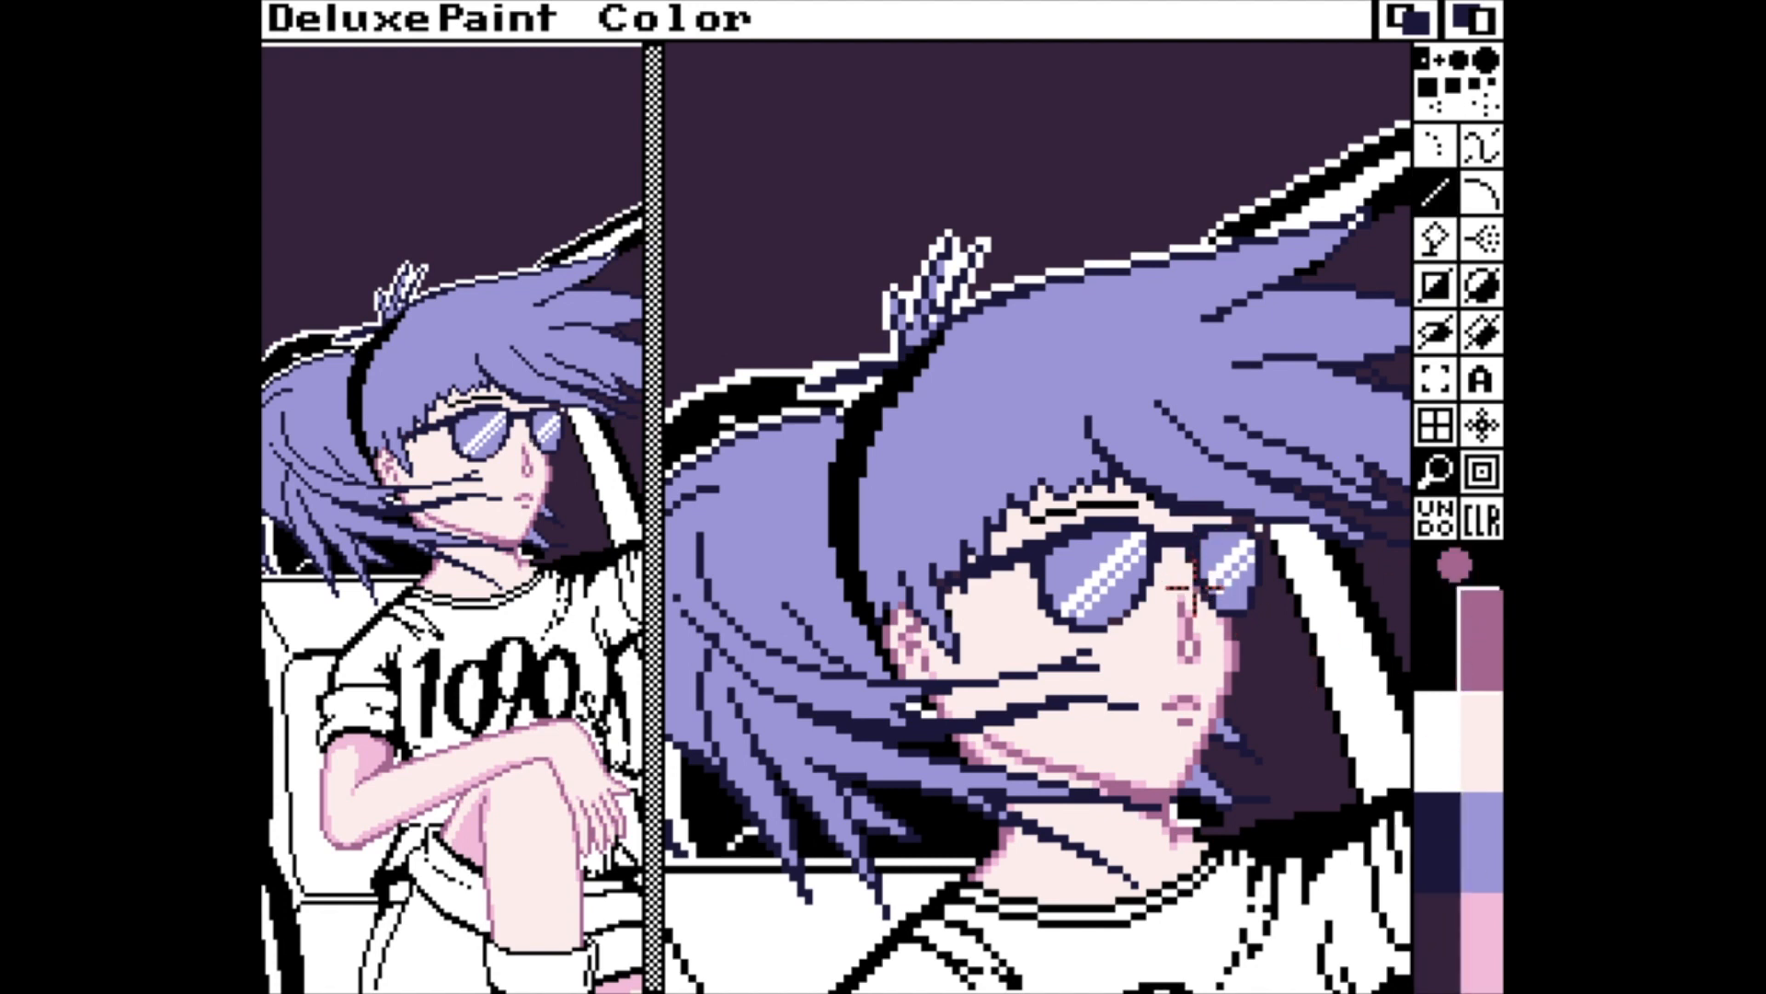
pyautogui.click(1438, 911)
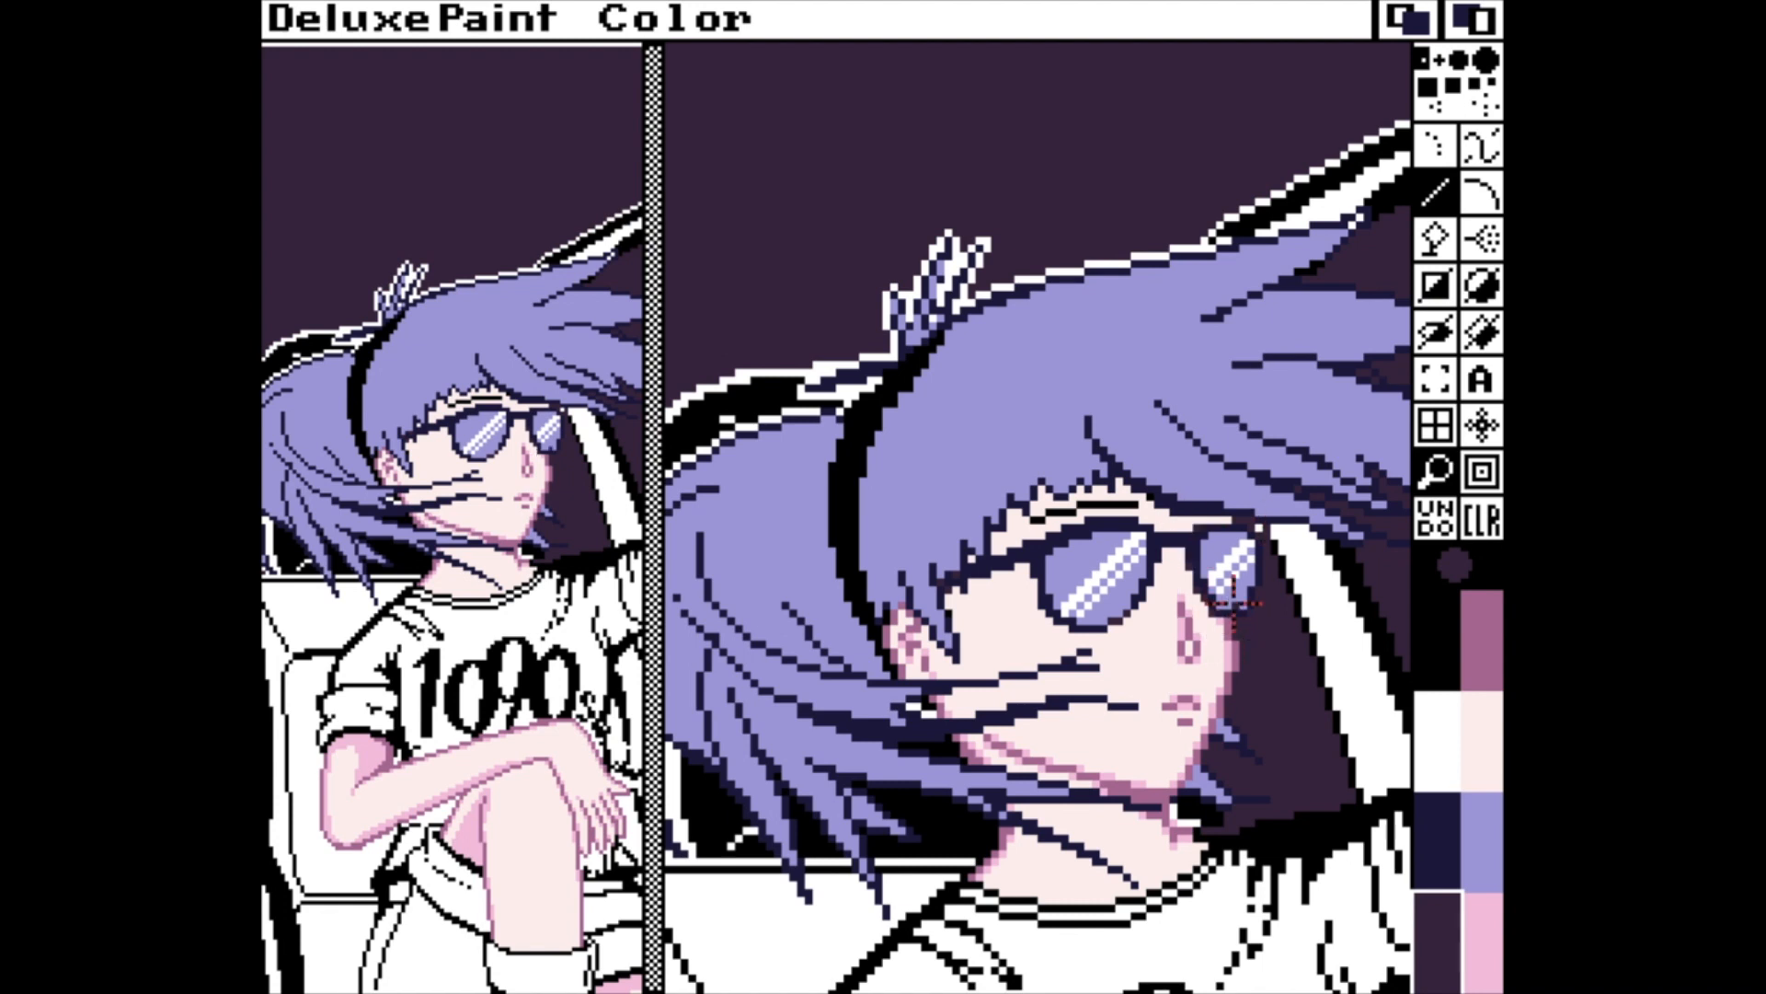
pyautogui.click(1482, 934)
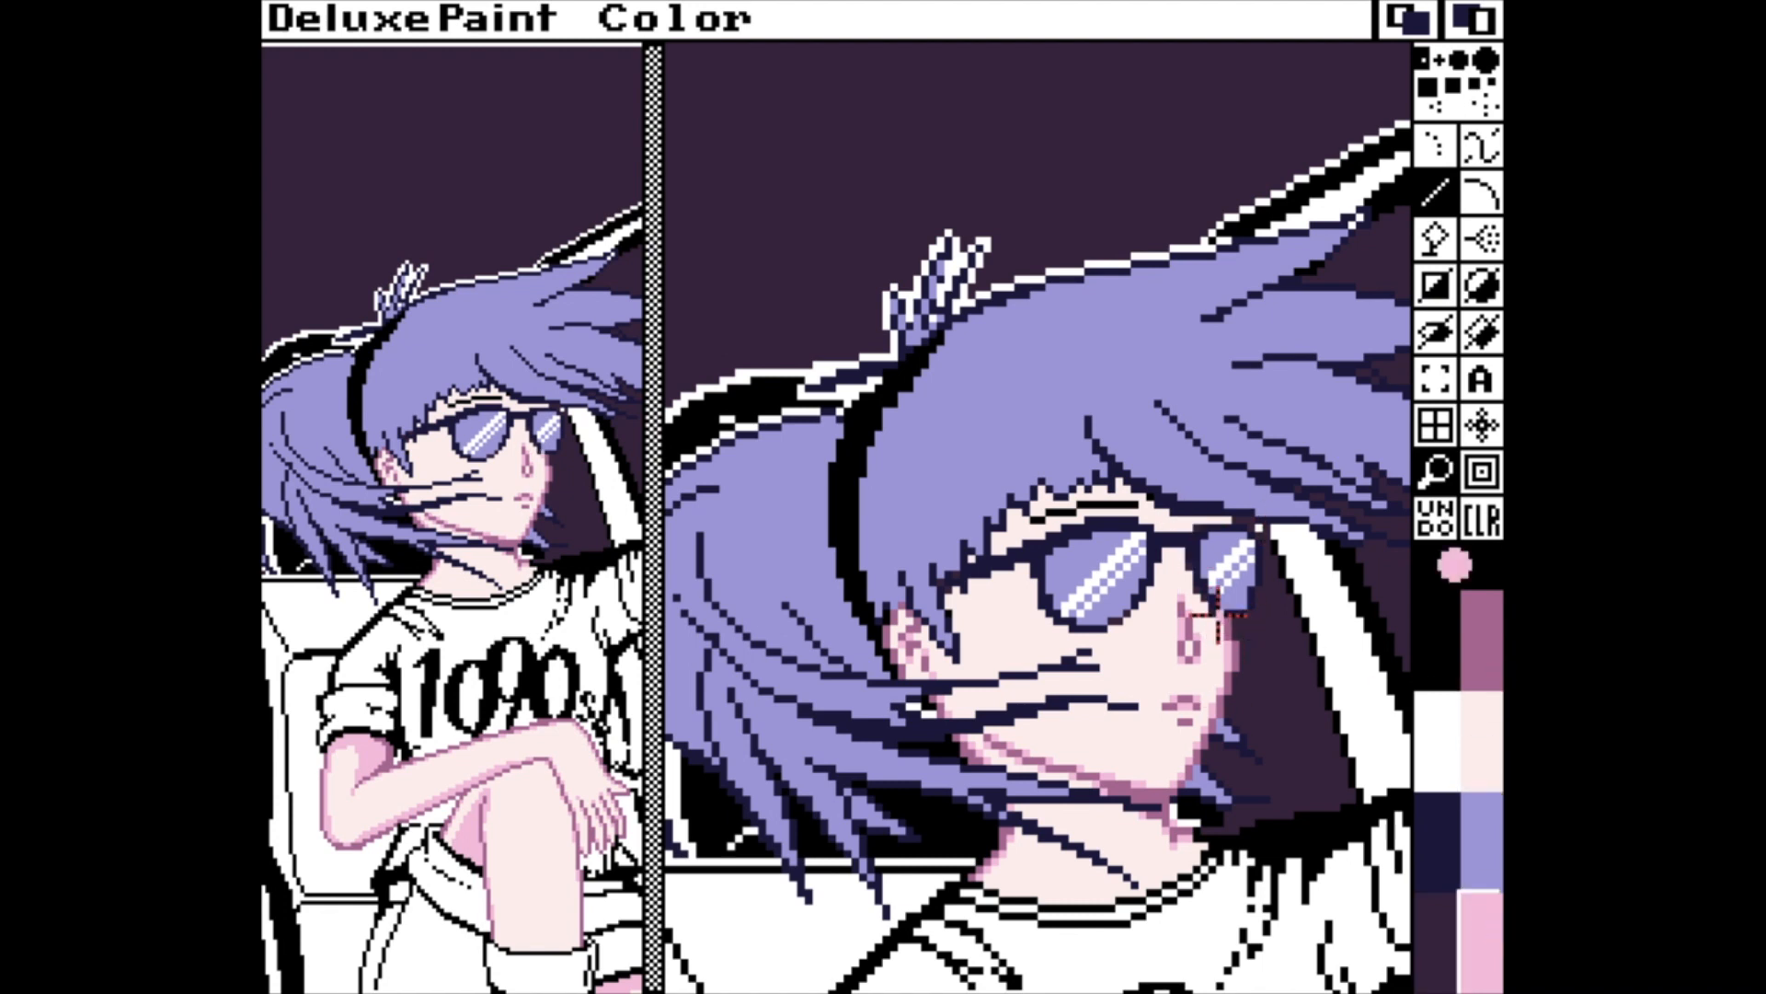
pyautogui.click(1437, 940)
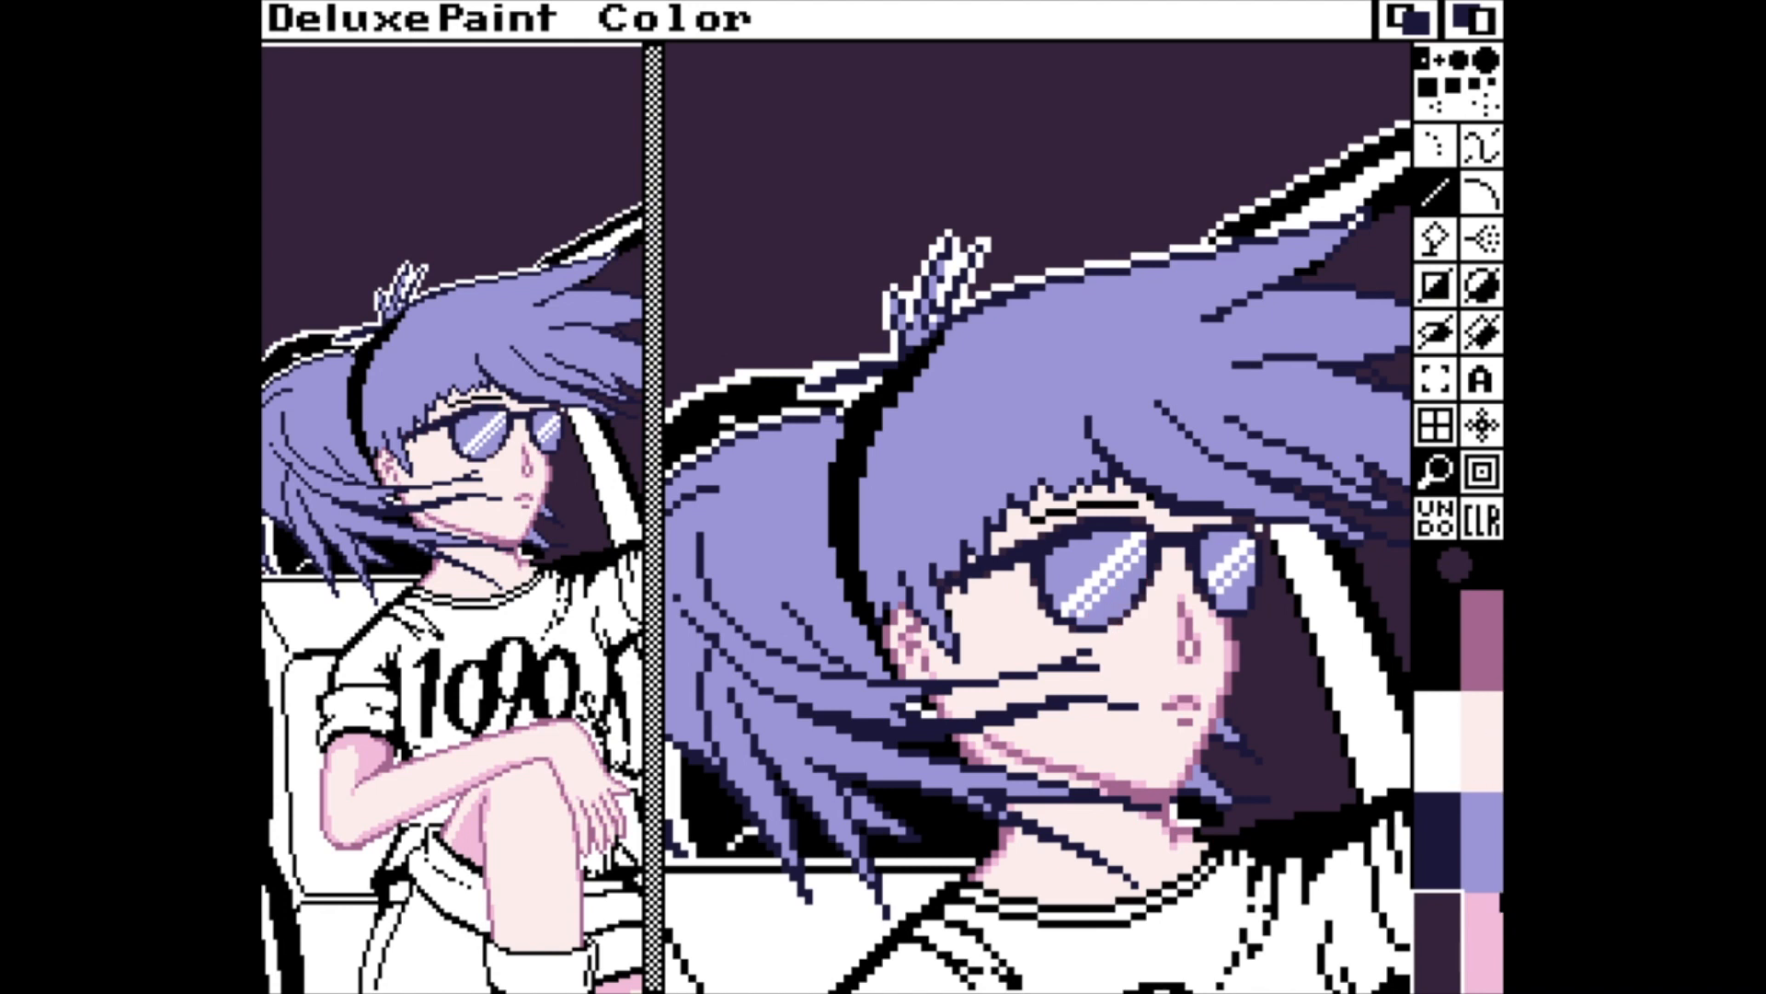
pyautogui.press('m')
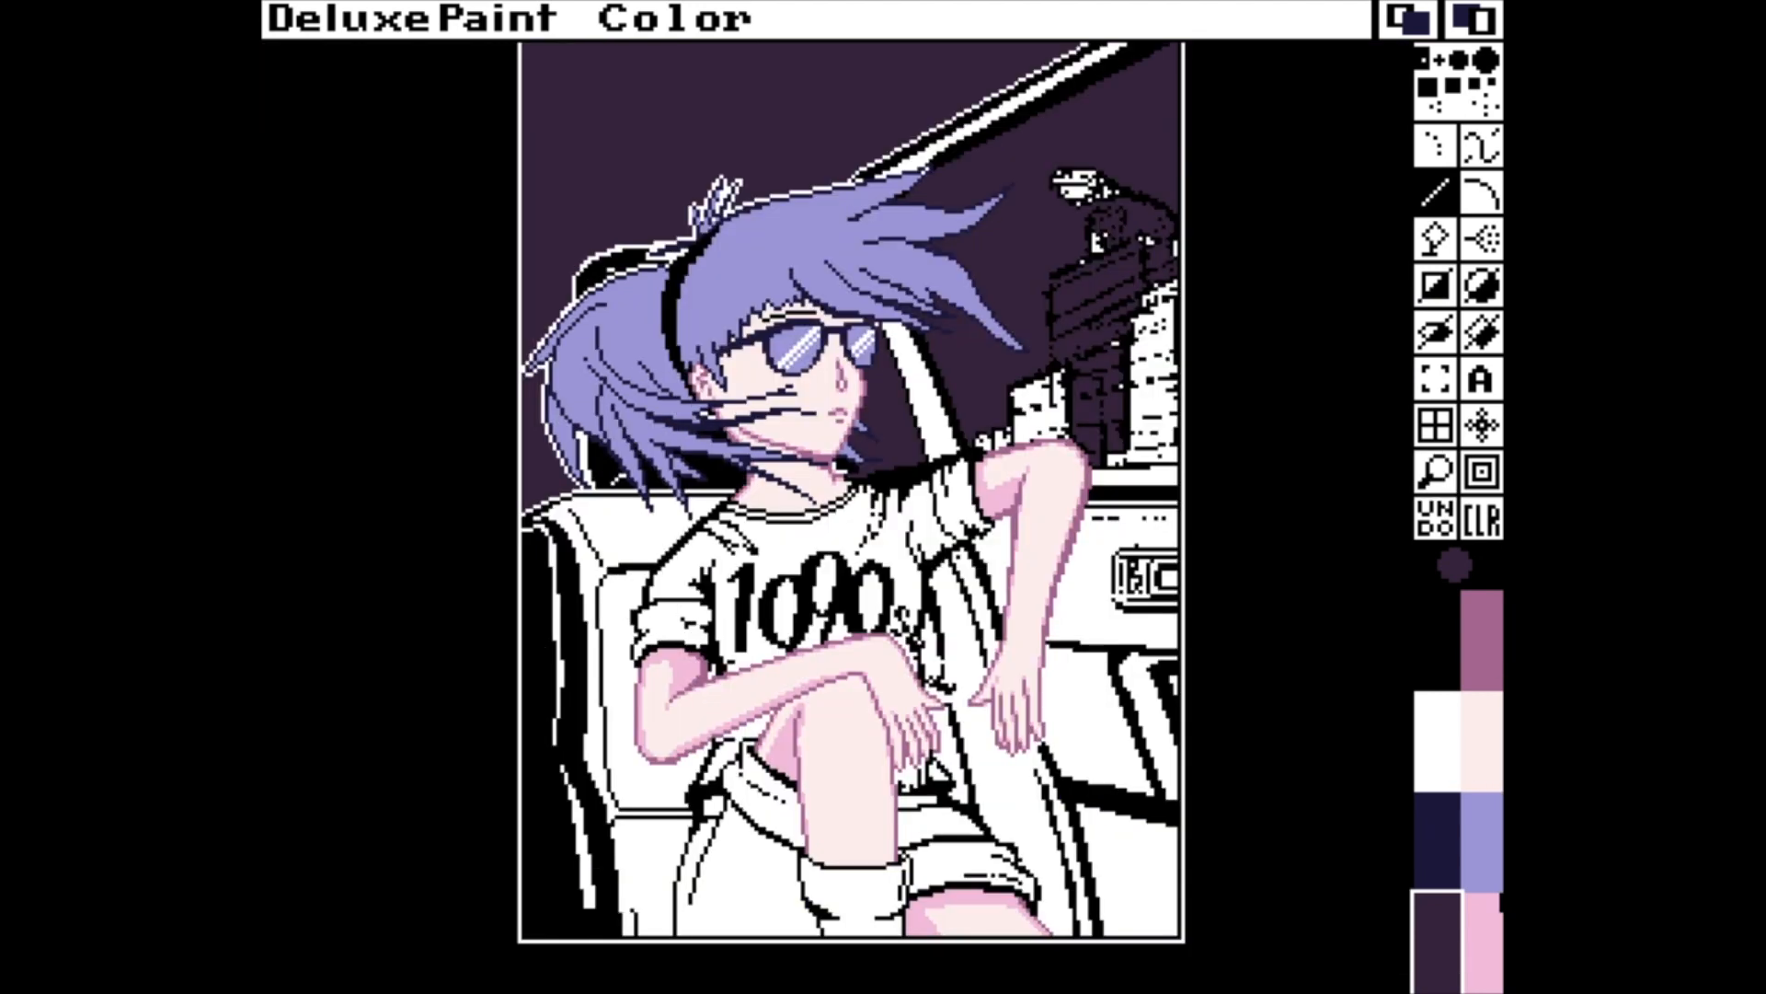
# Change the picture's screen format to 16 colours.
pyautogui.rightClick(383, 20)
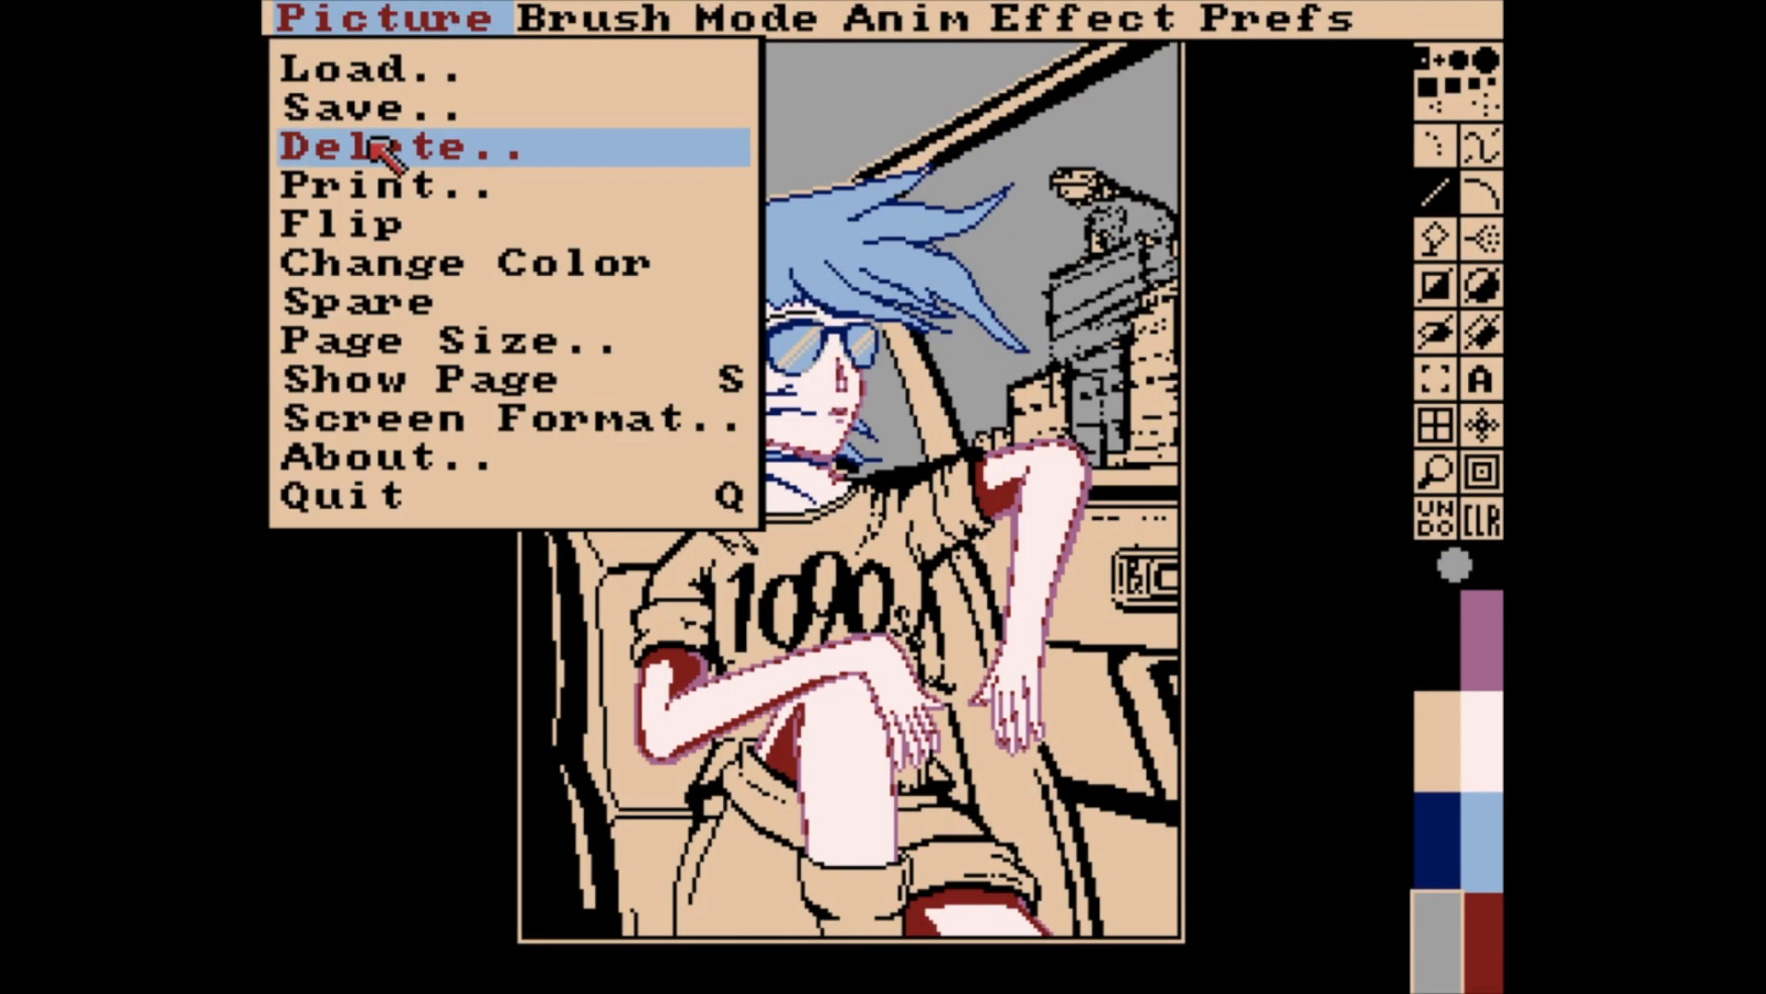
pyautogui.rightClick(515, 416)
pyautogui.click(1411, 368)
pyautogui.click(1499, 848)
# Change the magenta palette colour to a pale cyan and fill the body of the T-shirt with it.
pyautogui.click(1482, 618)
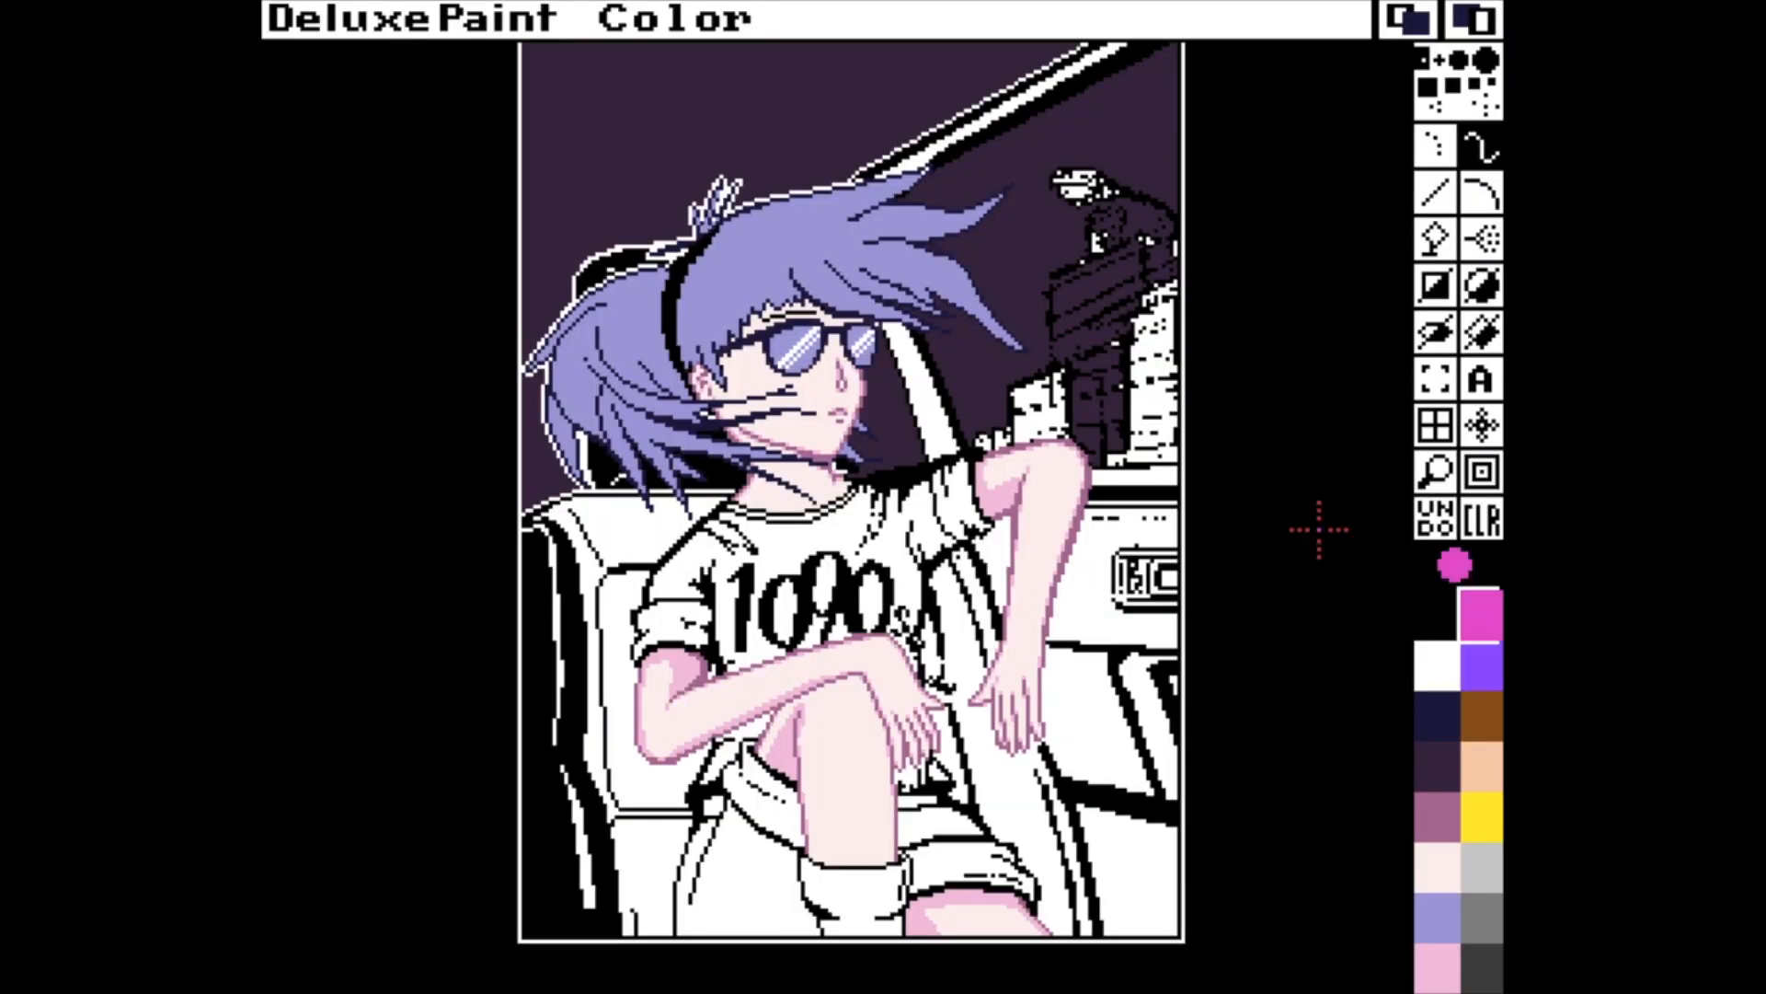
pyautogui.press('p')
pyautogui.click(680, 149)
pyautogui.moveTo(494, 161); pyautogui.dragTo(484, 243)
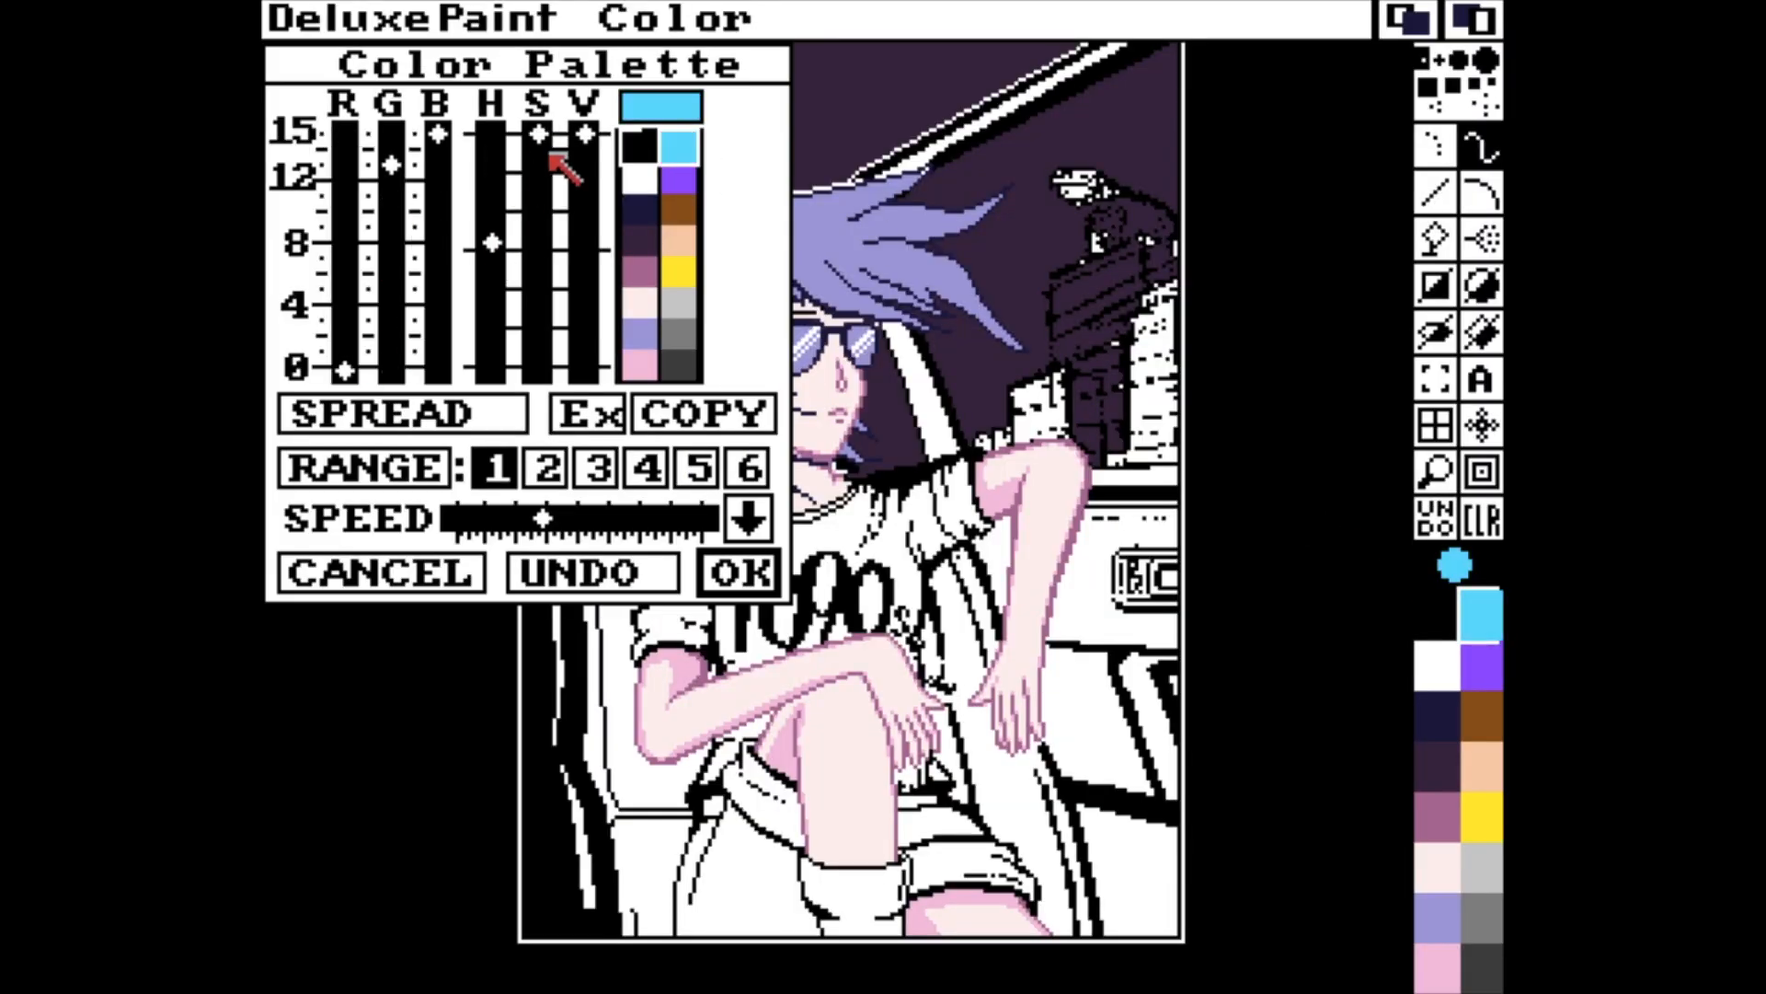
pyautogui.moveTo(539, 138); pyautogui.dragTo(587, 61)
pyautogui.moveTo(531, 260); pyautogui.dragTo(531, 304)
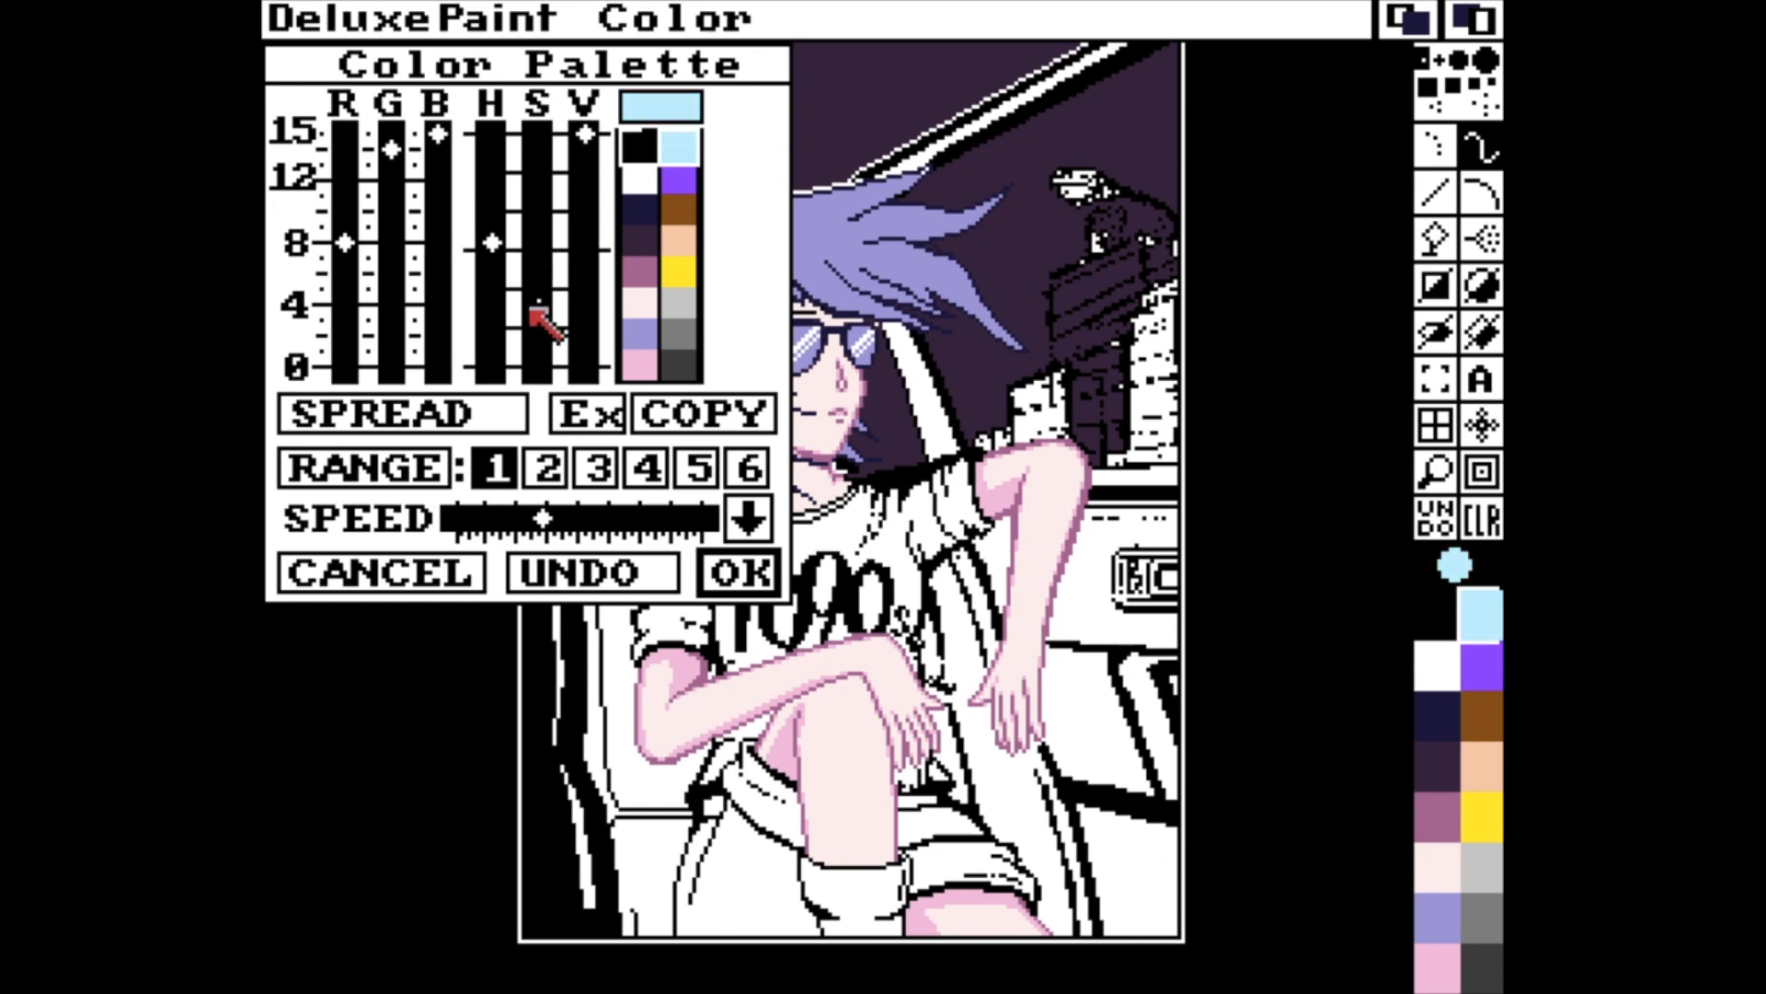
pyautogui.moveTo(486, 243)
pyautogui.mouseDown()
pyautogui.moveTo(486, 261)
pyautogui.moveTo(485, 245)
pyautogui.mouseUp()
pyautogui.moveTo(586, 138); pyautogui.dragTo(586, 175)
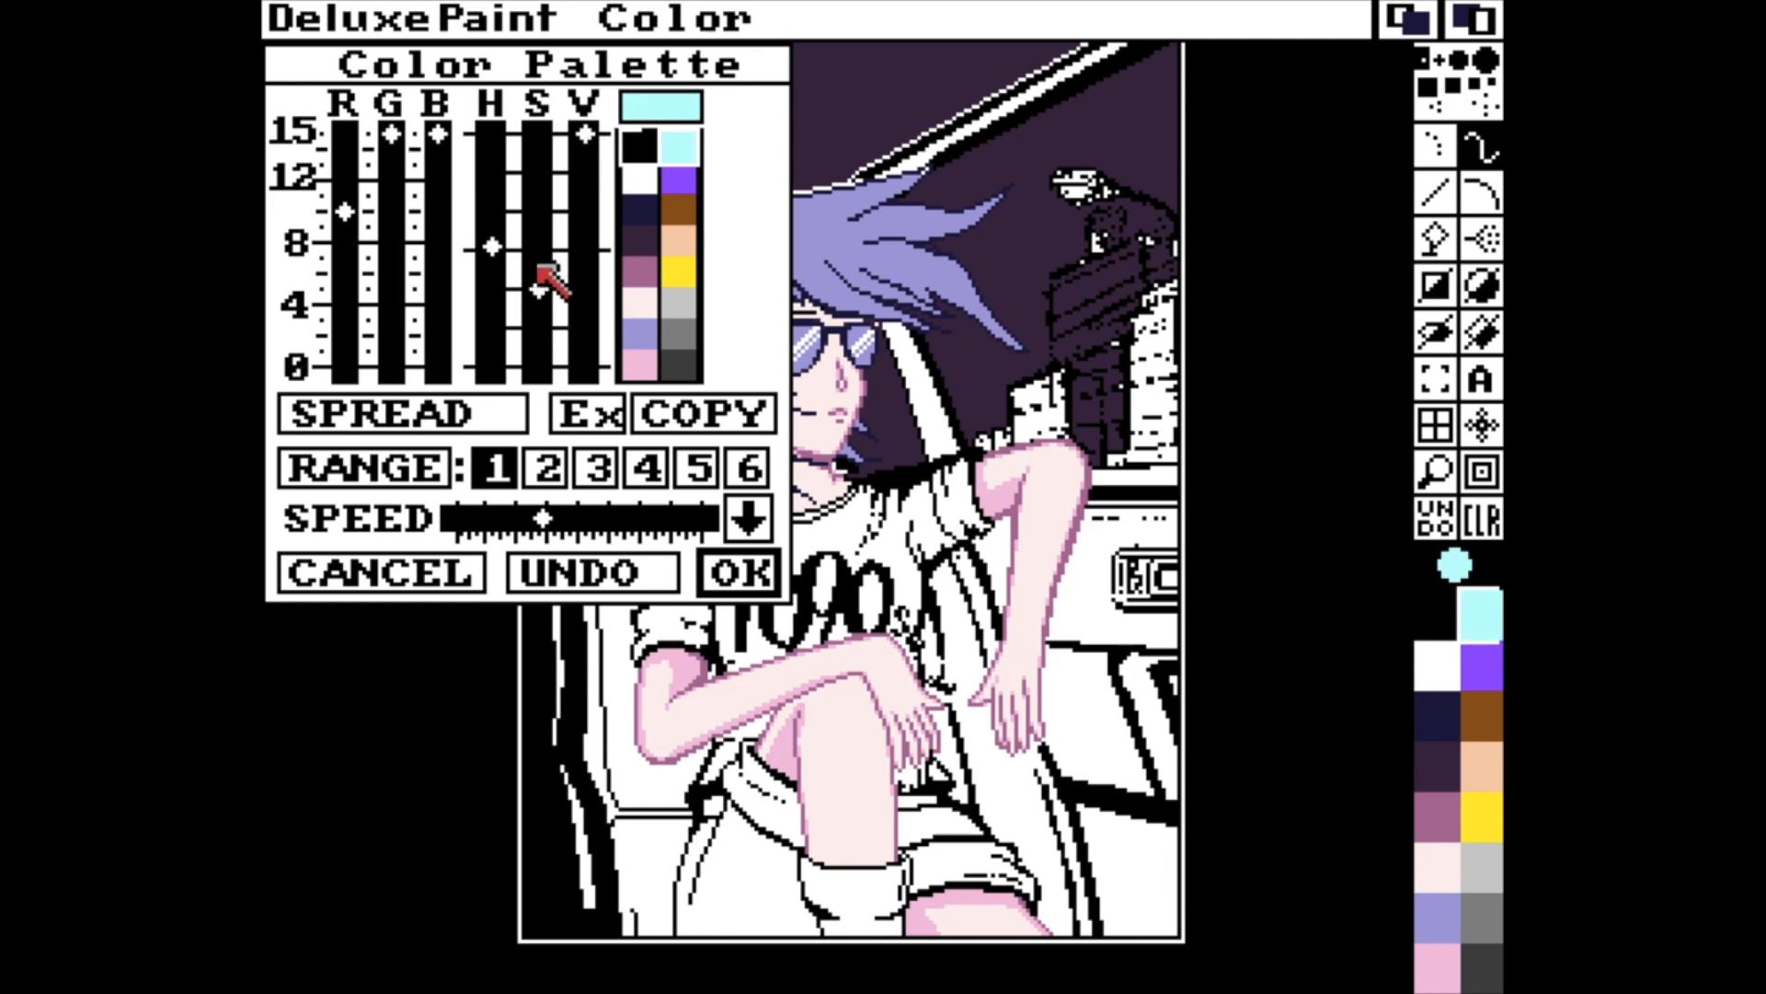
pyautogui.moveTo(538, 304)
pyautogui.mouseDown()
pyautogui.moveTo(530, 335)
pyautogui.moveTo(539, 313)
pyautogui.mouseUp()
pyautogui.click(747, 572)
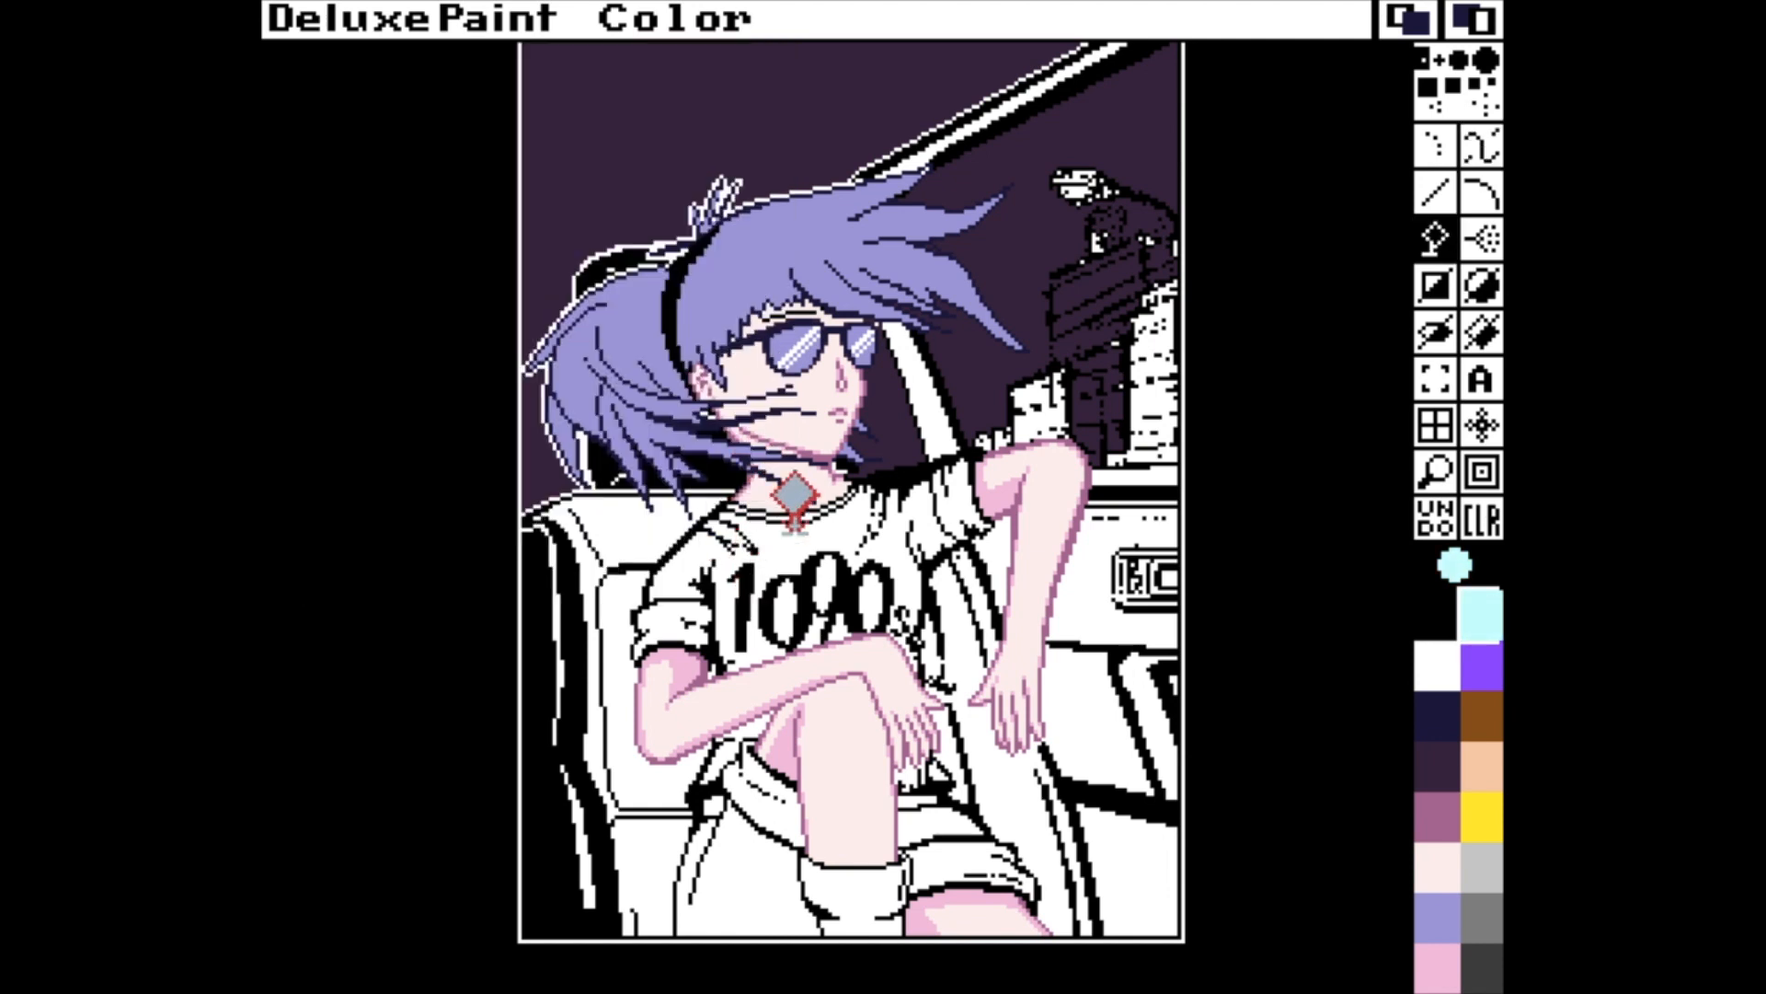
pyautogui.click(800, 534)
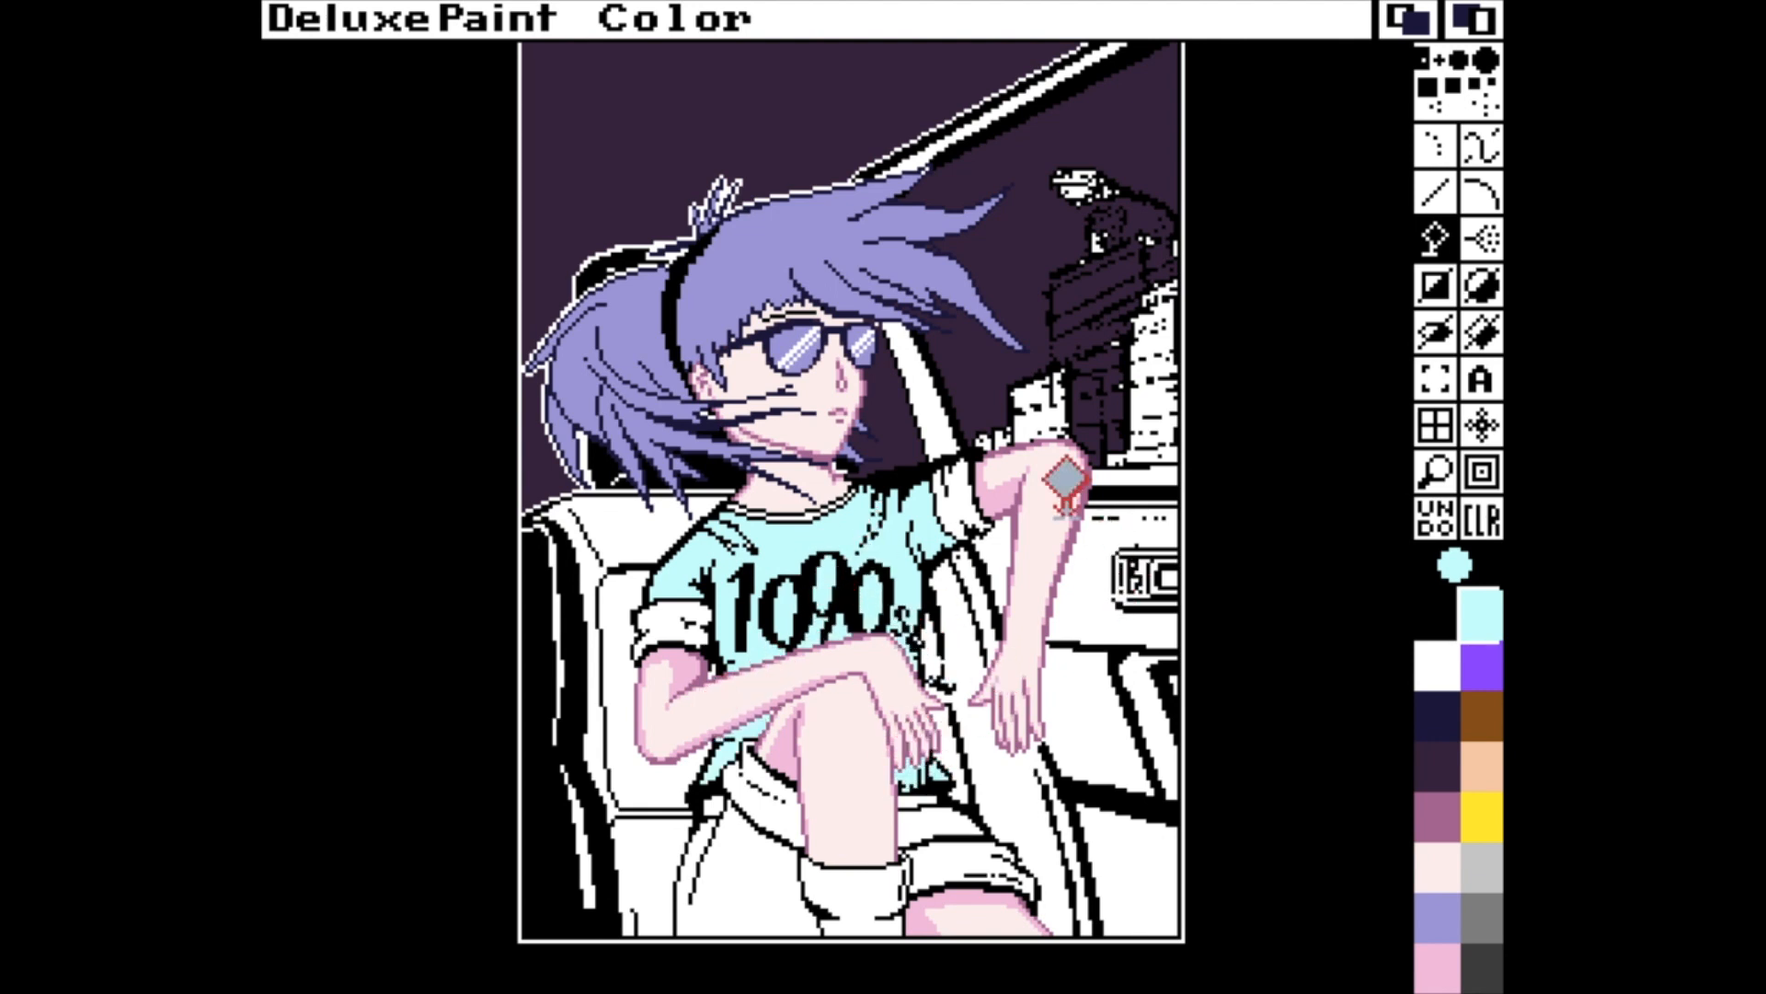
# Copy the pale cyan over the purple palette colour, and darken and saturate the copy into a teal.
pyautogui.press('p')
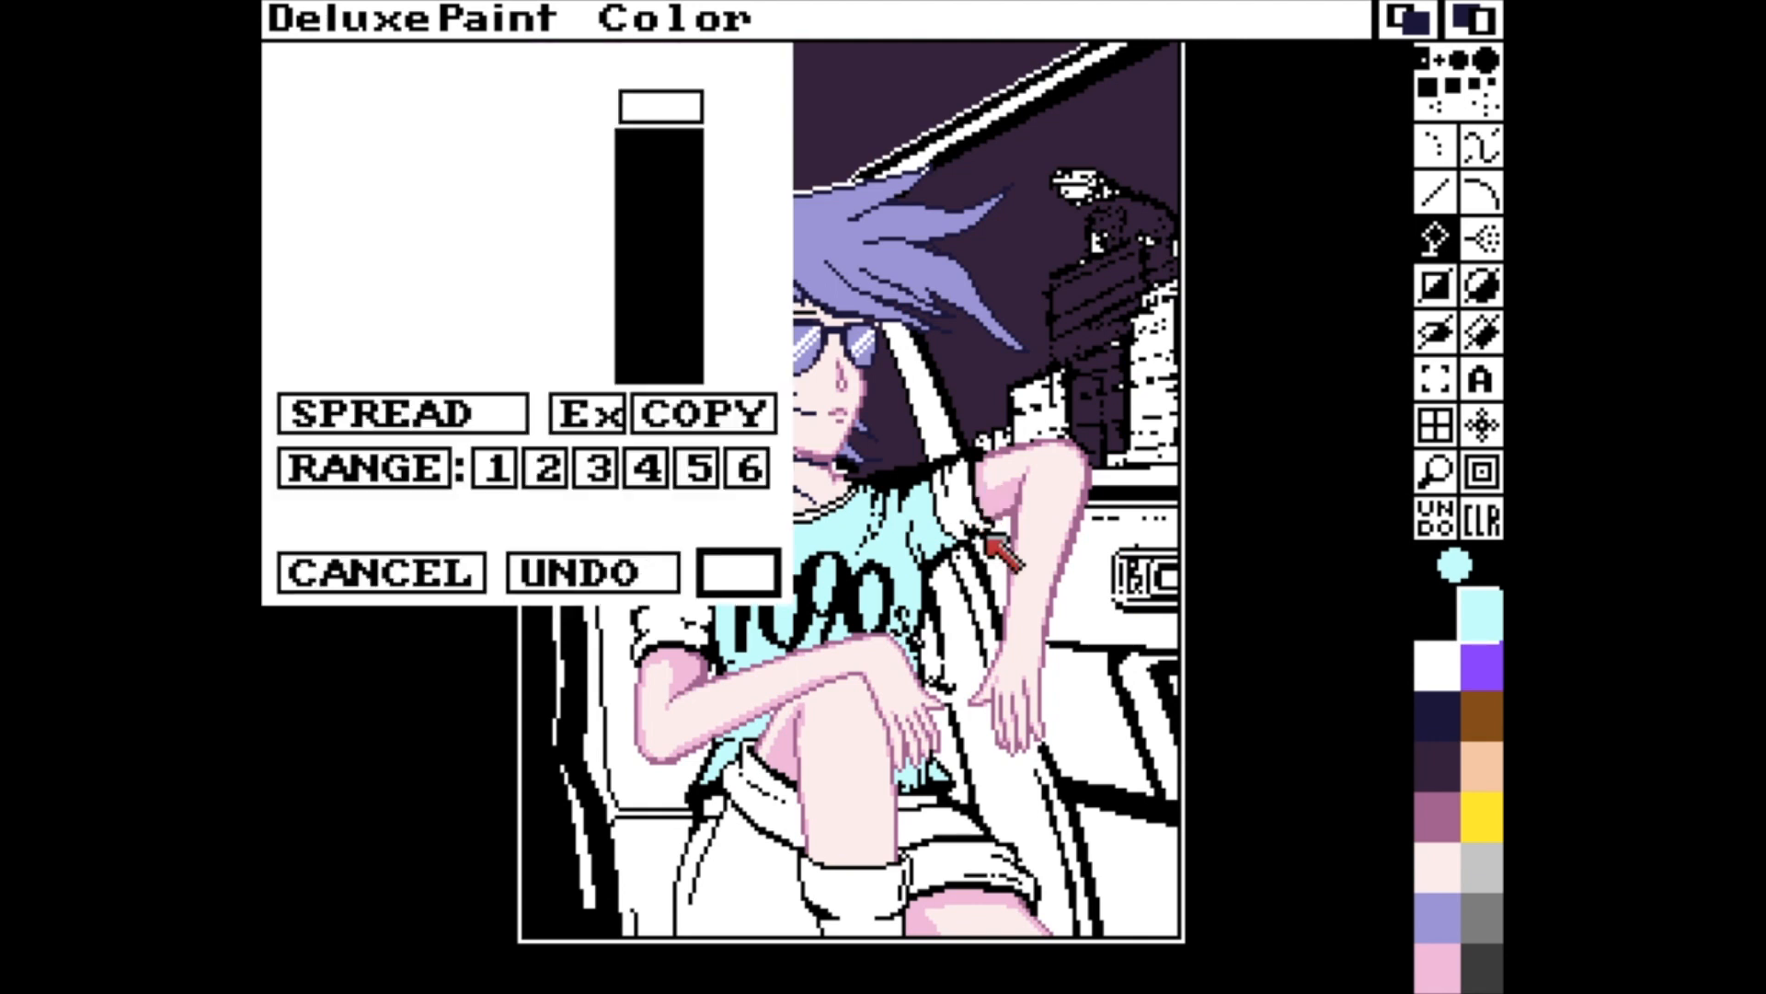
pyautogui.click(672, 416)
pyautogui.click(679, 186)
pyautogui.moveTo(585, 136); pyautogui.dragTo(586, 171)
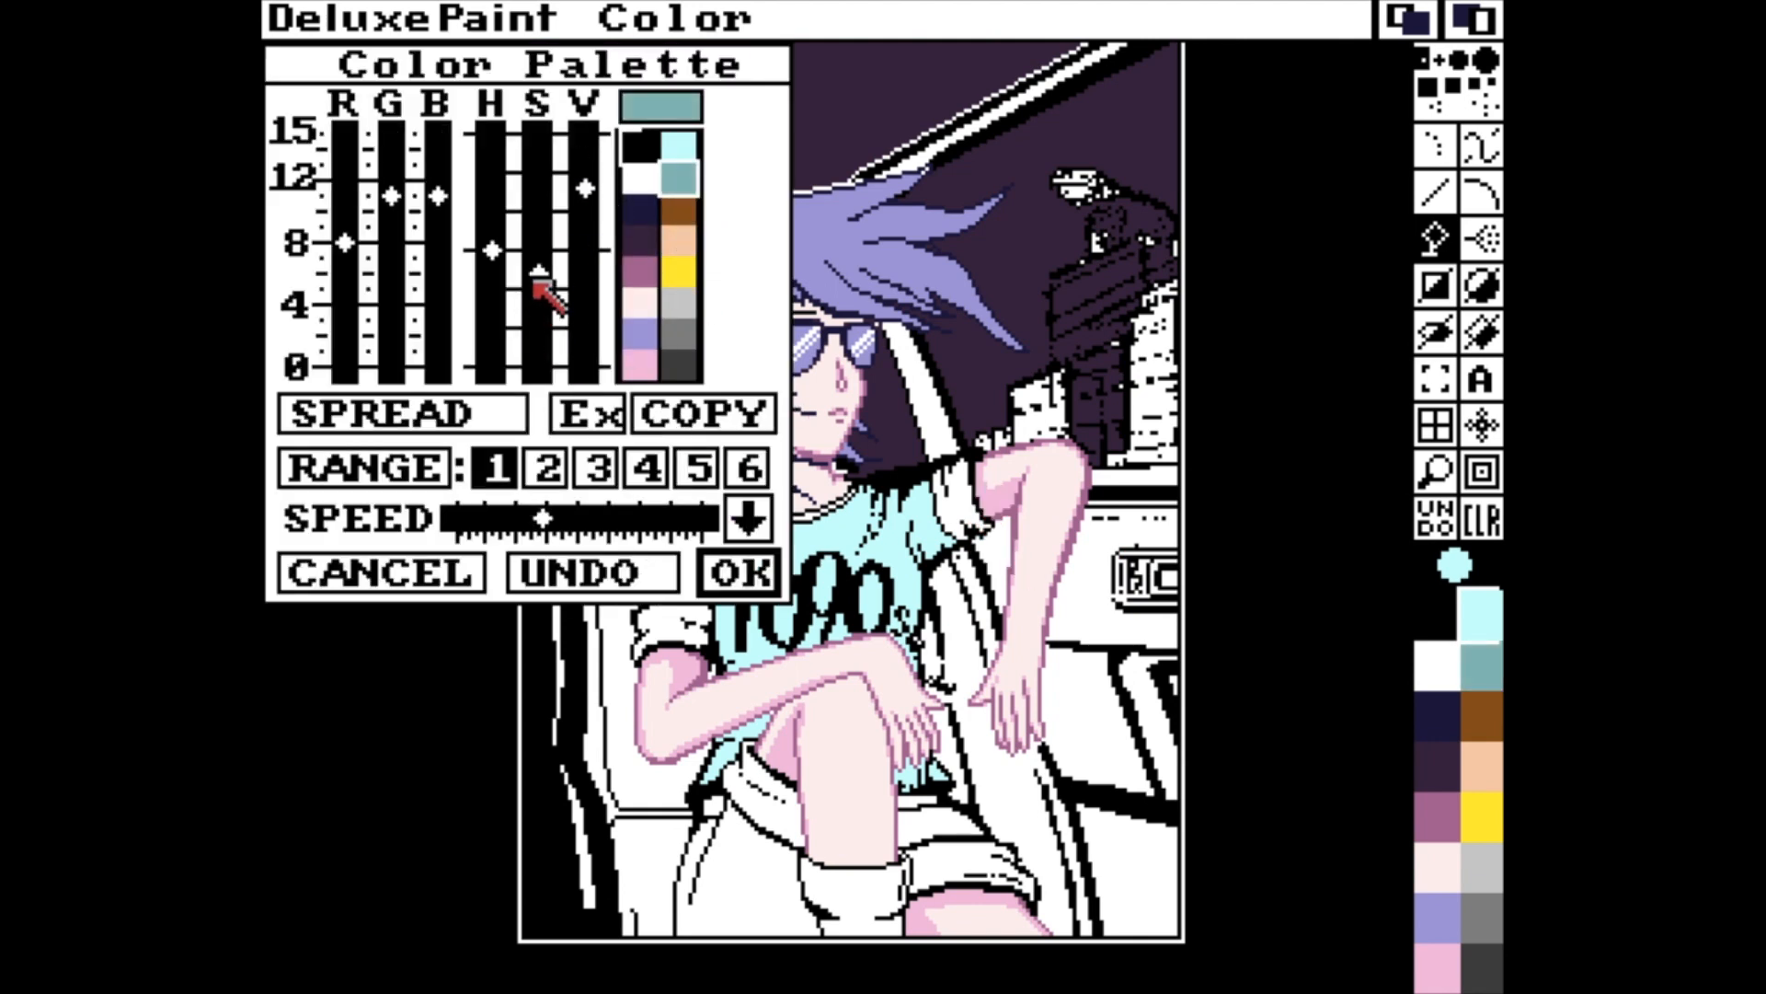
pyautogui.moveTo(544, 285); pyautogui.dragTo(543, 229)
pyautogui.click(736, 572)
# Fill the "1090" lettering on the T-shirt with teal after trying it in white.
pyautogui.click(1440, 677)
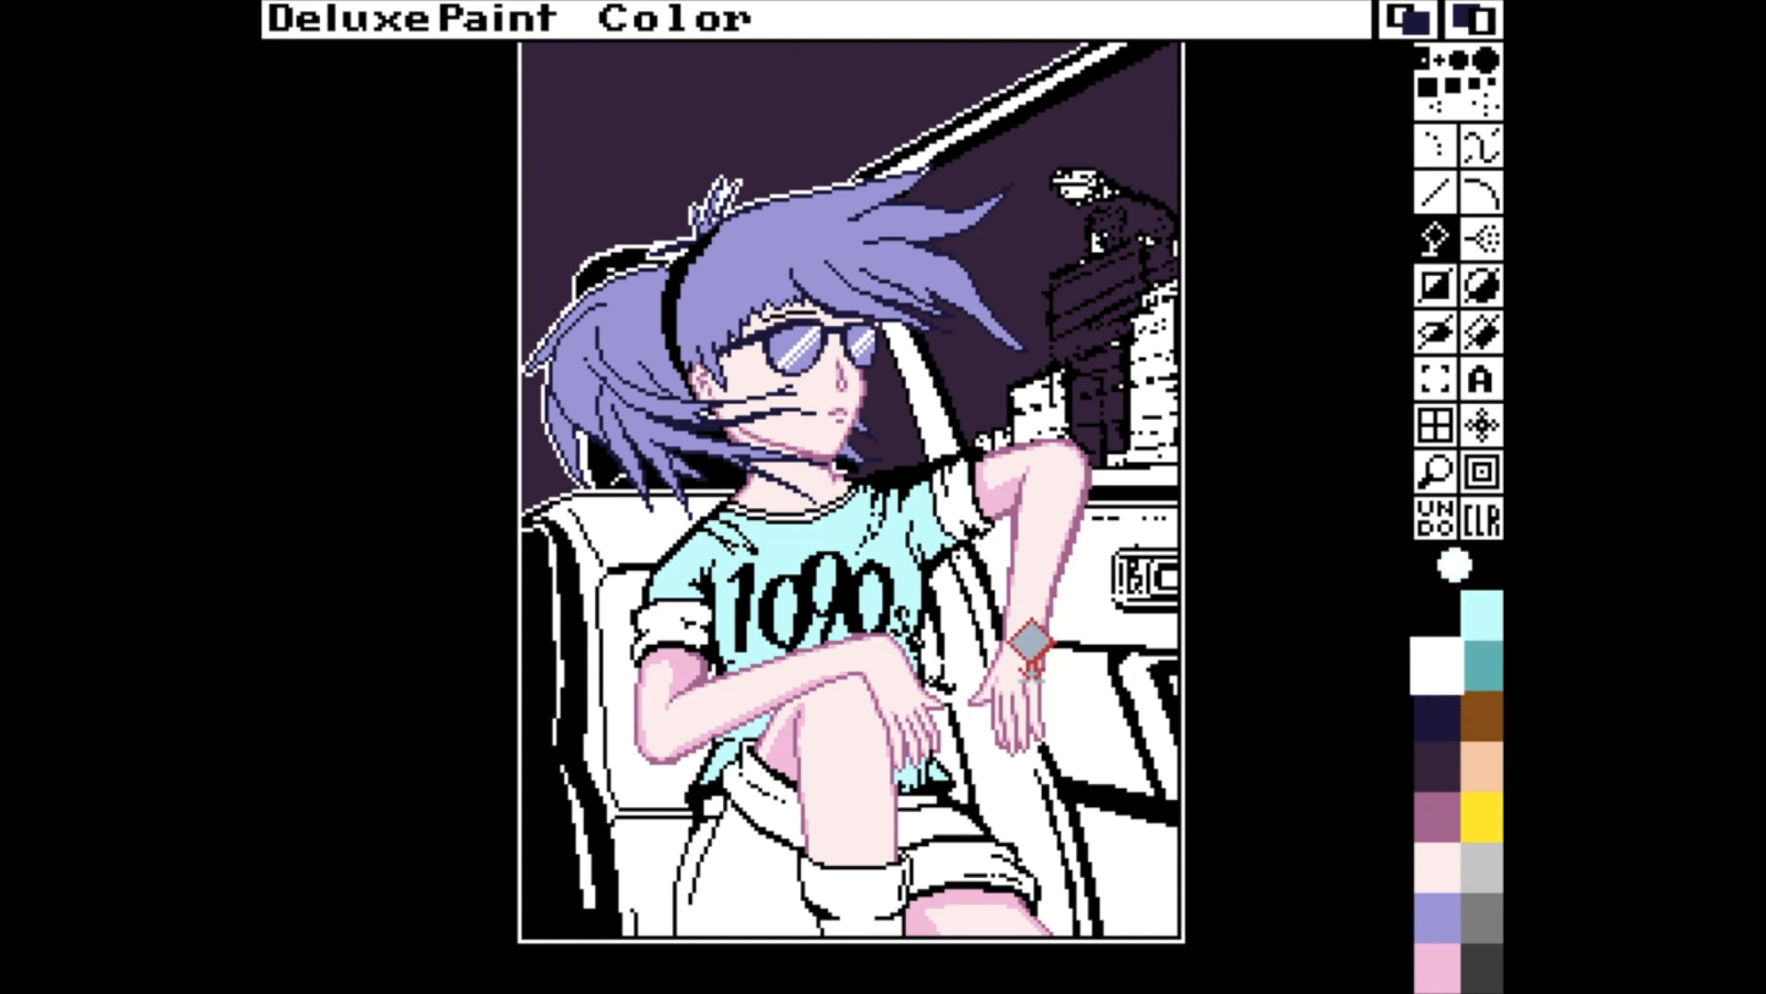
pyautogui.click(747, 581)
pyautogui.click(1481, 665)
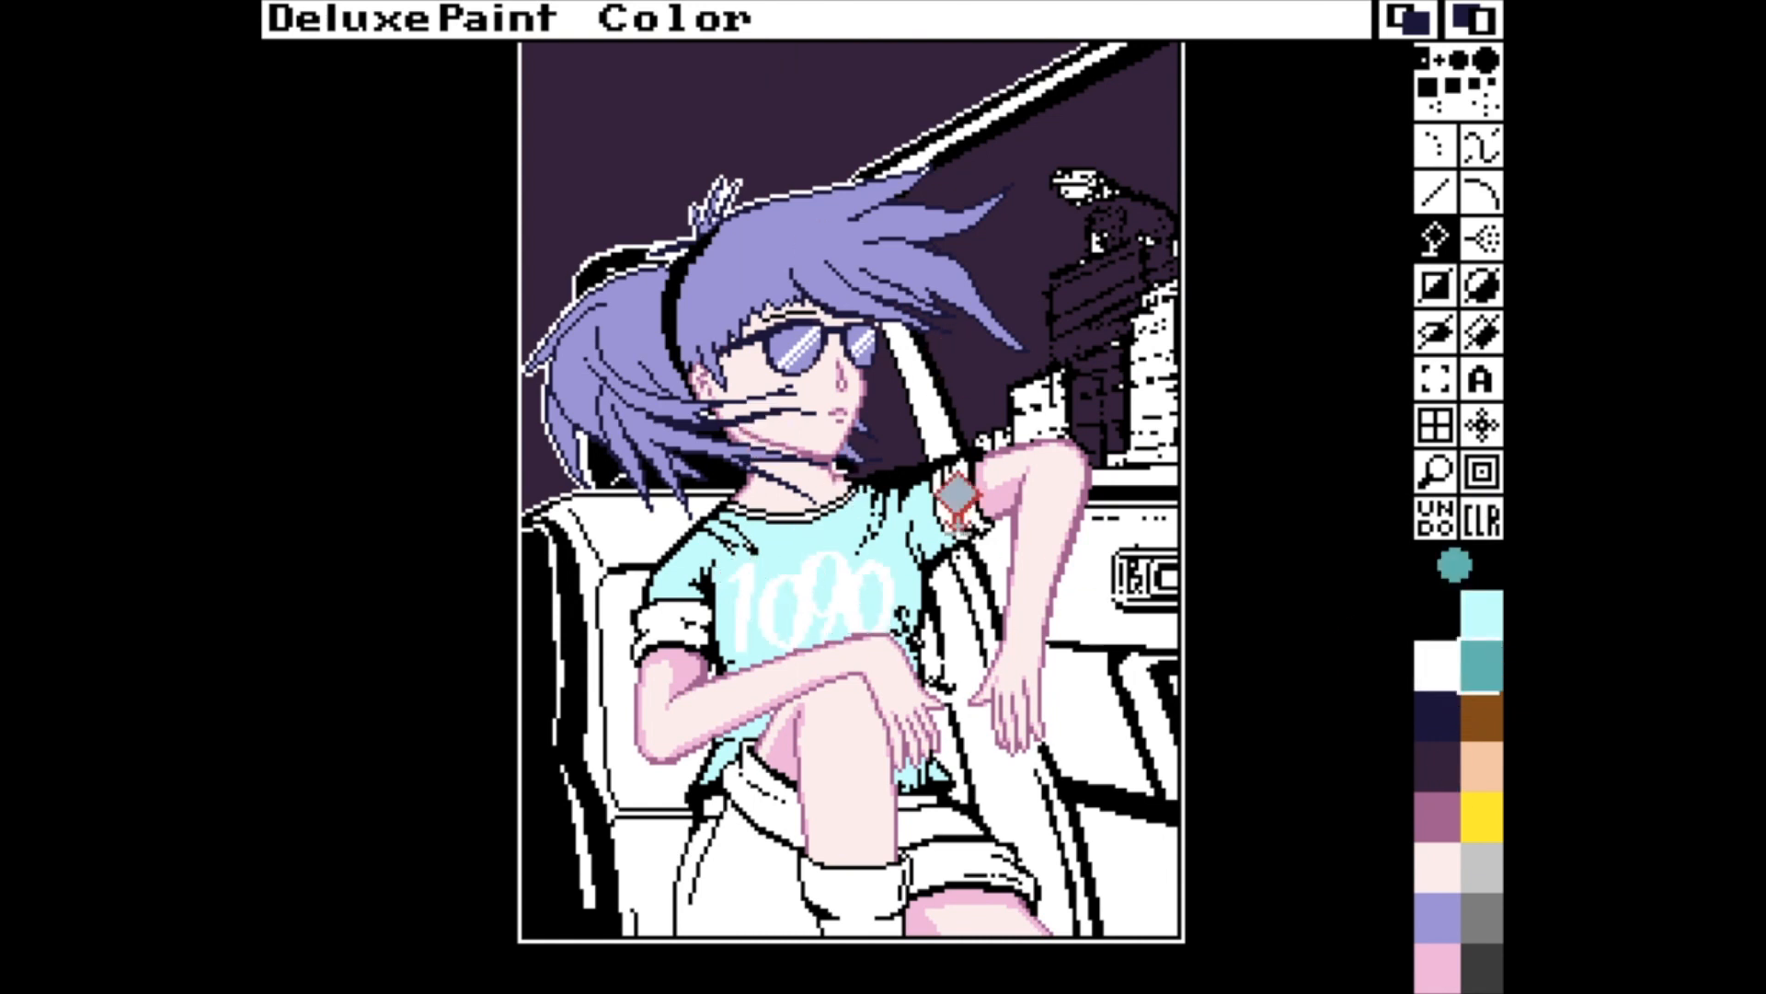
pyautogui.click(842, 579)
pyautogui.click(907, 612)
pyautogui.press('u')
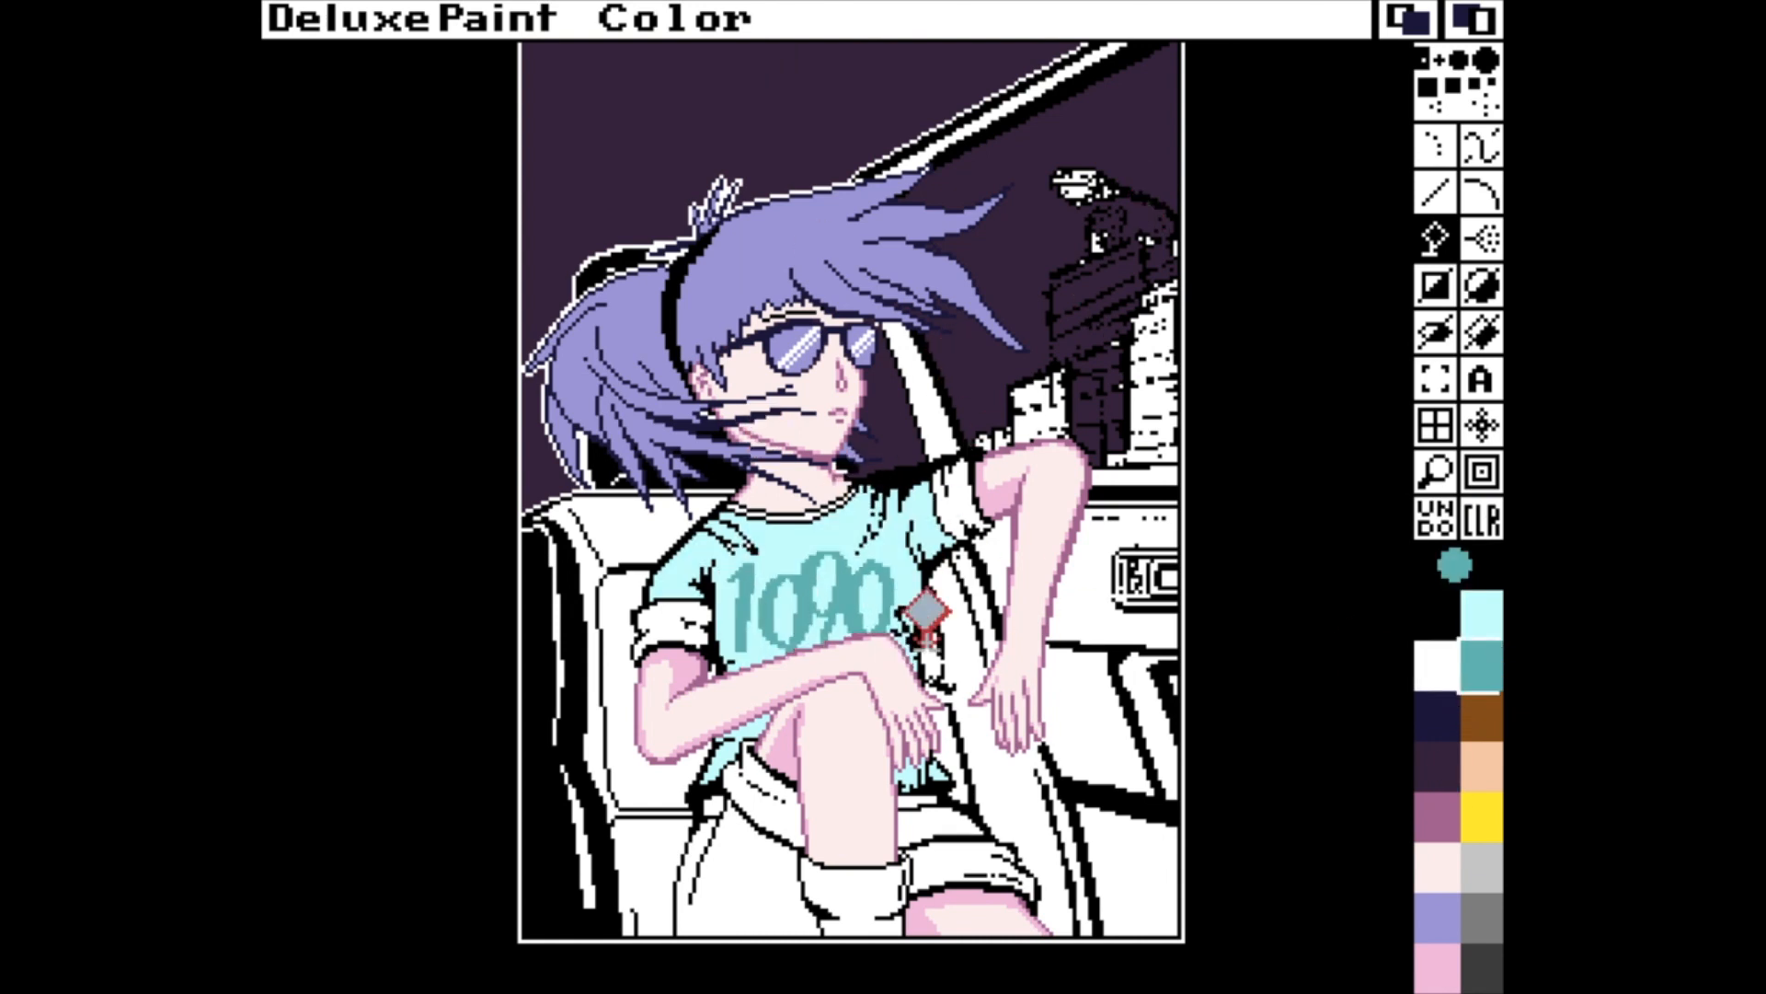
# Recolour the small "s" after the number in teal, clean up around it in pale cyan, and pick teal again.
pyautogui.press('m')
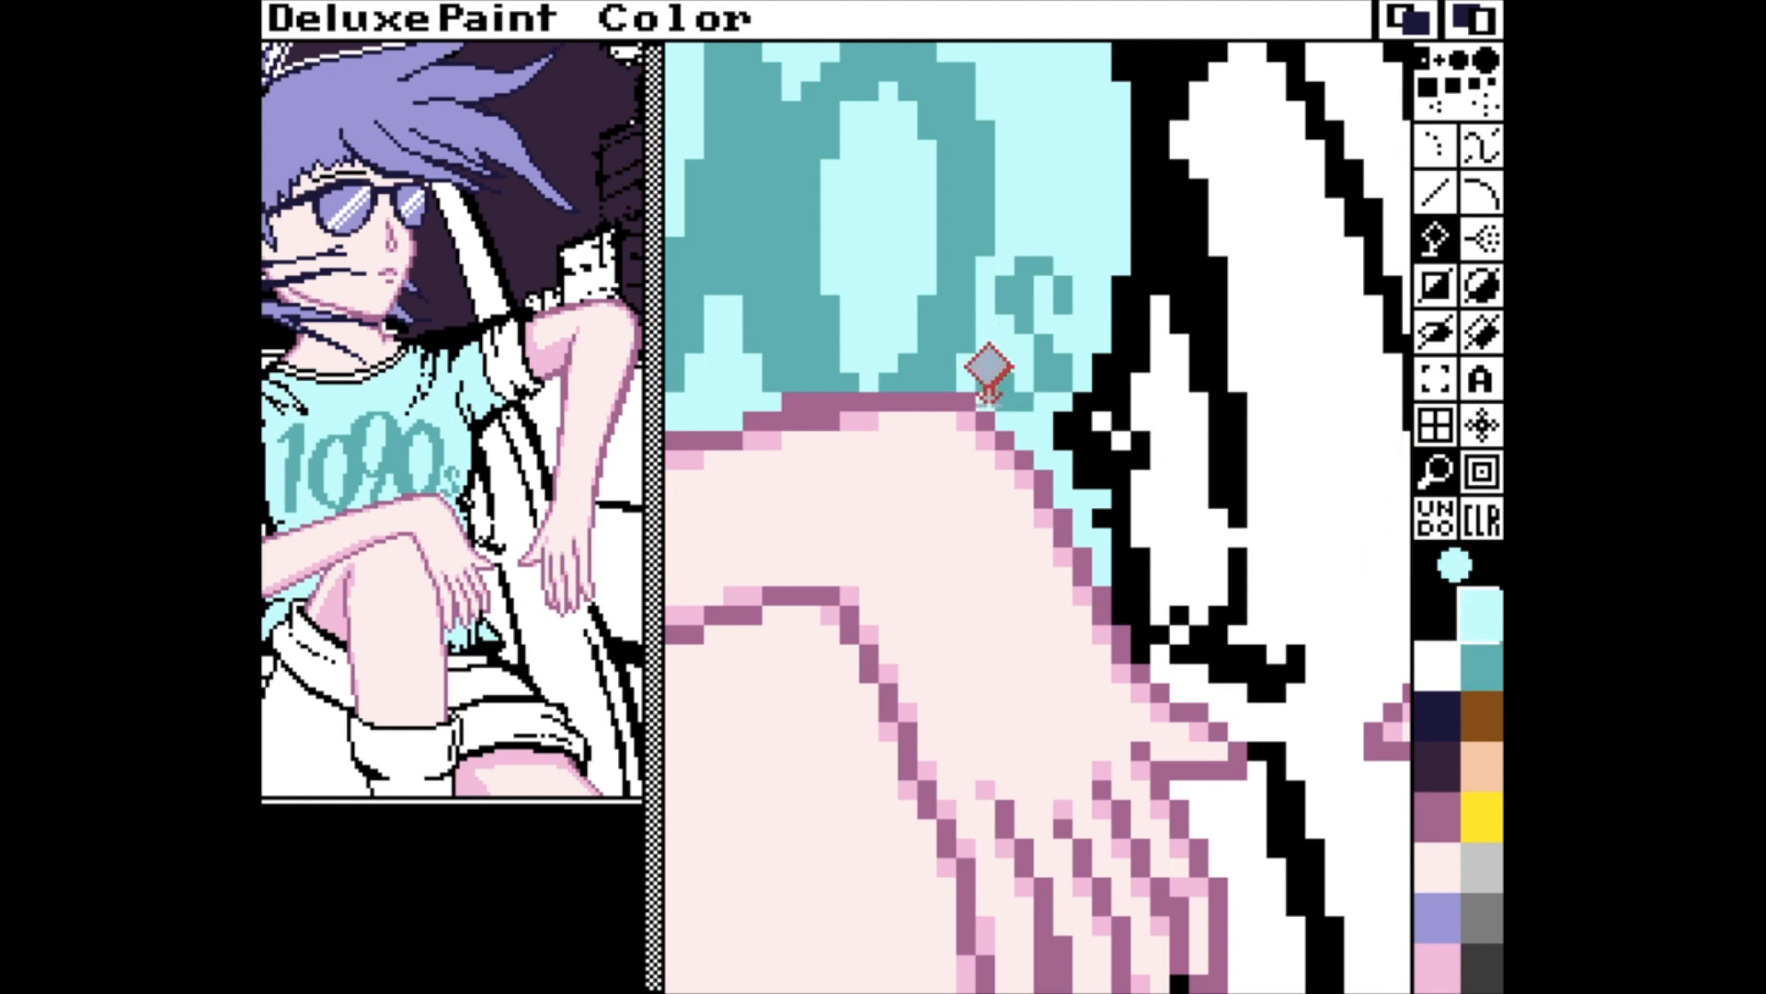
pyautogui.press('m')
pyautogui.click(1484, 663)
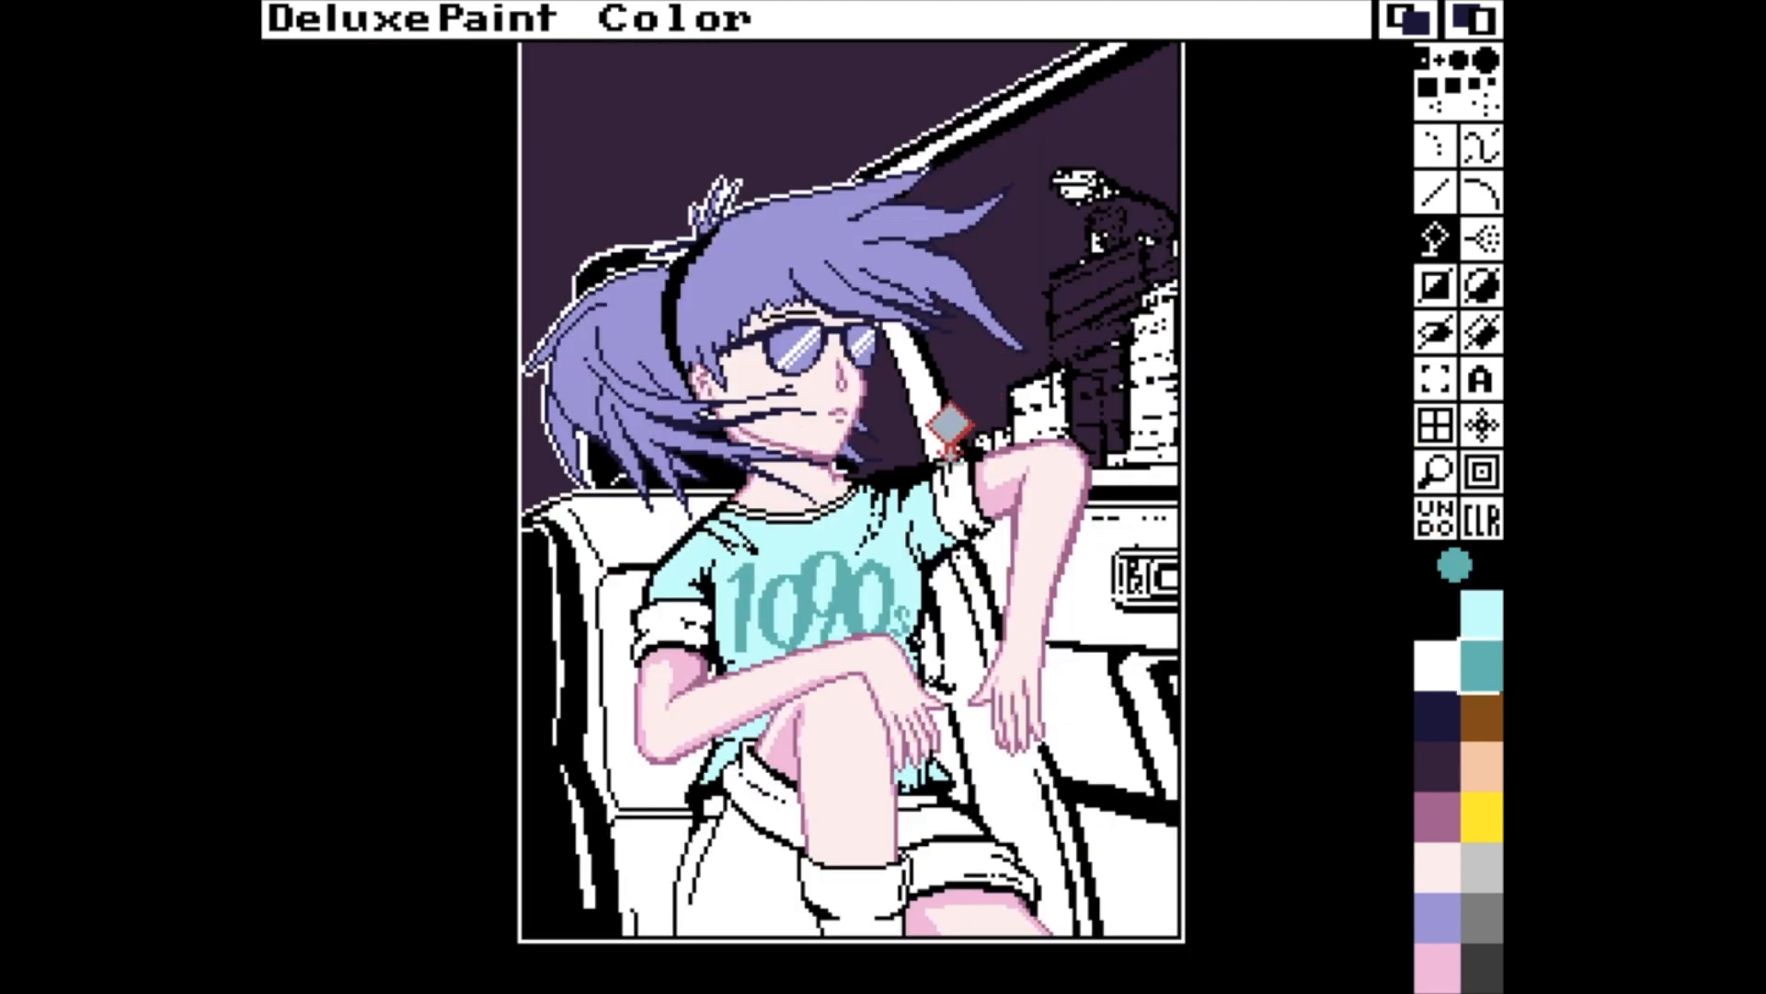
# Recolour the black outlines and folds on the T-shirt's shoulder and side beneath the raised arm in teal.
pyautogui.click(951, 459)
pyautogui.press('u')
pyautogui.press('v')
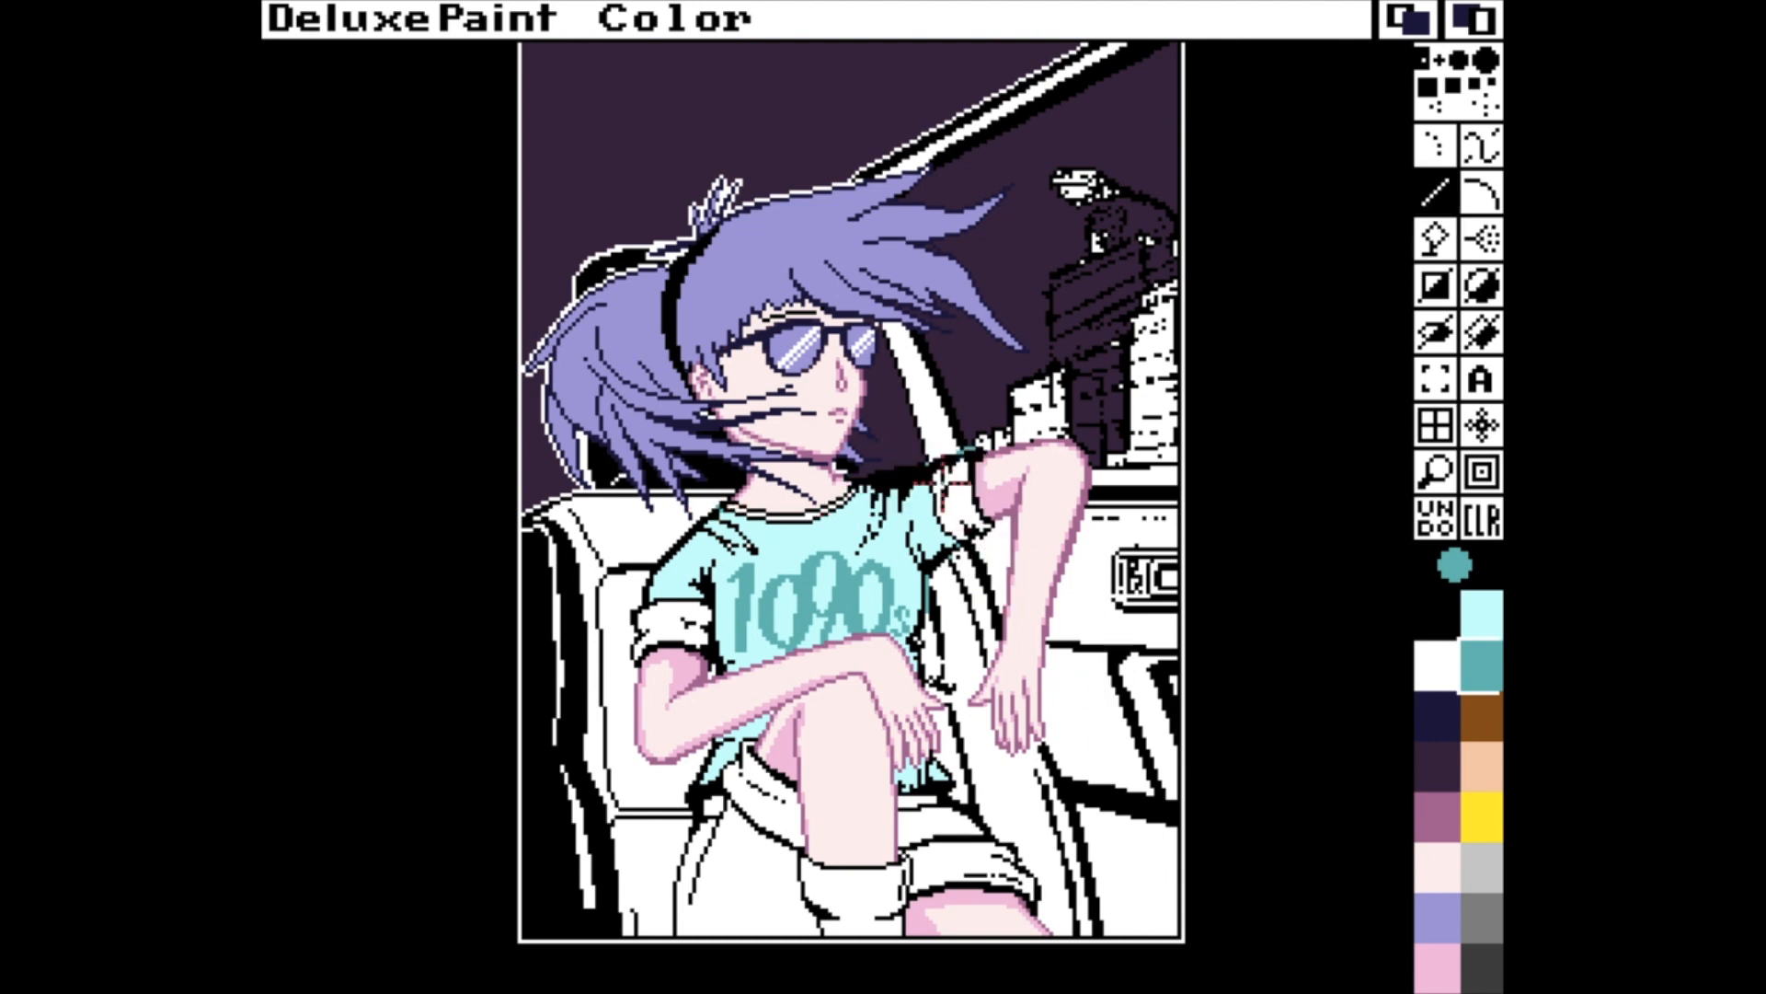
pyautogui.press('f')
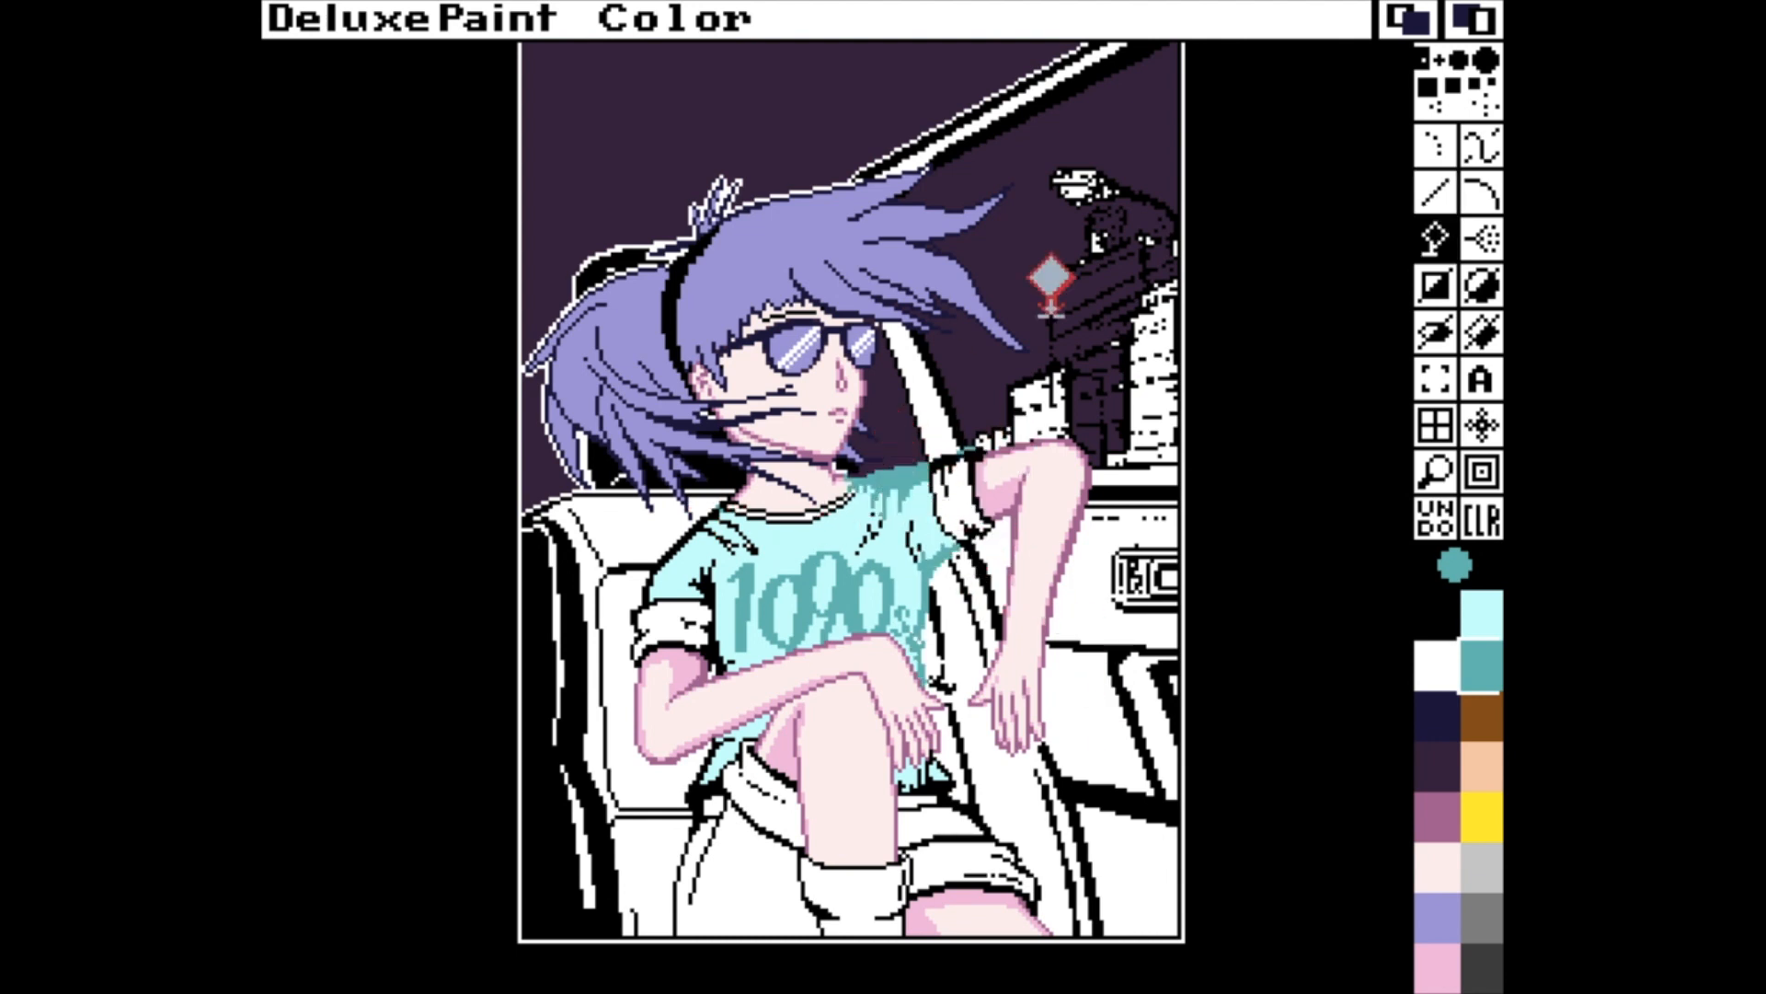
pyautogui.press('v')
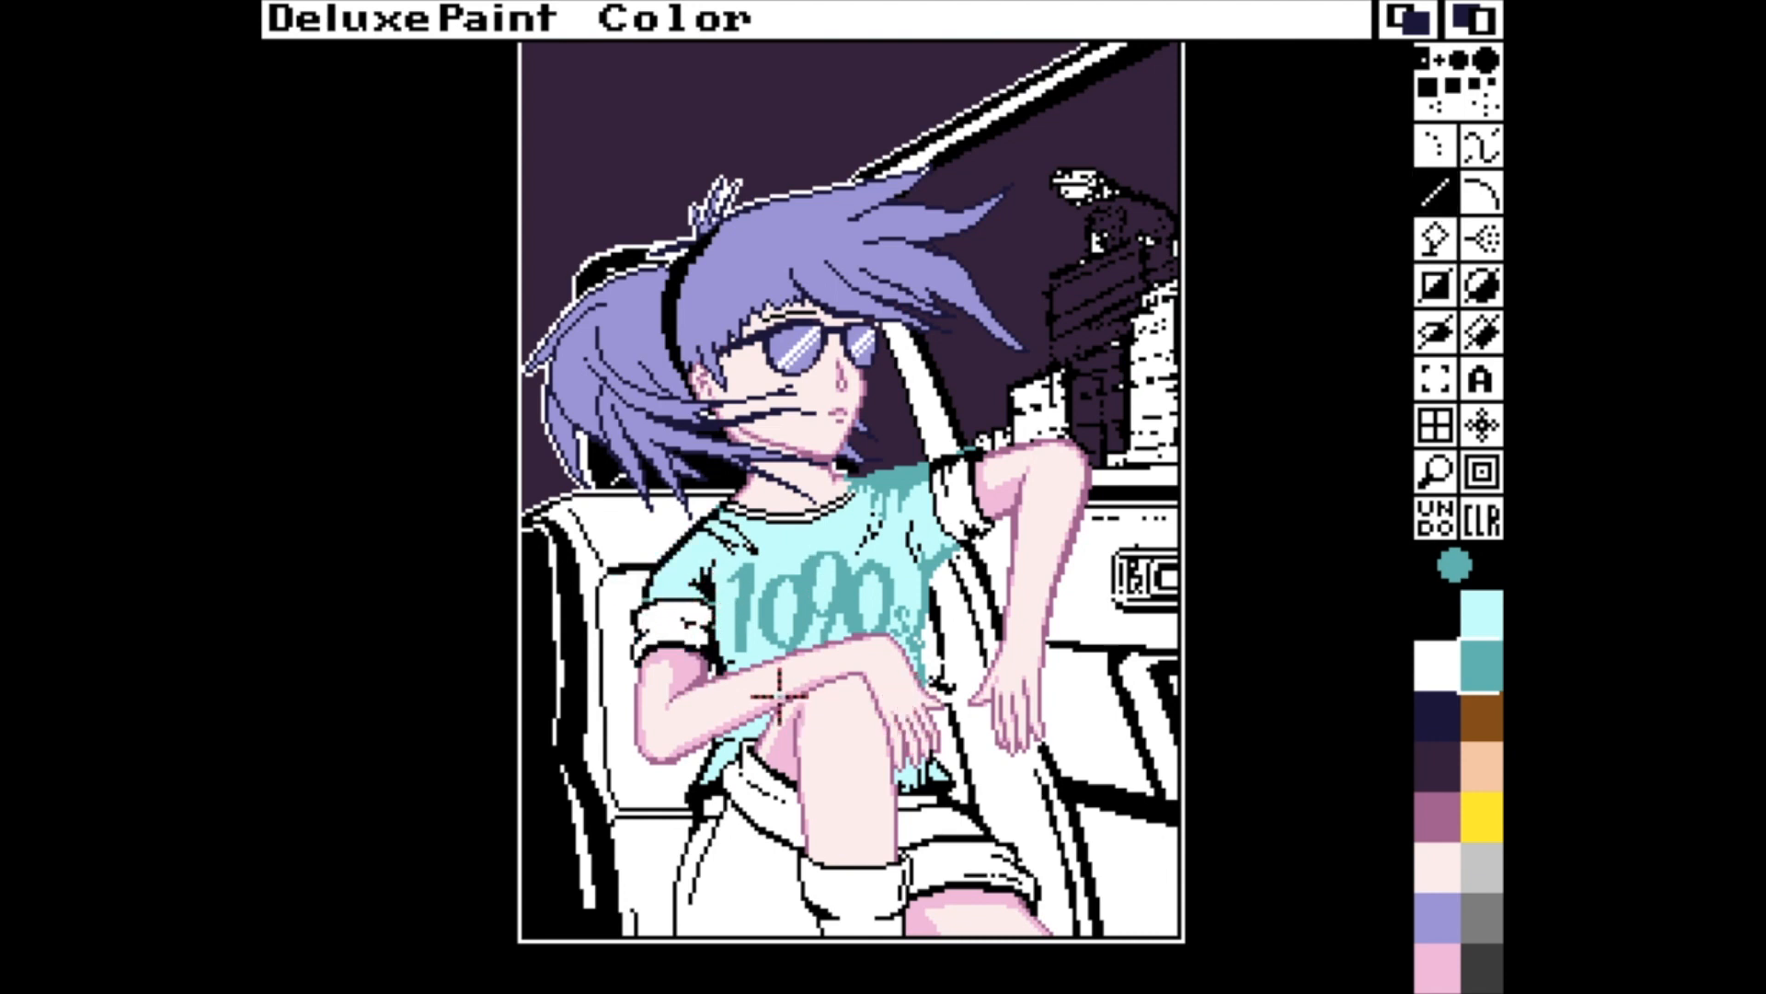
pyautogui.press('f')
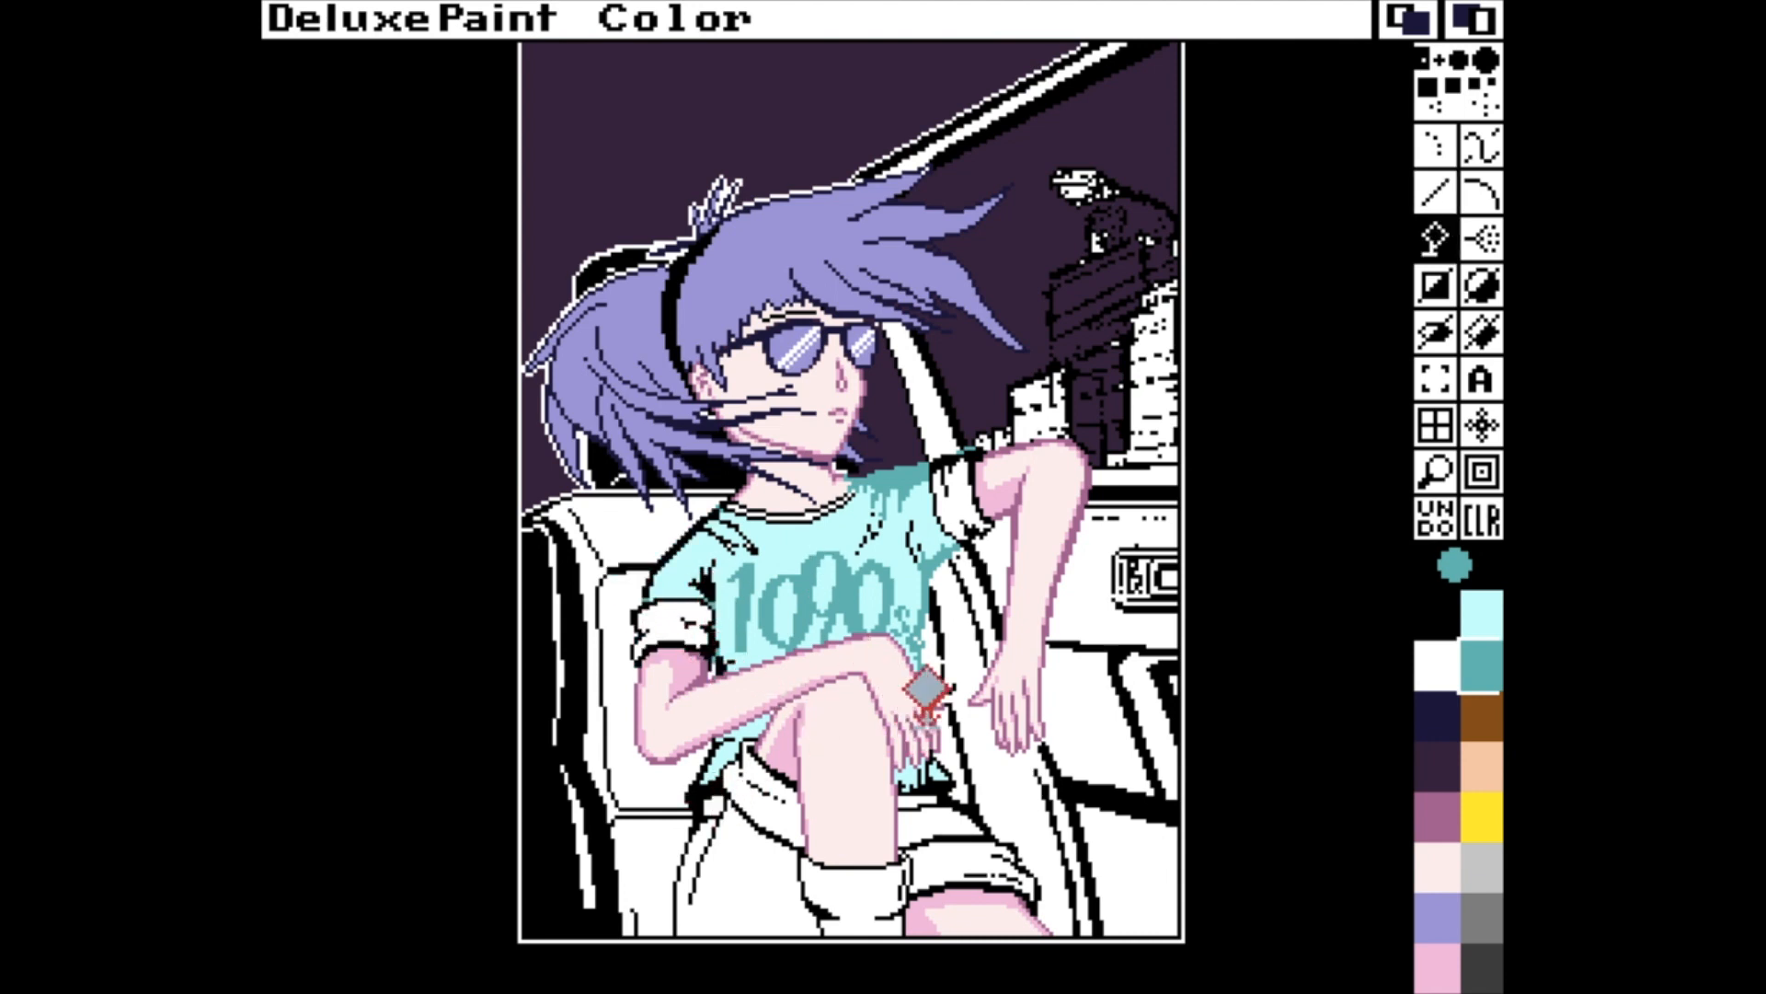
# Separate the black outline of the T-shirt's other shoulder, above the white sleeve cuff, from adjoining lines and fill it with teal.
pyautogui.click(687, 534)
pyautogui.press('u')
pyautogui.press('v')
pyautogui.press('f')
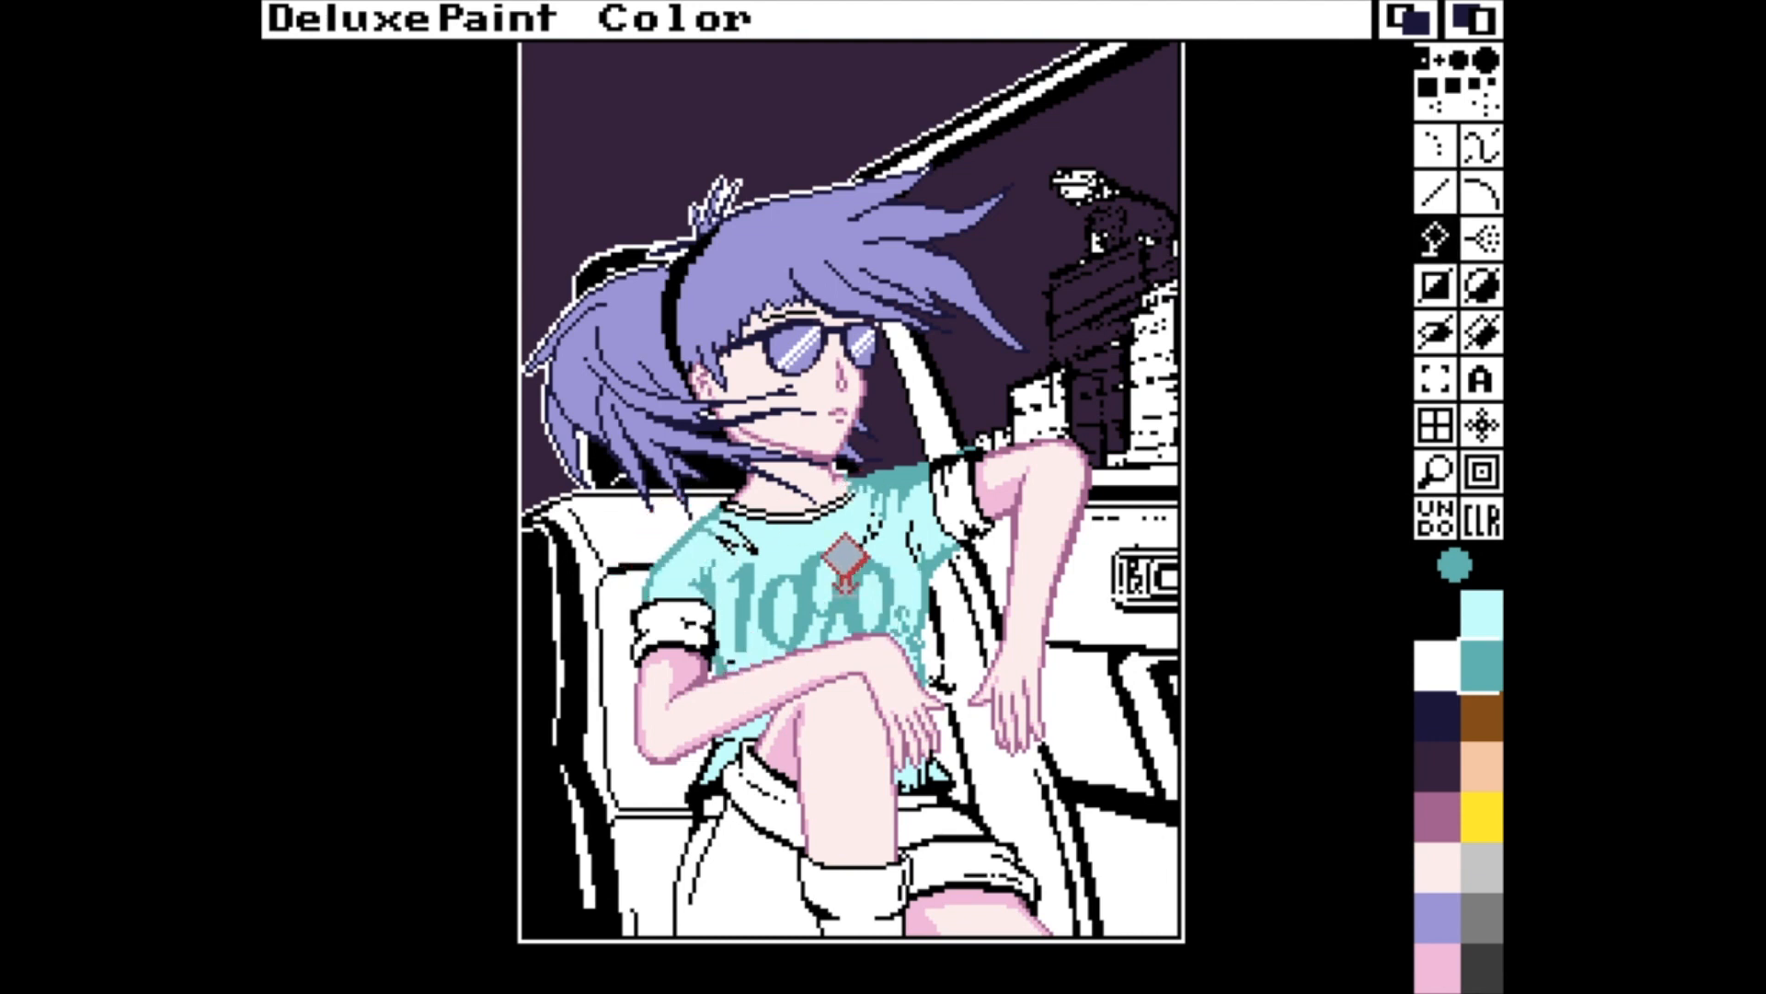
# Recolour the black outlines along the T-shirt's lower hem and around its neckline in teal.
pyautogui.press('v')
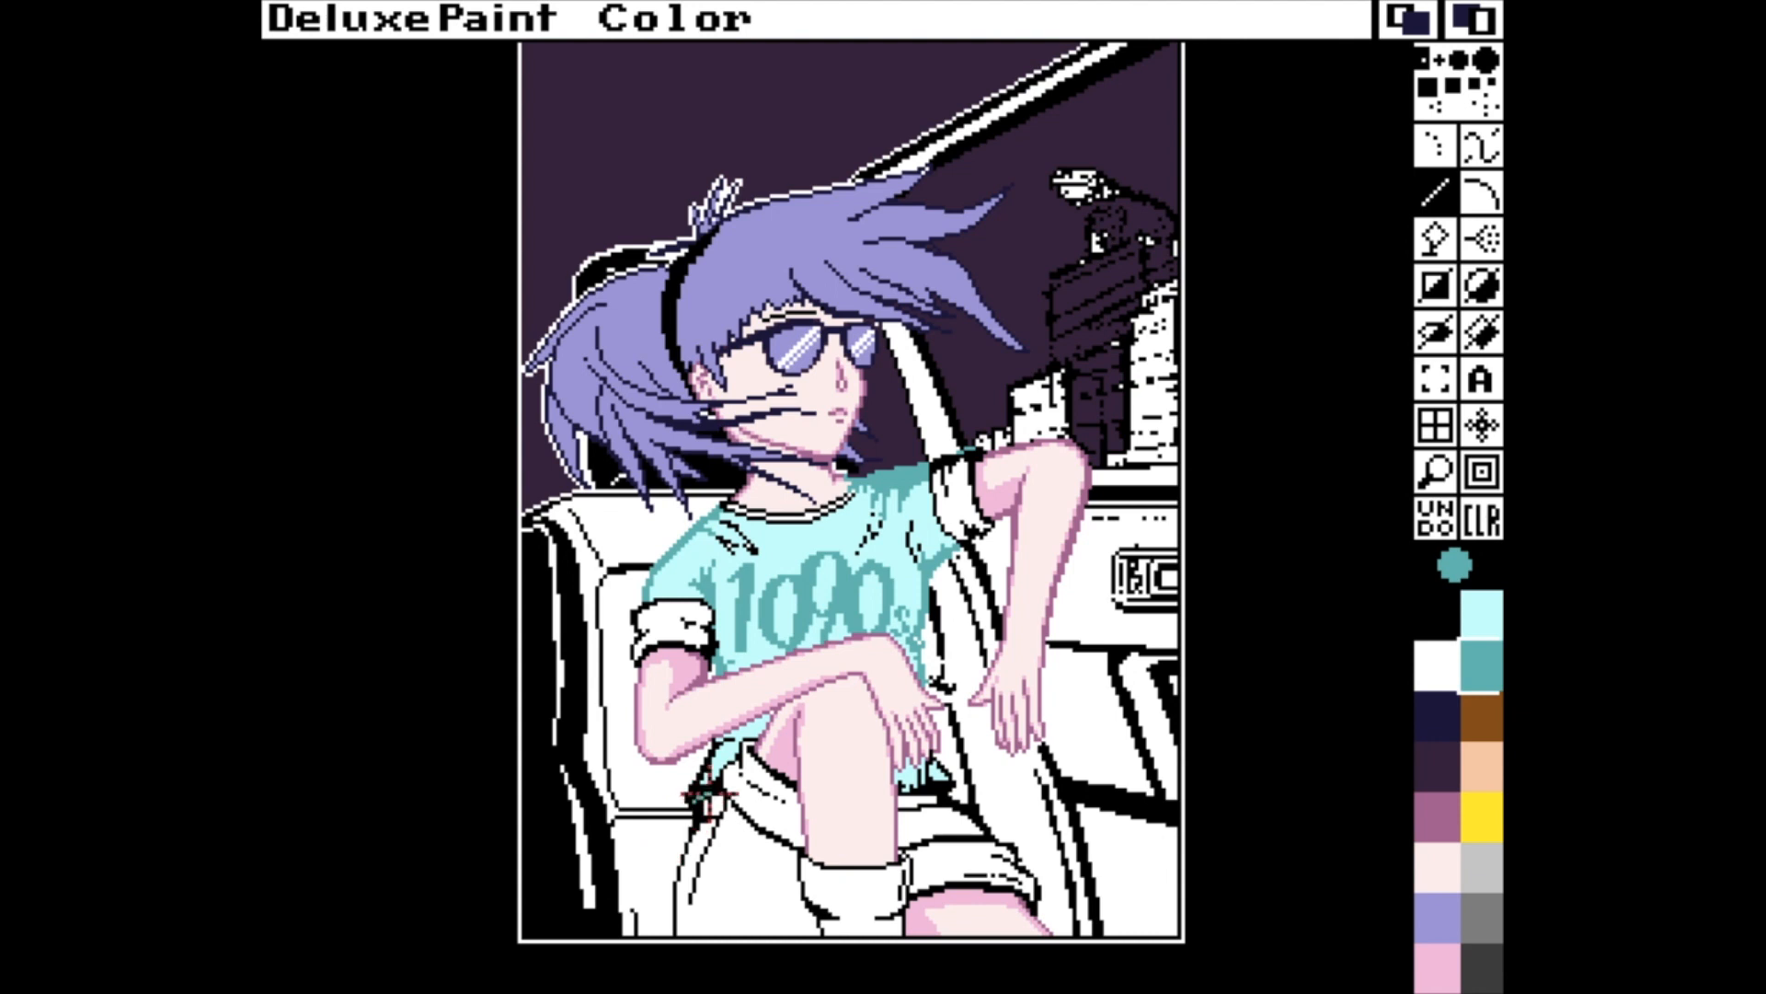
pyautogui.press('f')
pyautogui.click(939, 788)
pyautogui.click(713, 790)
pyautogui.click(733, 740)
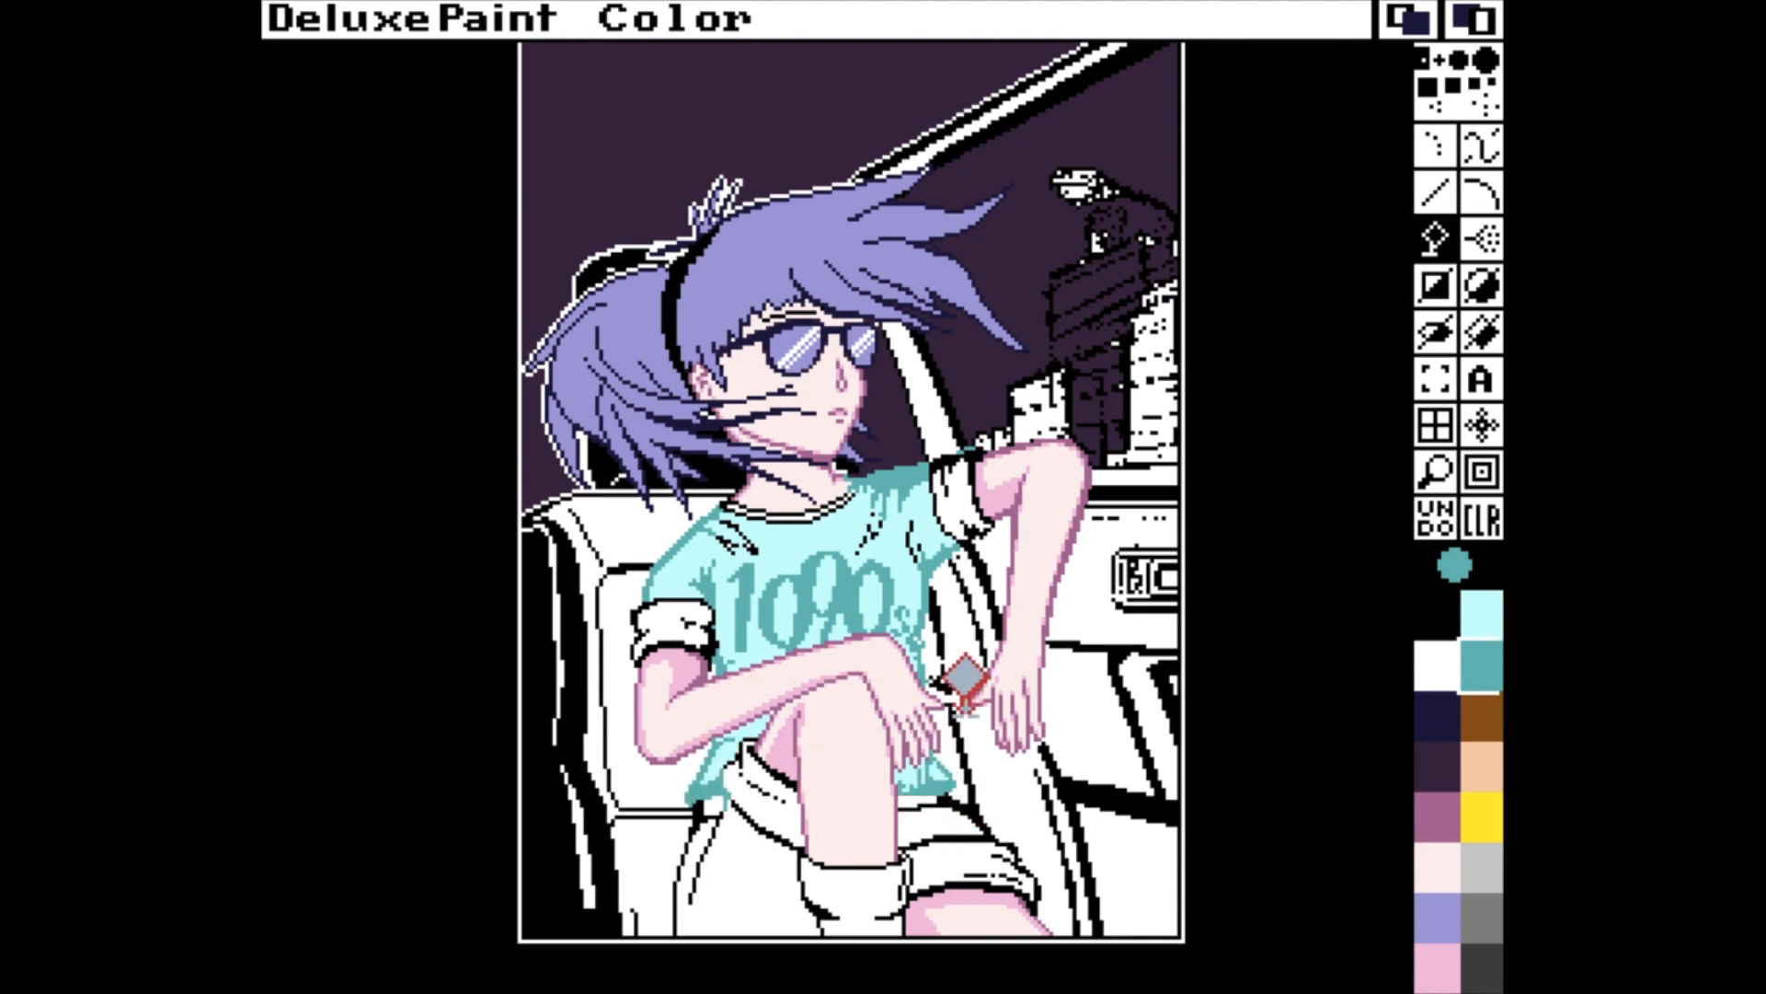
pyautogui.press('v')
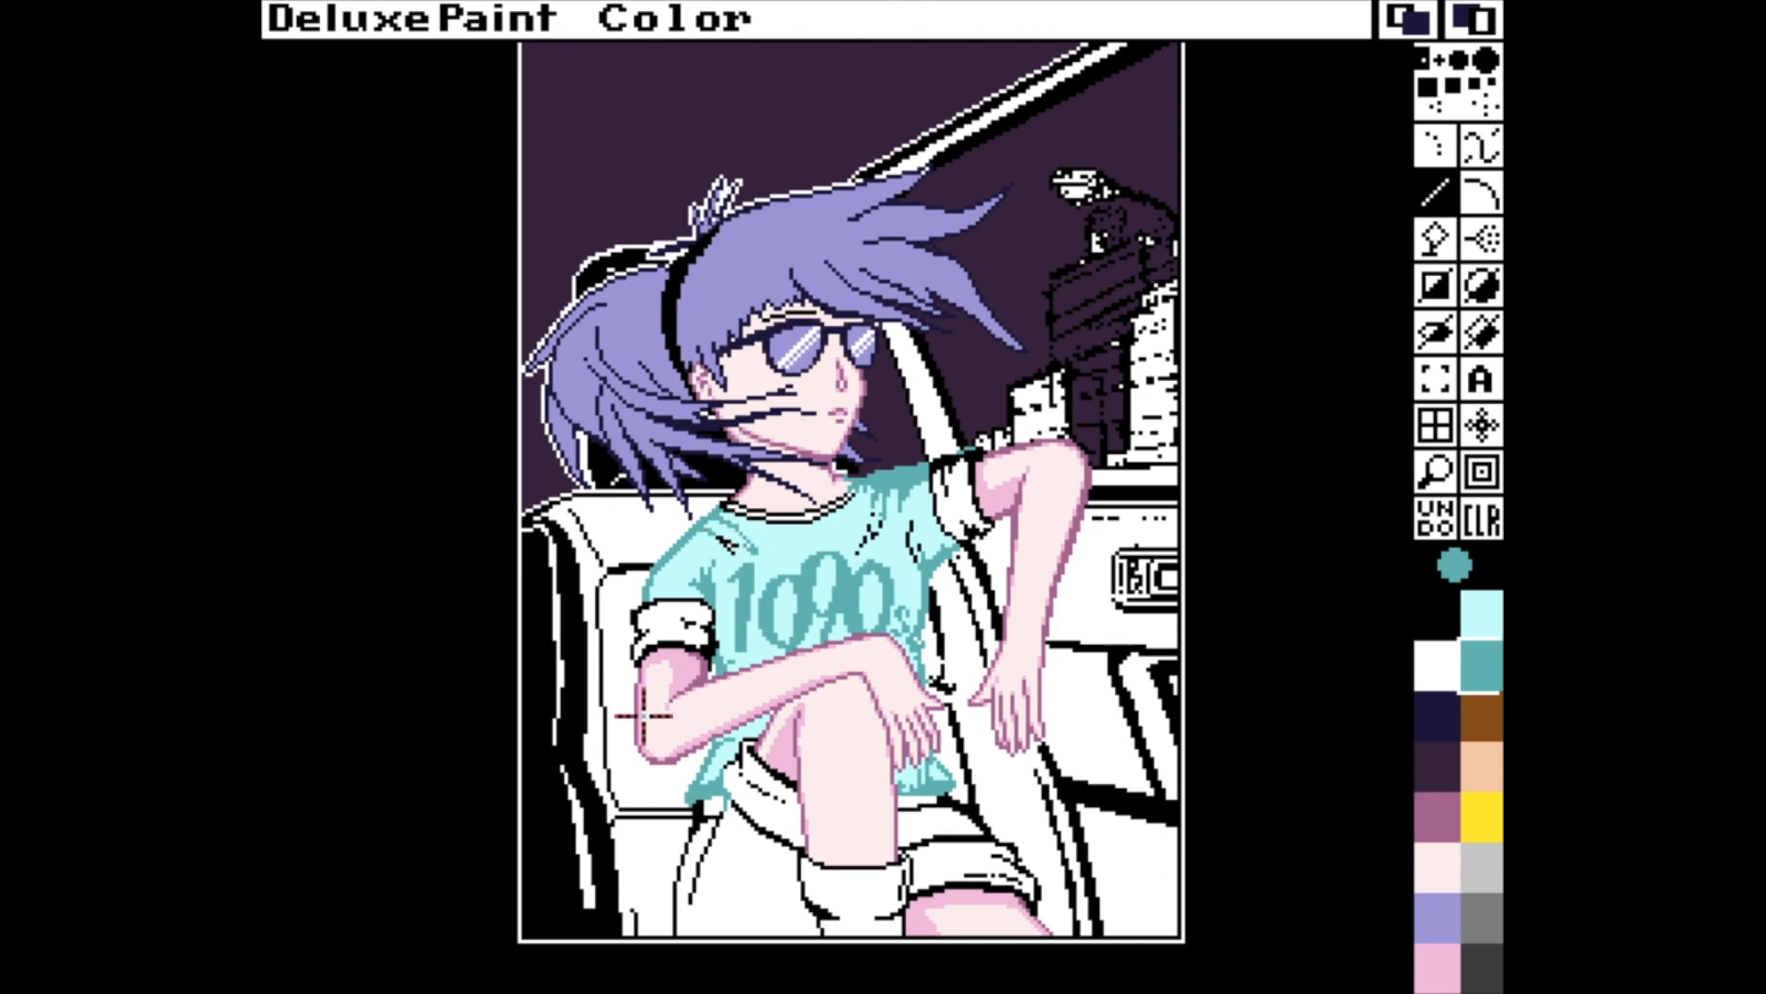
pyautogui.press('~')
pyautogui.click(505, 395)
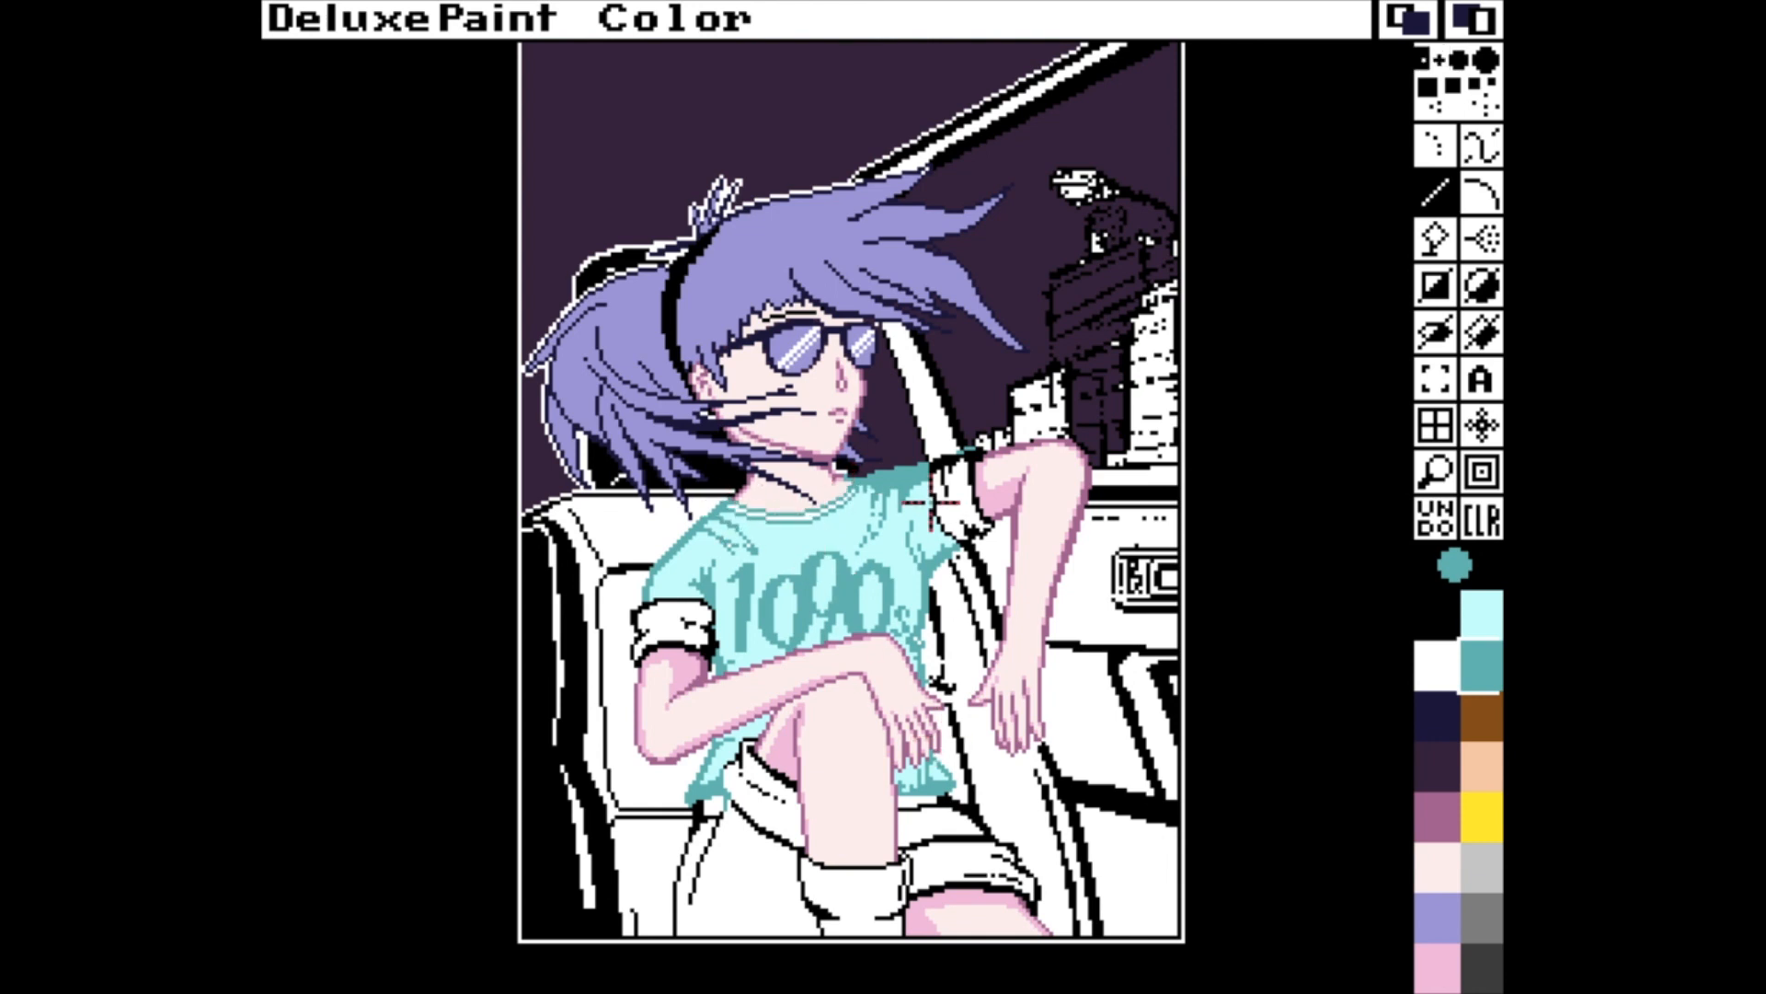
# Magnify the T-shirt lettering and try filling the "1" in white.
pyautogui.click(1439, 626)
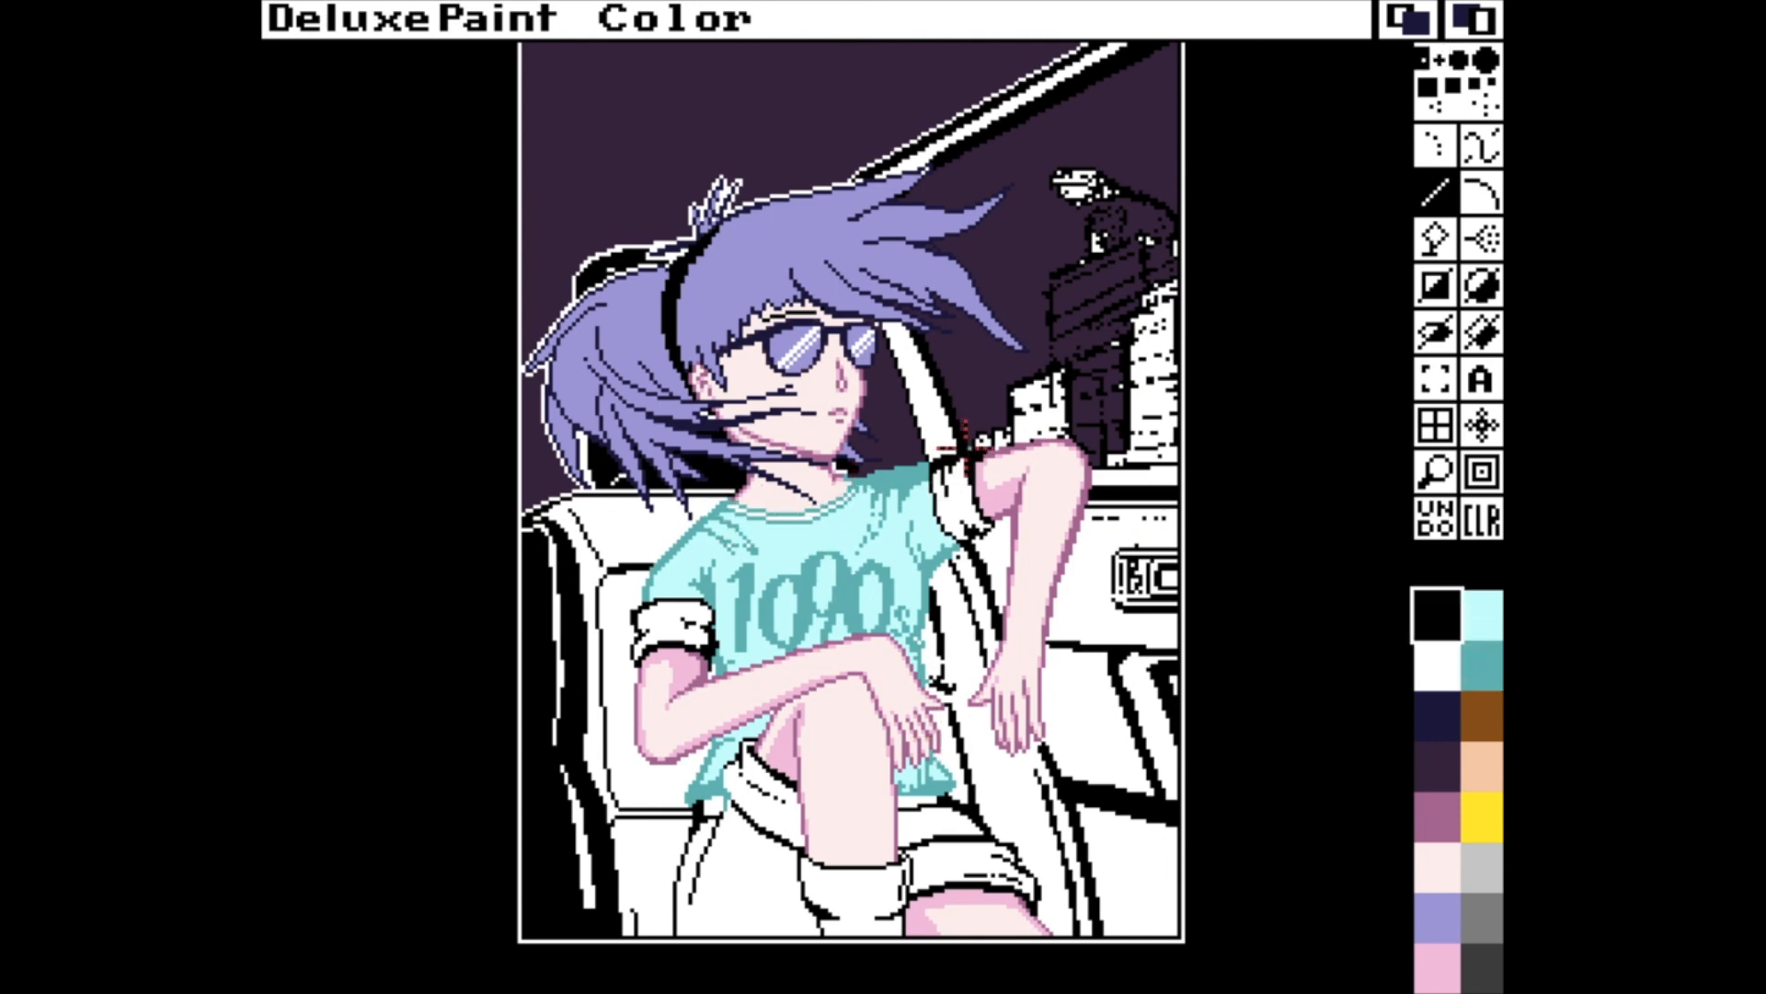
pyautogui.click(1437, 664)
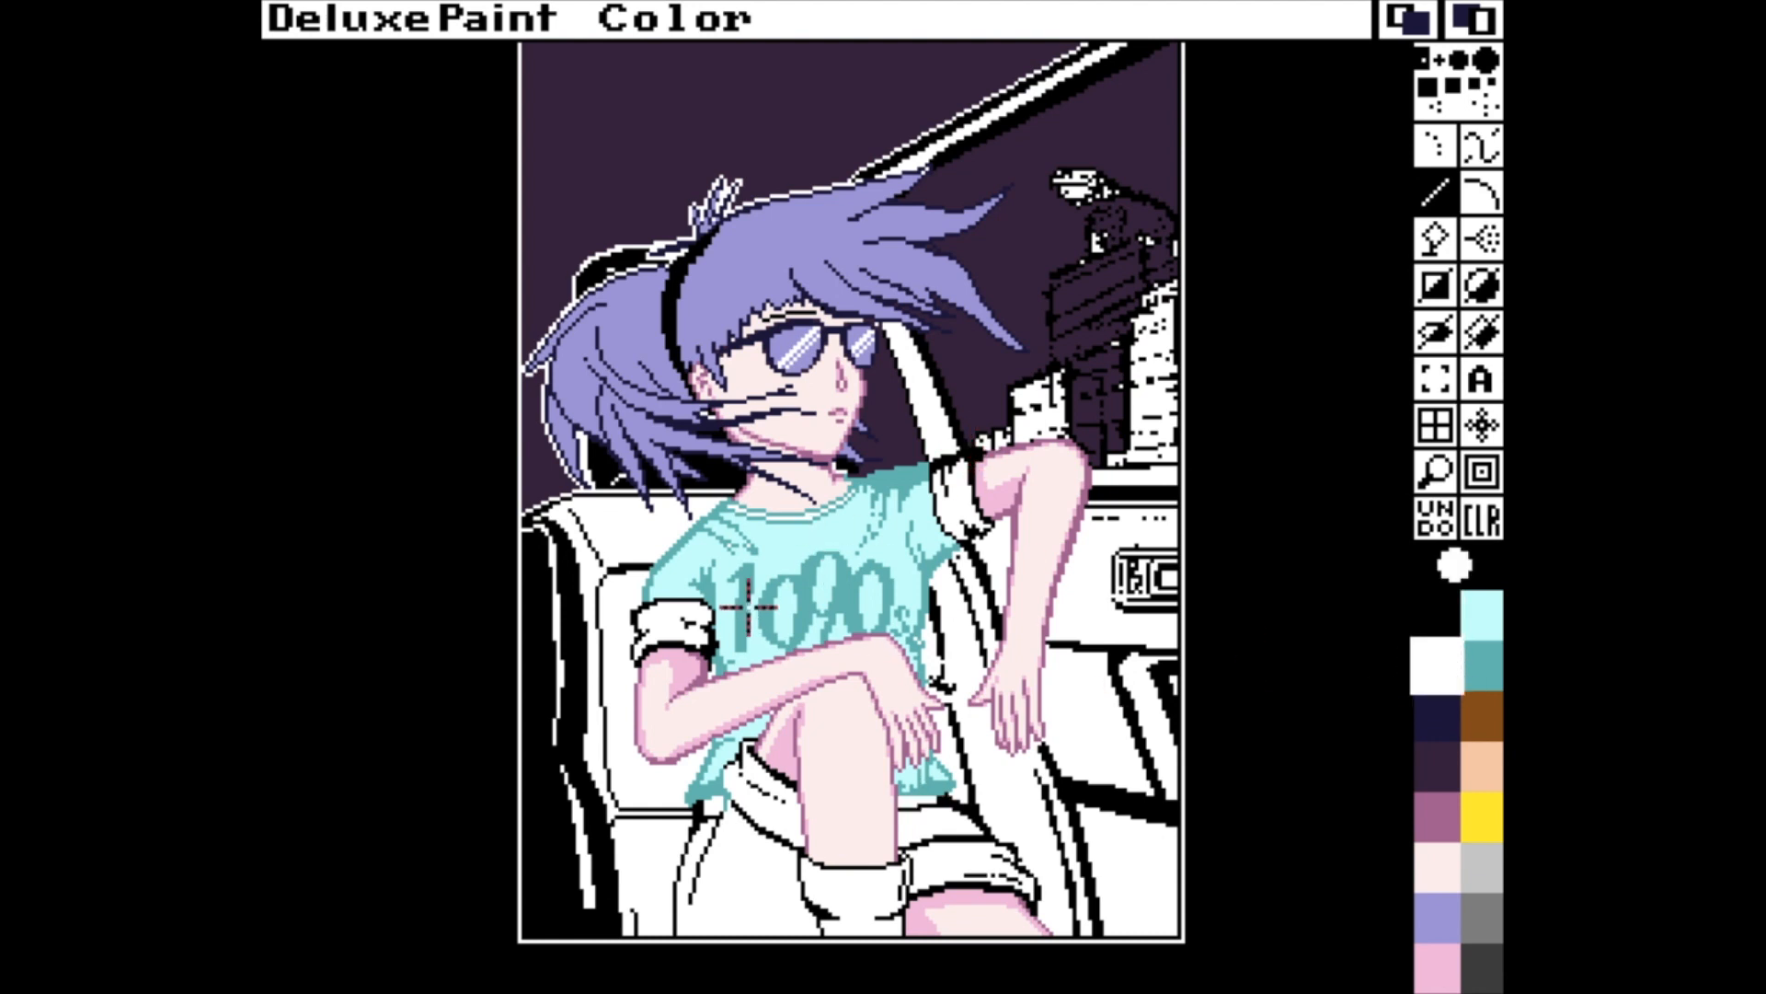
pyautogui.press('m')
pyautogui.press('f')
pyautogui.click(1025, 416)
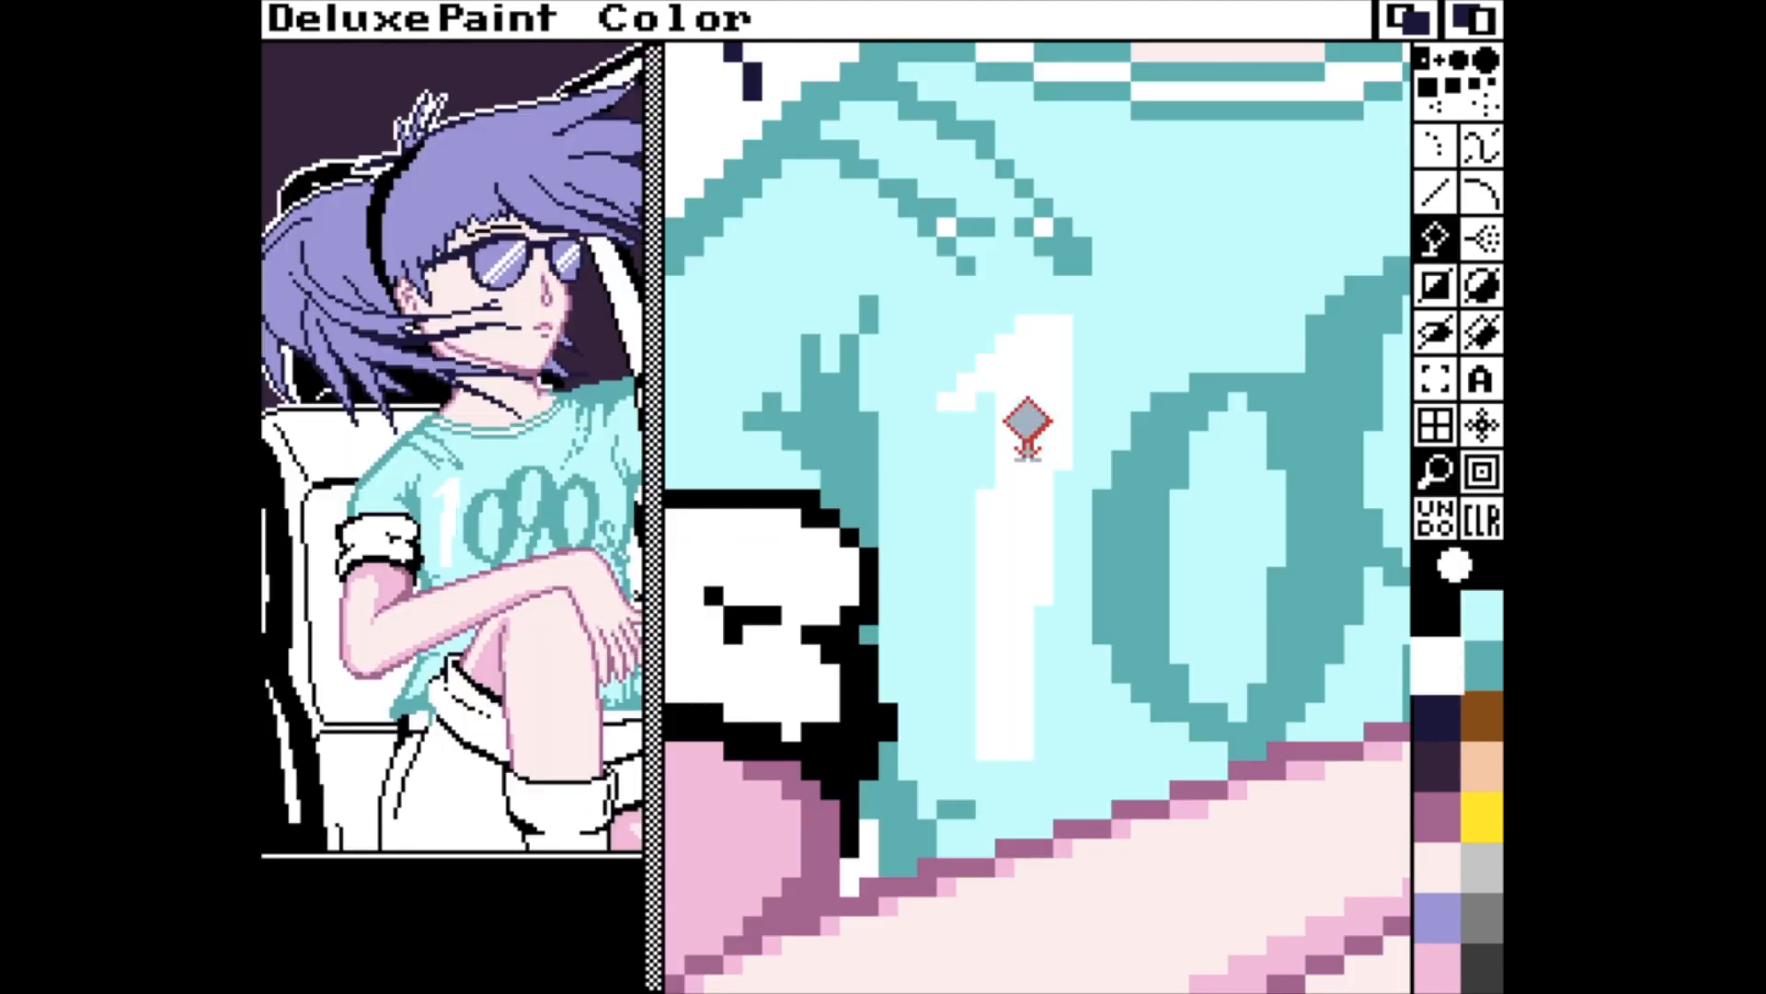
pyautogui.press('u')
# Lower the saturation of the pale cyan palette colour to about 2.
pyautogui.press('p')
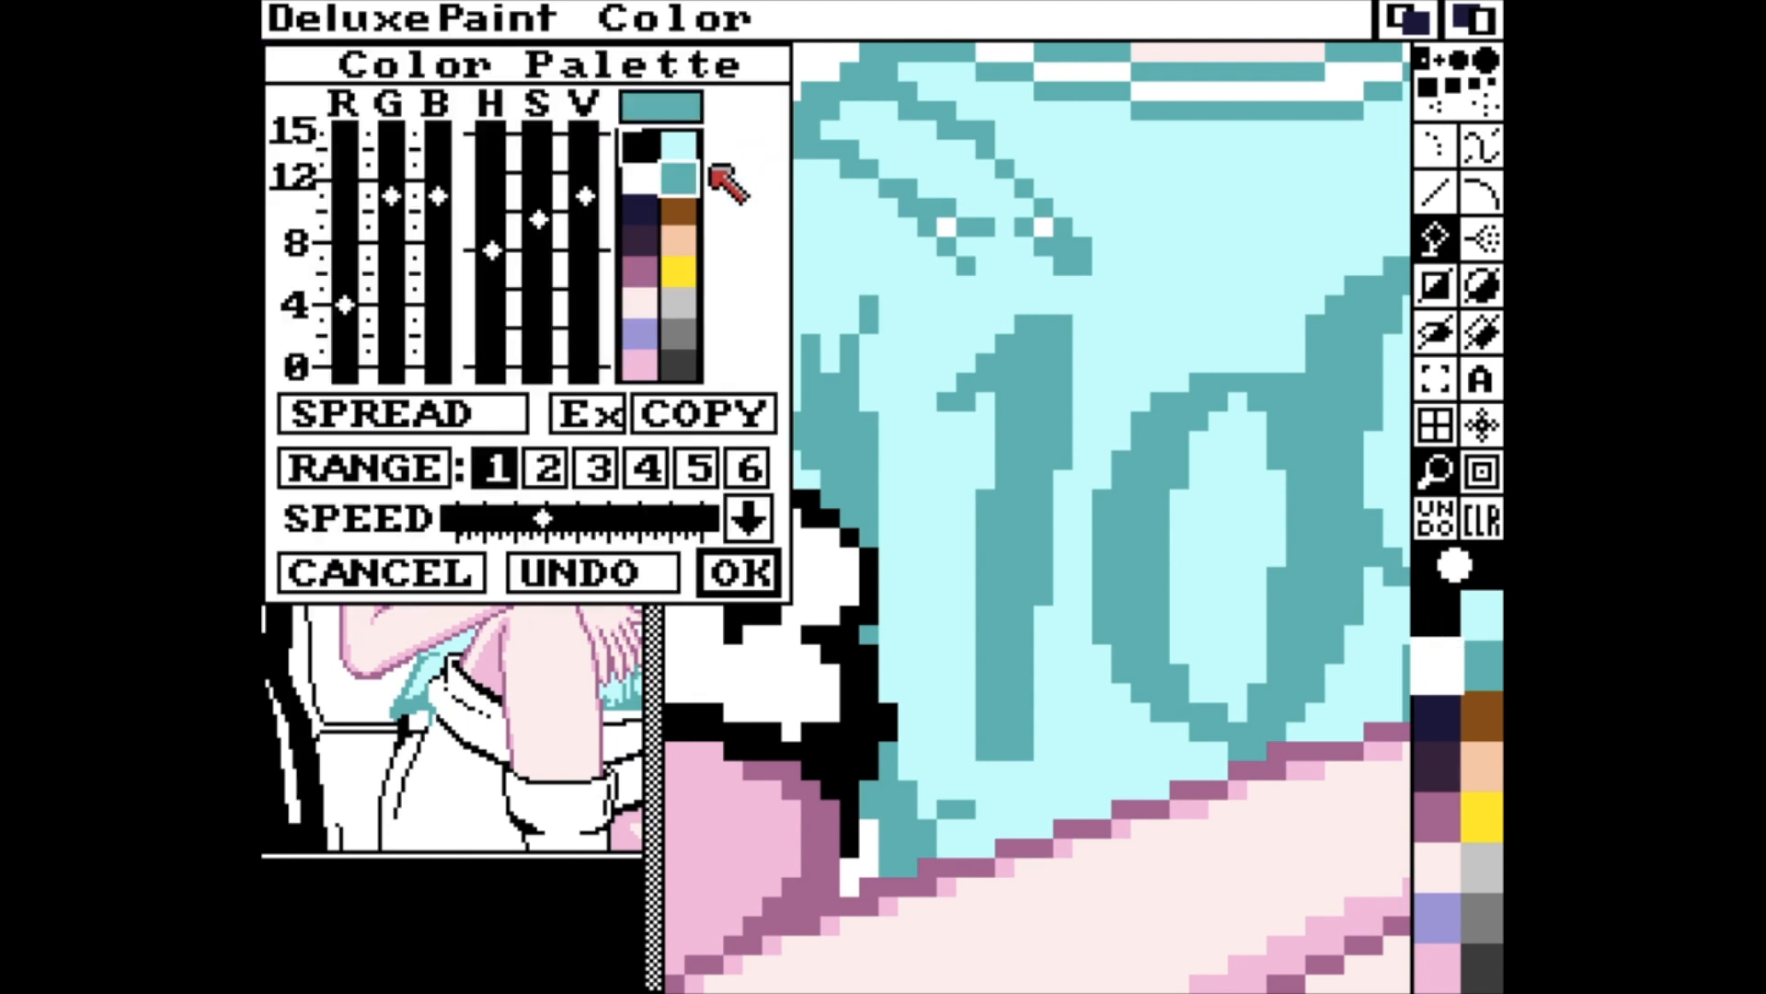
pyautogui.click(679, 147)
pyautogui.moveTo(538, 329); pyautogui.dragTo(538, 354)
pyautogui.click(727, 576)
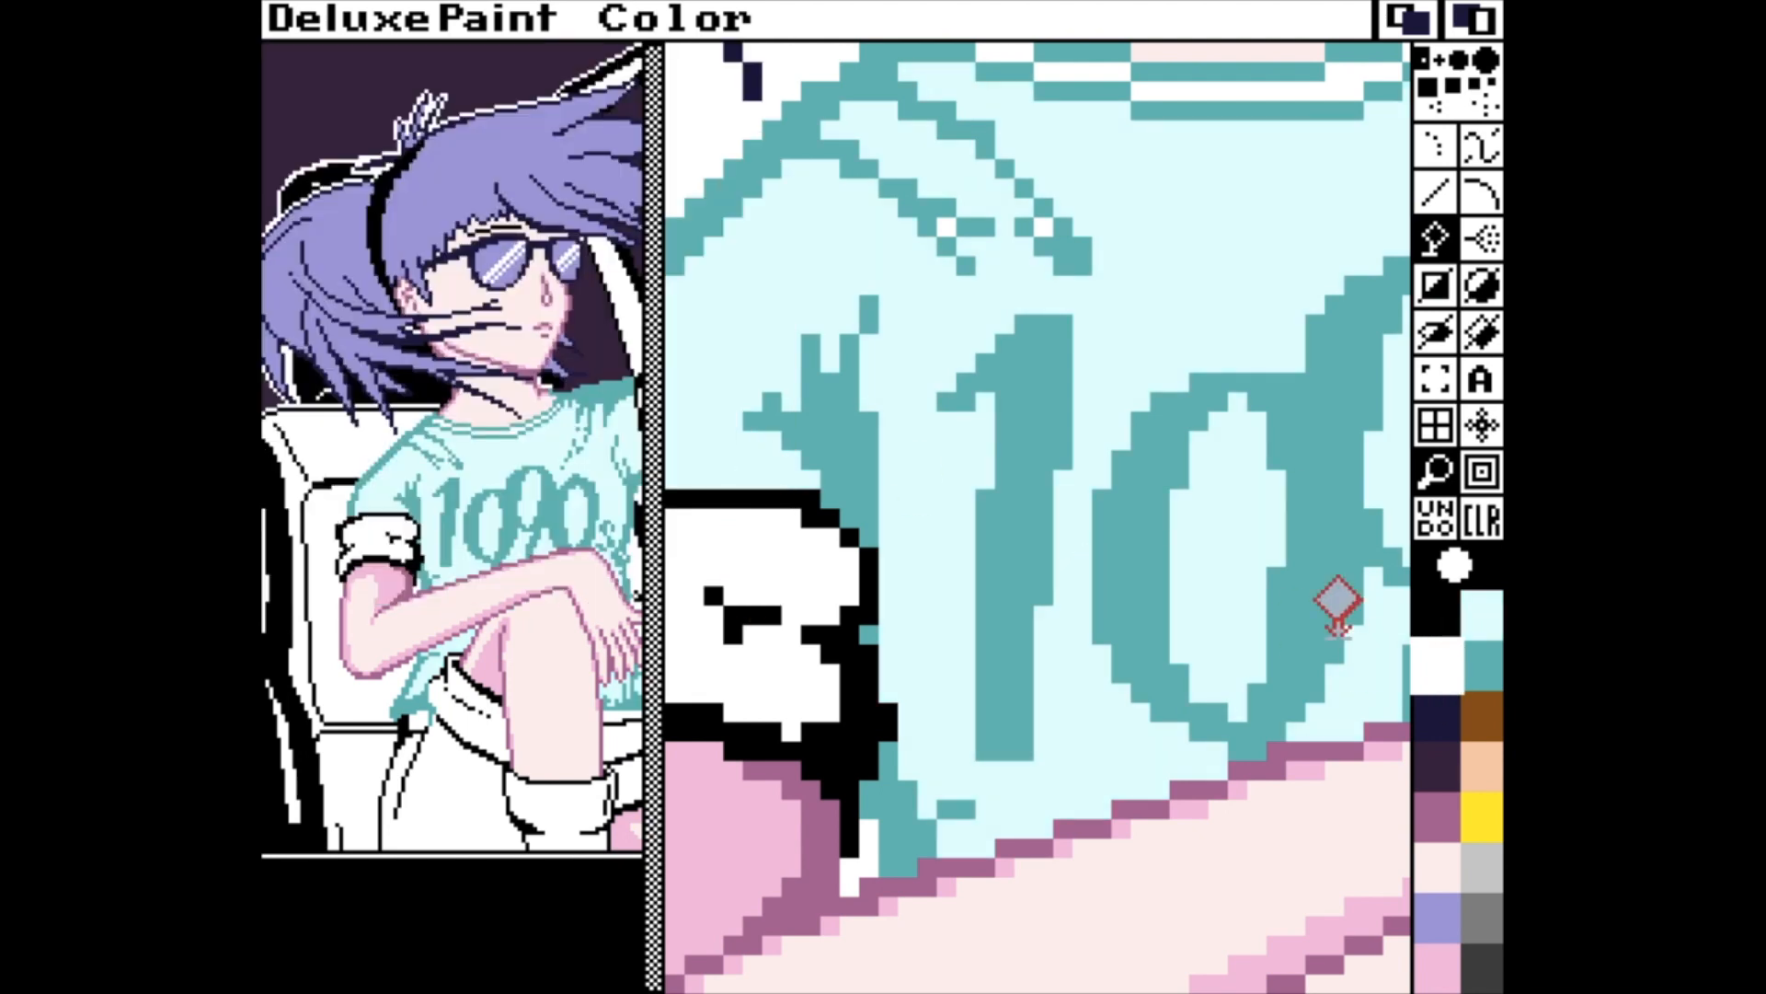
# Try the "1" in white again, and try exchanging the pale cyan and teal palette colours.
pyautogui.click(1016, 522)
pyautogui.press('u')
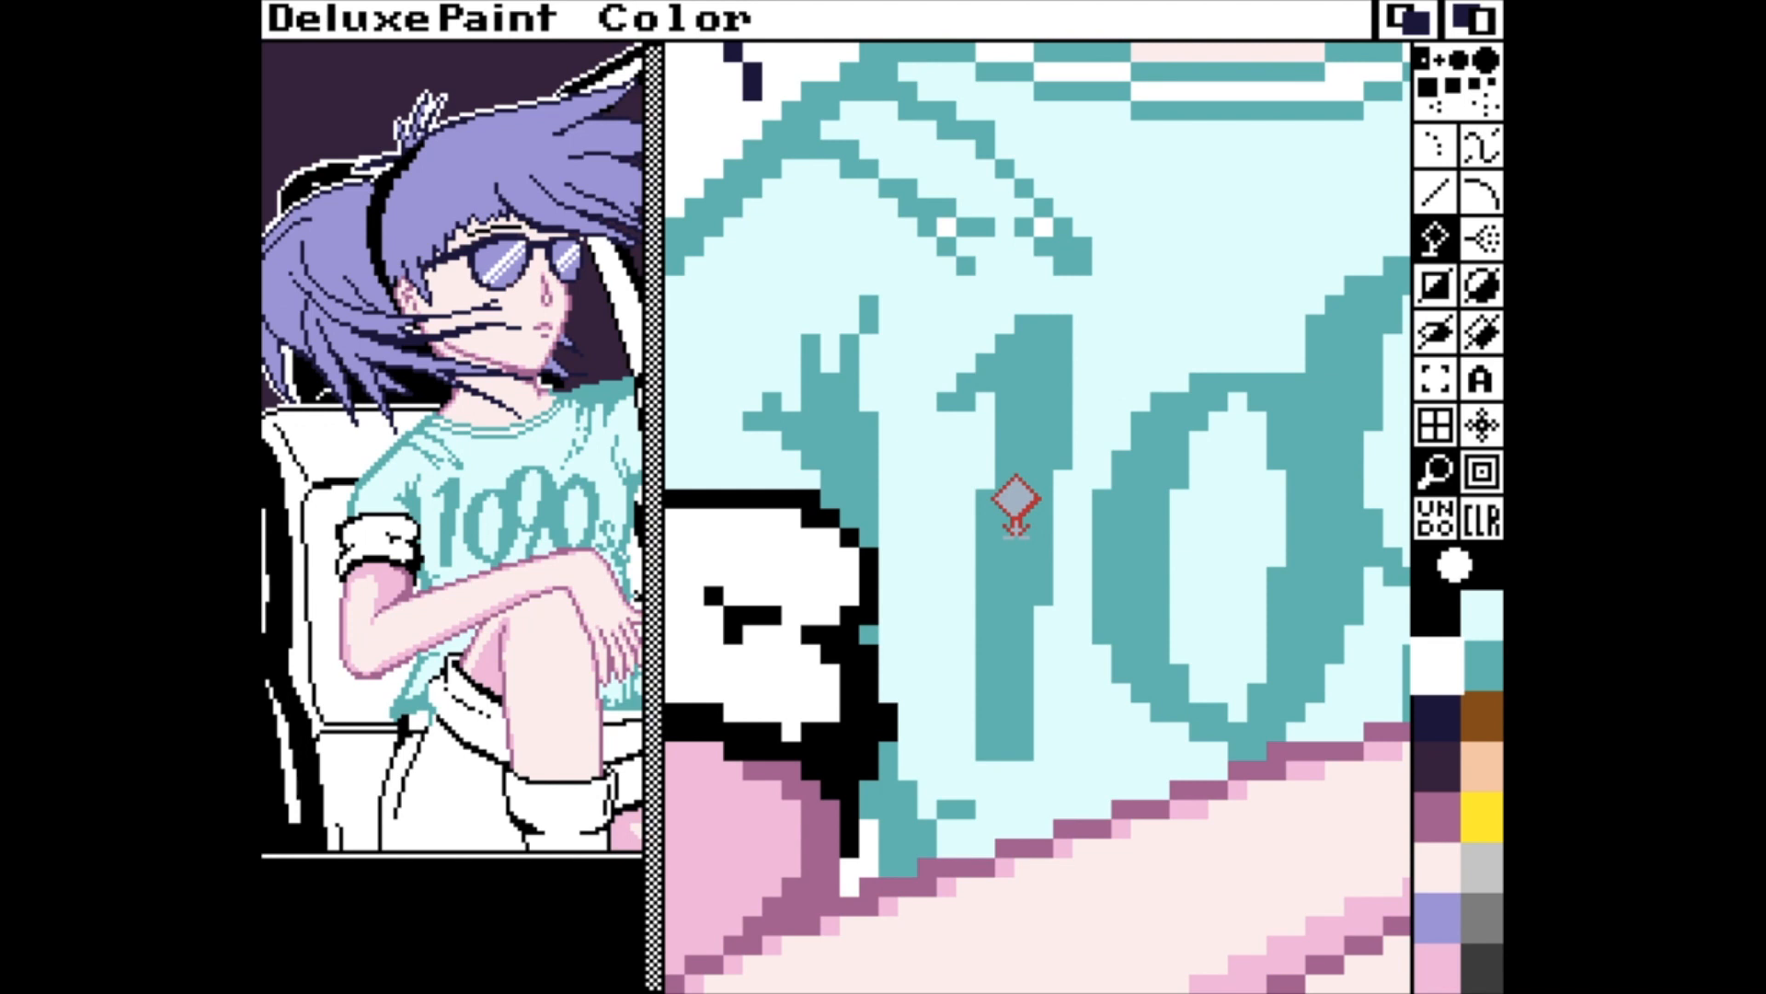
pyautogui.press('p')
pyautogui.click(678, 147)
pyautogui.click(587, 414)
pyautogui.click(678, 177)
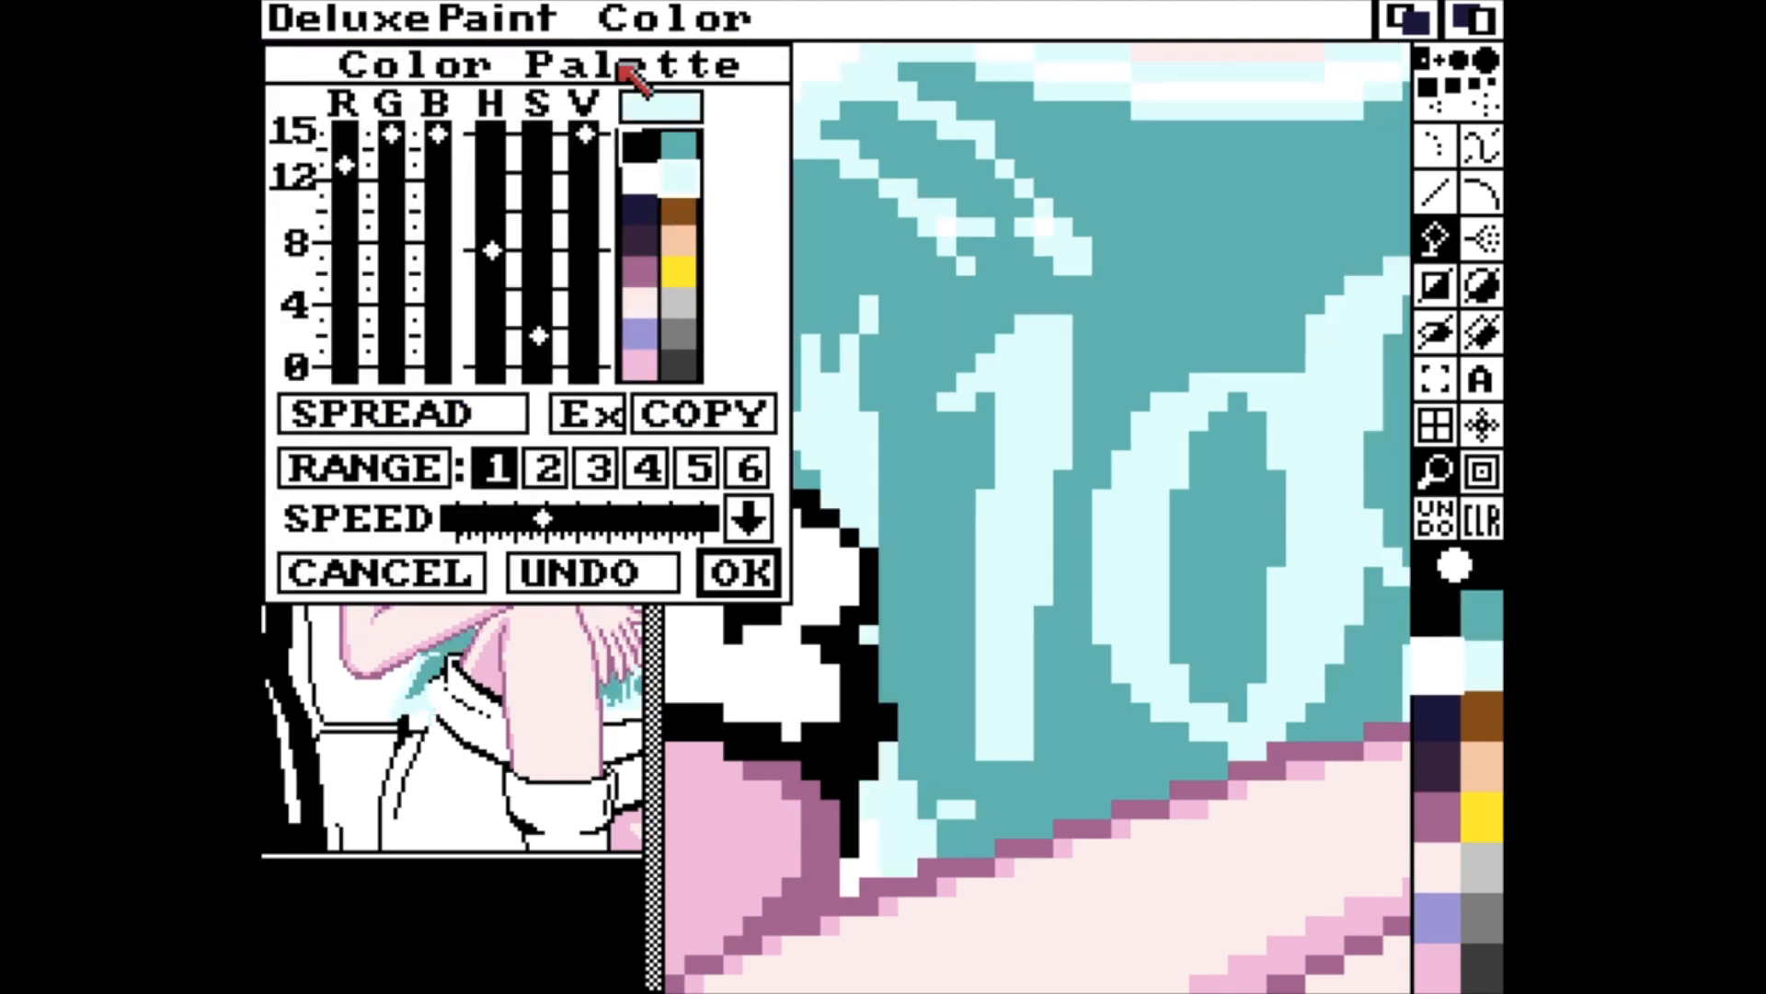
pyautogui.moveTo(609, 61); pyautogui.dragTo(1157, 255)
pyautogui.click(1154, 612)
pyautogui.click(1227, 342)
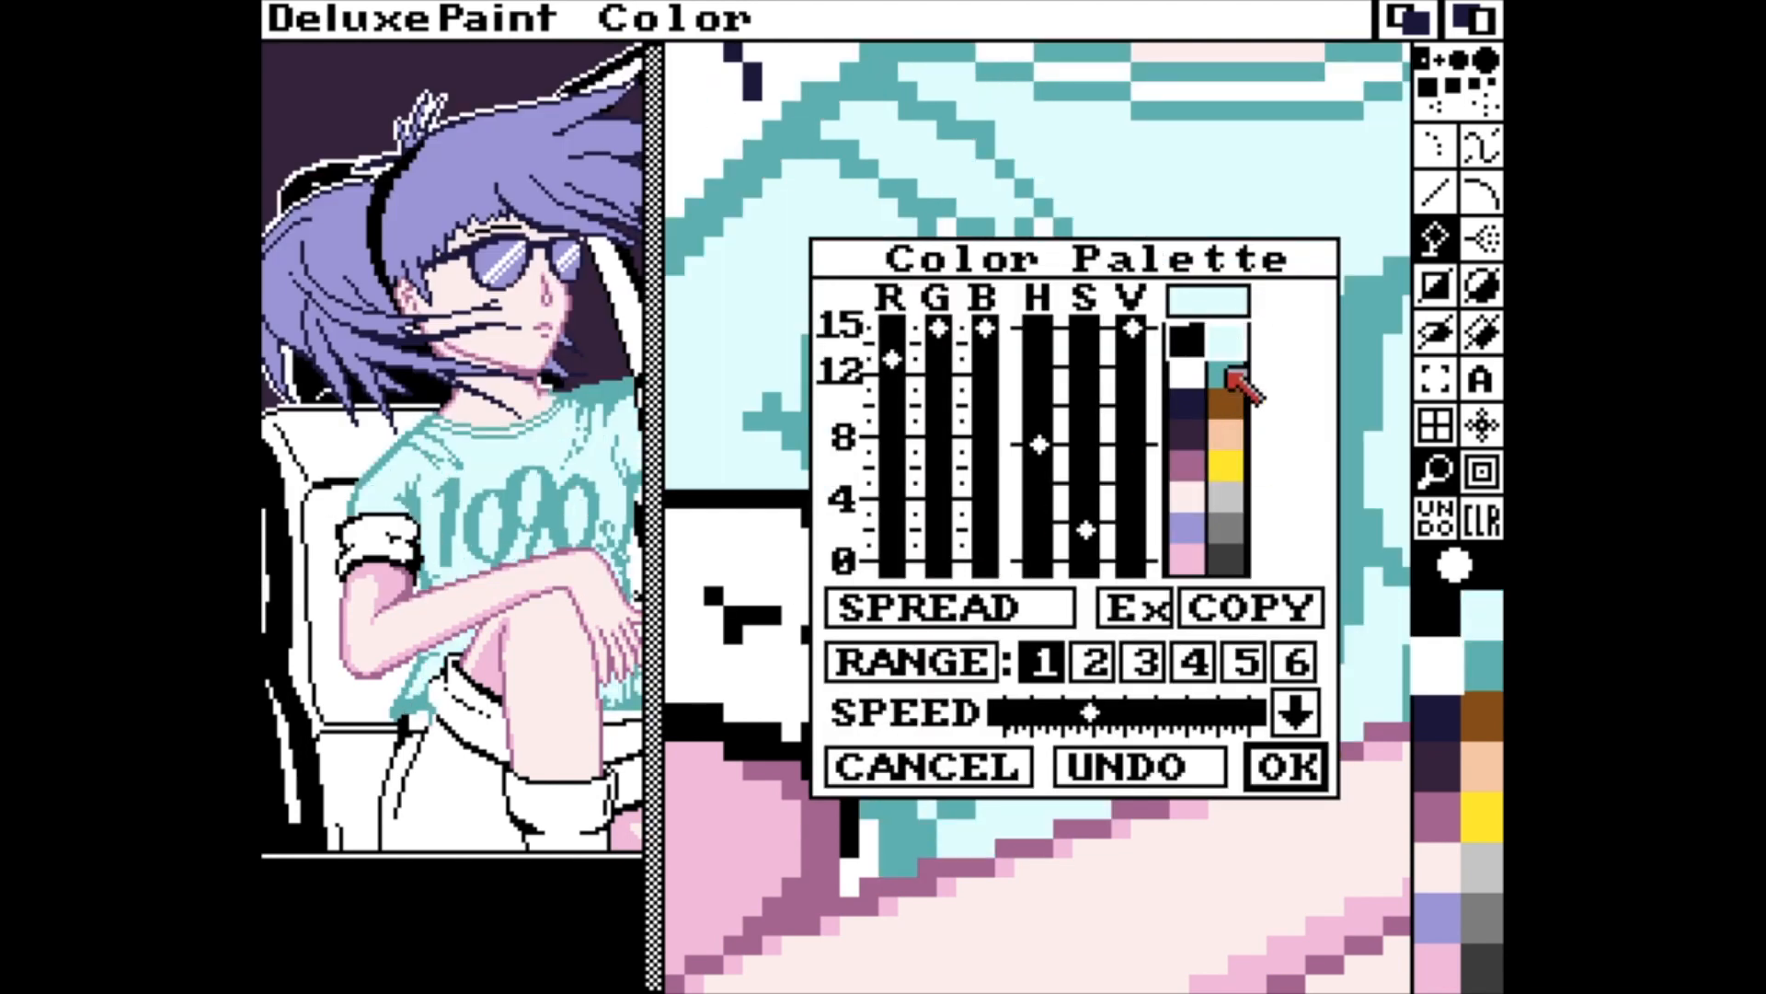
# Copy the teal over the brown palette colour and adjust the copy into a lighter mid cyan.
pyautogui.click(1230, 373)
pyautogui.click(1242, 607)
pyautogui.click(1228, 405)
pyautogui.moveTo(1086, 412)
pyautogui.mouseDown()
pyautogui.moveTo(1087, 371)
pyautogui.moveTo(1134, 344)
pyautogui.moveTo(1084, 435)
pyautogui.mouseUp()
pyautogui.click(1281, 766)
# Smooth the edges of the "1" on the T-shirt with mid-cyan pixels and add small serifs at its base.
pyautogui.click(1468, 716)
pyautogui.press('v')
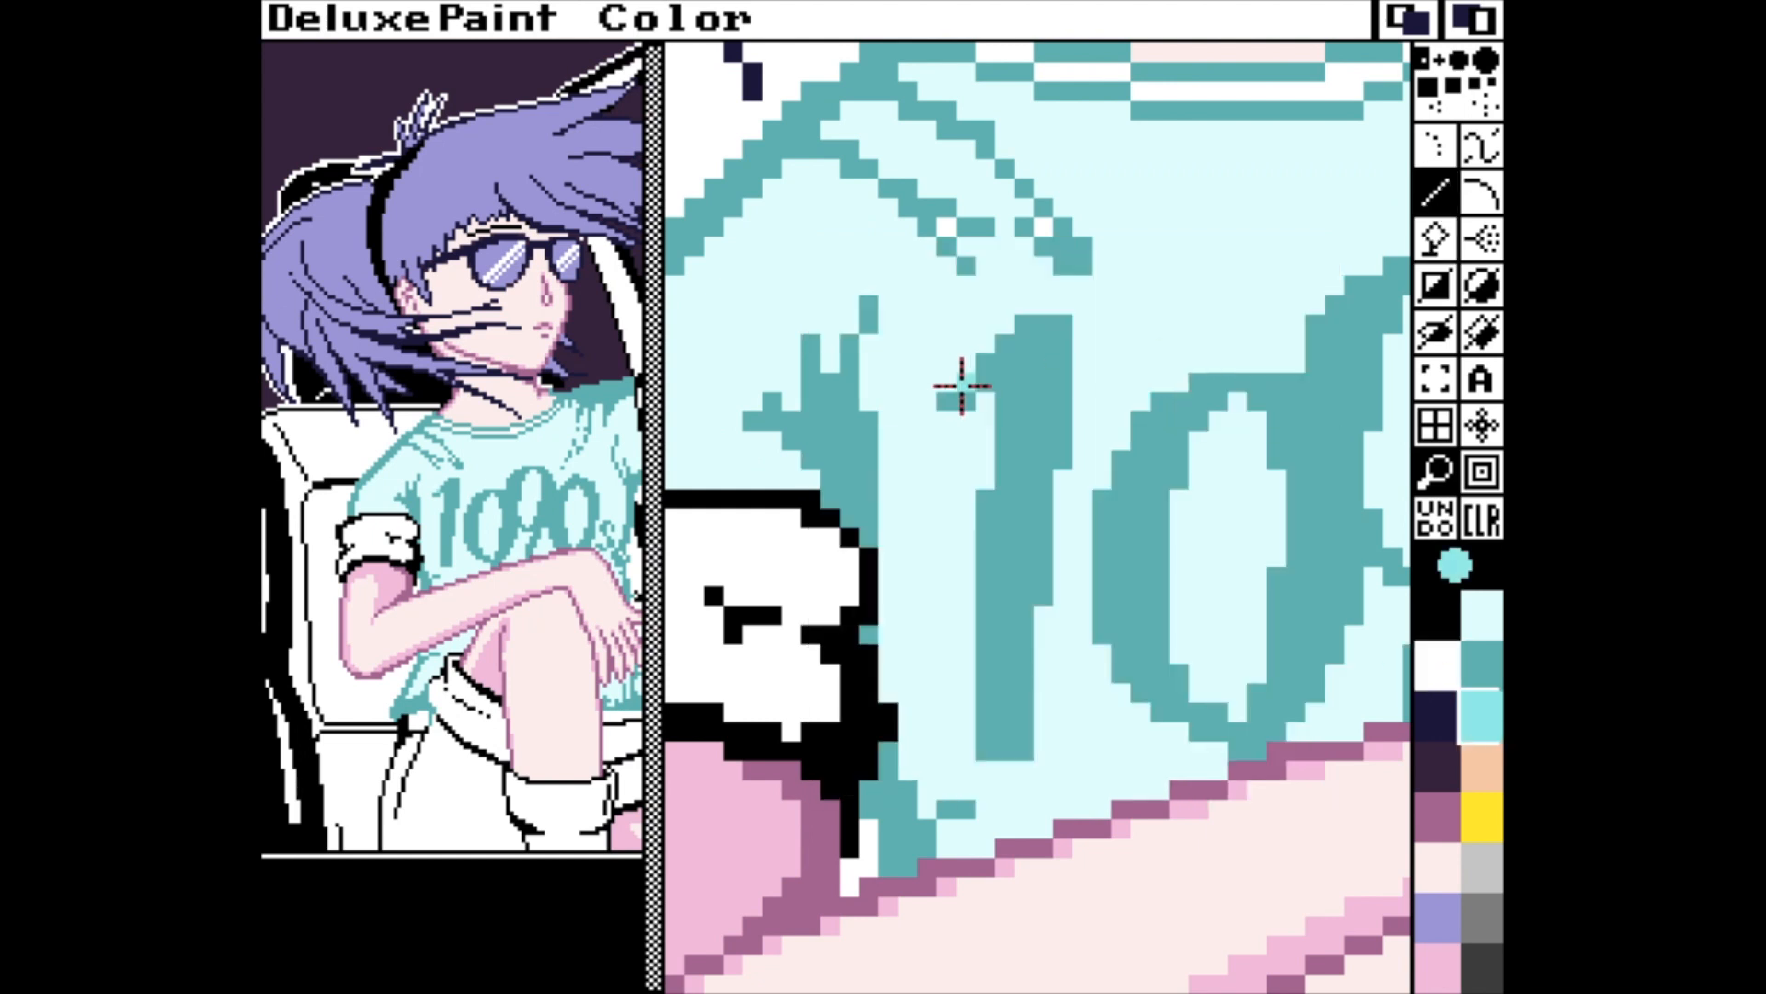
pyautogui.moveTo(964, 383); pyautogui.dragTo(1025, 322)
pyautogui.click(1058, 463)
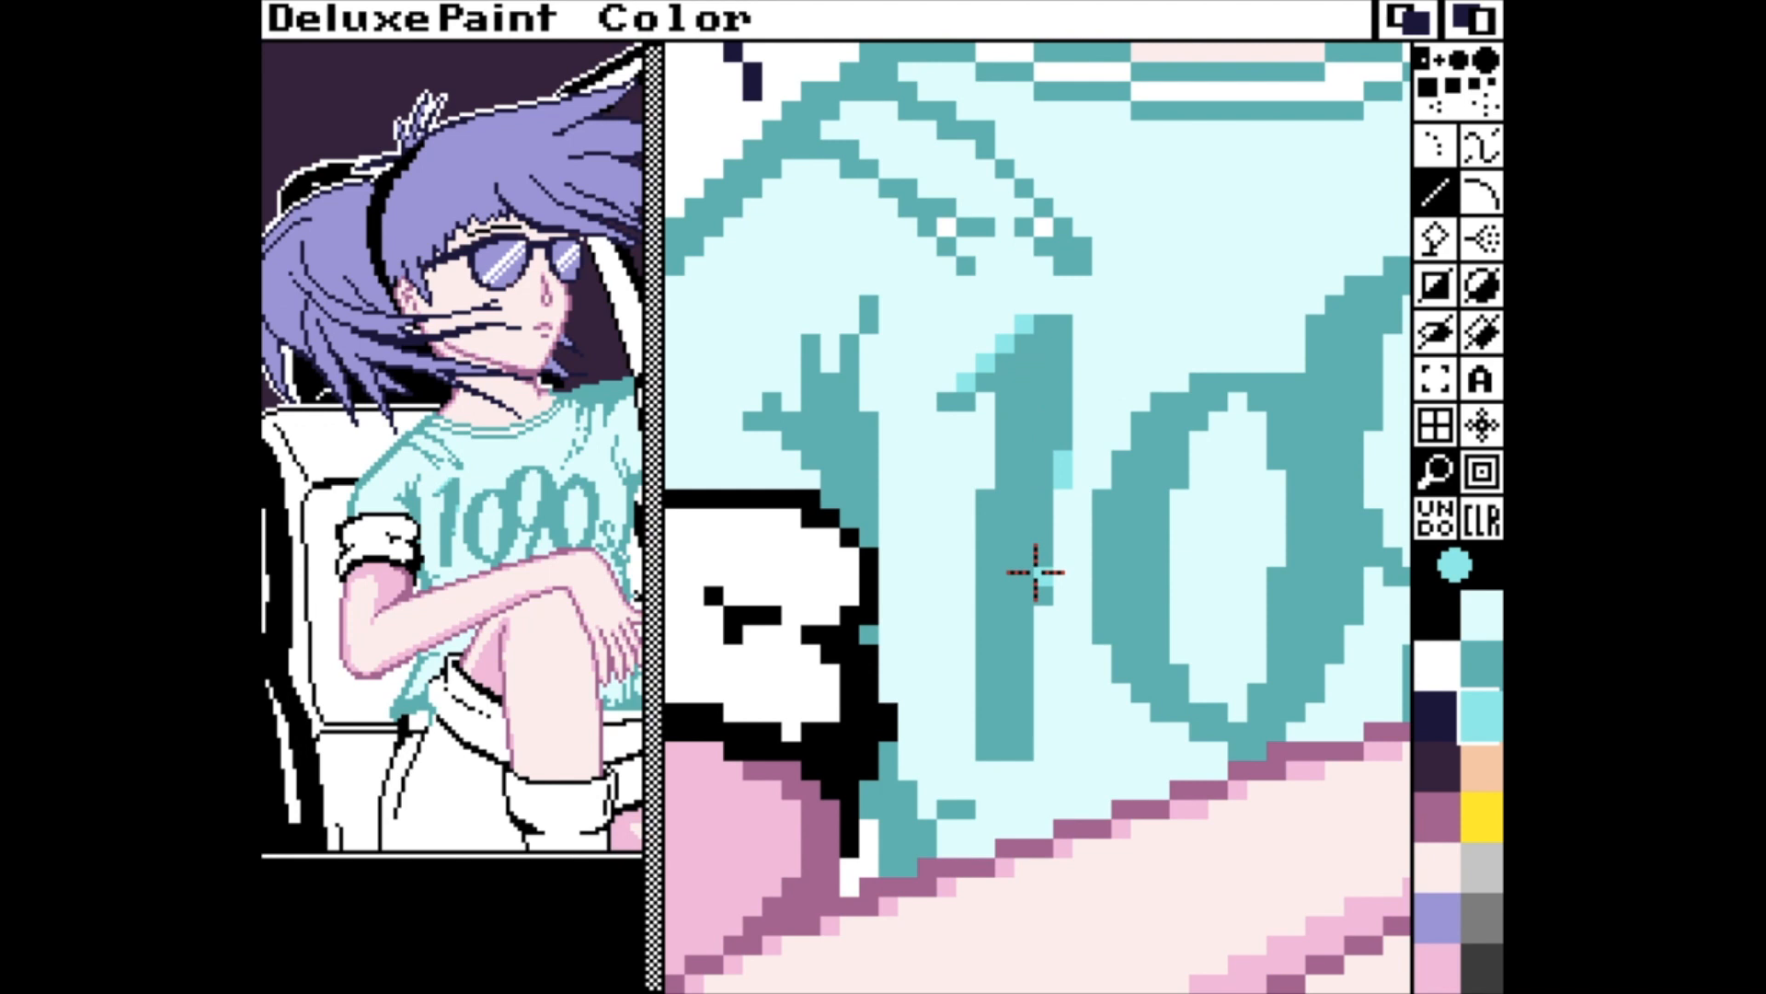
pyautogui.click(1042, 622)
pyautogui.click(1045, 748)
pyautogui.click(1055, 734)
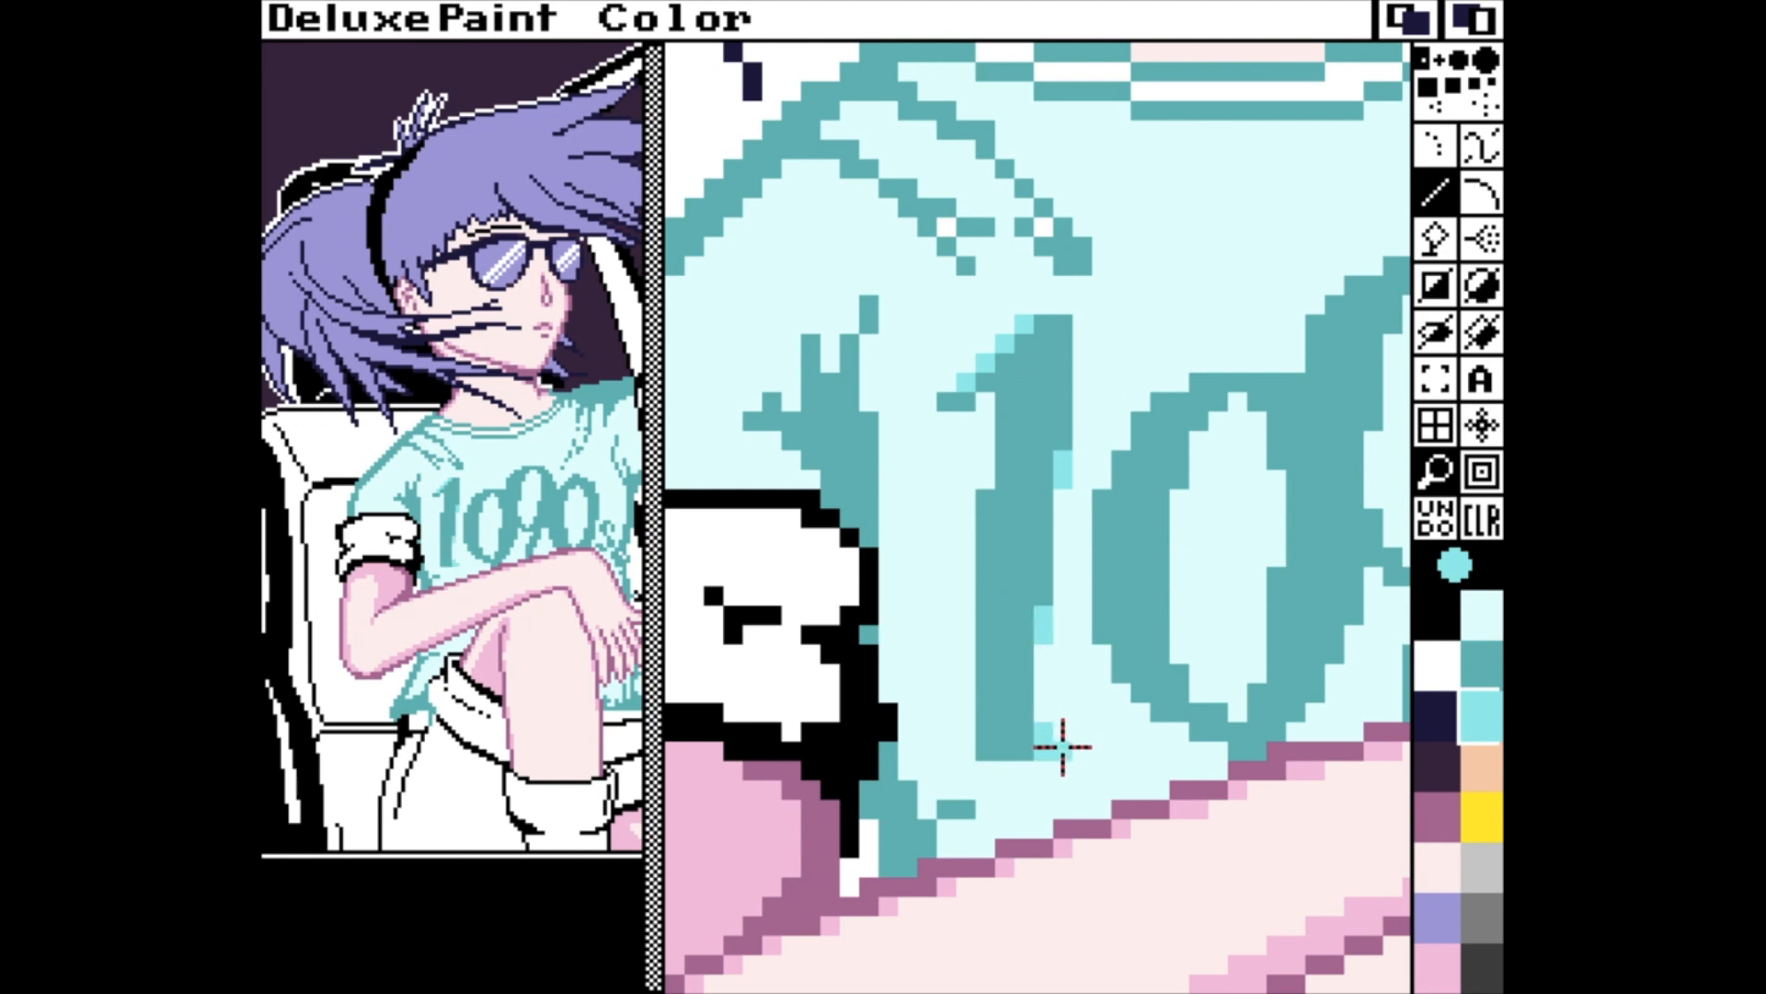
pyautogui.moveTo(968, 747); pyautogui.dragTo(949, 747)
pyautogui.click(968, 731)
pyautogui.moveTo(989, 513); pyautogui.dragTo(988, 498)
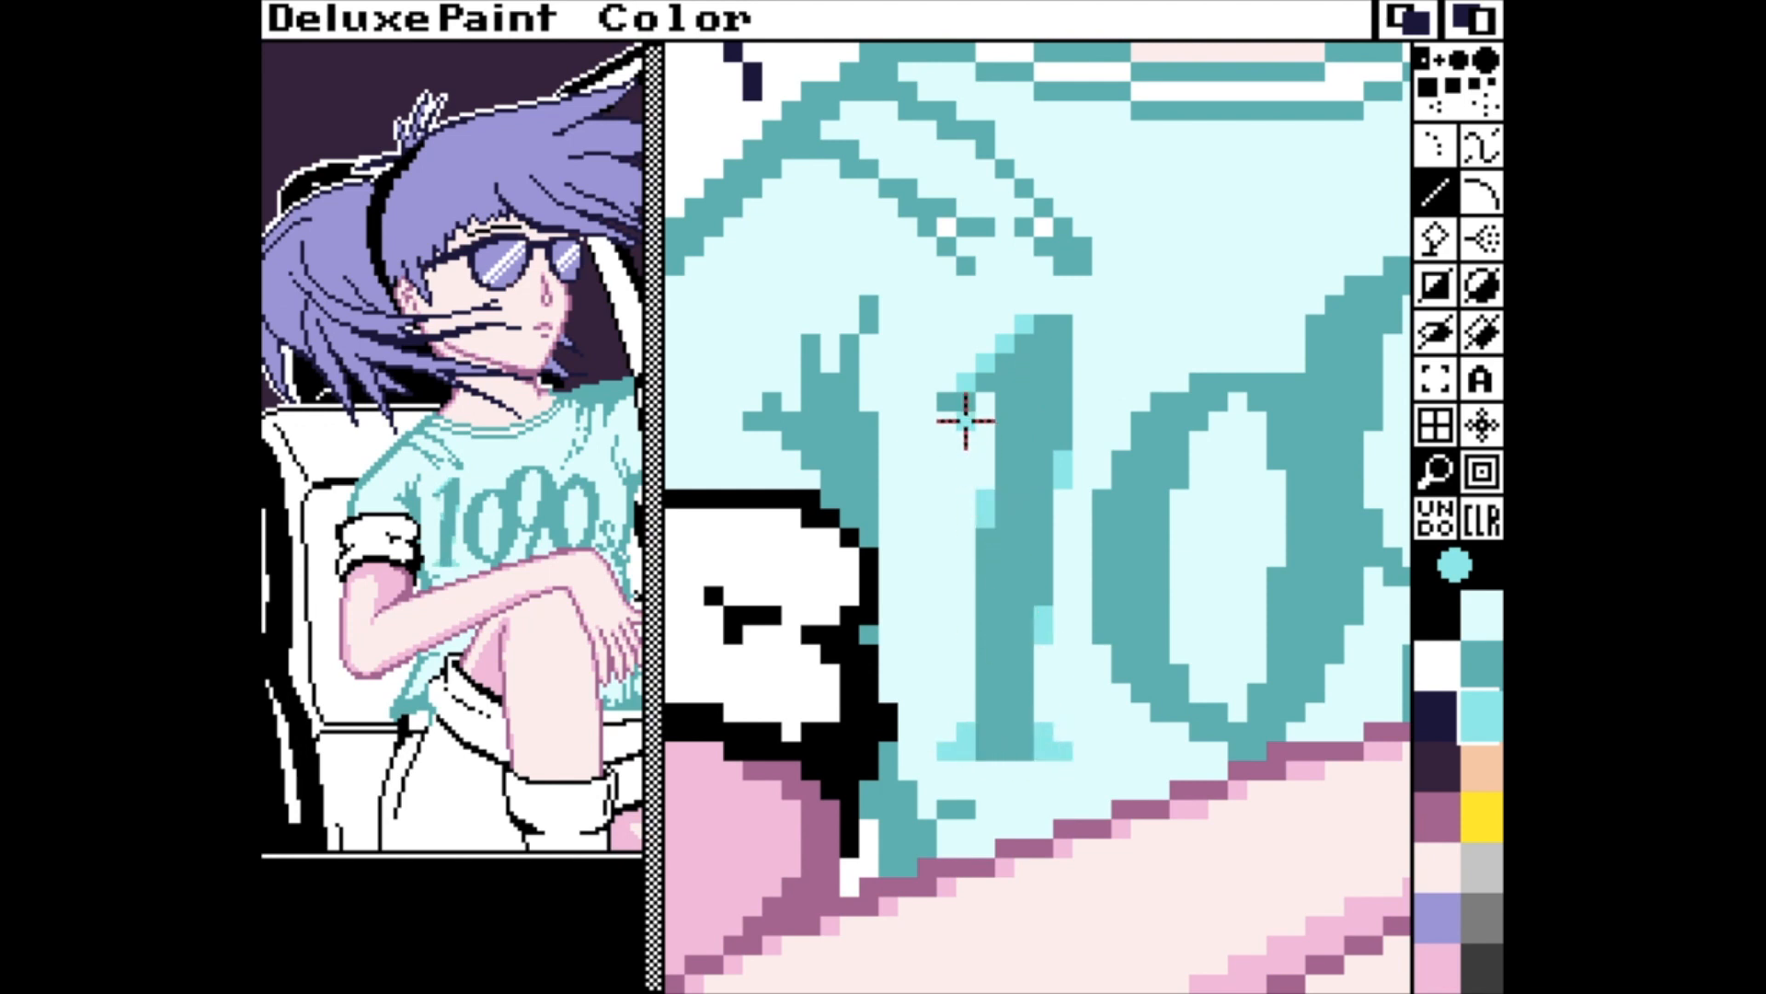
pyautogui.click(948, 402)
# Smooth the outer and inner edges of the first "0" in "1090" with mid-cyan pixels.
pyautogui.click(1103, 634)
pyautogui.click(1103, 500)
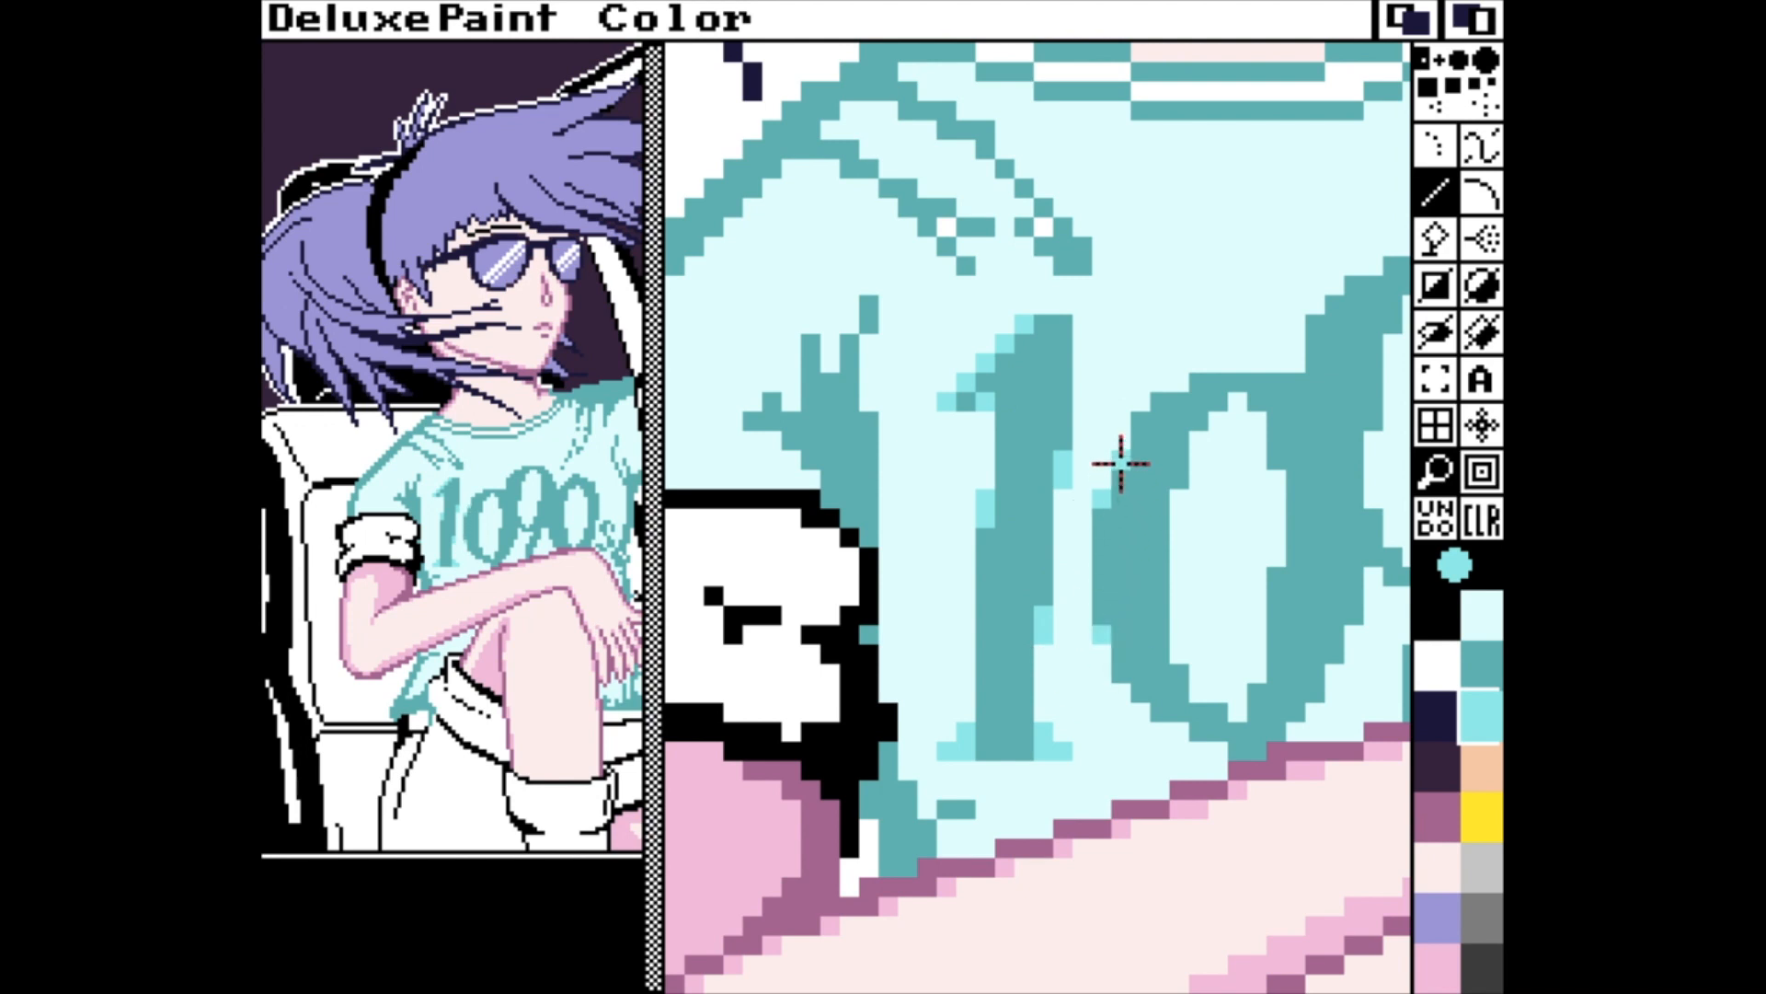
pyautogui.click(1121, 461)
pyautogui.click(1141, 421)
pyautogui.click(1161, 401)
pyautogui.click(1200, 381)
pyautogui.click(1293, 382)
pyautogui.click(1276, 465)
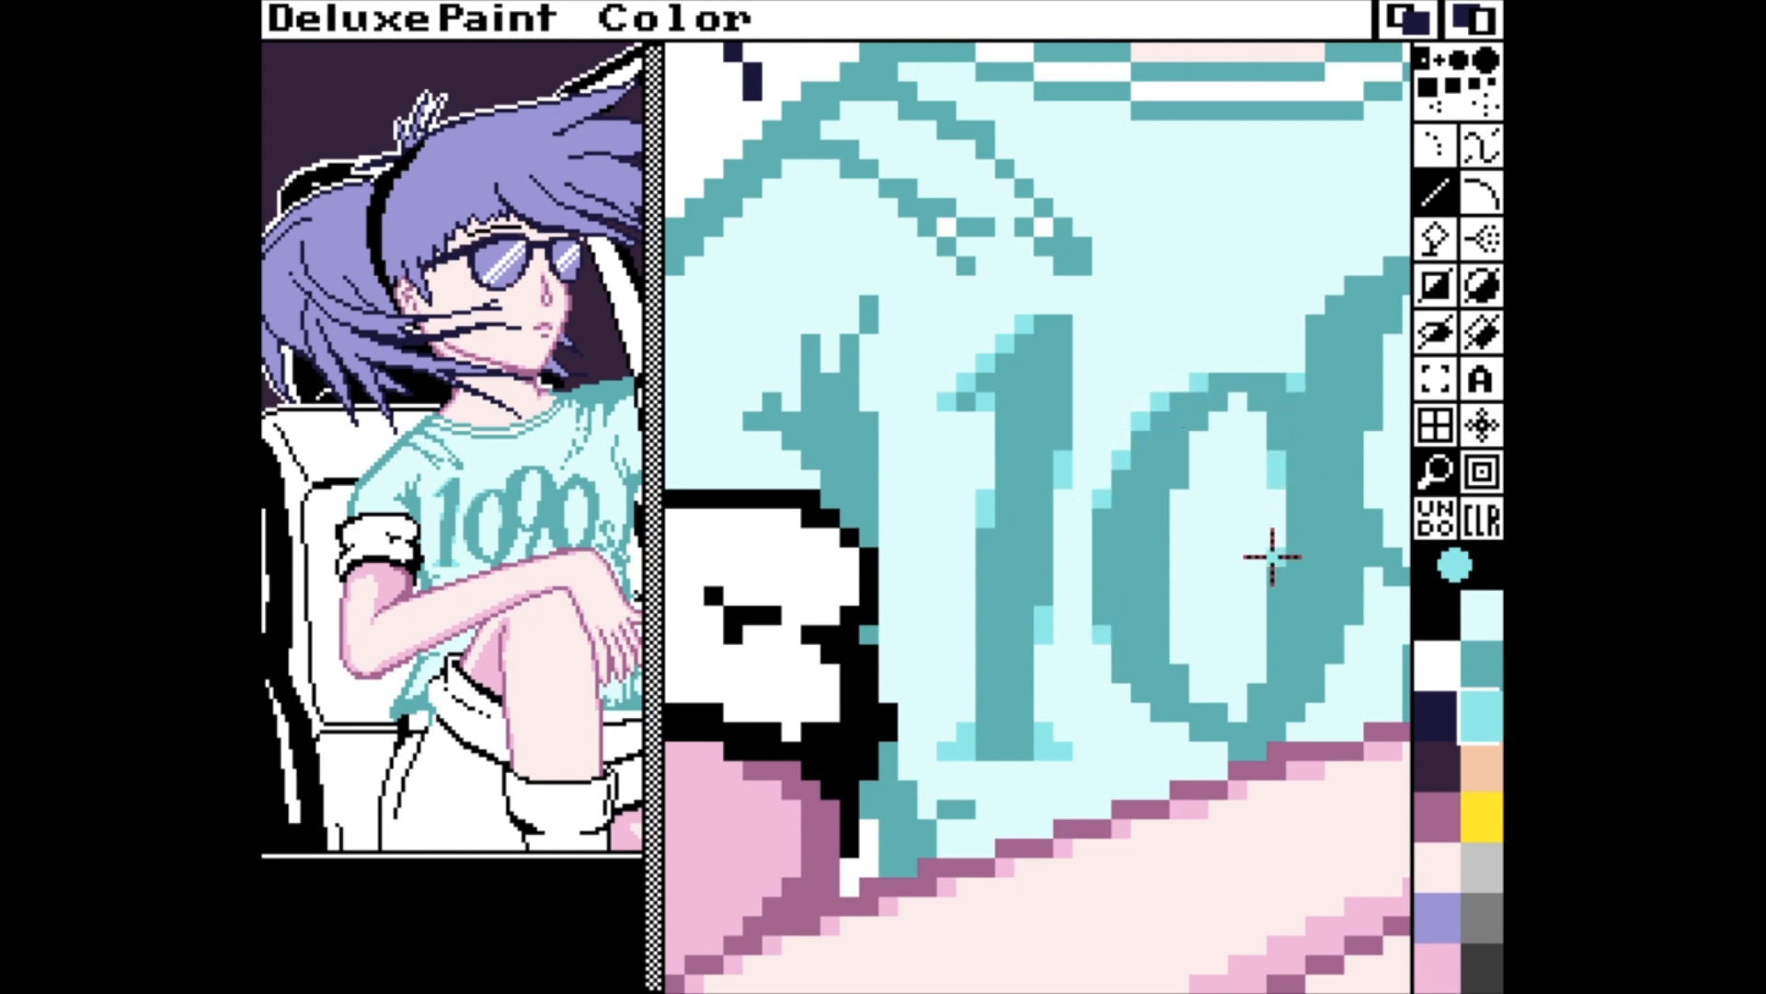
pyautogui.click(1276, 585)
pyautogui.click(1178, 654)
pyautogui.click(1198, 690)
pyautogui.click(1236, 712)
pyautogui.click(1258, 673)
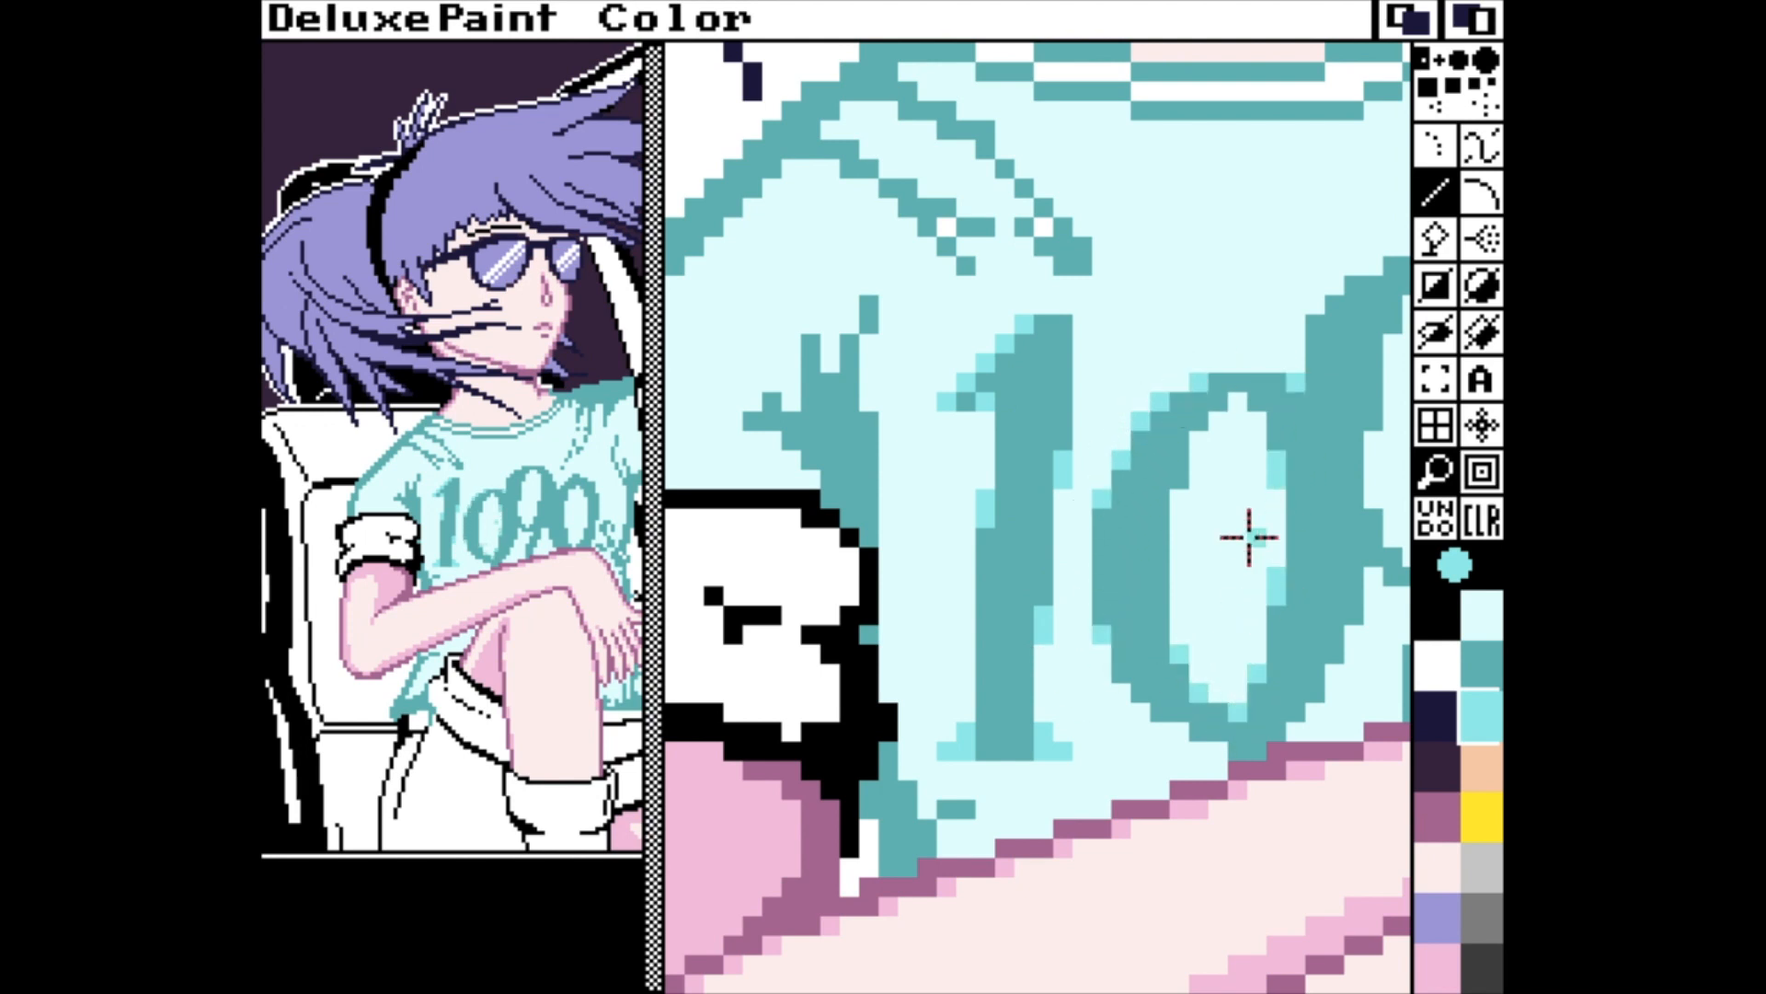
pyautogui.click(1236, 404)
pyautogui.click(1252, 418)
pyautogui.click(1215, 423)
pyautogui.click(1197, 444)
pyautogui.moveTo(1176, 493); pyautogui.dragTo(1176, 515)
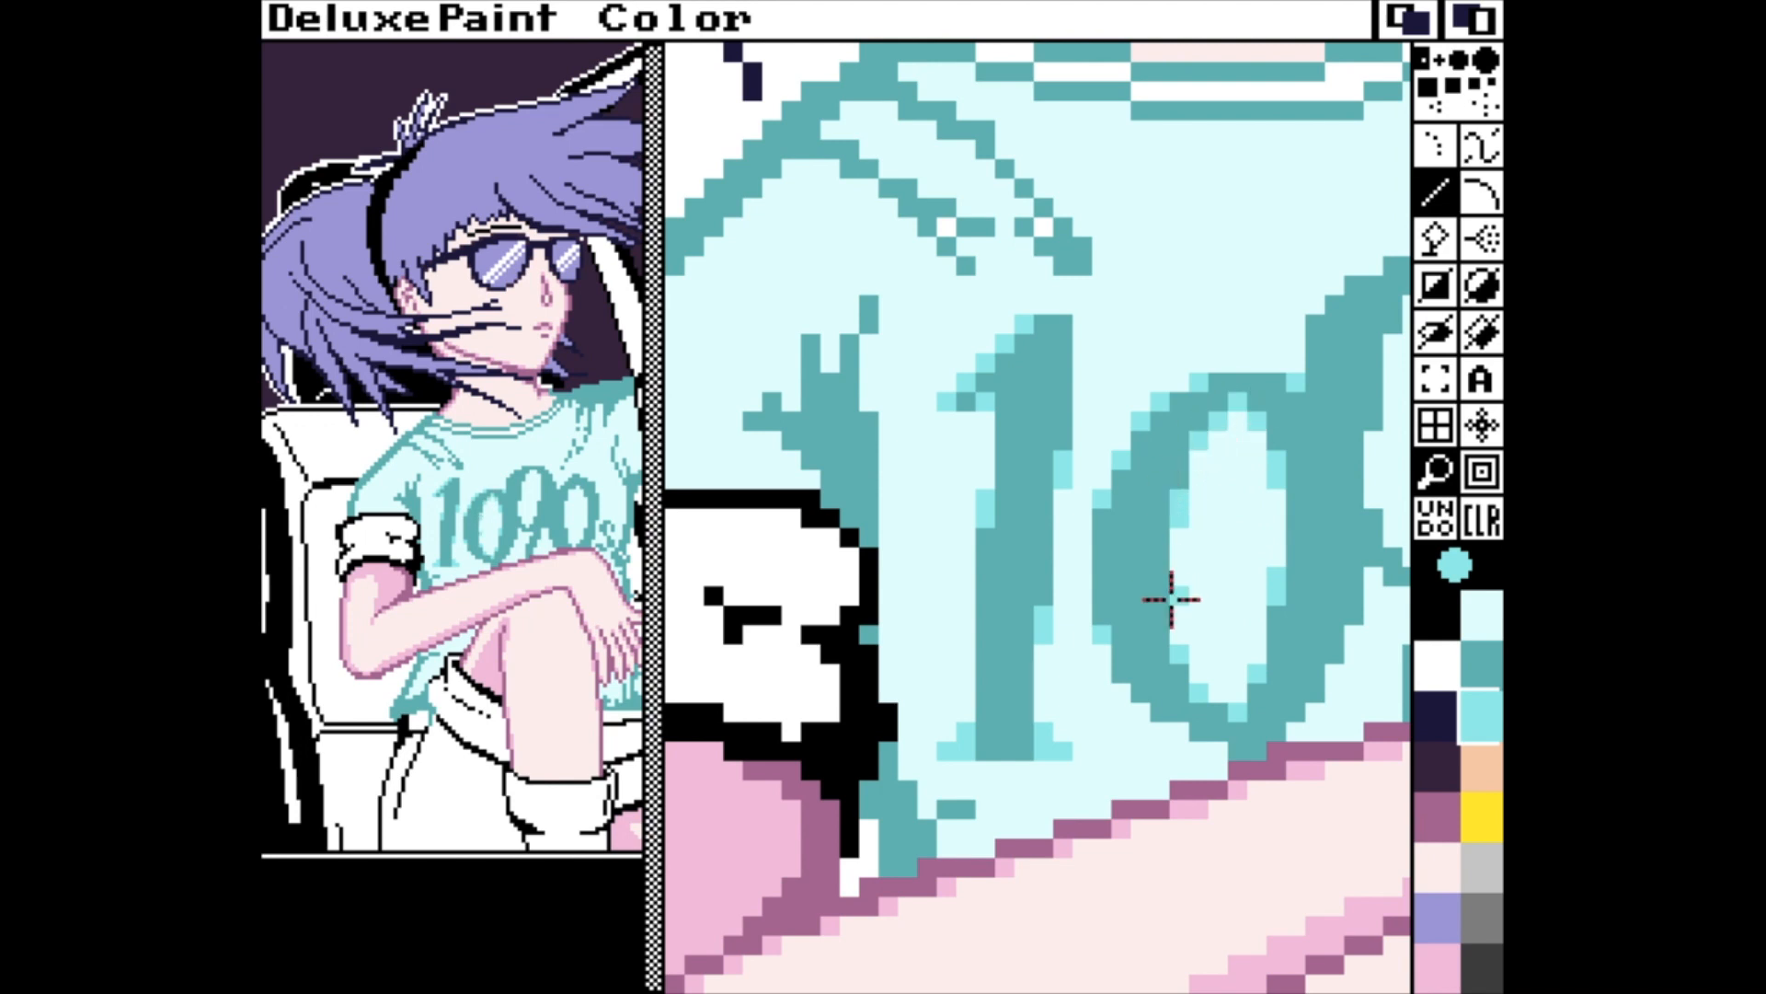
pyautogui.click(1178, 635)
pyautogui.click(1195, 730)
pyautogui.click(1159, 717)
pyautogui.click(1139, 695)
pyautogui.click(1118, 677)
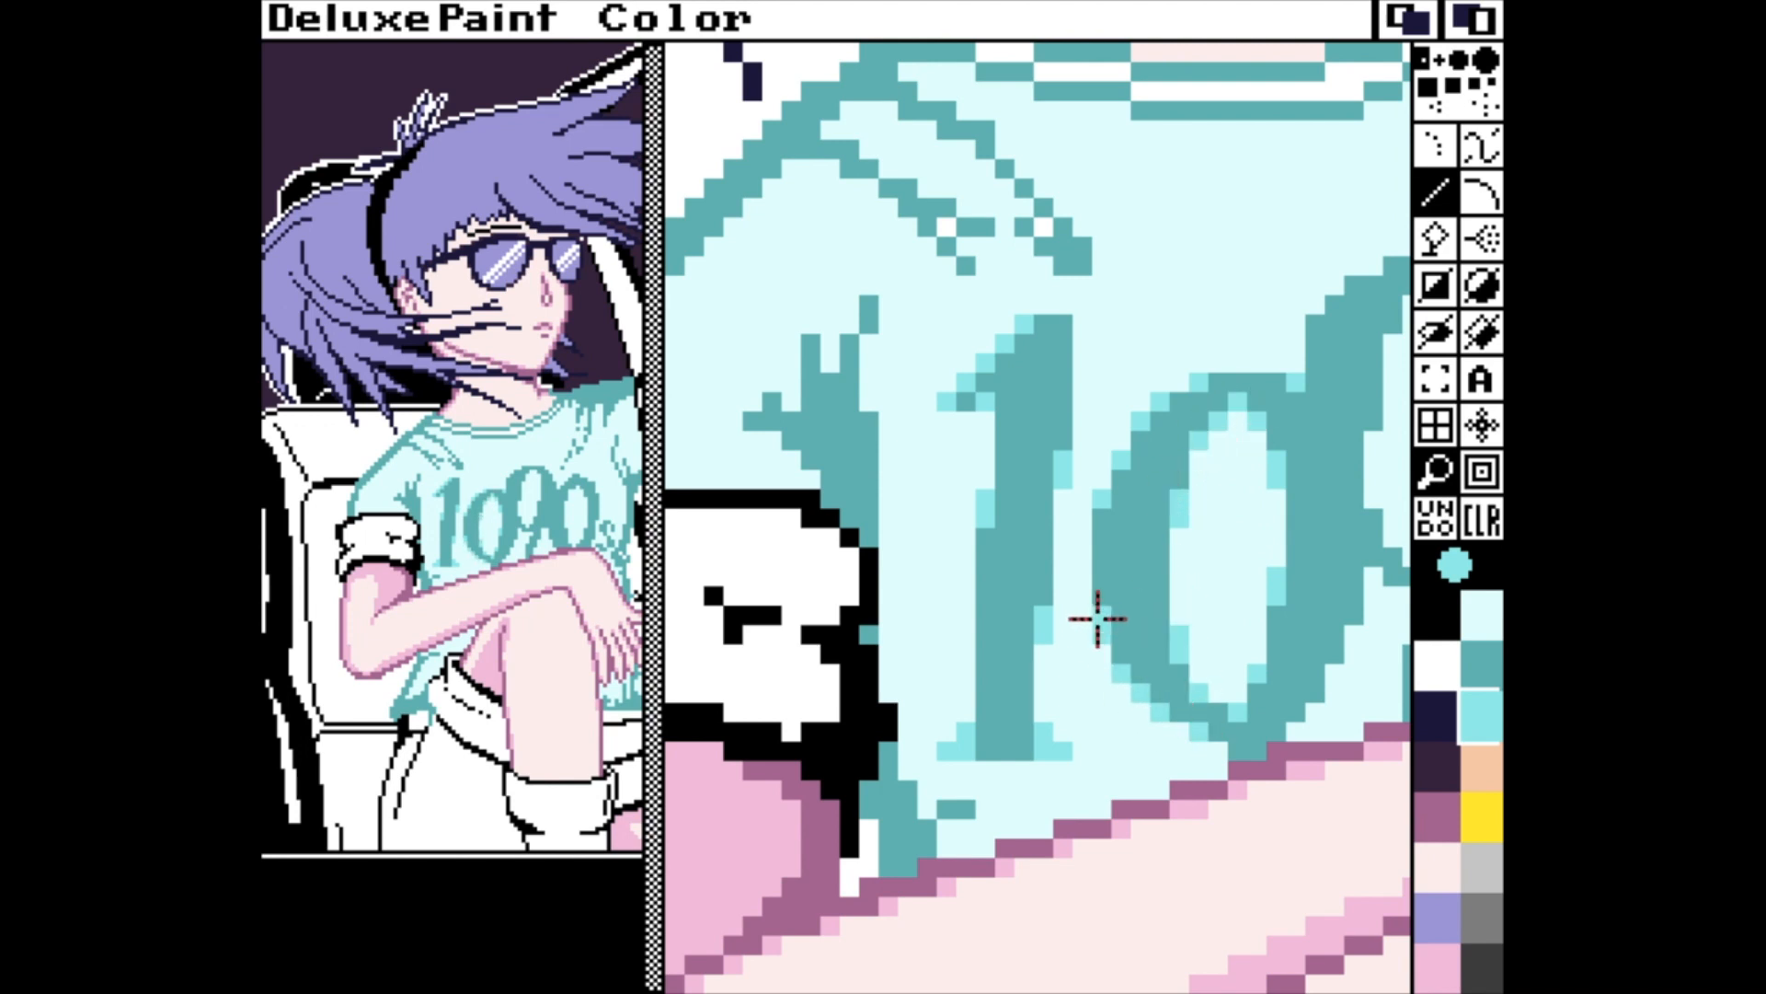
pyautogui.click(1214, 767)
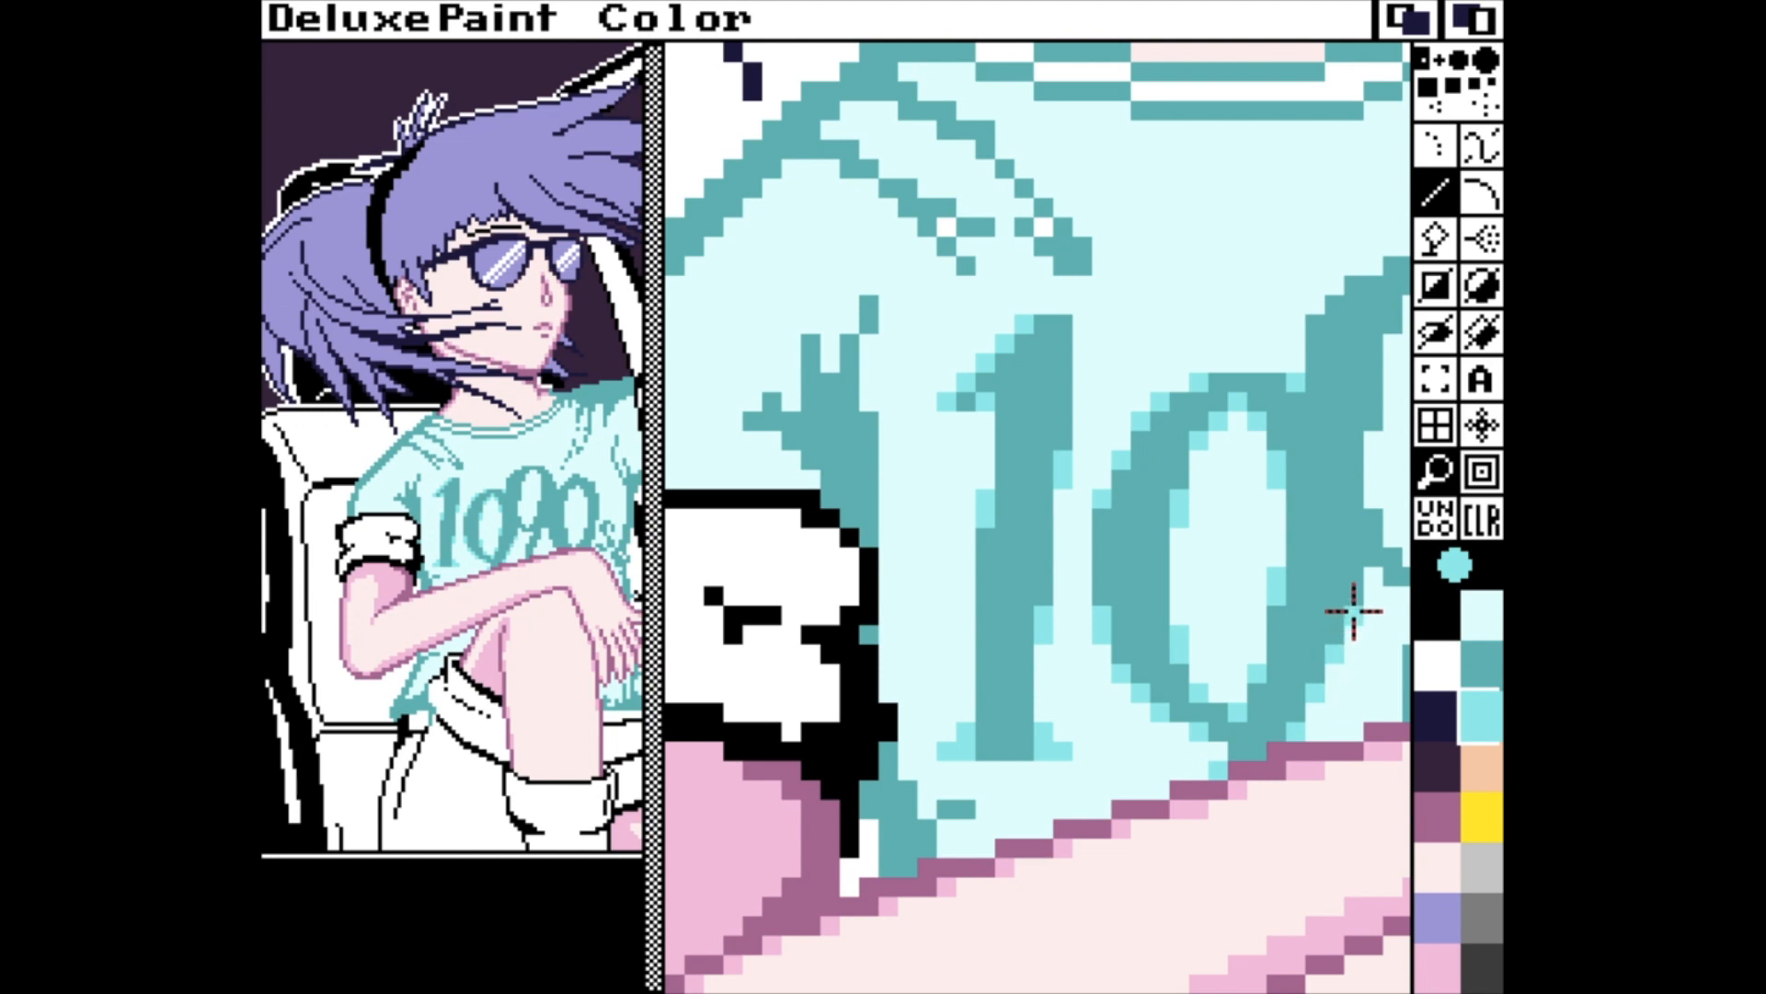
# Smooth the outer curve and inner opening of the "9" in "1090" with mid-cyan pixels.
pyautogui.click(1318, 333)
pyautogui.click(1336, 311)
pyautogui.click(1388, 266)
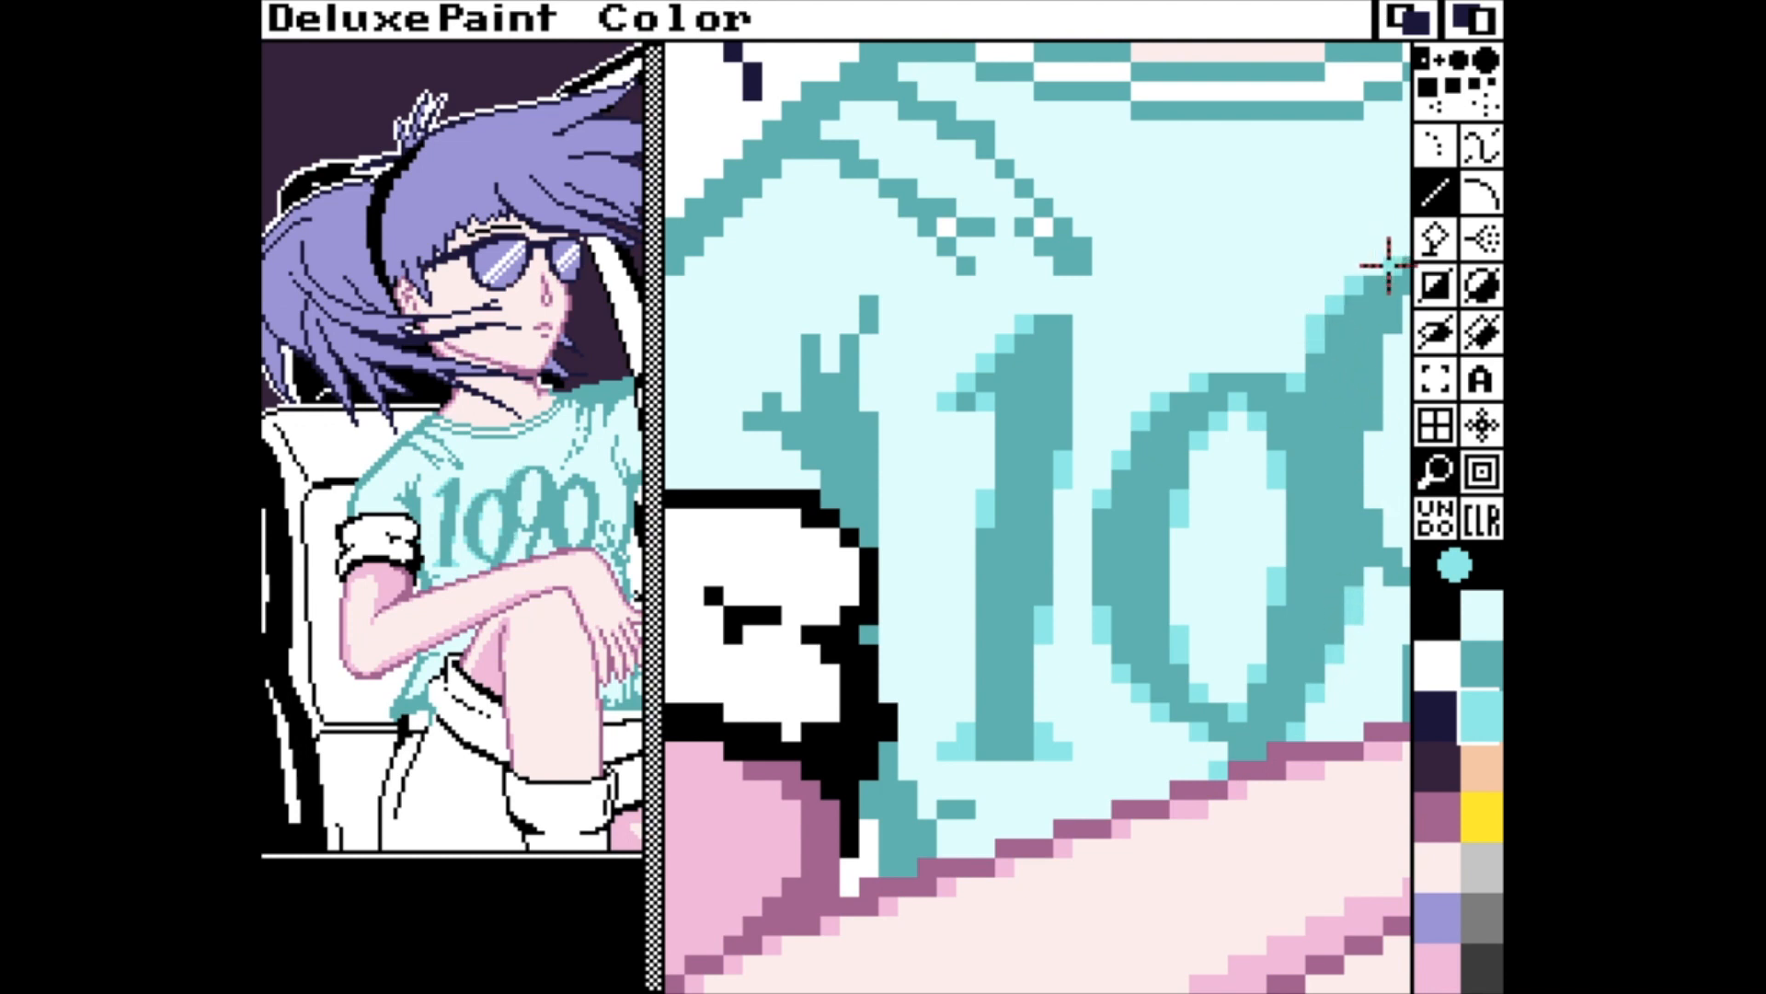
pyautogui.press('Right')
pyautogui.moveTo(1218, 420); pyautogui.dragTo(1219, 411)
pyautogui.click(1213, 515)
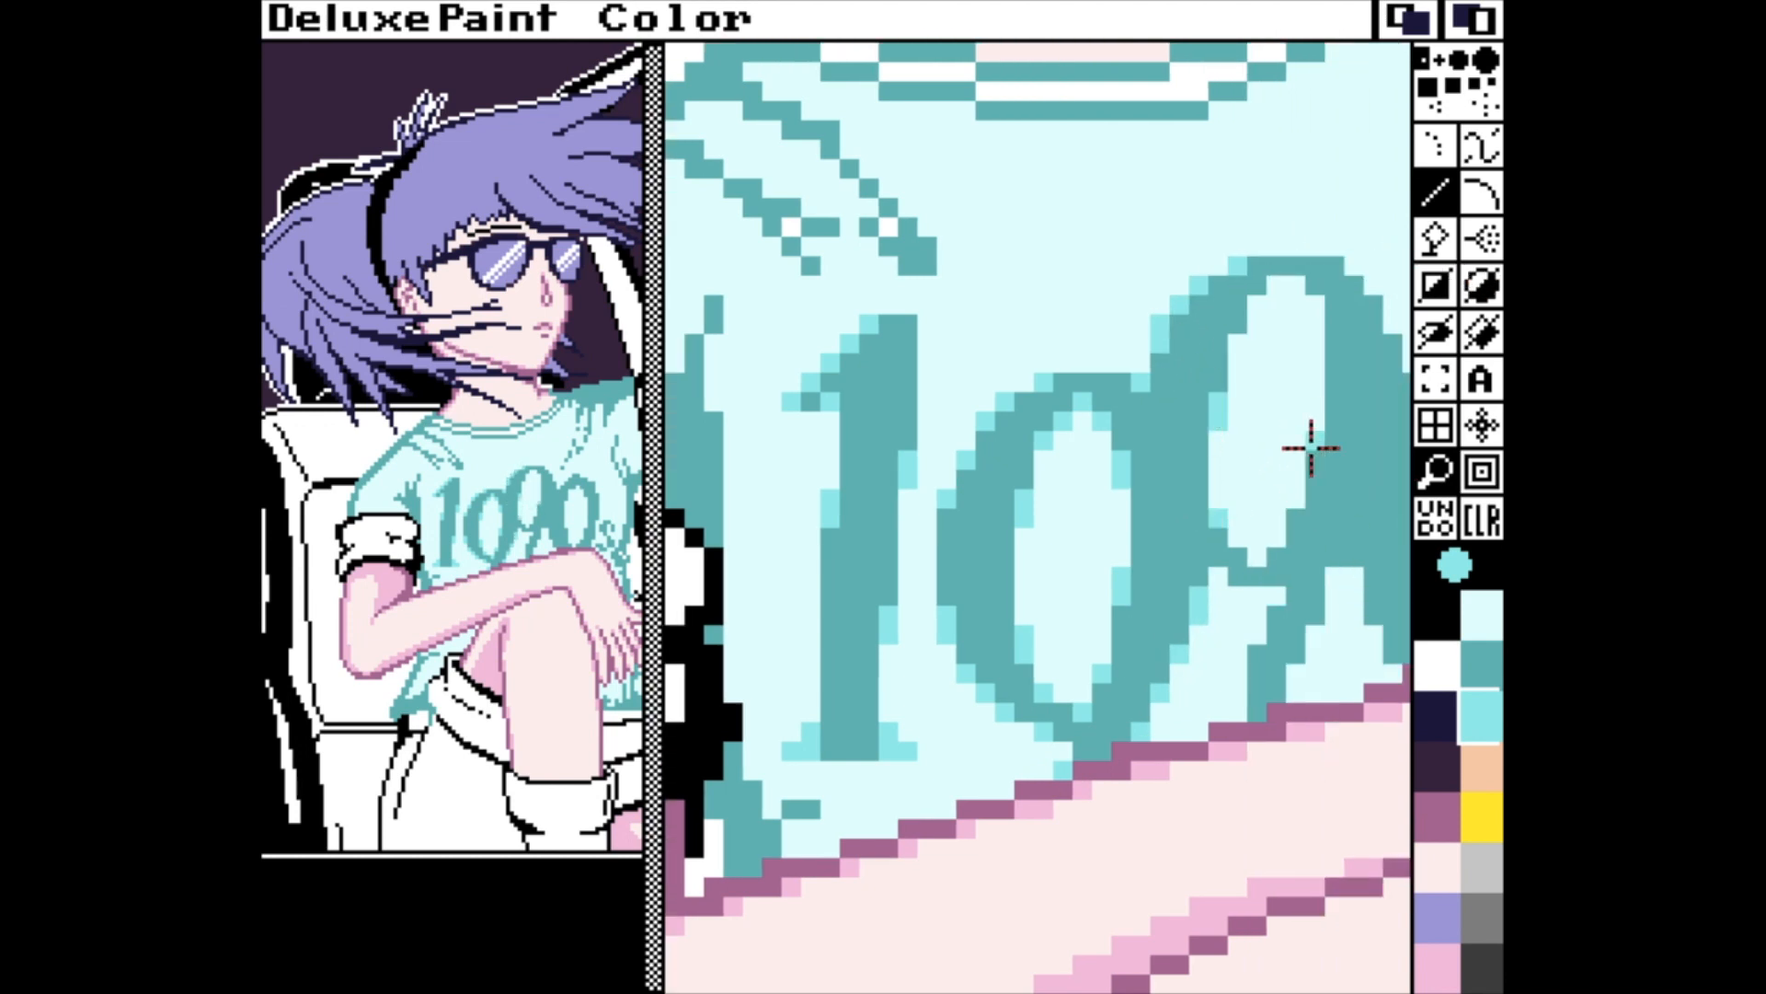
pyautogui.moveTo(1311, 447); pyautogui.dragTo(1311, 462)
pyautogui.click(1316, 313)
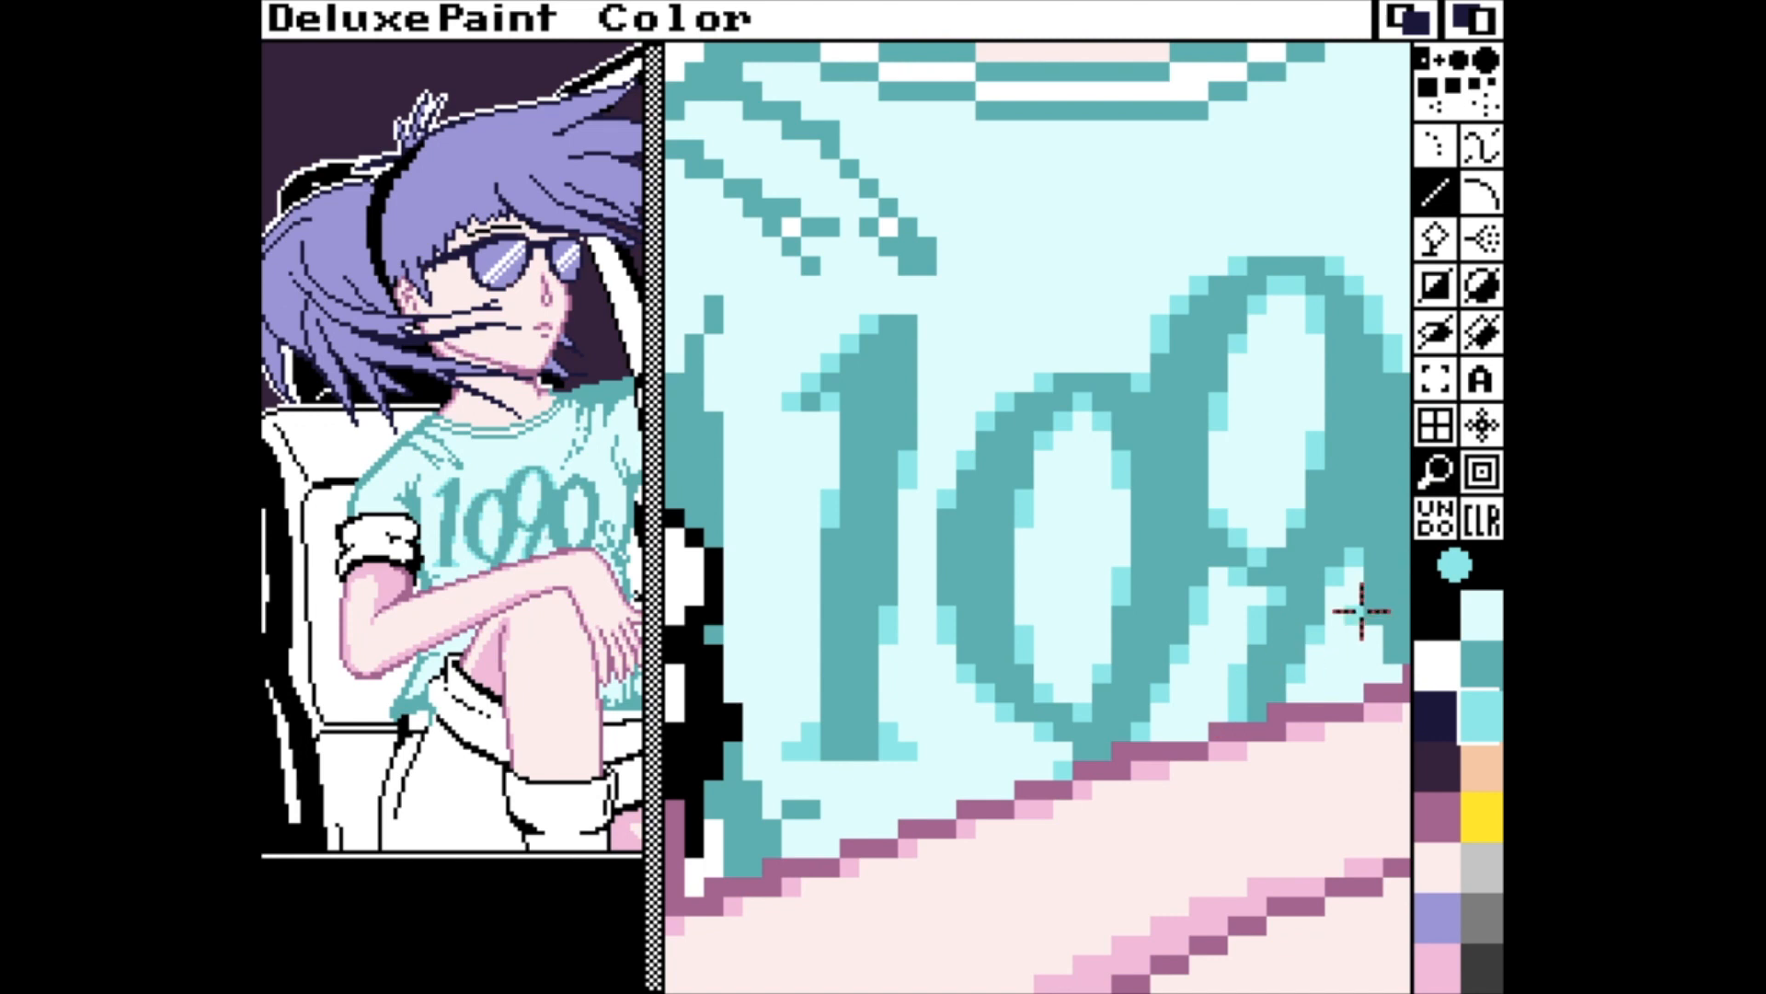
# Smooth the edges of the last "0" in "1090" and its join with the "9" using mid-cyan pixels.
pyautogui.press('n')
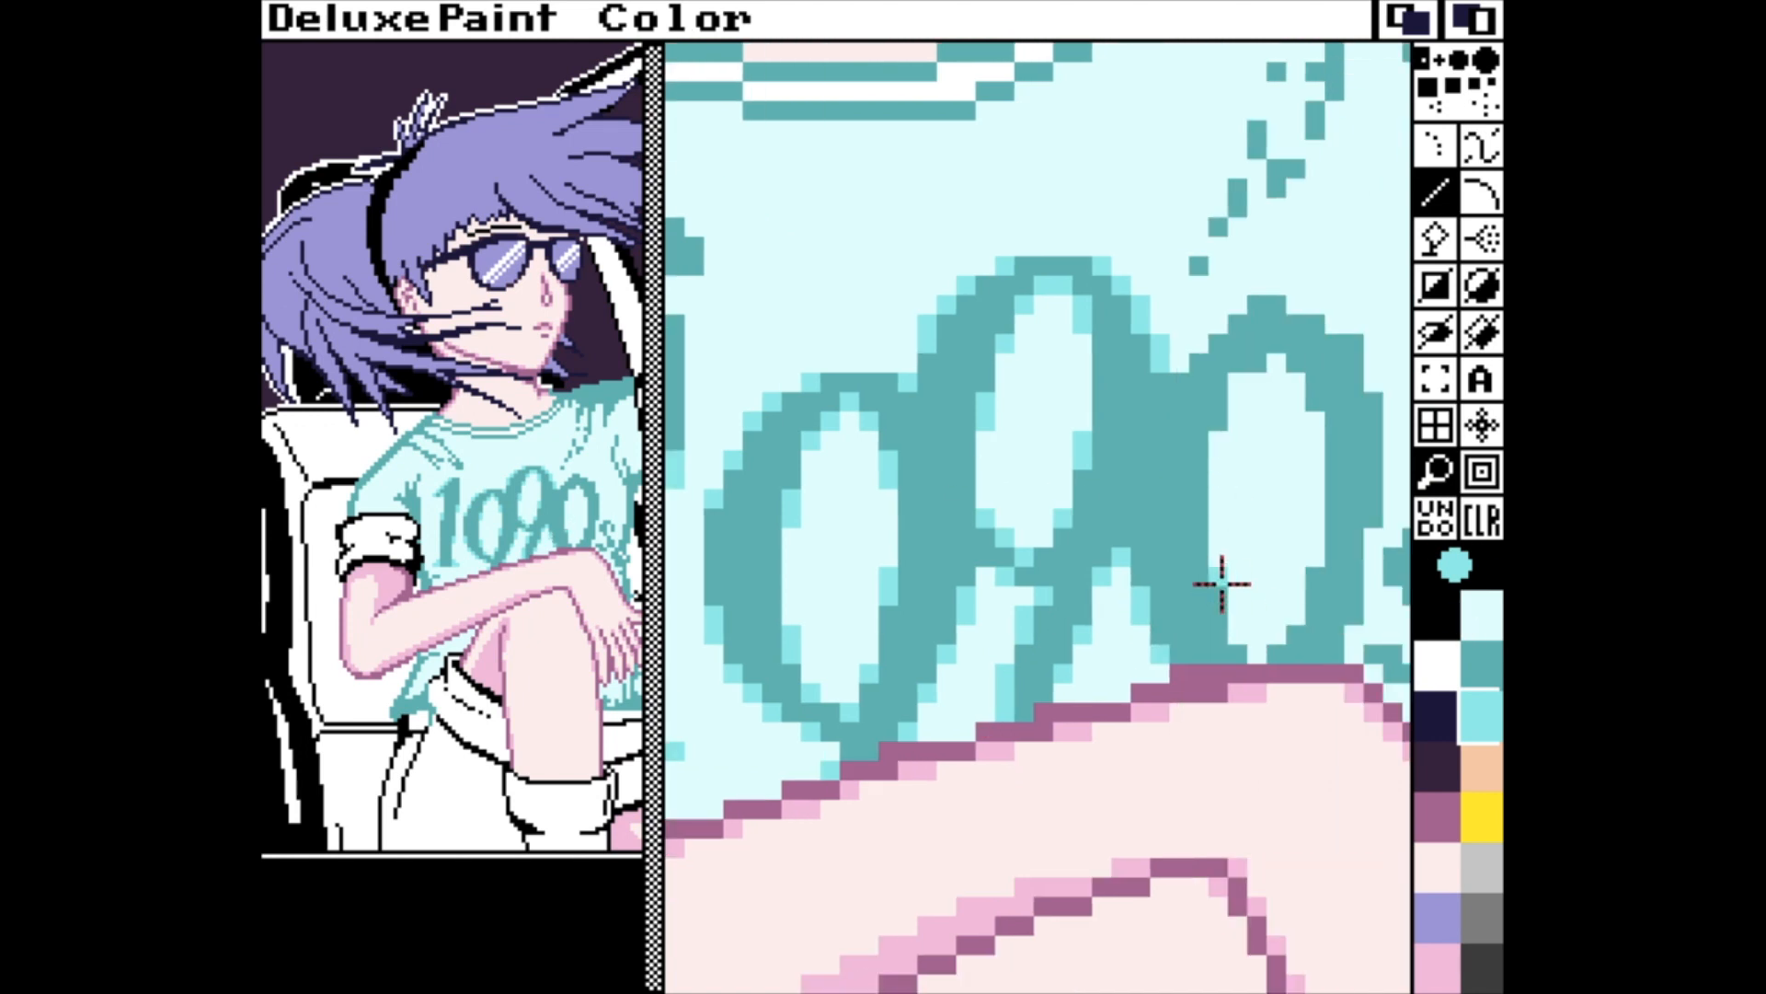
pyautogui.moveTo(1261, 359); pyautogui.dragTo(1275, 360)
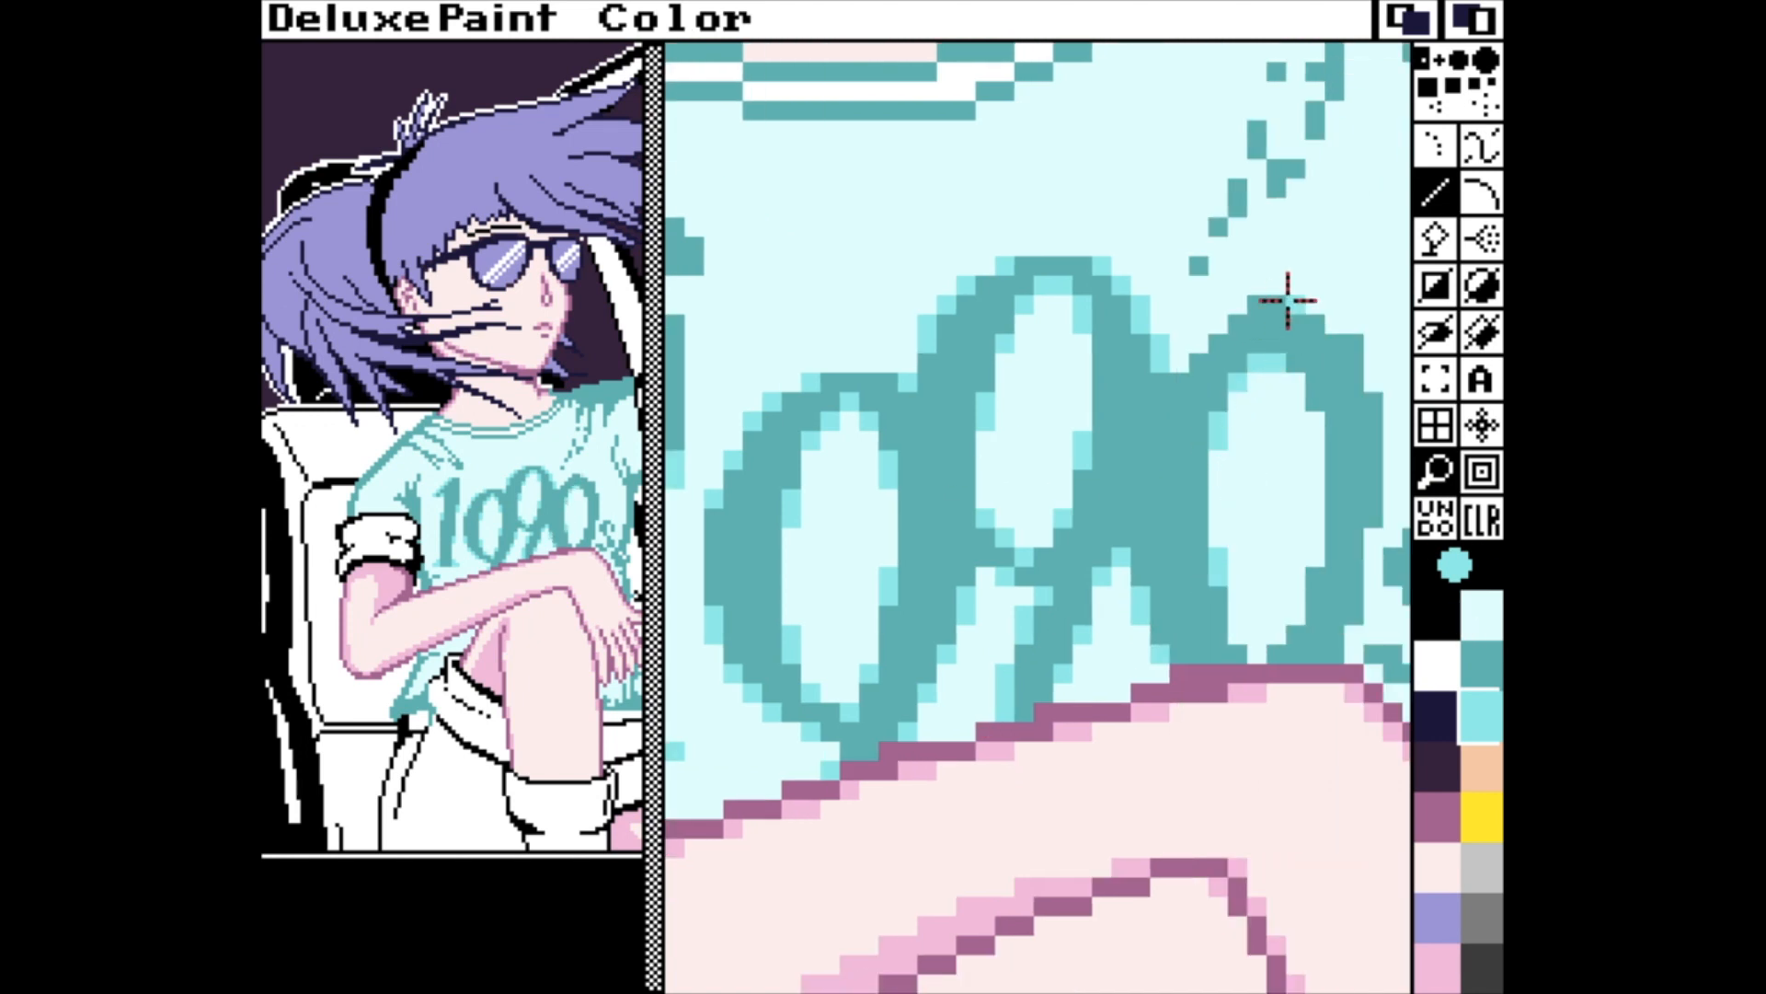
pyautogui.click(1290, 301)
pyautogui.click(1263, 301)
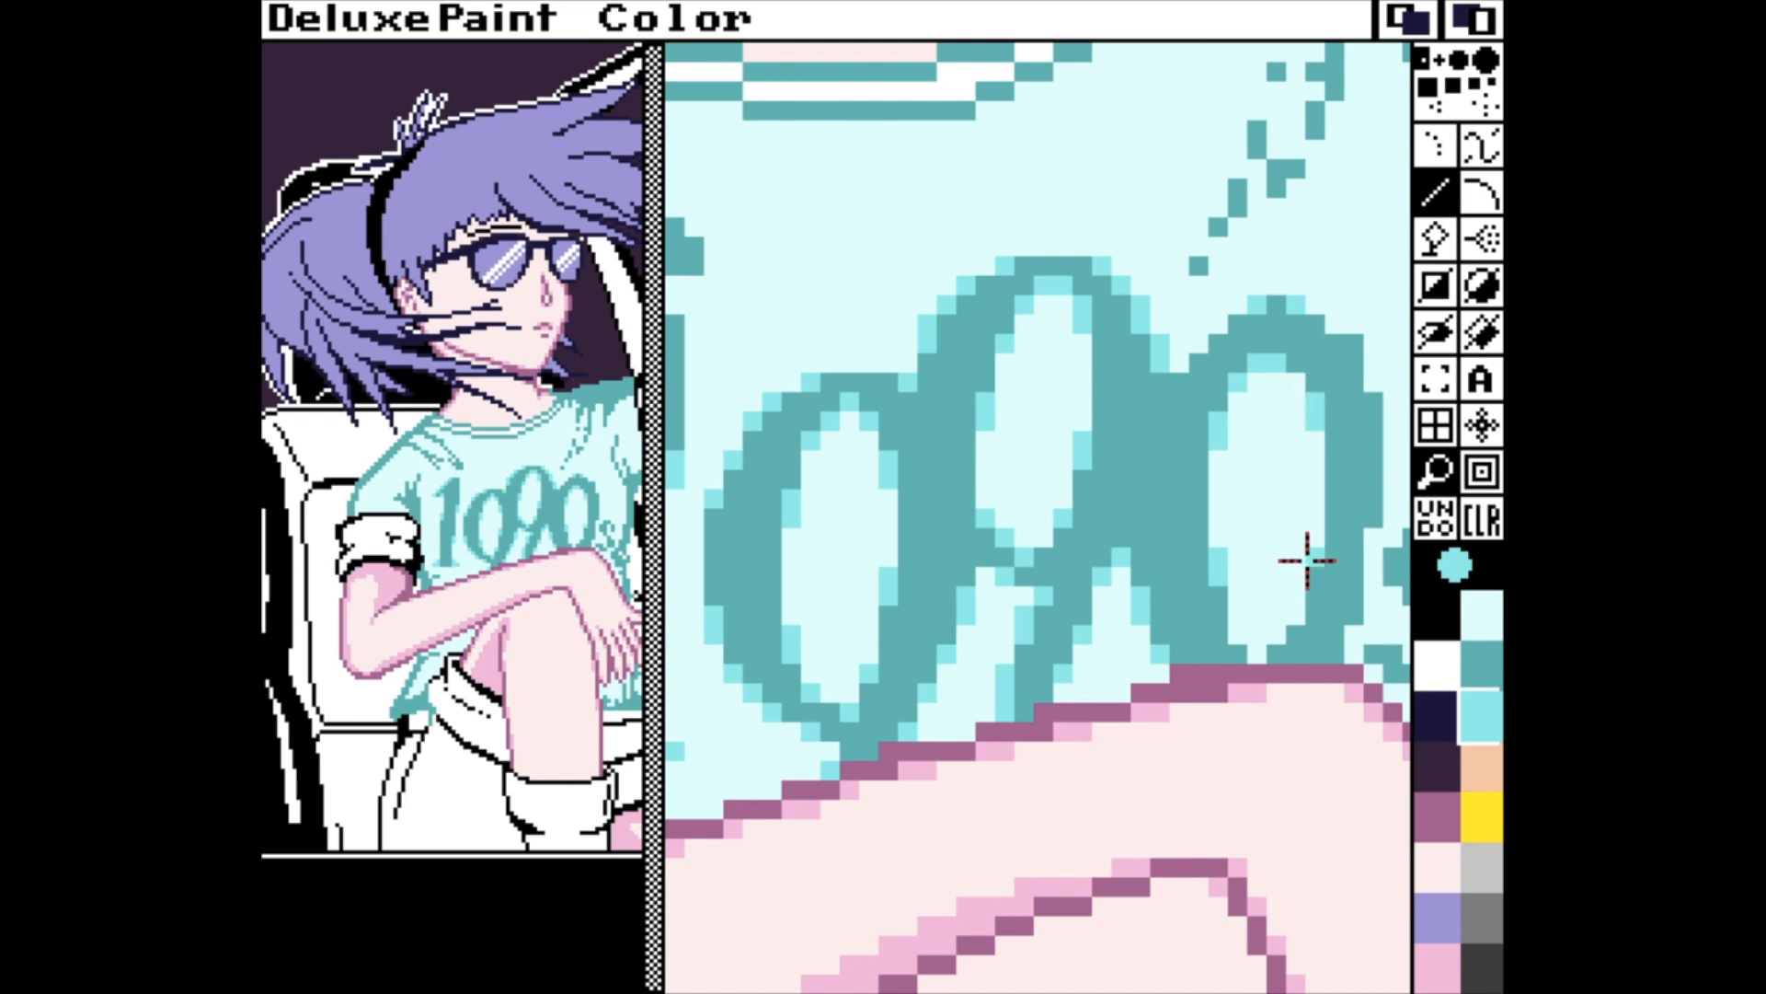
pyautogui.moveTo(1309, 559); pyautogui.dragTo(1310, 574)
pyautogui.click(1291, 617)
pyautogui.click(1258, 650)
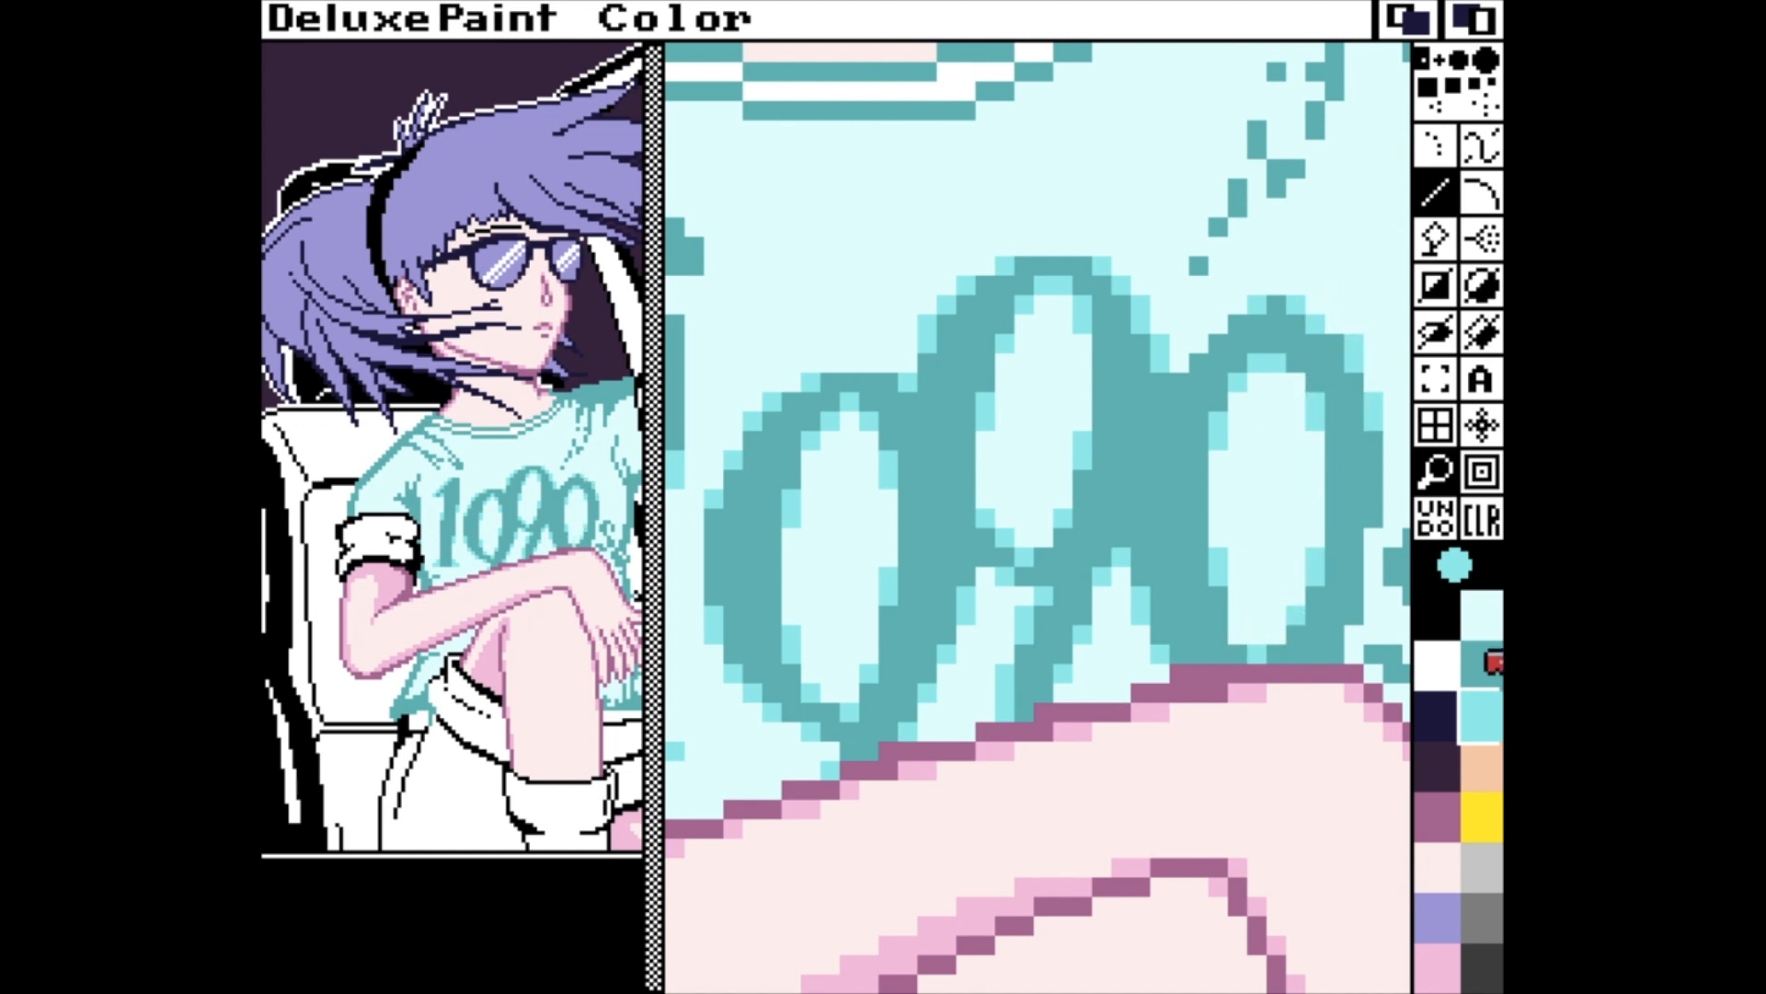
pyautogui.click(1487, 715)
pyautogui.moveTo(1174, 379); pyautogui.dragTo(1174, 400)
pyautogui.click(1198, 367)
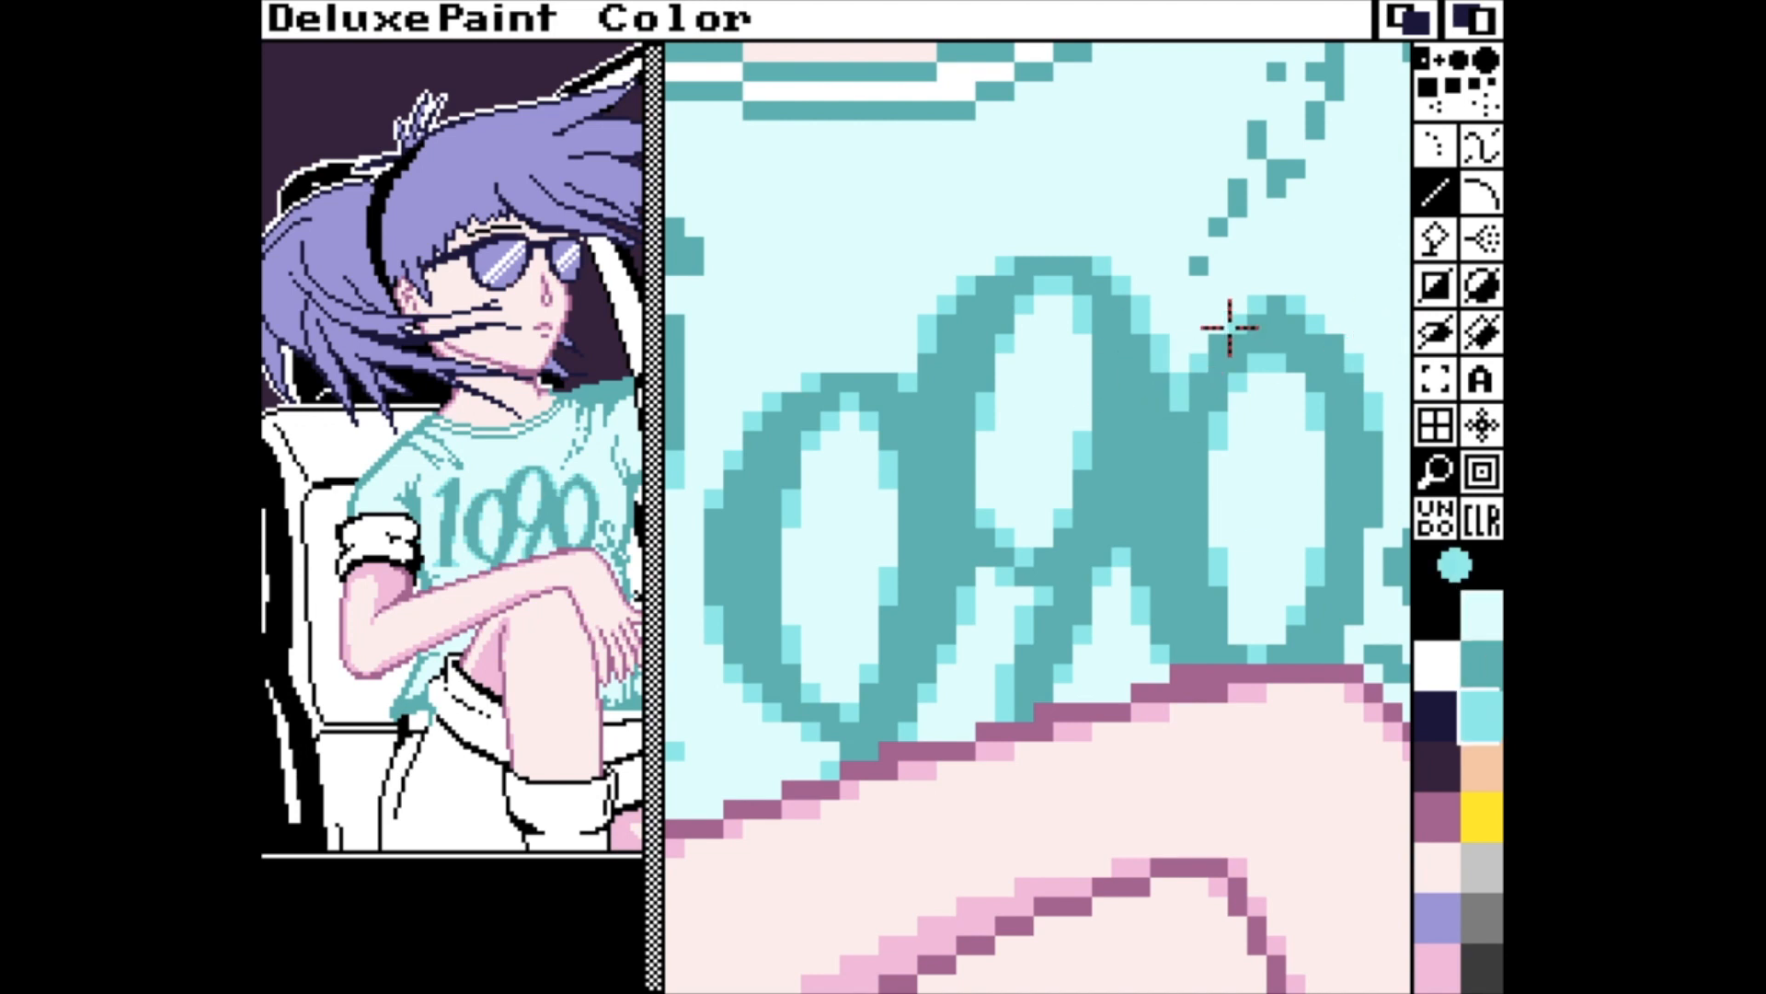
# Touch up the upper and lower outer curves of the last "0" in "1090" with mid-cyan pixels.
pyautogui.click(1220, 345)
pyautogui.click(1234, 324)
pyautogui.click(1334, 655)
pyautogui.moveTo(1355, 616); pyautogui.dragTo(1359, 602)
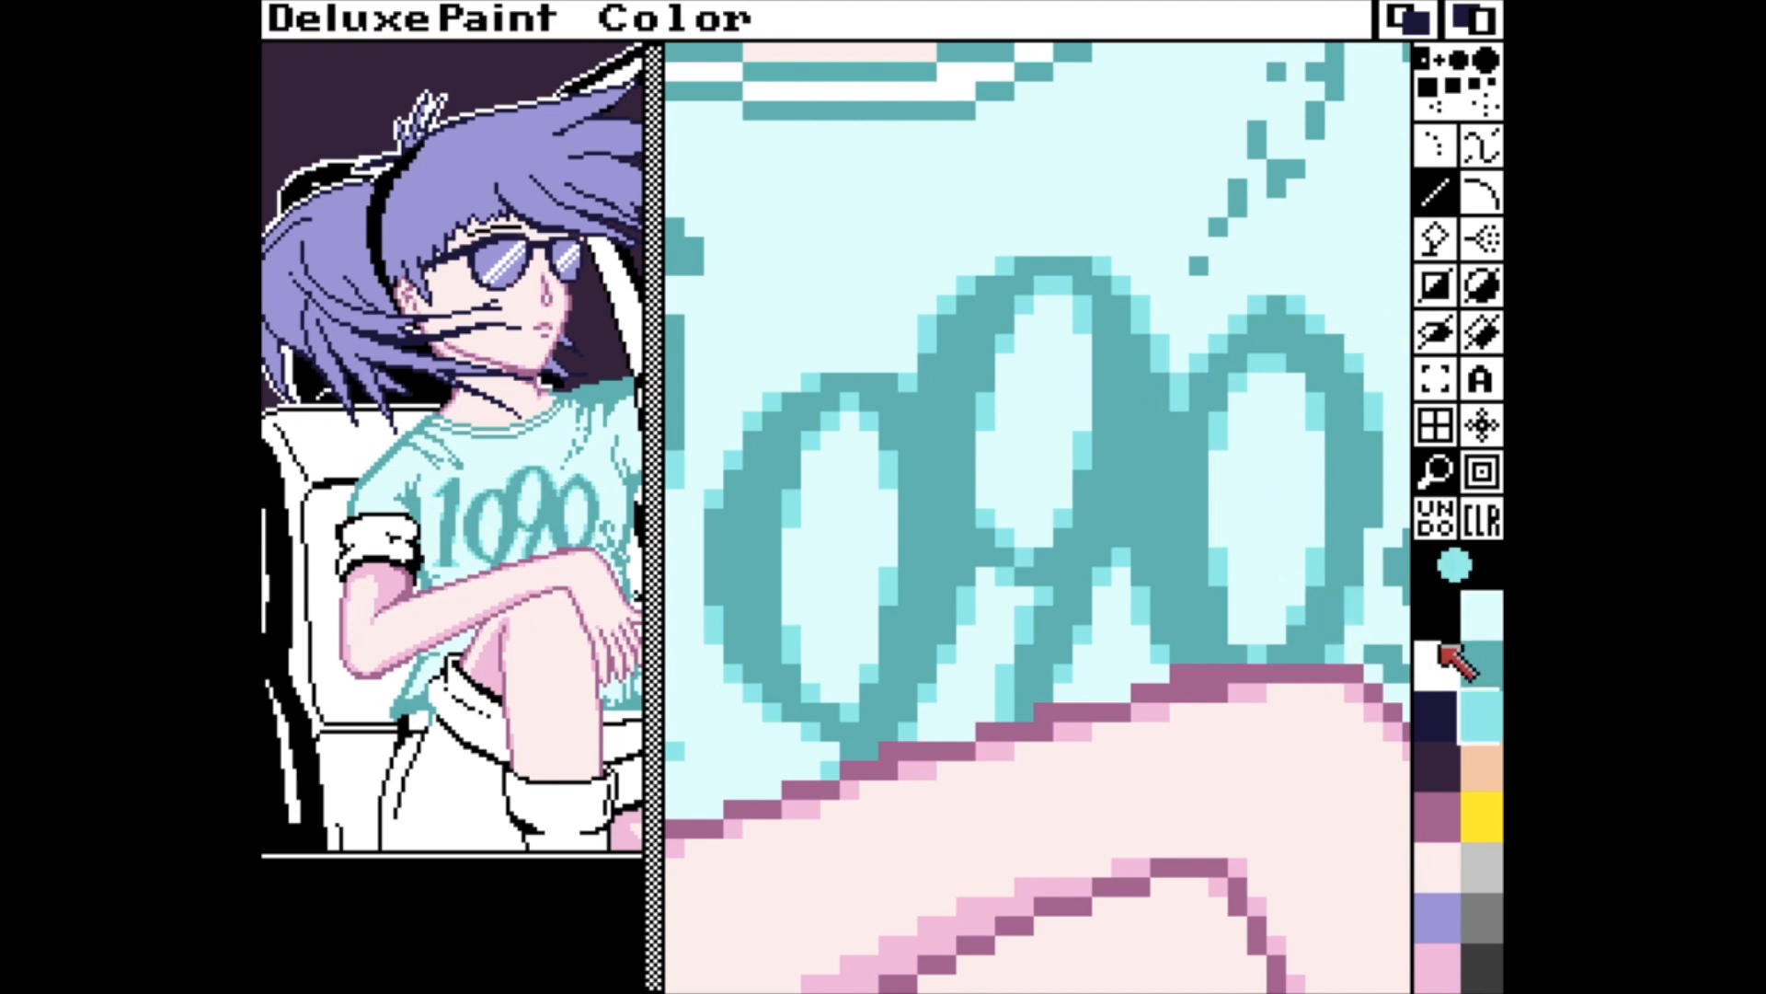
# Smooth the curves and ends of the small "s" after "1090" with mid-cyan pixels.
pyautogui.press('Right')
pyautogui.click(1278, 673)
pyautogui.moveTo(1296, 654); pyautogui.dragTo(1296, 640)
pyautogui.click(1298, 541)
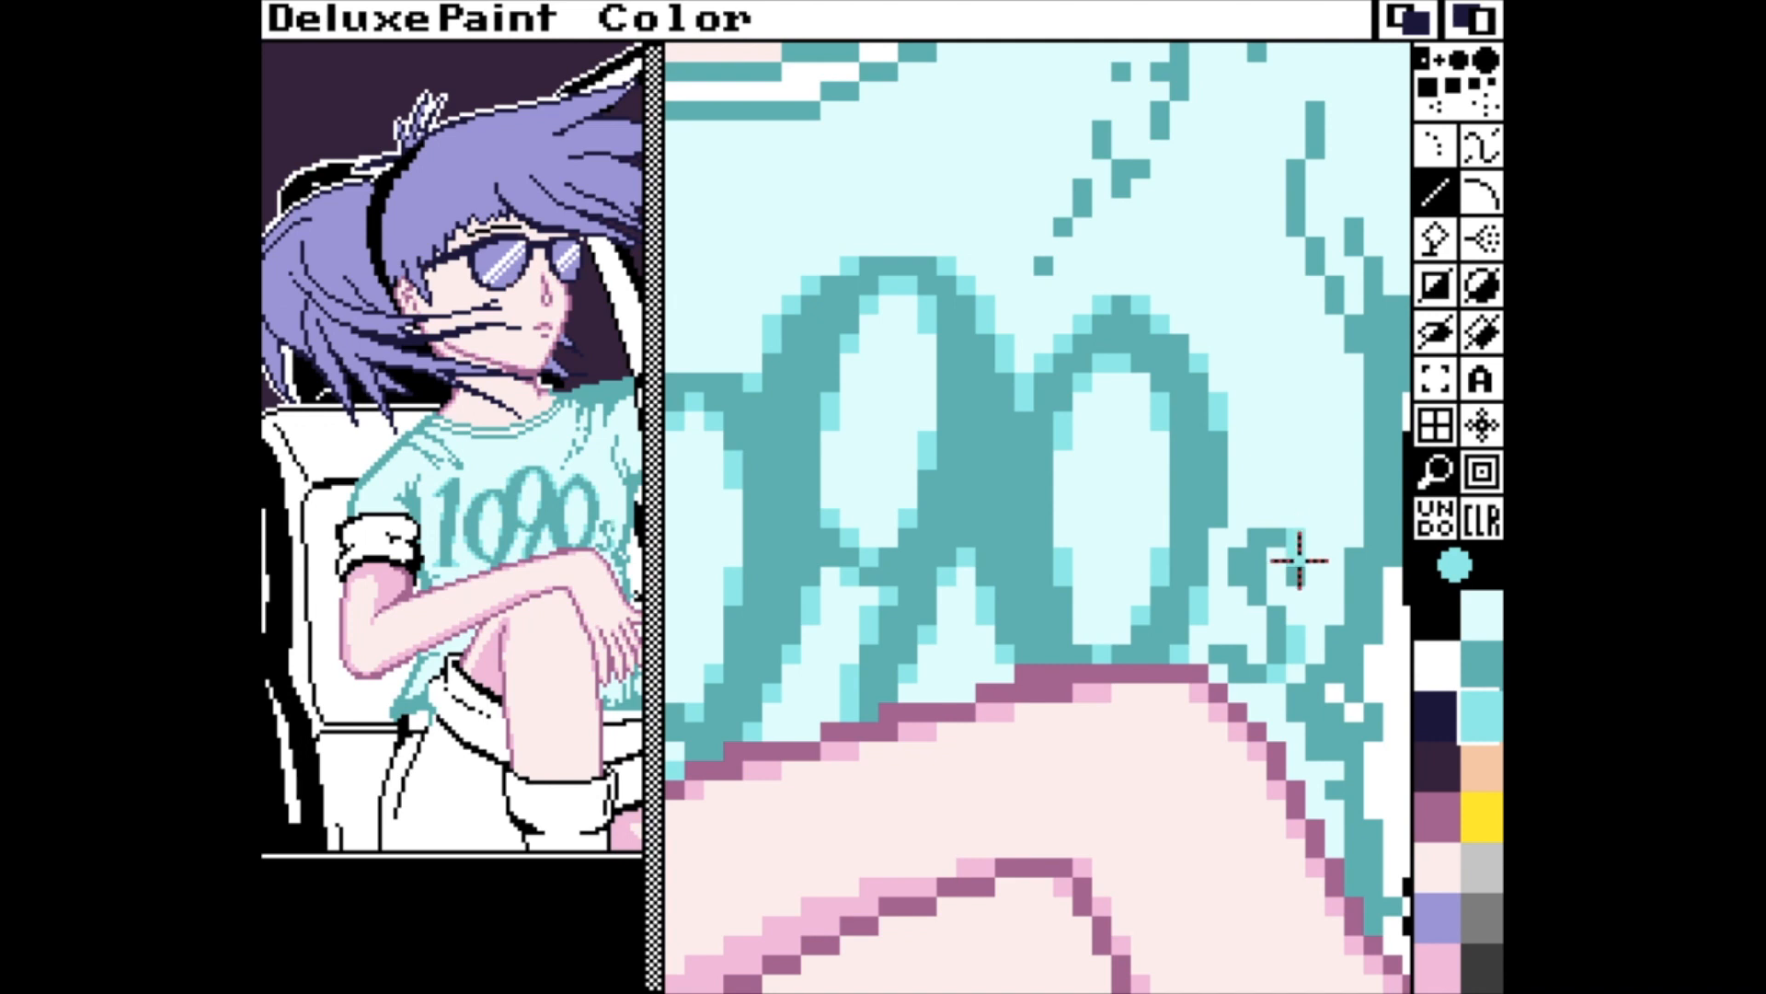
pyautogui.click(1242, 555)
pyautogui.click(1258, 610)
pyautogui.click(1238, 591)
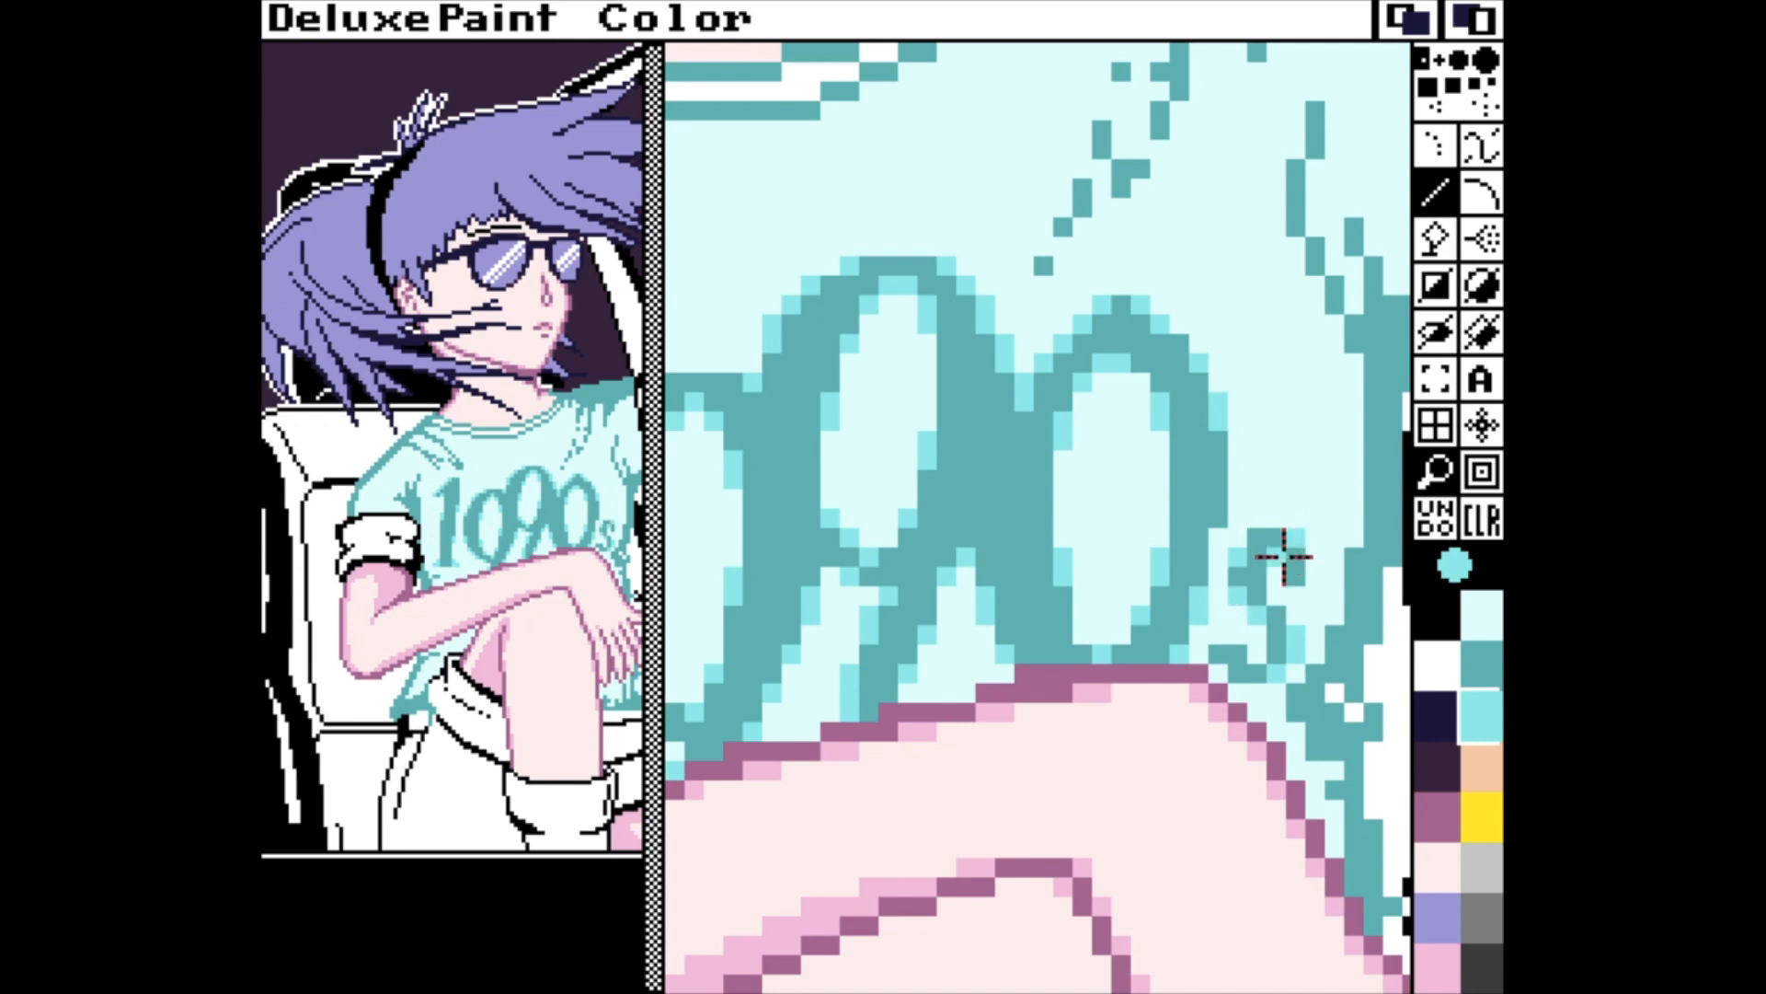
pyautogui.click(1283, 558)
pyautogui.moveTo(1240, 654); pyautogui.dragTo(1235, 638)
pyautogui.click(1318, 533)
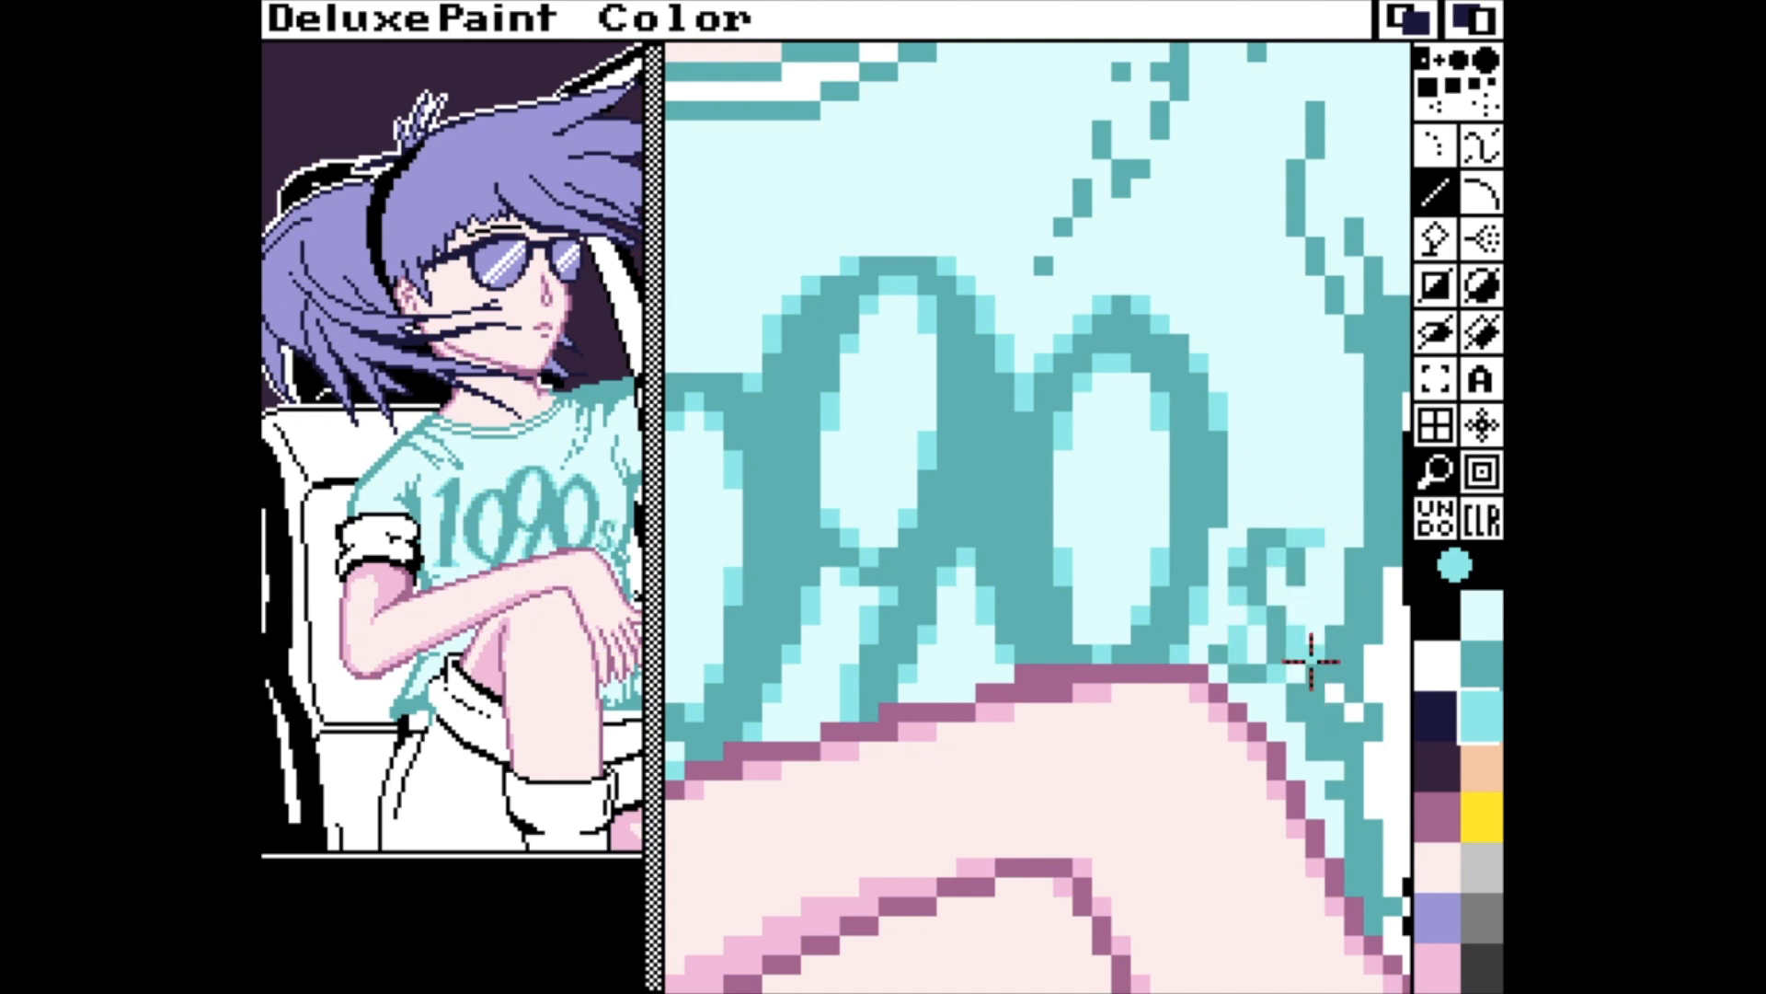
# Refine the small "s" with dark teal and mid-cyan pixels and touch up the last "0"'s inner edge in mid-cyan.
pyautogui.press('[')
pyautogui.press(']')
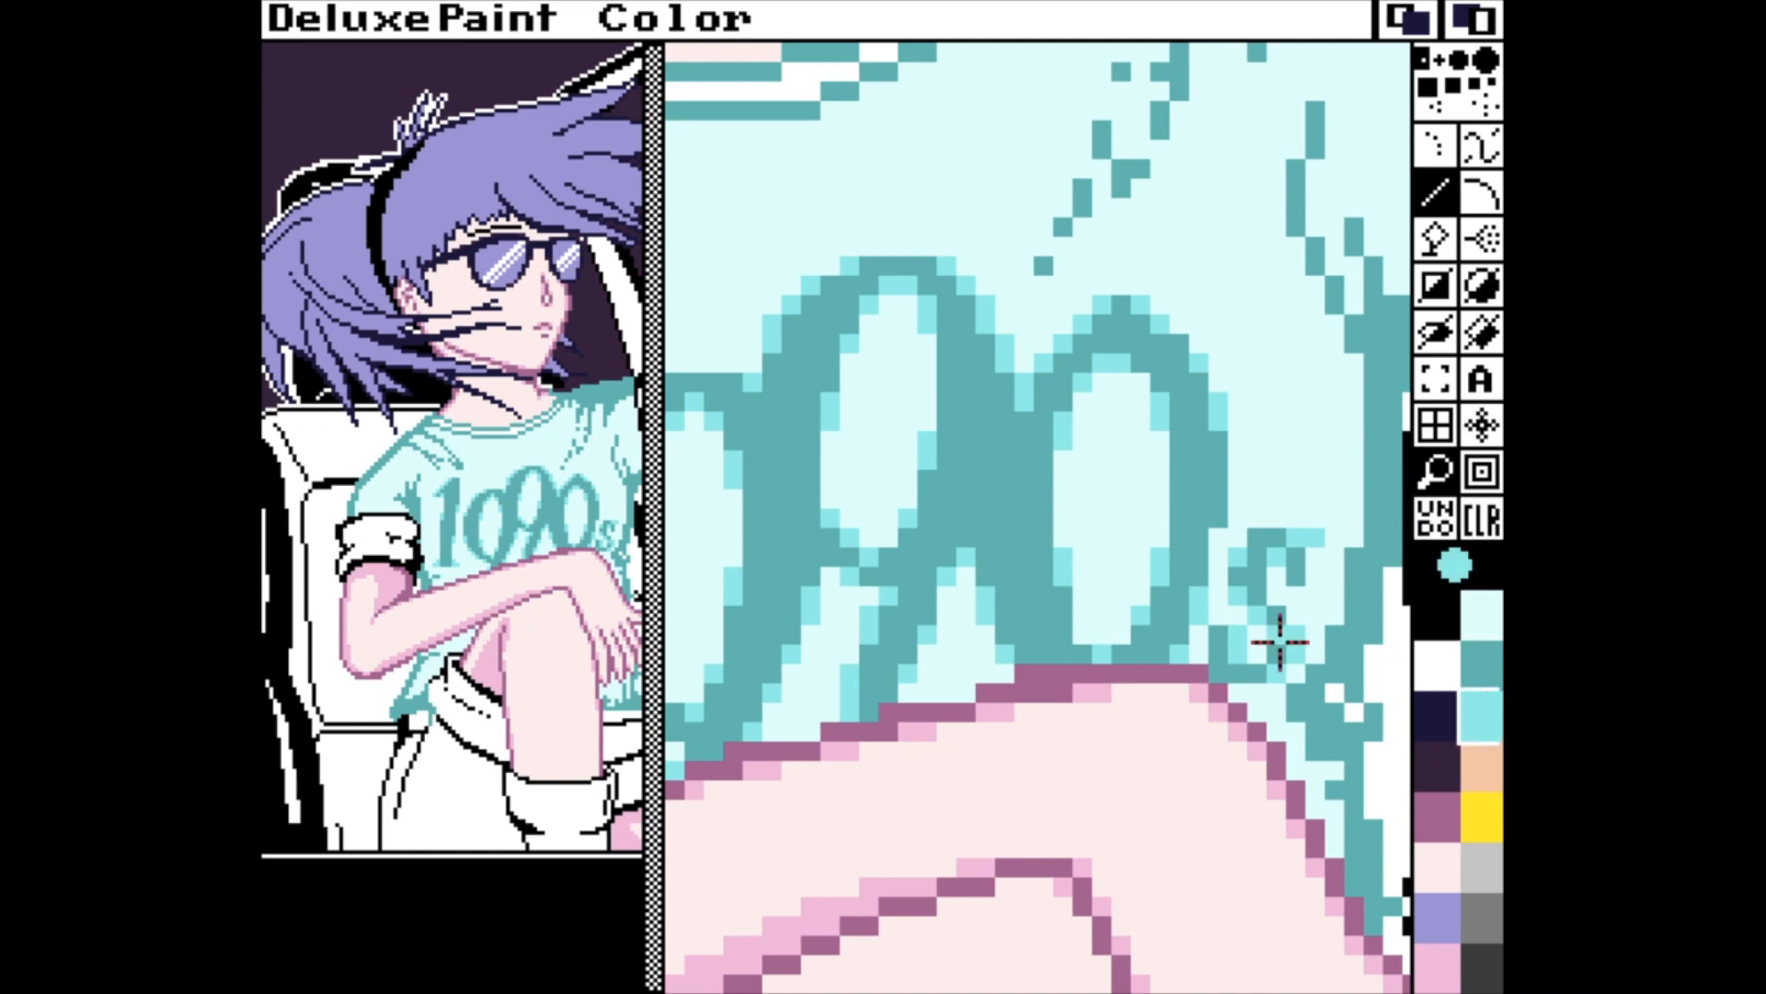
pyautogui.press('[')
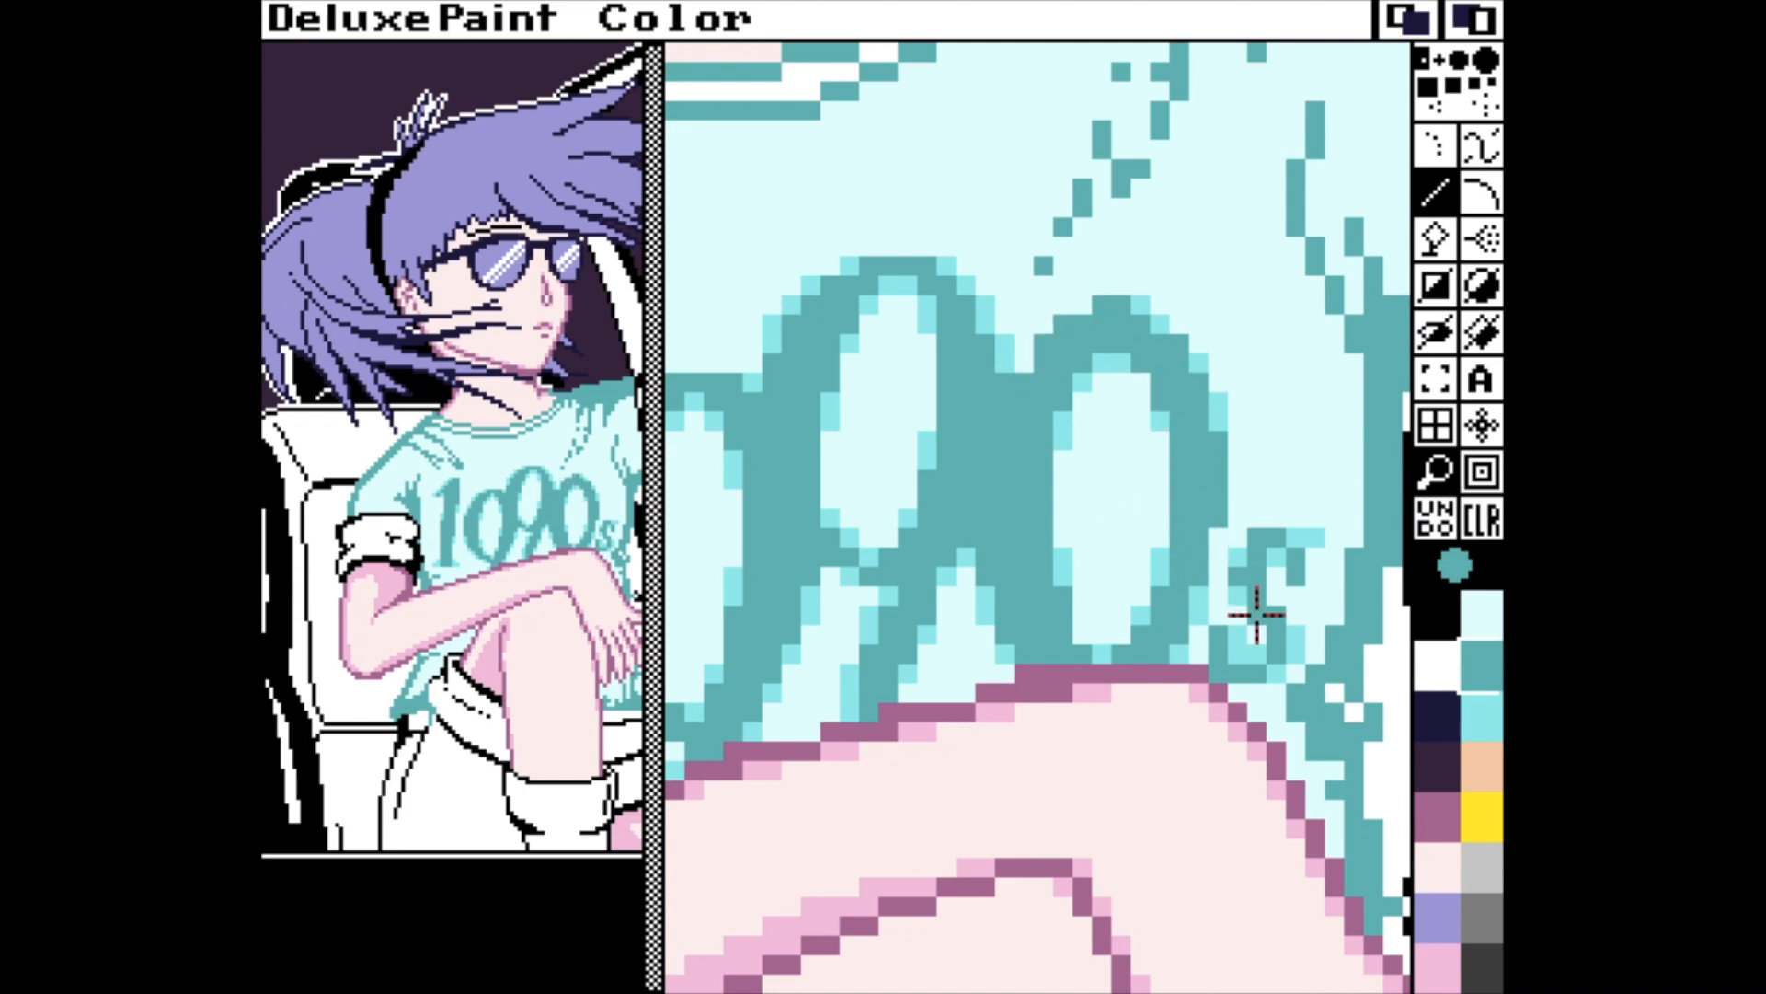
pyautogui.press(']')
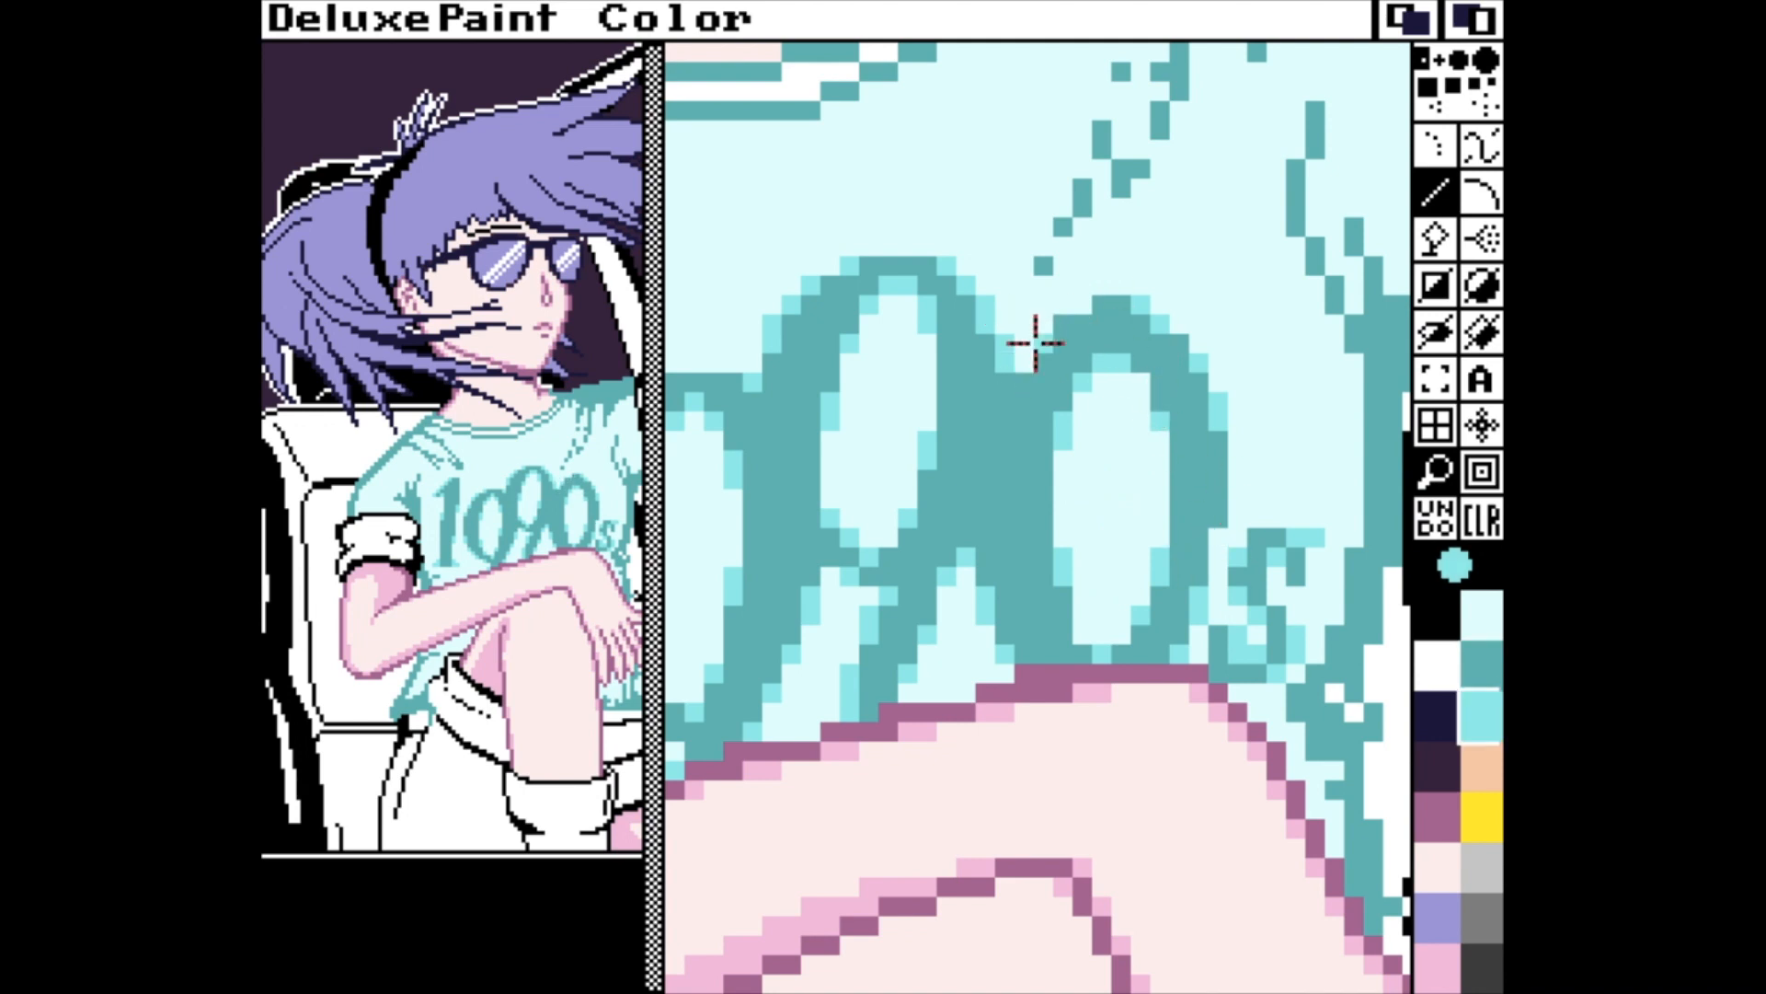
pyautogui.click(1063, 596)
# Recolour the two dark fold lines on the T-shirt's shoulder above the "1" in mid-cyan and soften their upper ends.
pyautogui.press('Left')
pyautogui.press('Left')
pyautogui.press('Up')
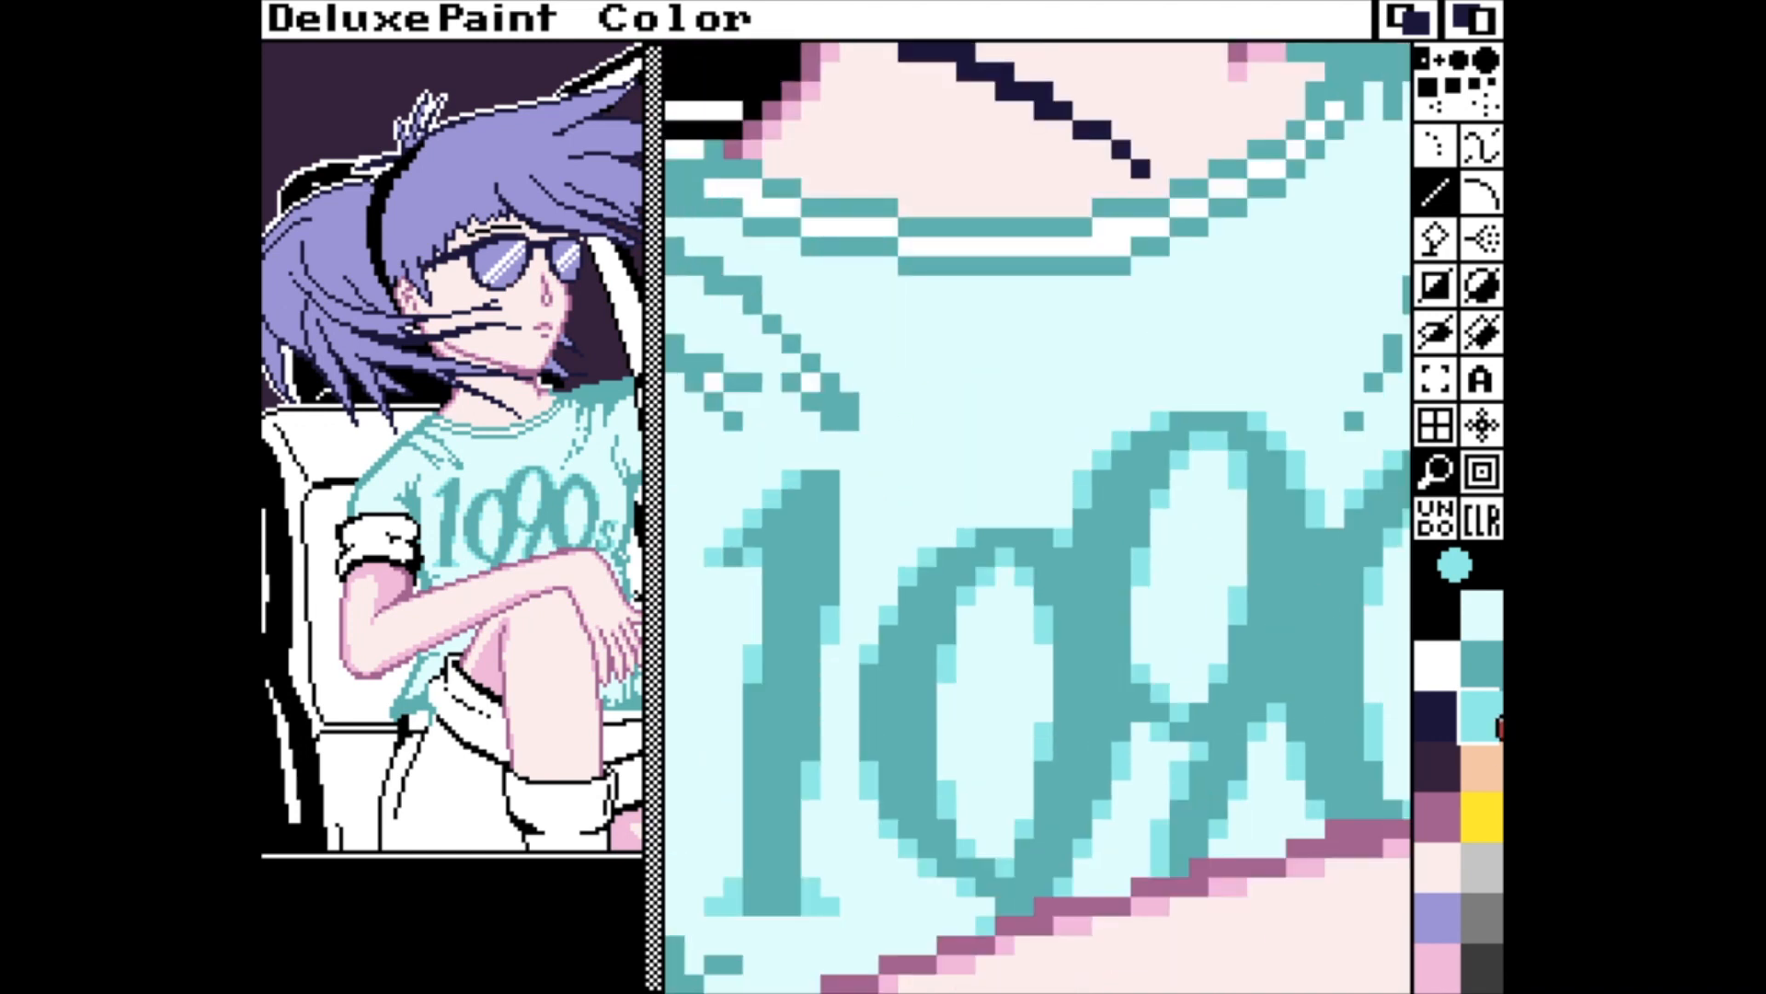
pyautogui.press('Left')
pyautogui.moveTo(734, 304); pyautogui.dragTo(773, 303)
pyautogui.moveTo(773, 323); pyautogui.dragTo(792, 323)
pyautogui.moveTo(907, 419)
pyautogui.mouseDown()
pyautogui.moveTo(812, 340)
pyautogui.moveTo(905, 383)
pyautogui.moveTo(889, 420)
pyautogui.mouseUp()
pyautogui.moveTo(1001, 396)
pyautogui.mouseDown()
pyautogui.moveTo(922, 313)
pyautogui.moveTo(801, 236)
pyautogui.mouseUp()
pyautogui.moveTo(1003, 425); pyautogui.dragTo(986, 403)
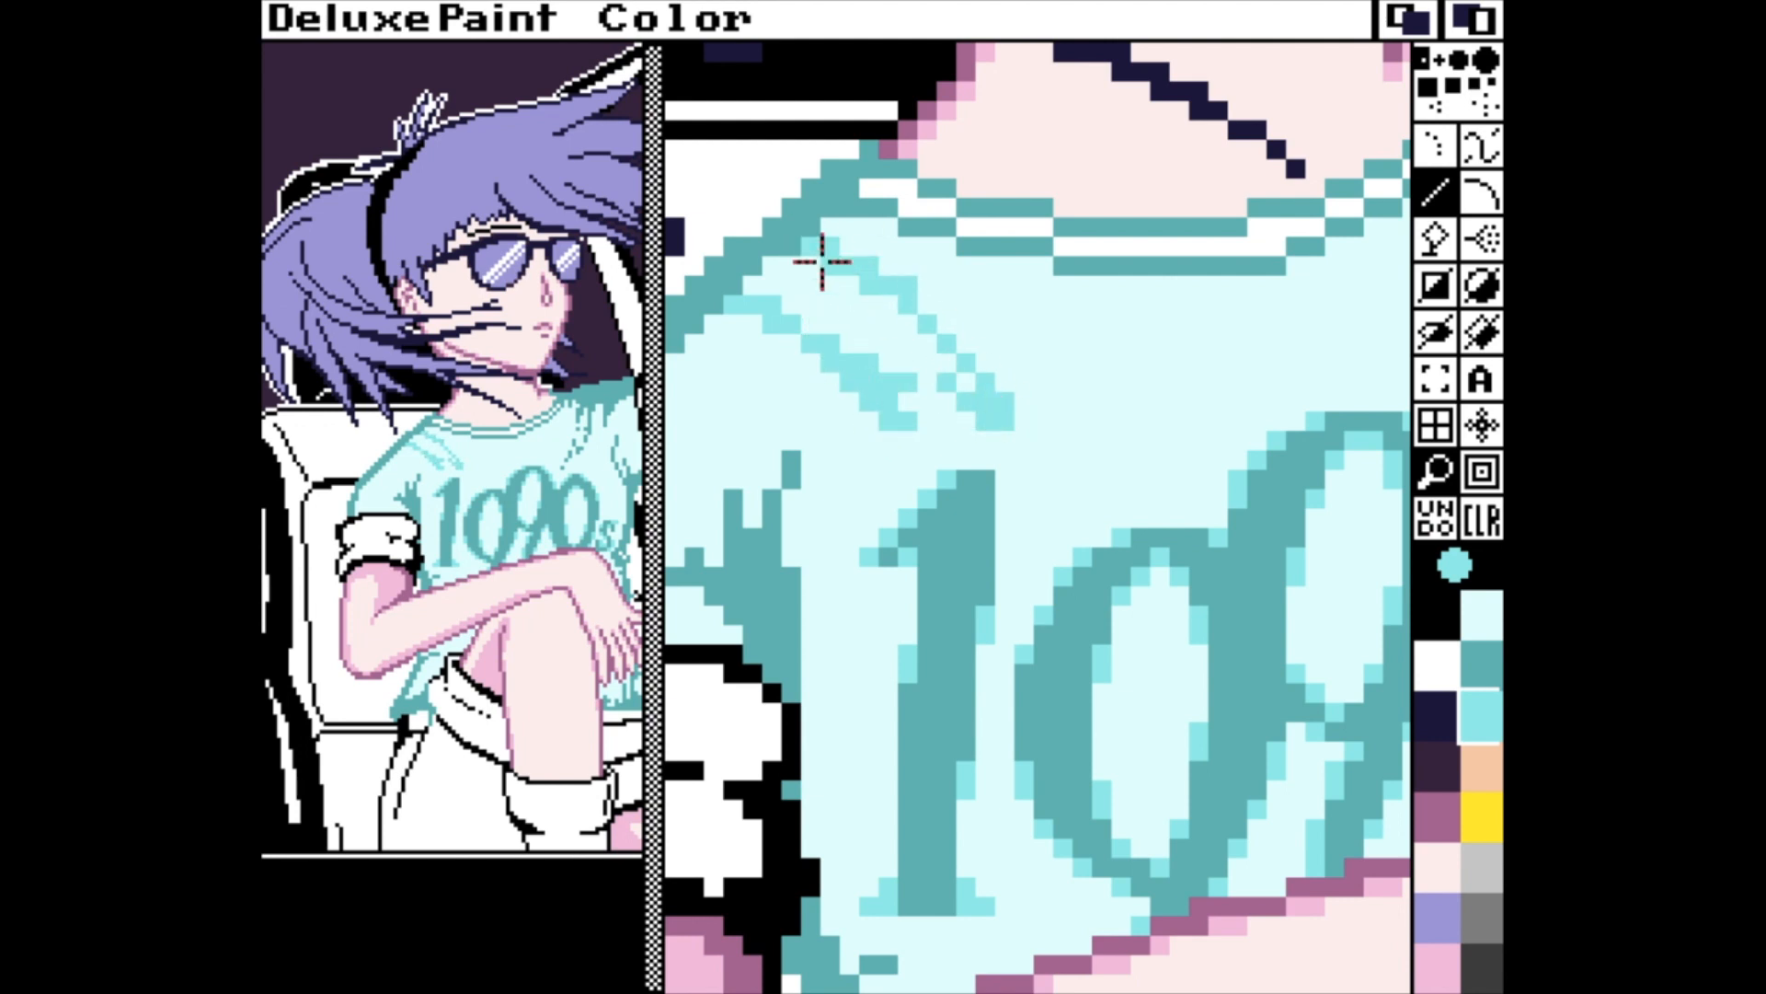
pyautogui.moveTo(771, 268); pyautogui.dragTo(752, 284)
pyautogui.click(831, 220)
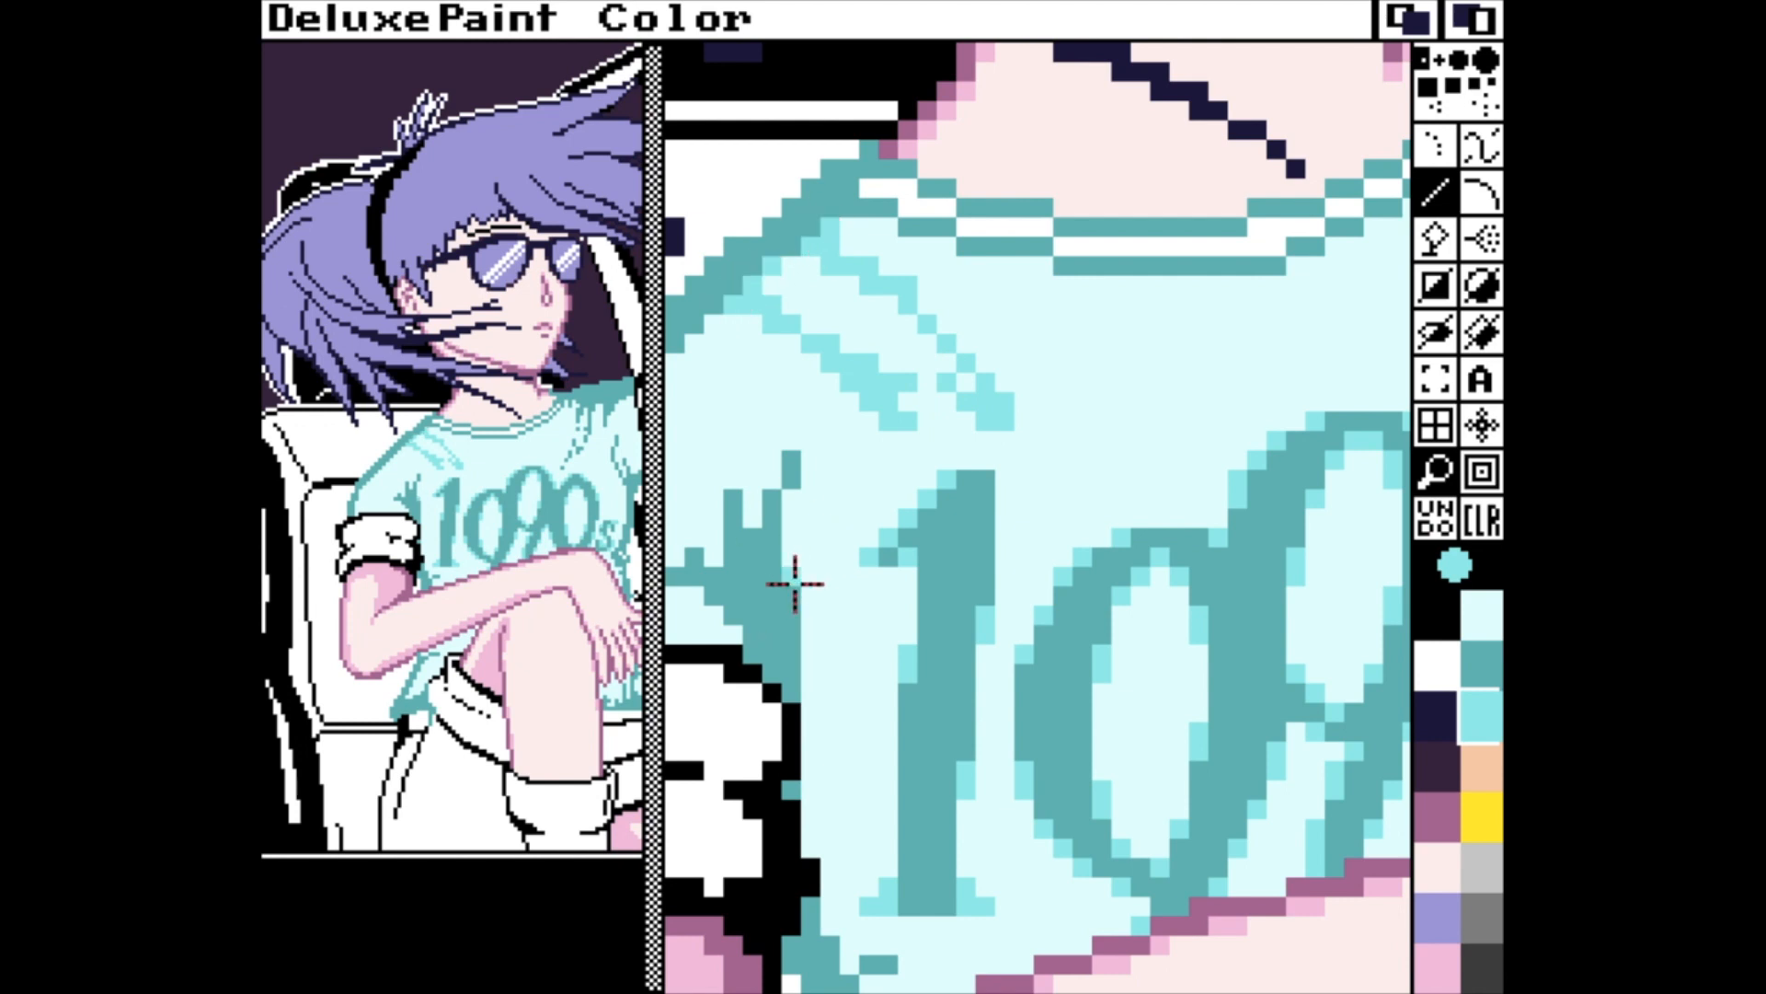
# Smooth the dark teal armpit and sleeve folds above the rolled cuff beside the "1" with mid-cyan pixels, and return to the full picture.
pyautogui.moveTo(793, 579); pyautogui.dragTo(794, 558)
pyautogui.click(794, 499)
pyautogui.moveTo(798, 456); pyautogui.dragTo(808, 440)
pyautogui.click(749, 516)
pyautogui.click(735, 479)
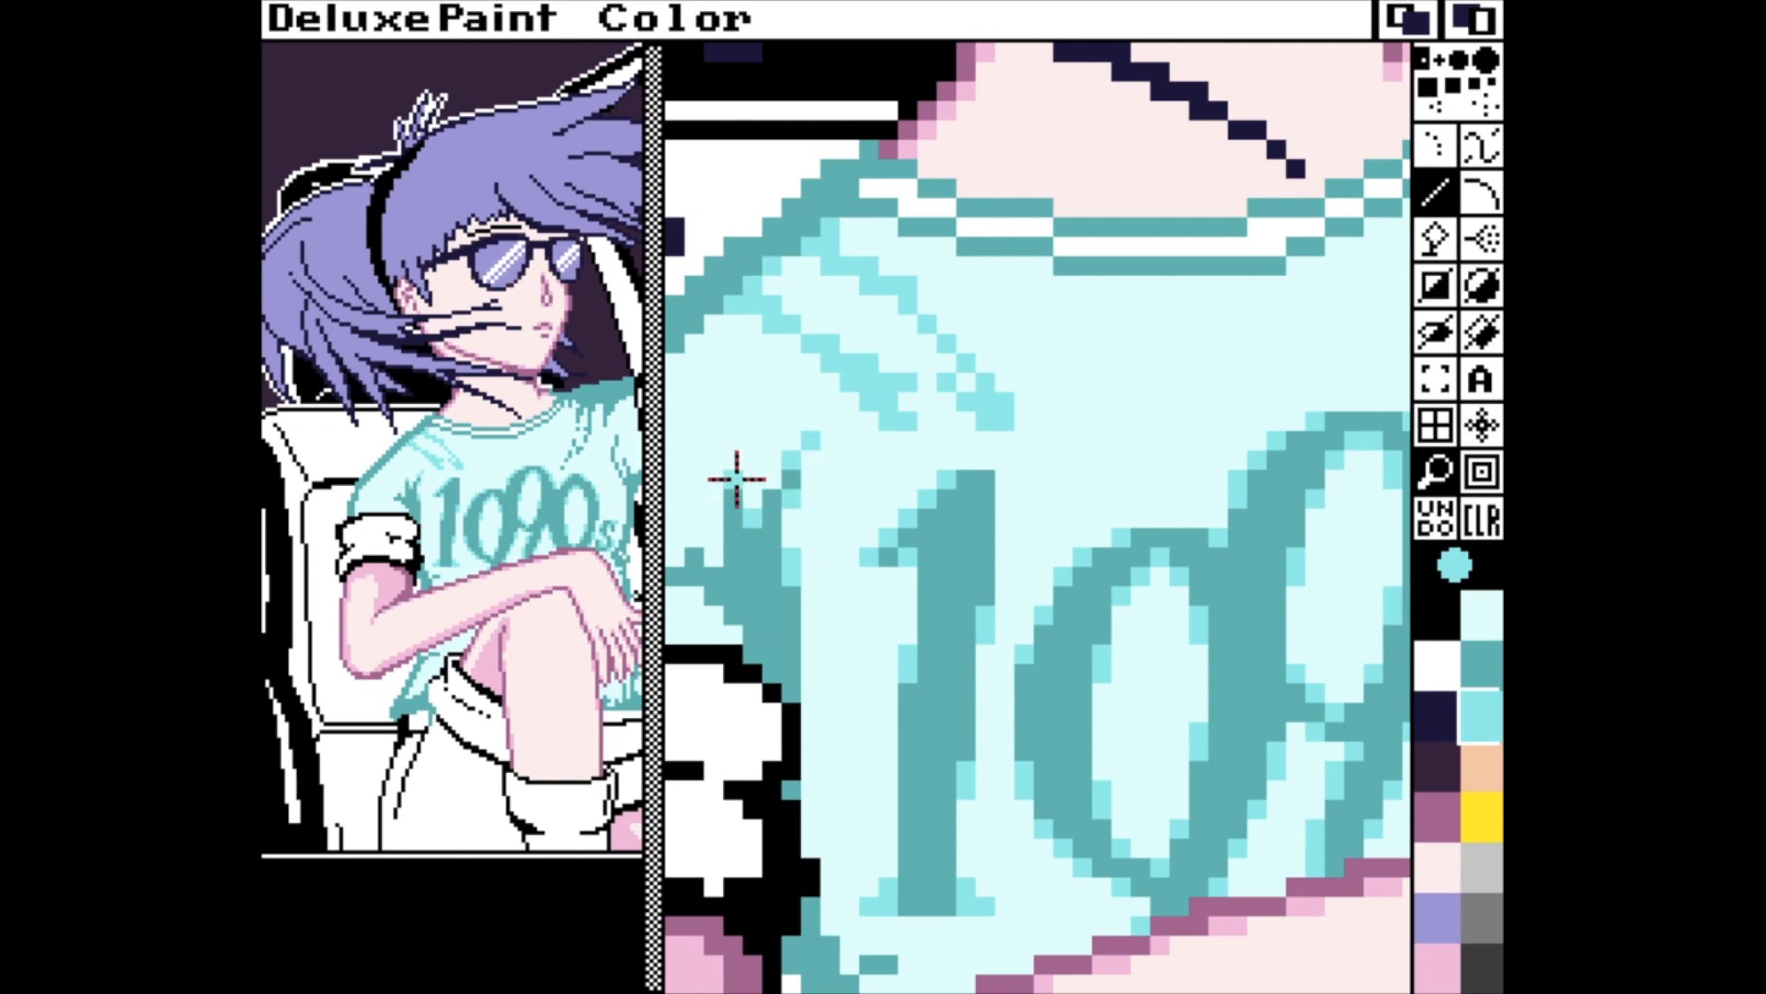
pyautogui.click(730, 574)
pyautogui.click(697, 559)
pyautogui.click(725, 623)
pyautogui.click(709, 606)
pyautogui.click(674, 576)
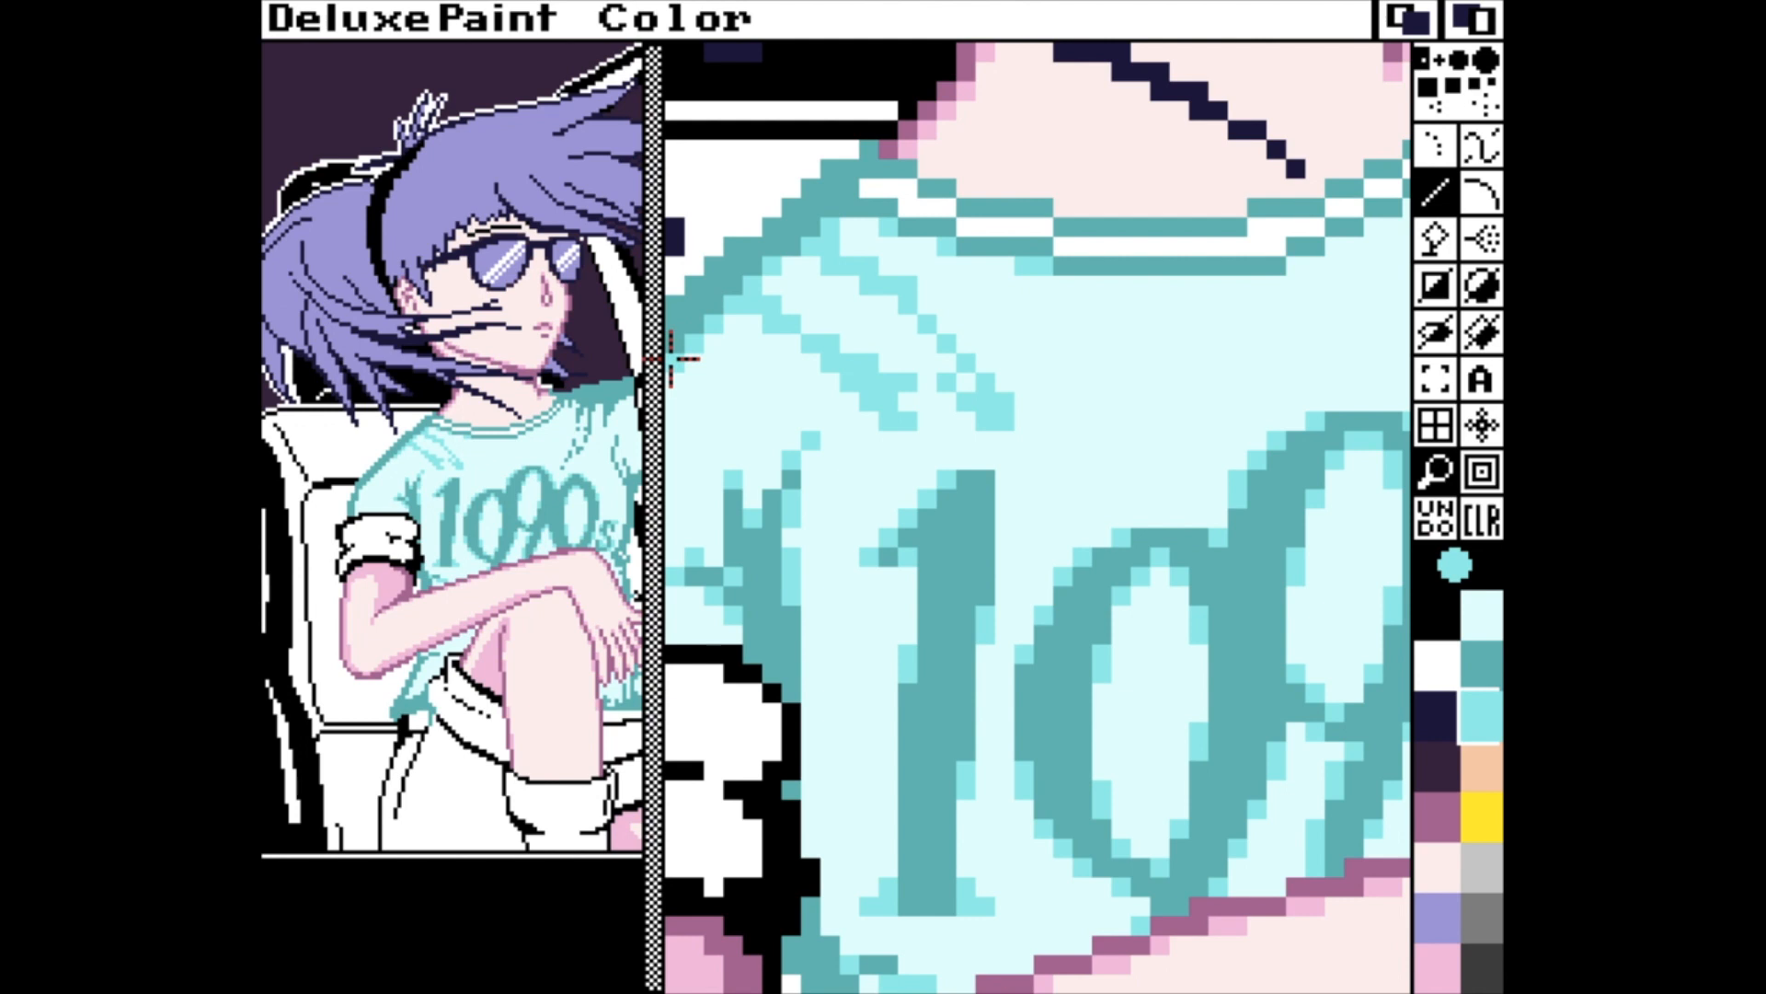
pyautogui.press('m')
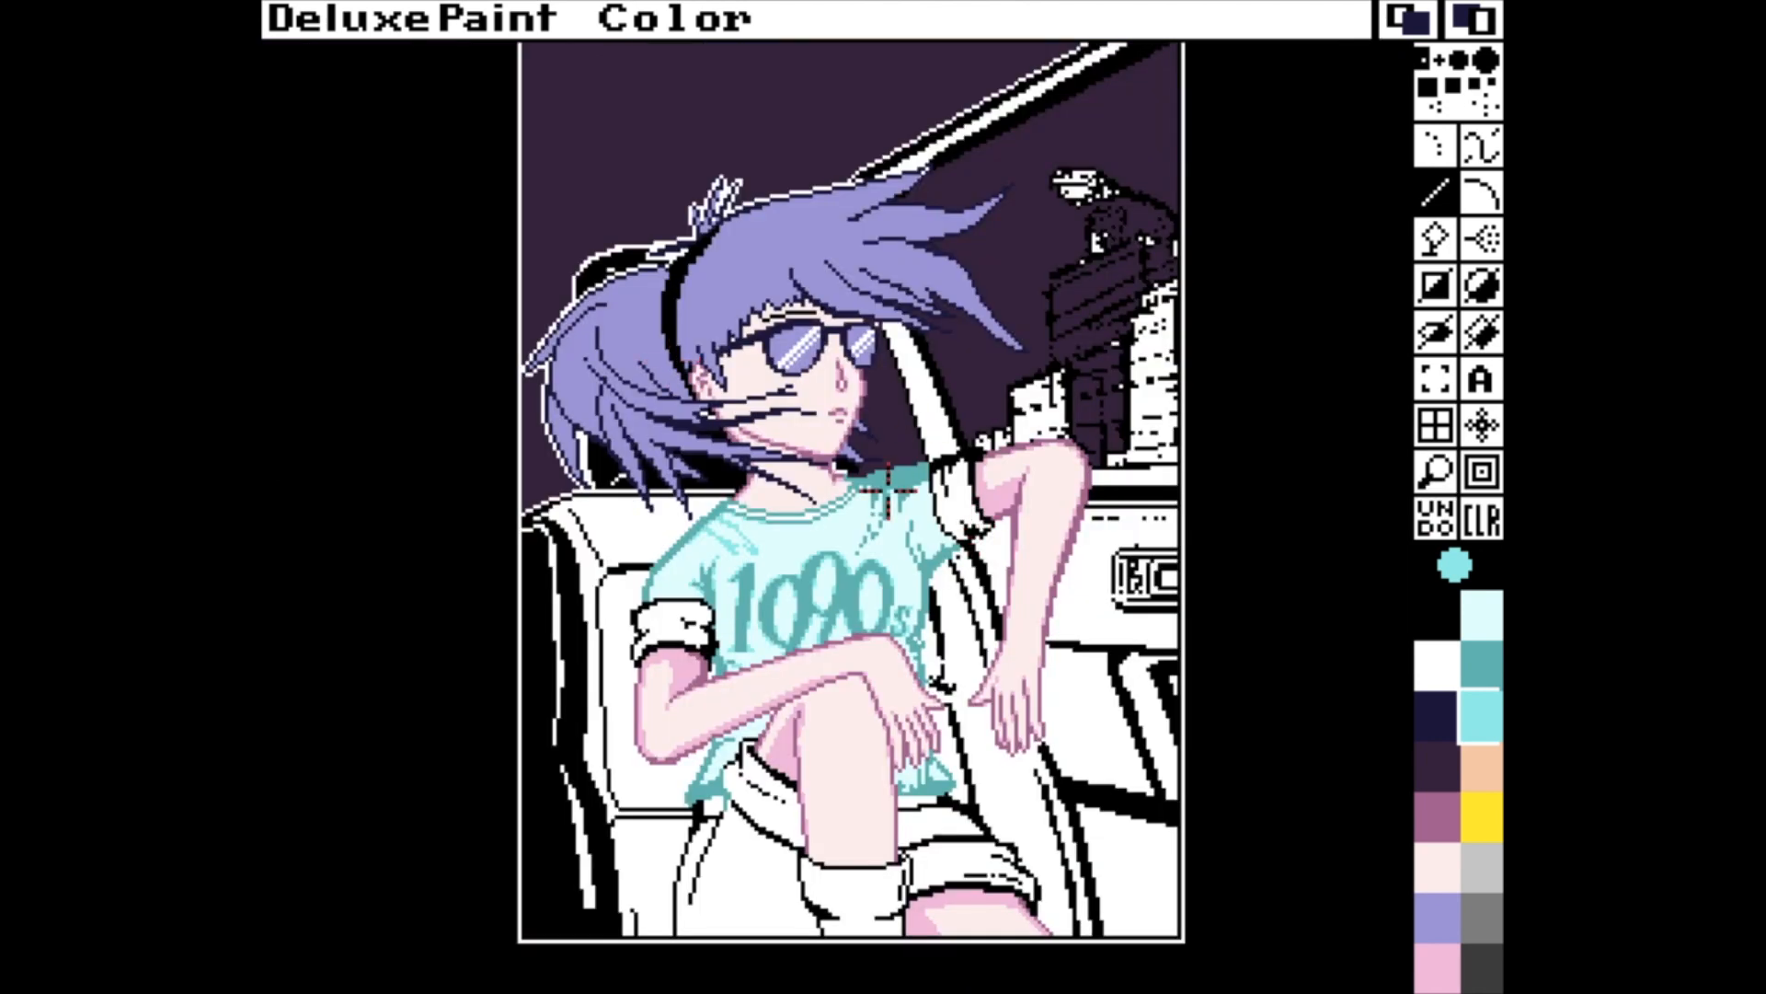